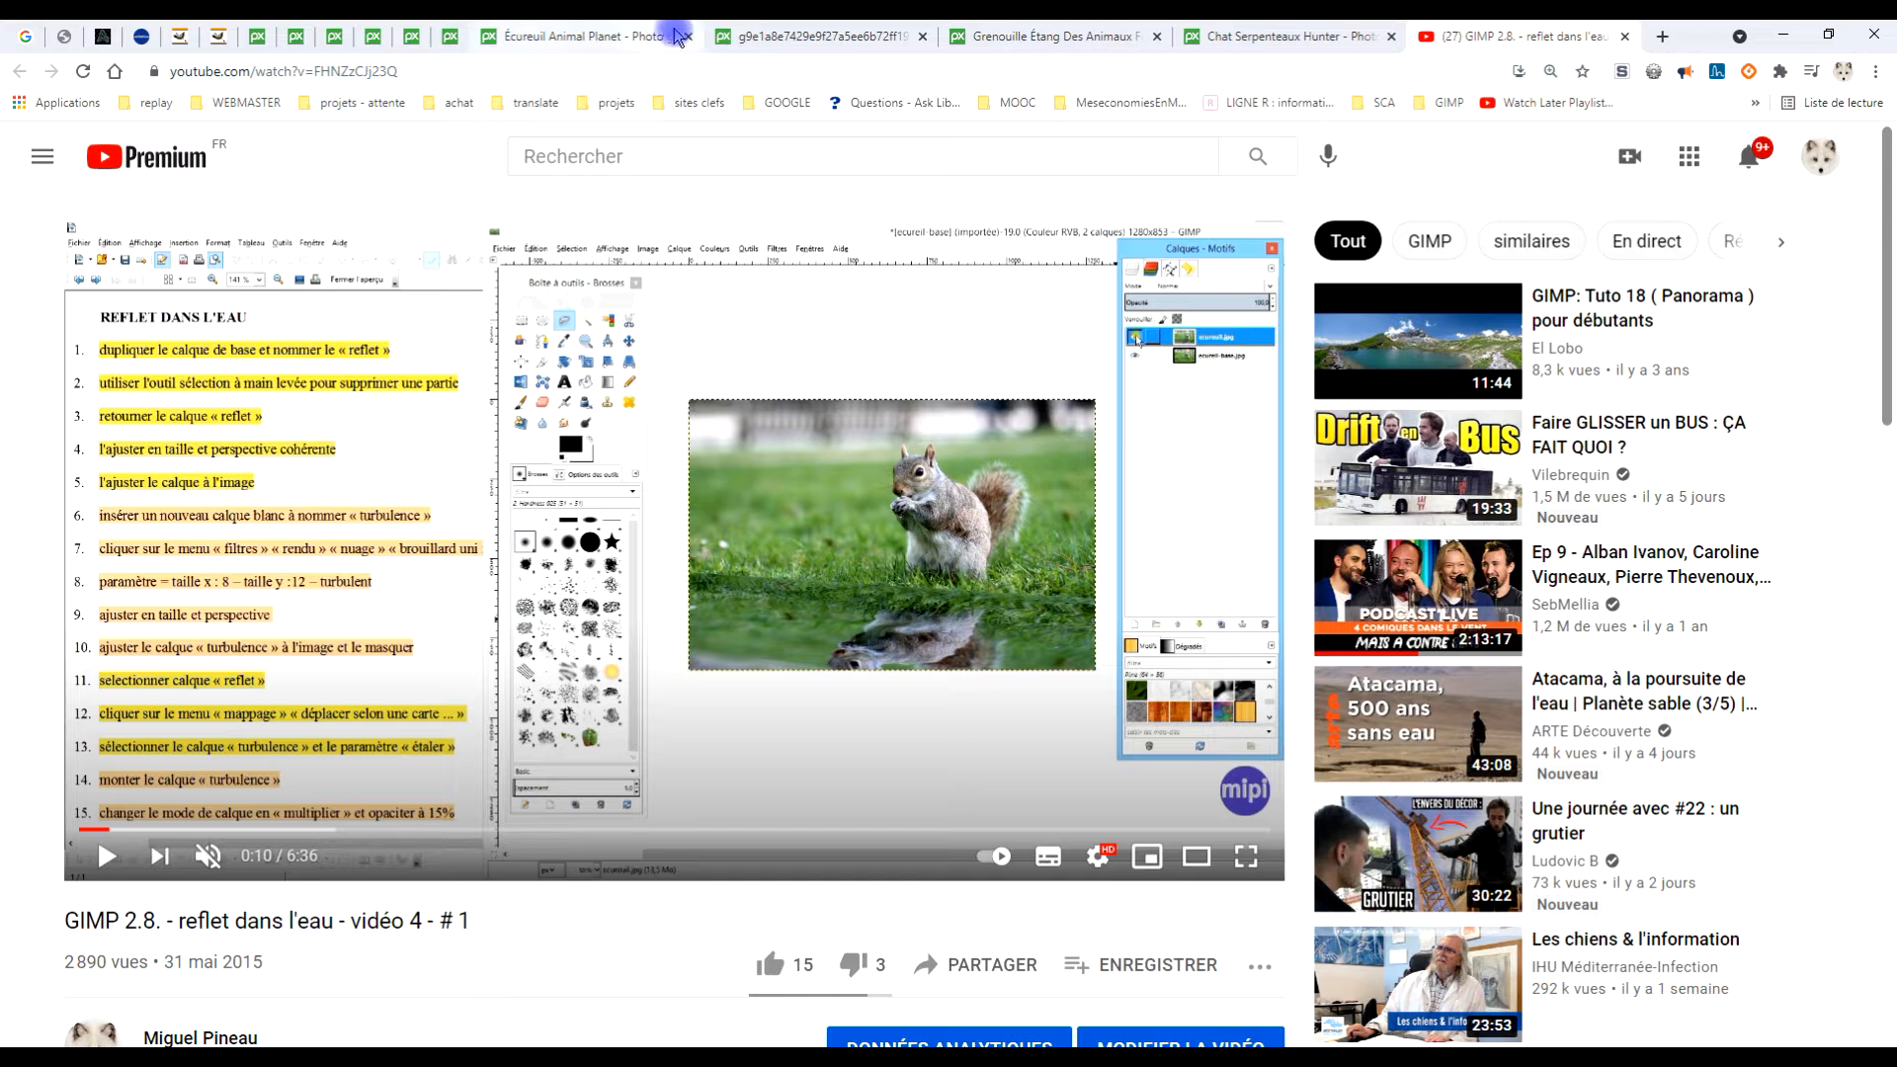
Copy the full-size 1280×851 squirrel photo from its Pixabay image page.
click(590, 37)
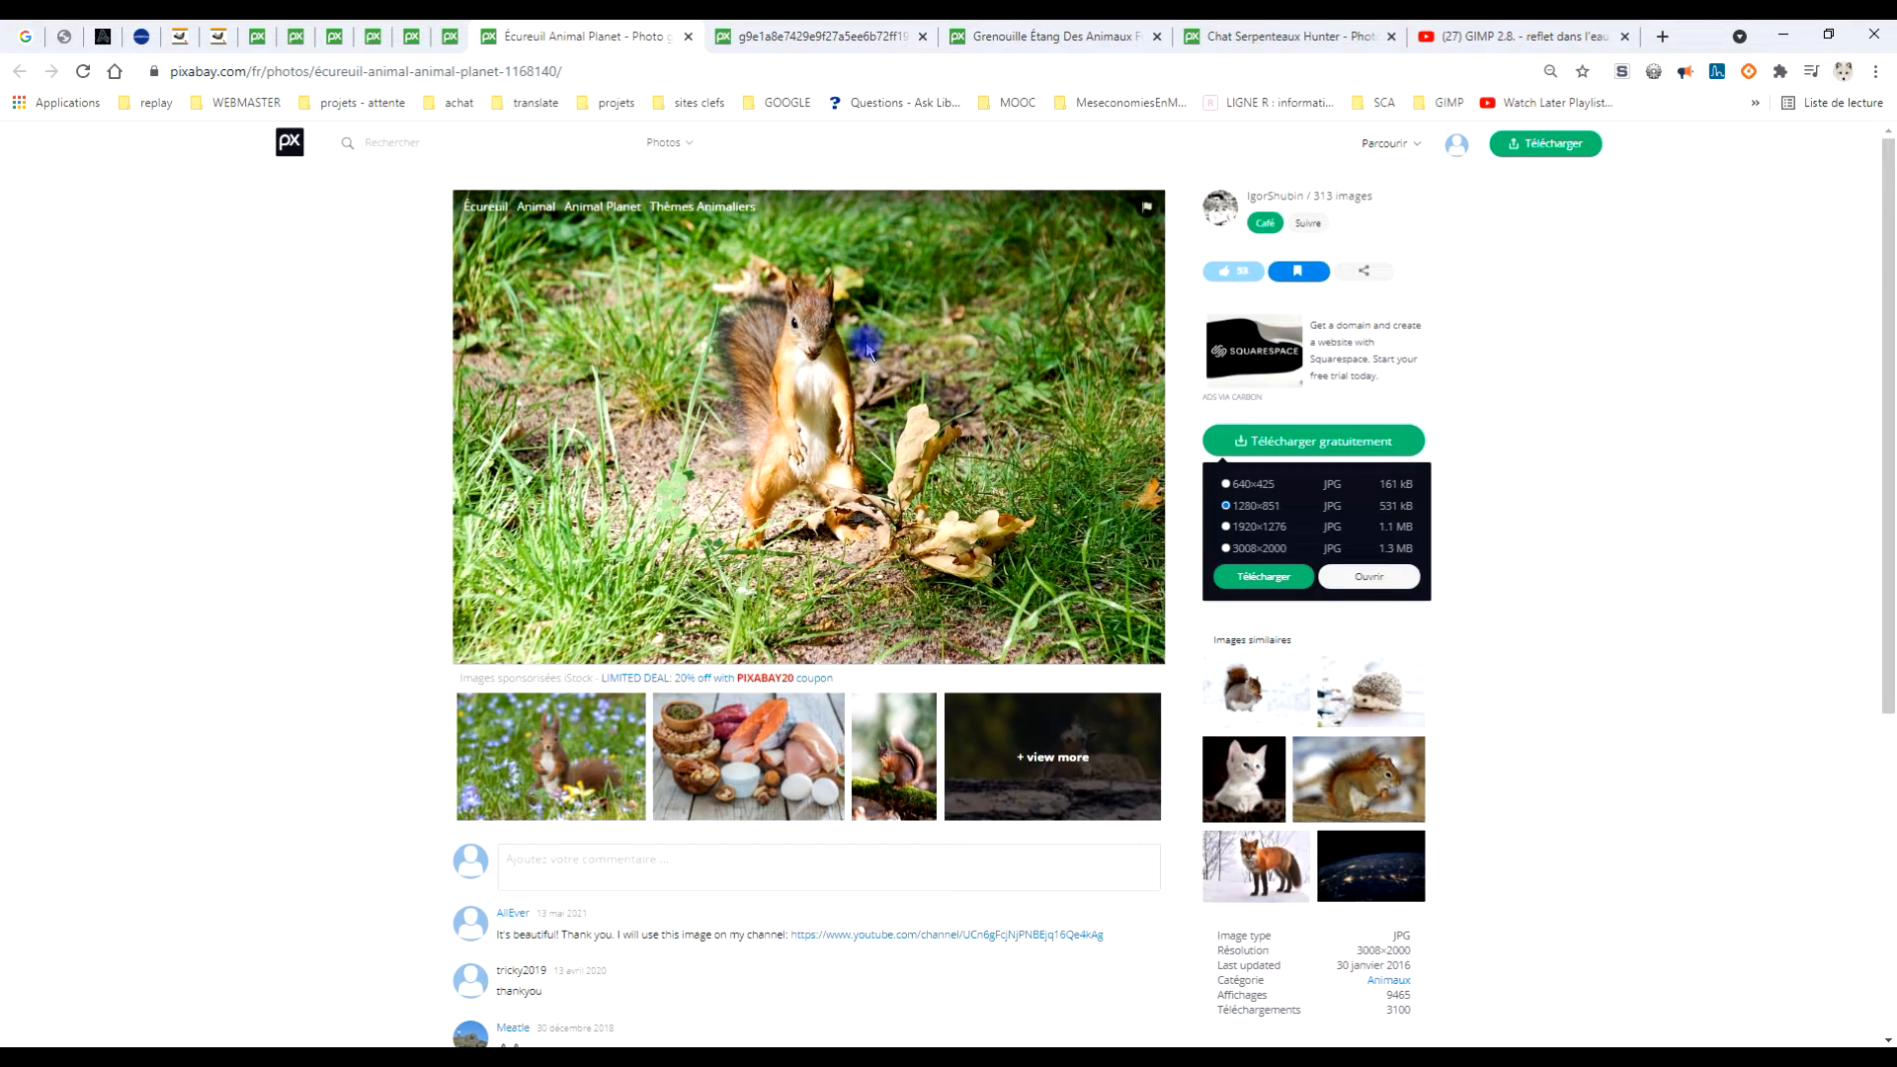
click(1294, 440)
click(1319, 427)
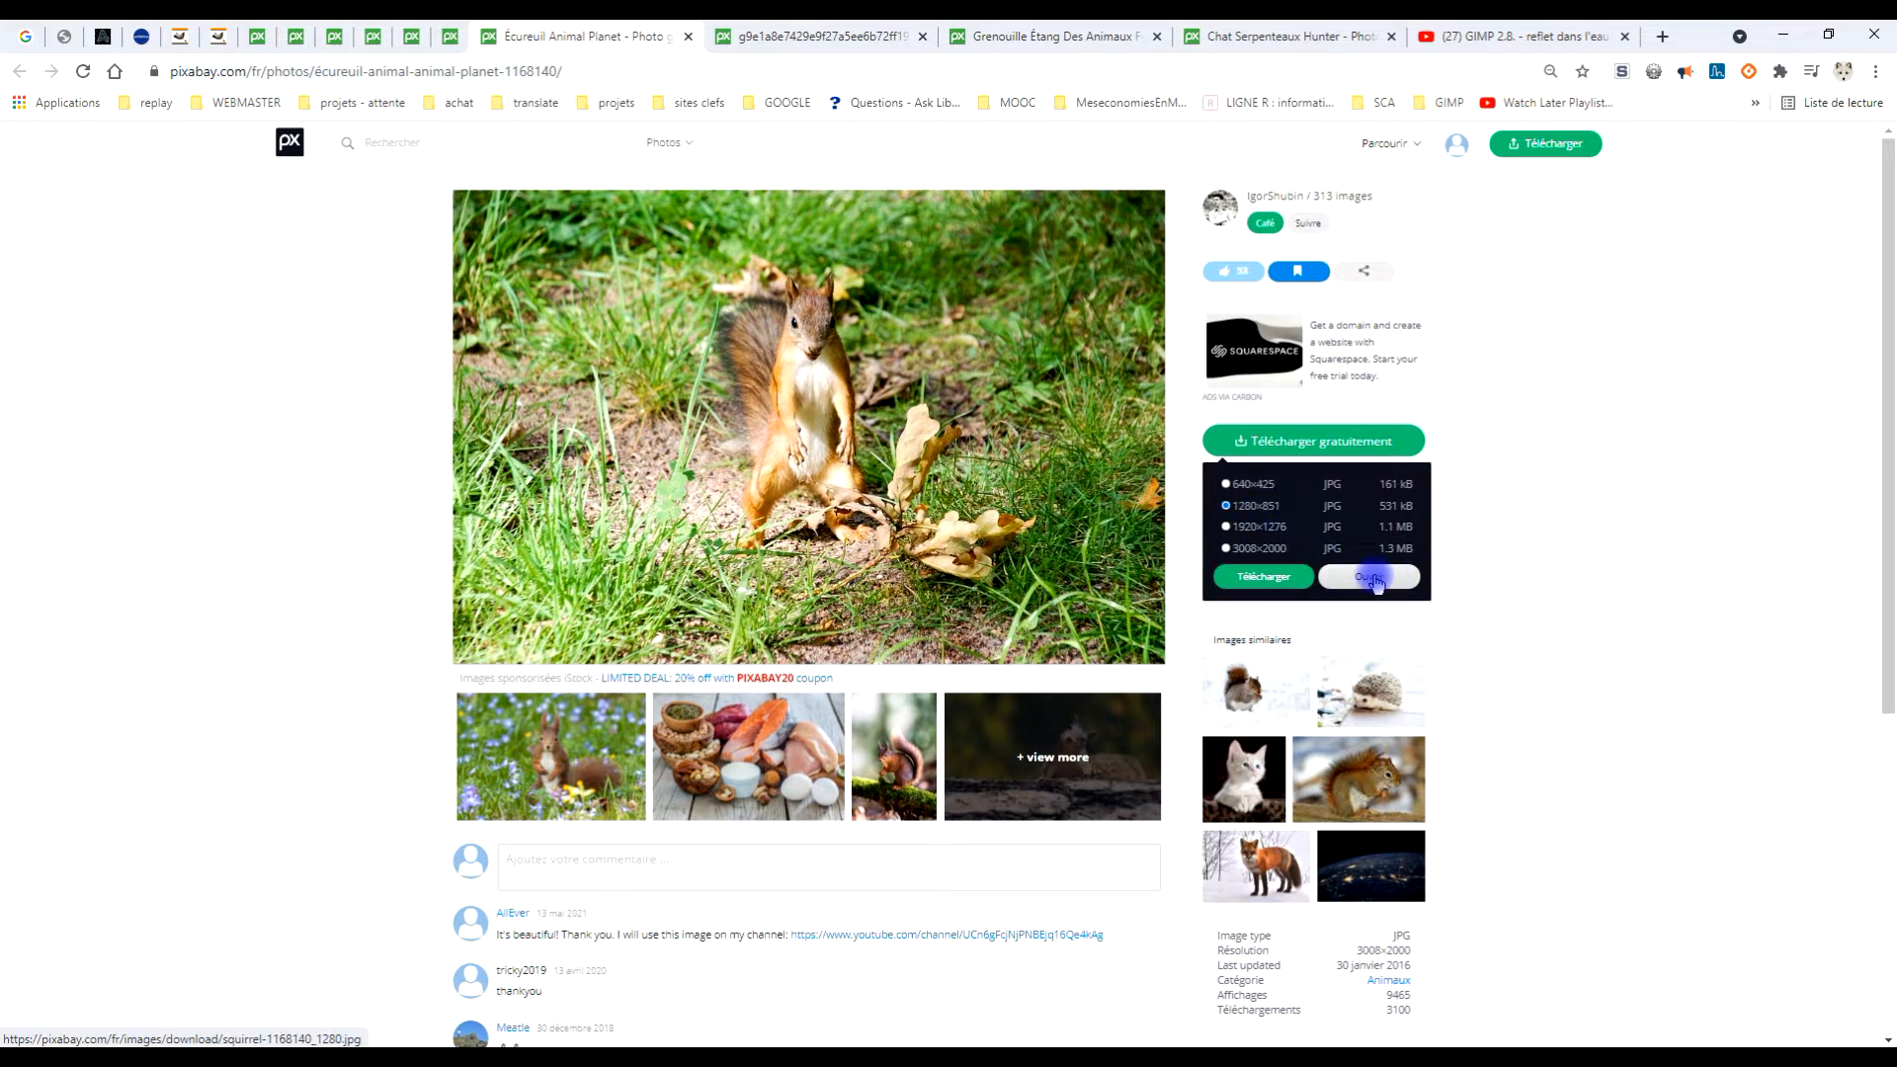
click(834, 37)
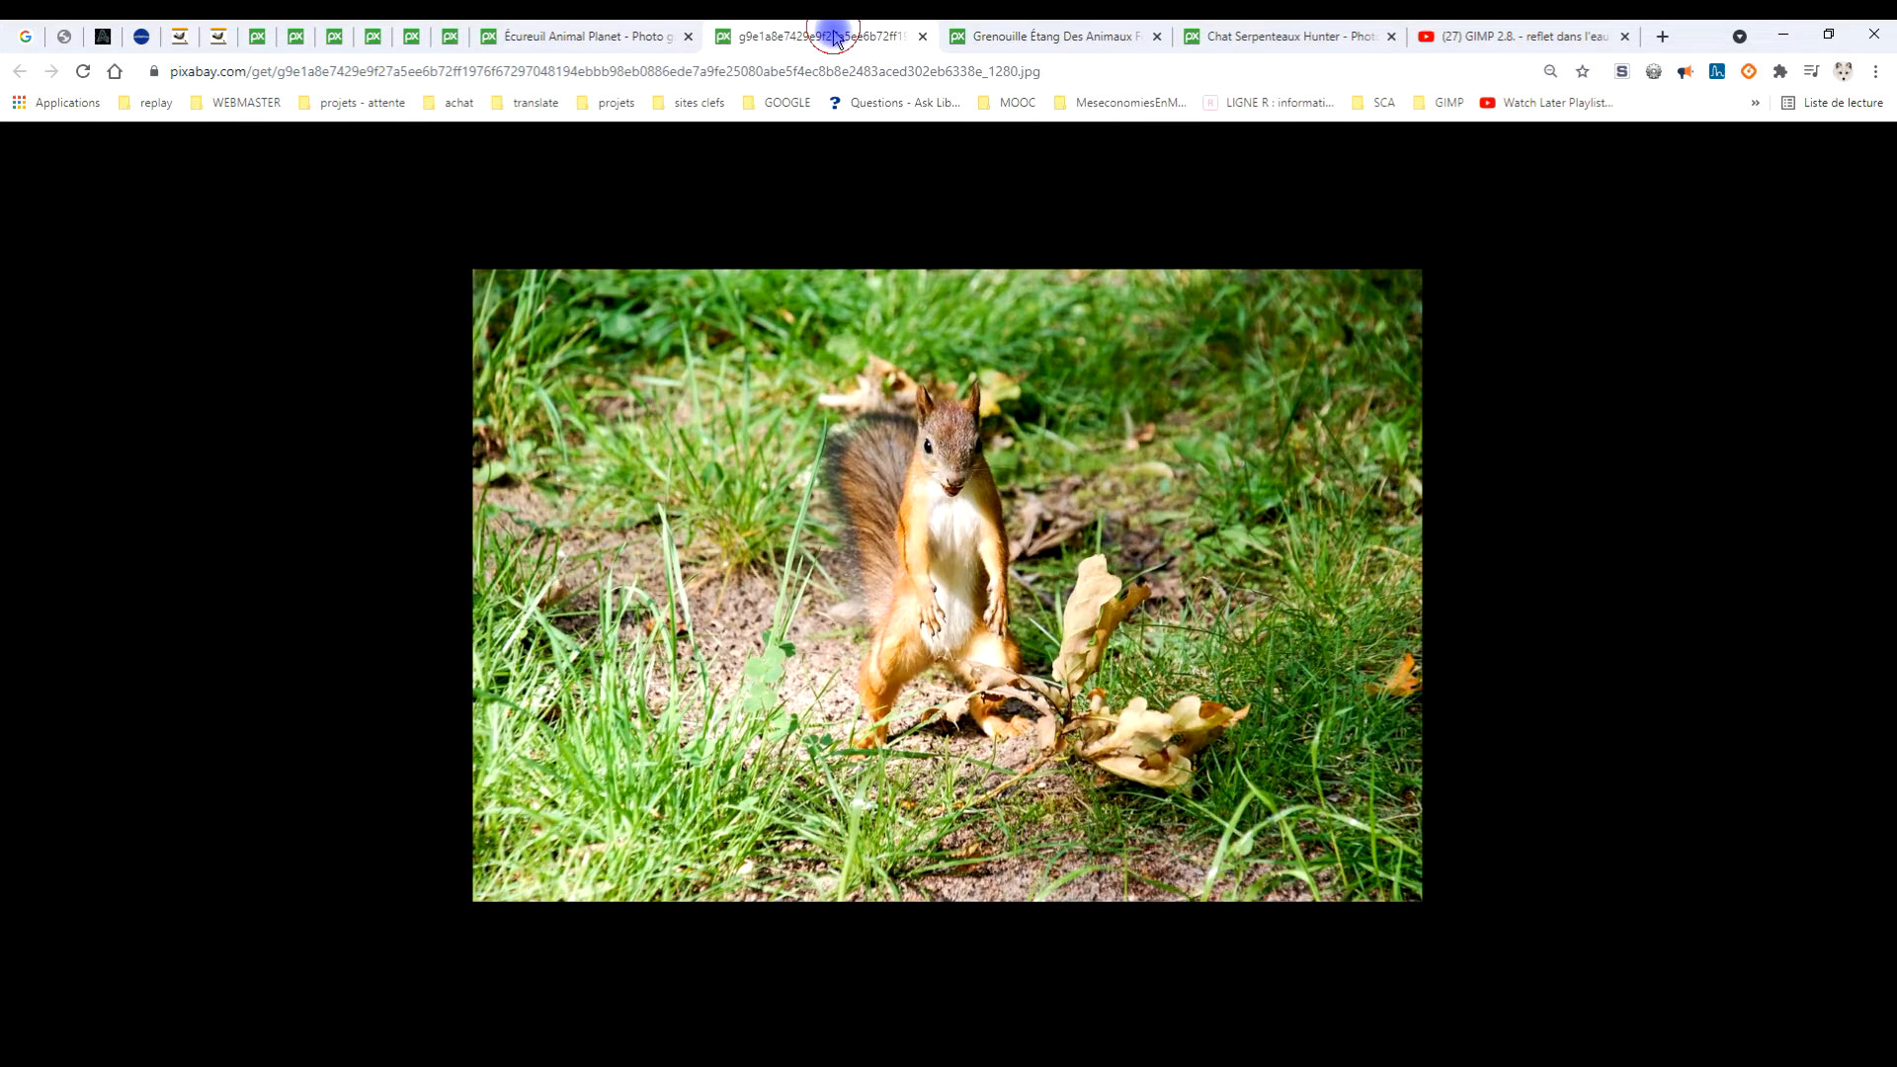
right_click(948, 442)
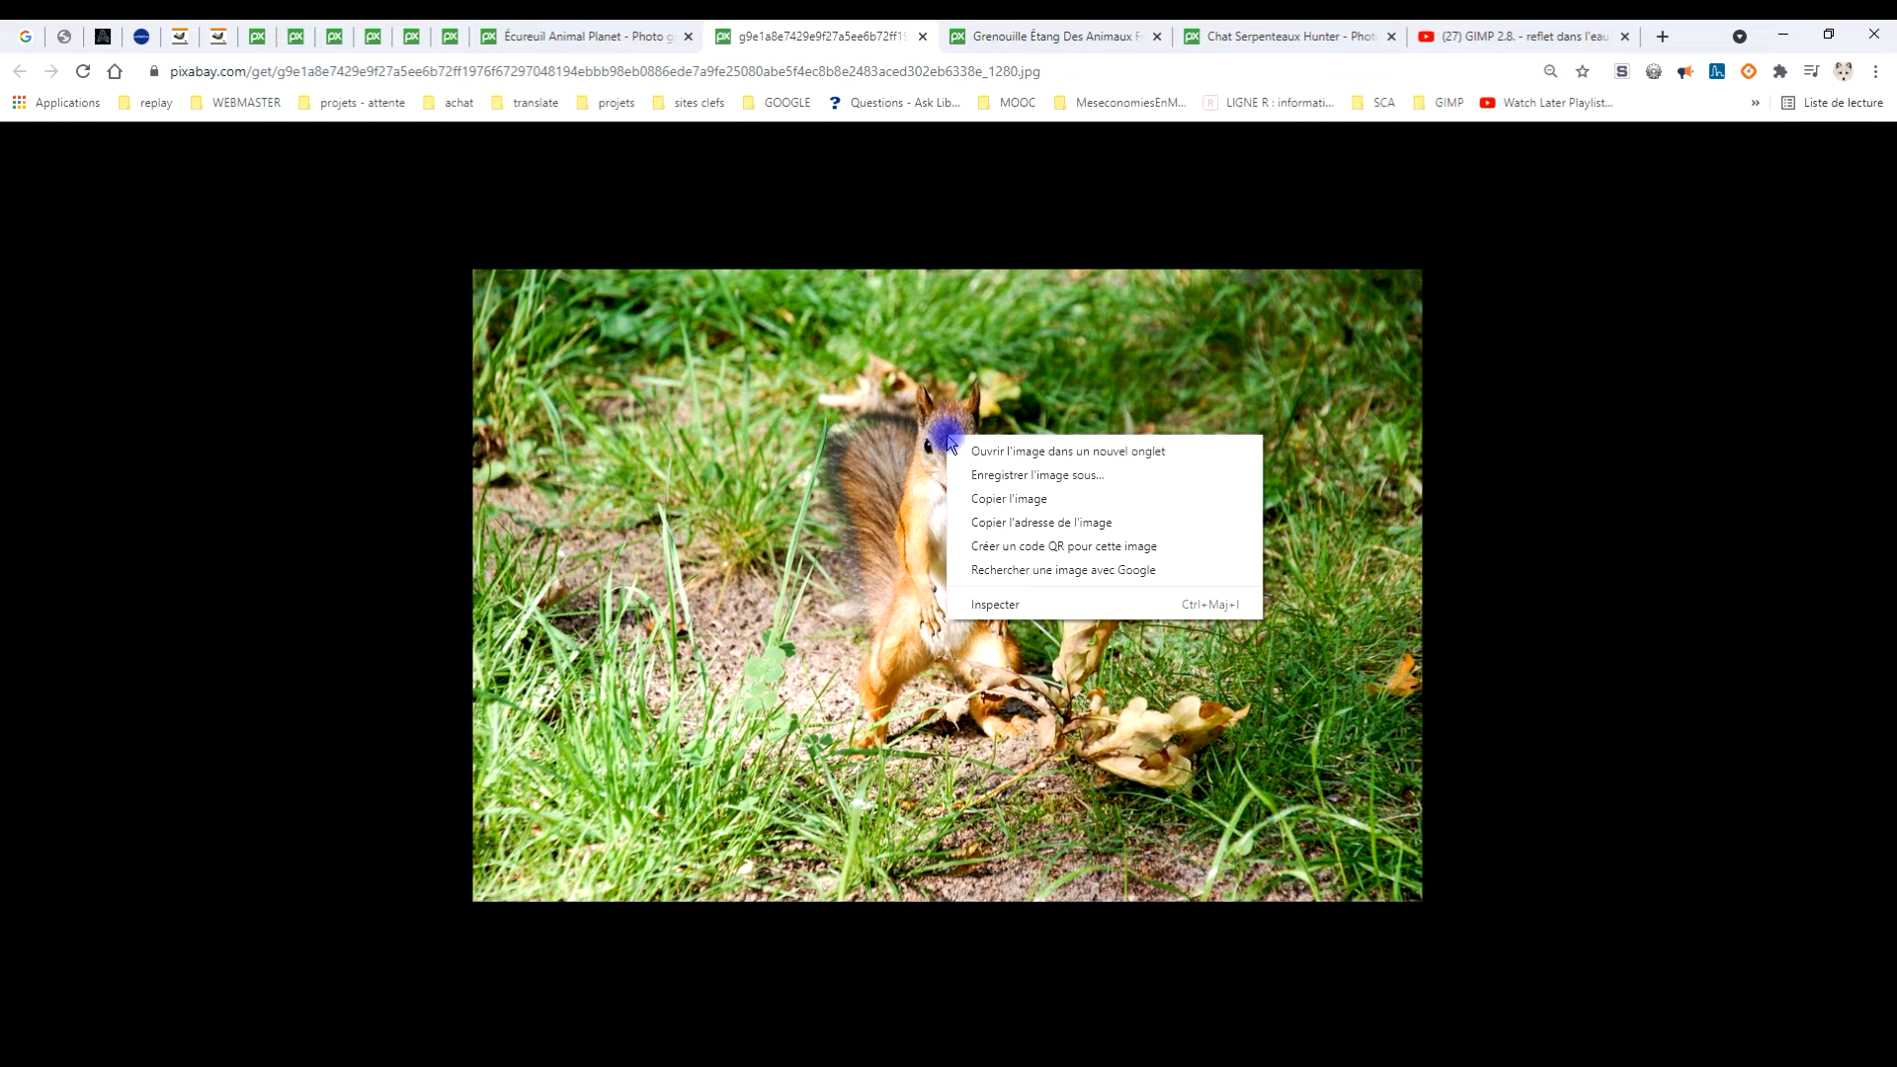
click(1034, 499)
Switch to GIMP and paste the copied squirrel photo as a new image.
click(303, 1059)
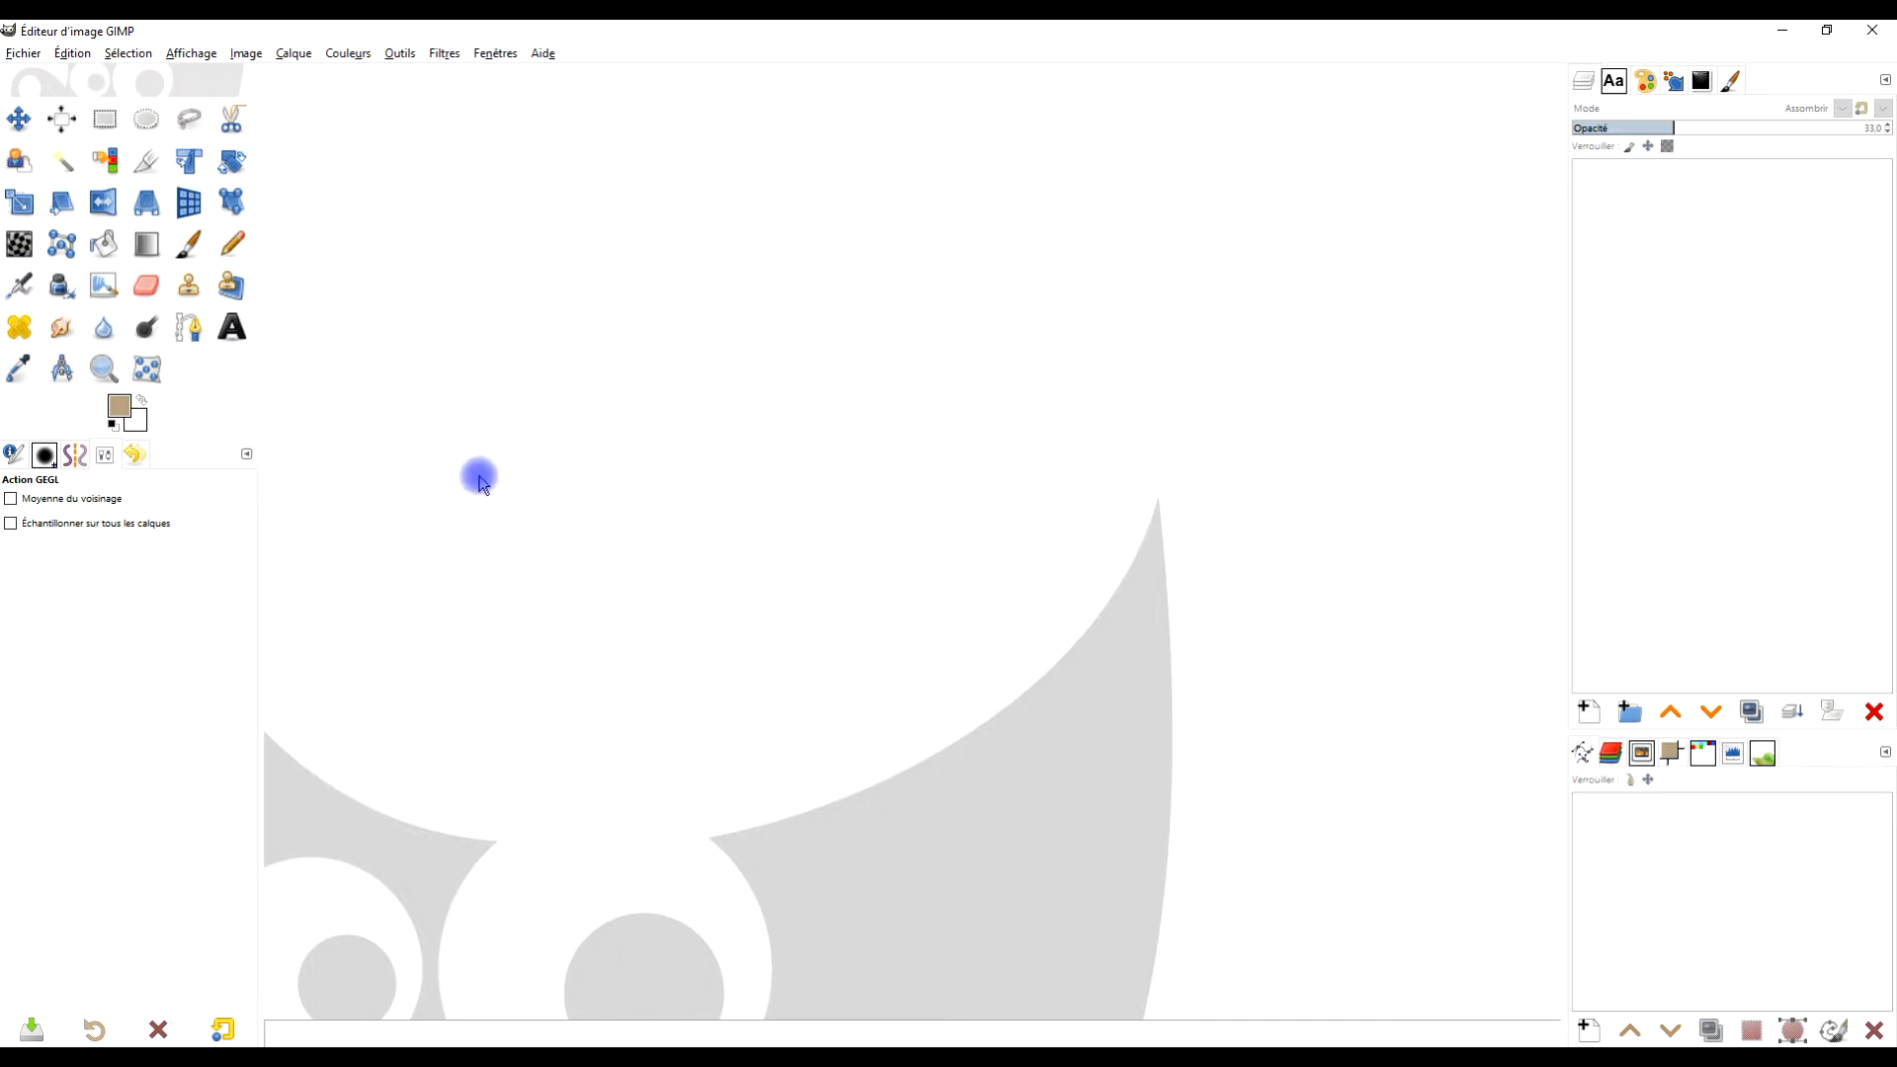
click(72, 52)
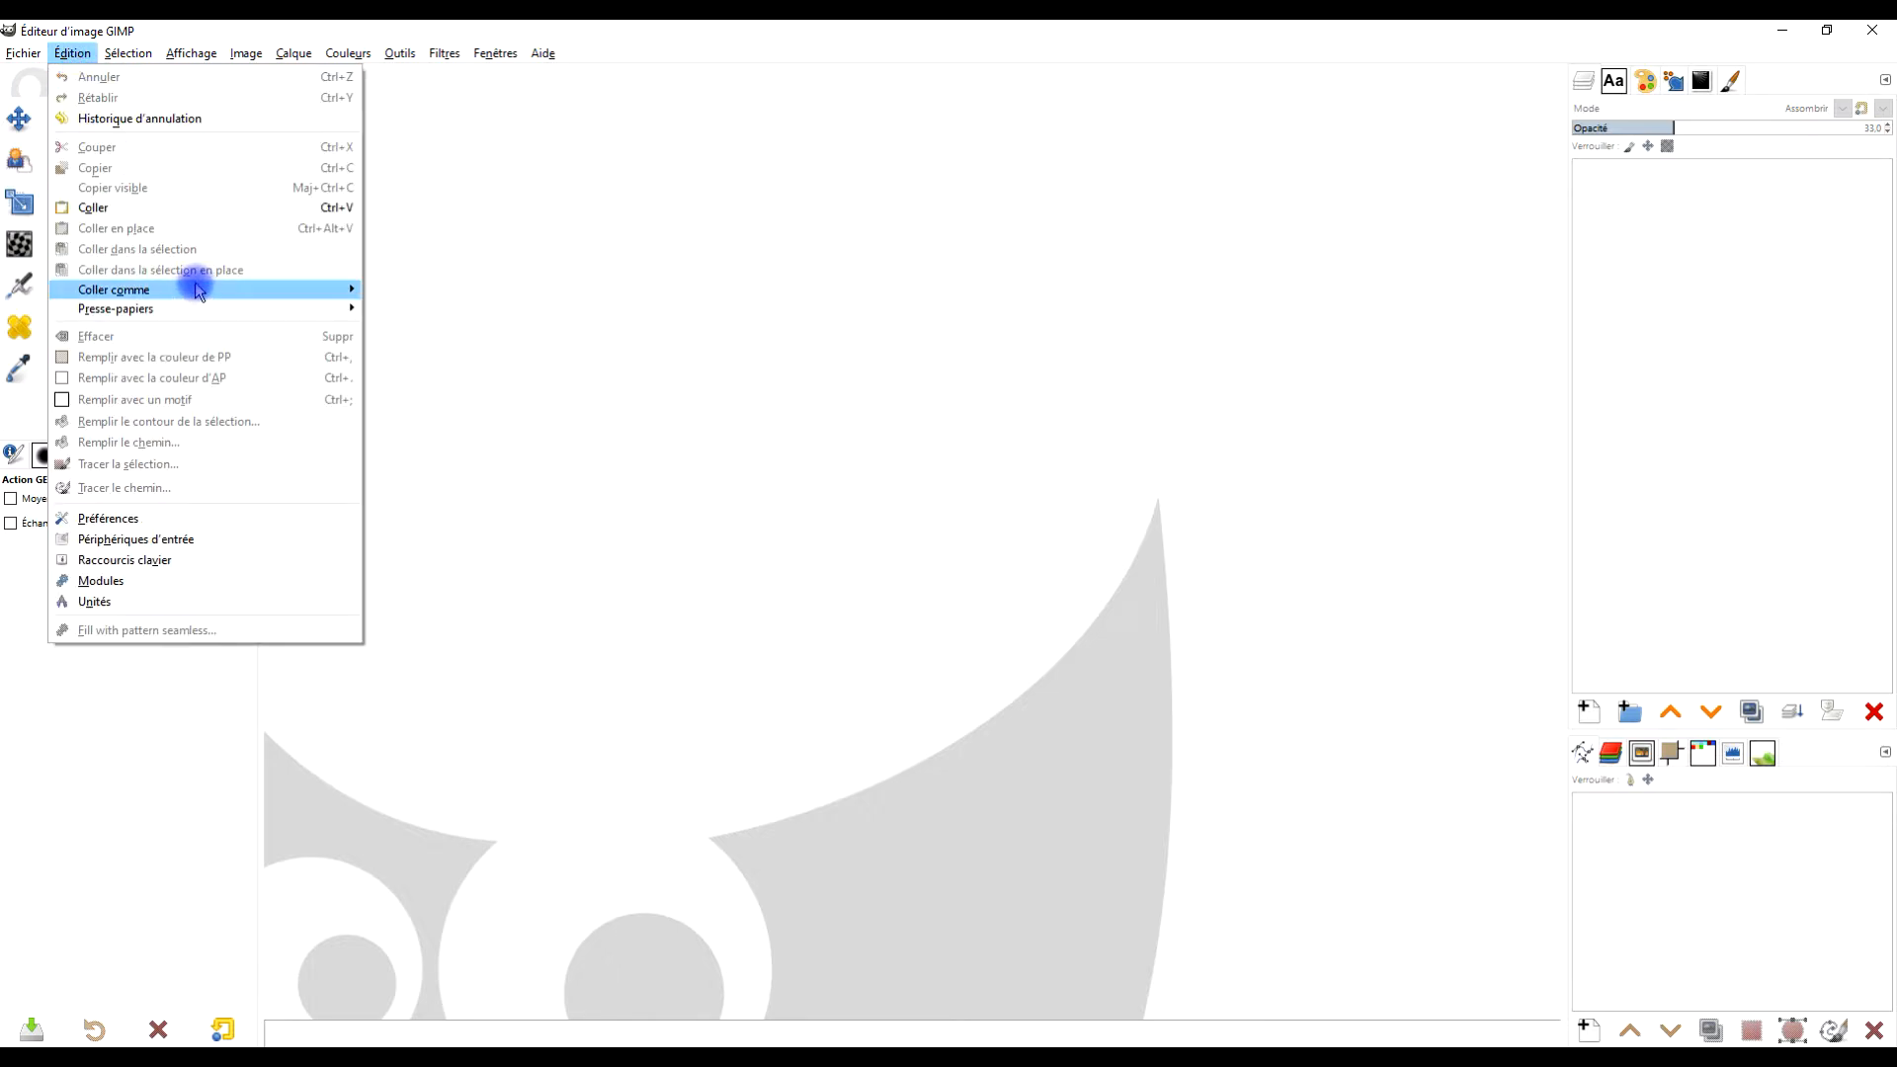
mouse_move(194, 286)
click(478, 332)
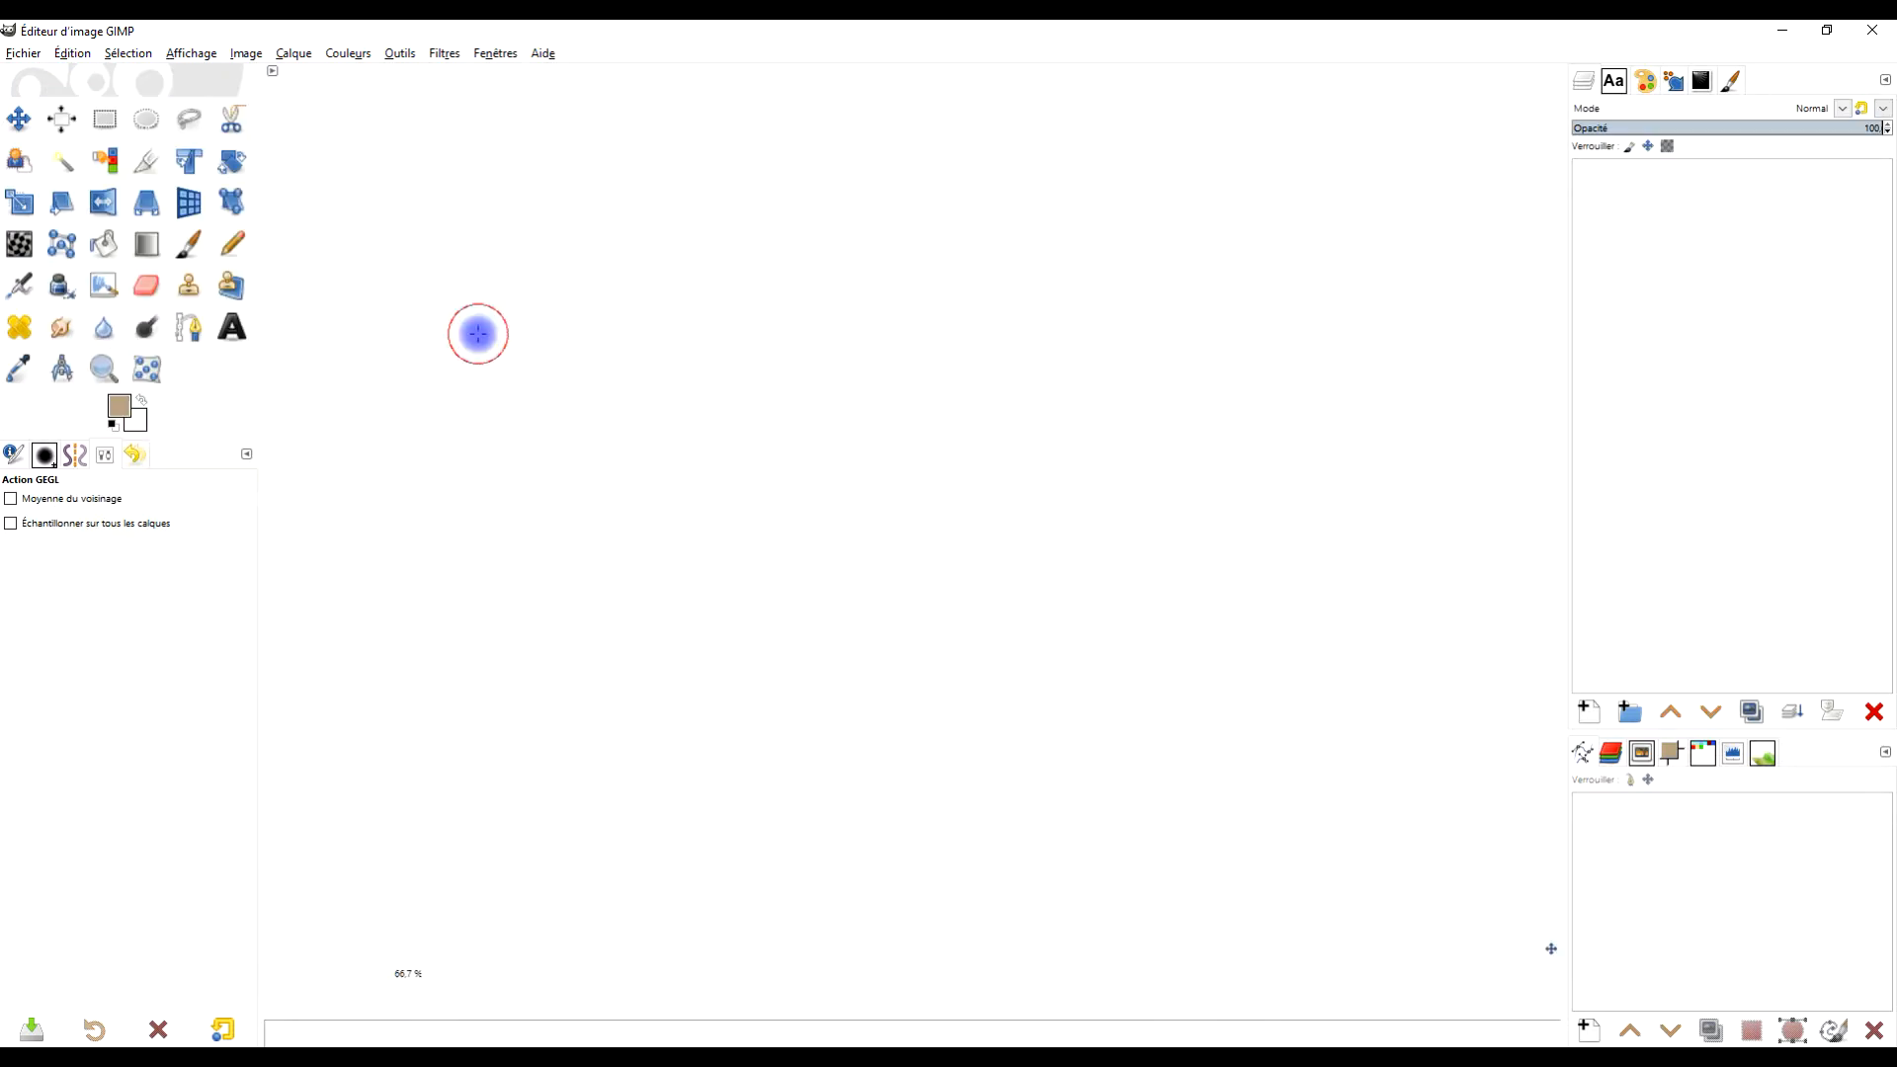
drag(1087, 526, 1075, 418)
Rename the pasted photo's layer to ECUREUIL.
double_click(1718, 175)
text(2)
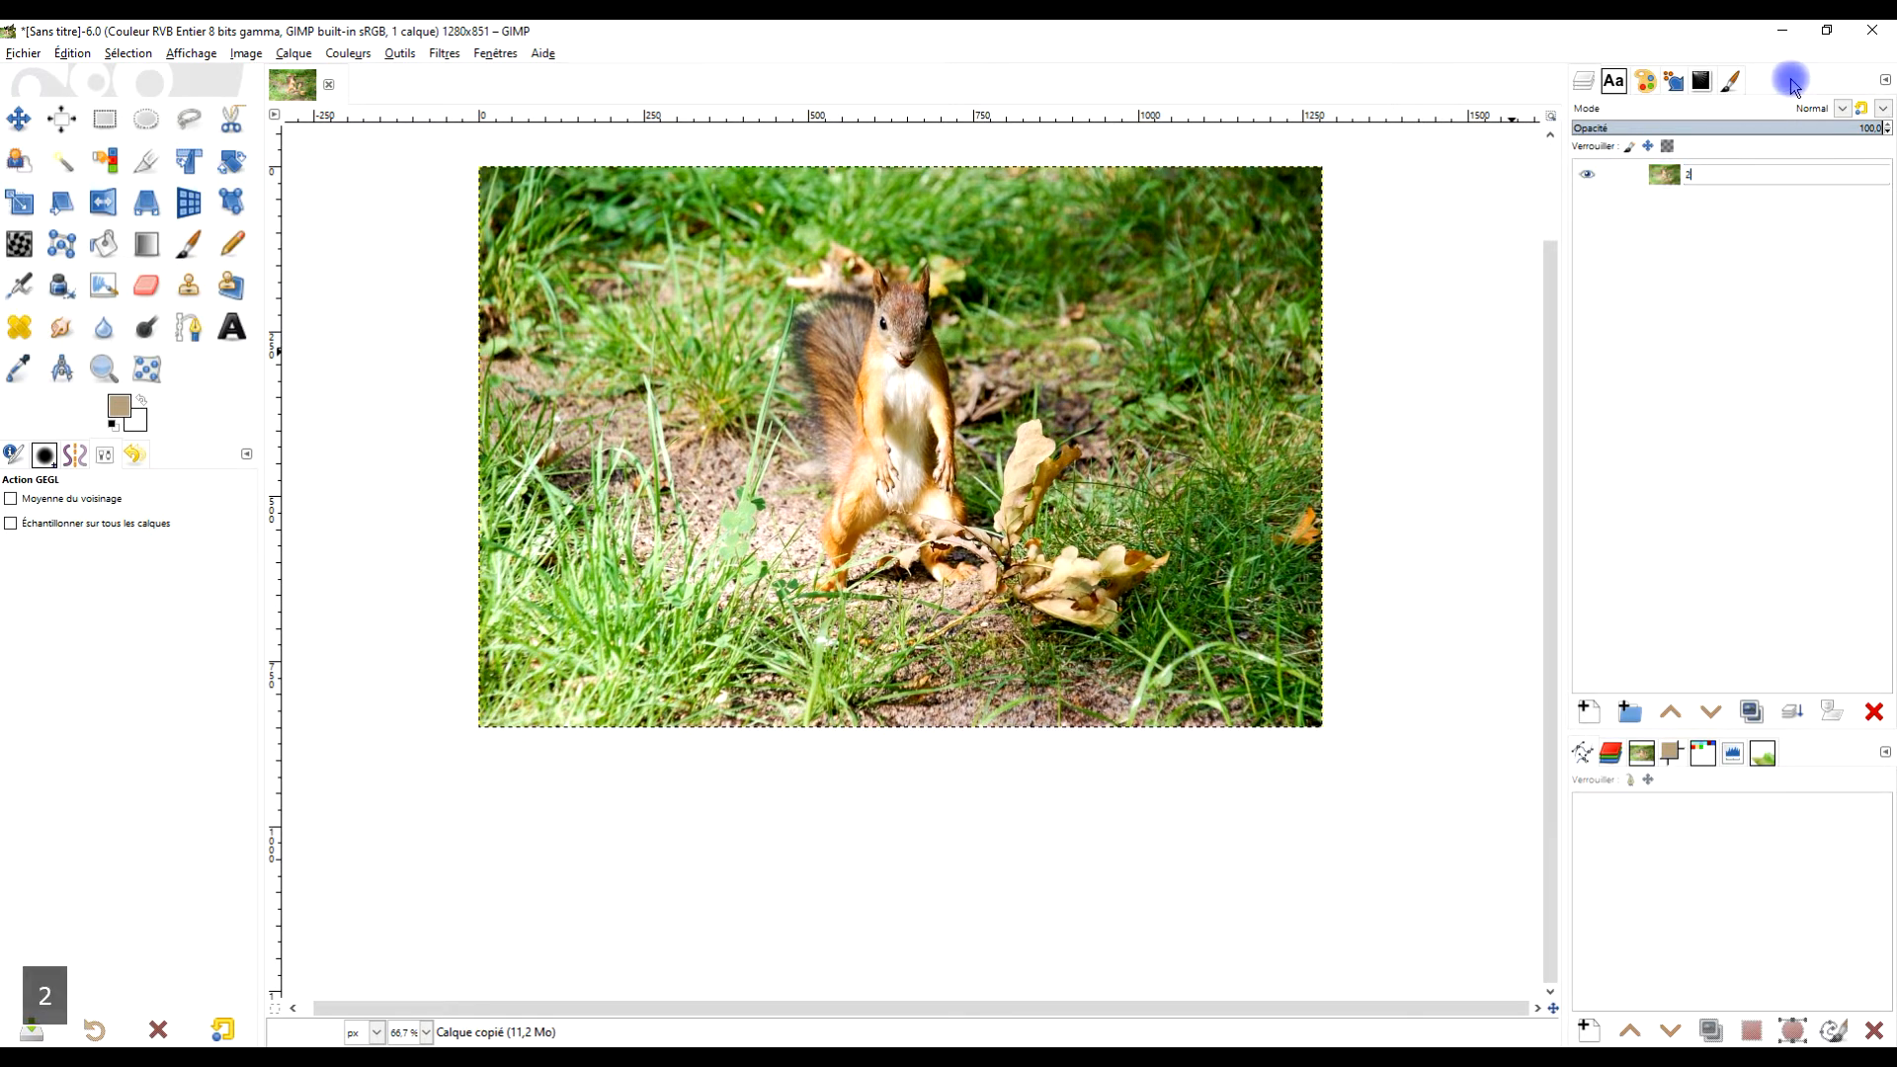
text(CUR)
key(BackSpace)
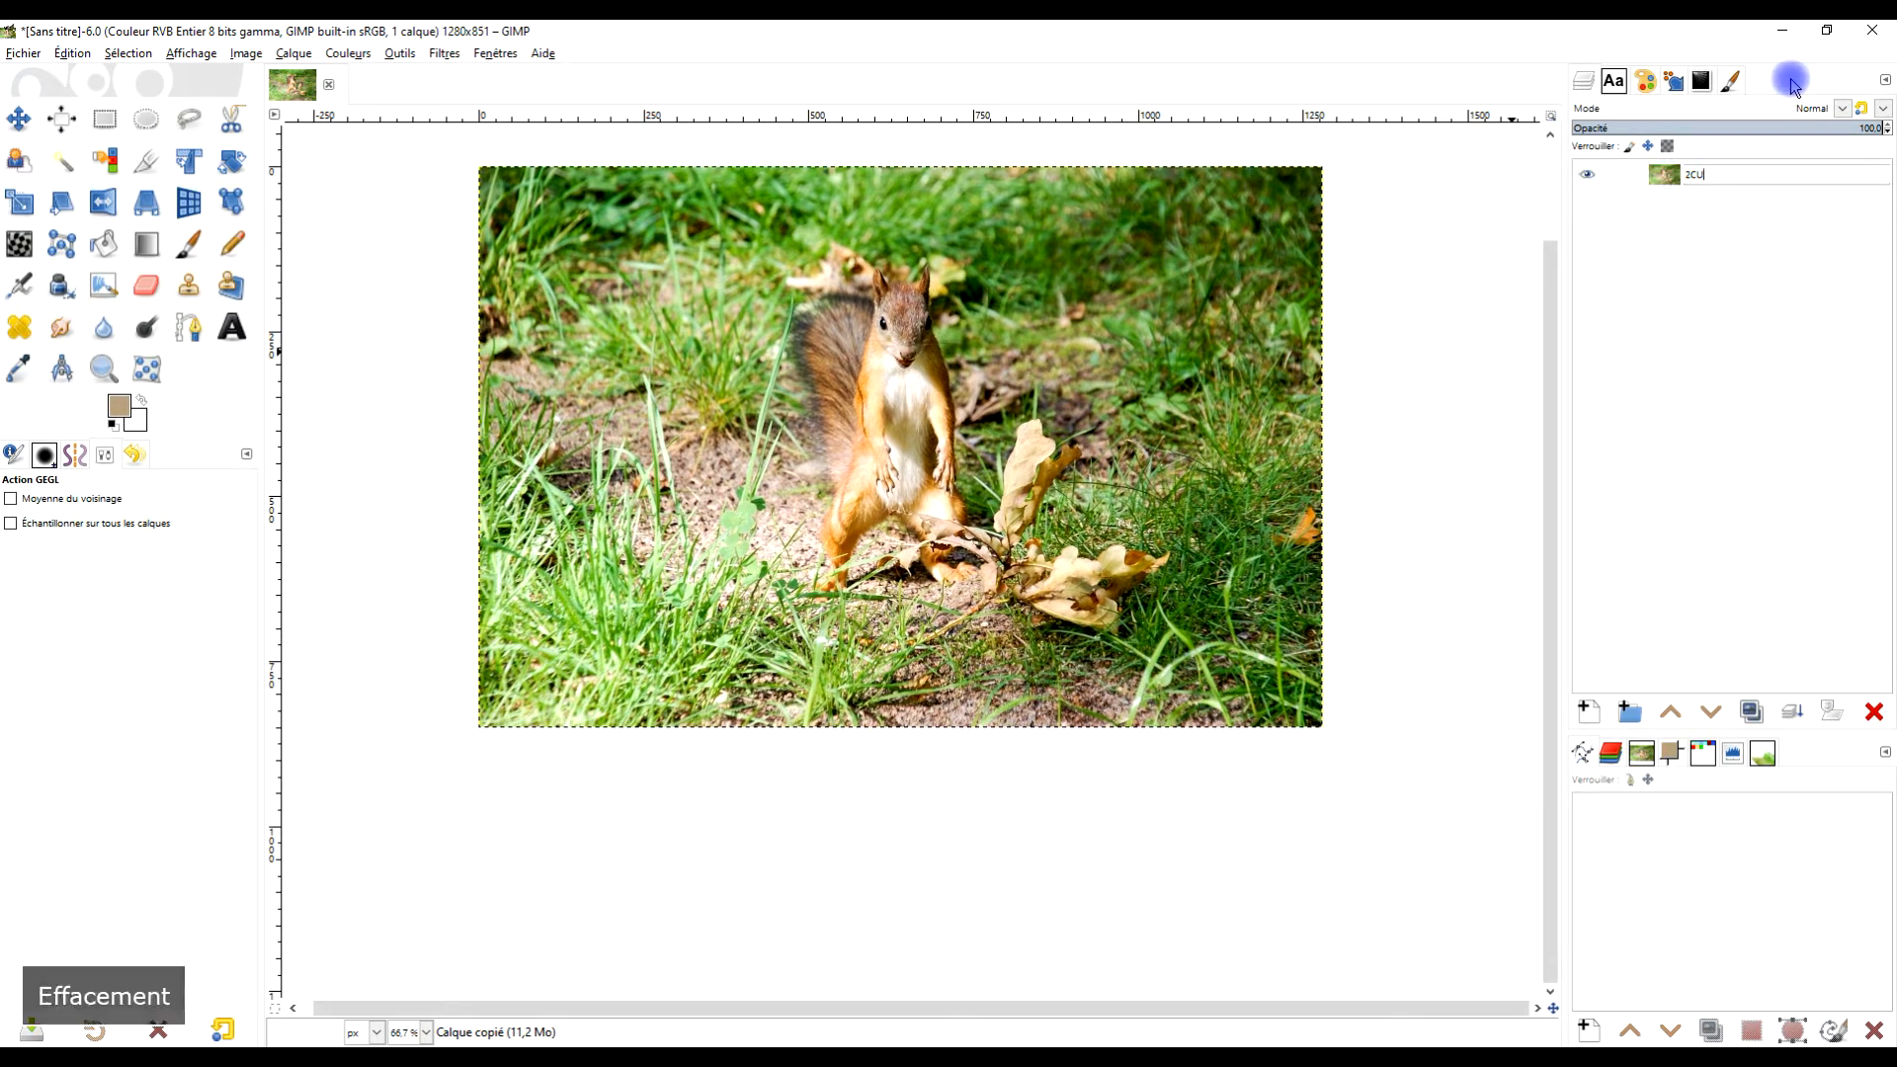
text(EUIL)
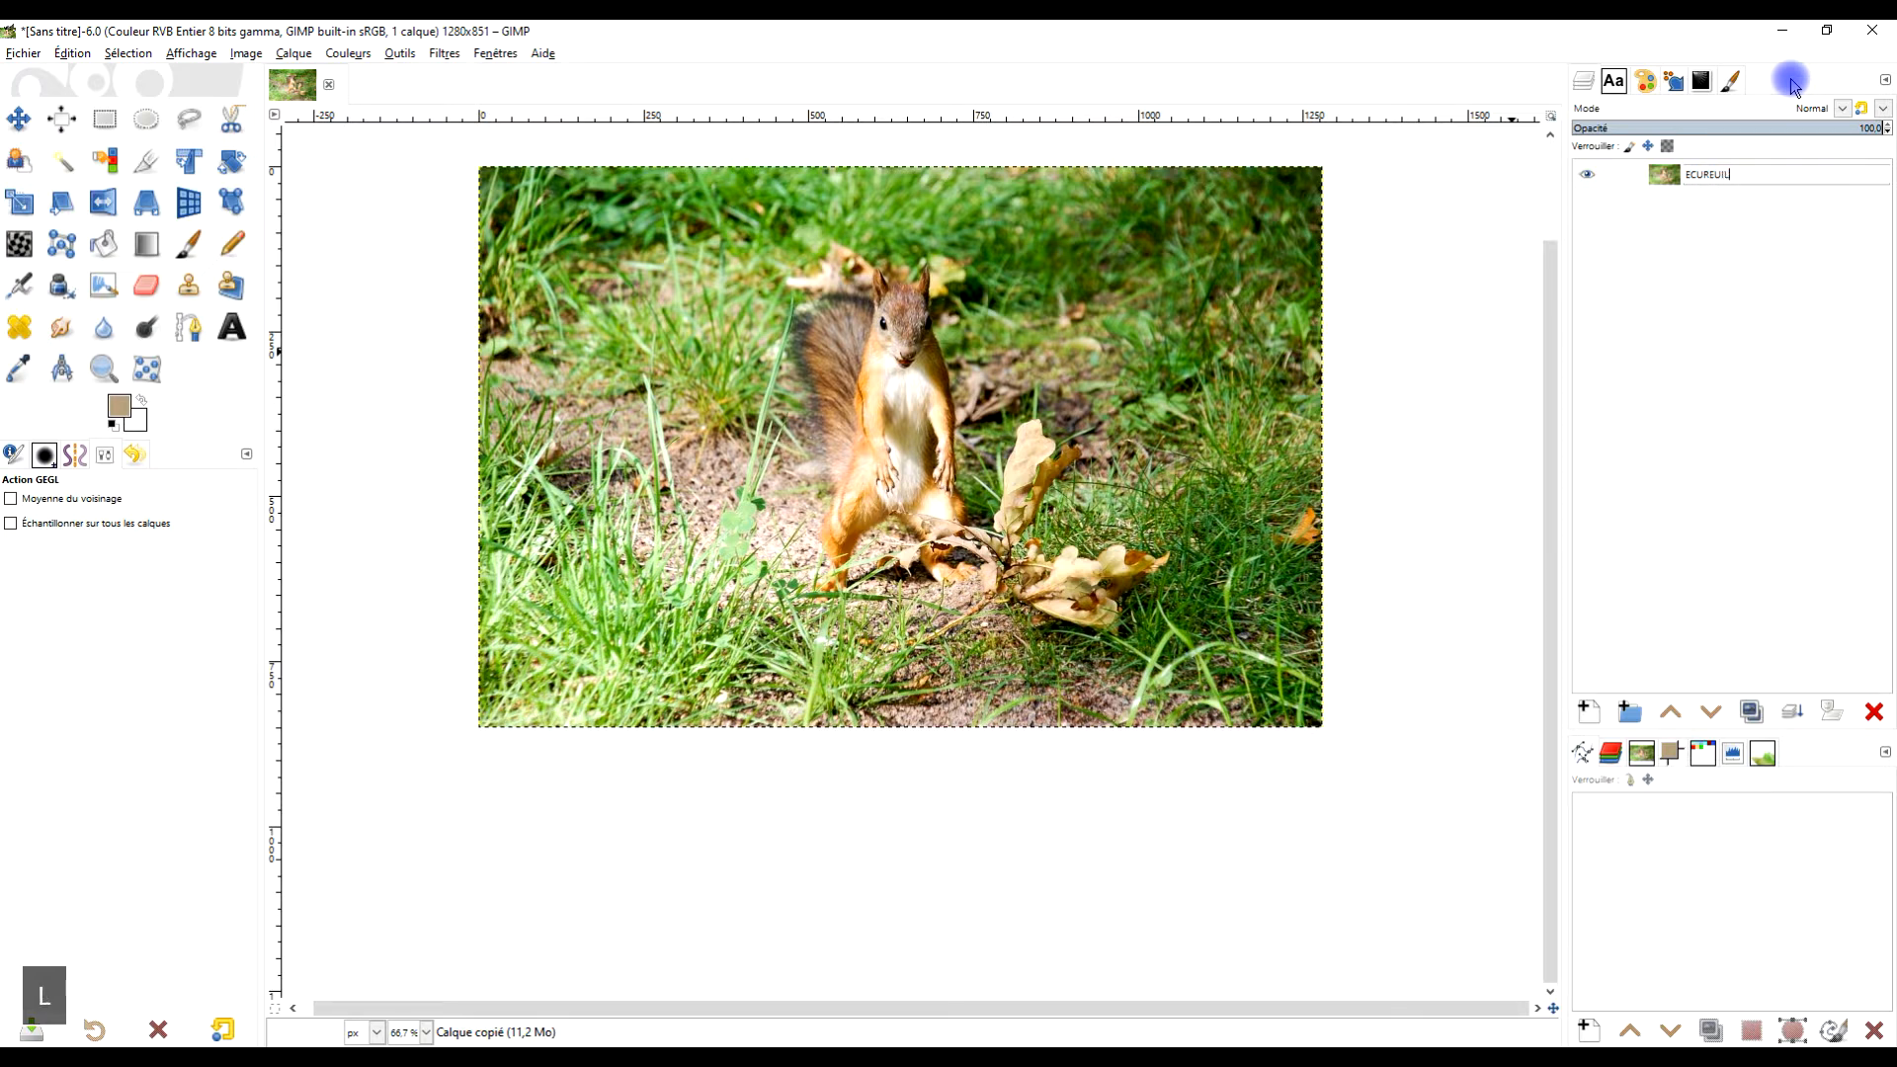
key(Return)
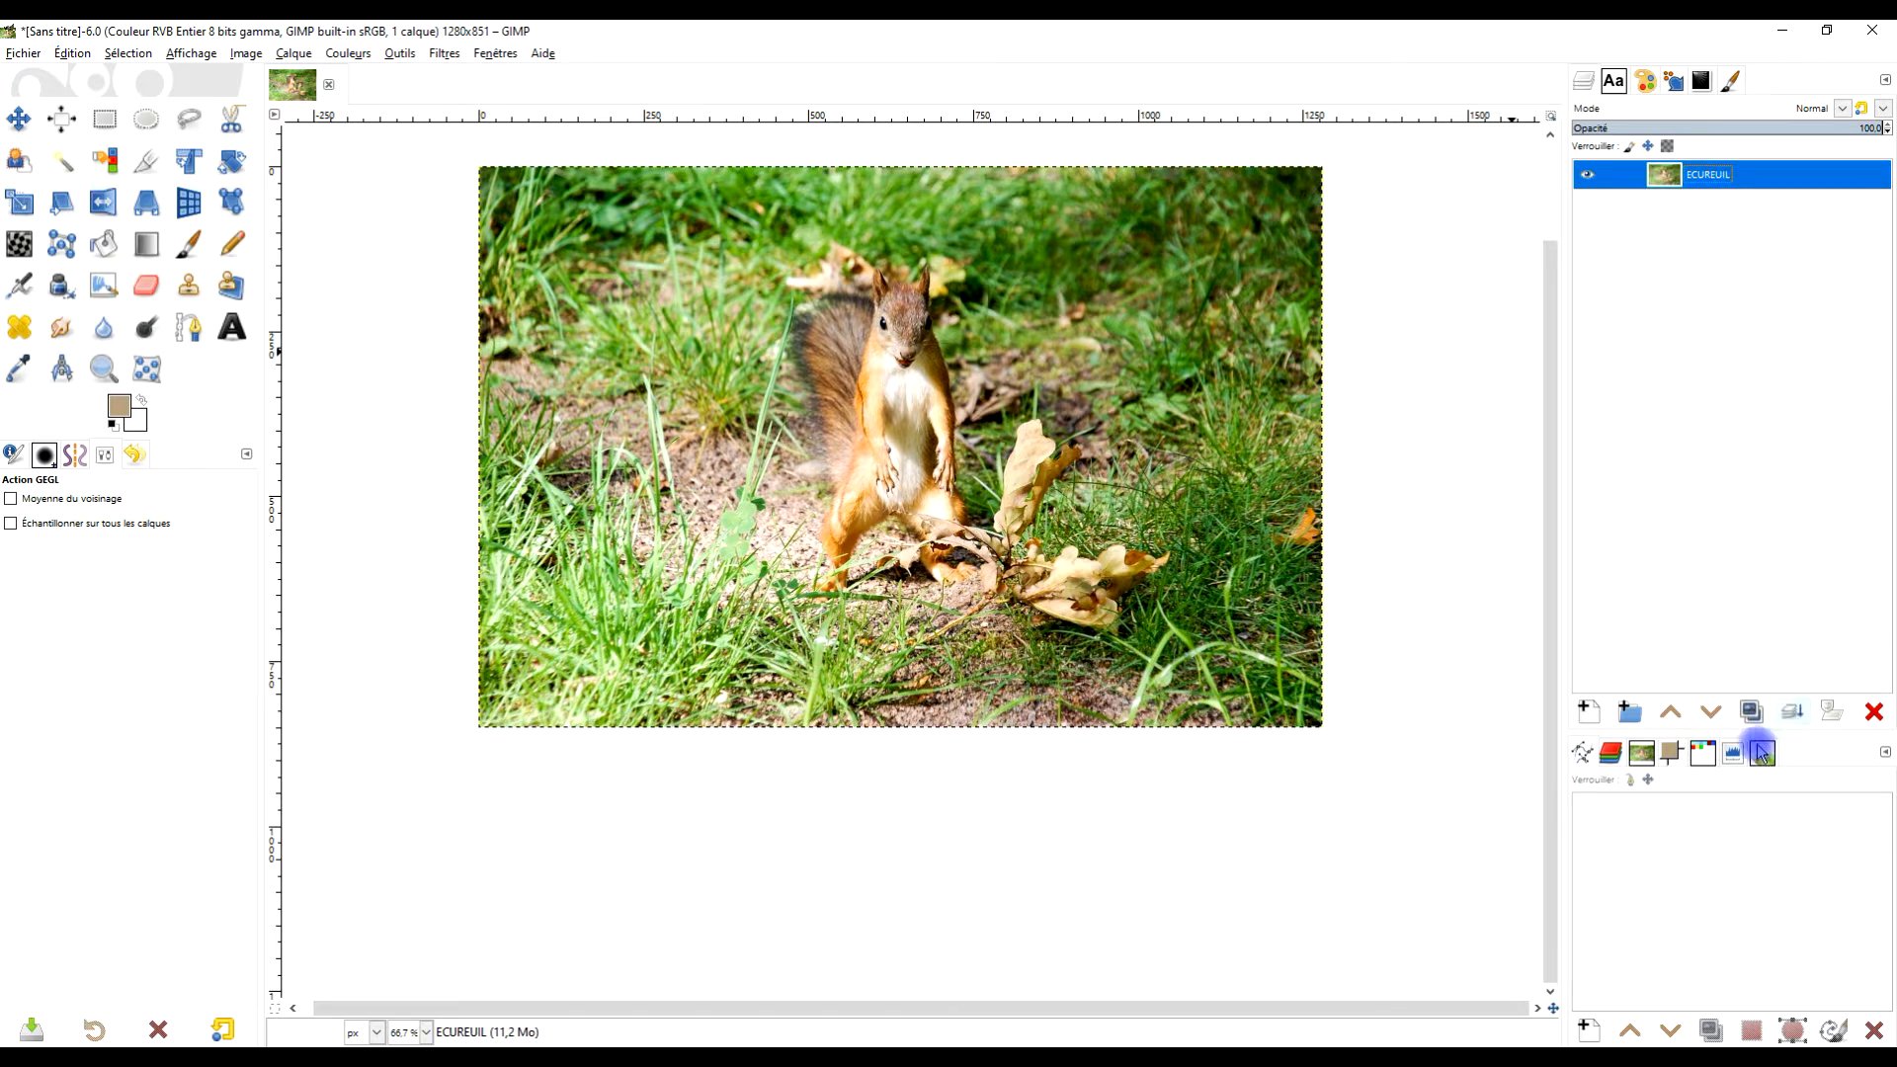
Duplicate the ECUREUIL layer and name the copy REFLET.
click(1747, 711)
double_click(1737, 175)
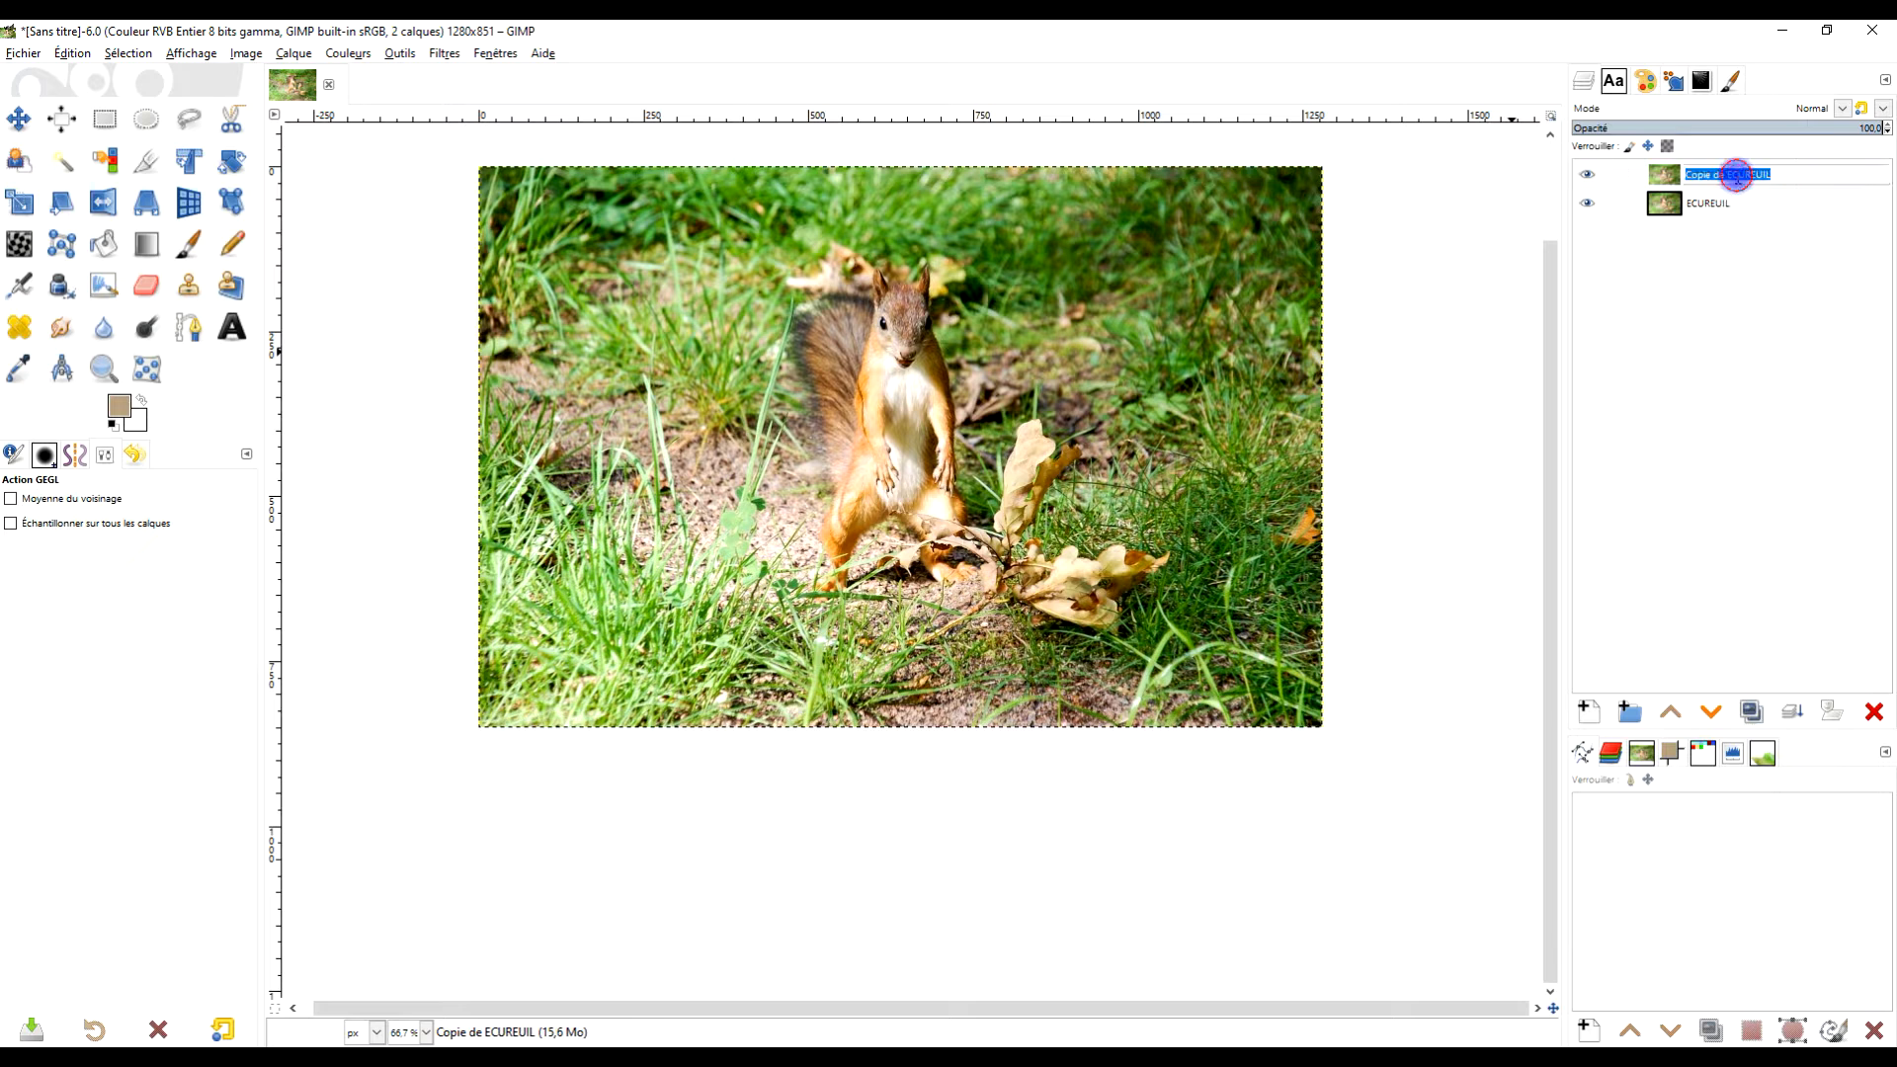
text(REFLET)
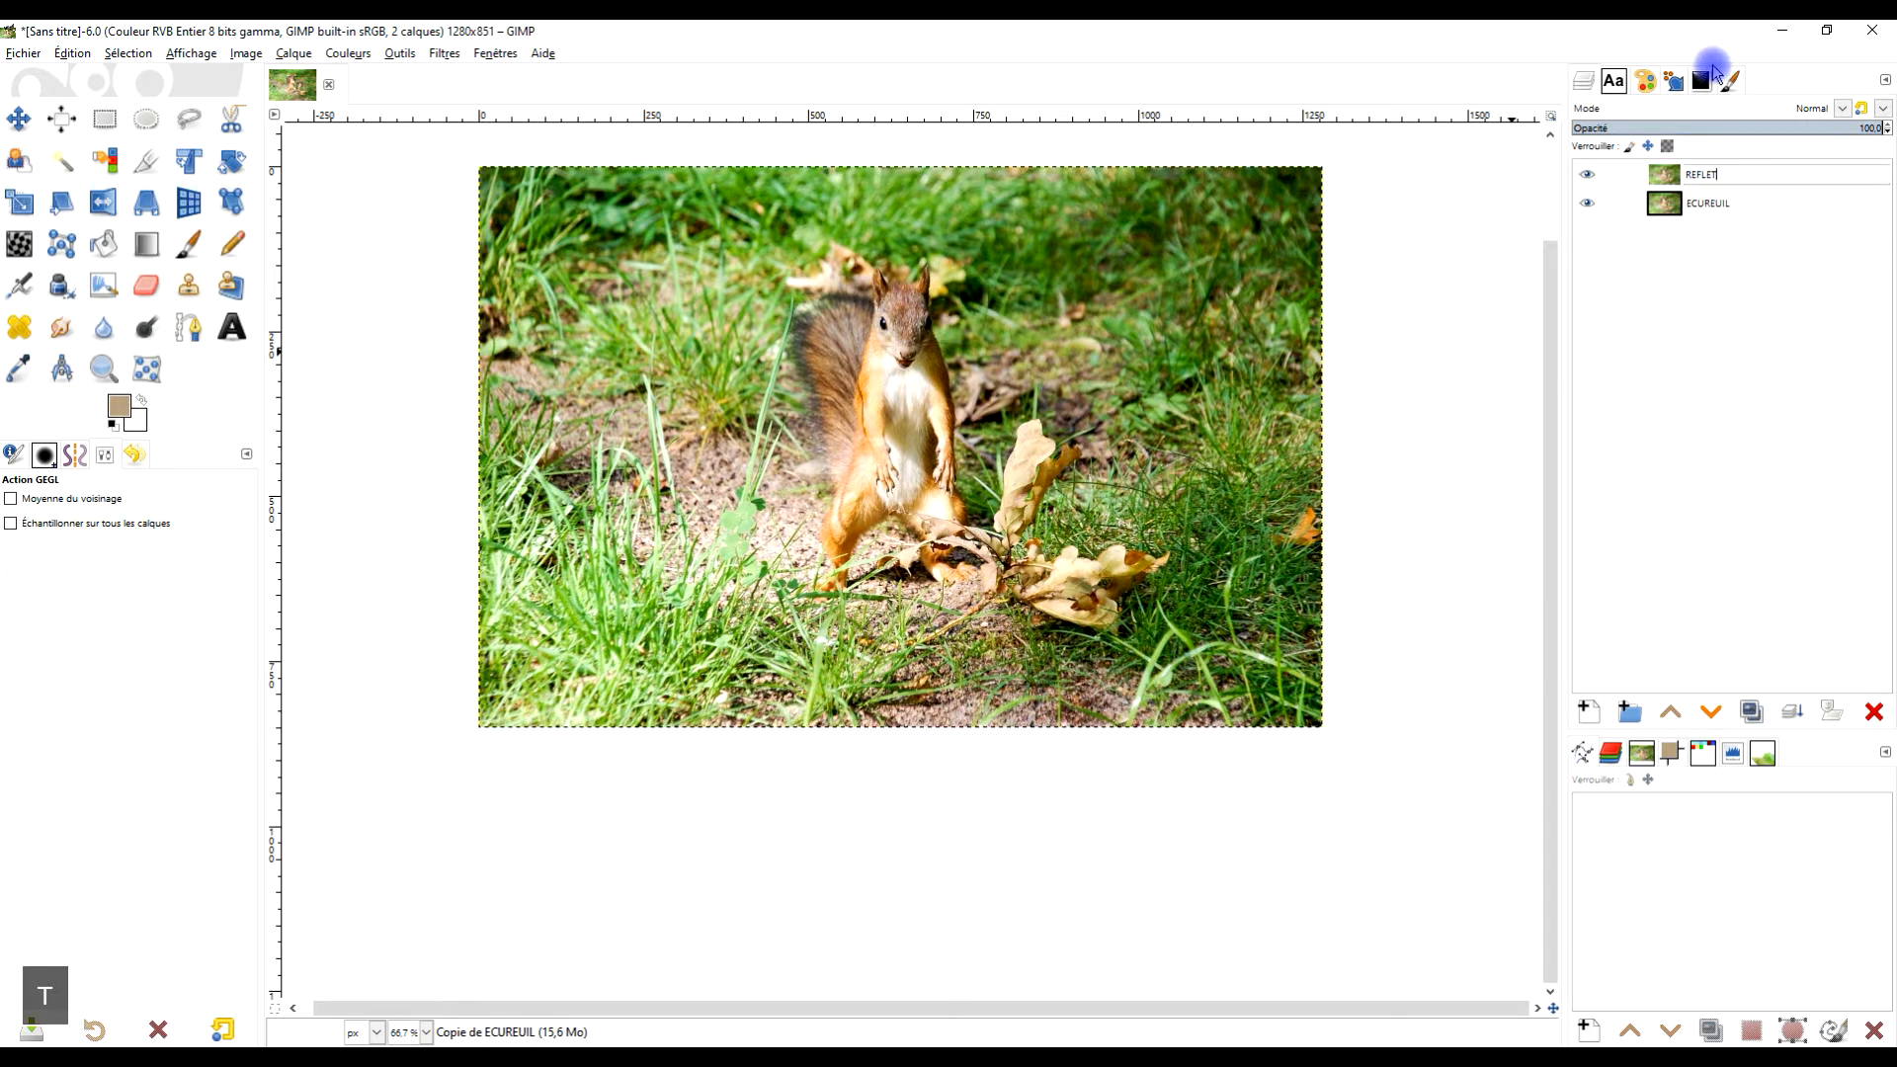
key(Return)
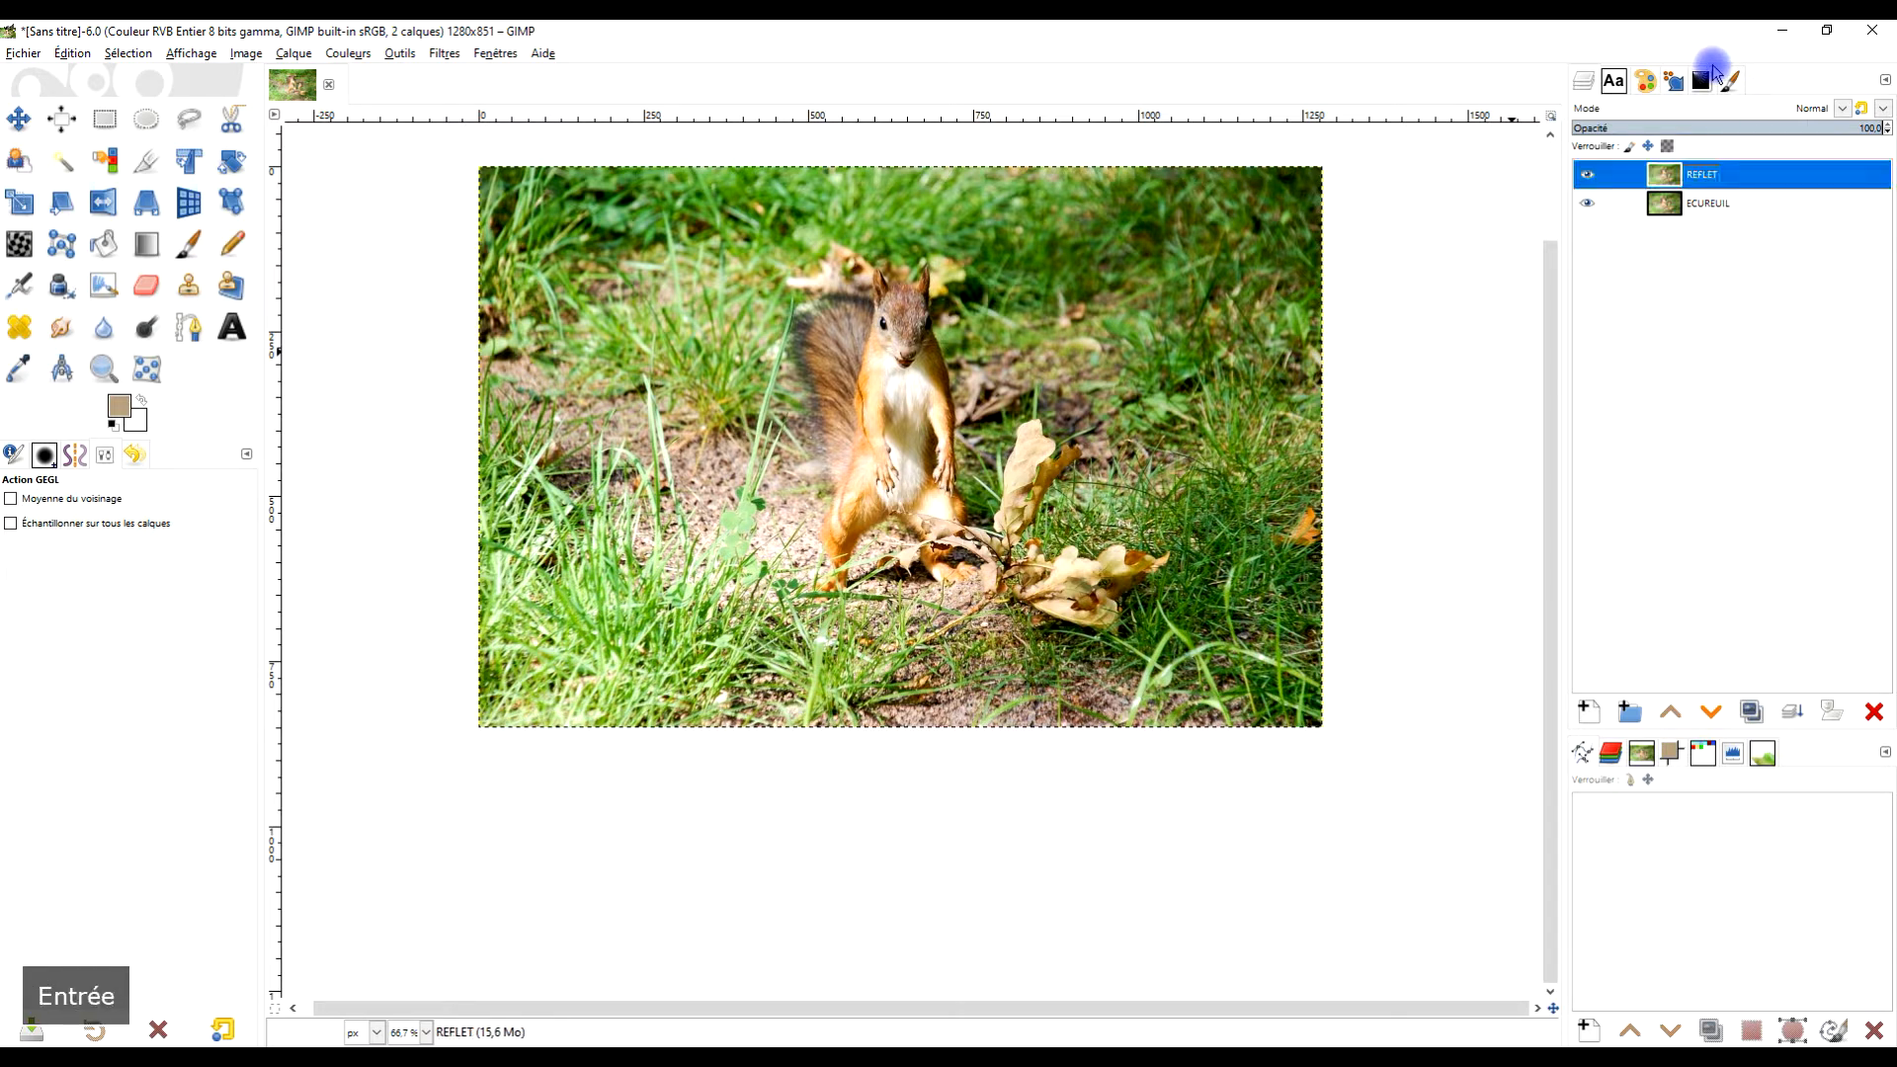
Hide the REFLET layer and make the ECUREUIL layer active.
click(1586, 176)
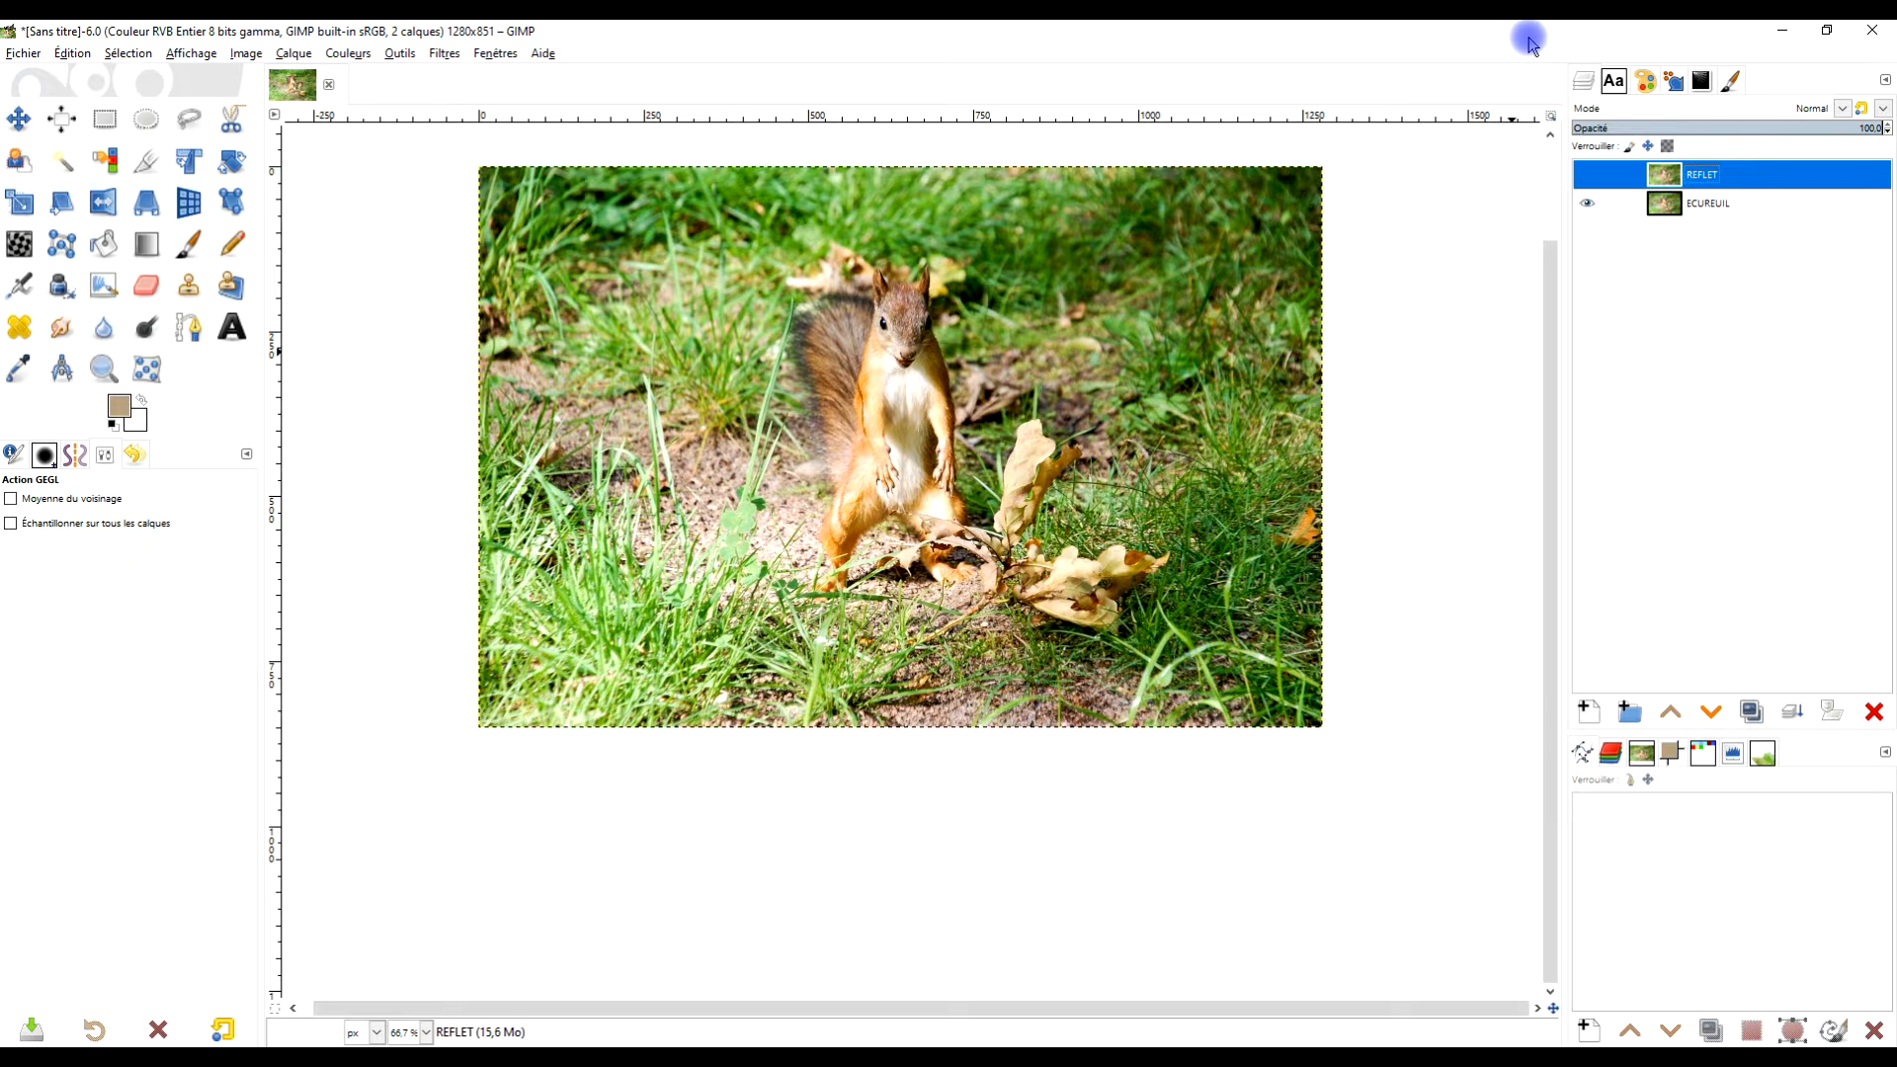
click(1682, 200)
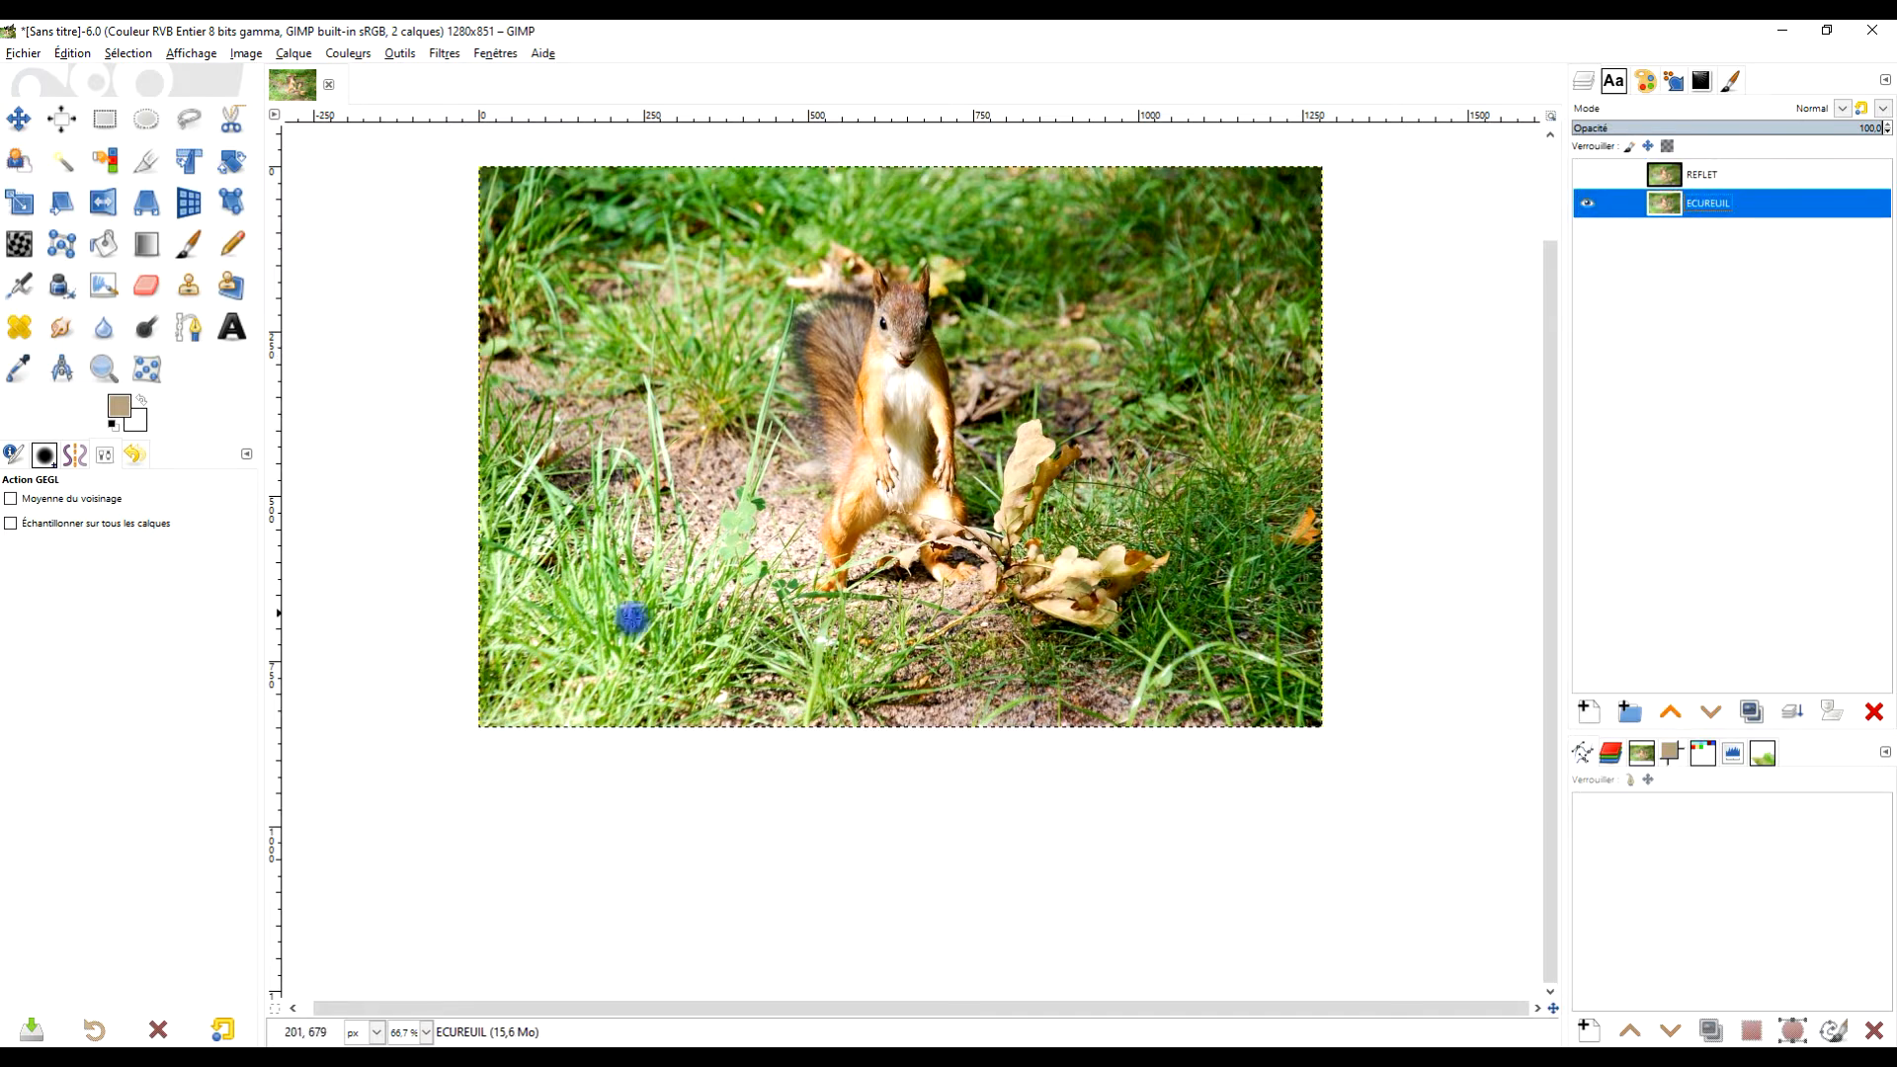
drag(1169, 520, 1159, 568)
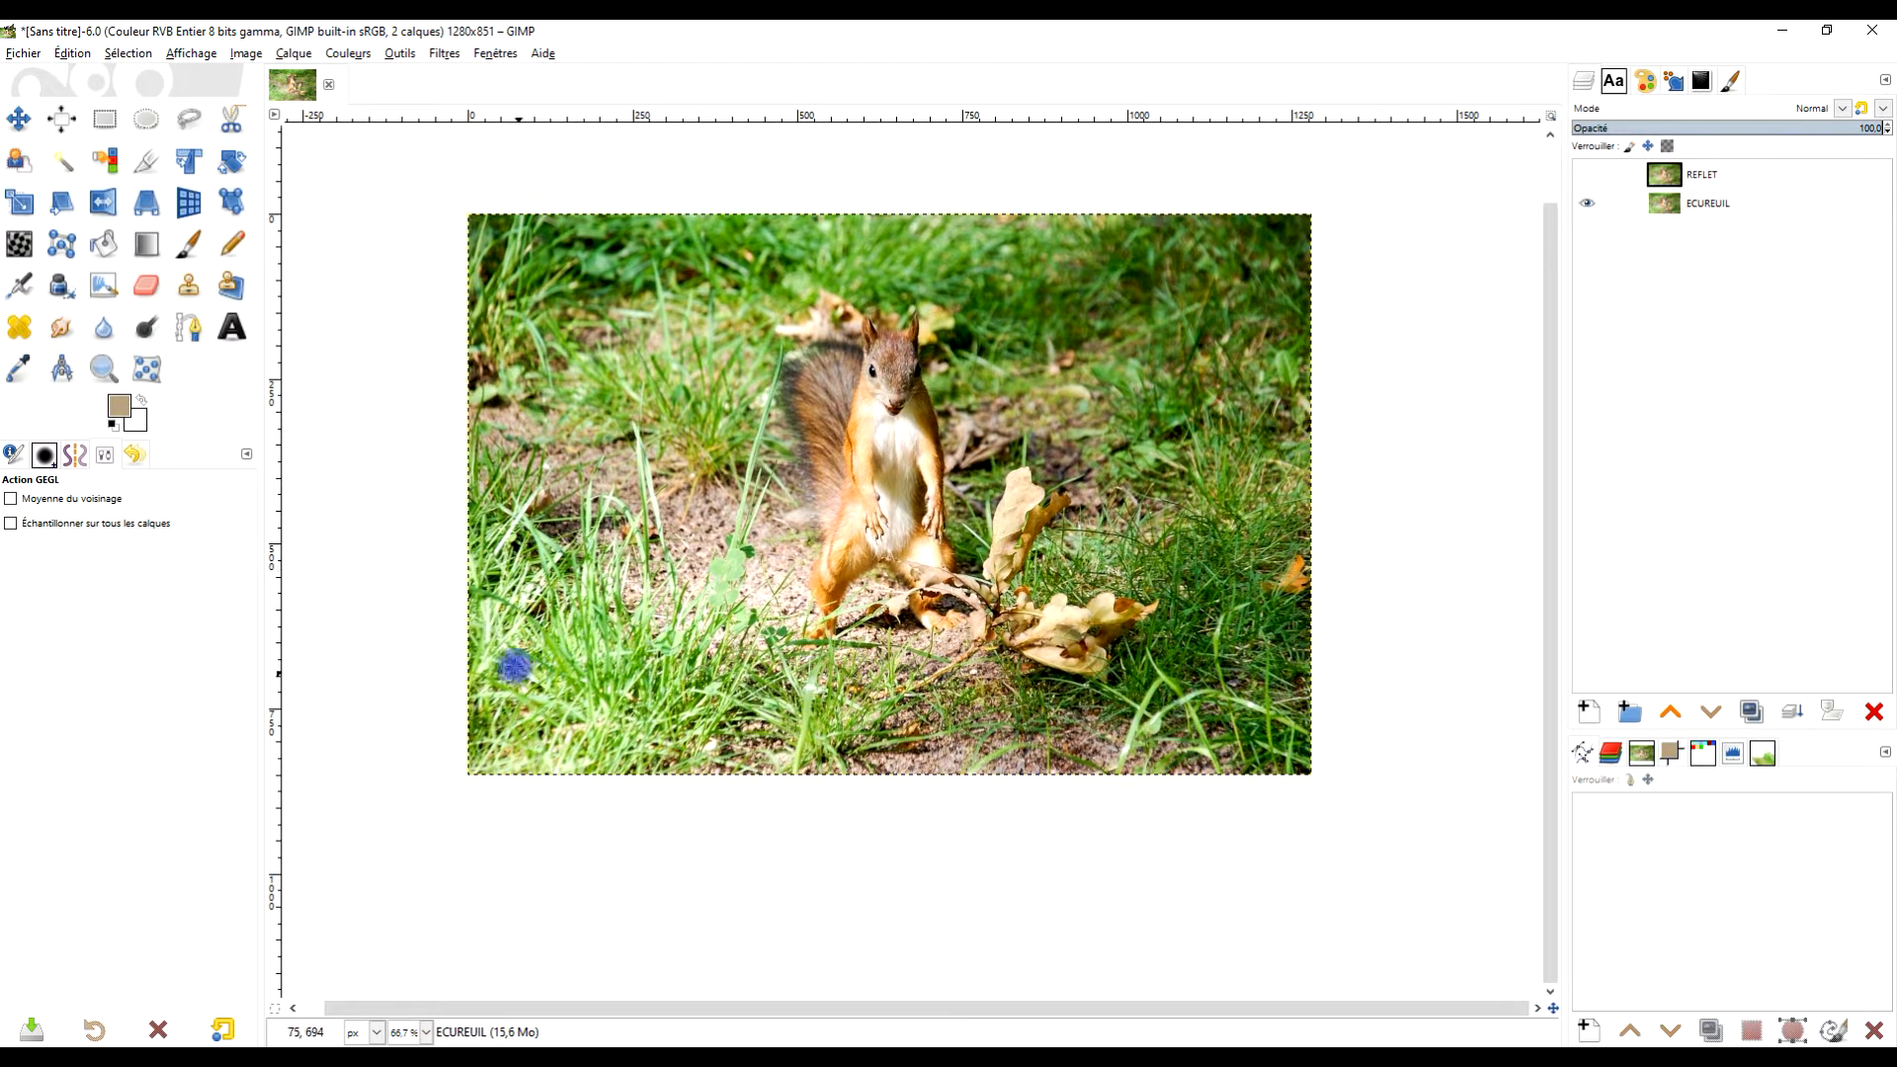
Select the photo's full width from above its upper edge to just below the squirrel's feet with a rectangle about 1371 px wide.
click(105, 121)
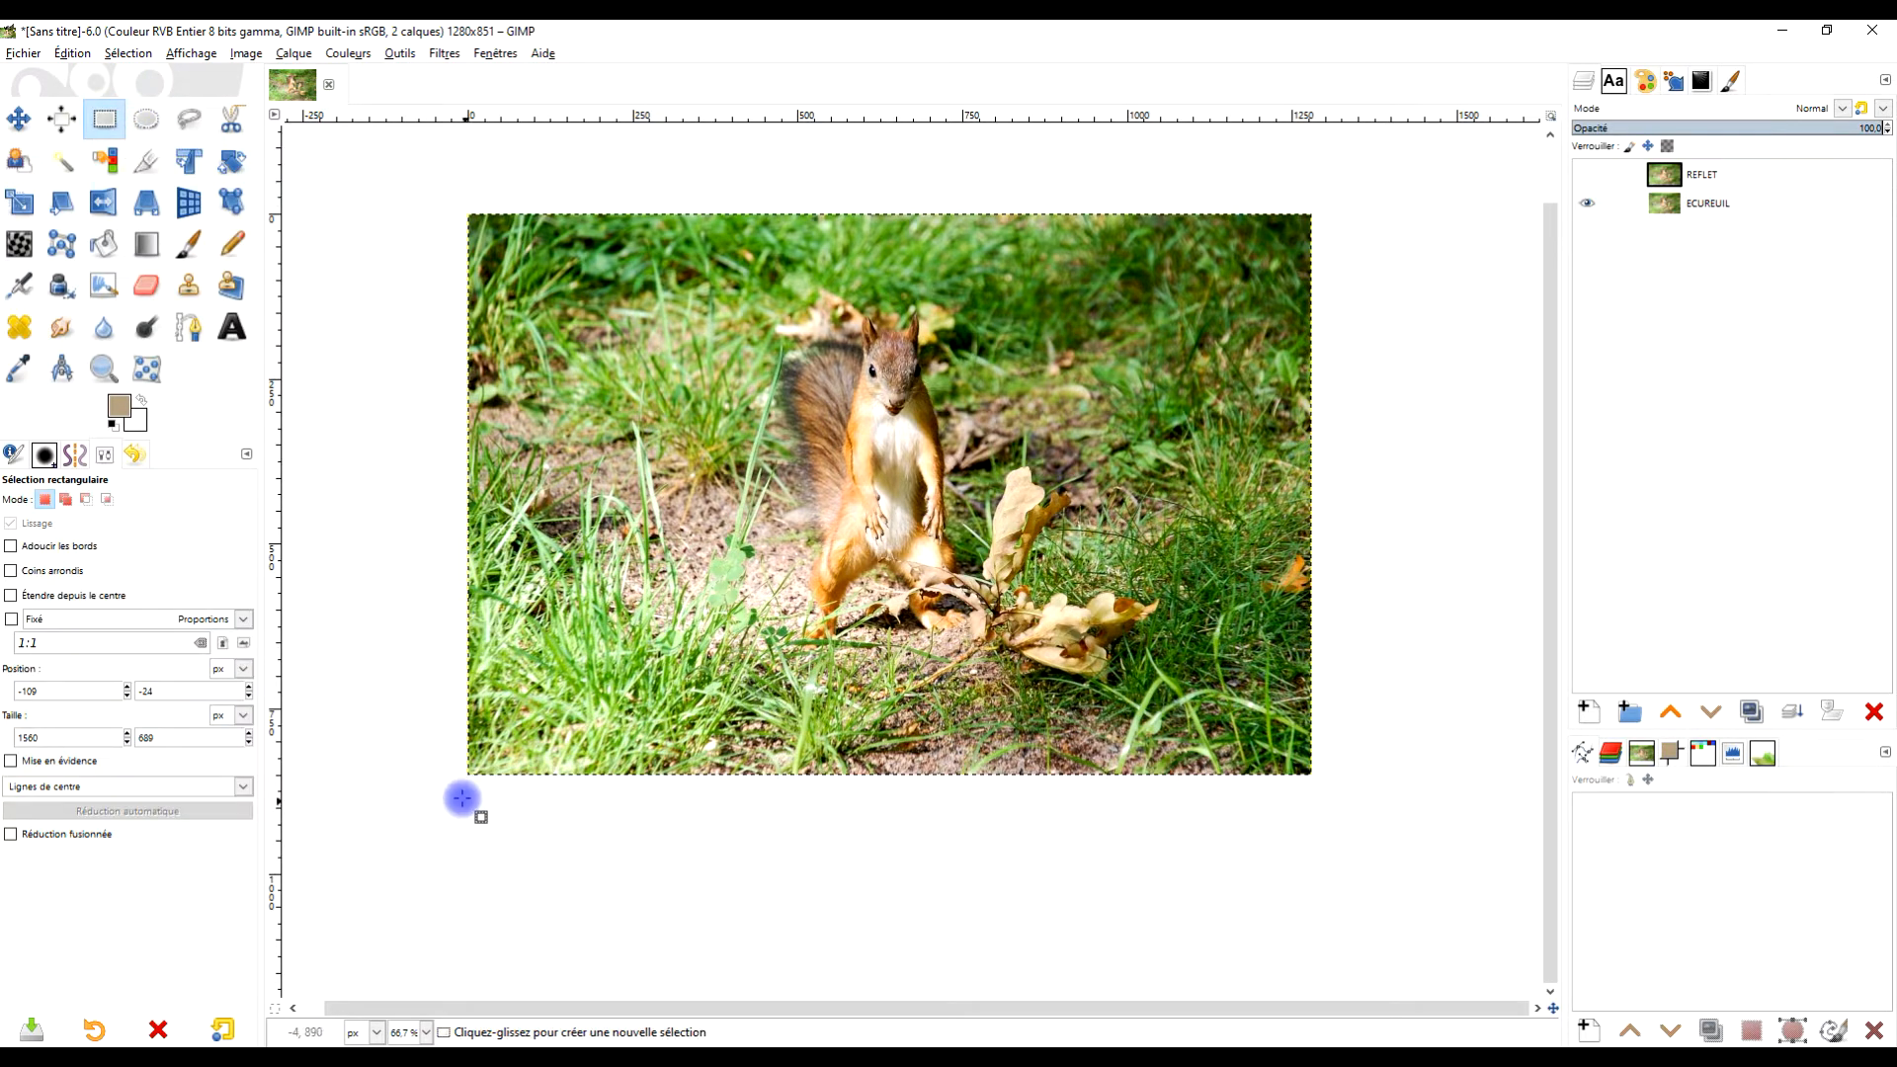
drag(451, 805, 1372, 628)
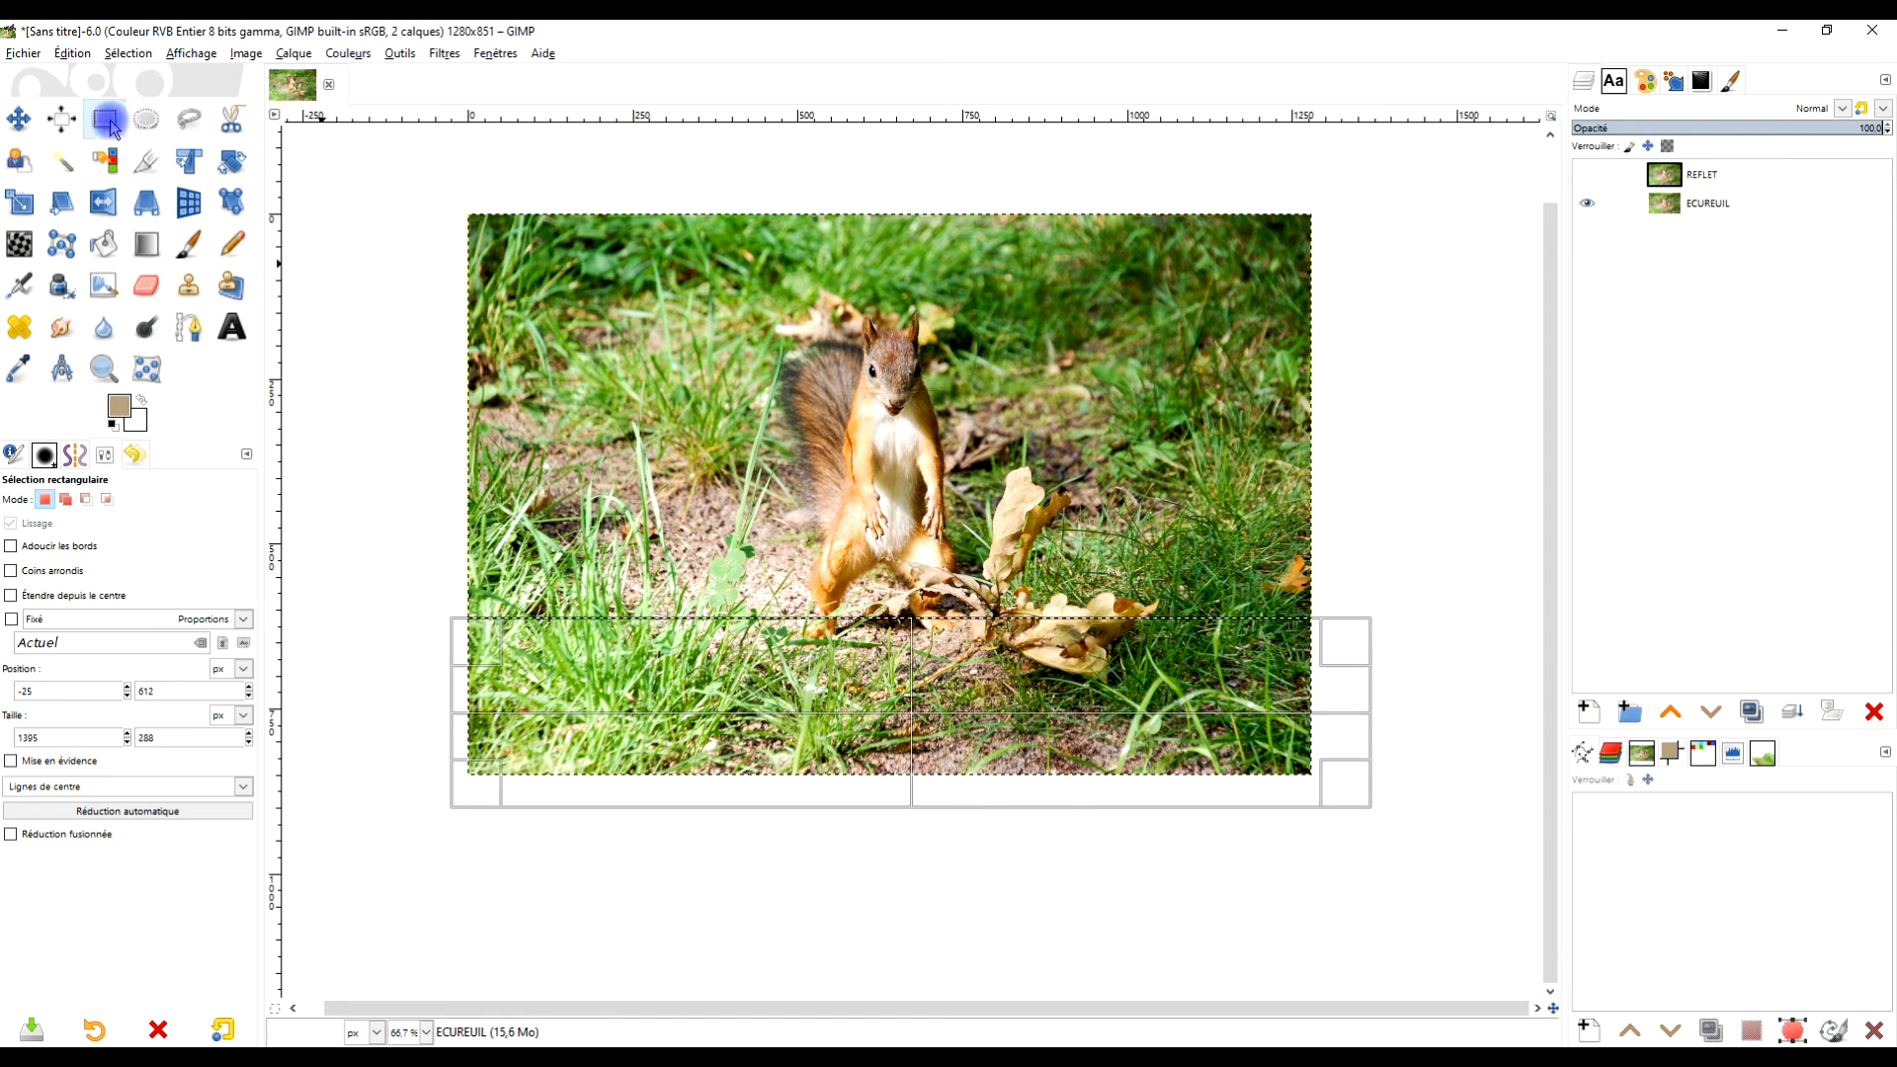
drag(804, 620, 822, 675)
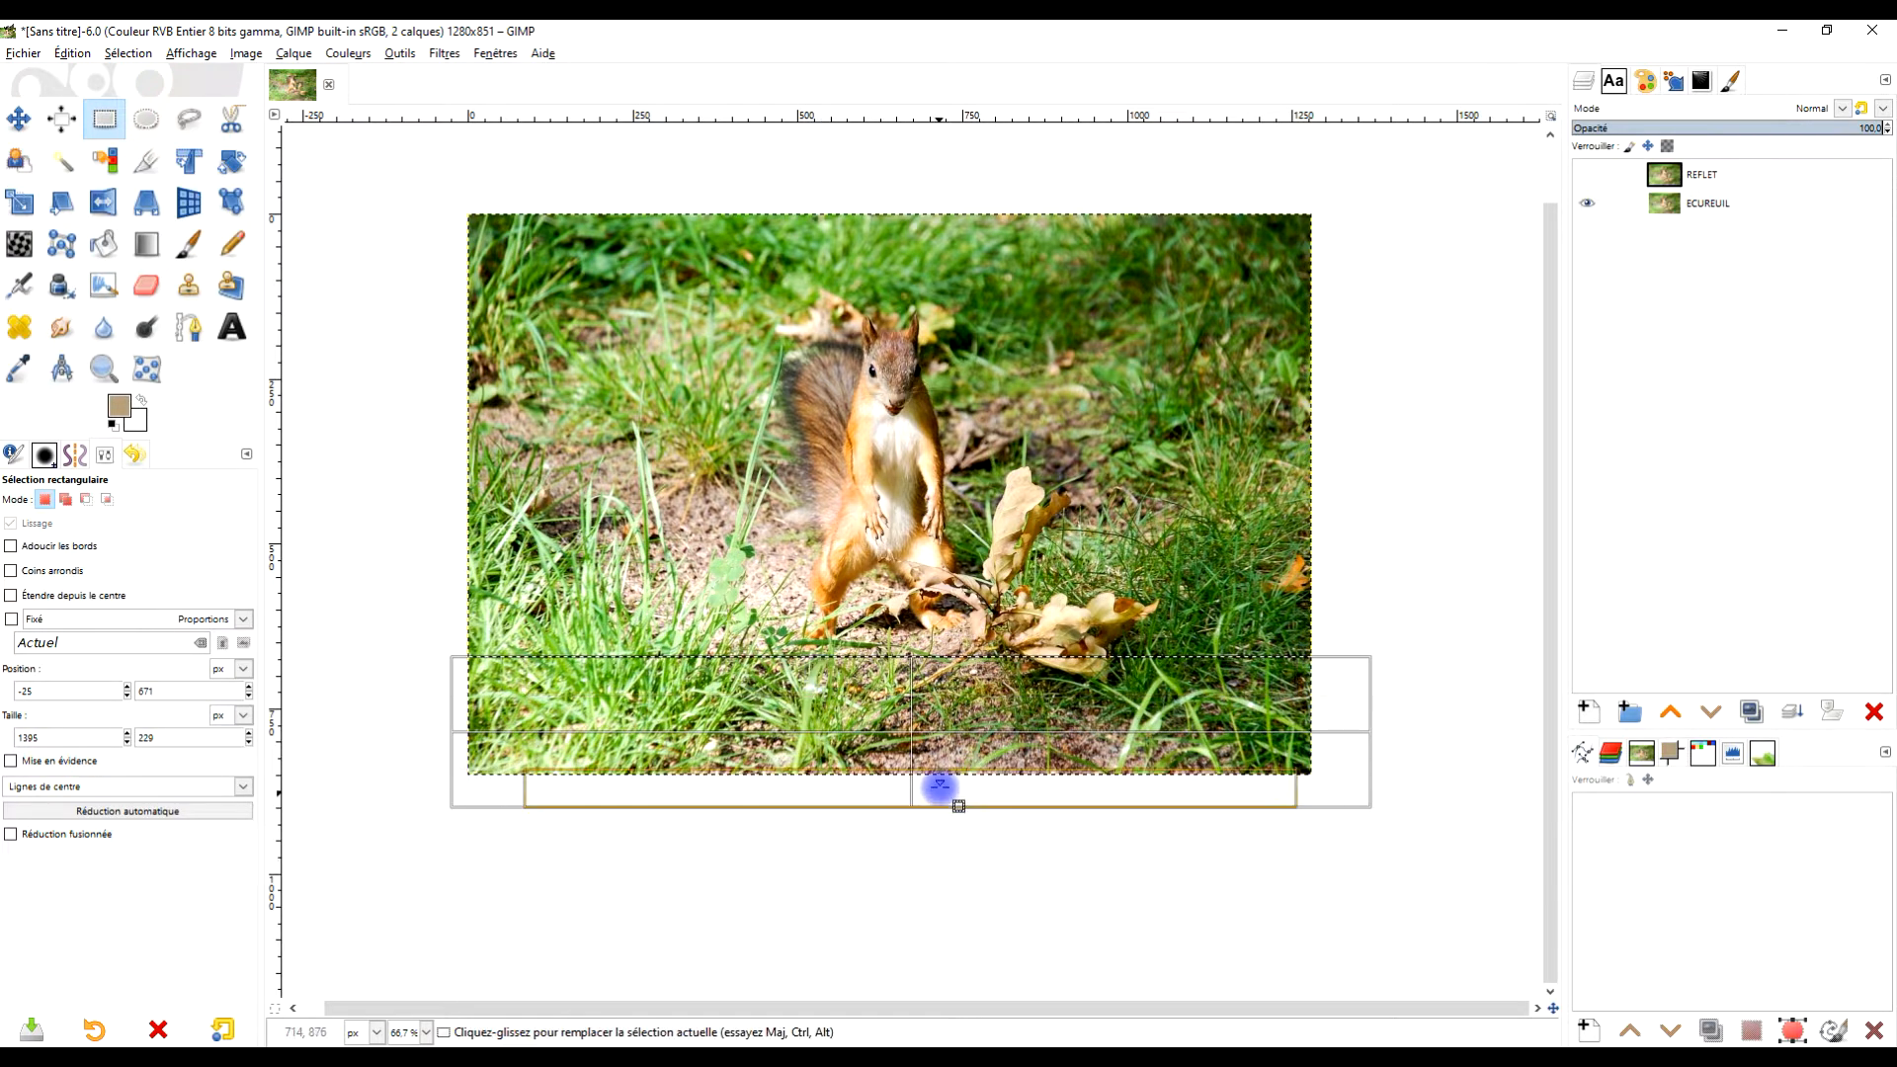
drag(933, 793, 1003, 131)
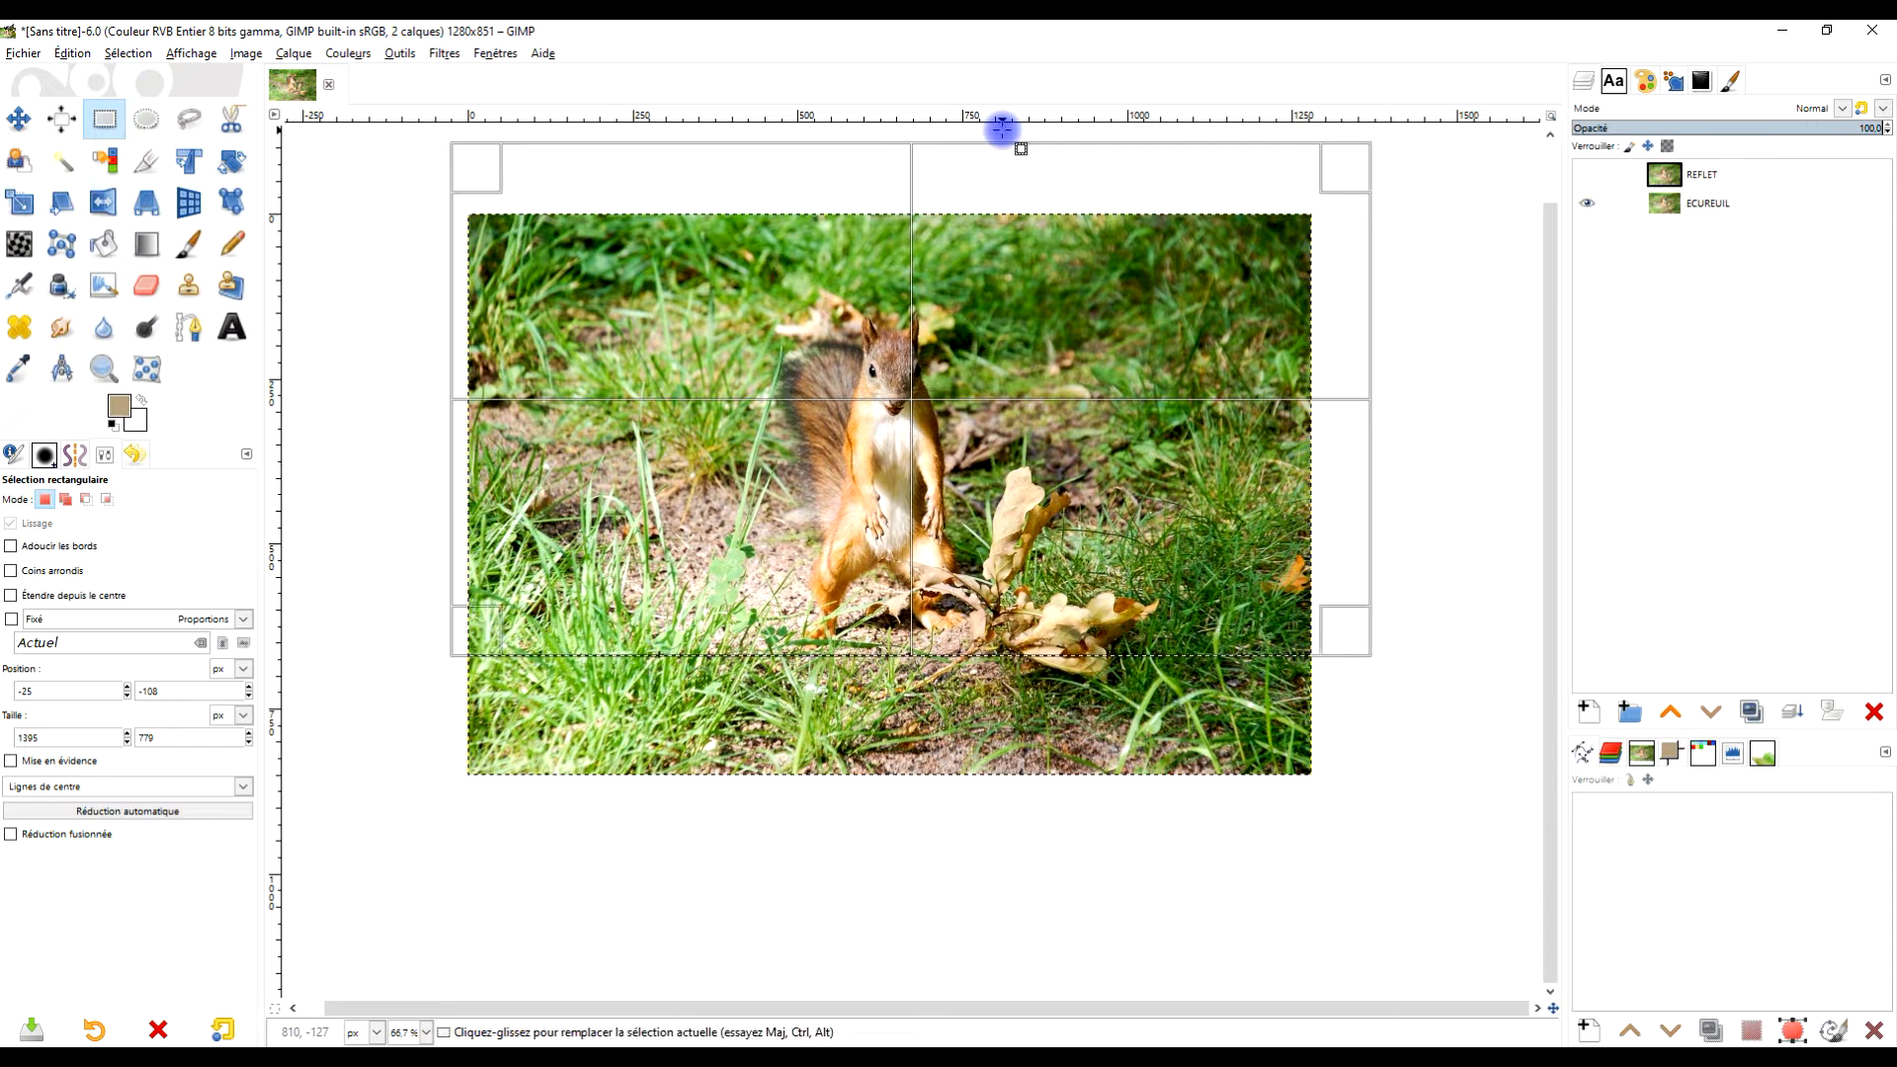
drag(474, 168, 472, 203)
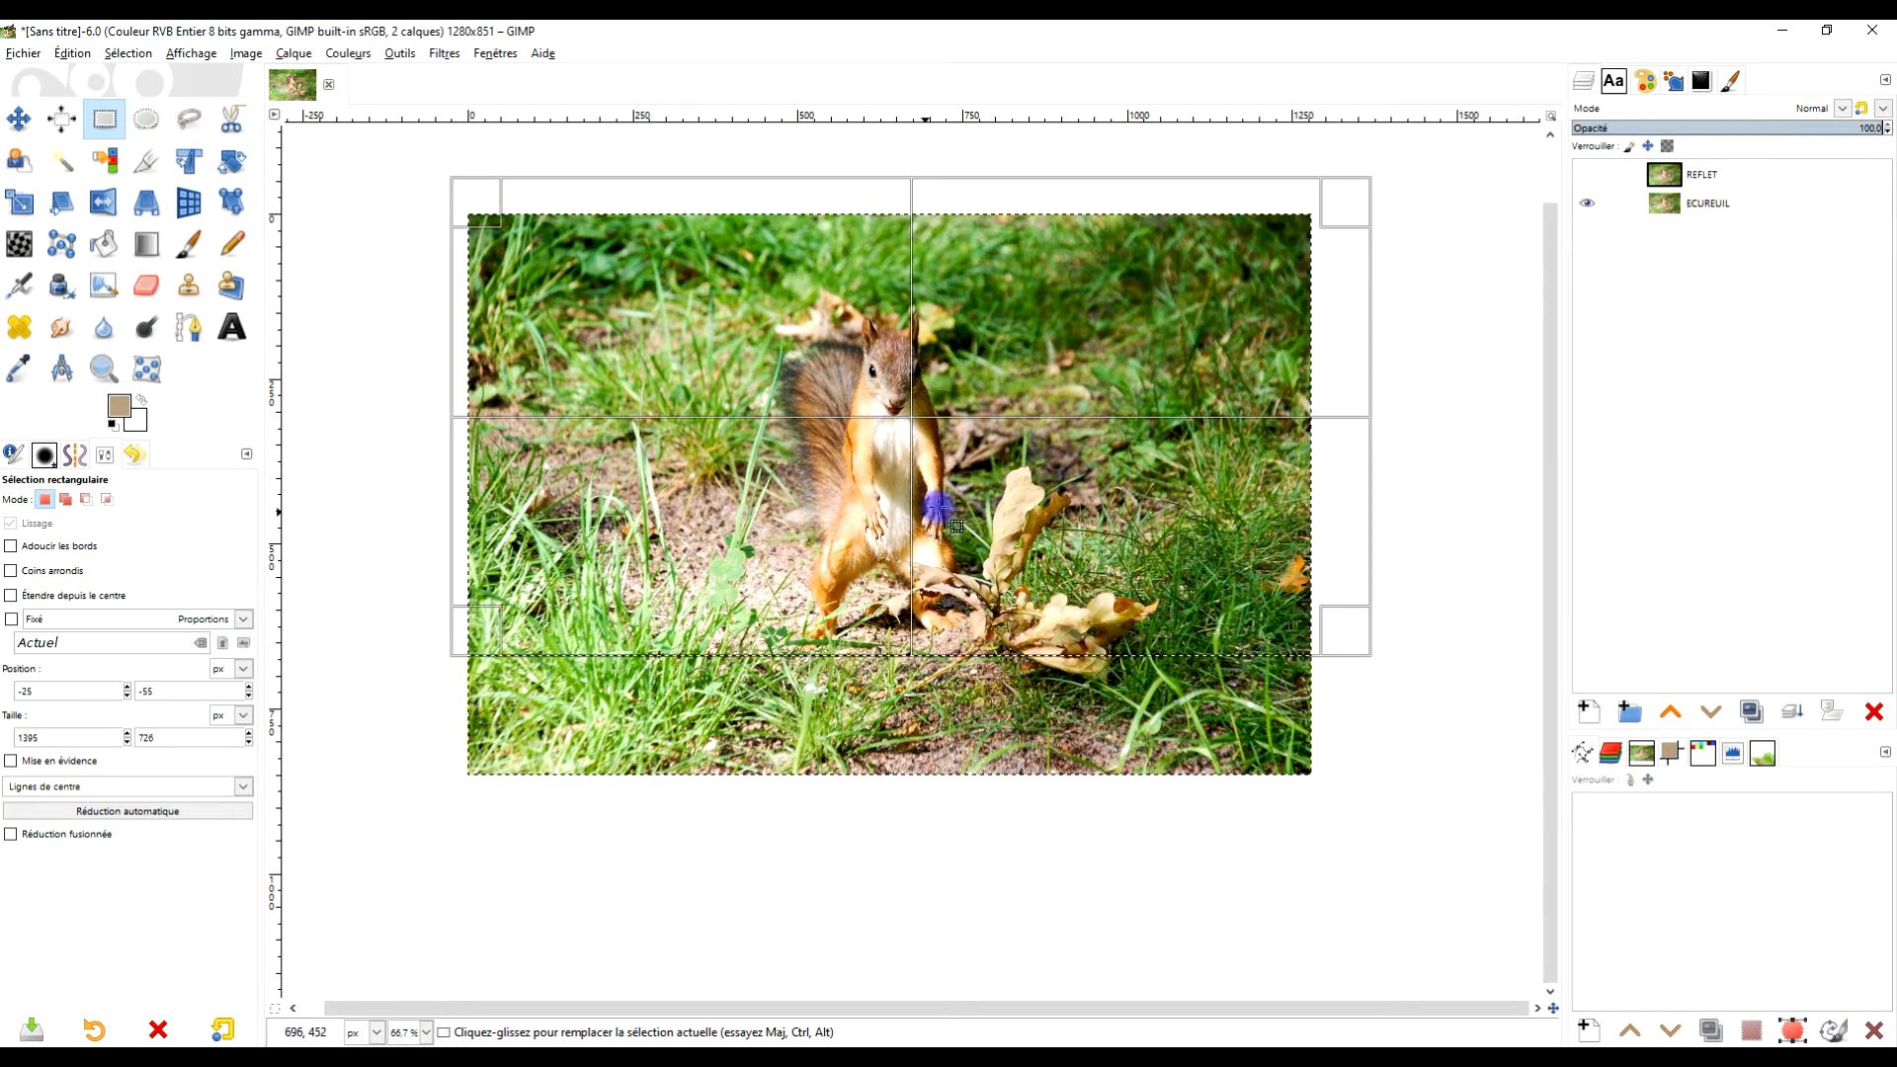
drag(1337, 638, 1323, 640)
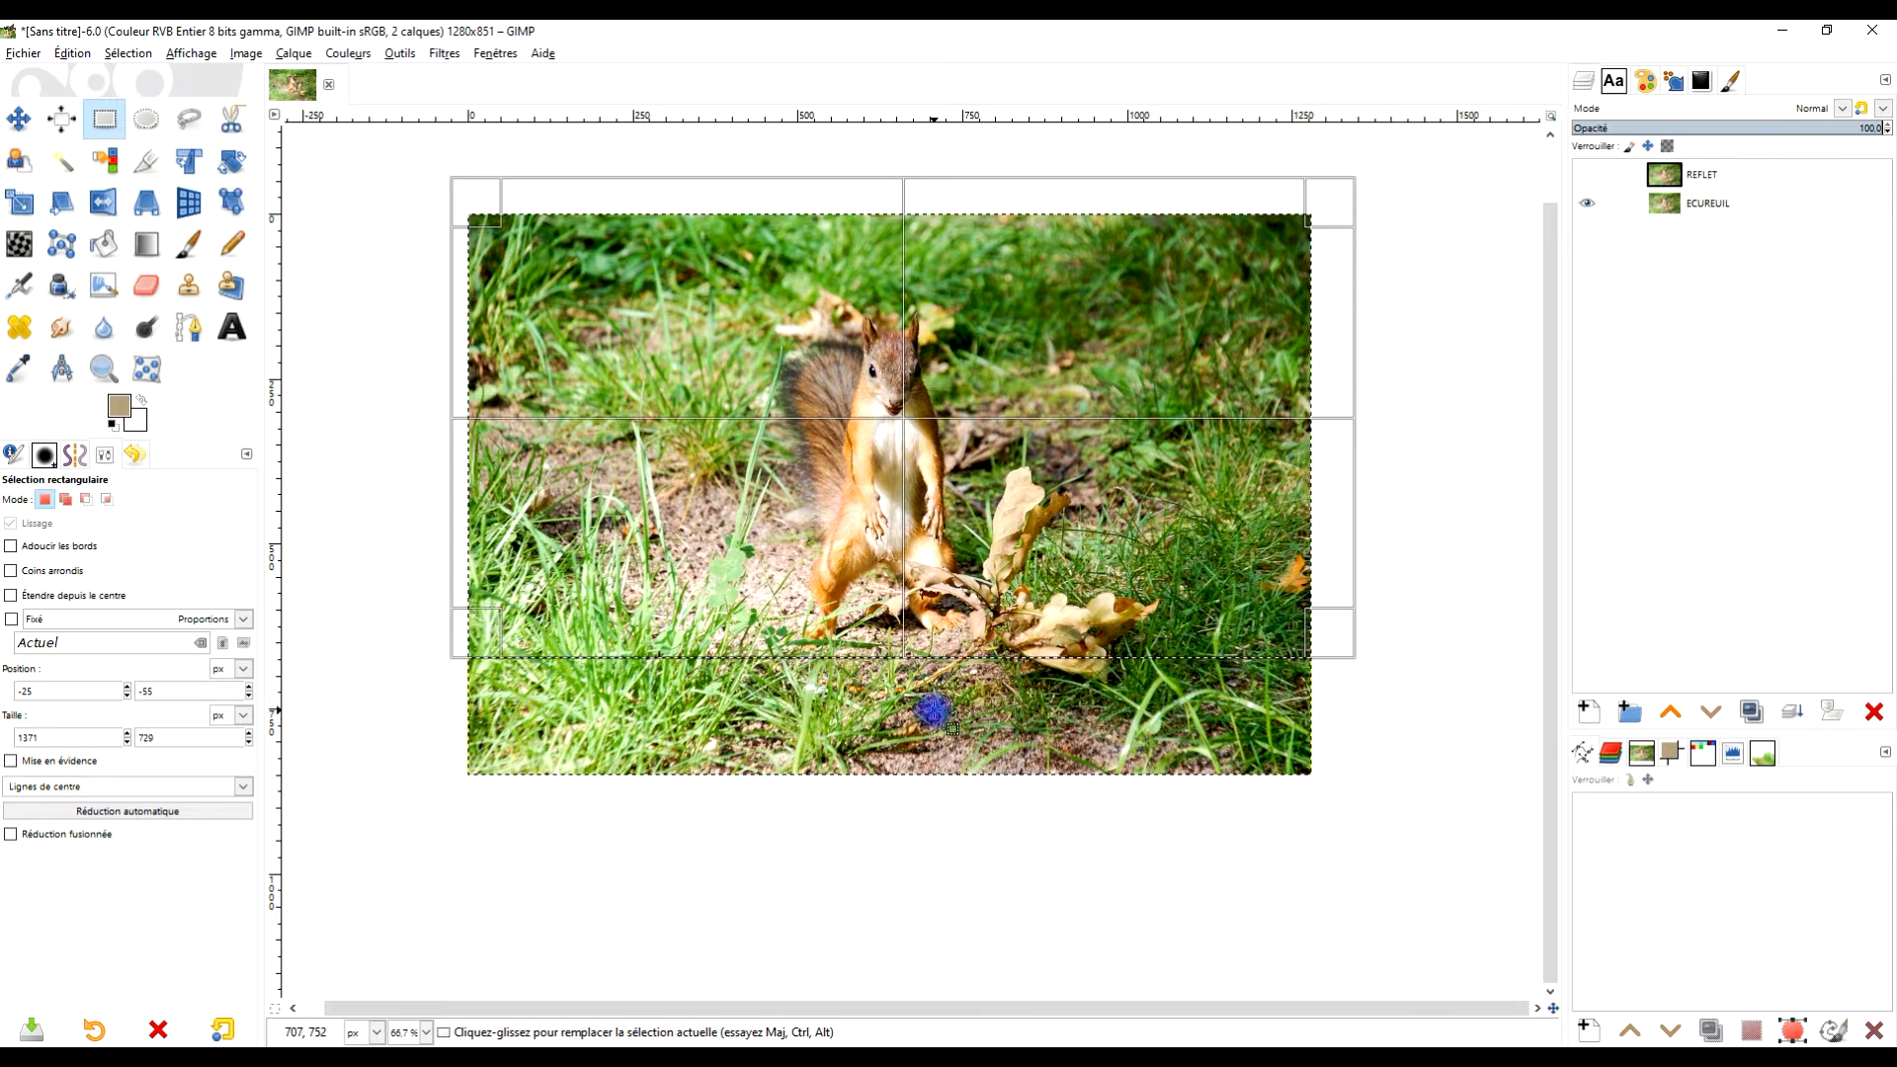
key(Return)
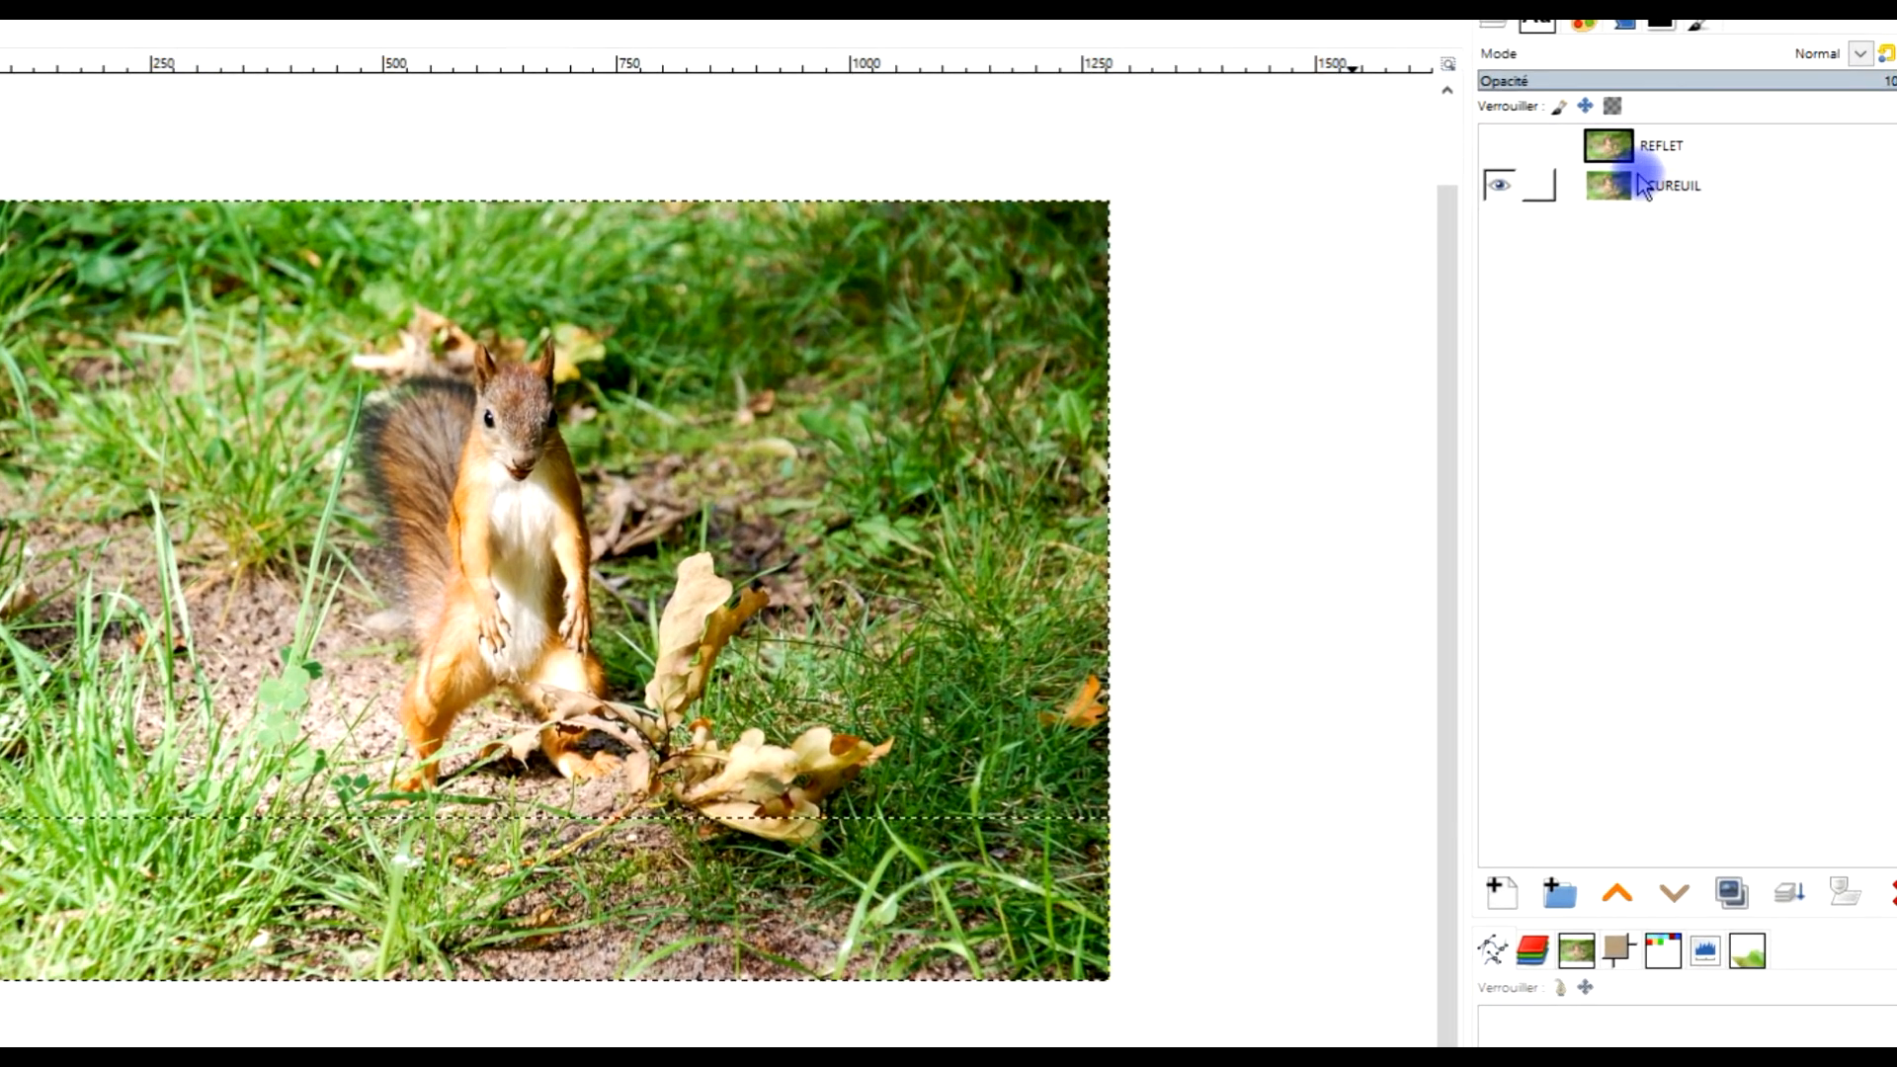
Add a layer mask initialised from the selection to the ECUREUIL layer, and clear the selection.
right_click(1665, 201)
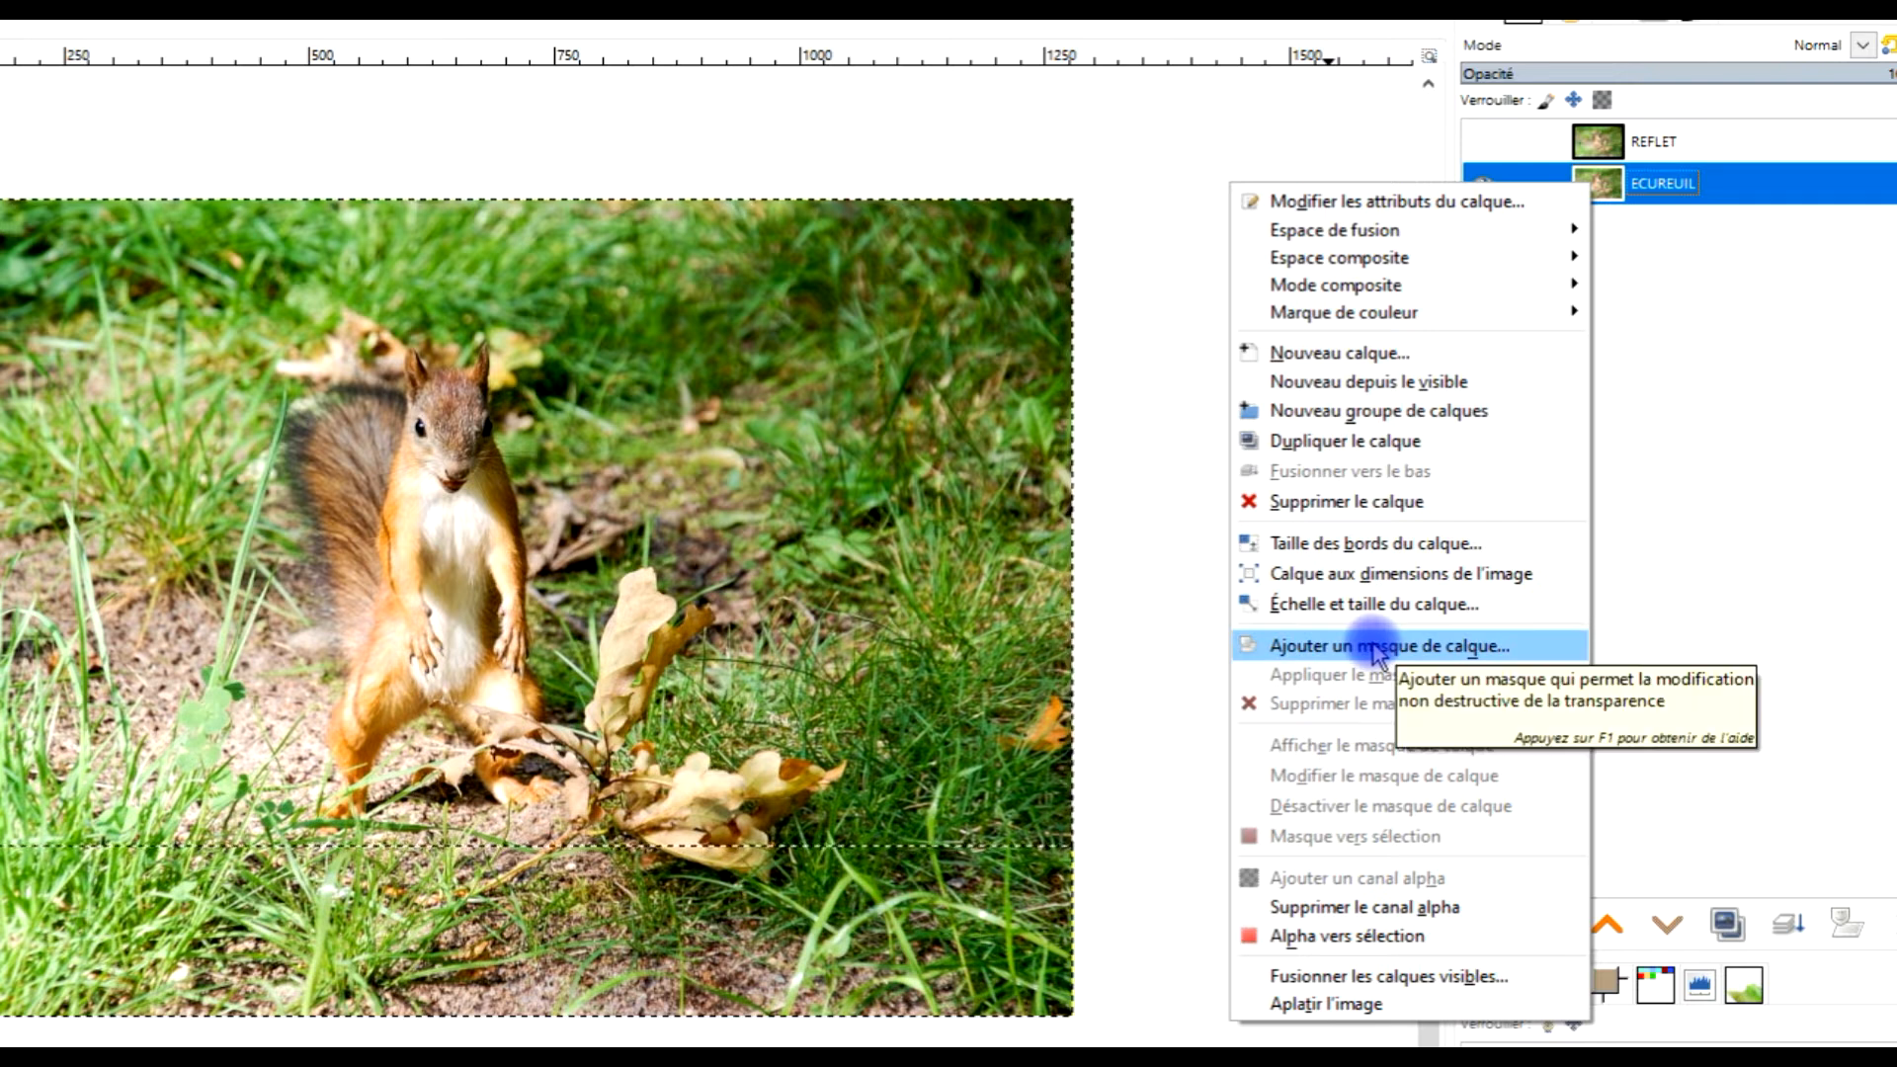
click(1324, 645)
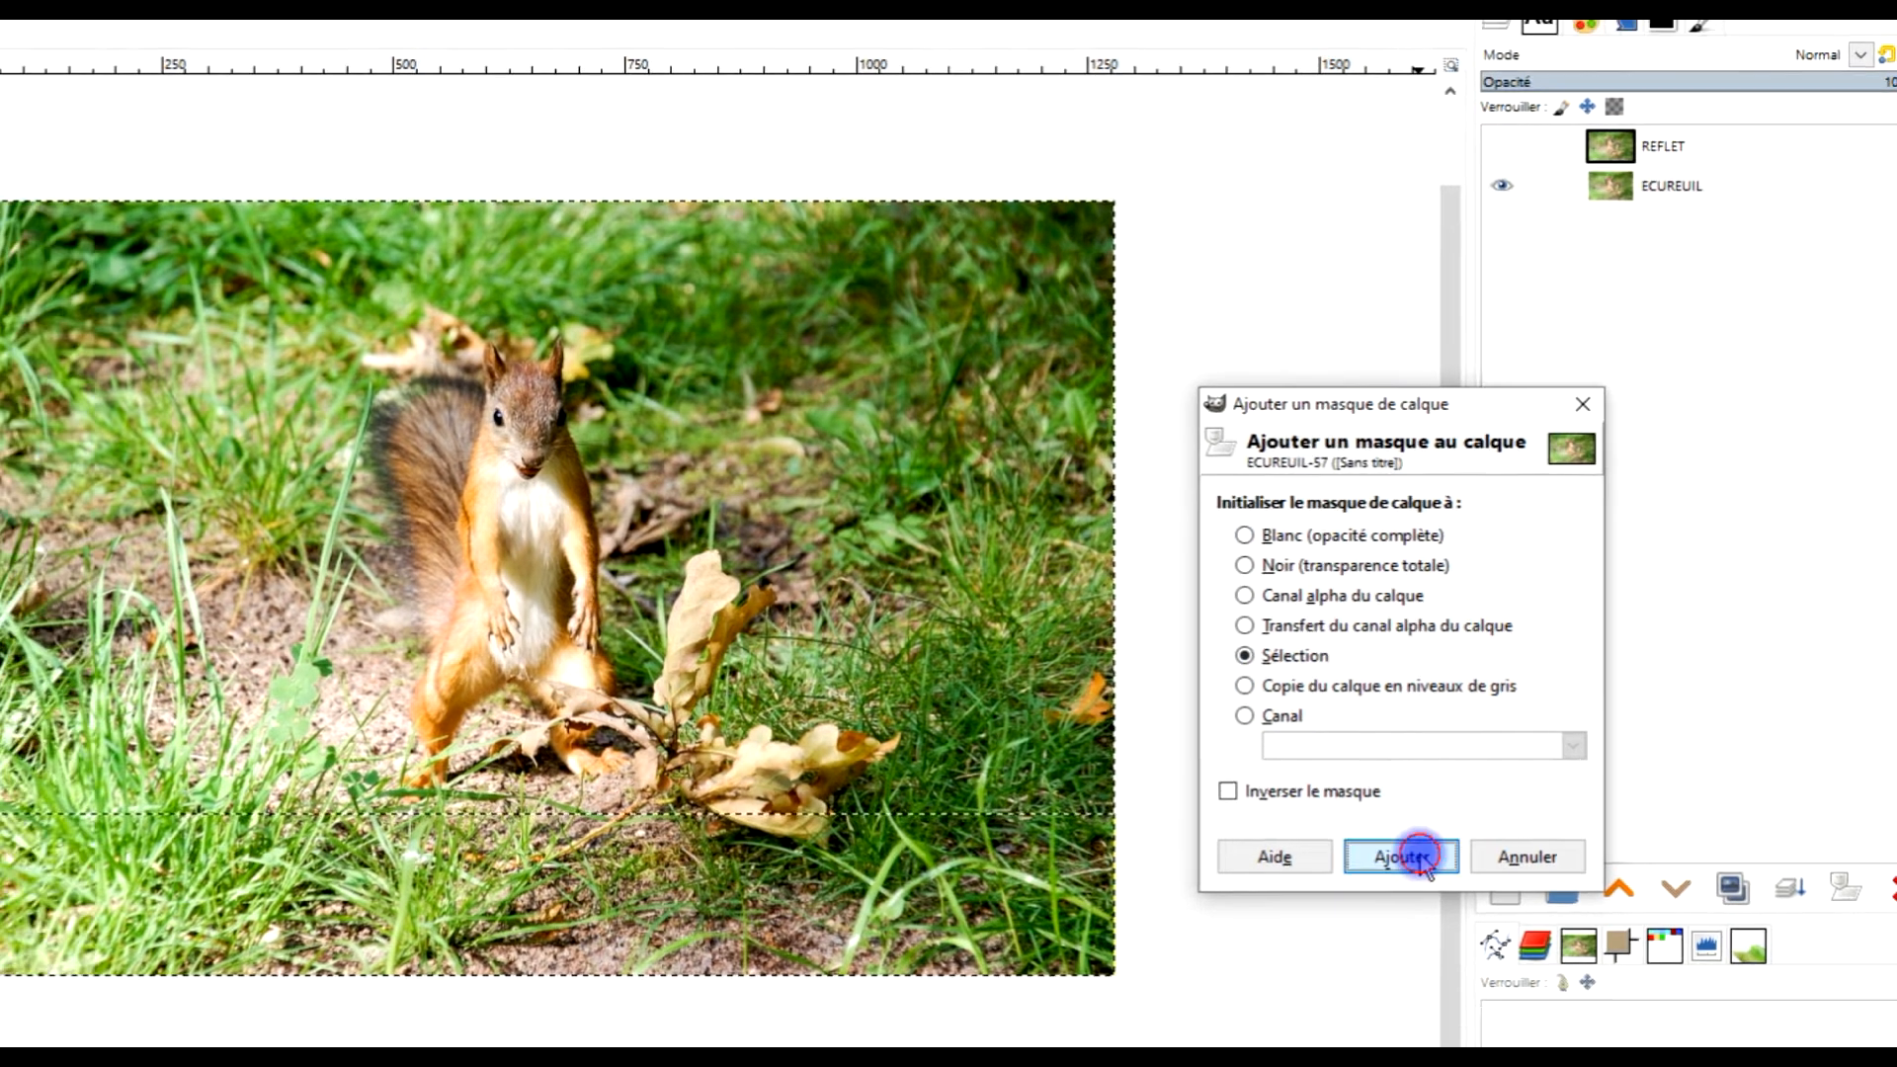
click(1376, 891)
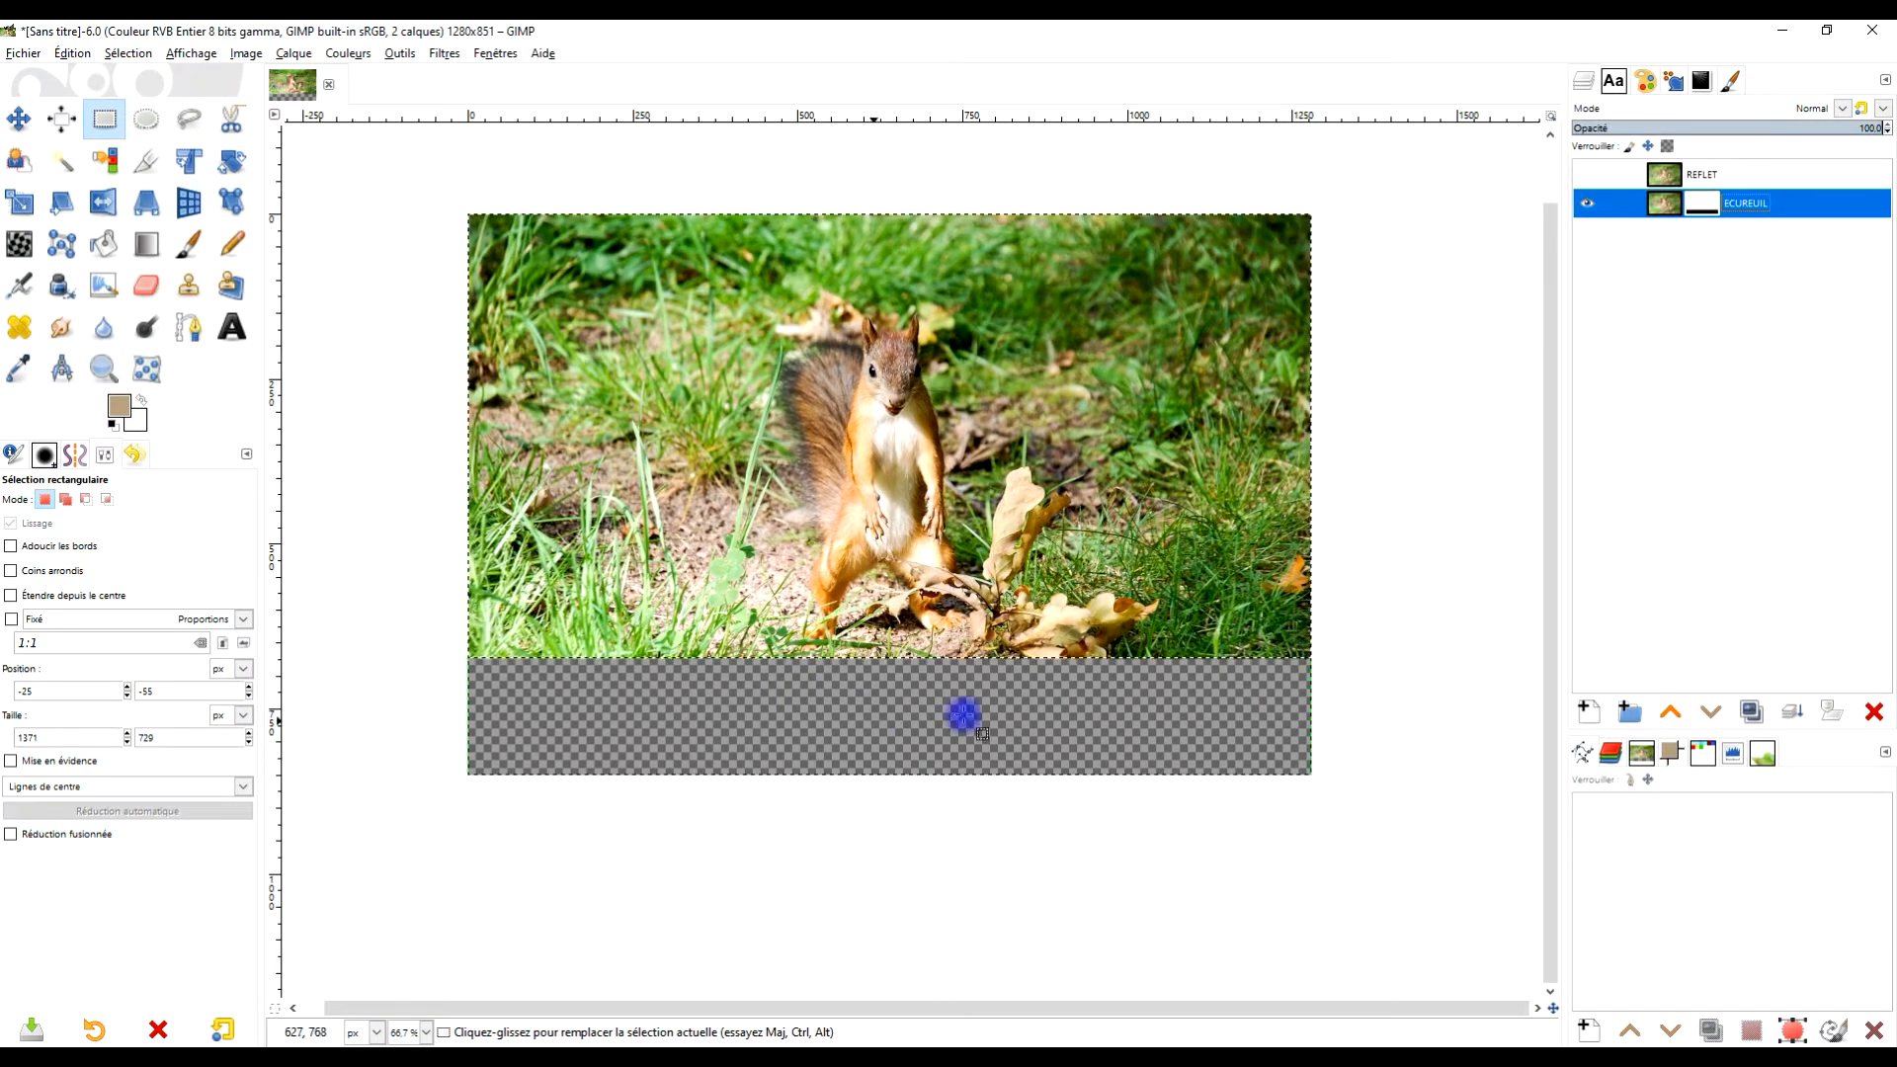
click(128, 54)
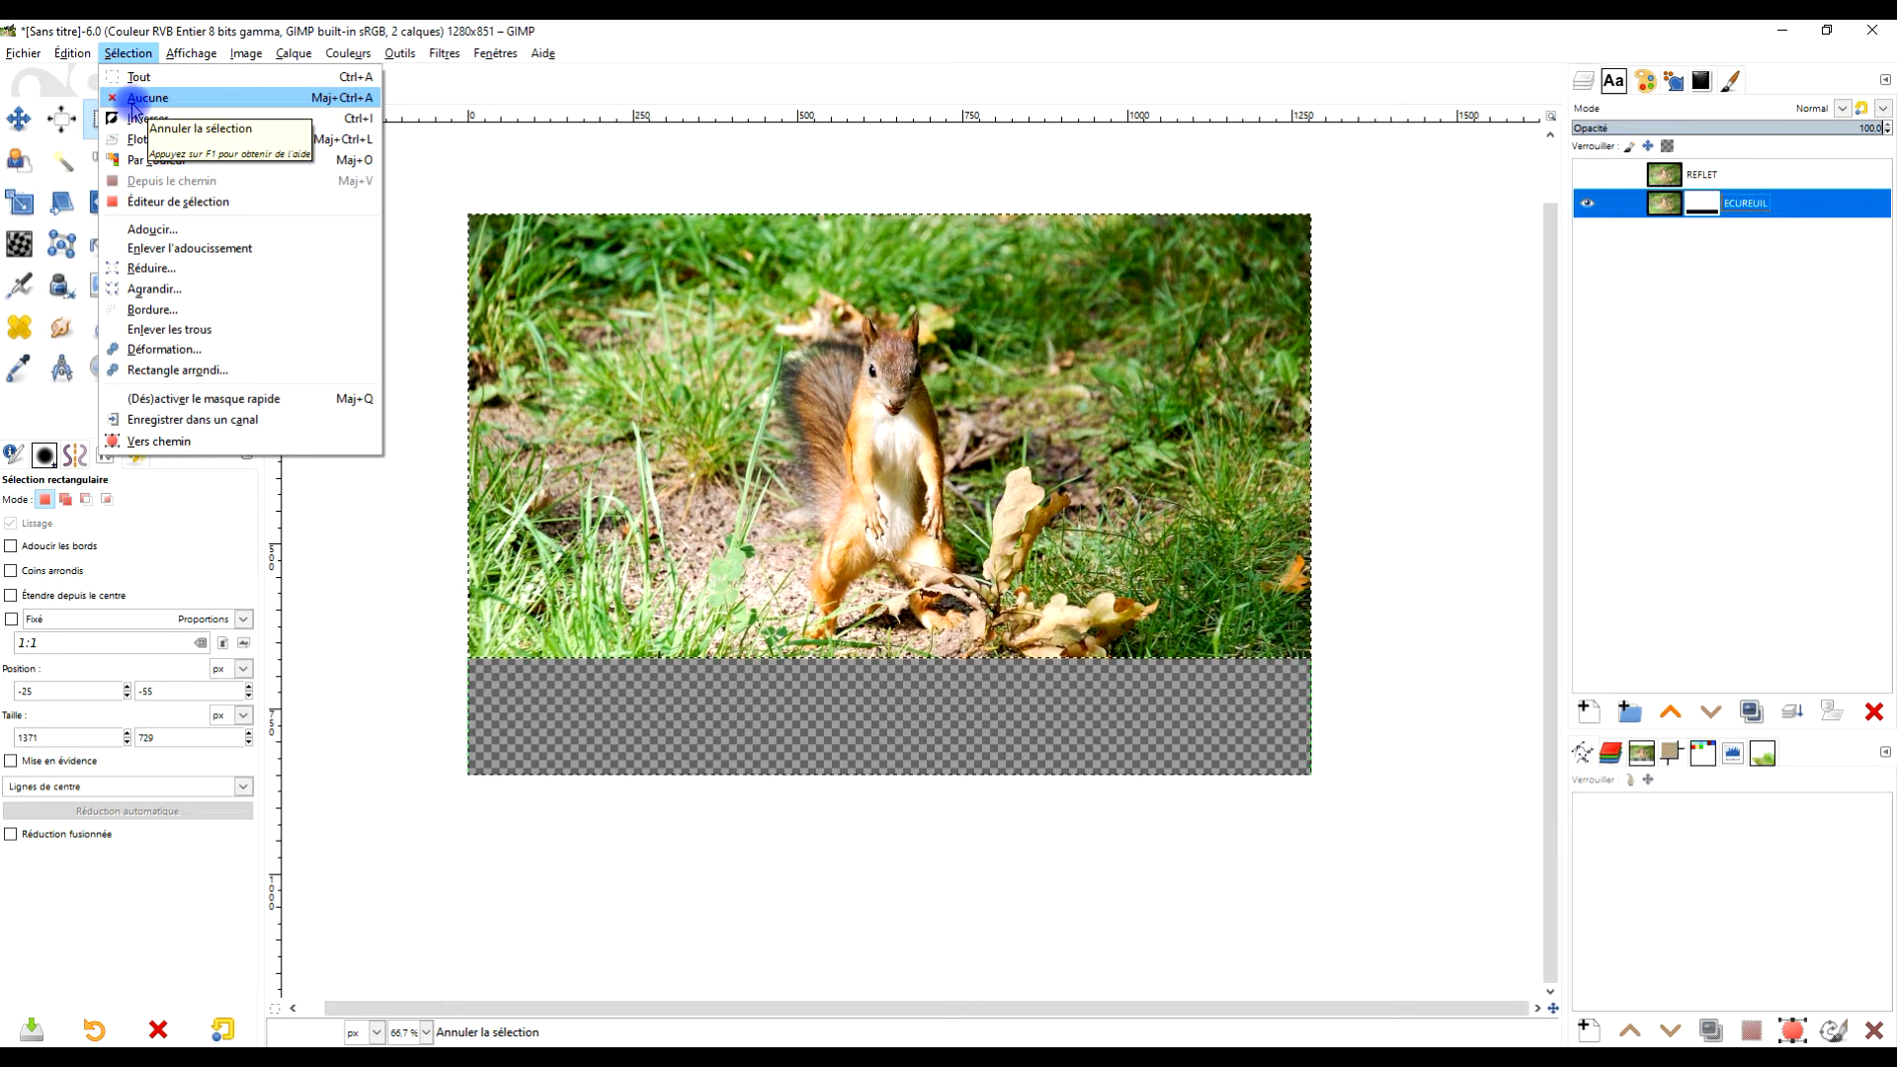
click(148, 97)
Show the REFLET layer and flip it vertically.
click(1680, 174)
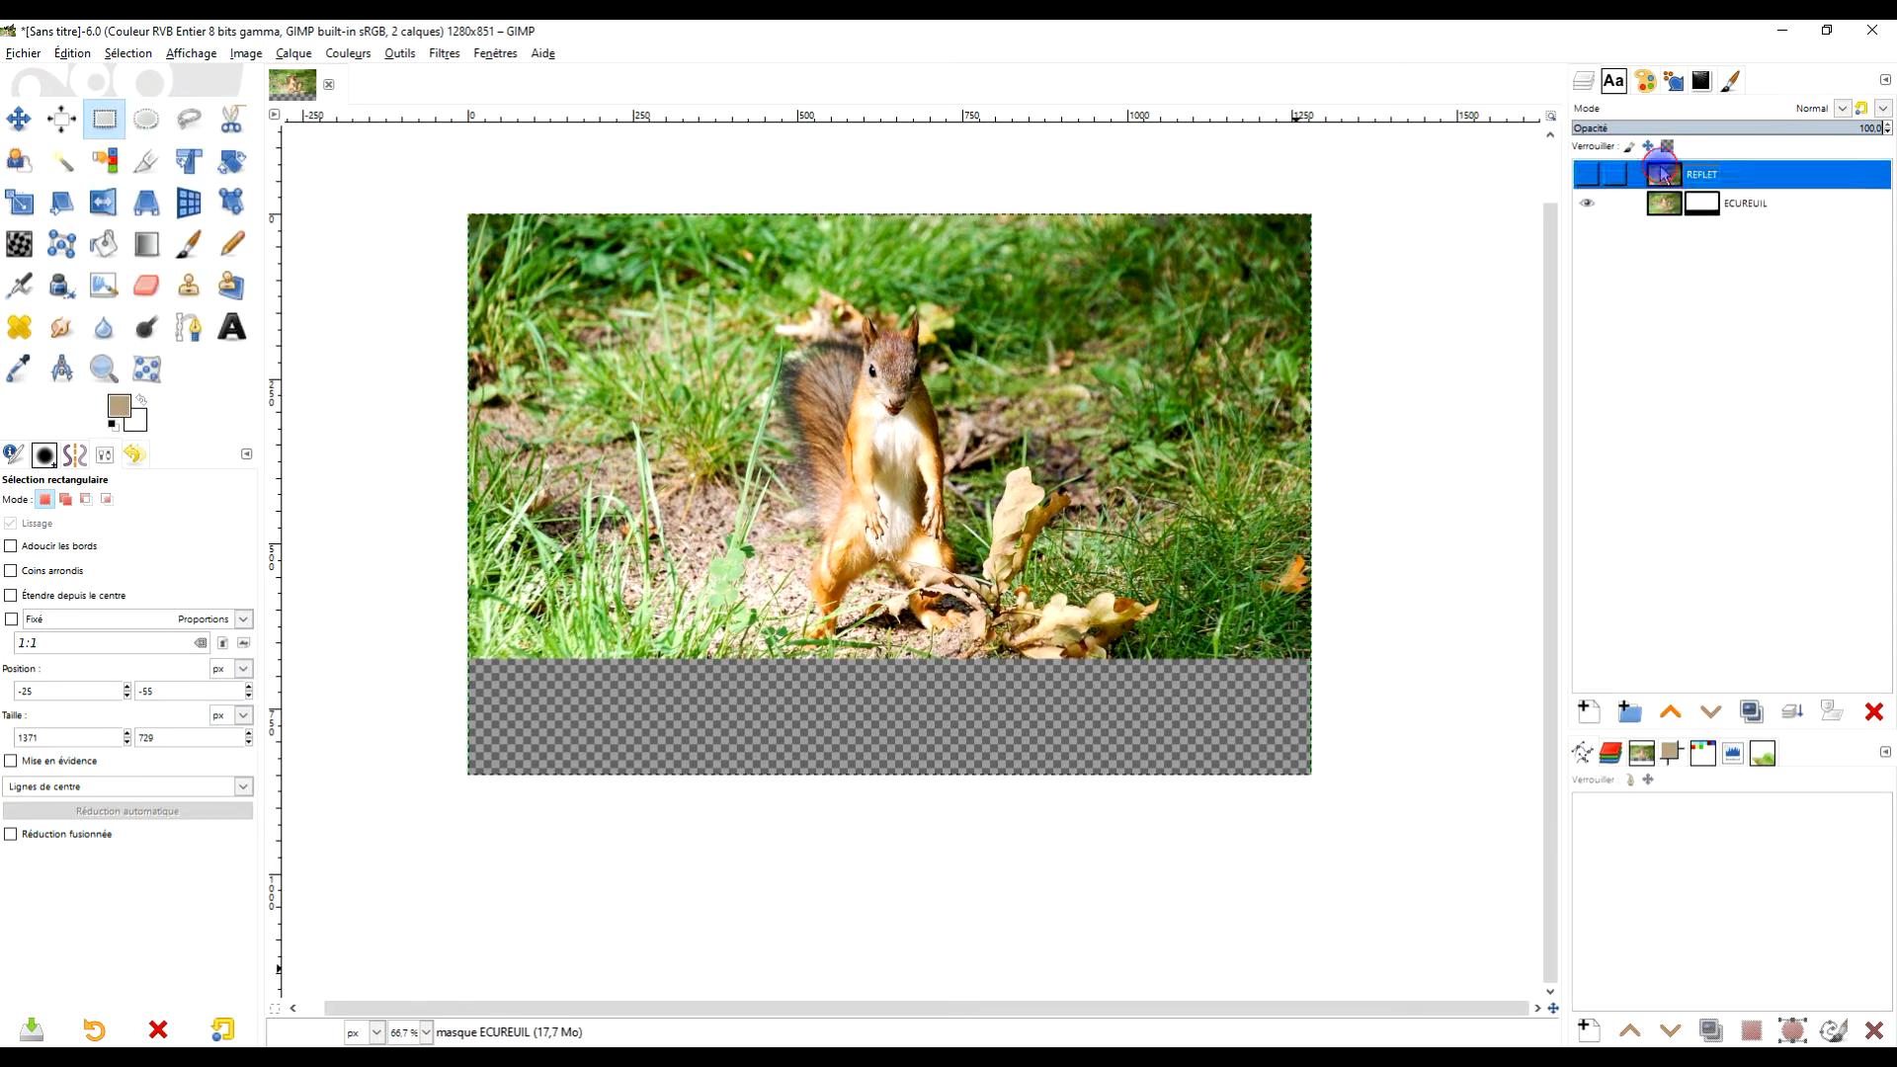
click(1585, 176)
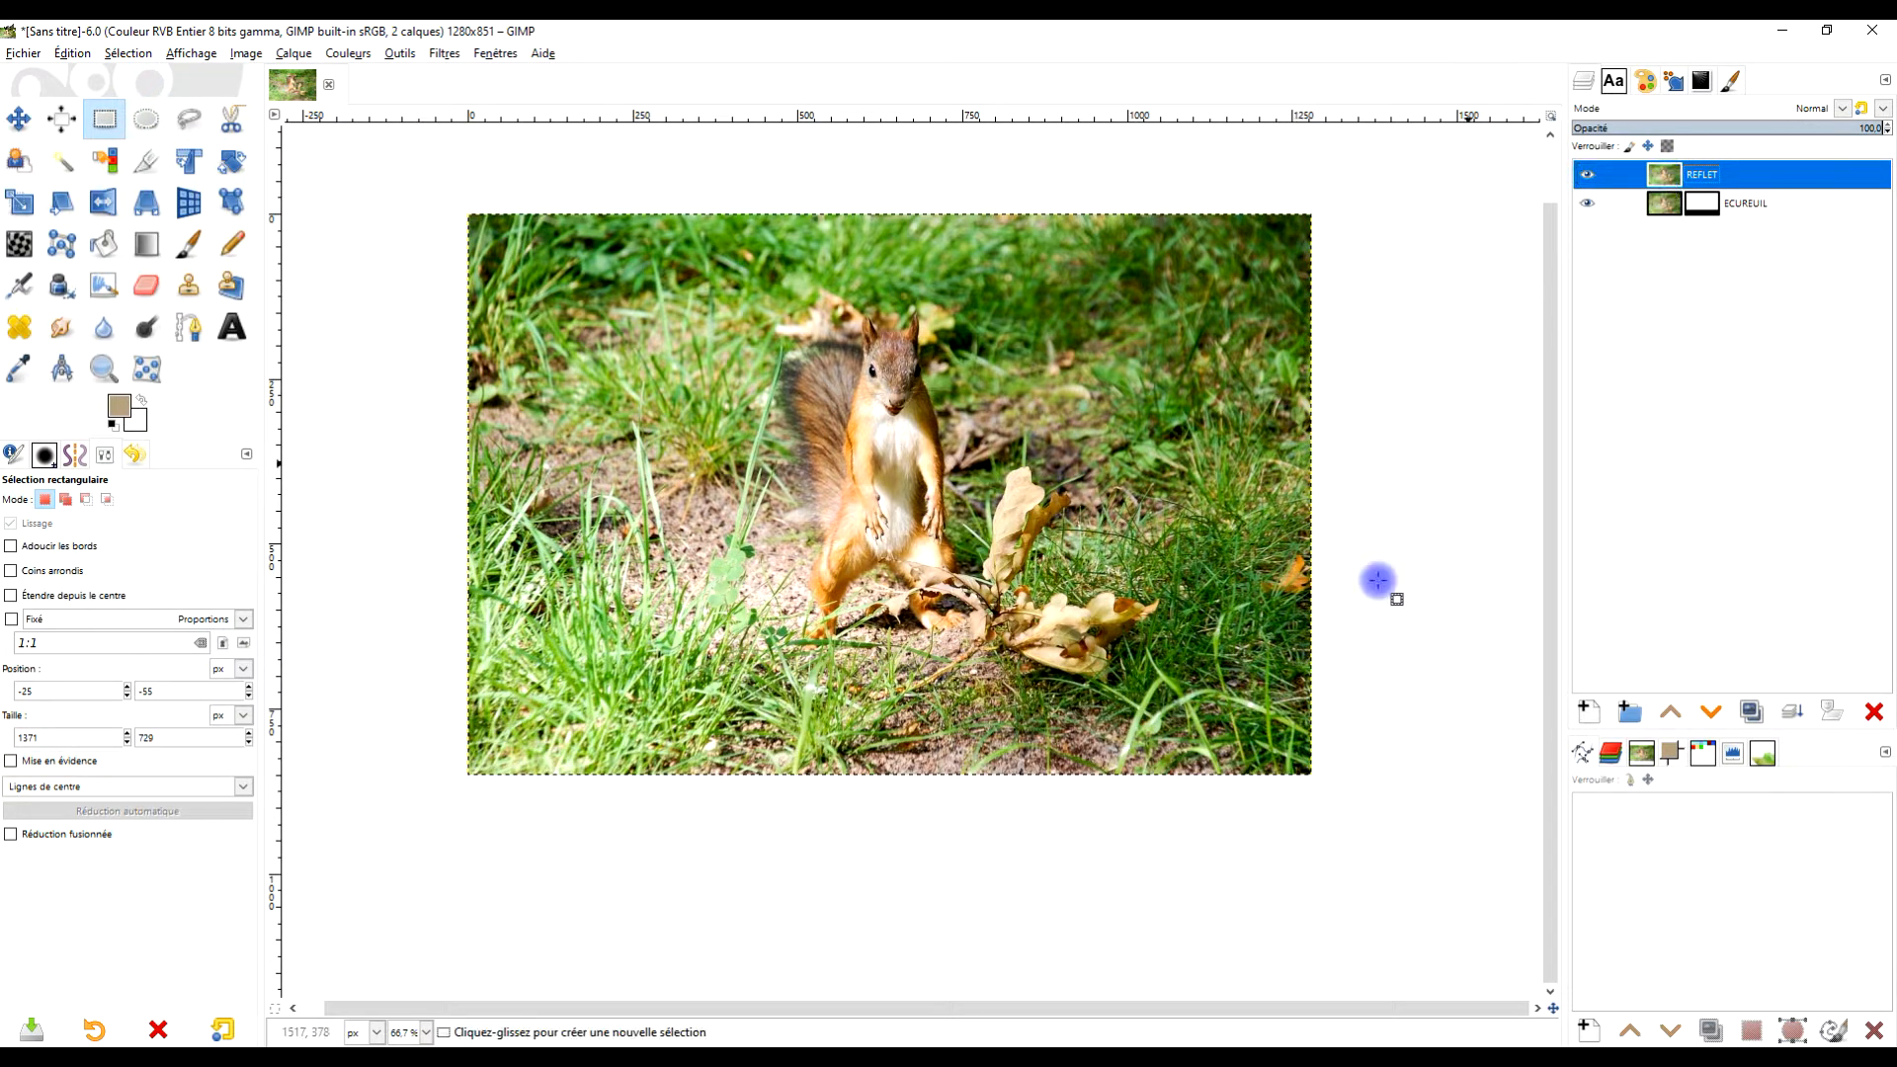
click(104, 204)
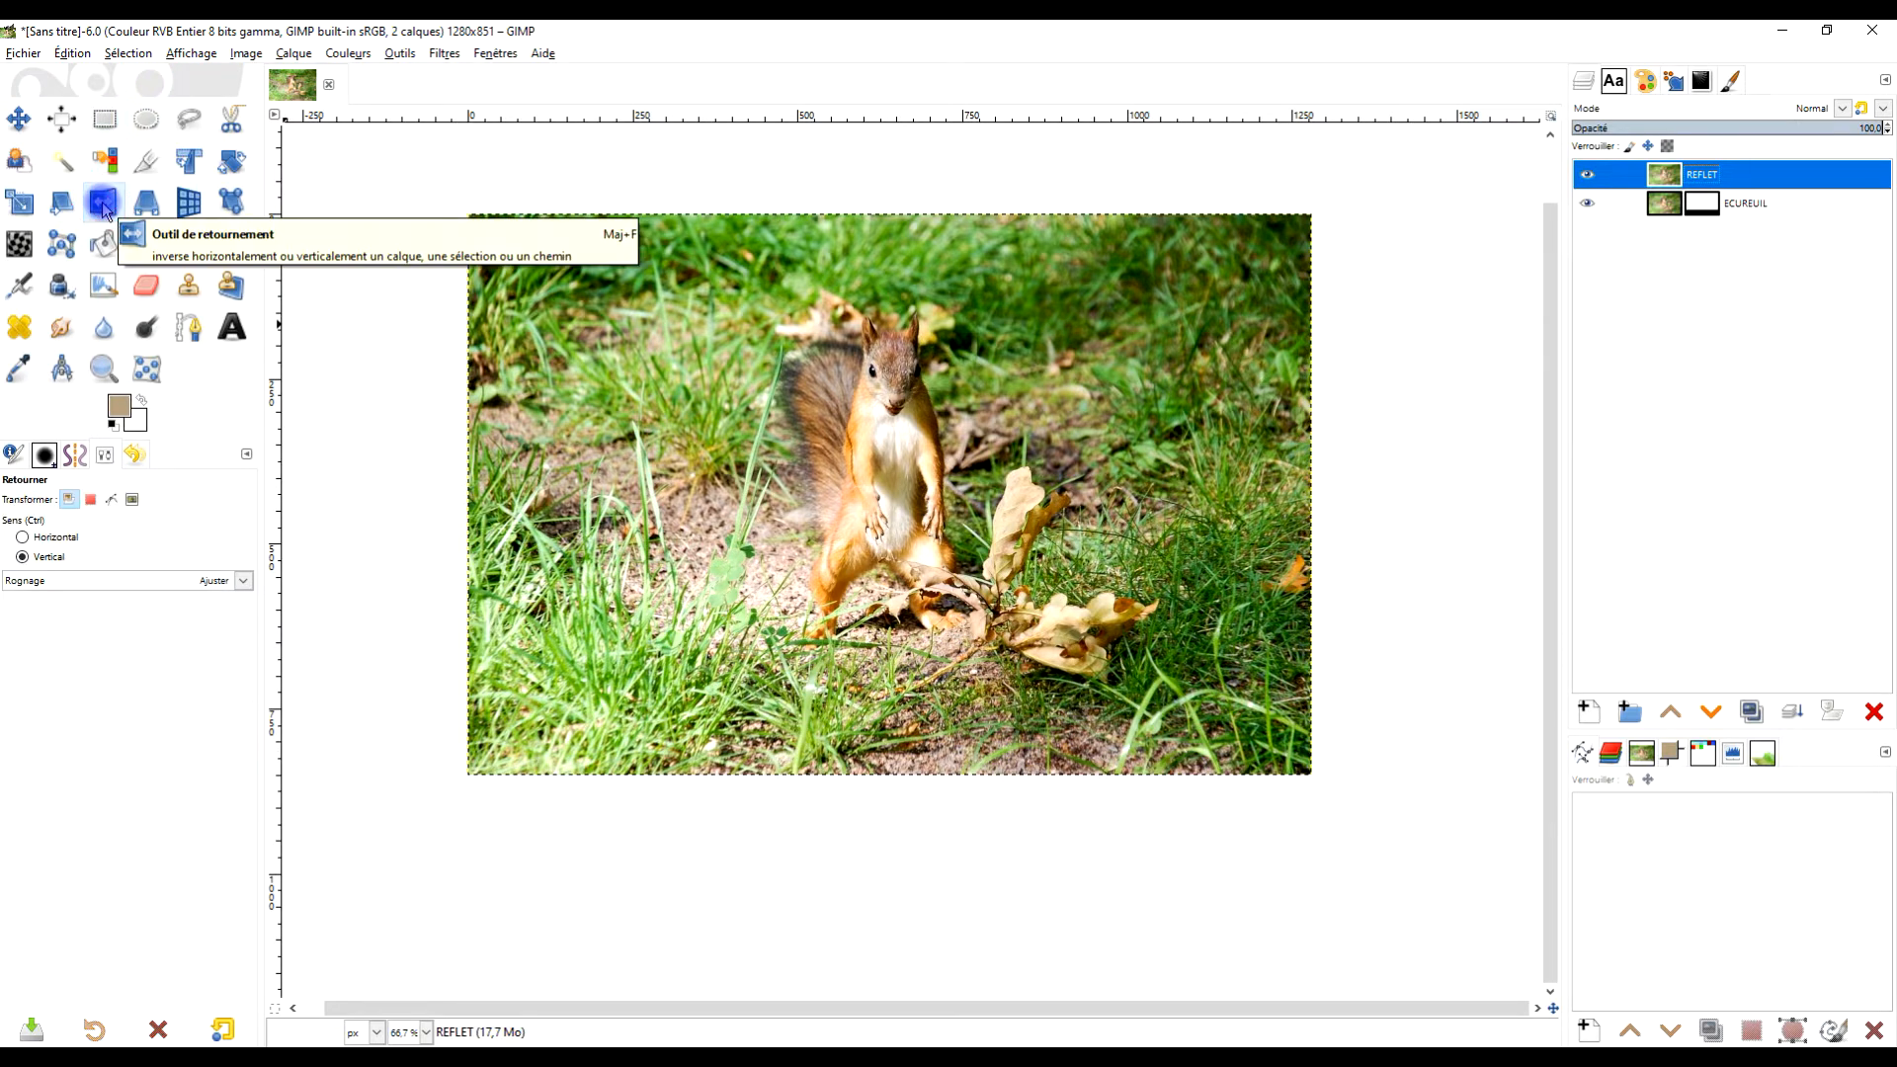
click(106, 456)
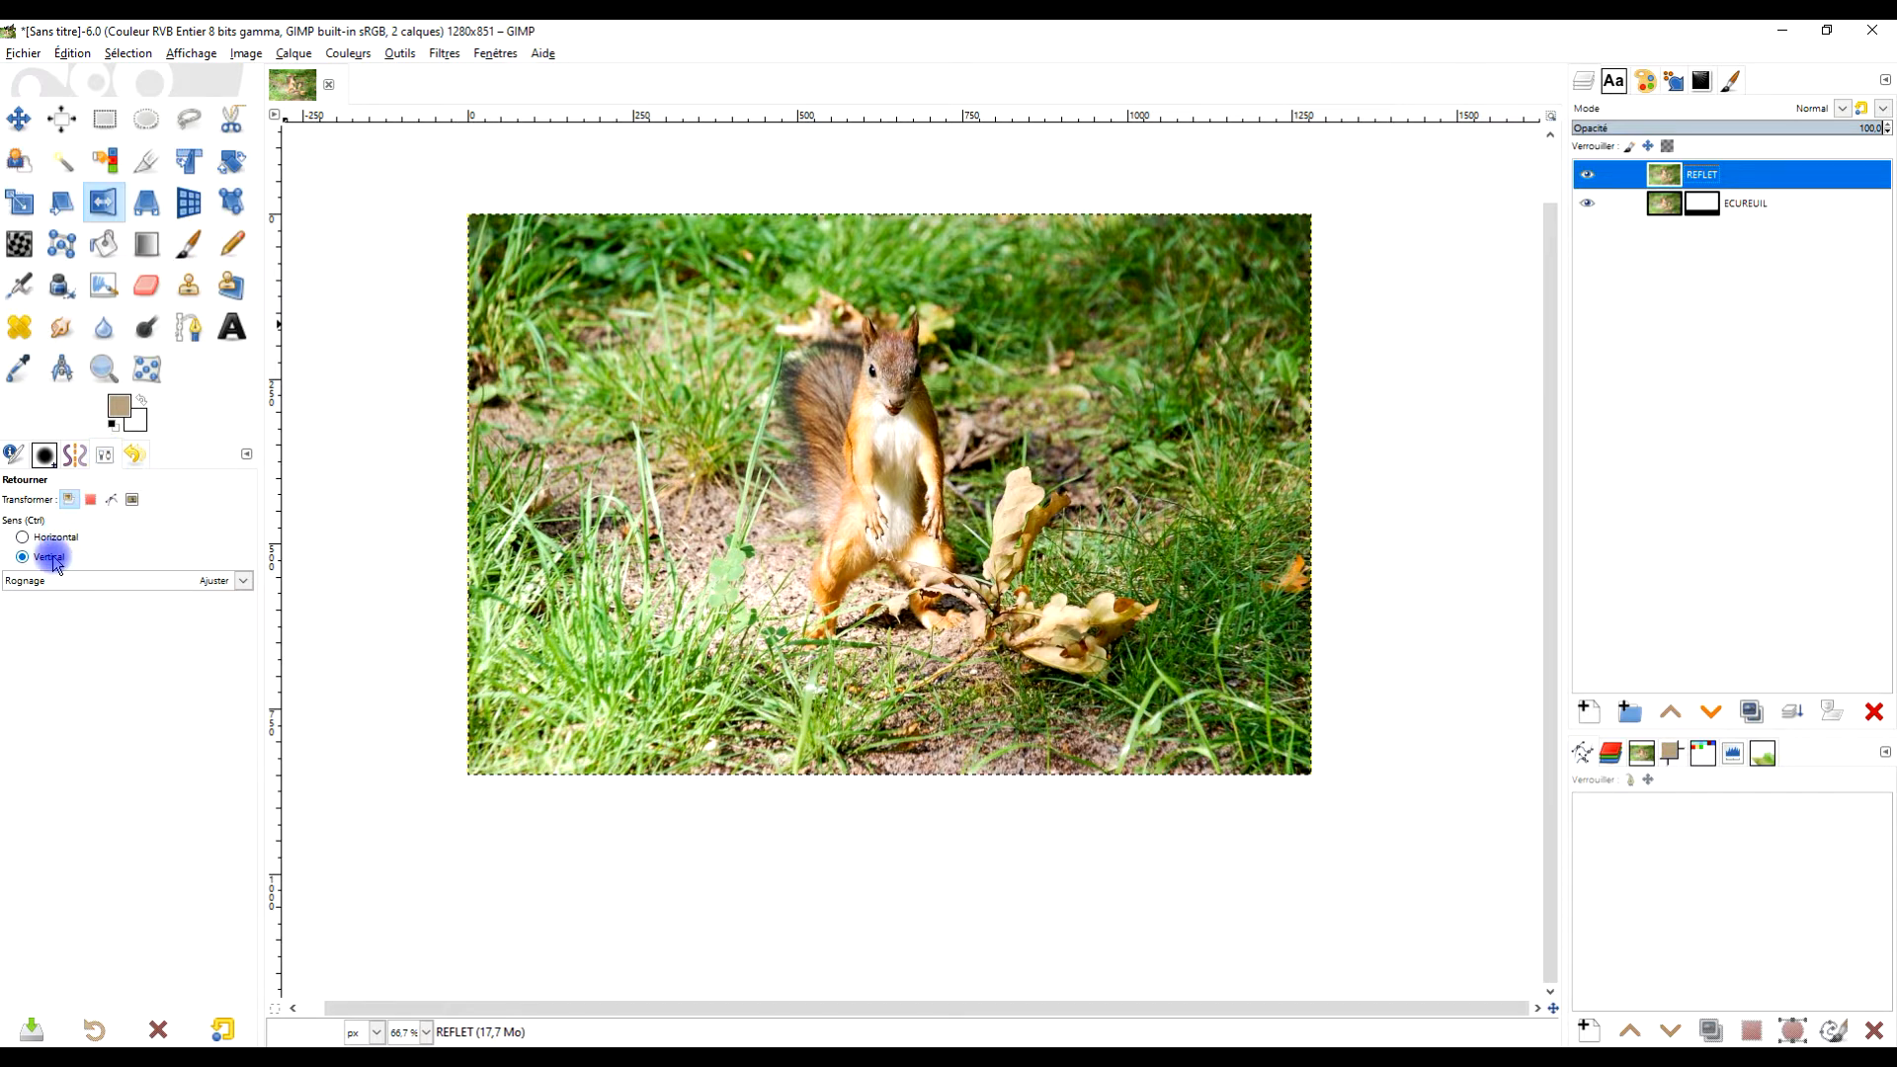
click(926, 722)
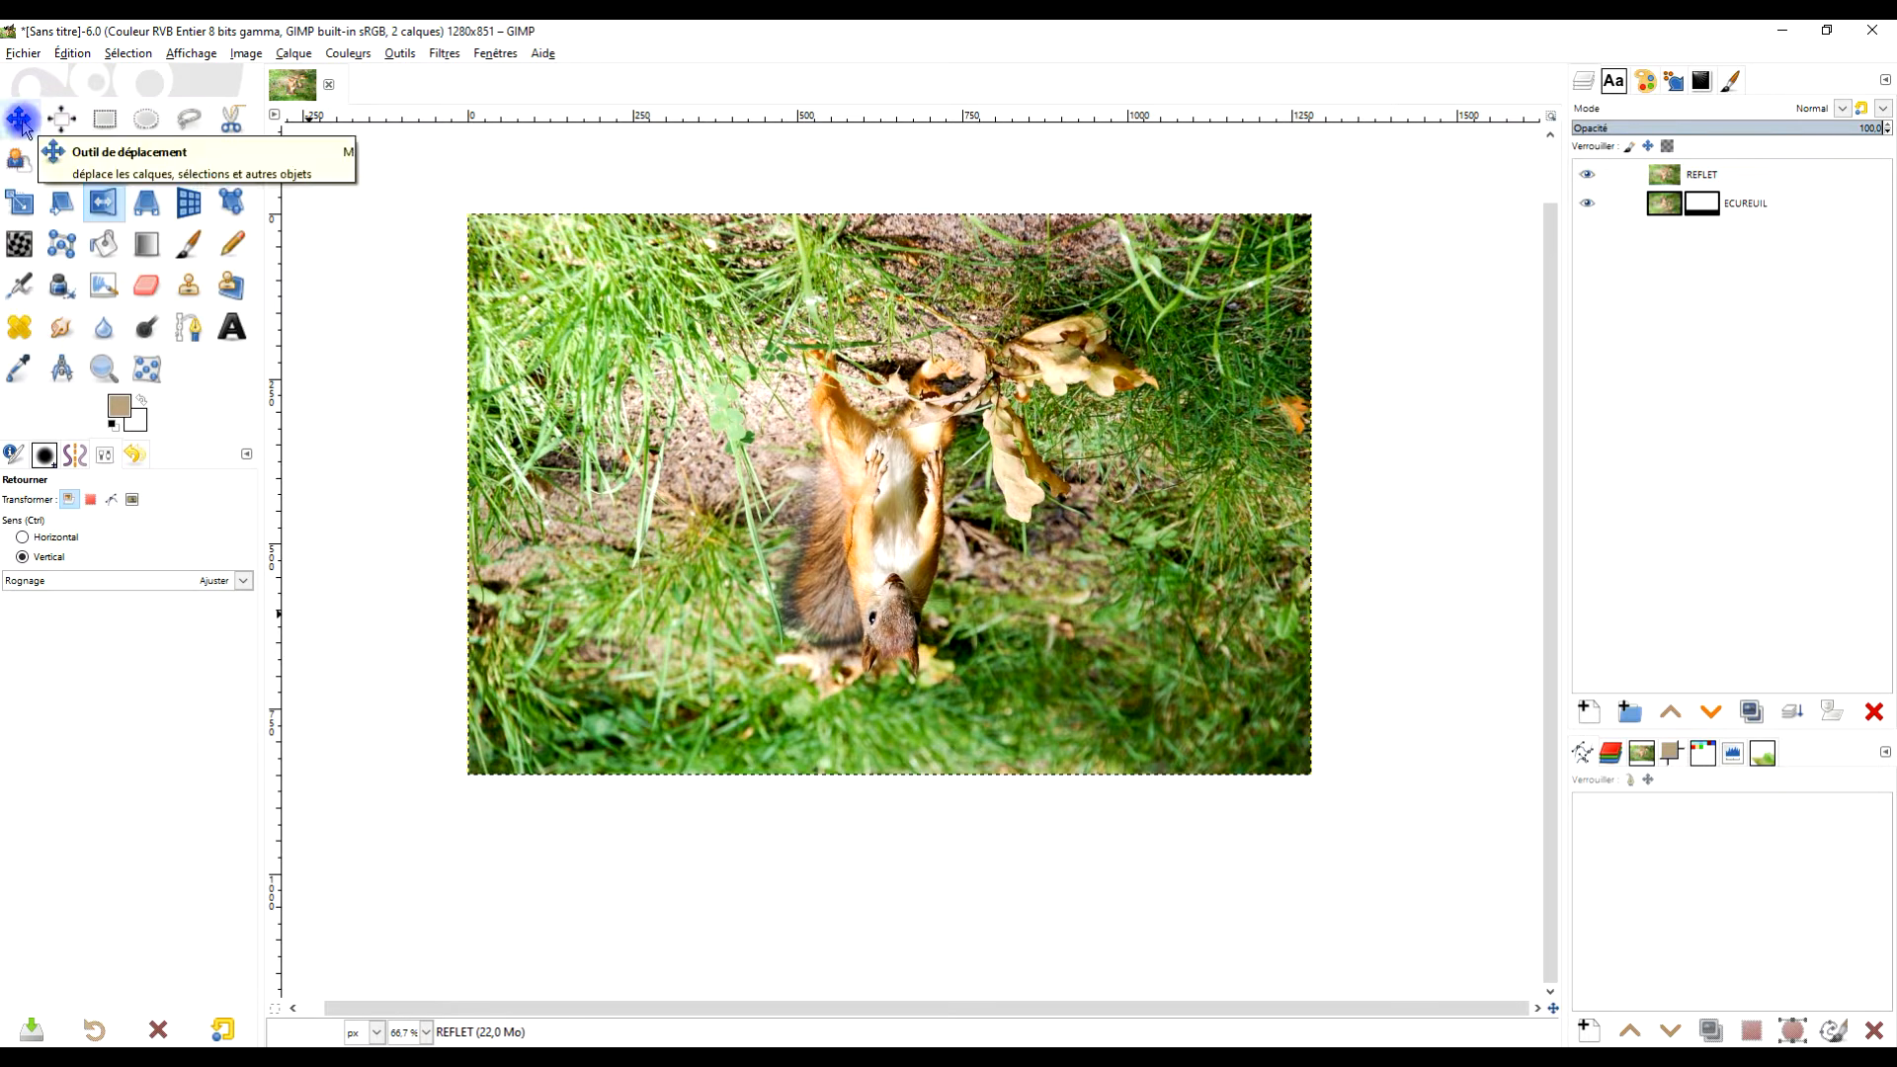
Move the flipped REFLET layer straight down until its upper edge reaches the squirrel's front paws, keeping REFLET as the active layer.
click(19, 121)
drag(903, 324, 885, 595)
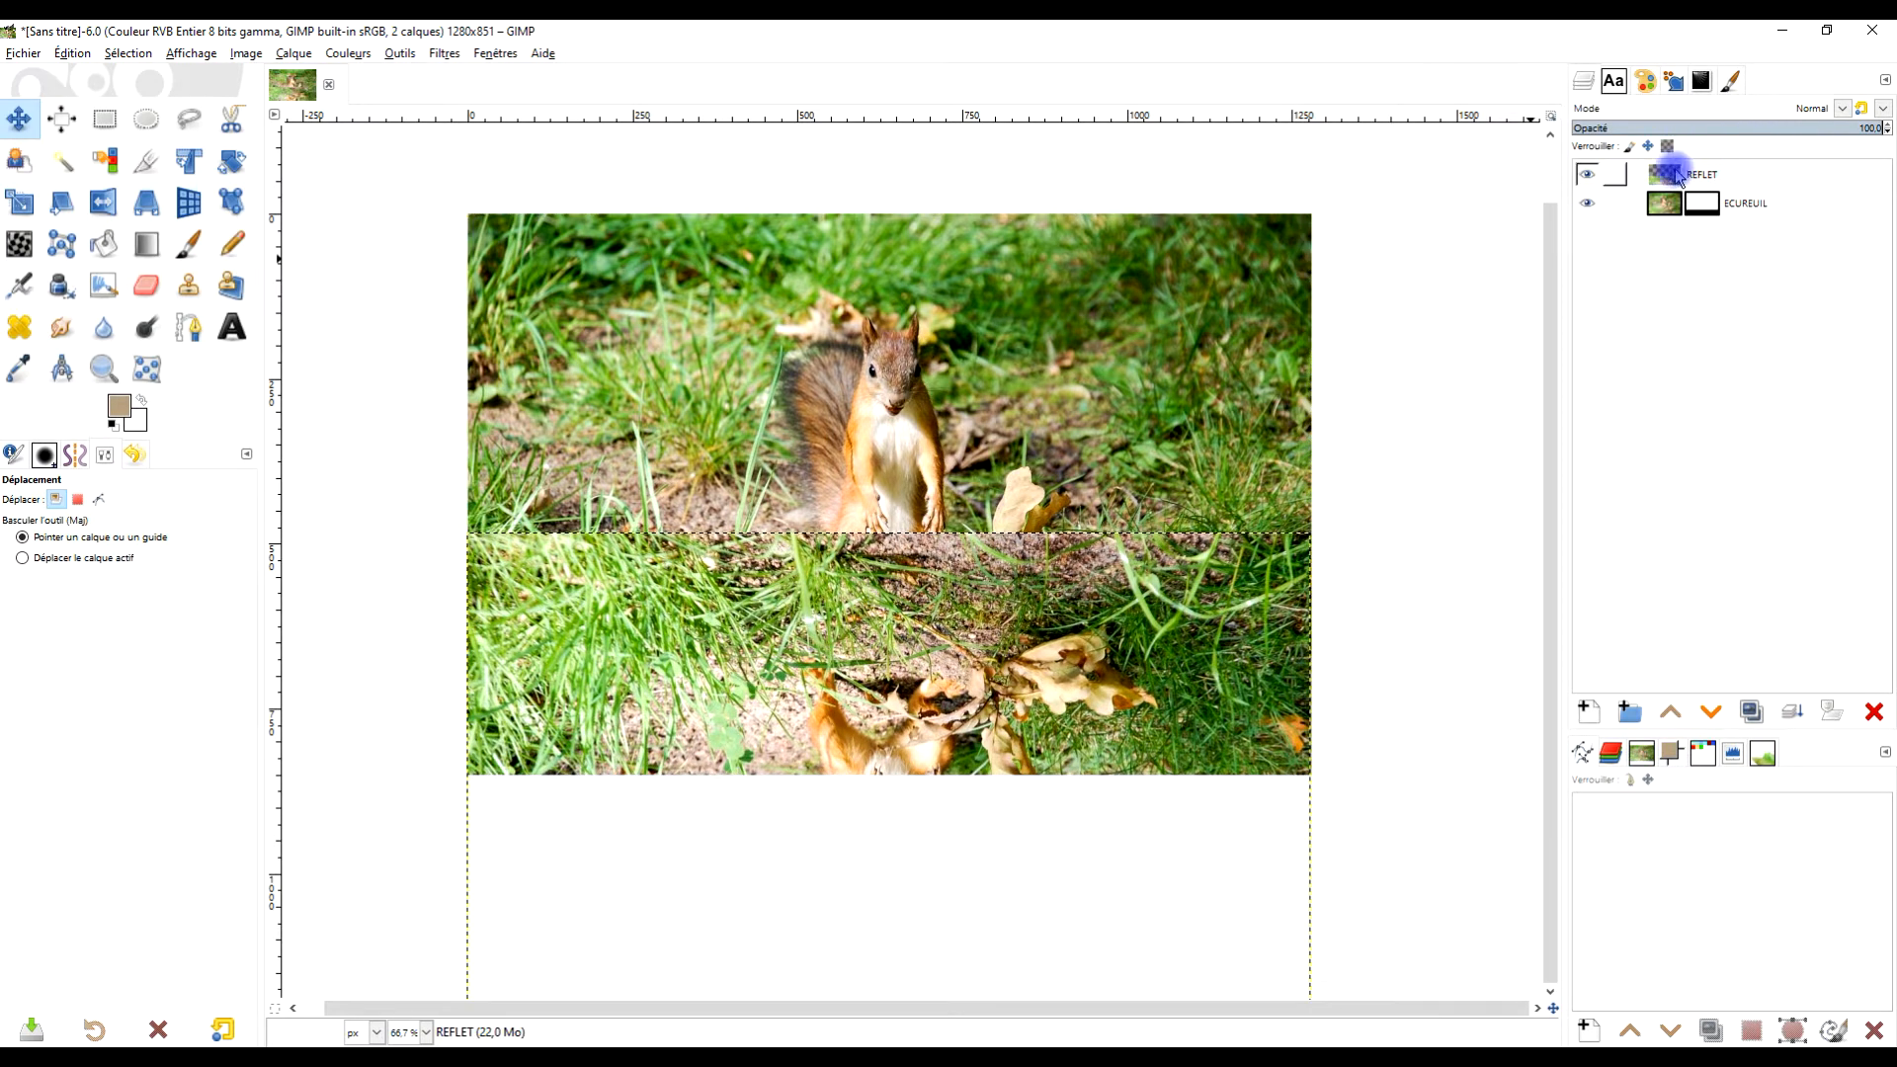
click(1676, 176)
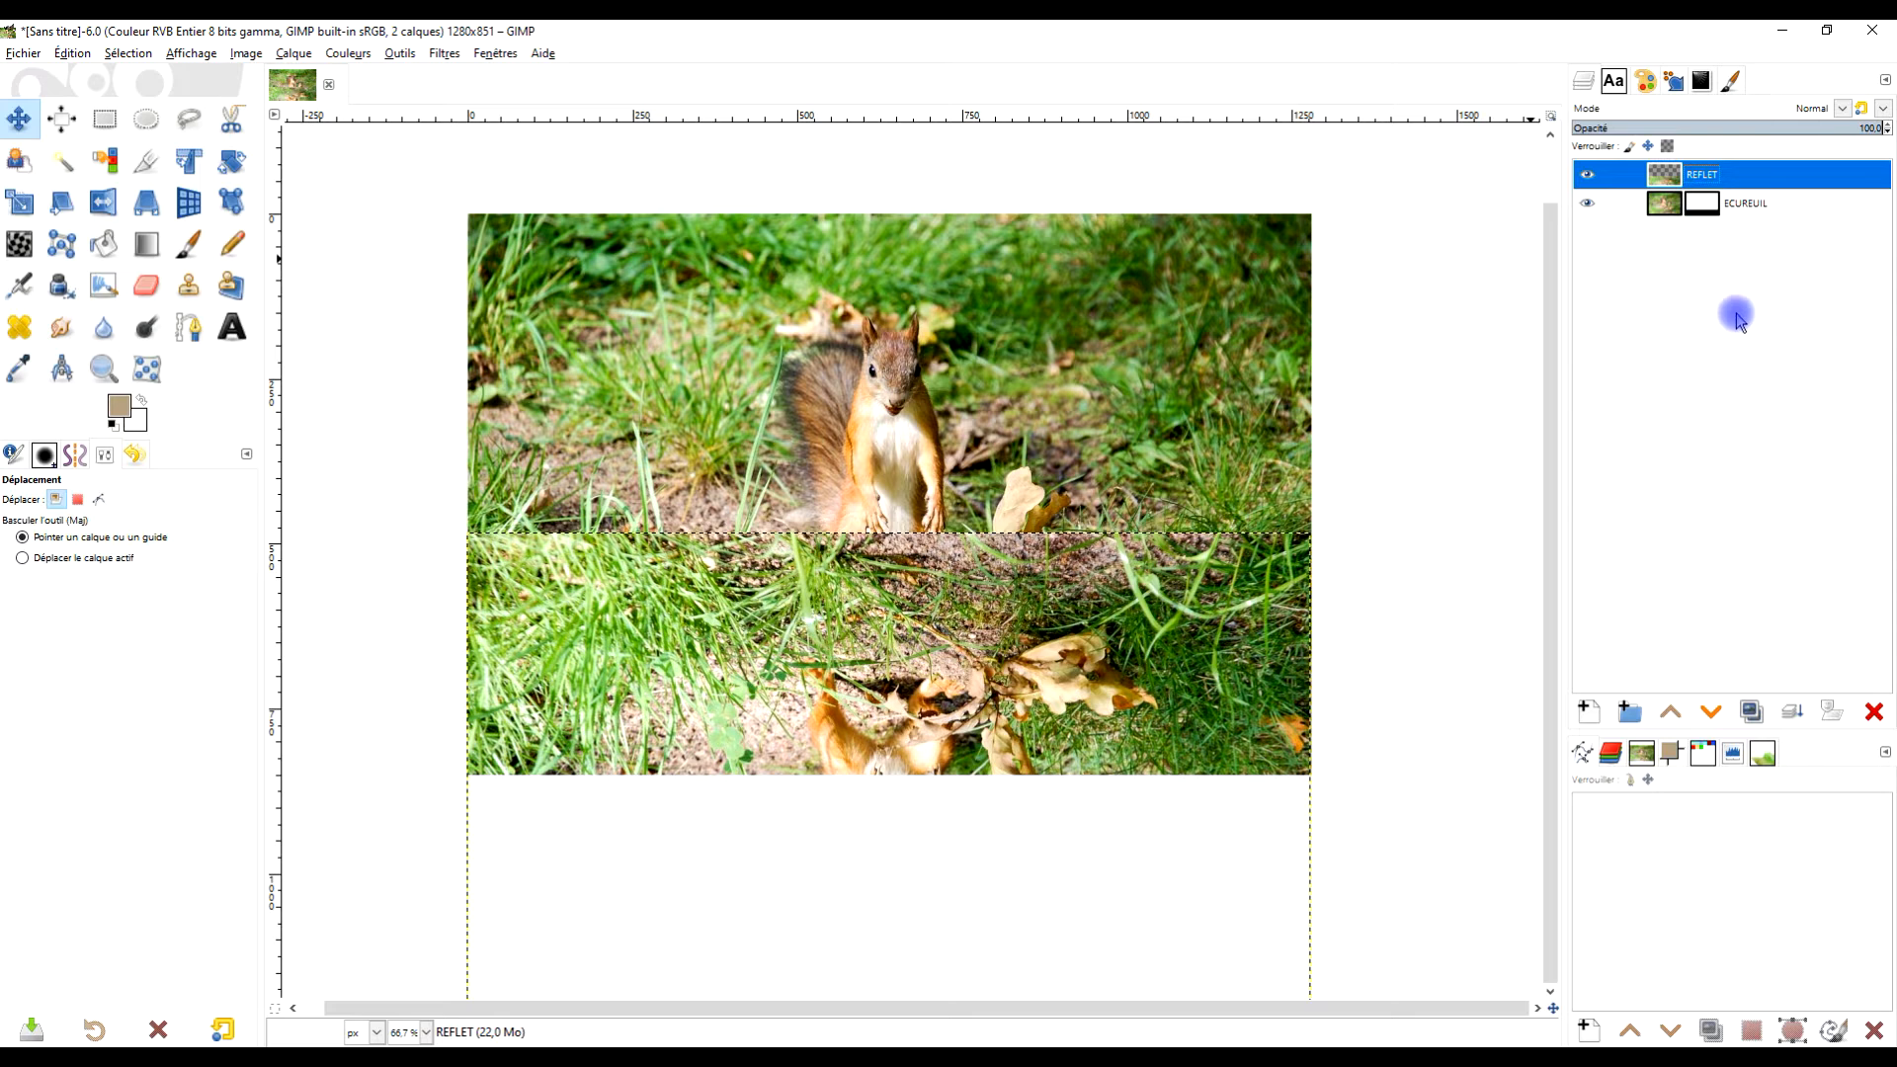
Lower the REFLET layer beneath ECUREUIL and shift it slightly further down so the reflection lines up below the squirrel's feet.
click(1710, 713)
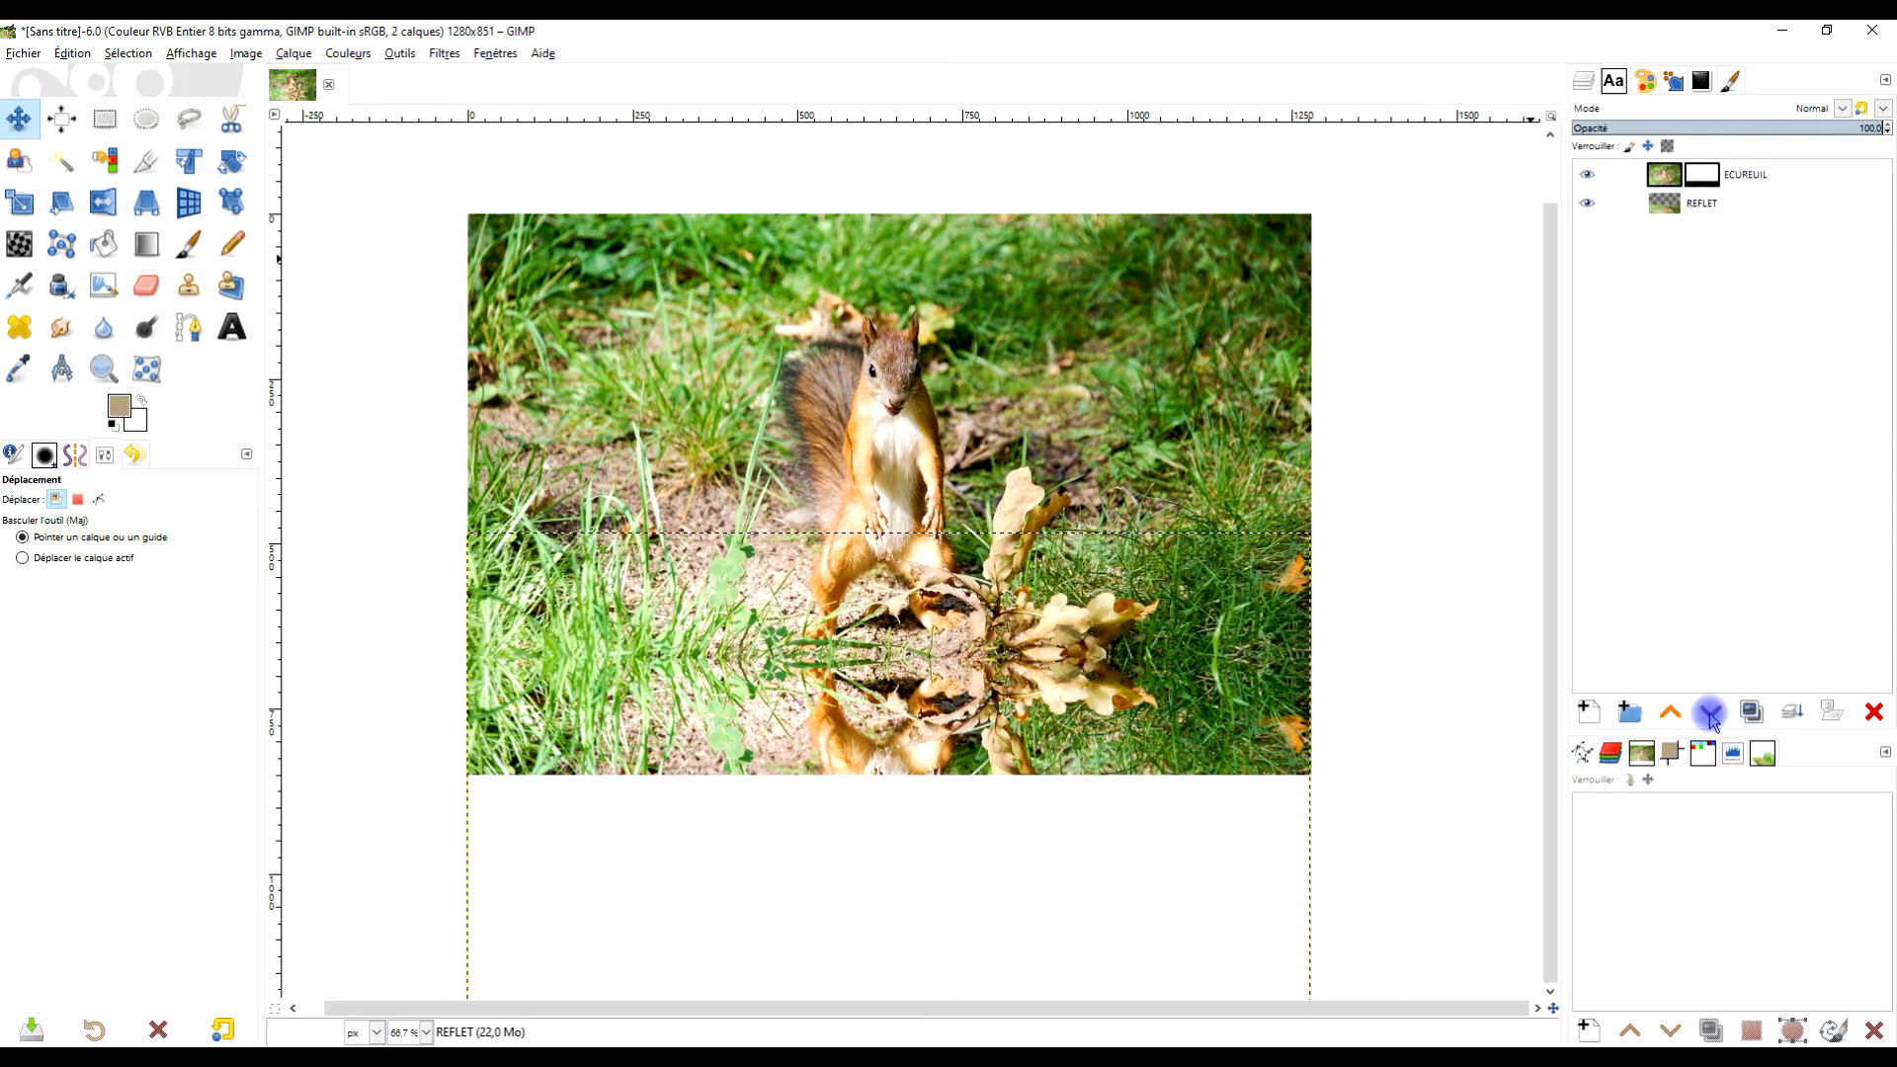
mouse_move(941, 744)
mouse_down()
mouse_move(942, 787)
mouse_move(889, 771)
mouse_move(944, 770)
mouse_up()
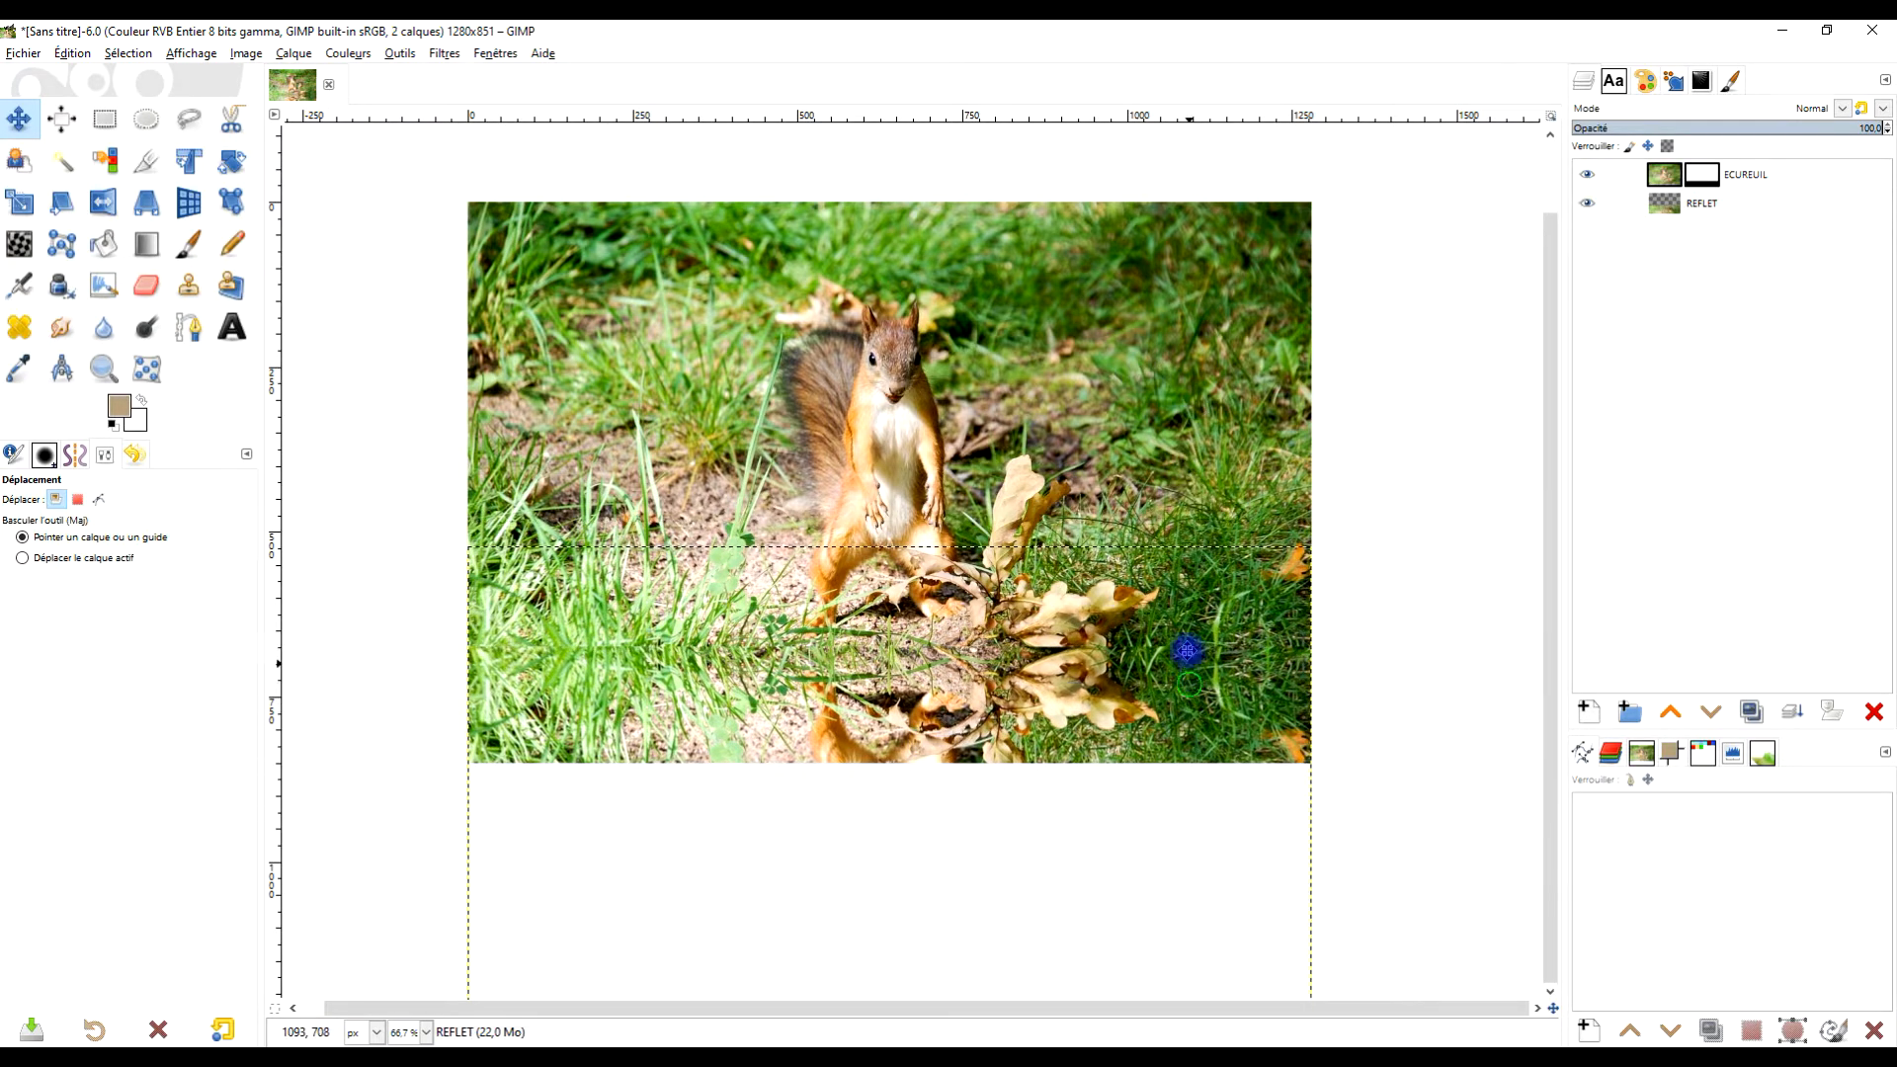
Fit the canvas to the layers so the whole flipped reflection is included in the image.
scroll(1185, 648, down, 5)
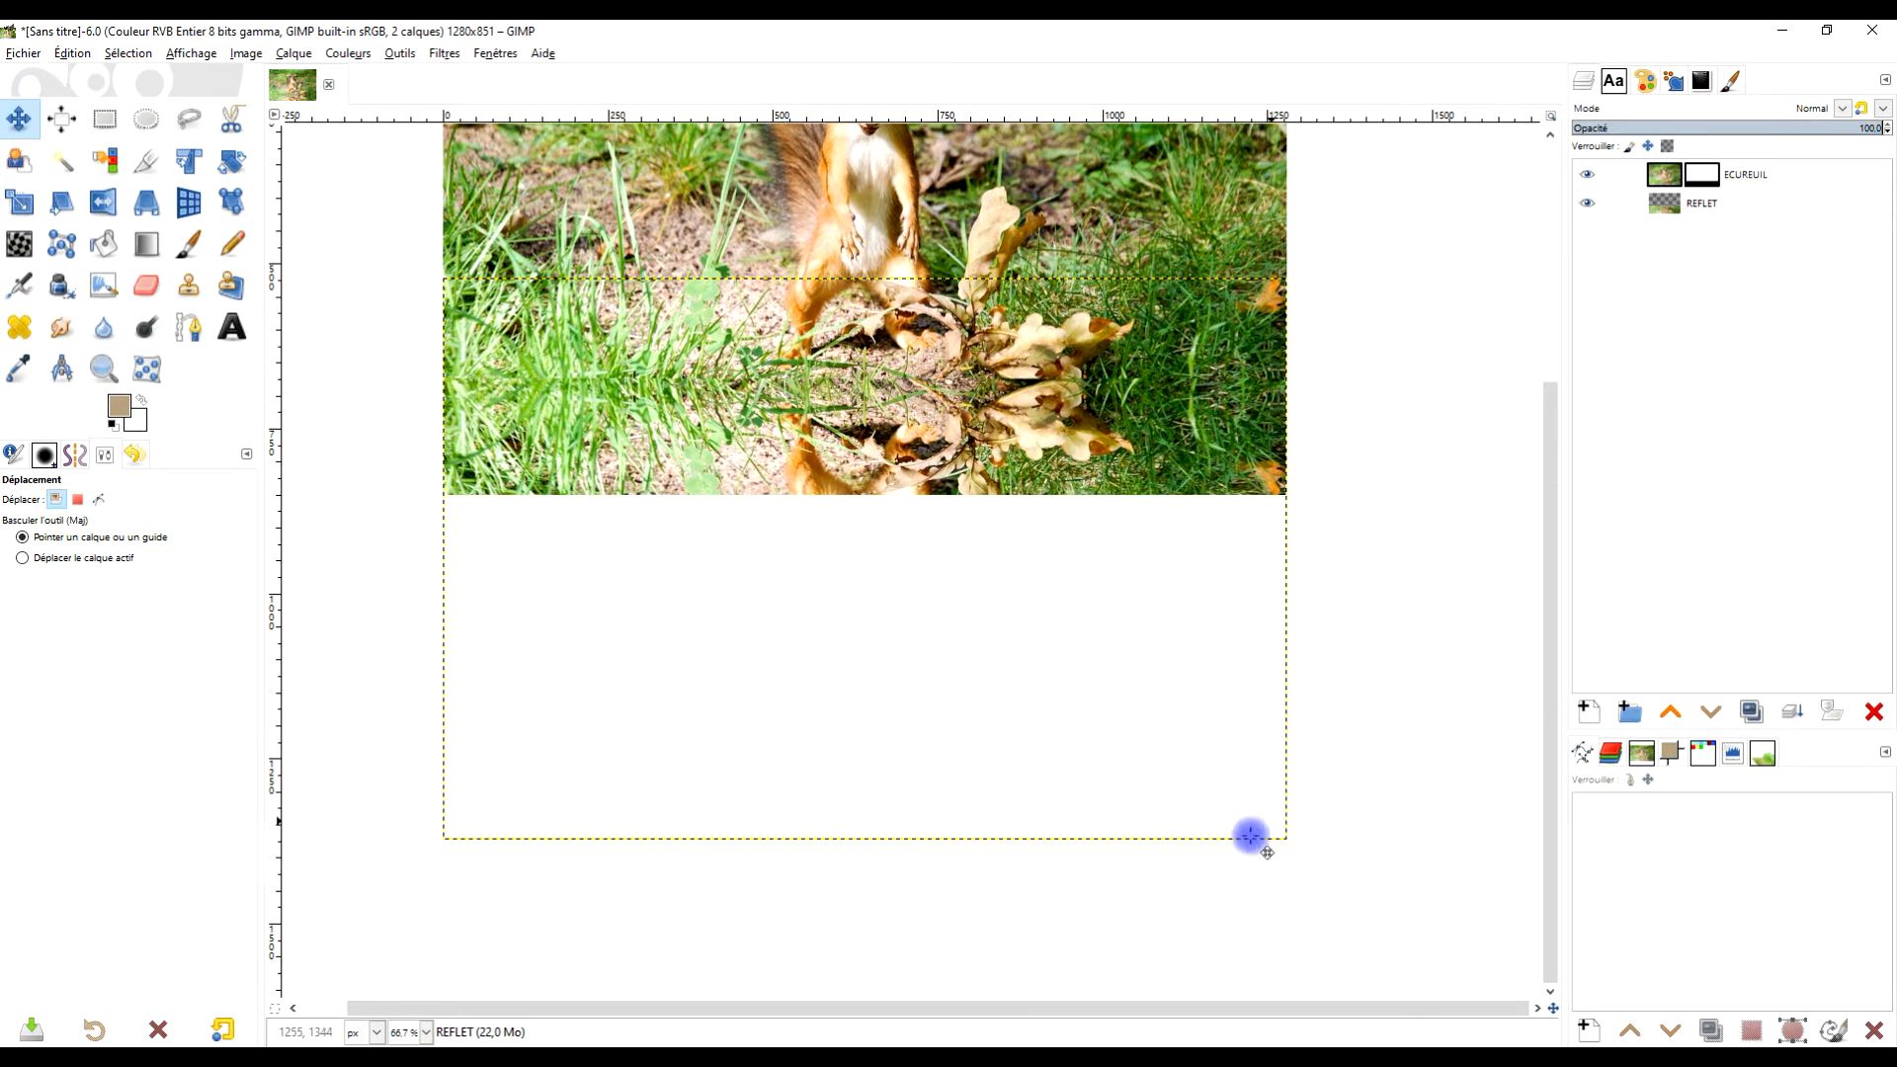
click(254, 55)
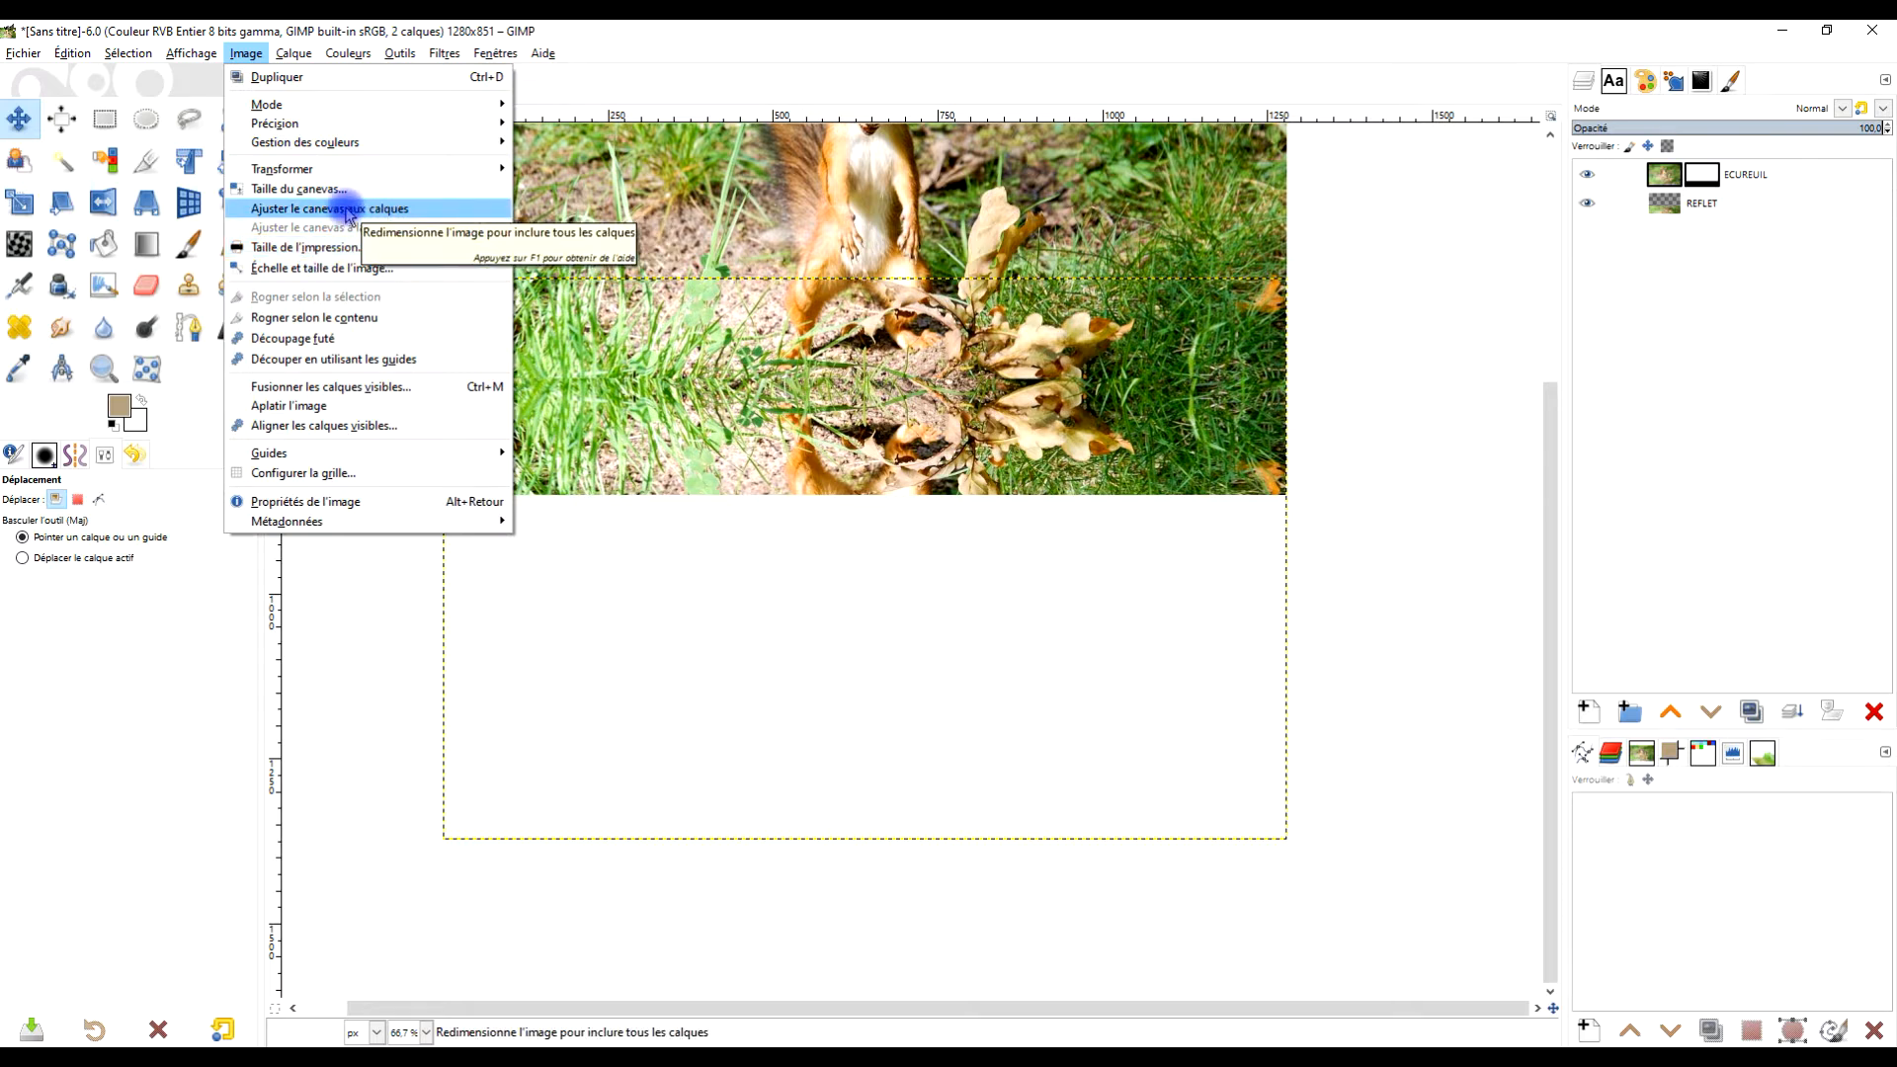
click(348, 210)
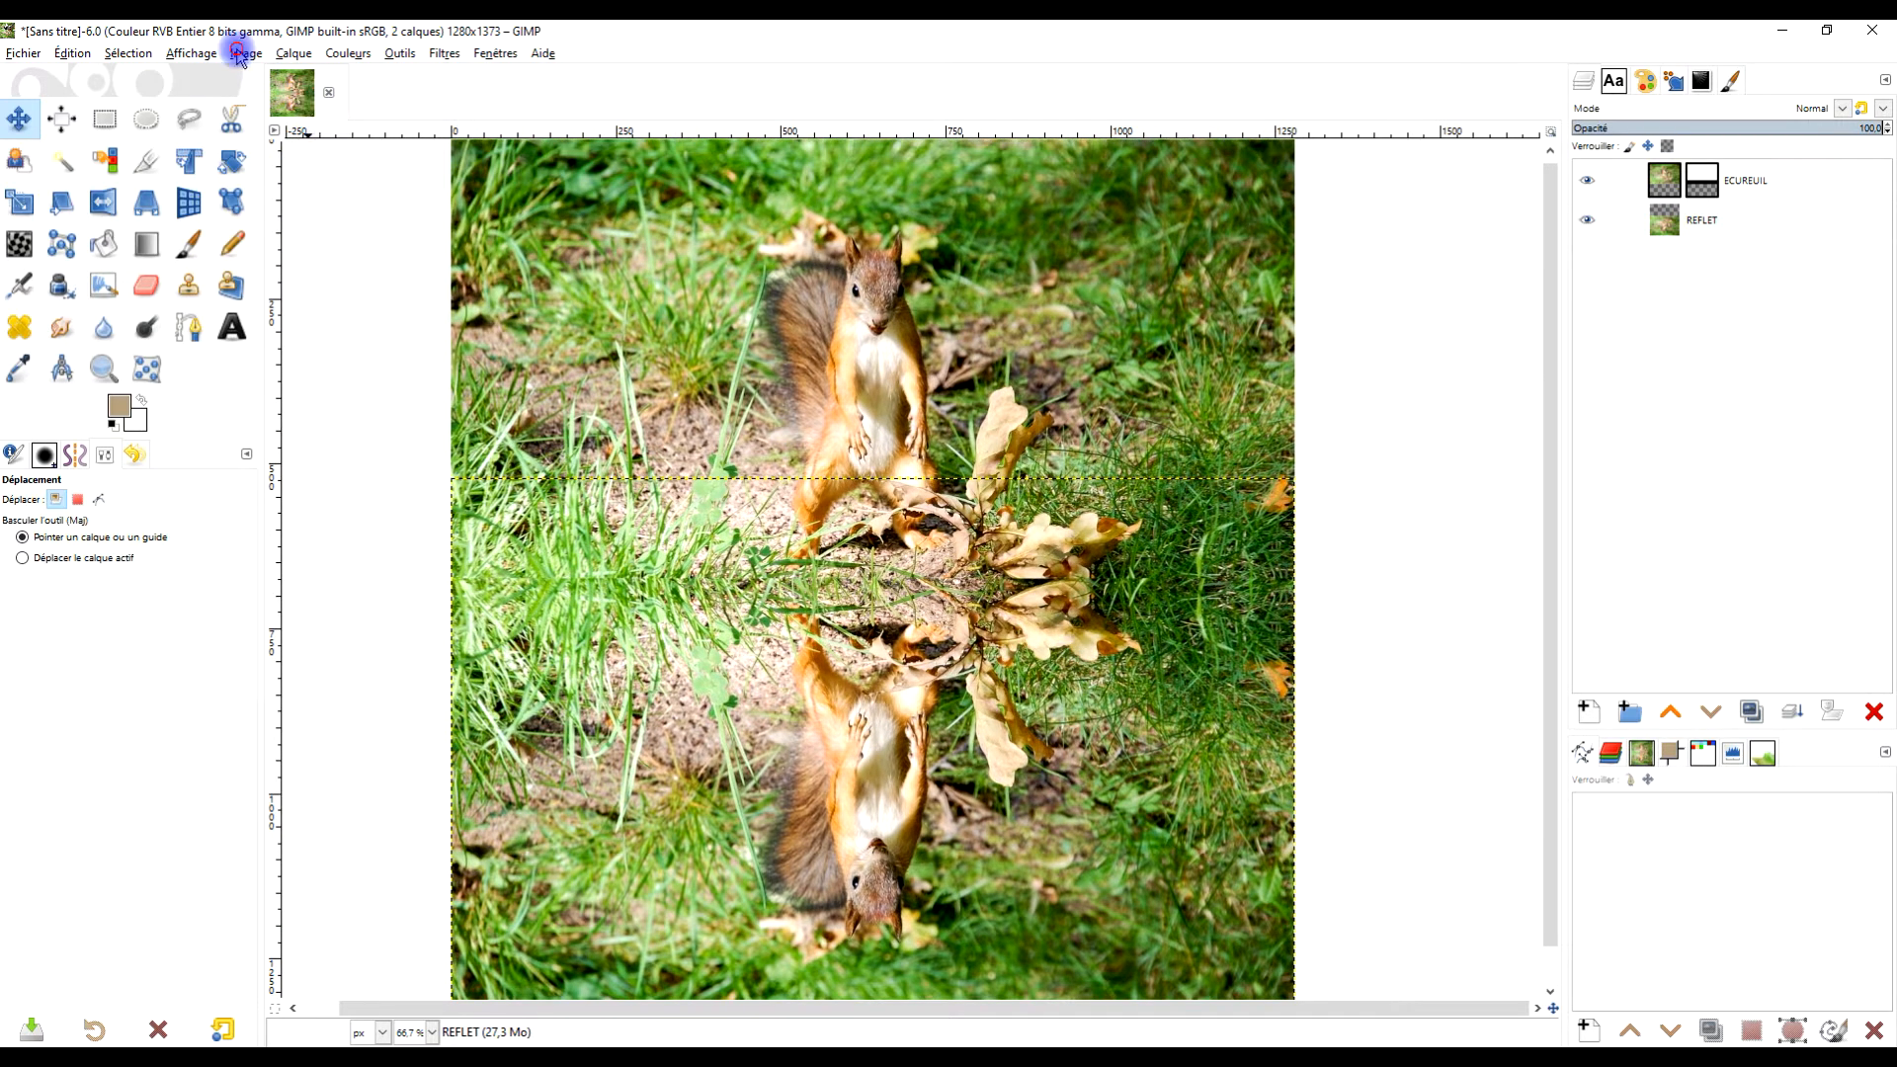
click(246, 54)
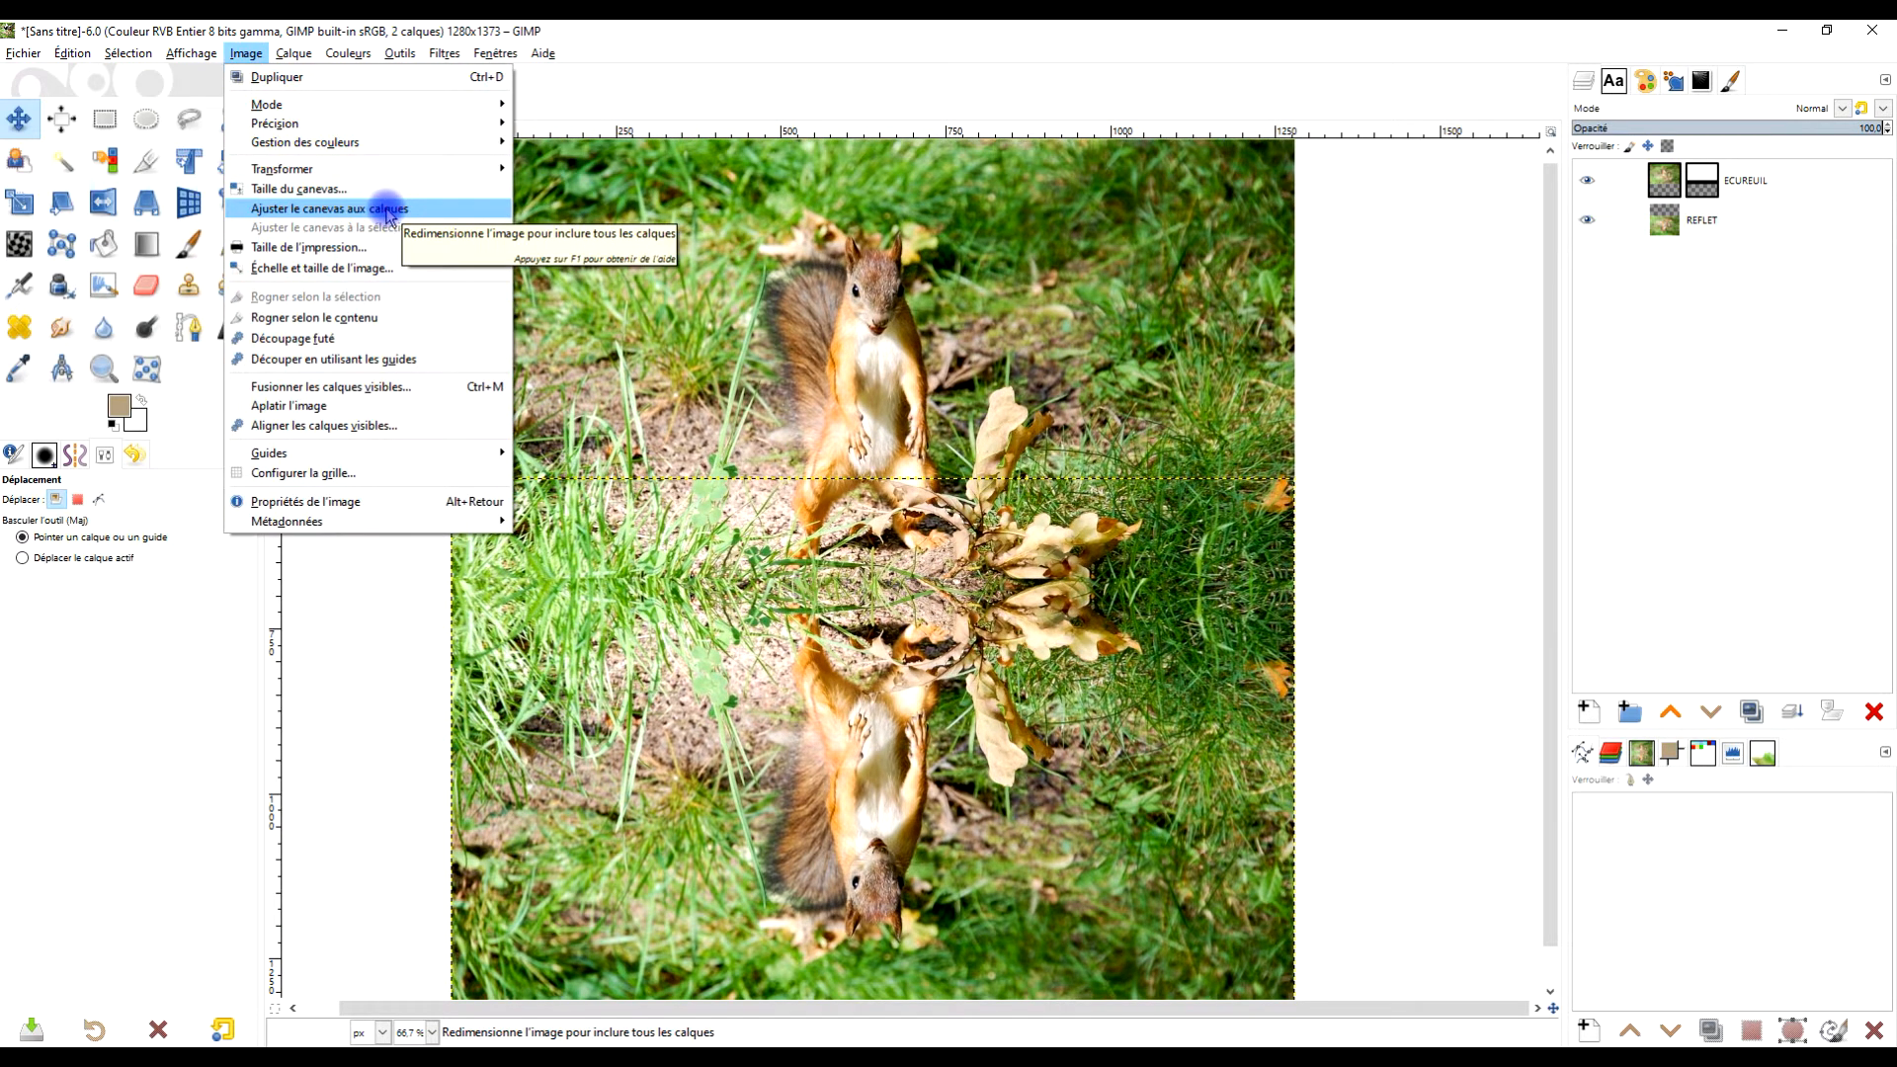
click(1367, 413)
mouse_move(1387, 470)
mouse_down()
mouse_move(1363, 327)
mouse_move(1403, 479)
mouse_up()
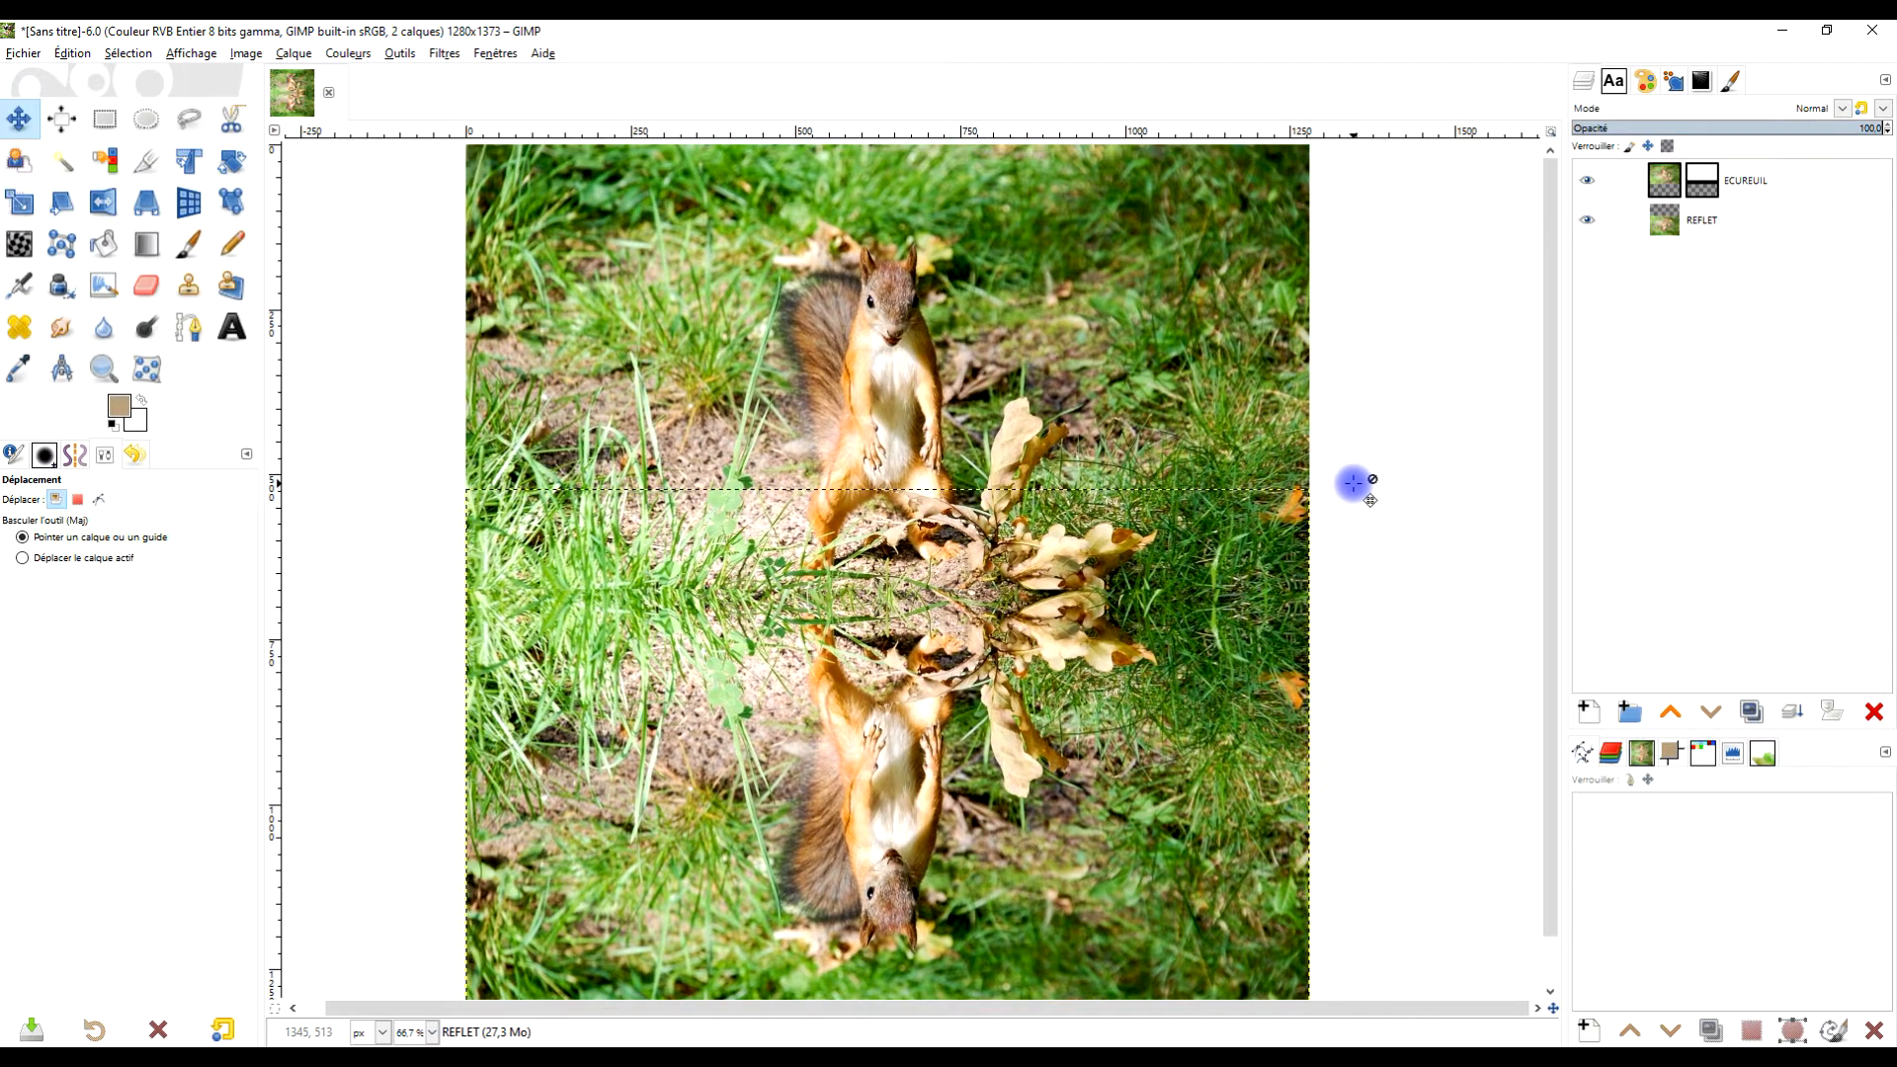
scroll(1353, 482, down, 1)
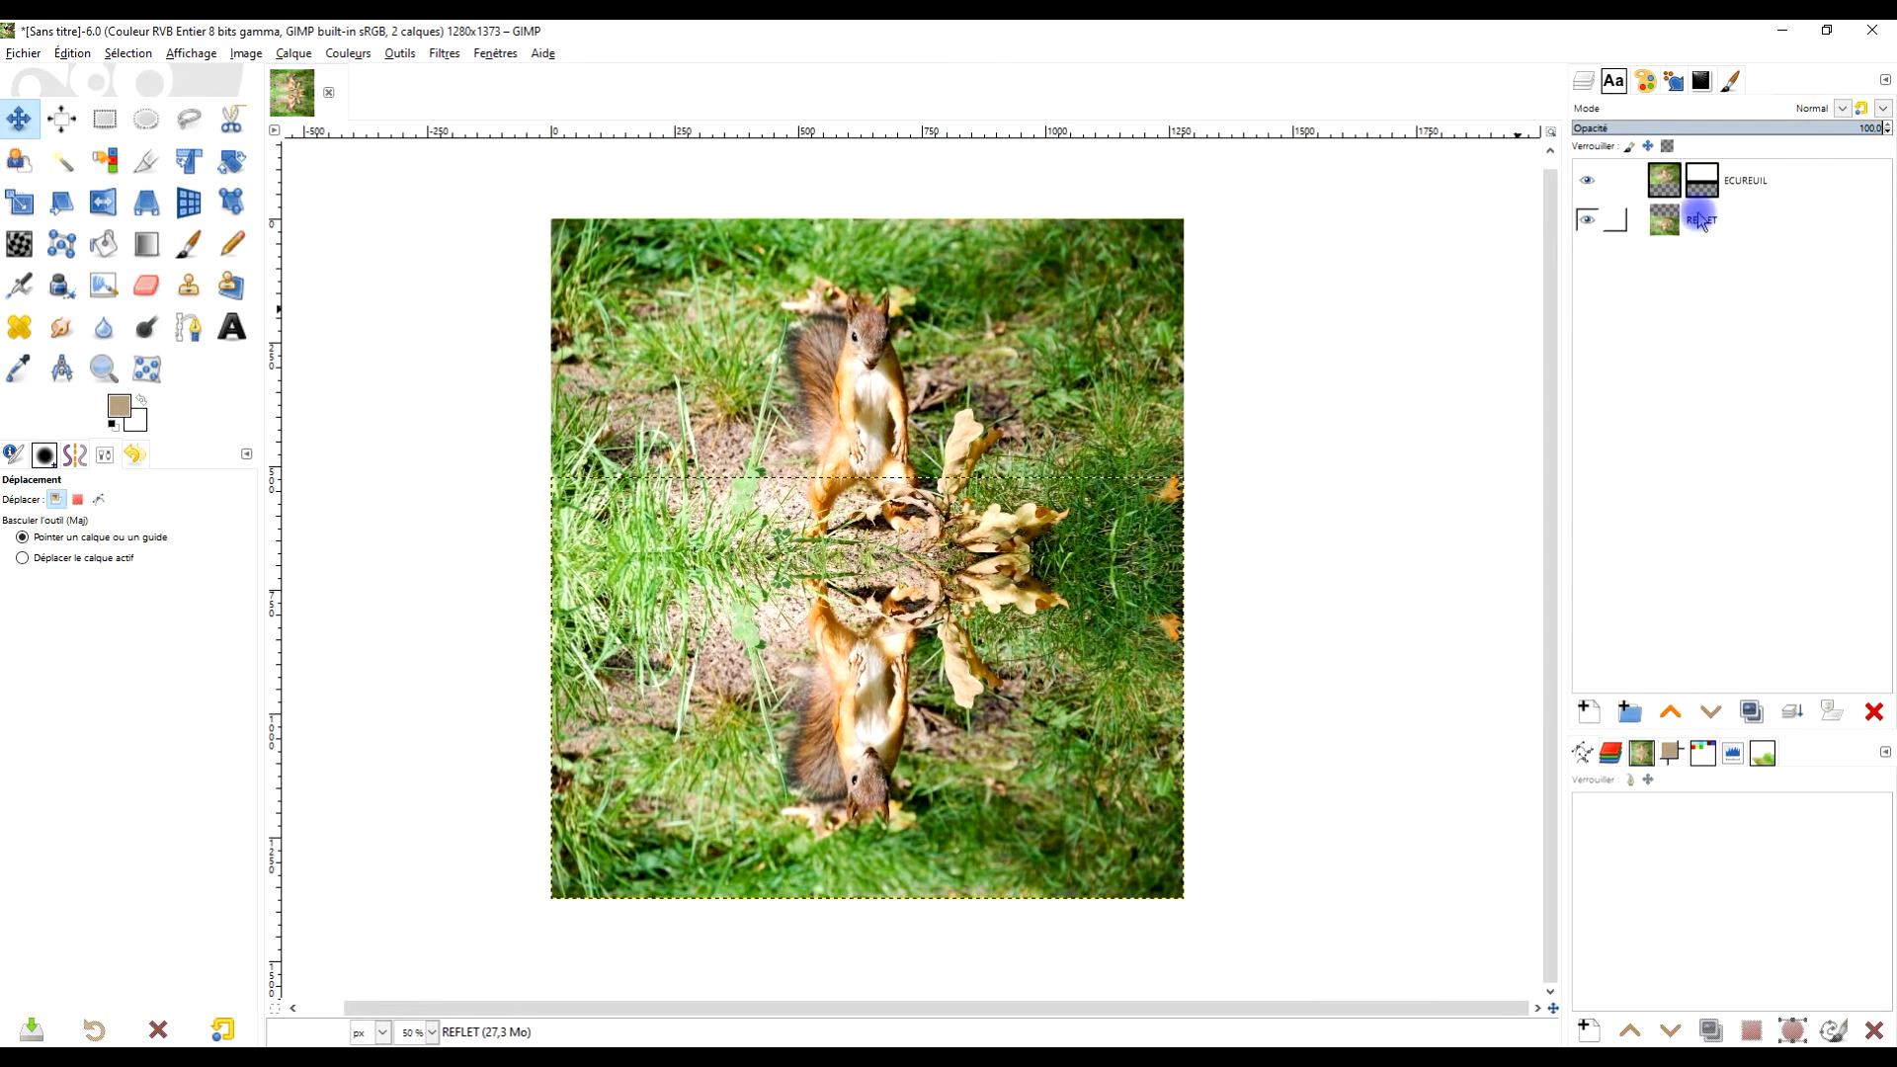
Duplicate the REFLET layer and desaturate the copy using the Luminosité (TSL) mode.
click(1699, 219)
click(1754, 713)
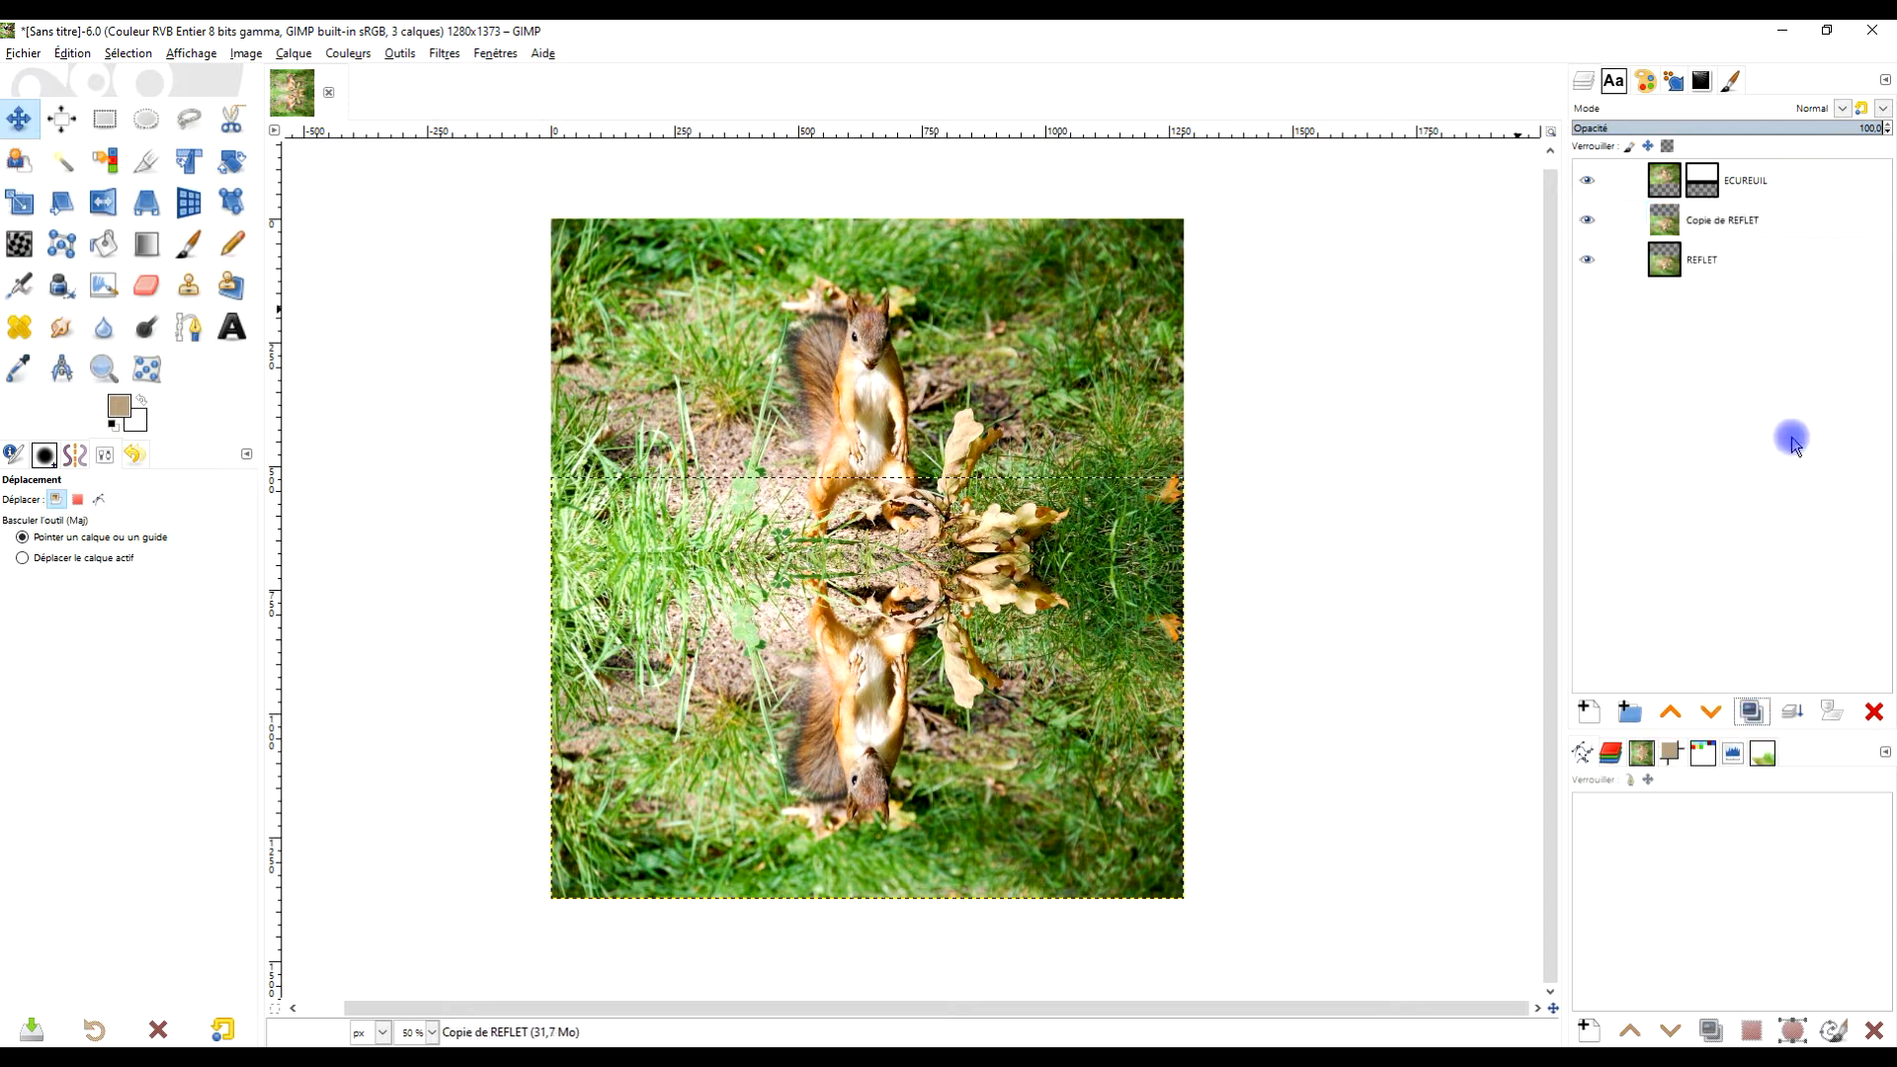
click(1731, 227)
click(368, 58)
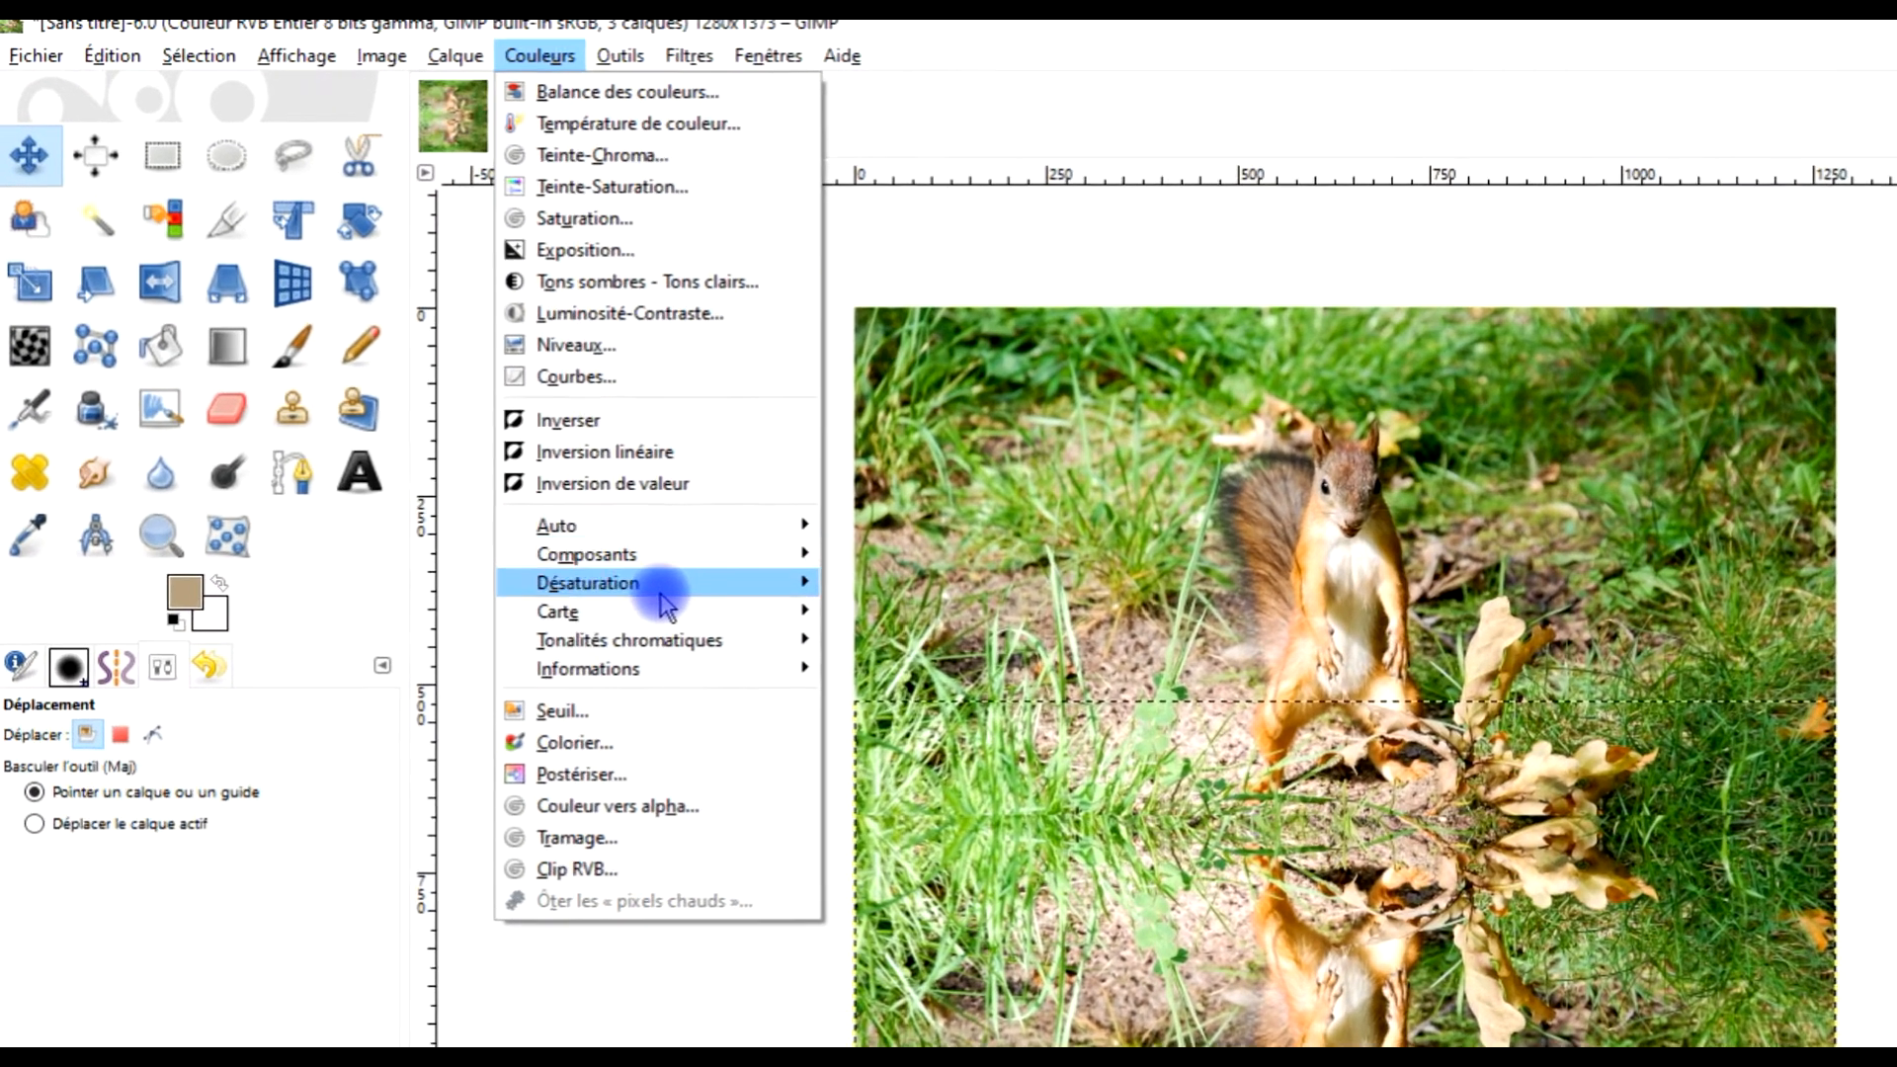
mouse_move(516, 493)
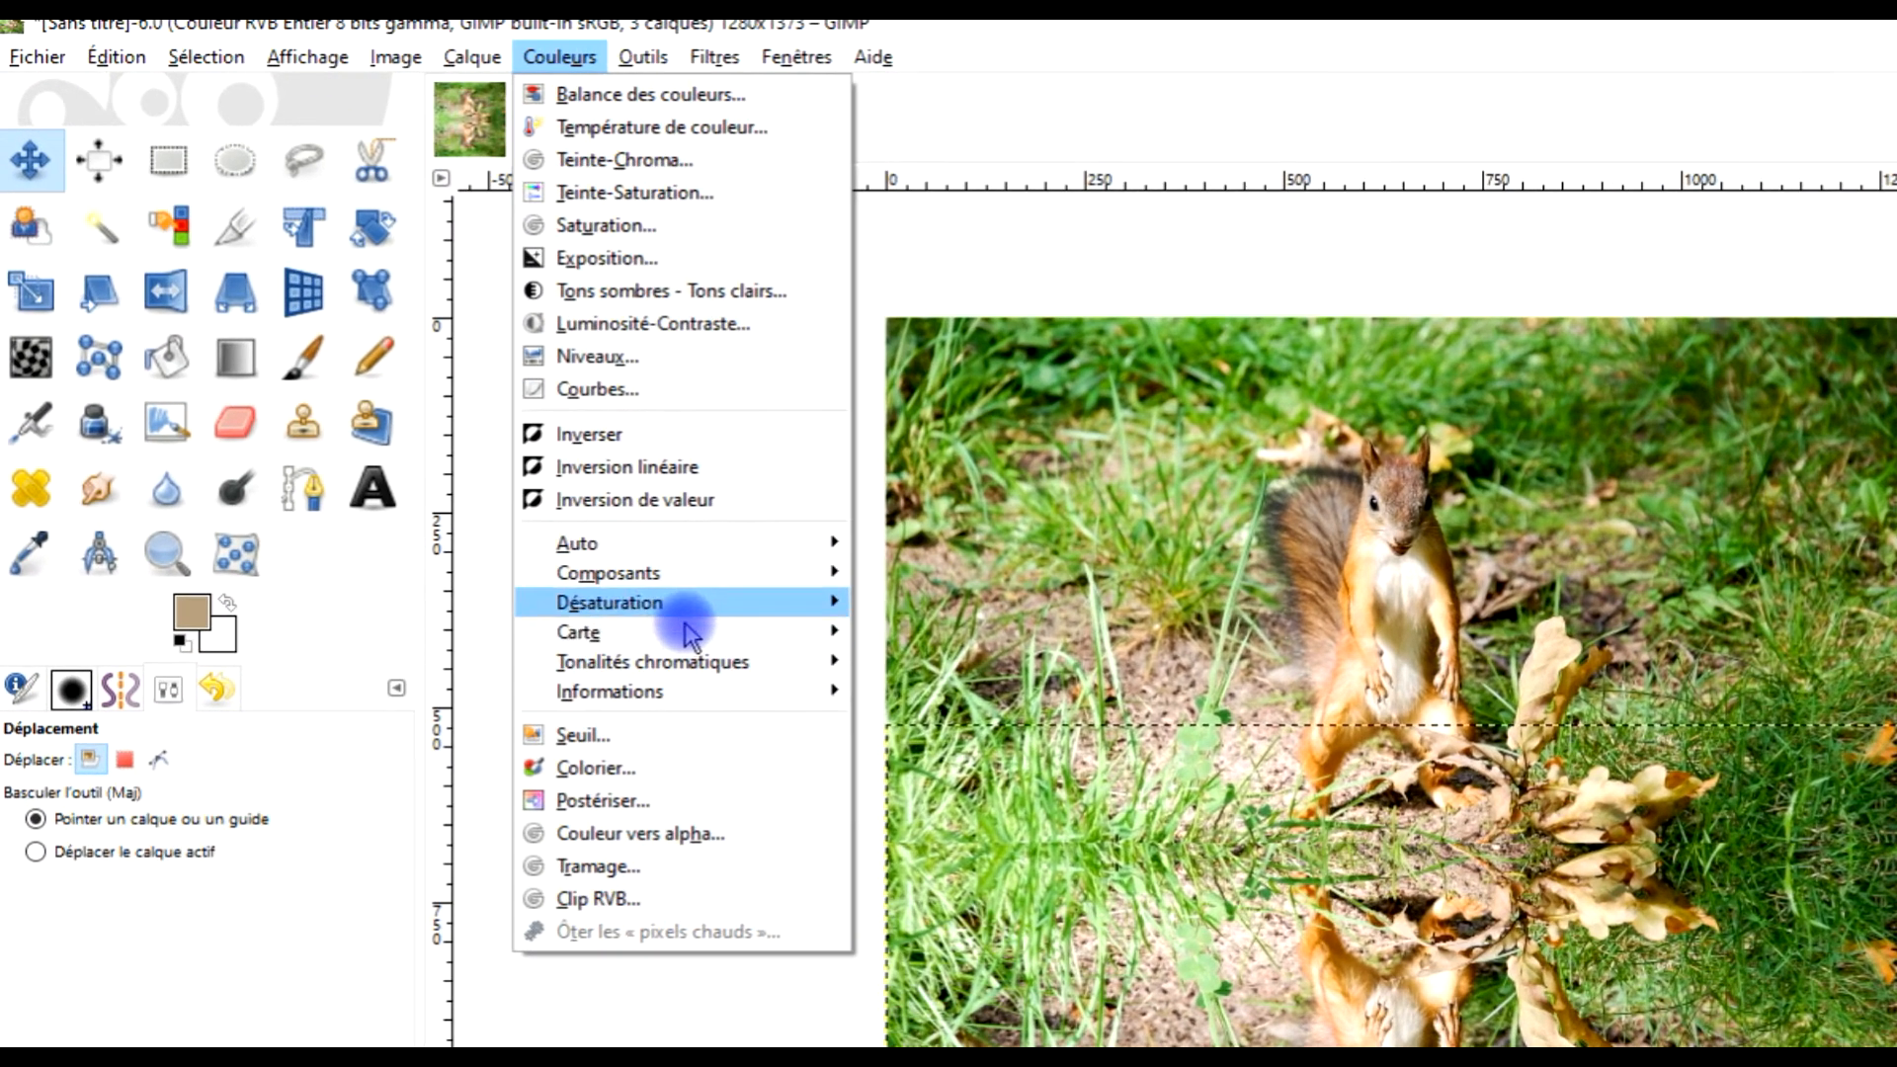
mouse_move(678, 604)
click(983, 632)
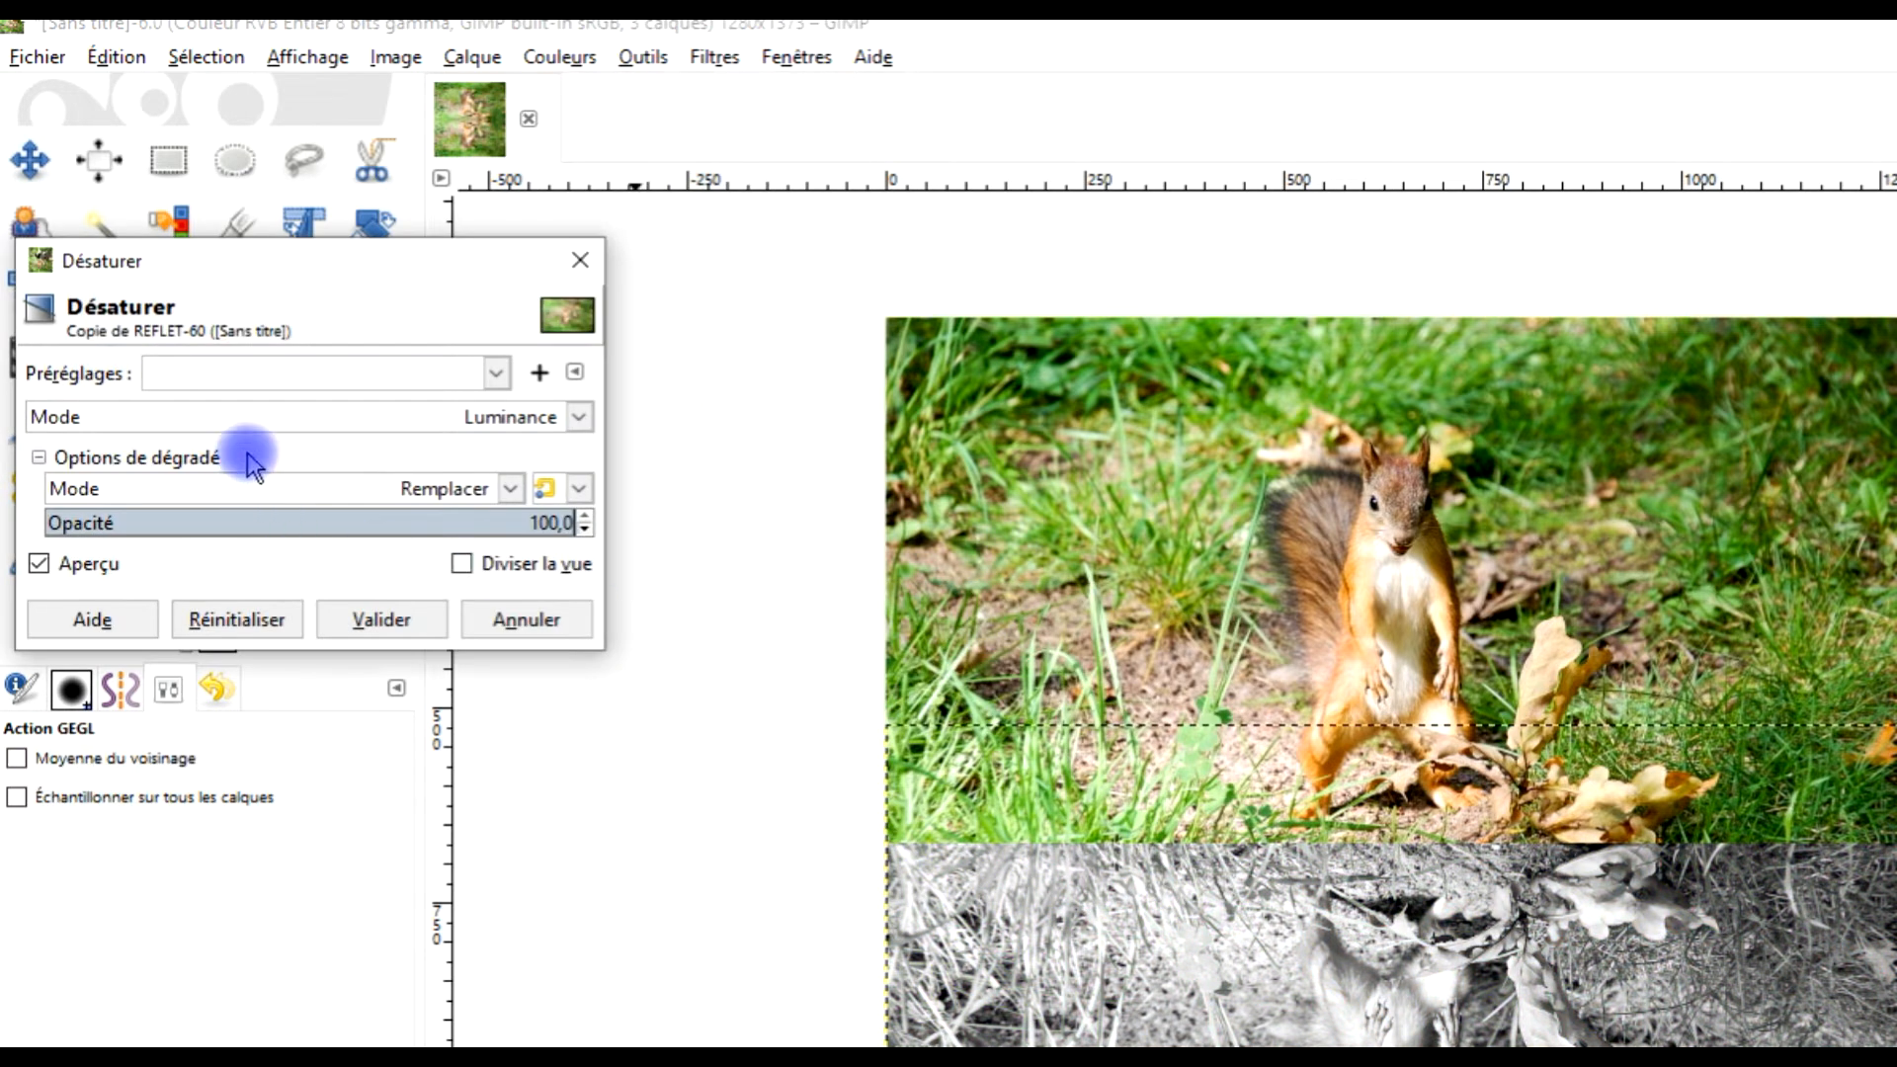
click(281, 416)
click(224, 538)
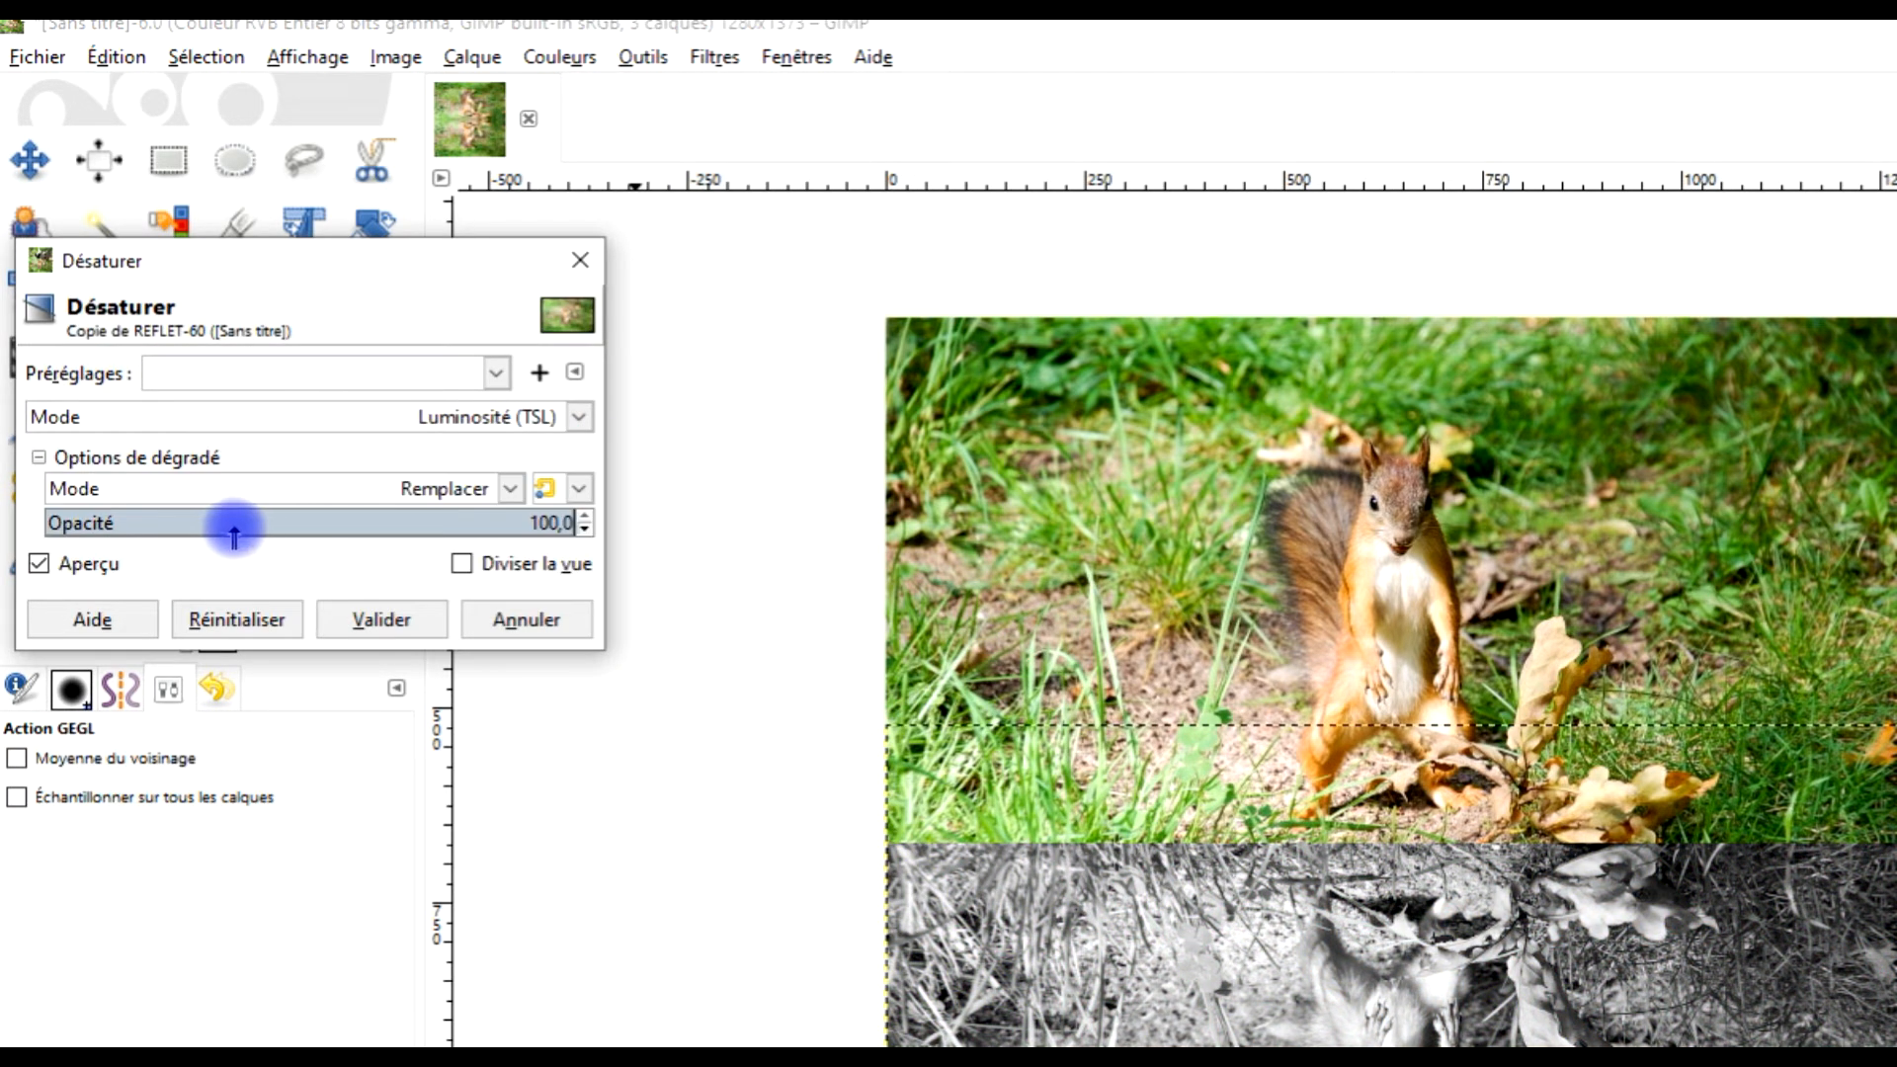
click(405, 620)
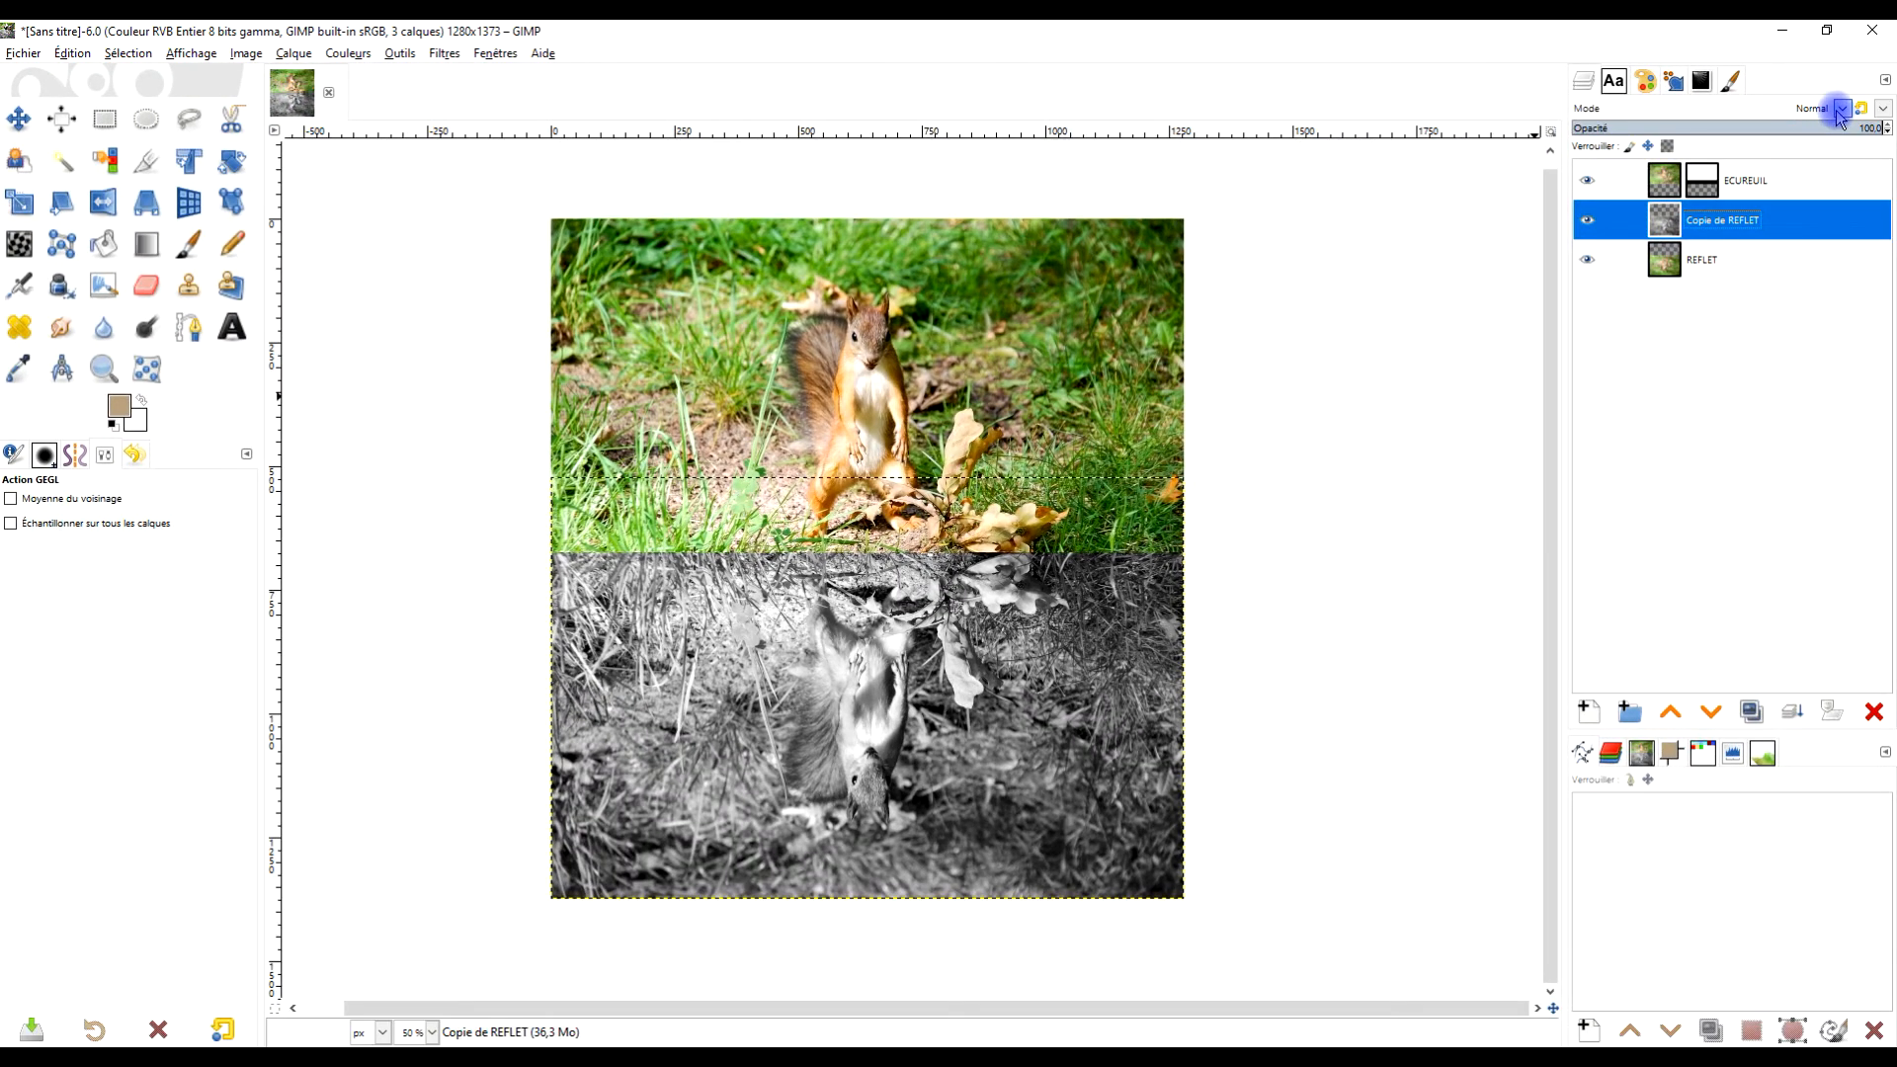
Set the Copie de REFLET layer to Assombrir blending at 44,1 opacity and compare the reflection with and without it.
click(1839, 108)
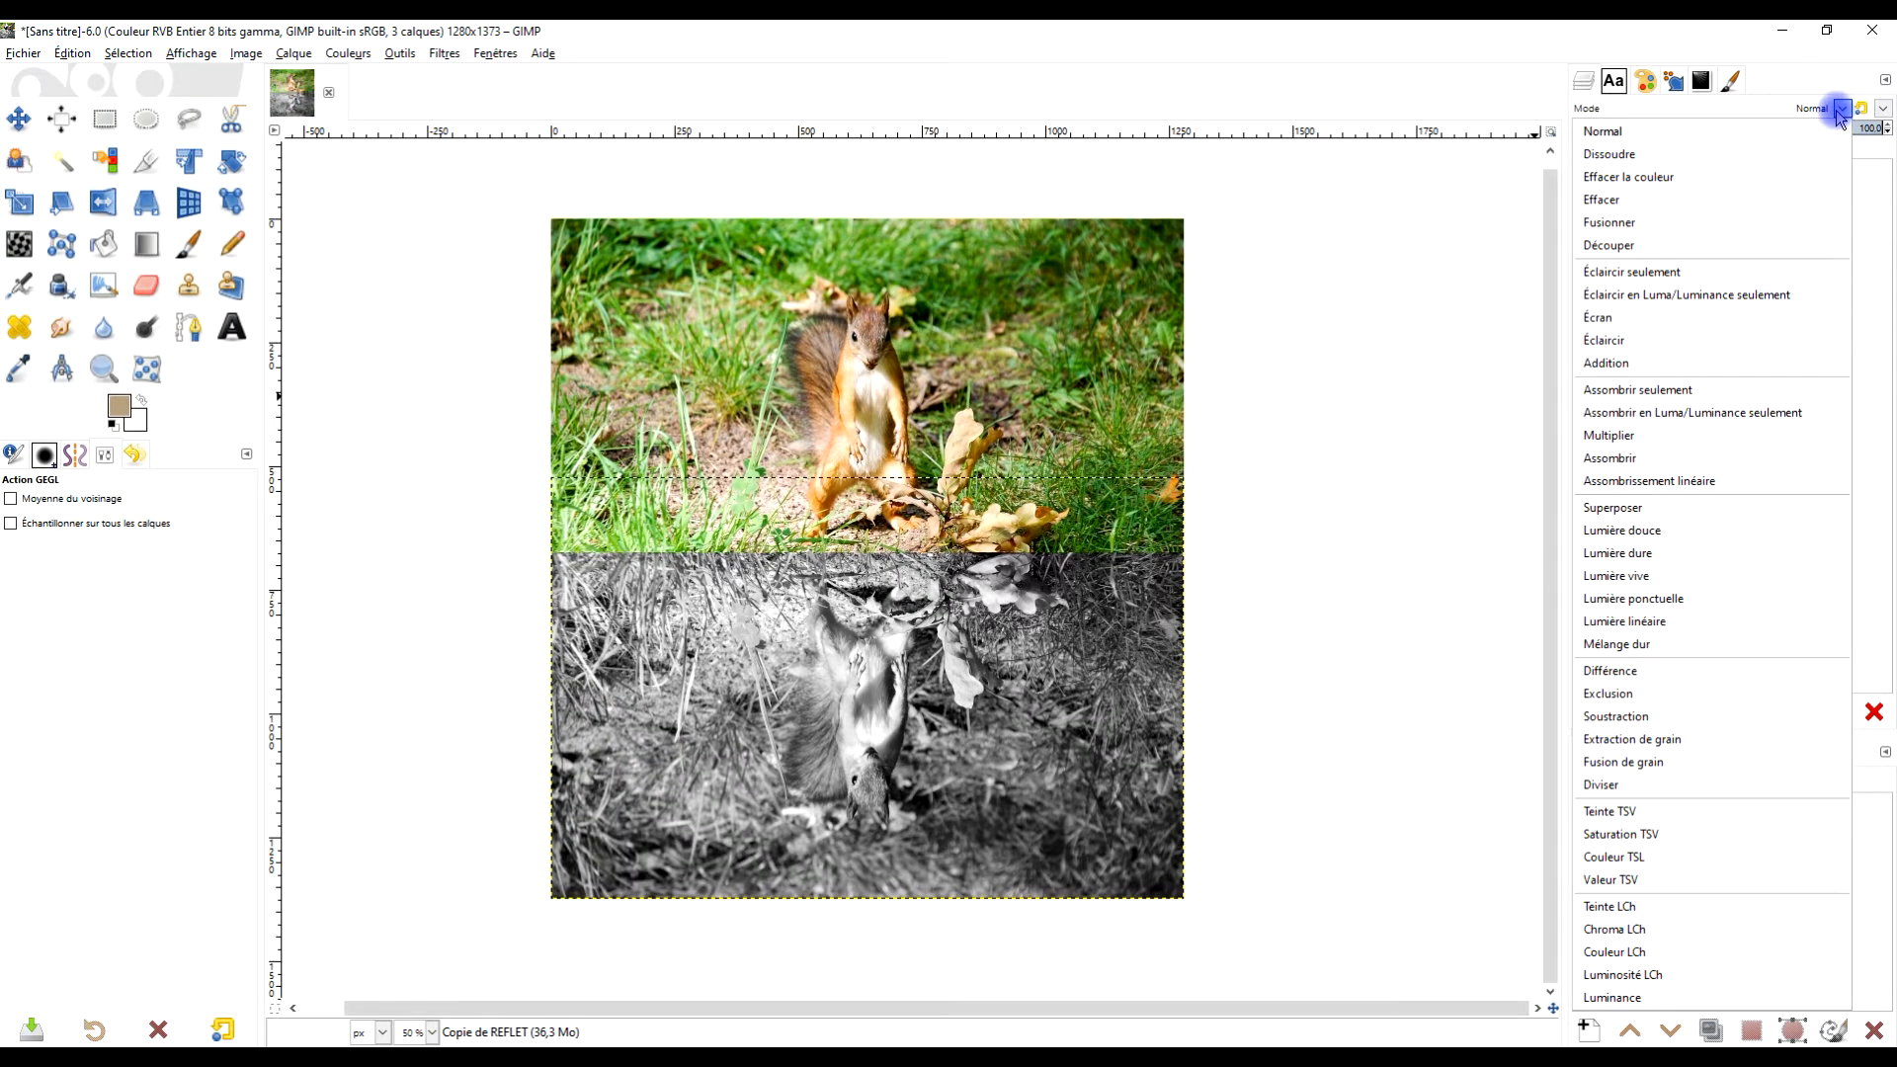
click(1650, 458)
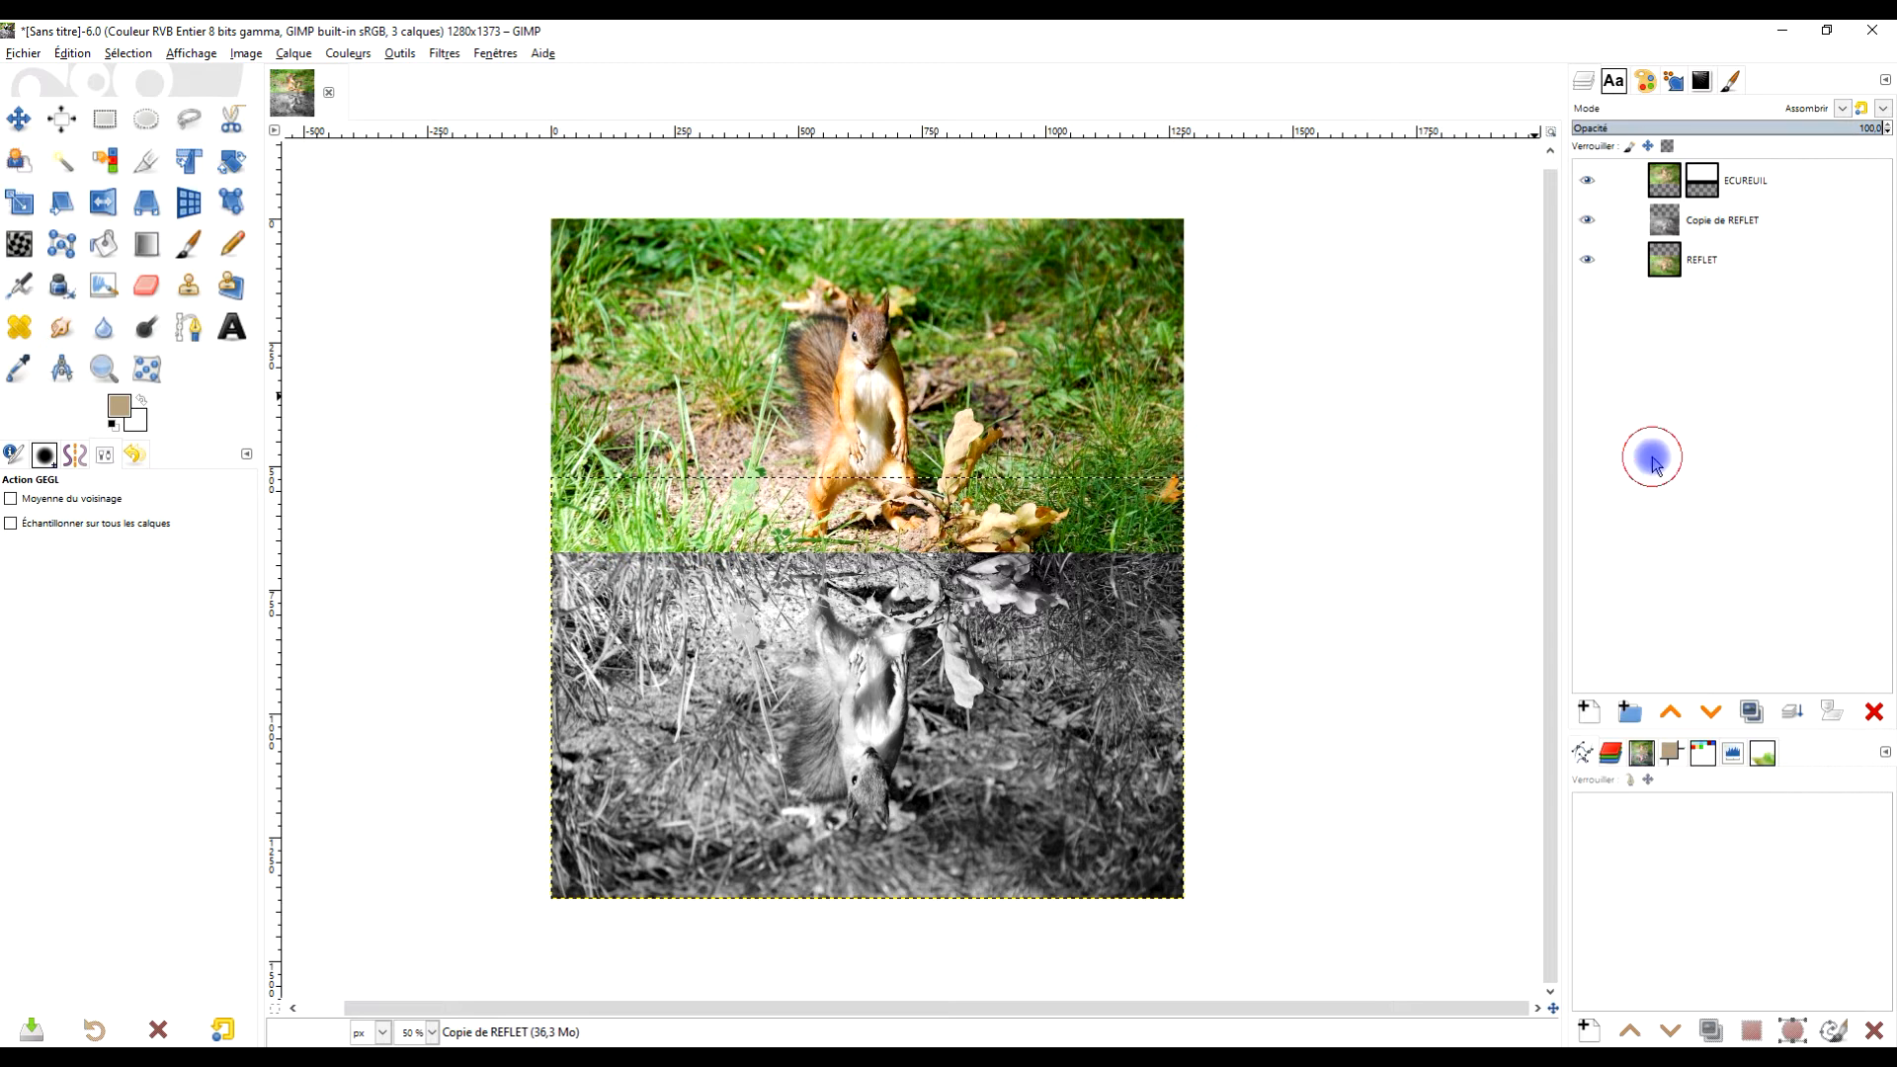
drag(1770, 132, 1708, 127)
click(1608, 222)
click(1595, 220)
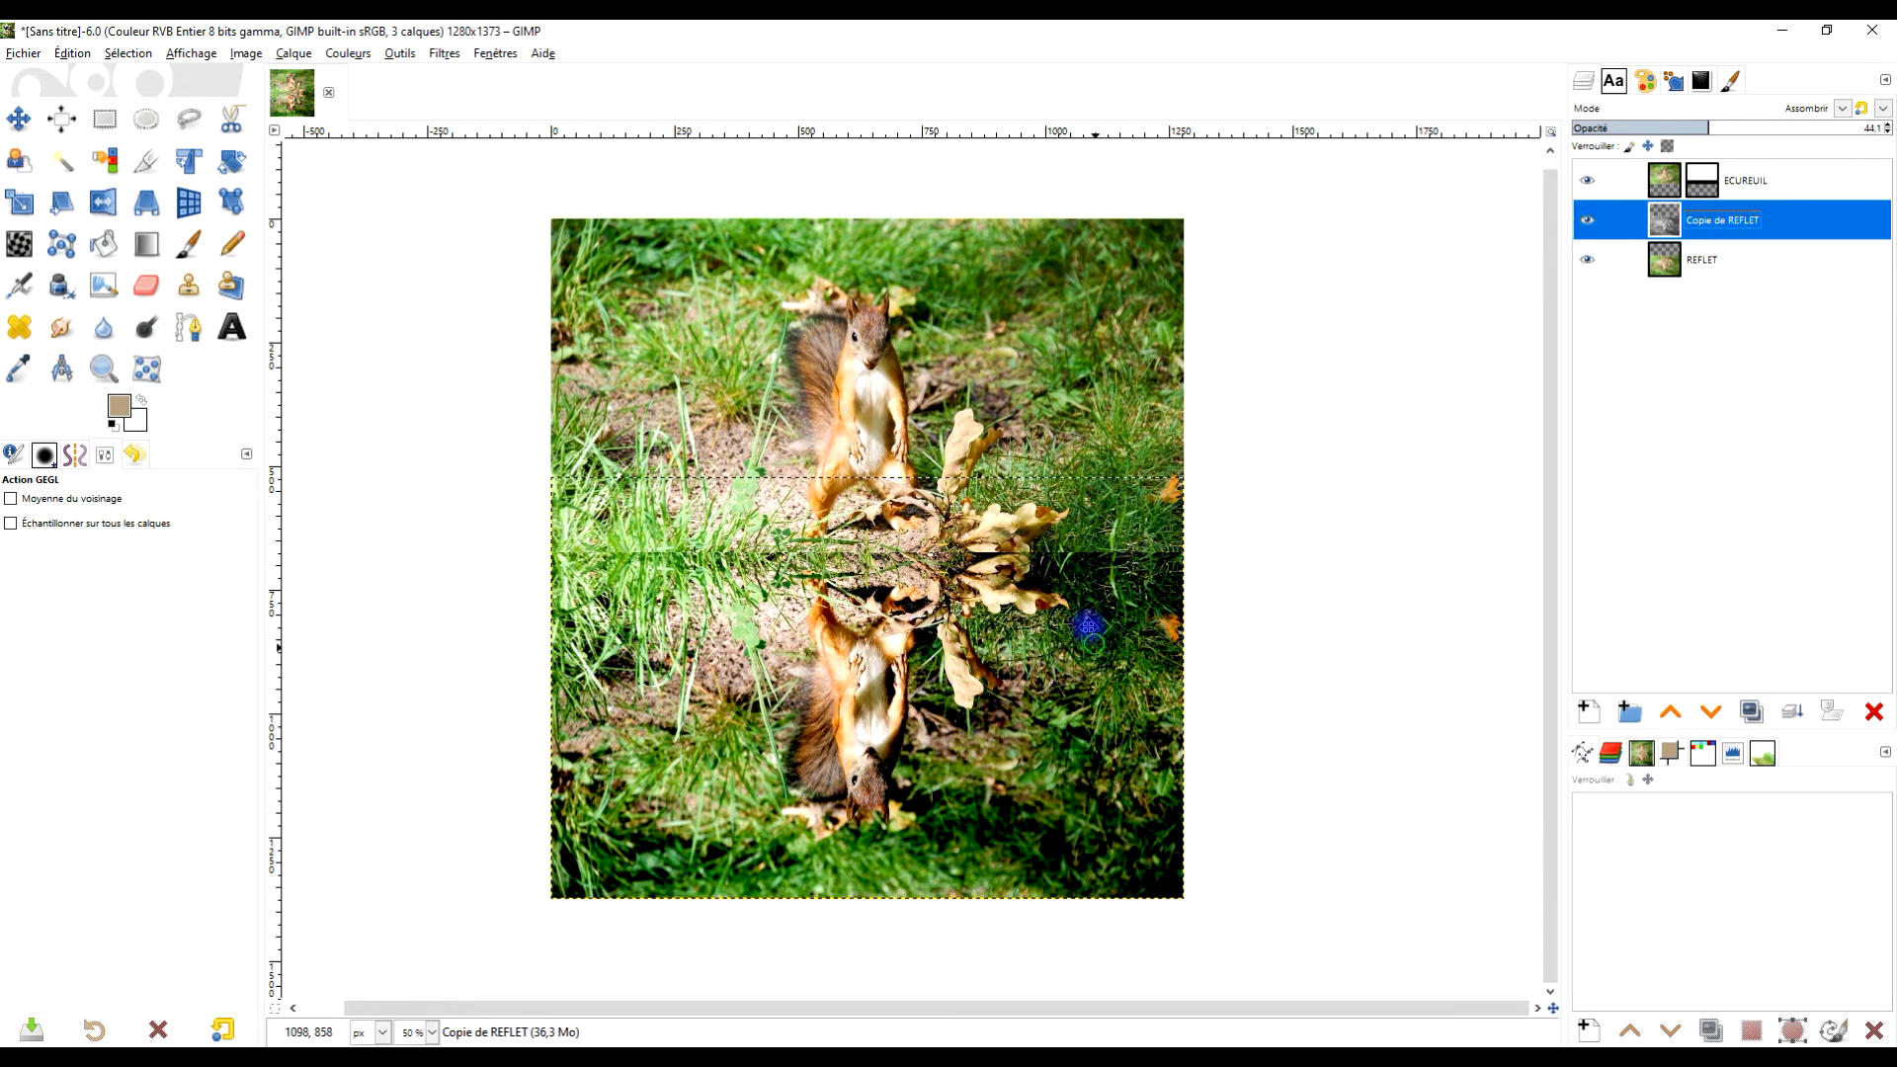
drag(1080, 687, 1040, 615)
scroll(880, 613, up, 1)
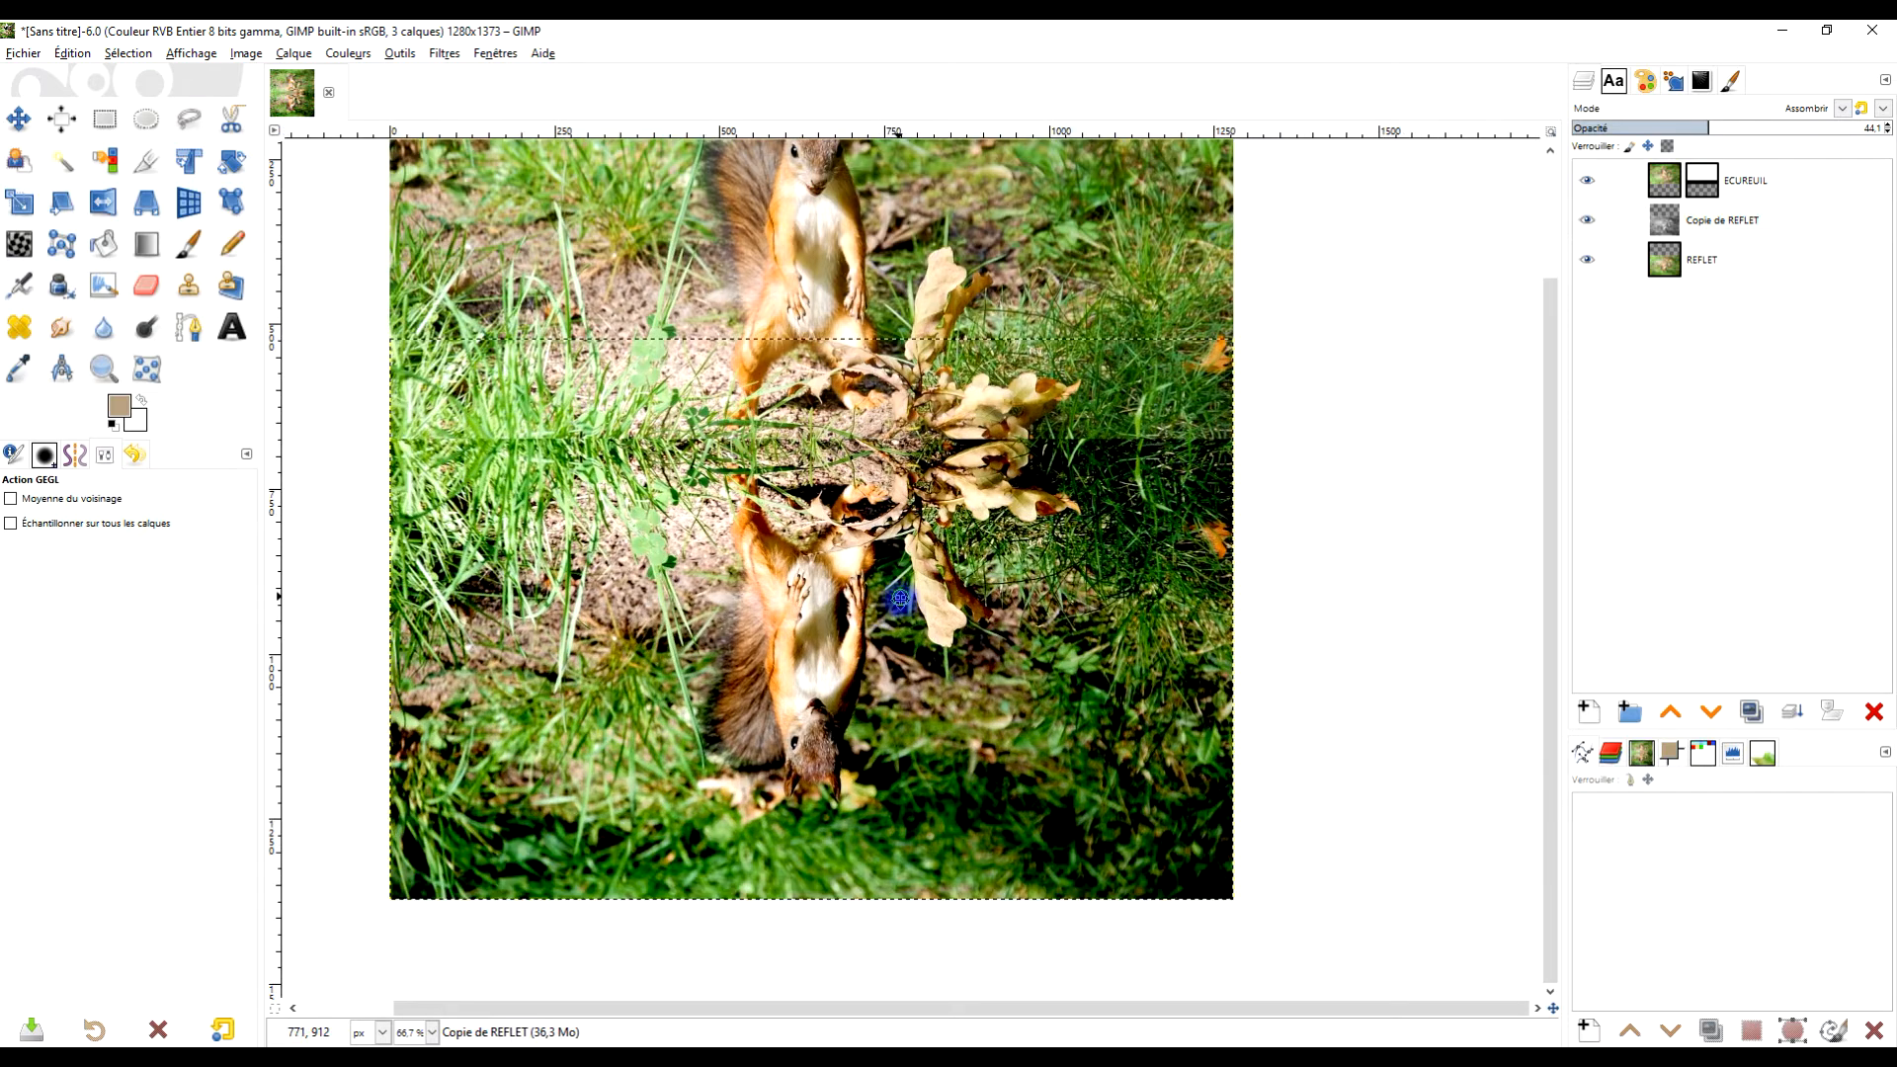
drag(897, 597, 921, 668)
click(1741, 262)
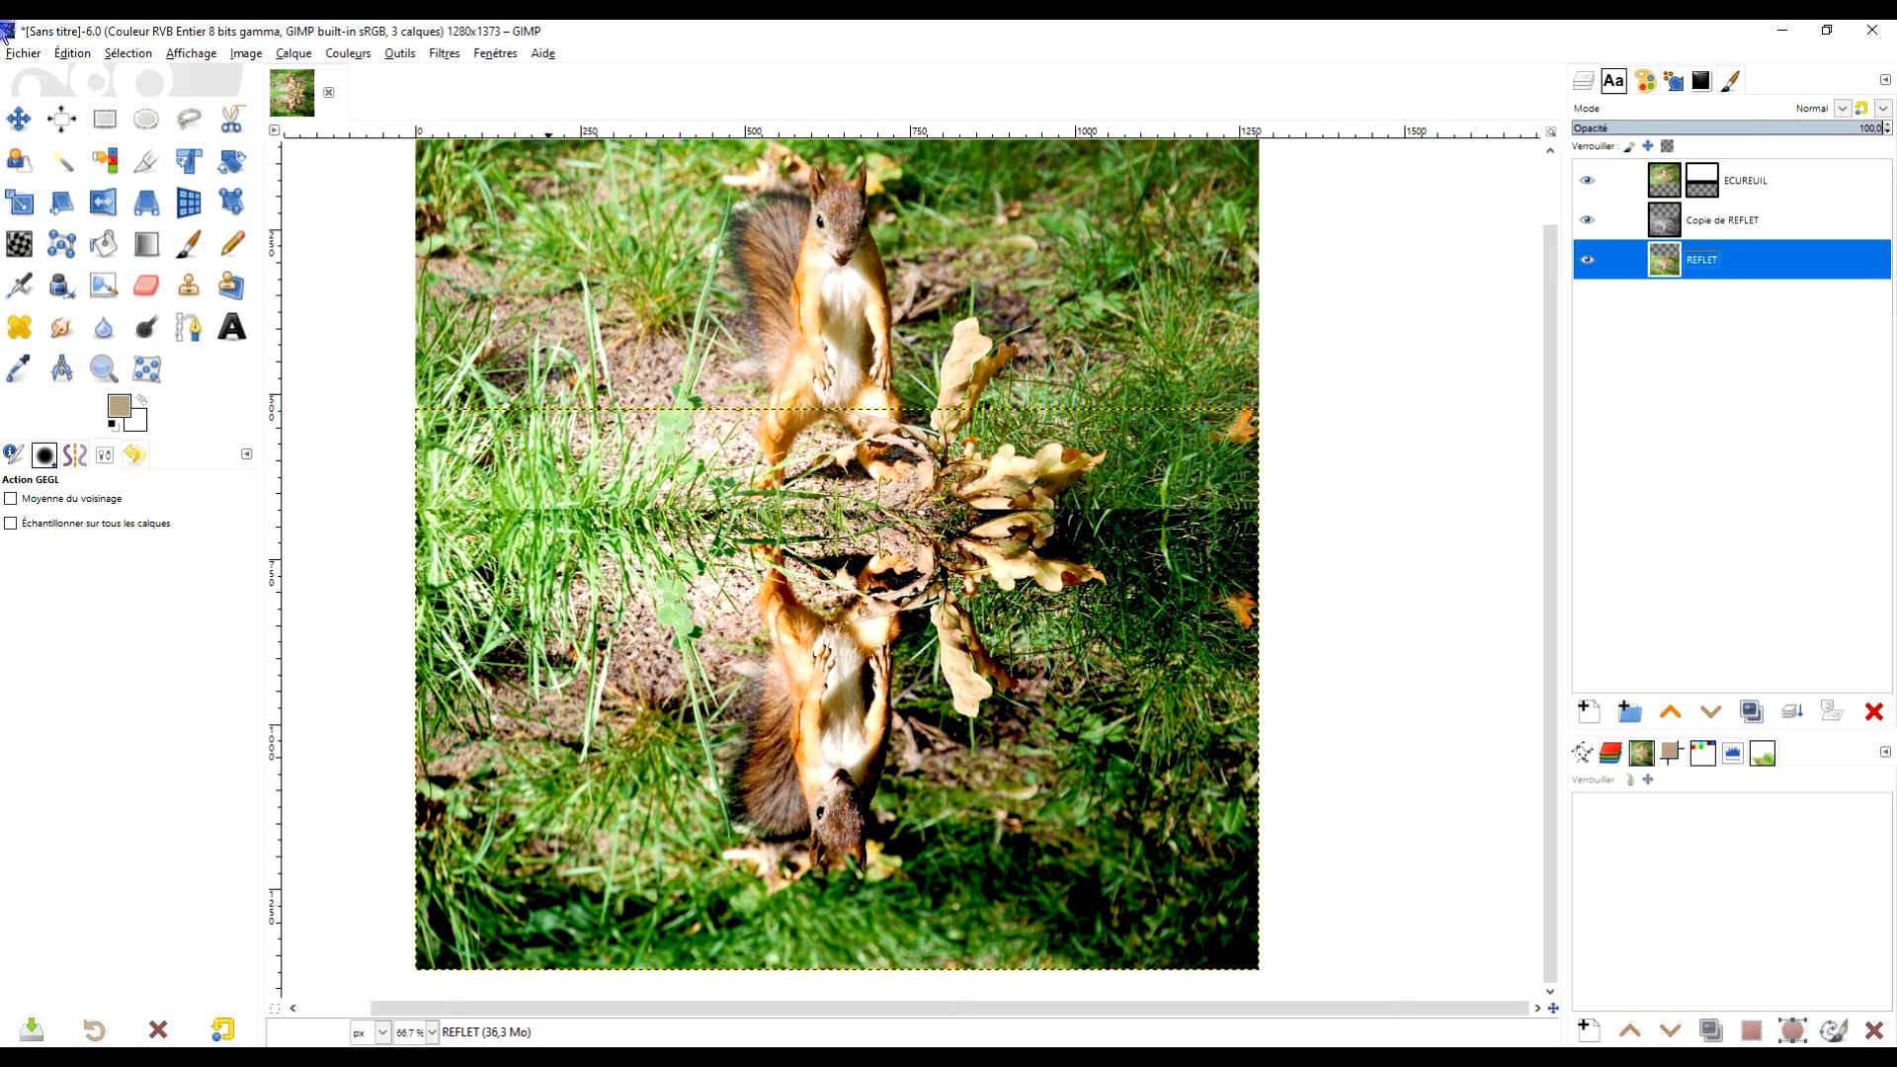
click(443, 54)
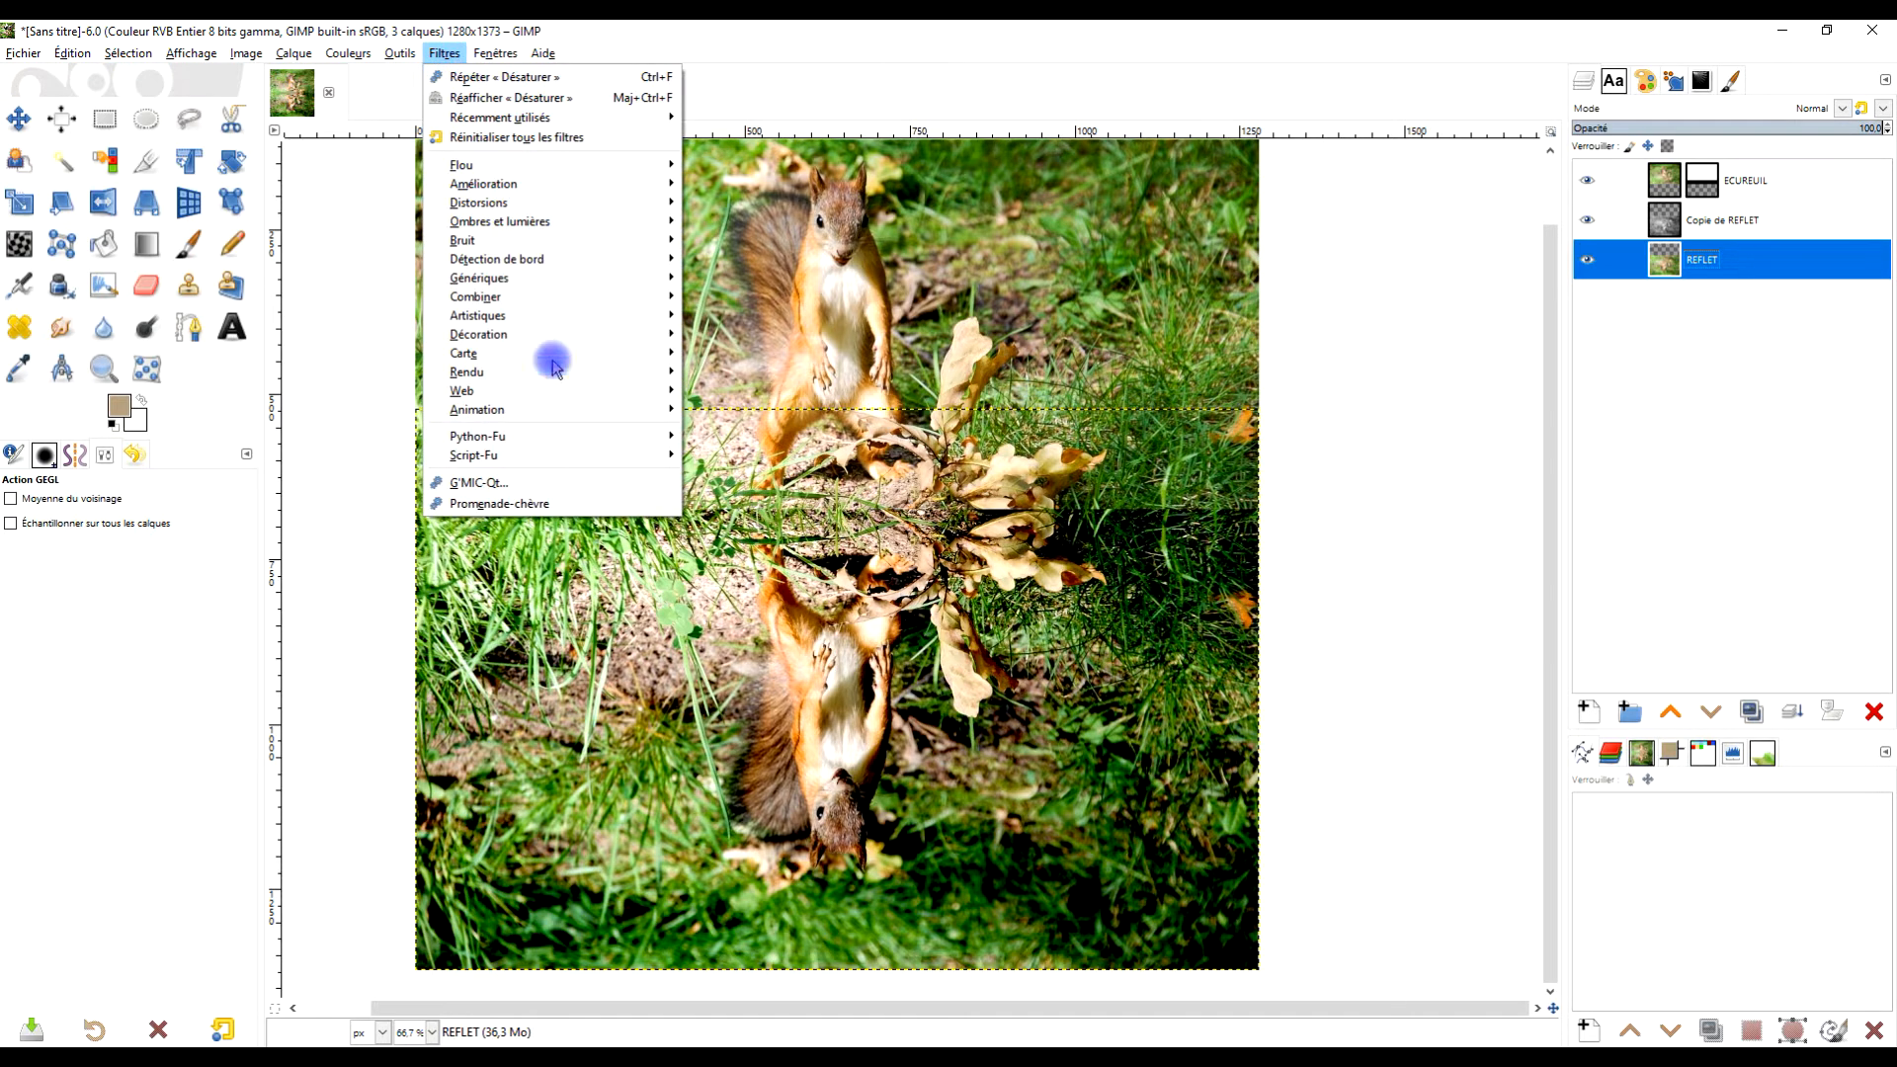
mouse_move(568, 202)
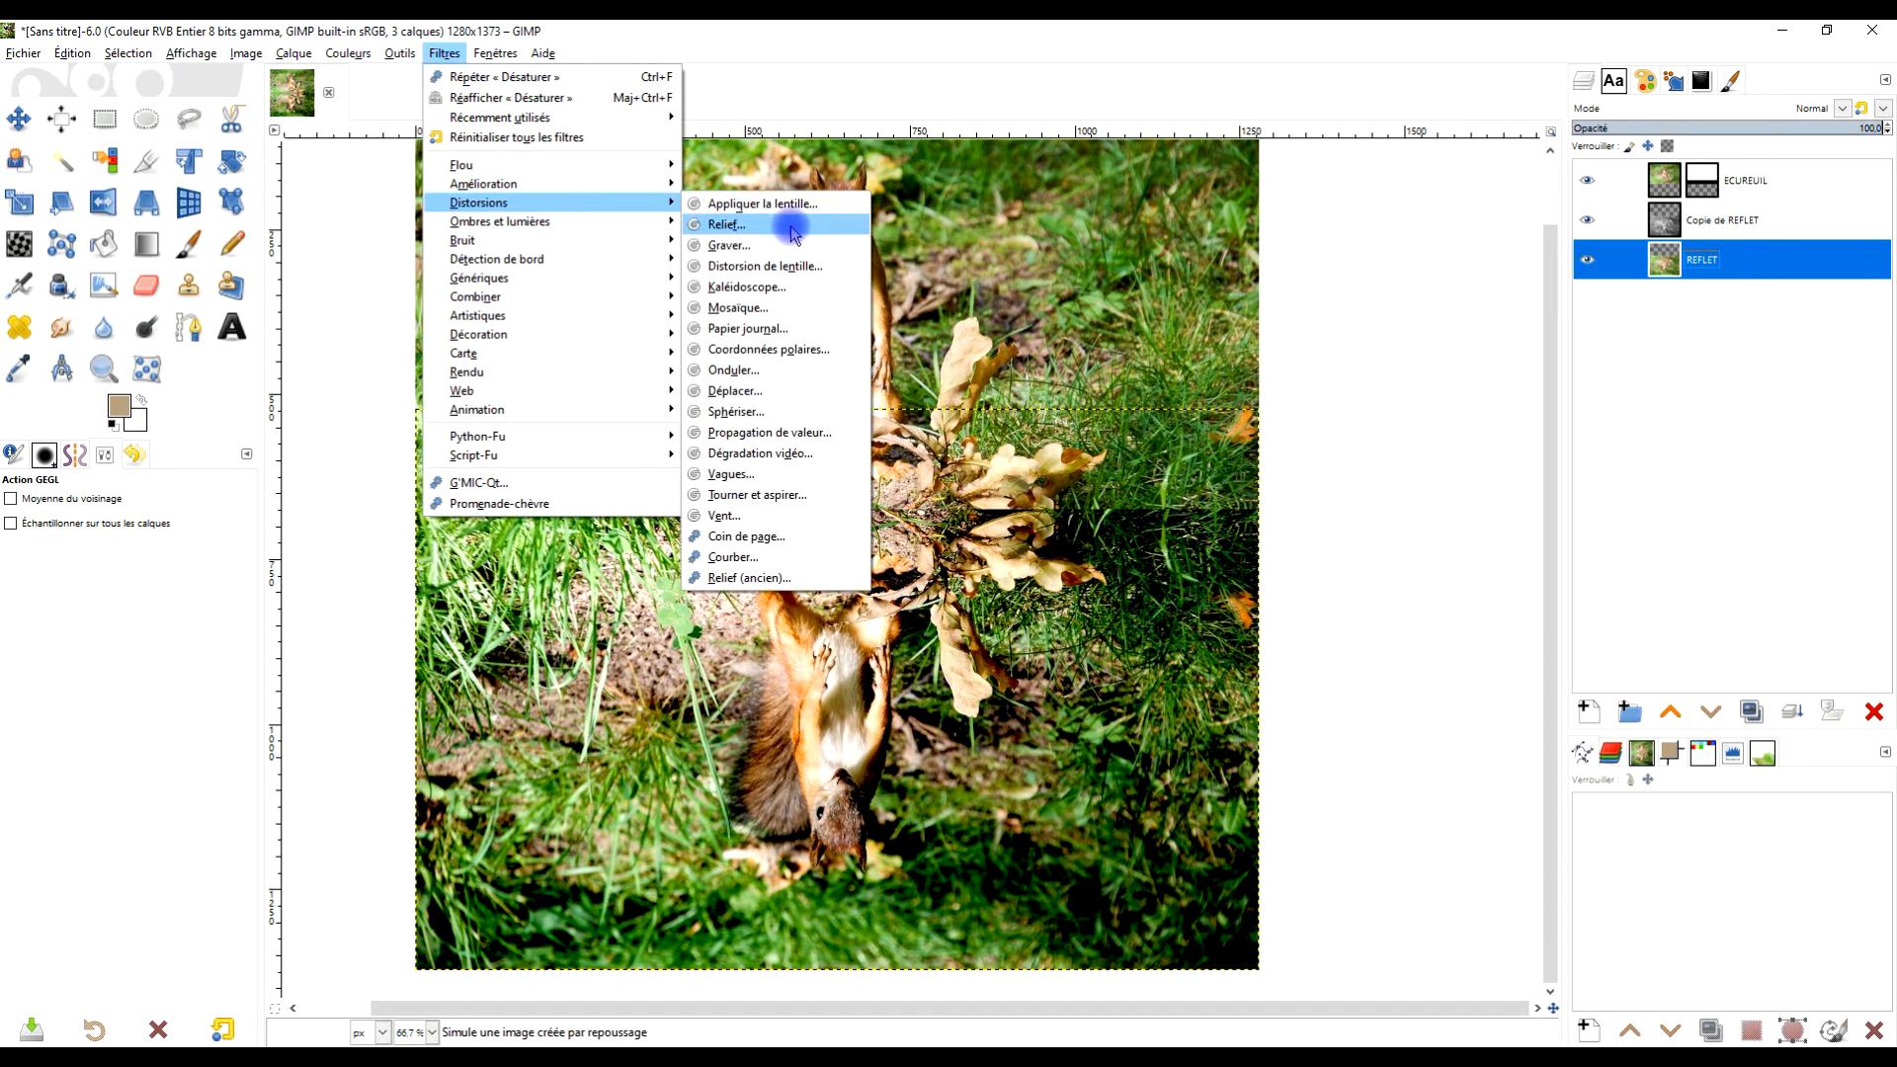
click(774, 373)
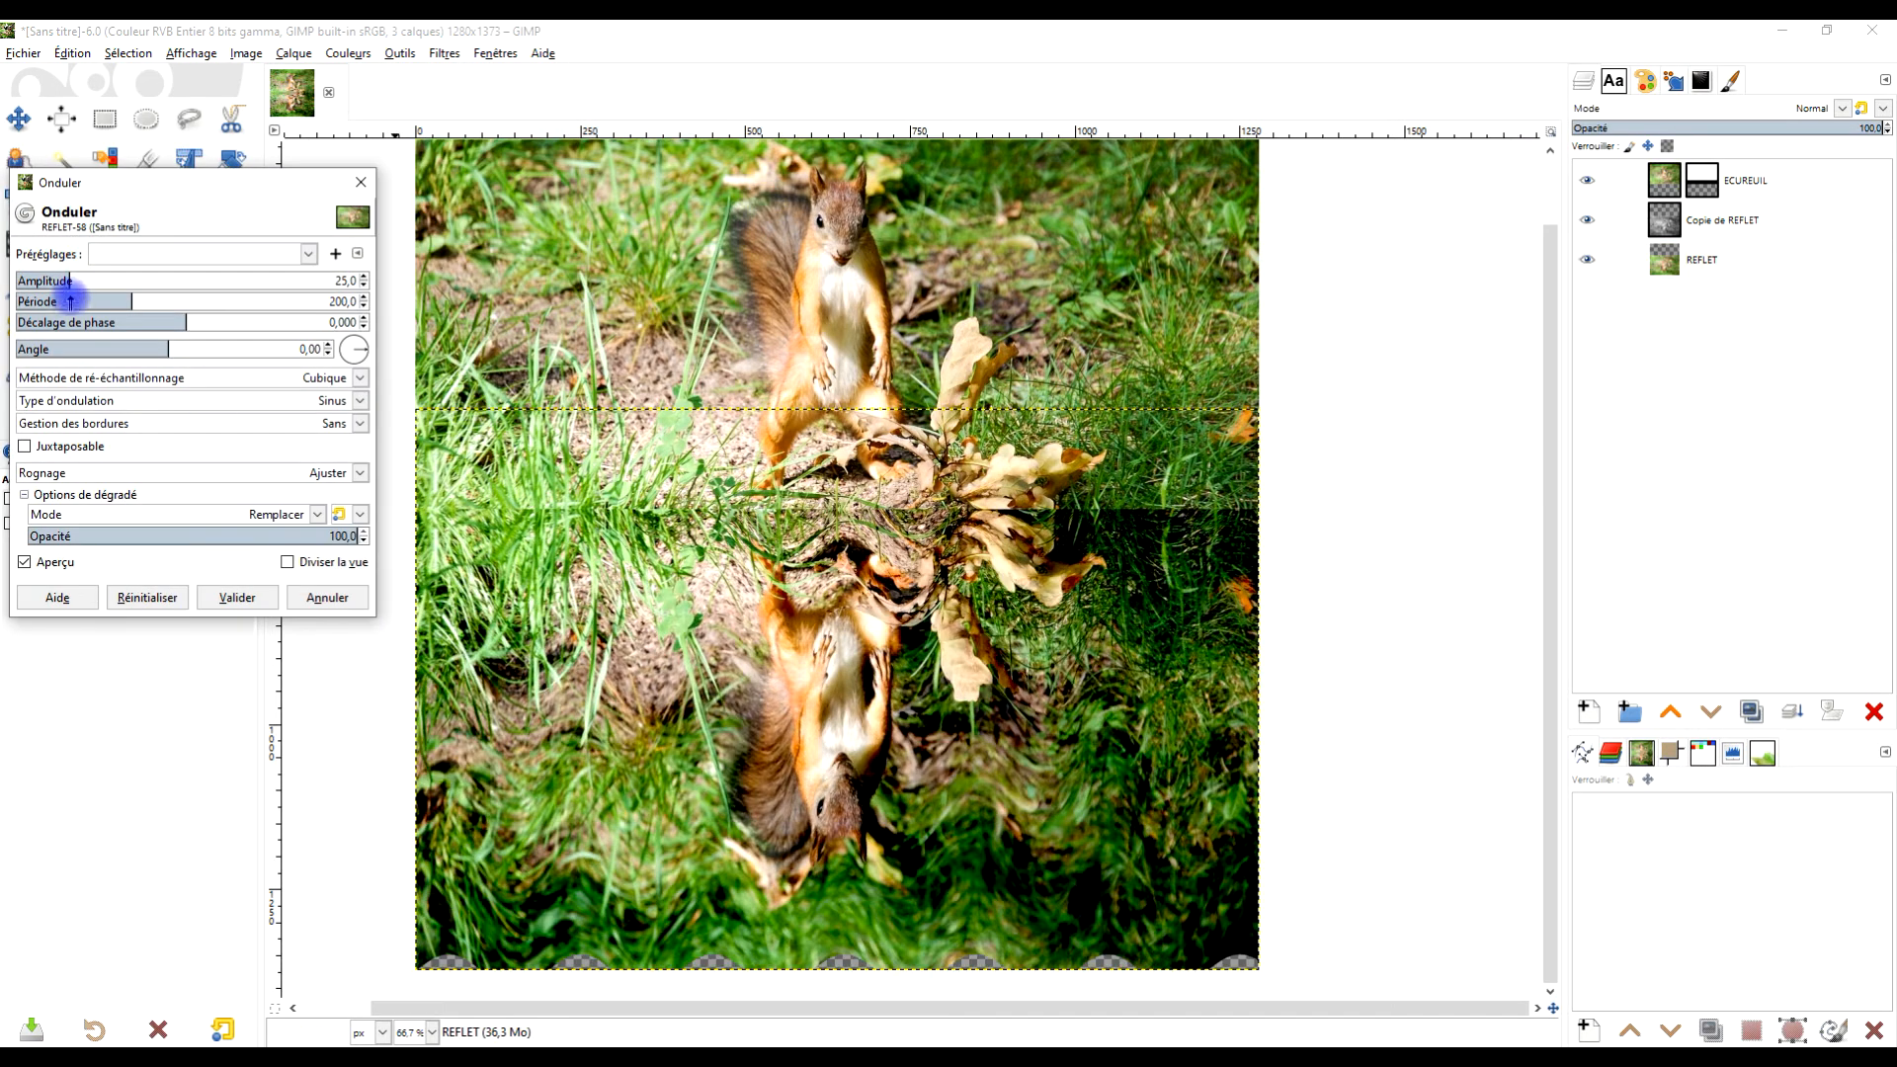
click(275, 254)
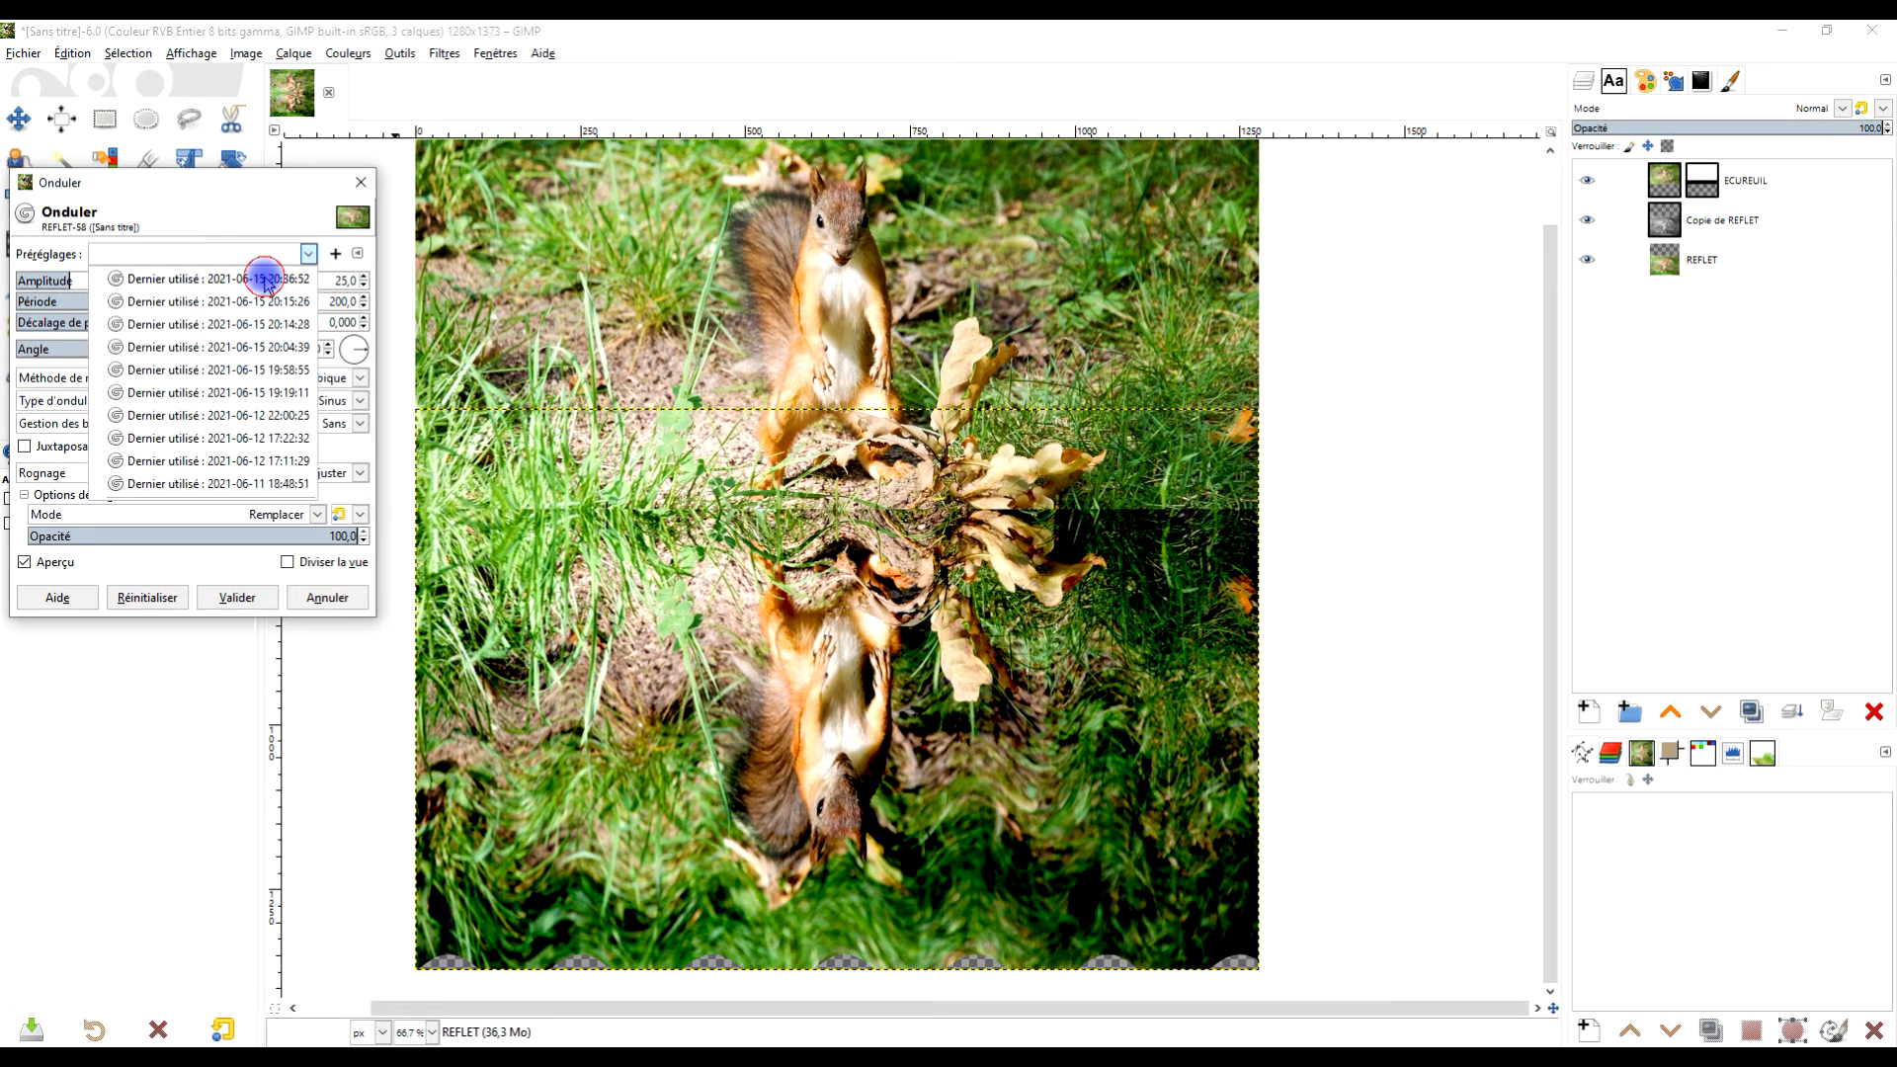
click(265, 279)
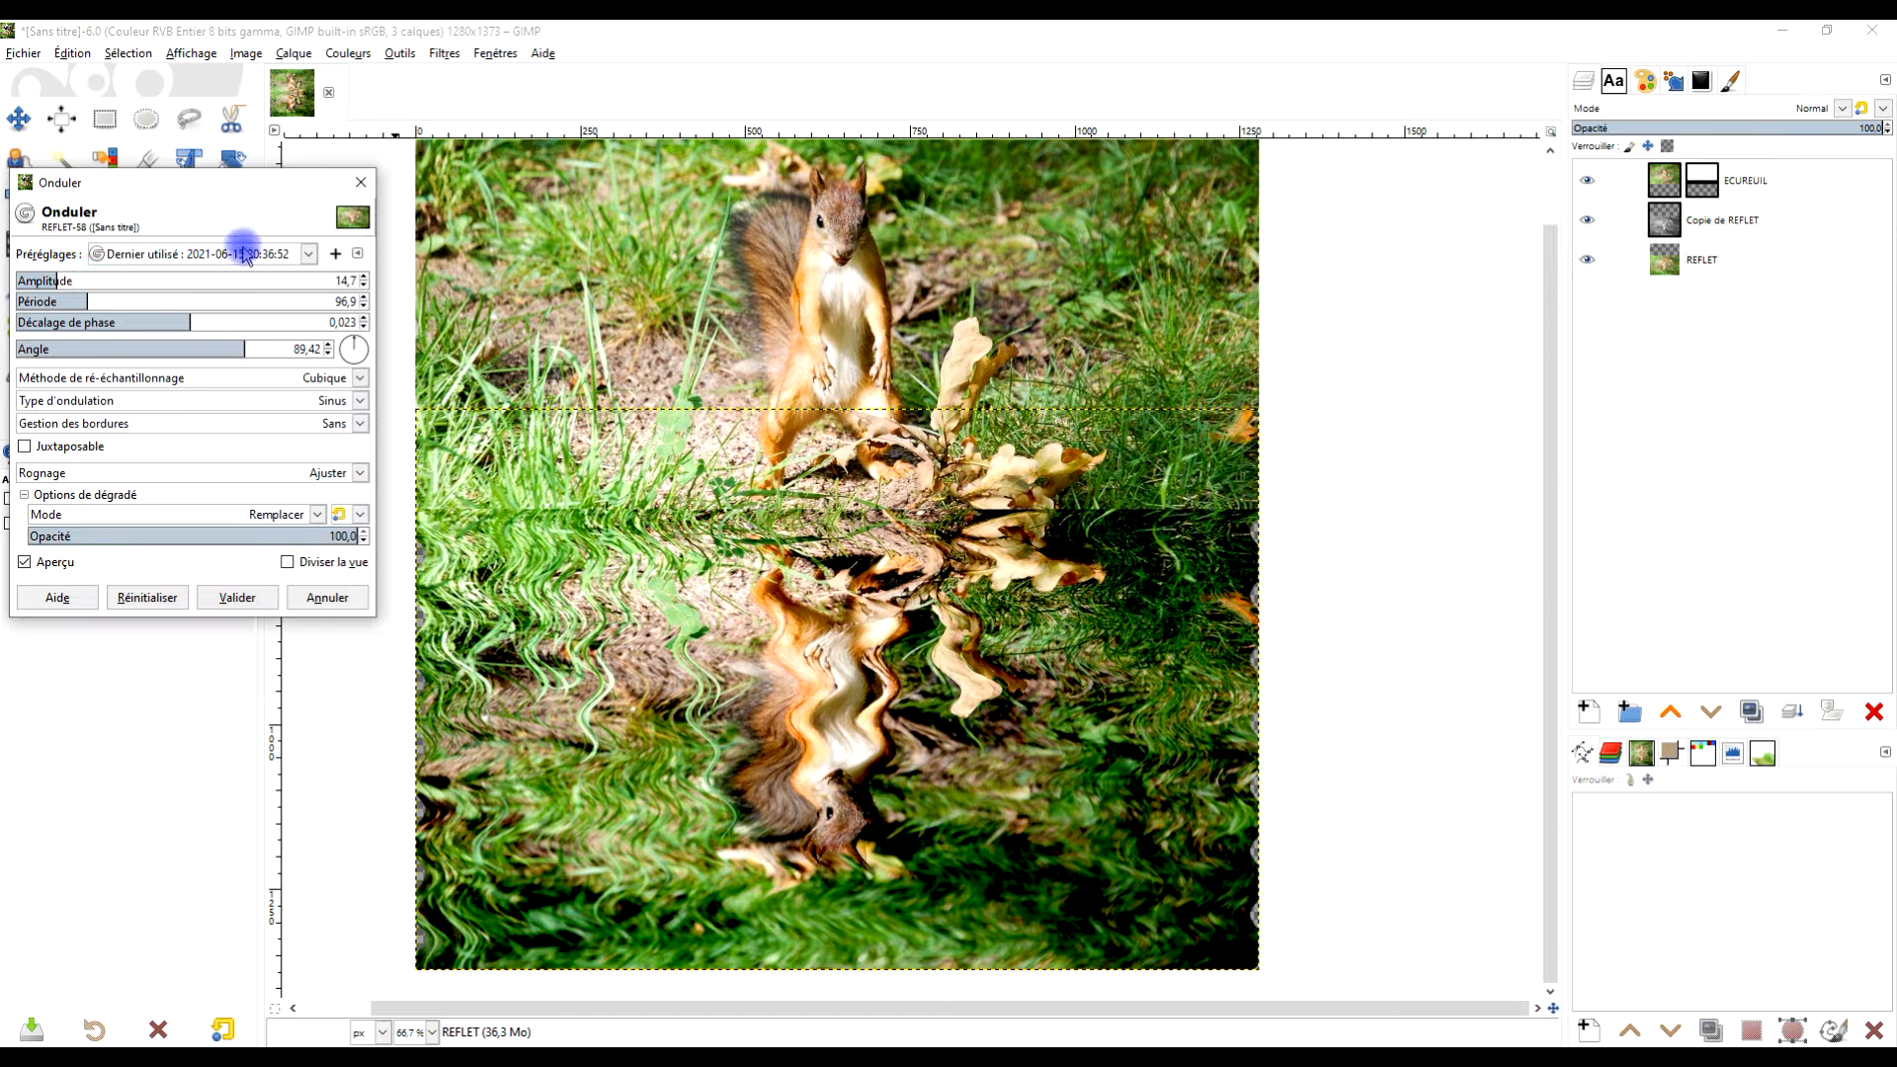
click(243, 254)
click(230, 301)
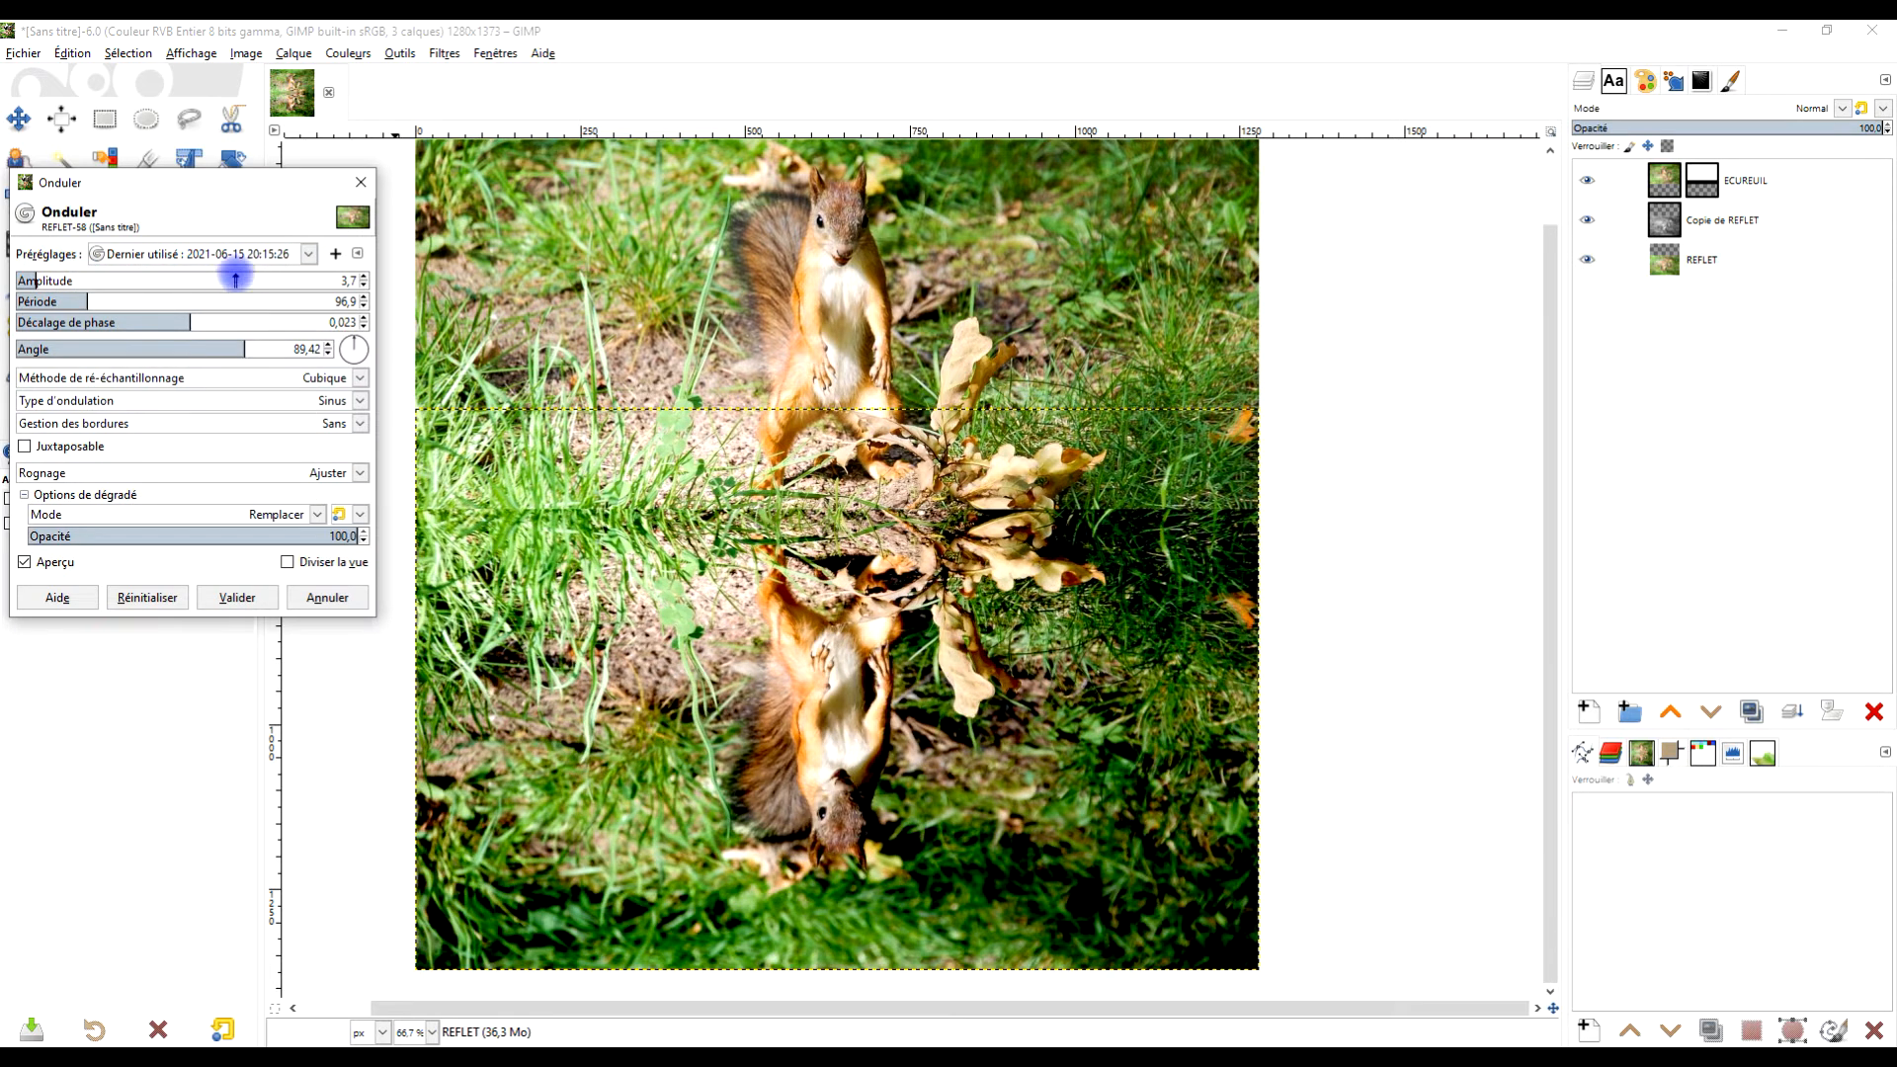
Compare the ripple with its preview off and on, reduce the amplitude to 1,6, and apply the Onduler filter.
click(25, 562)
click(34, 565)
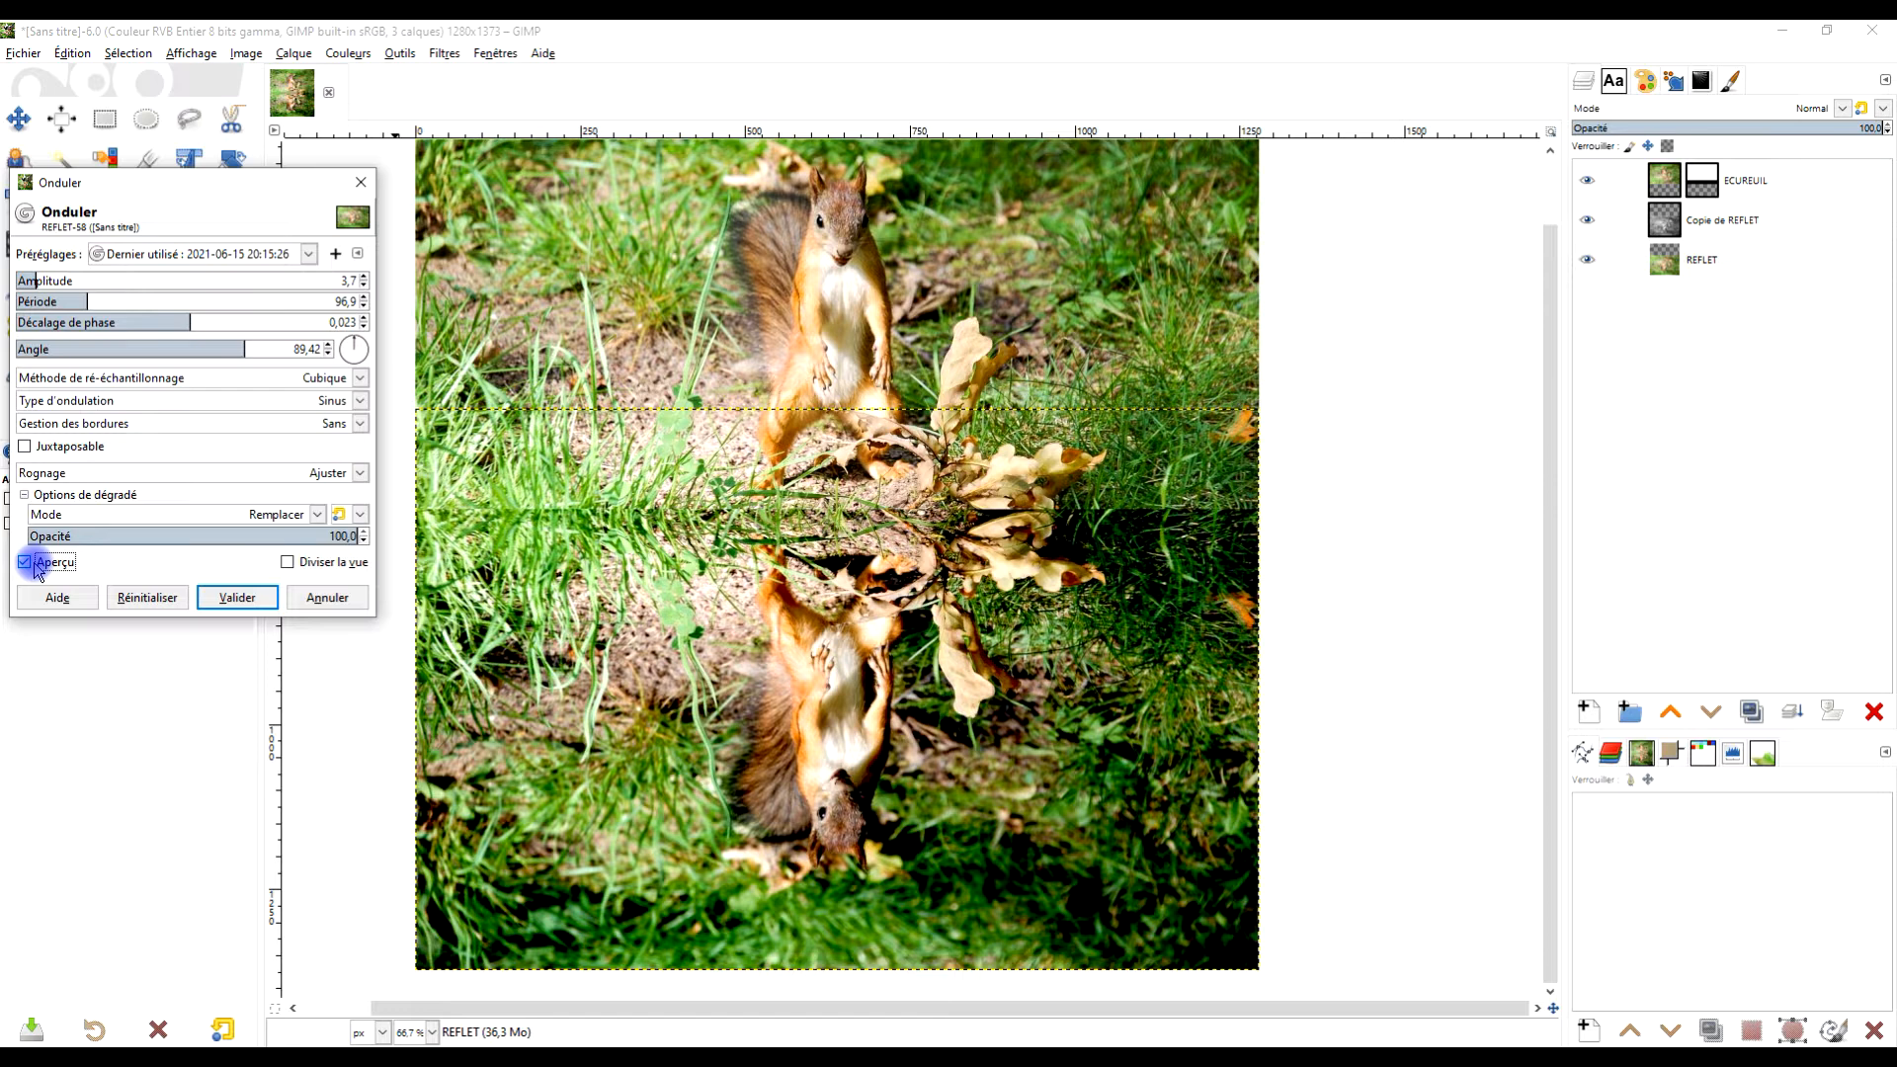
click(26, 562)
click(26, 562)
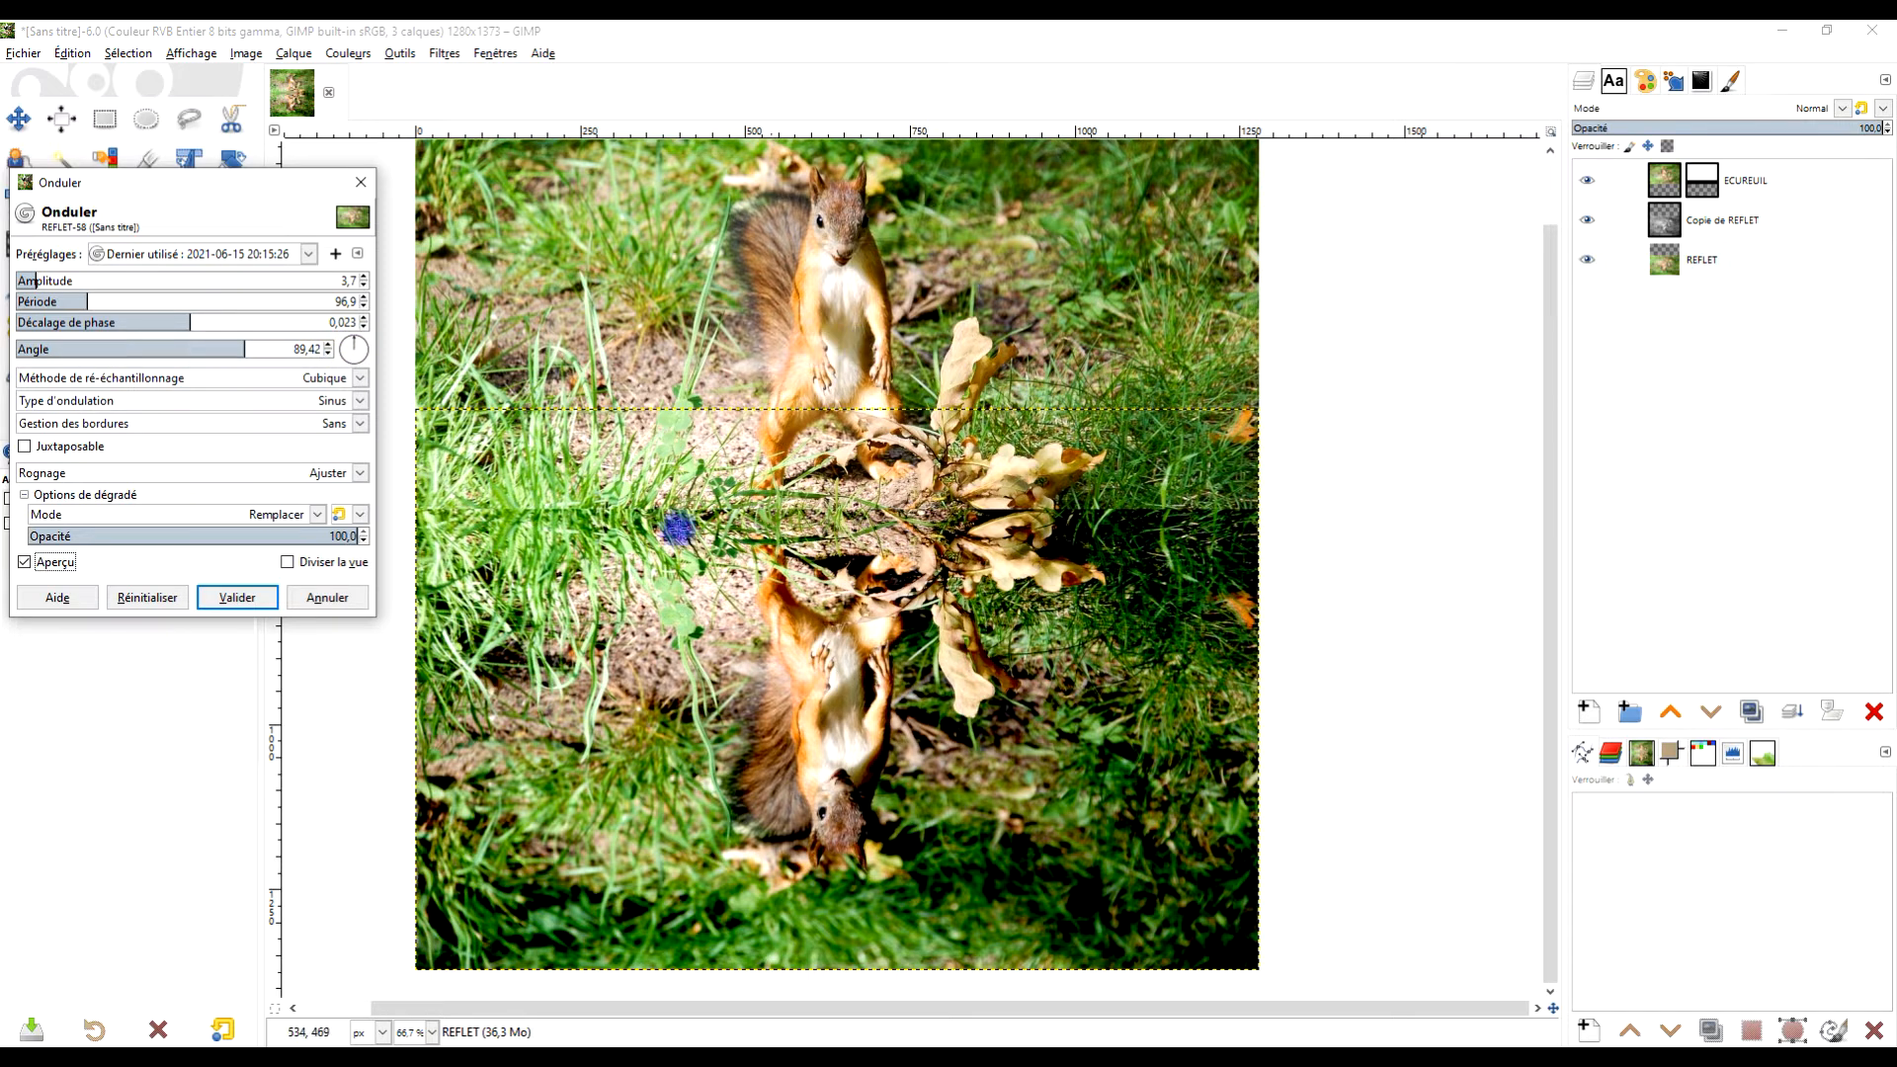
drag(34, 279, 28, 279)
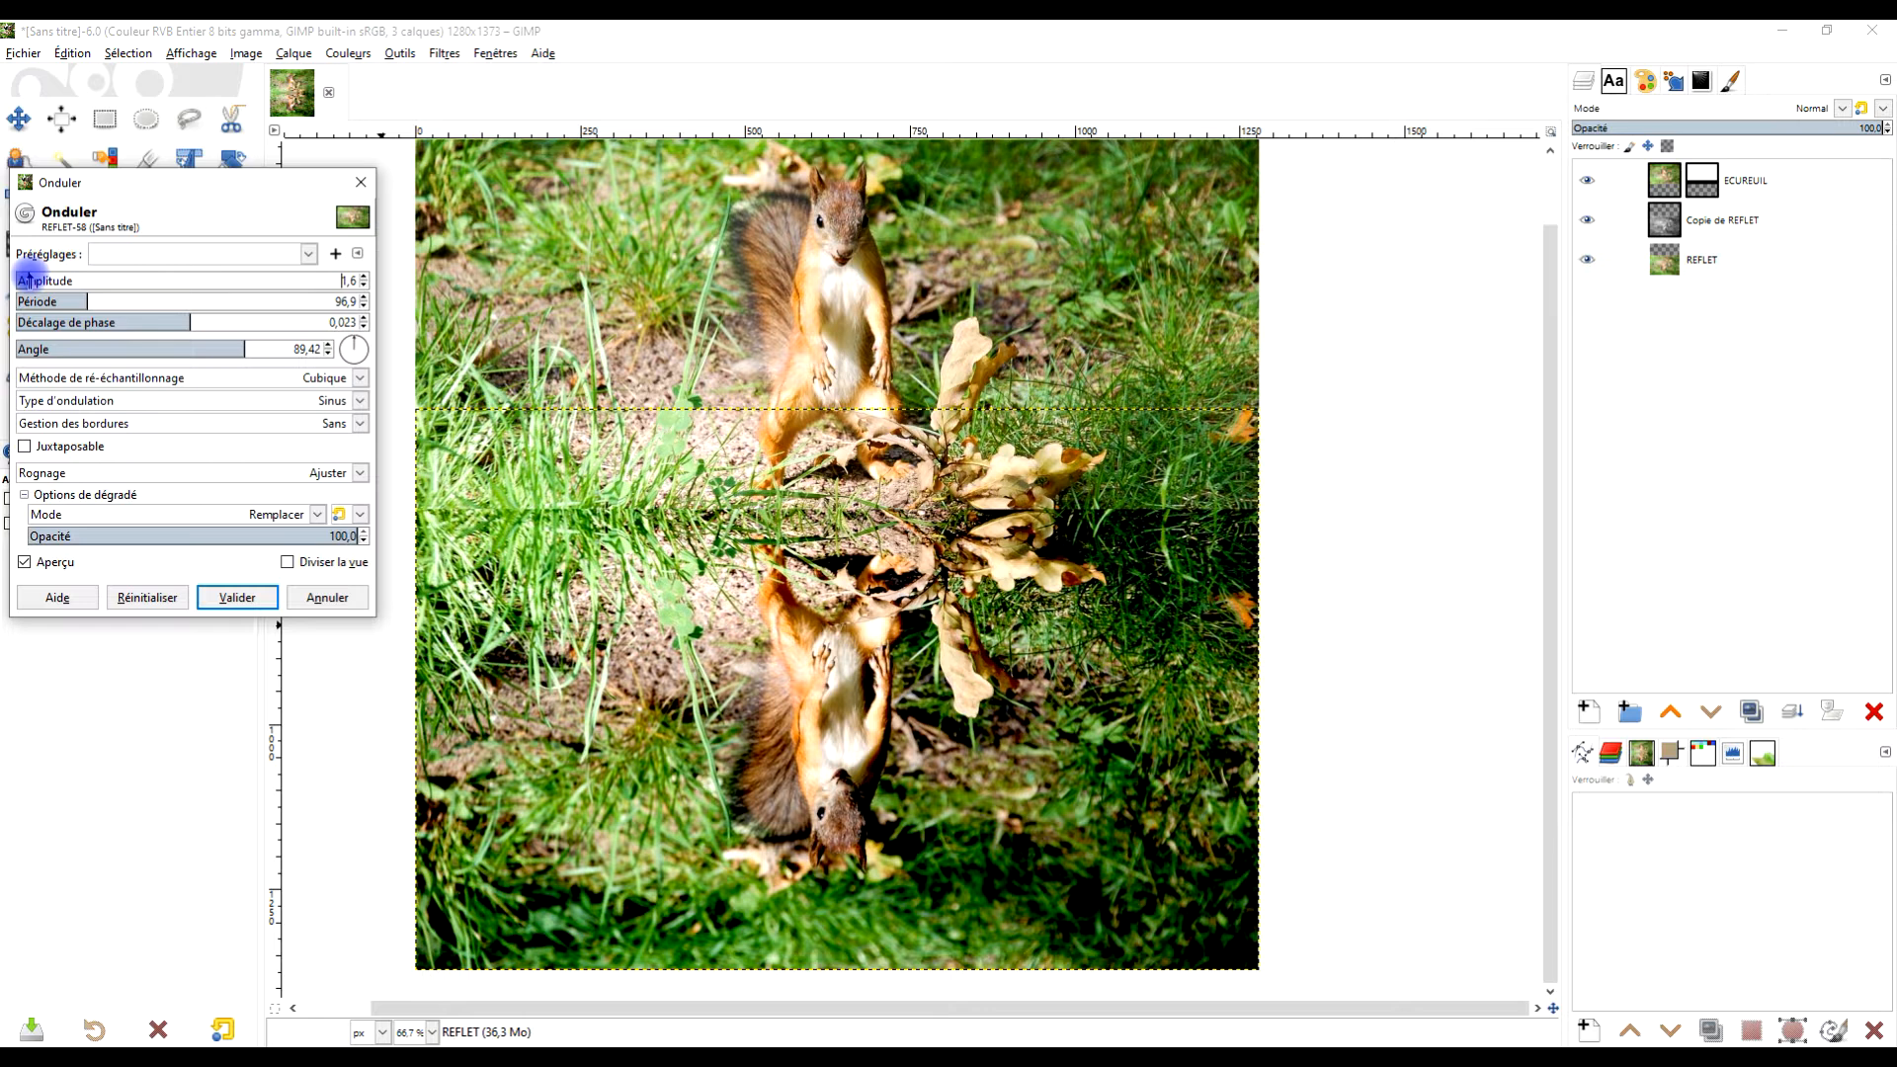
click(267, 600)
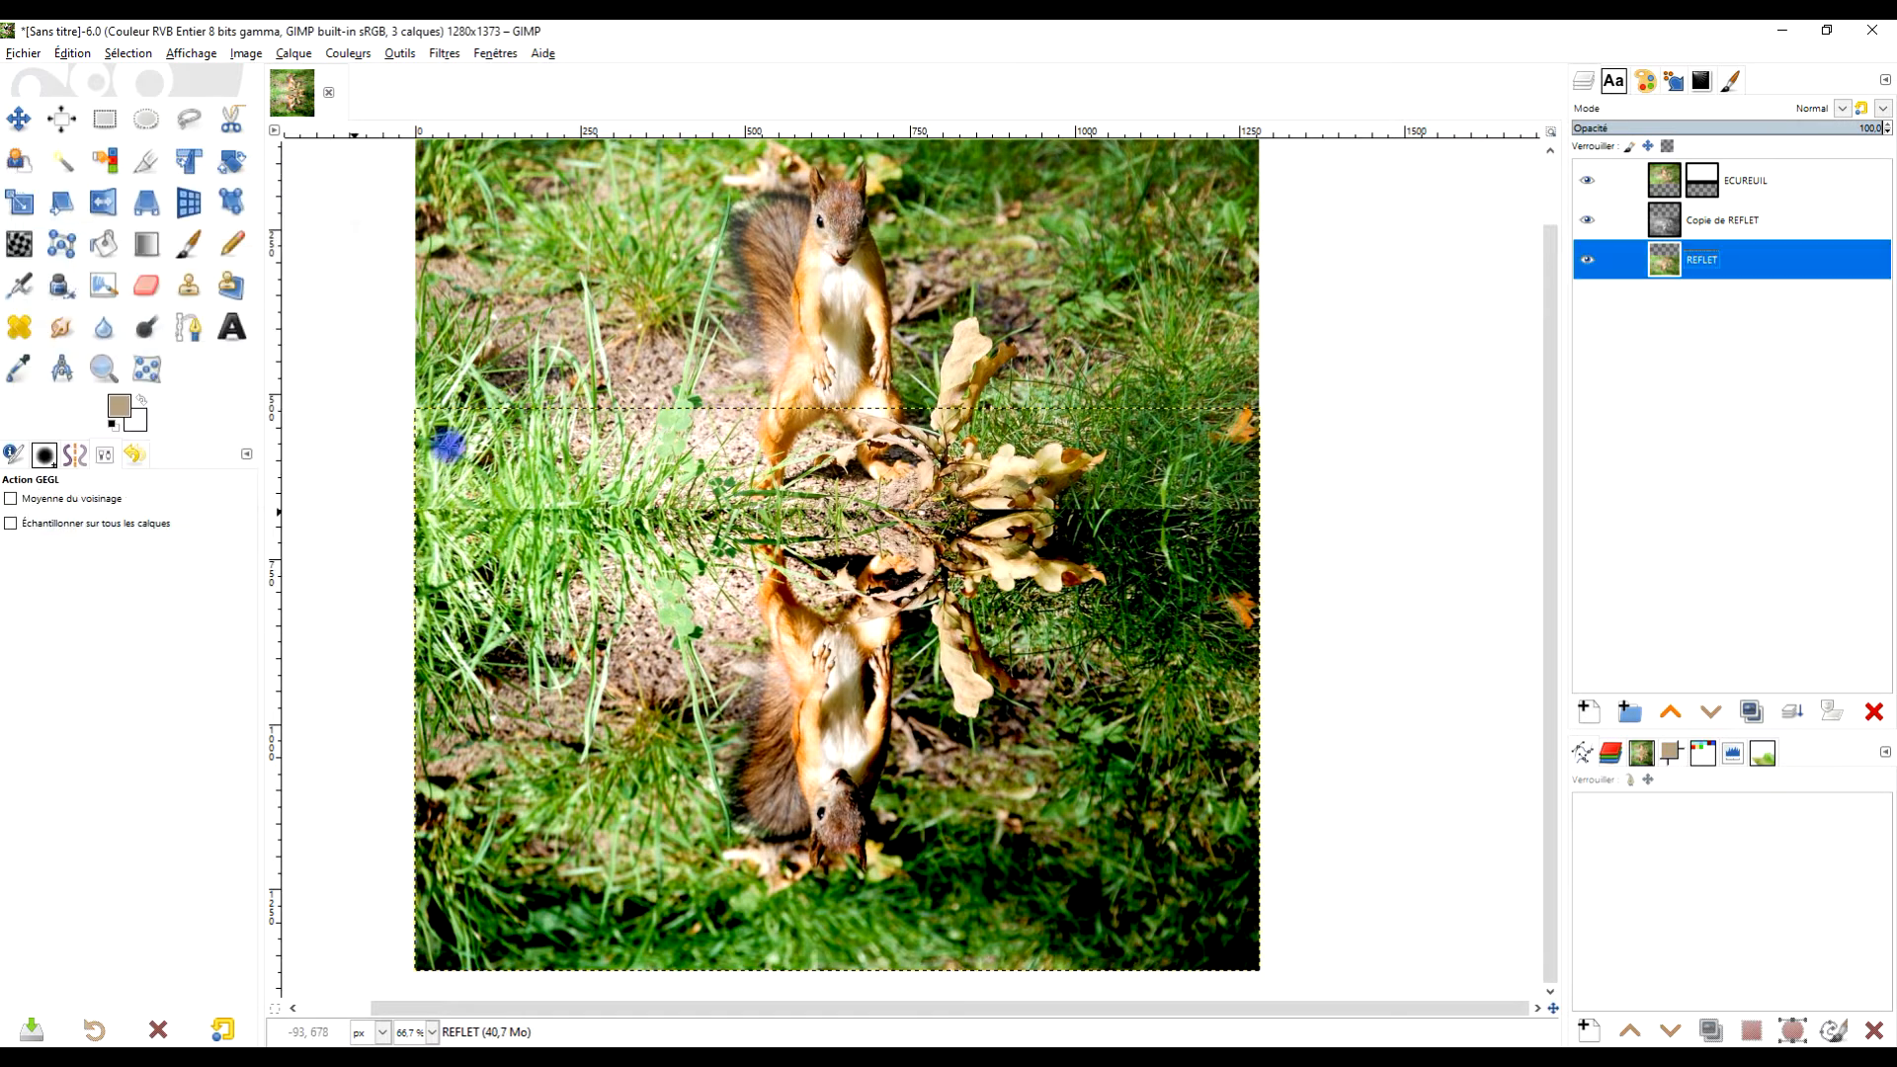
Reduce the Copie de REFLET layer's opacity to 32,7.
click(1766, 225)
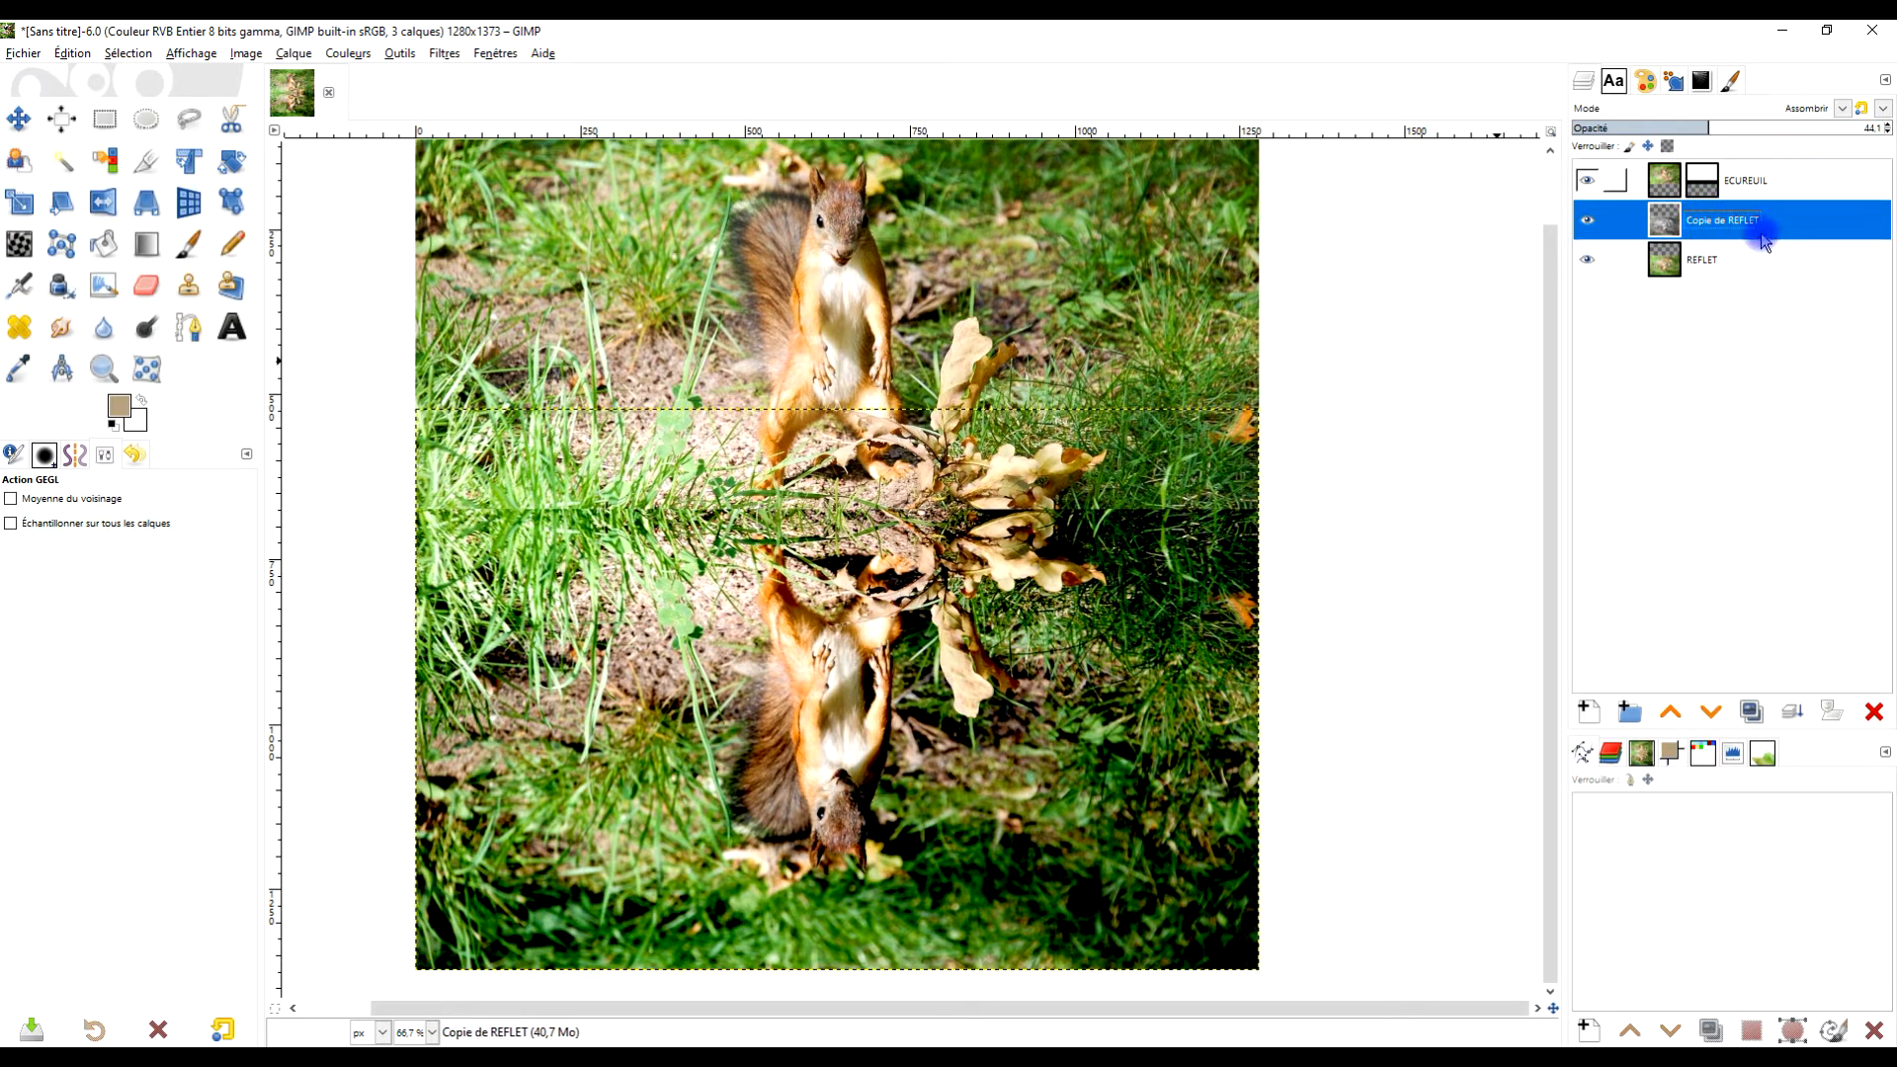
drag(1712, 125, 1672, 128)
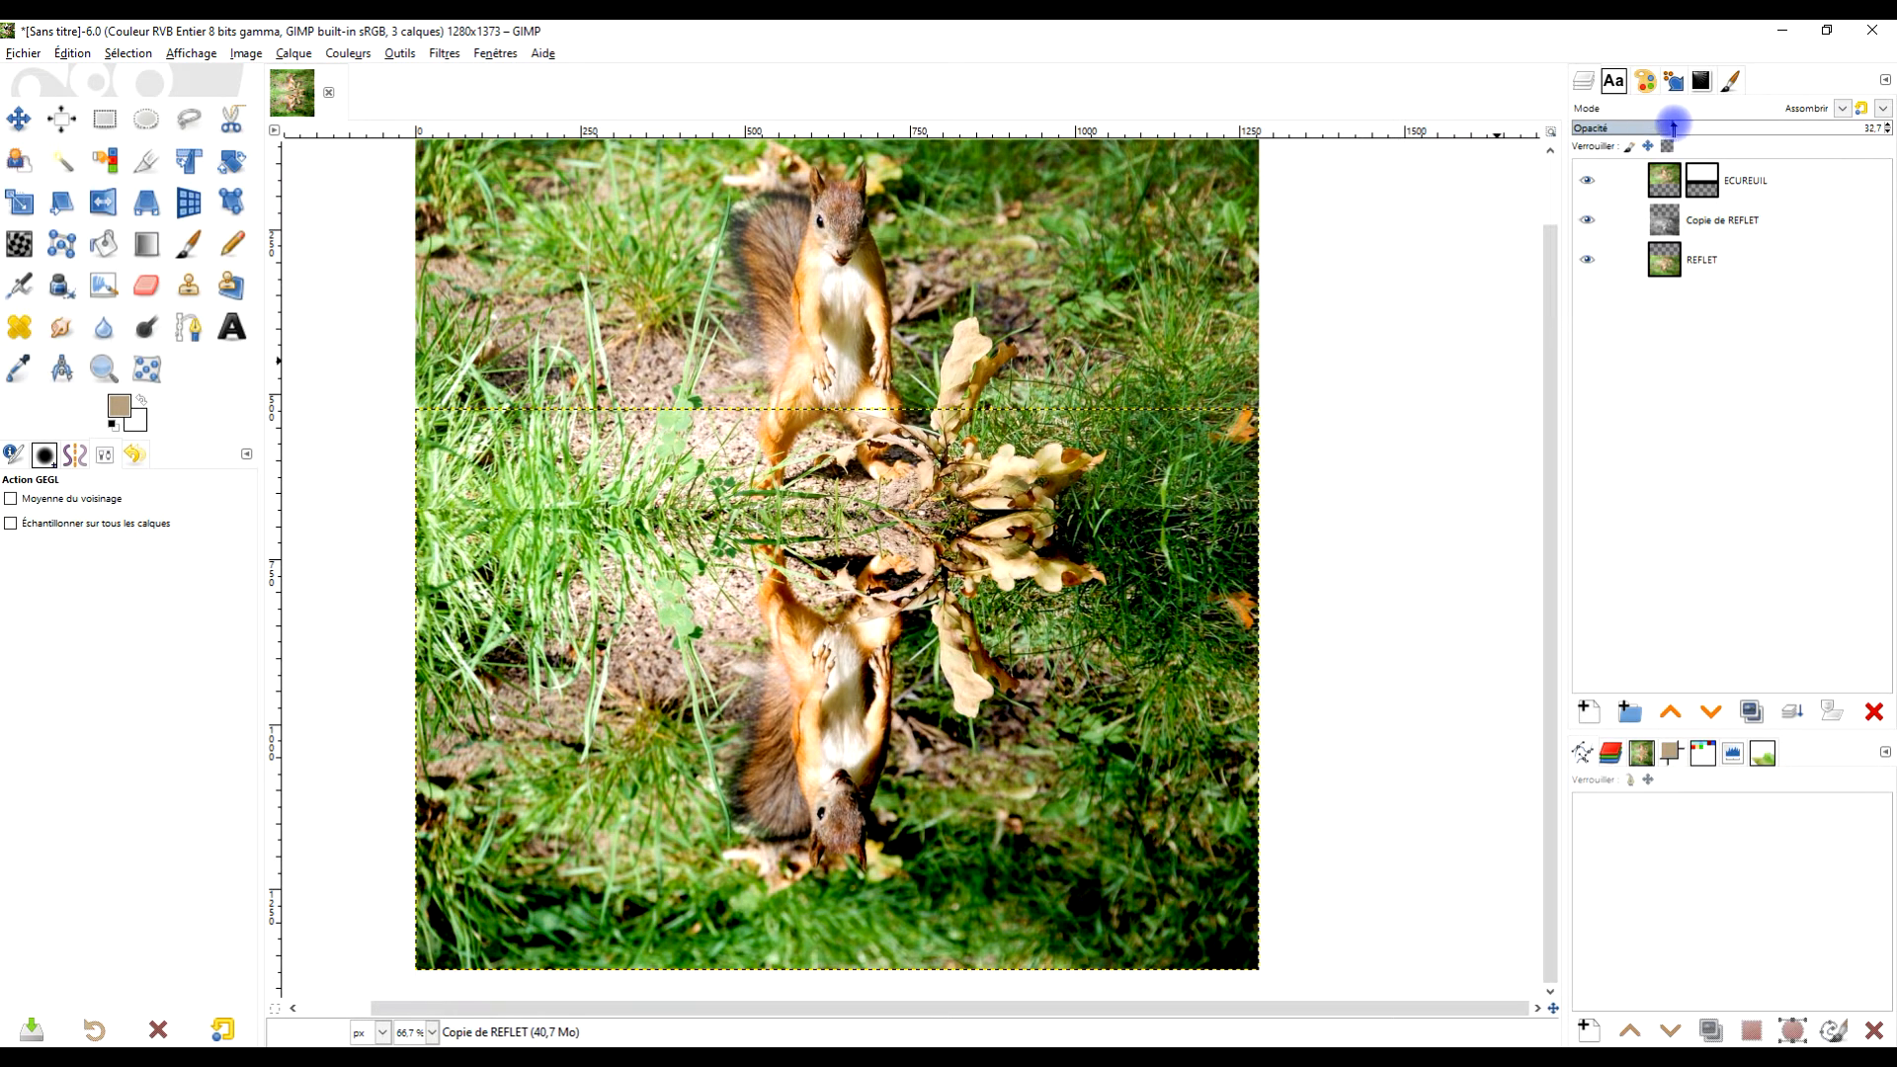
mouse_move(1343, 549)
mouse_down()
mouse_move(1313, 546)
mouse_move(1314, 566)
mouse_up()
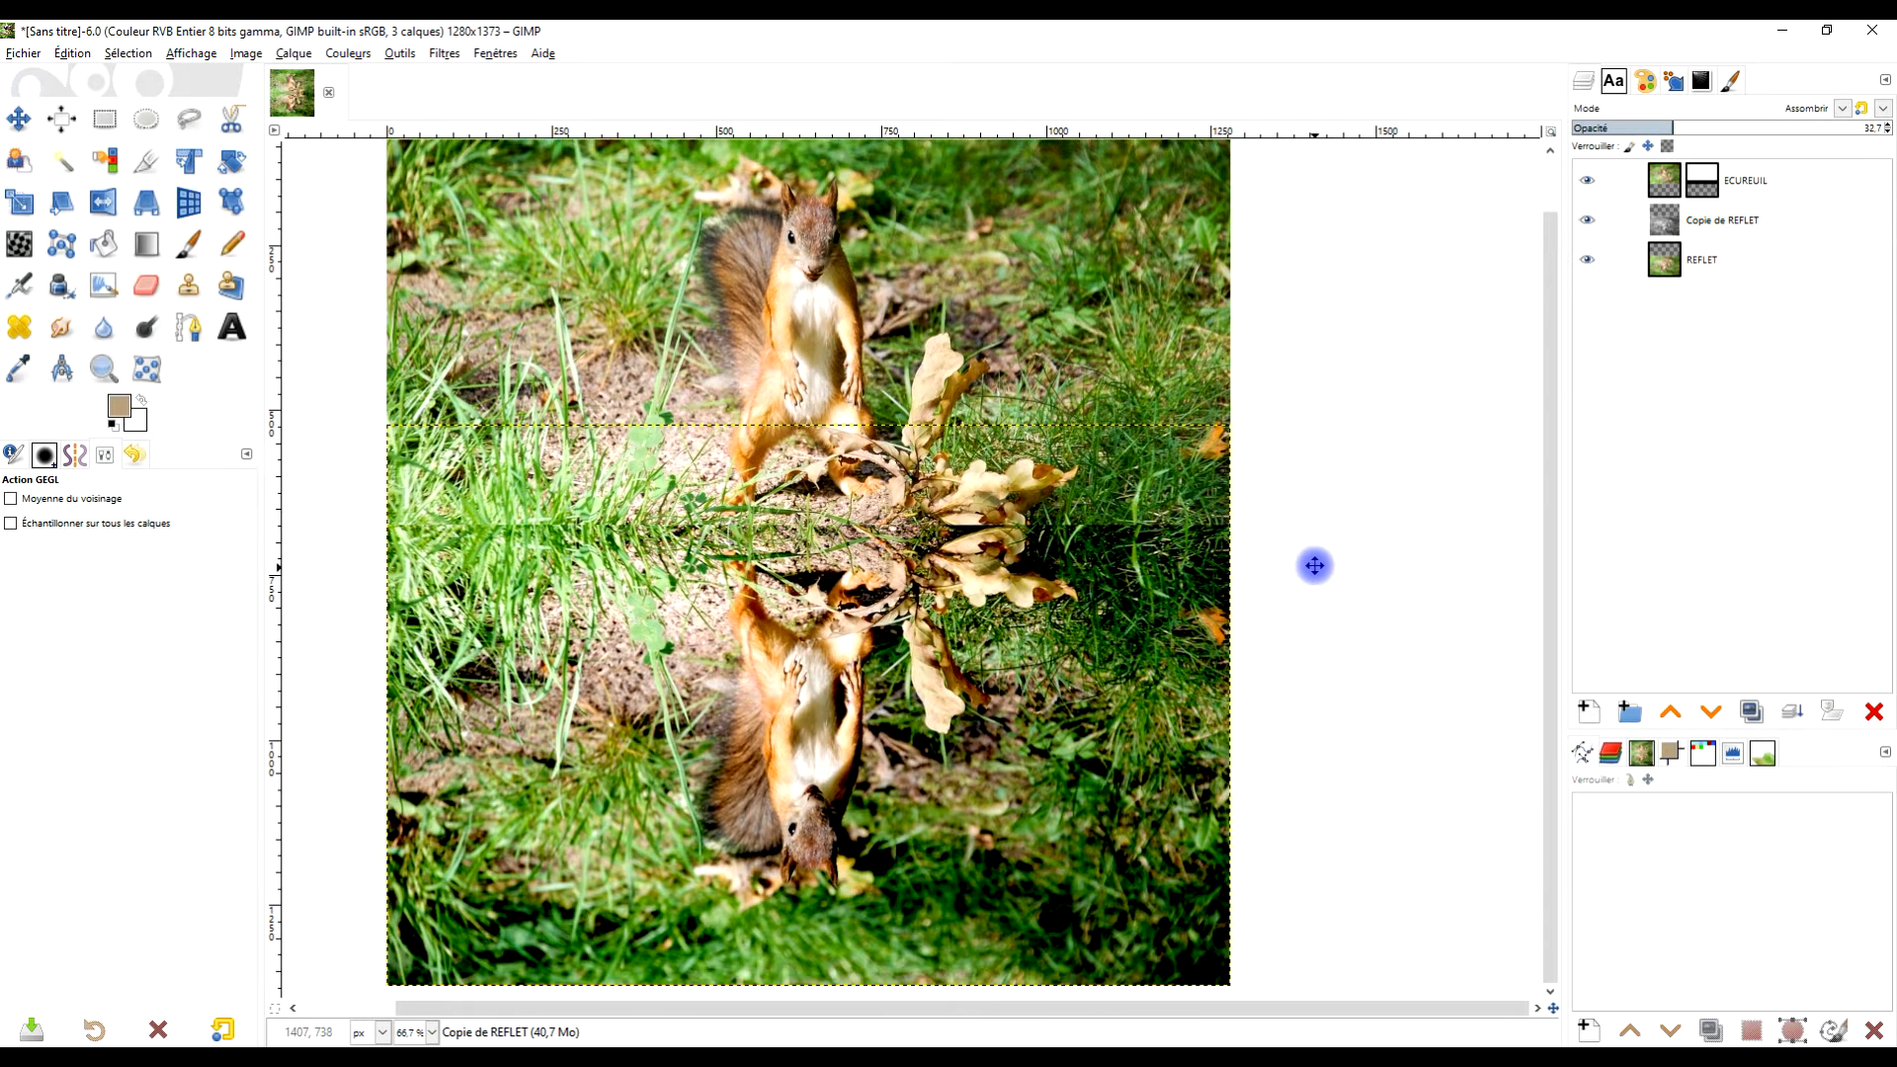
drag(1398, 472, 1405, 495)
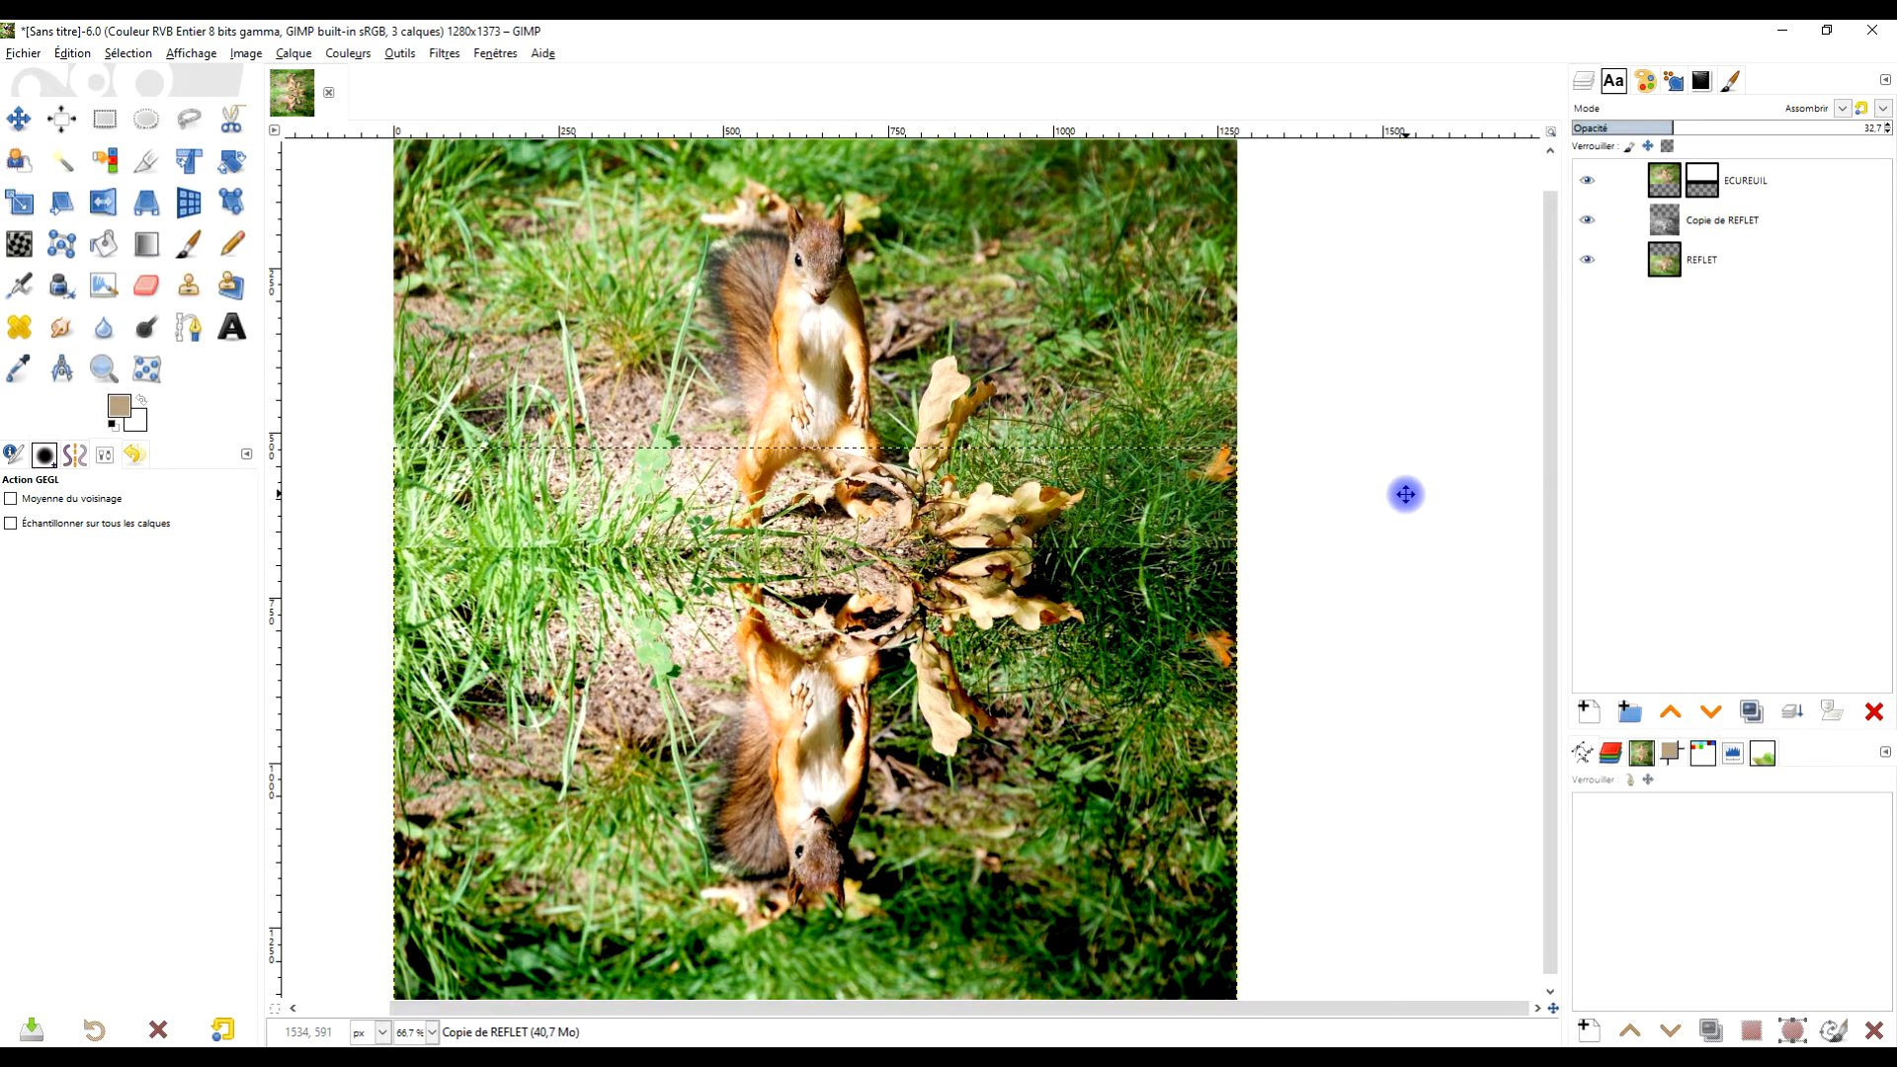
Resize the Copie de REFLET layer's boundary to the image dimensions.
right_click(1656, 223)
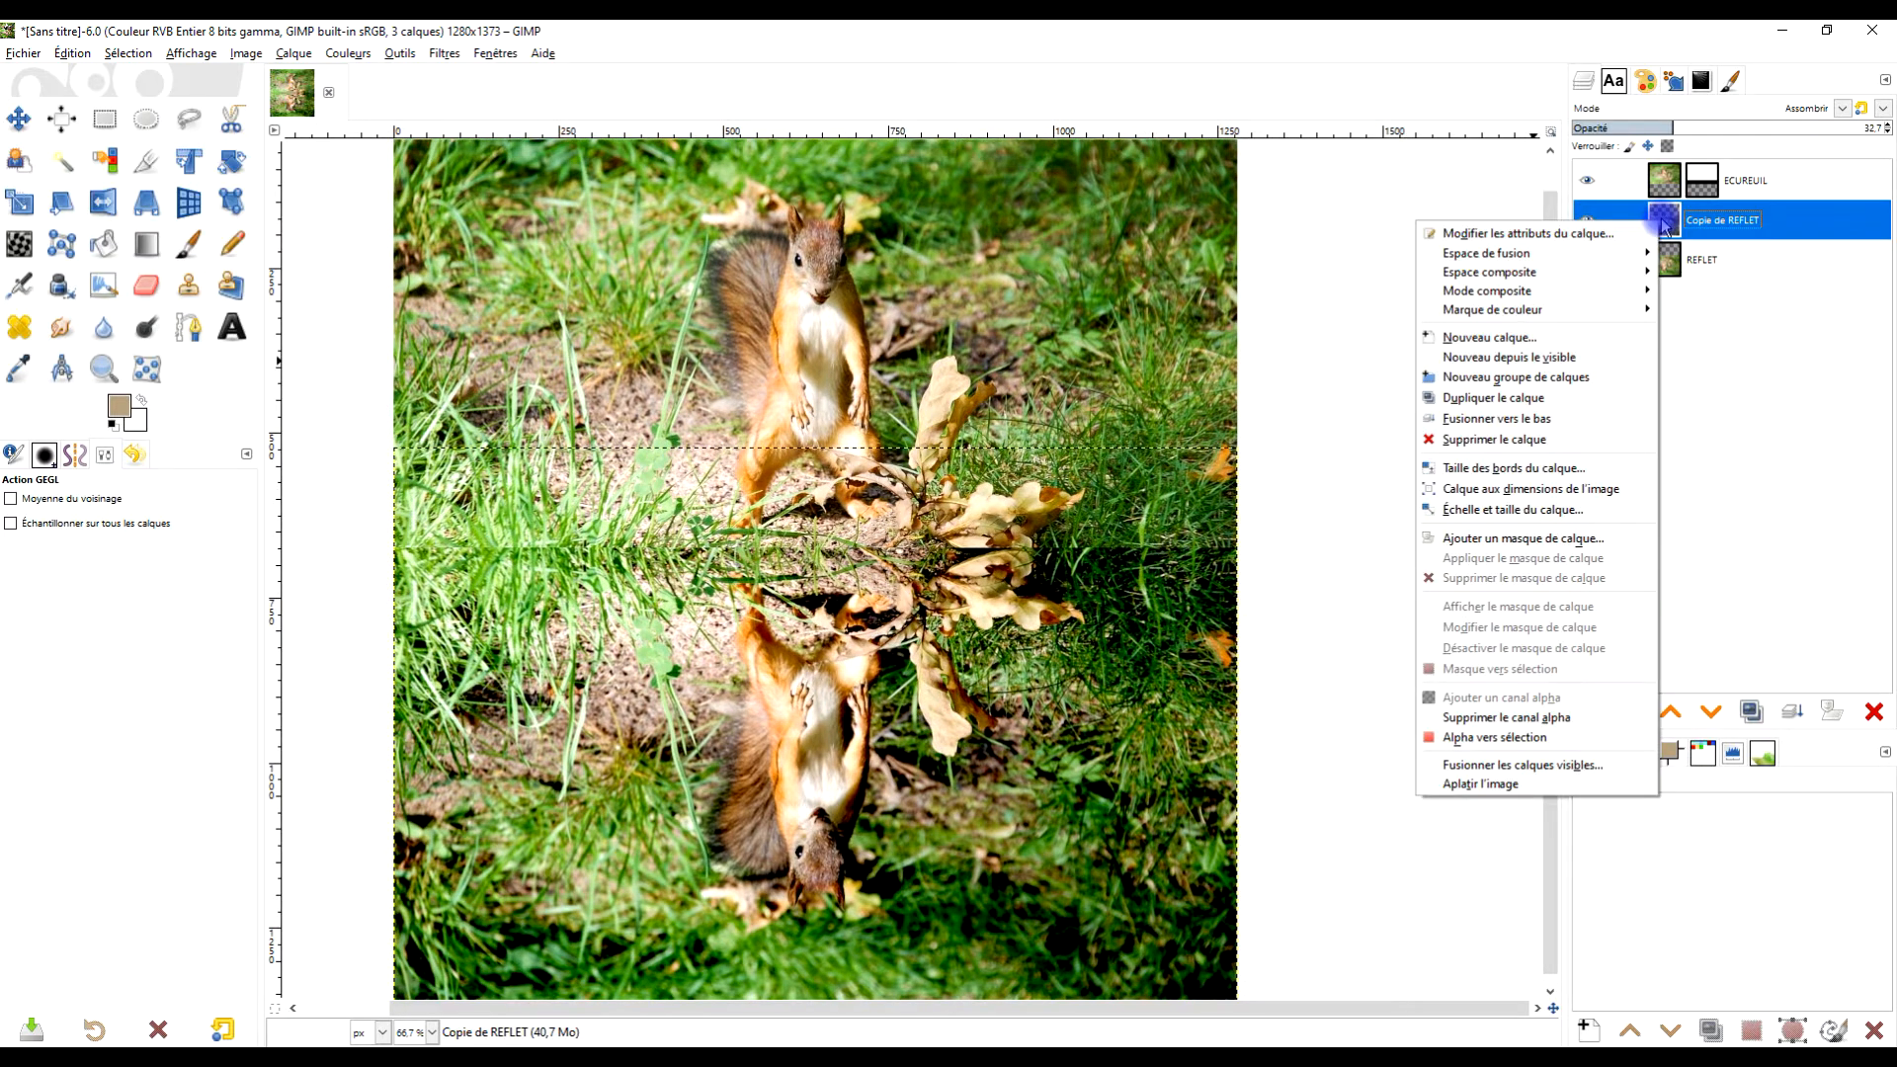
click(1553, 489)
drag(1282, 492, 1262, 589)
scroll(1302, 522, down, 1)
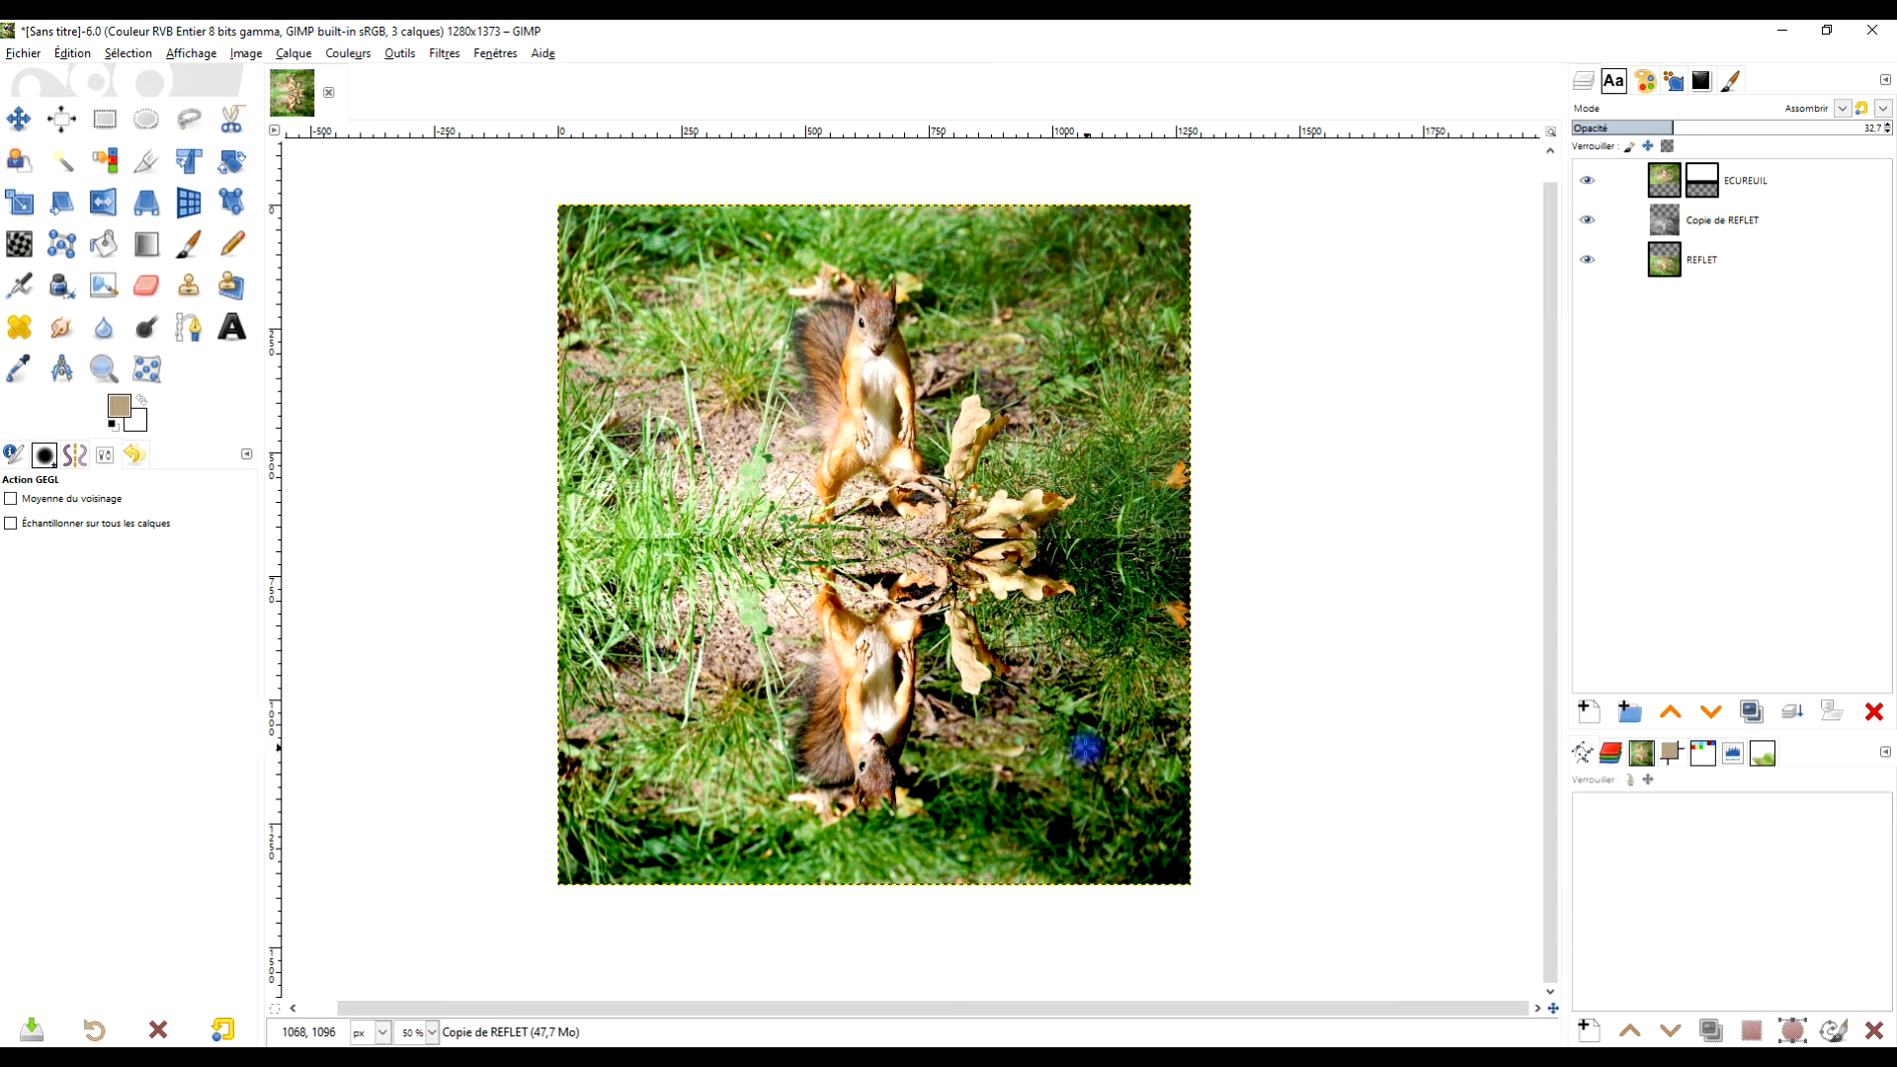
Switch to the browser, open the Pixabay frog photo at 1280×736 and copy the image.
key(alt+Tab)
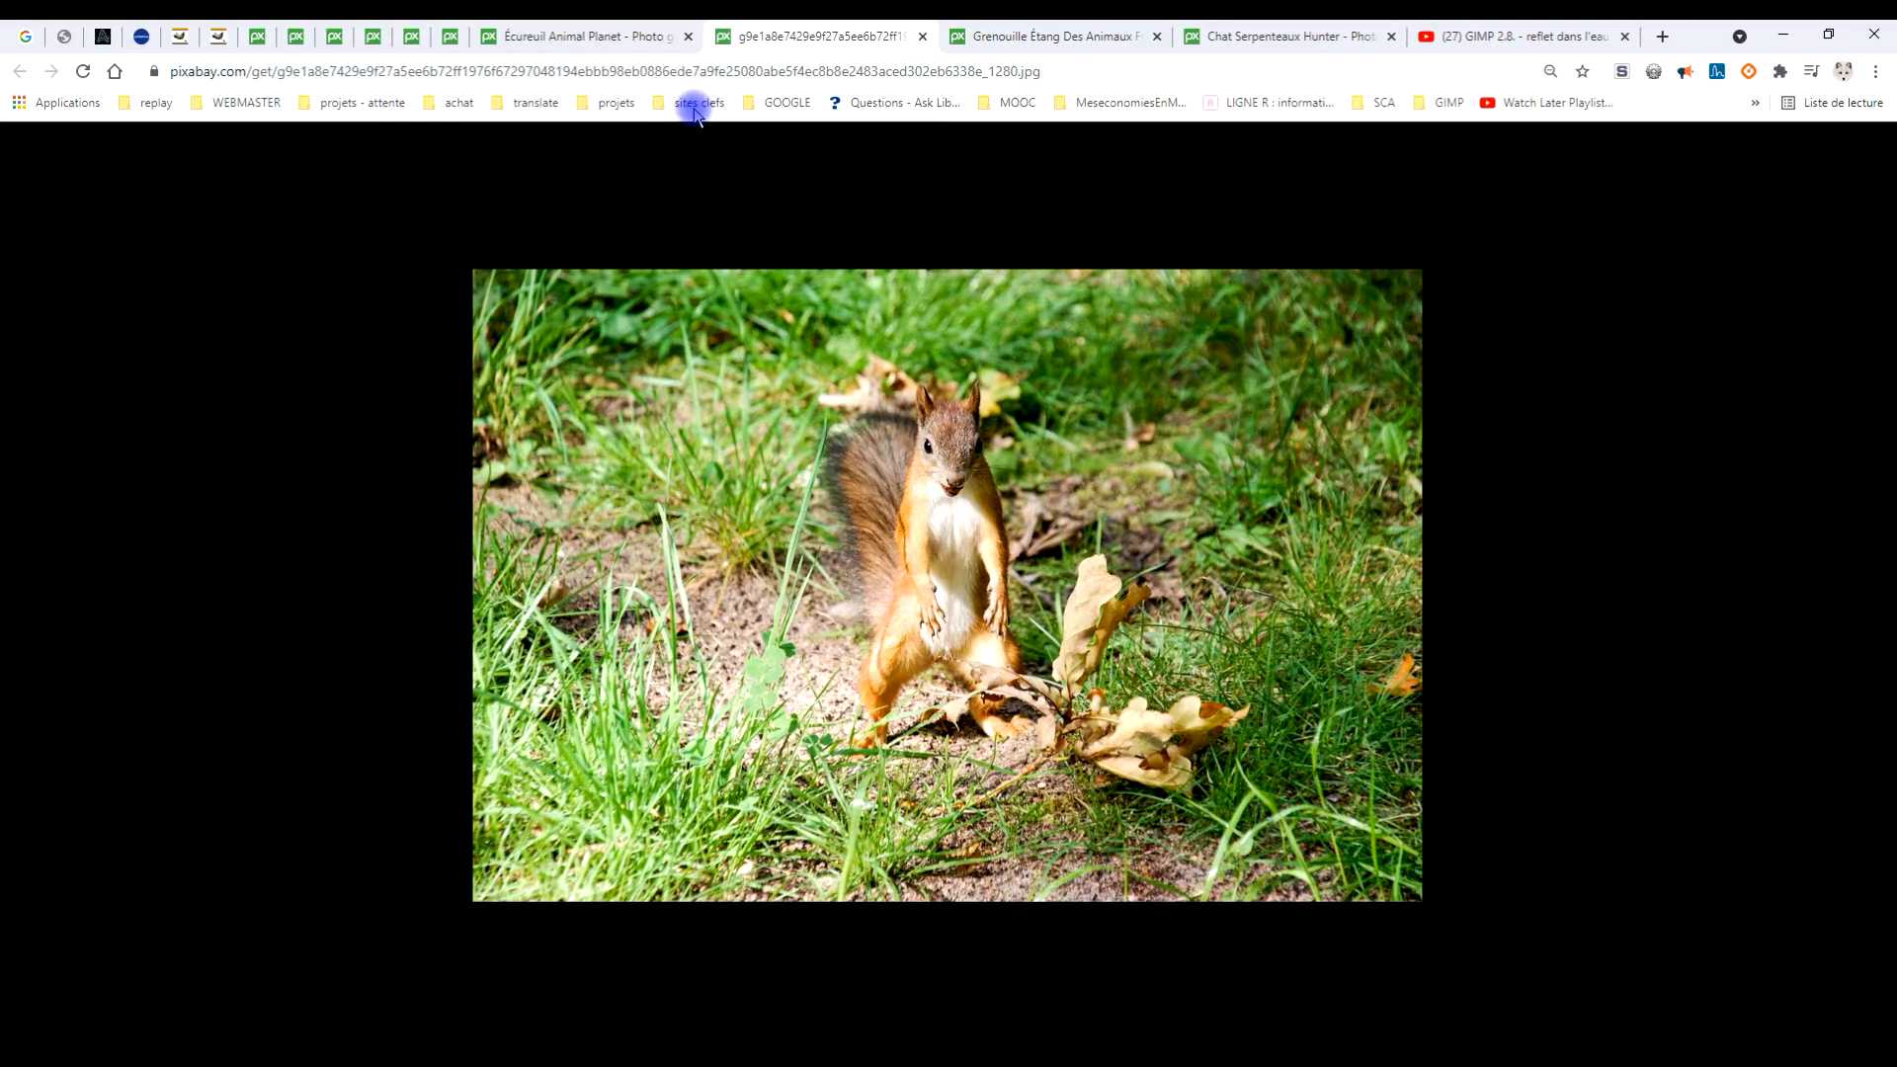
click(1024, 38)
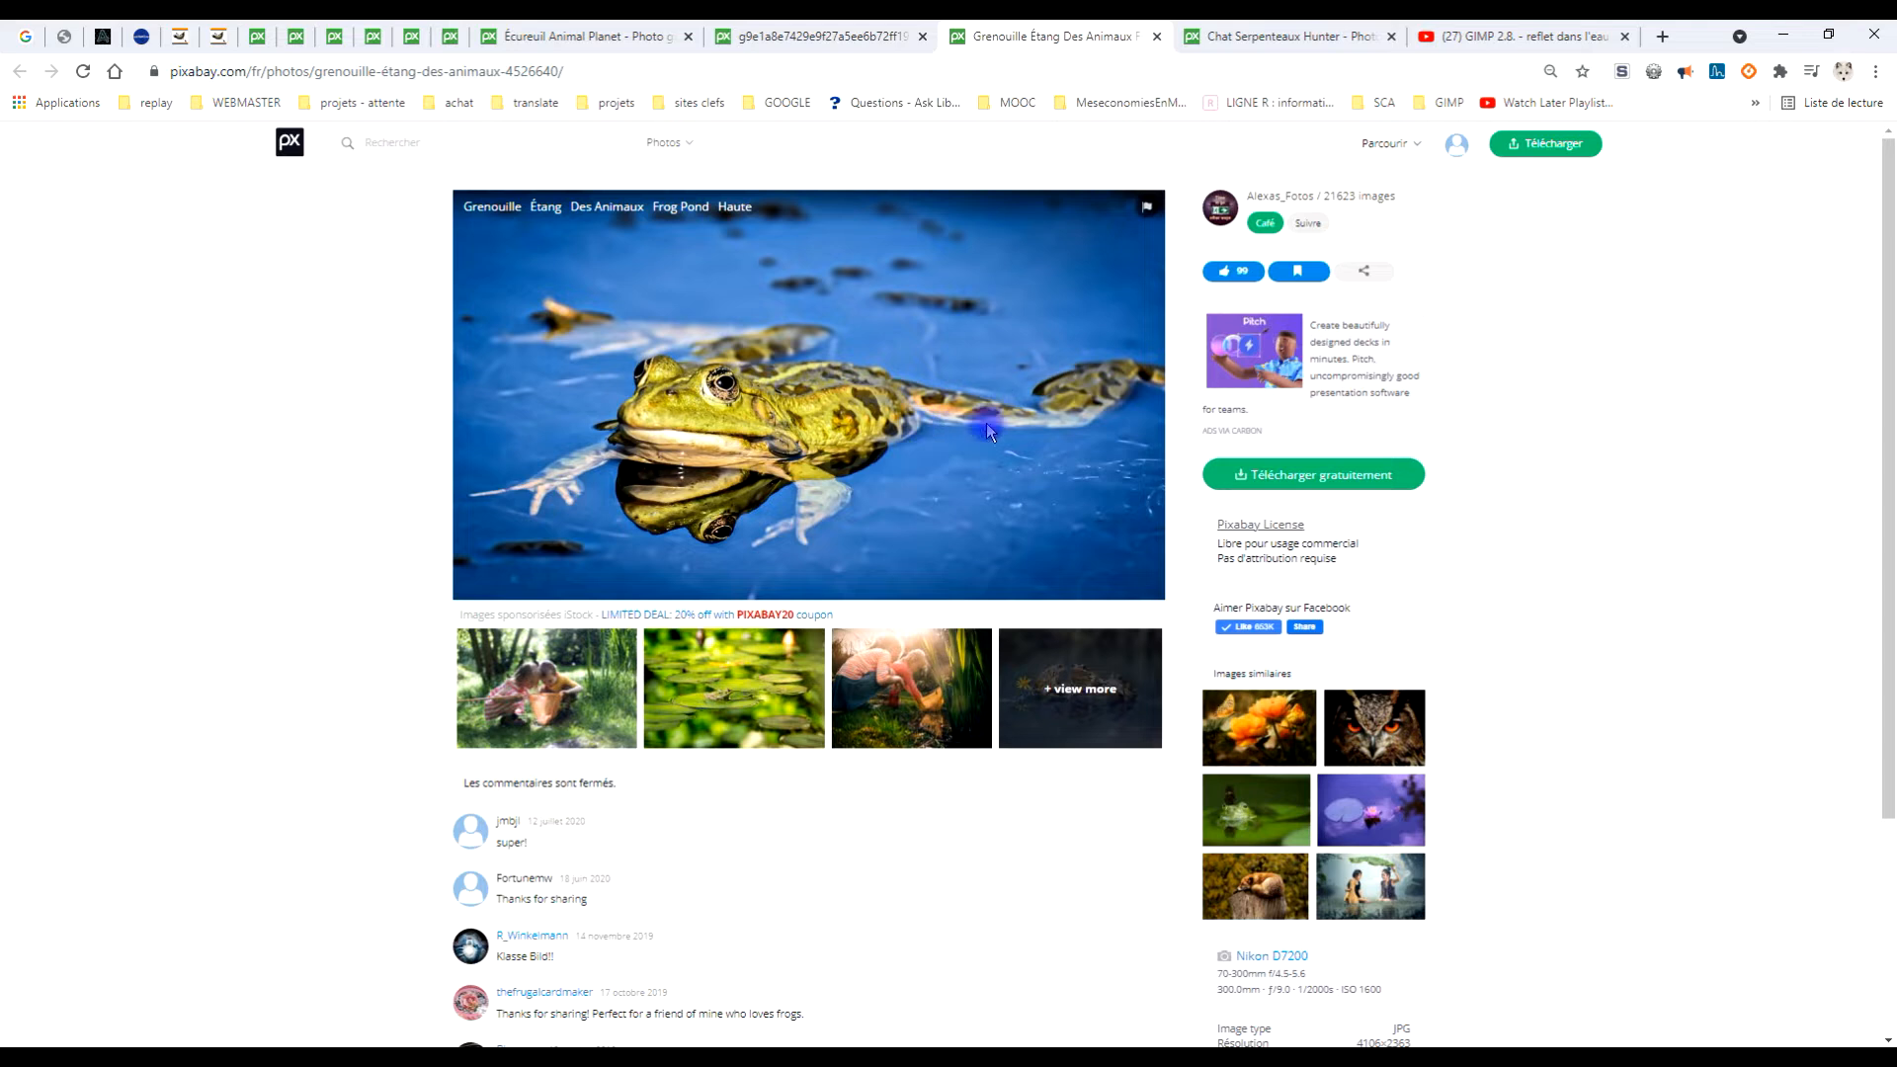
click(1279, 476)
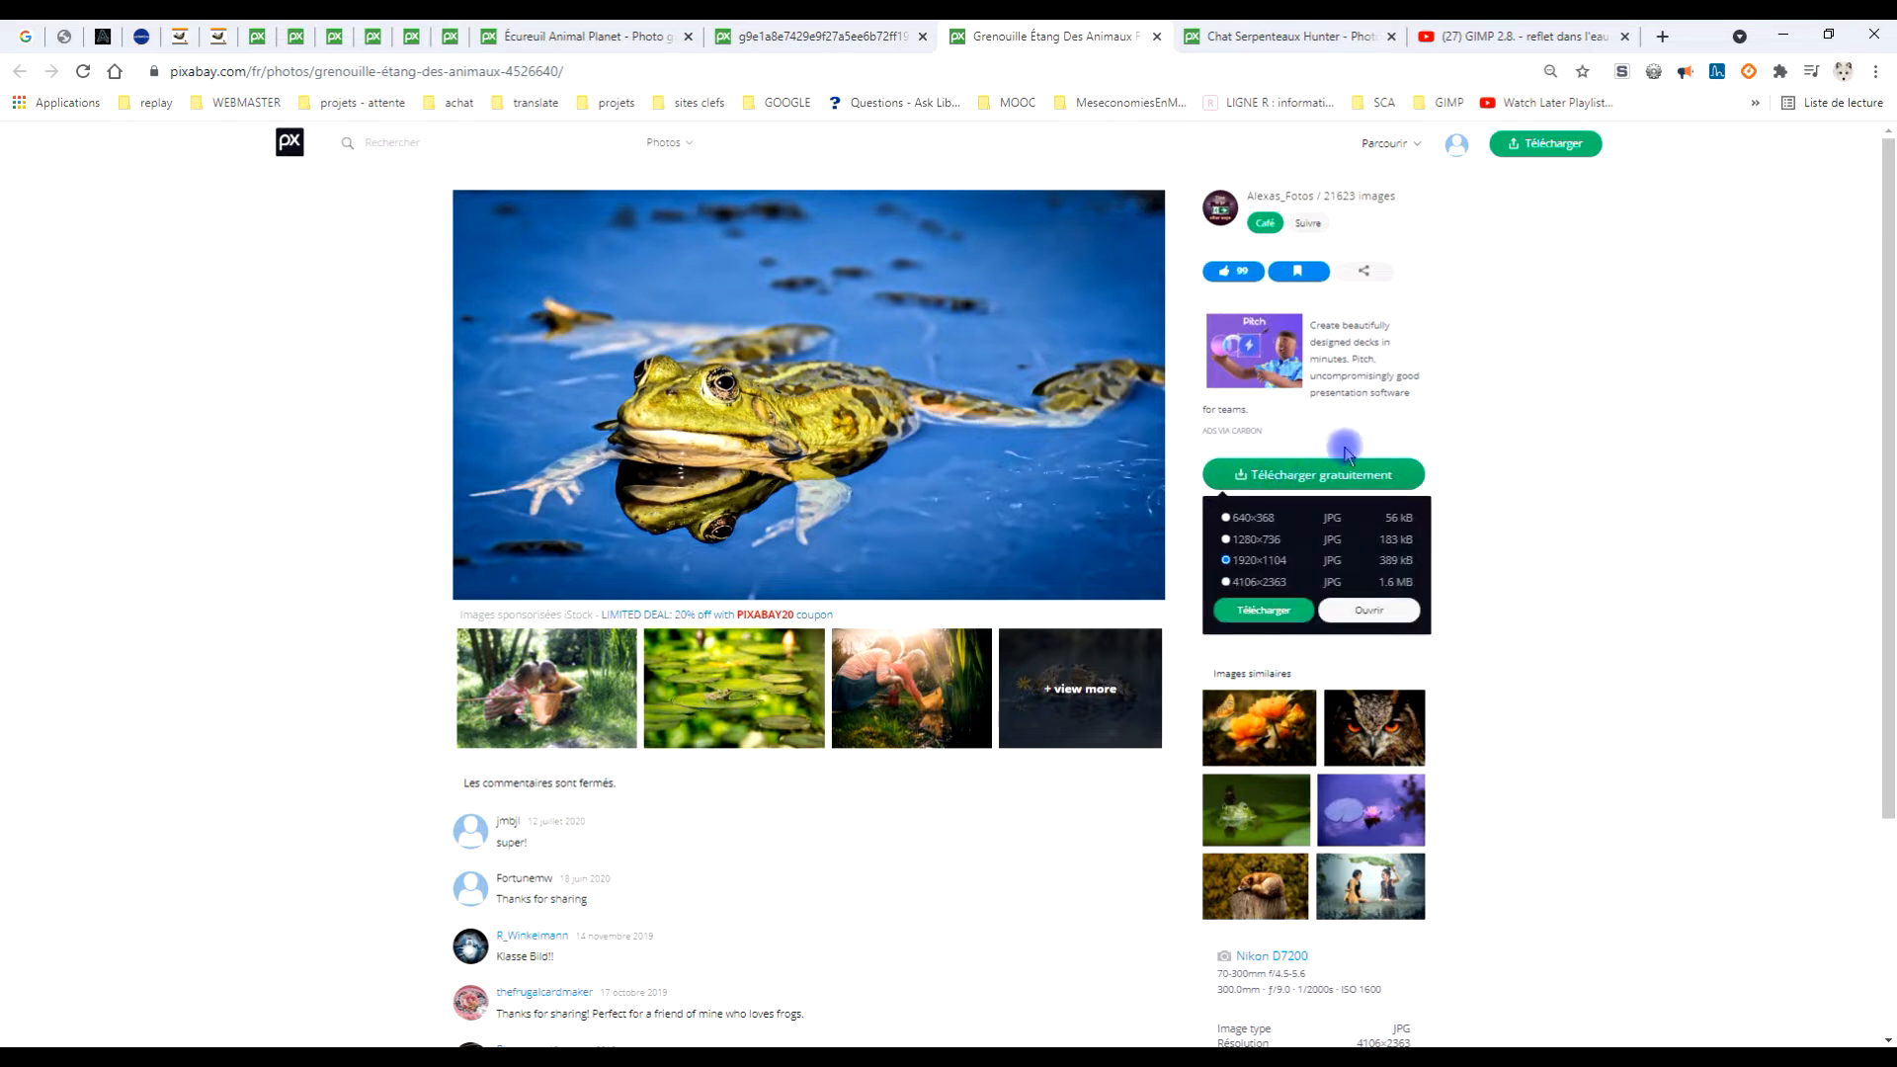
click(1231, 272)
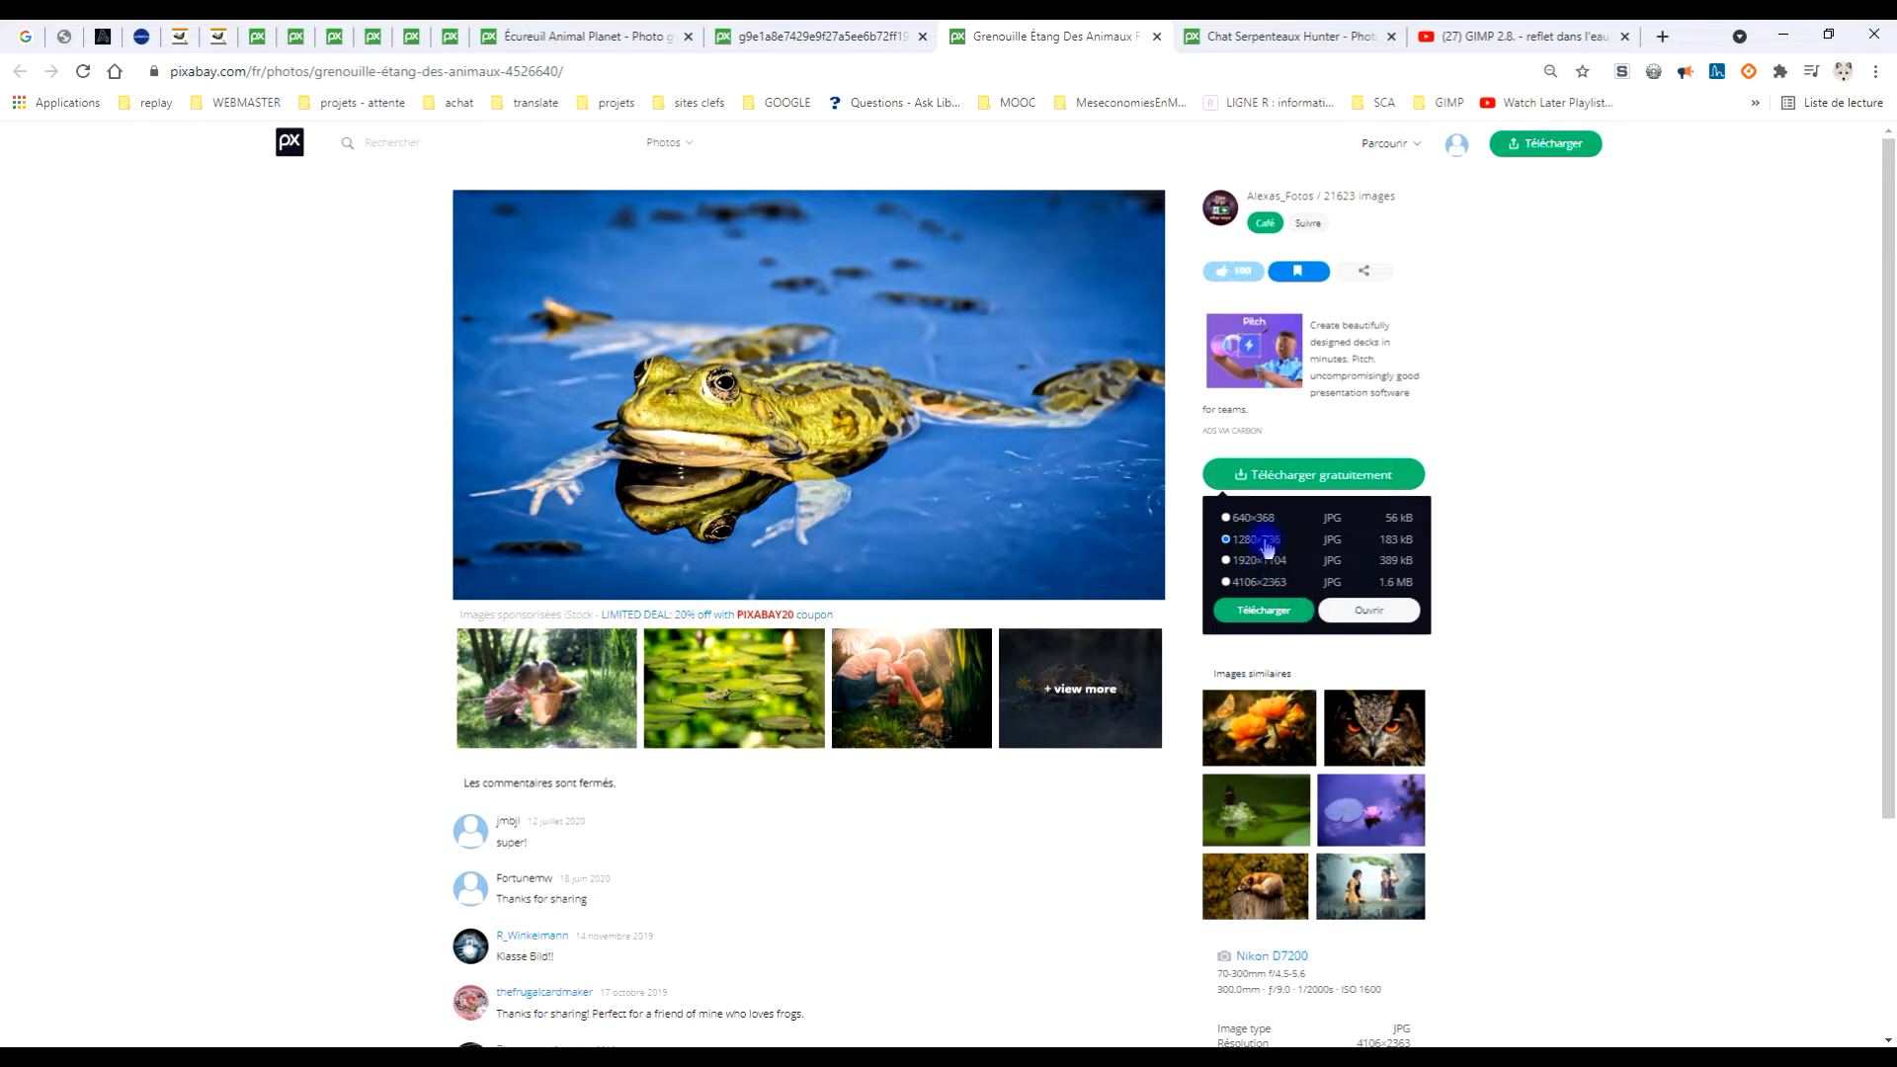
click(1382, 612)
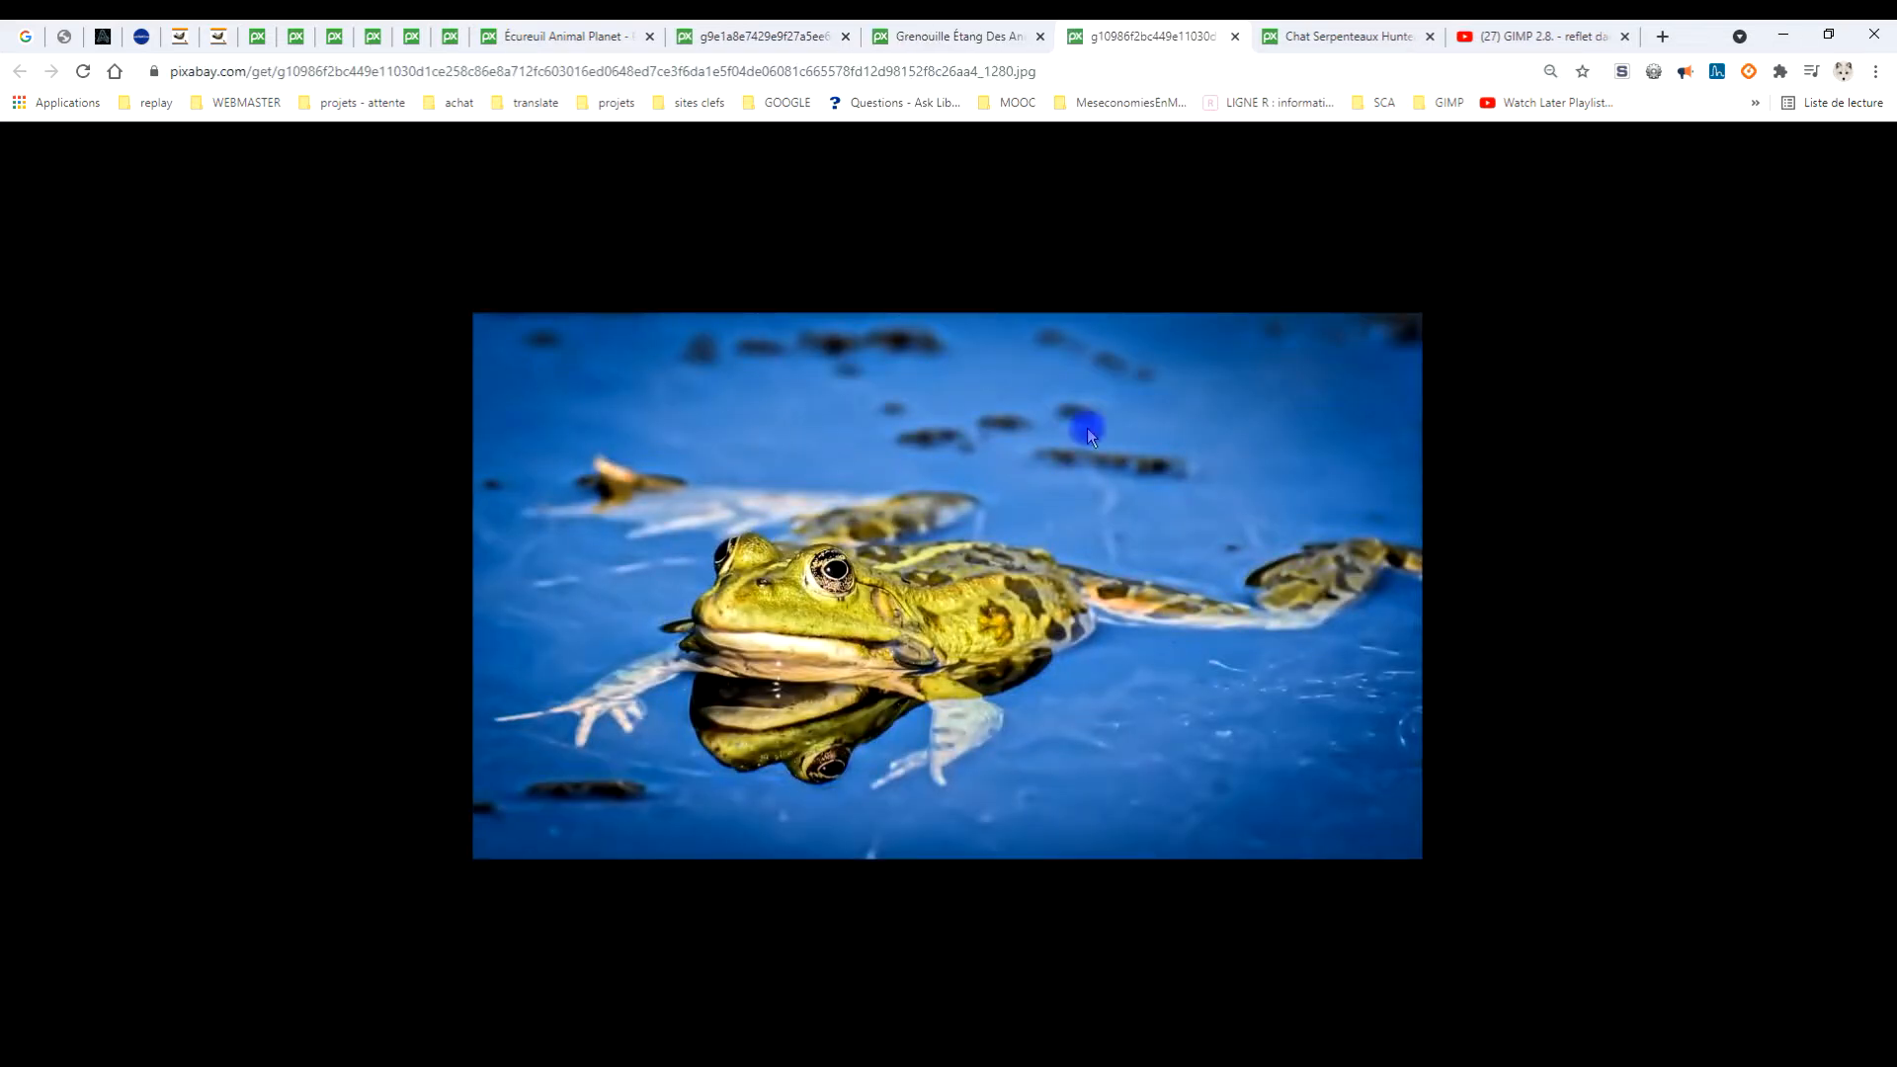
right_click(897, 454)
click(958, 510)
Return to GIMP, paste the frog photo as a new layer and raise it above the ECUREUIL layer.
click(391, 963)
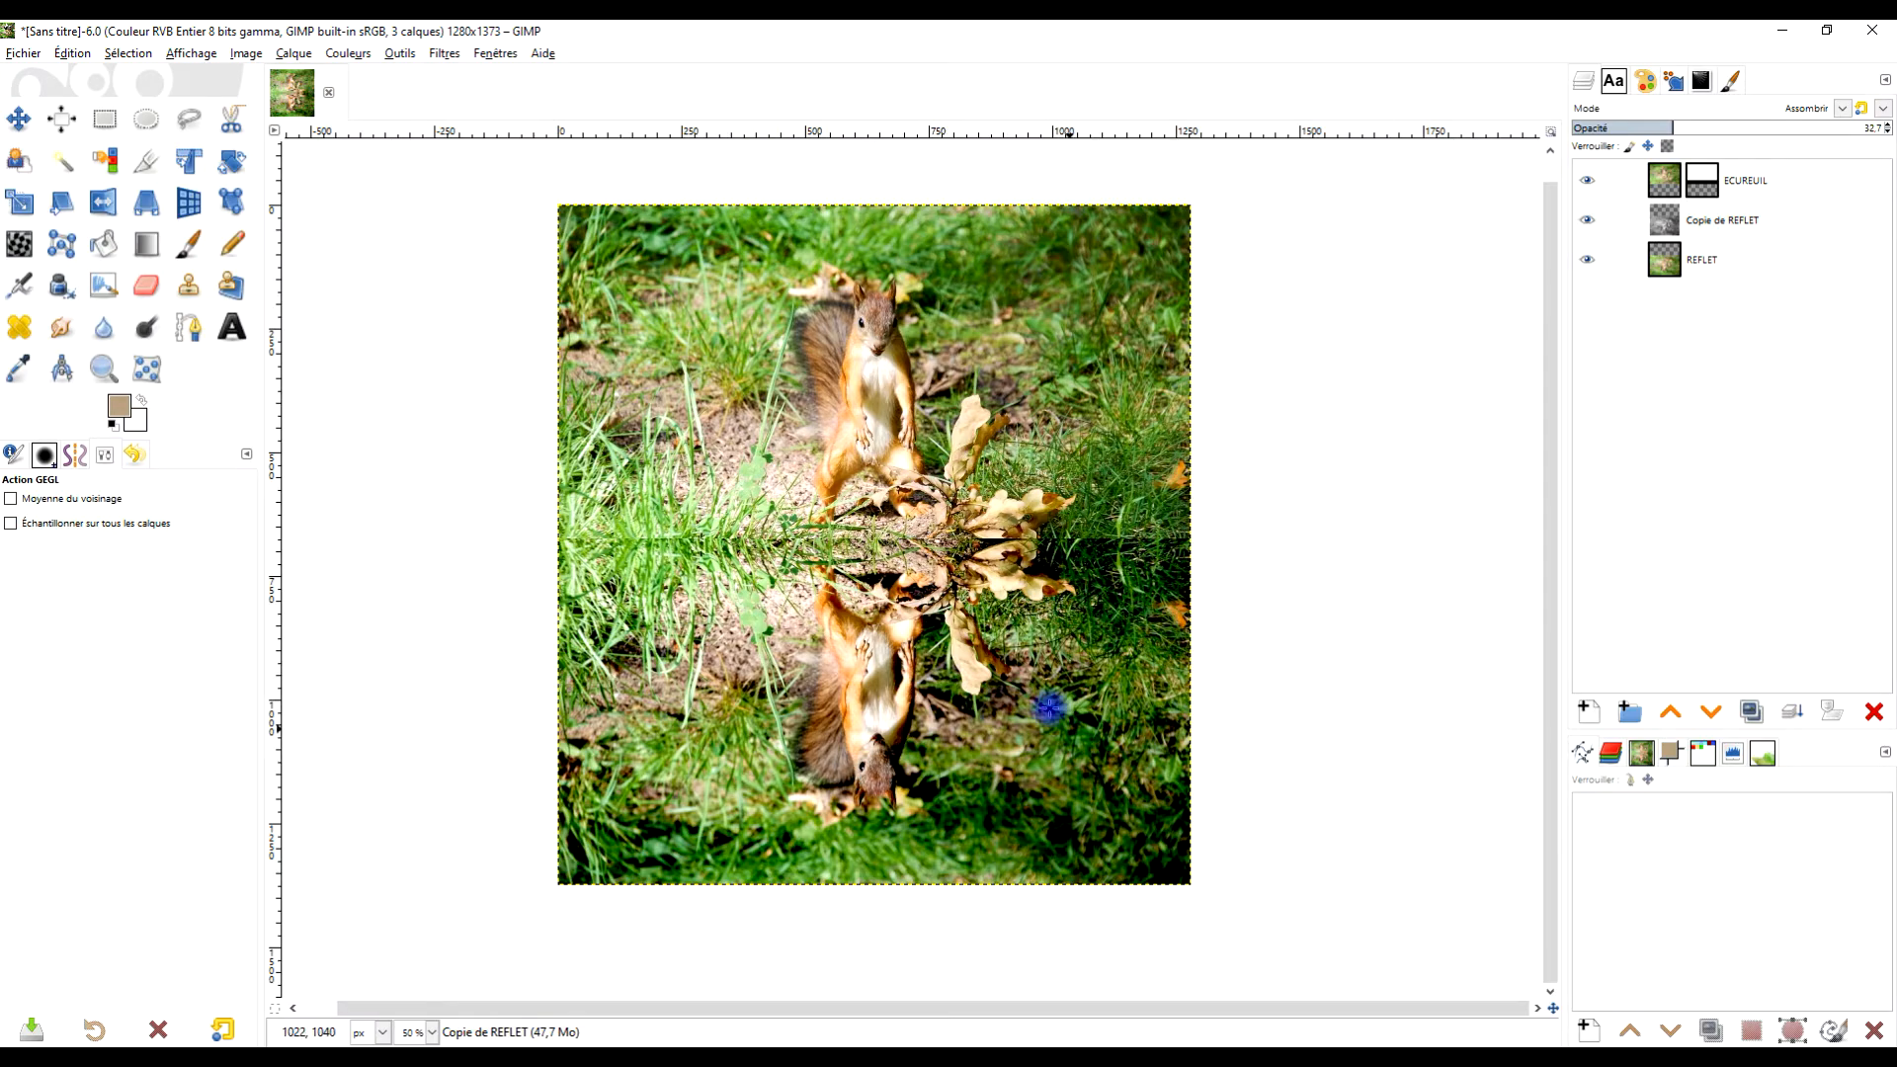
click(51, 52)
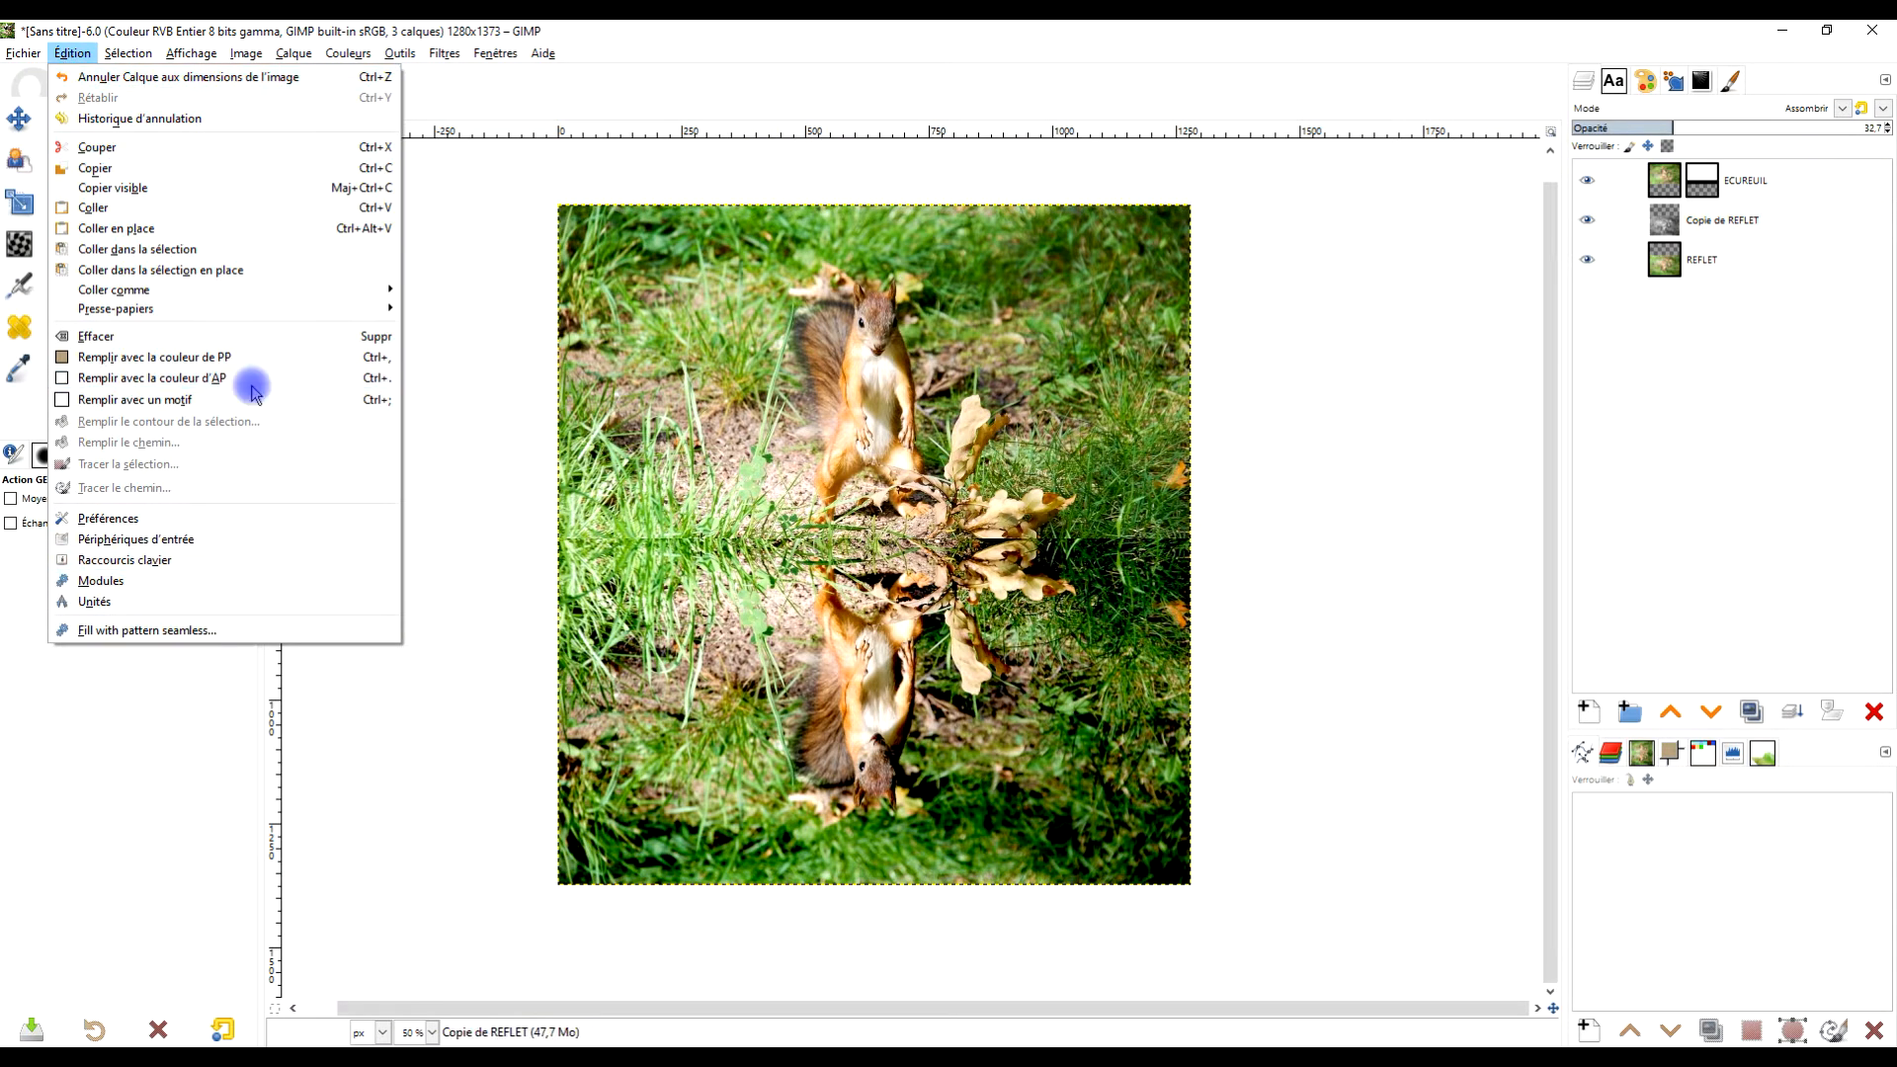
mouse_move(269, 294)
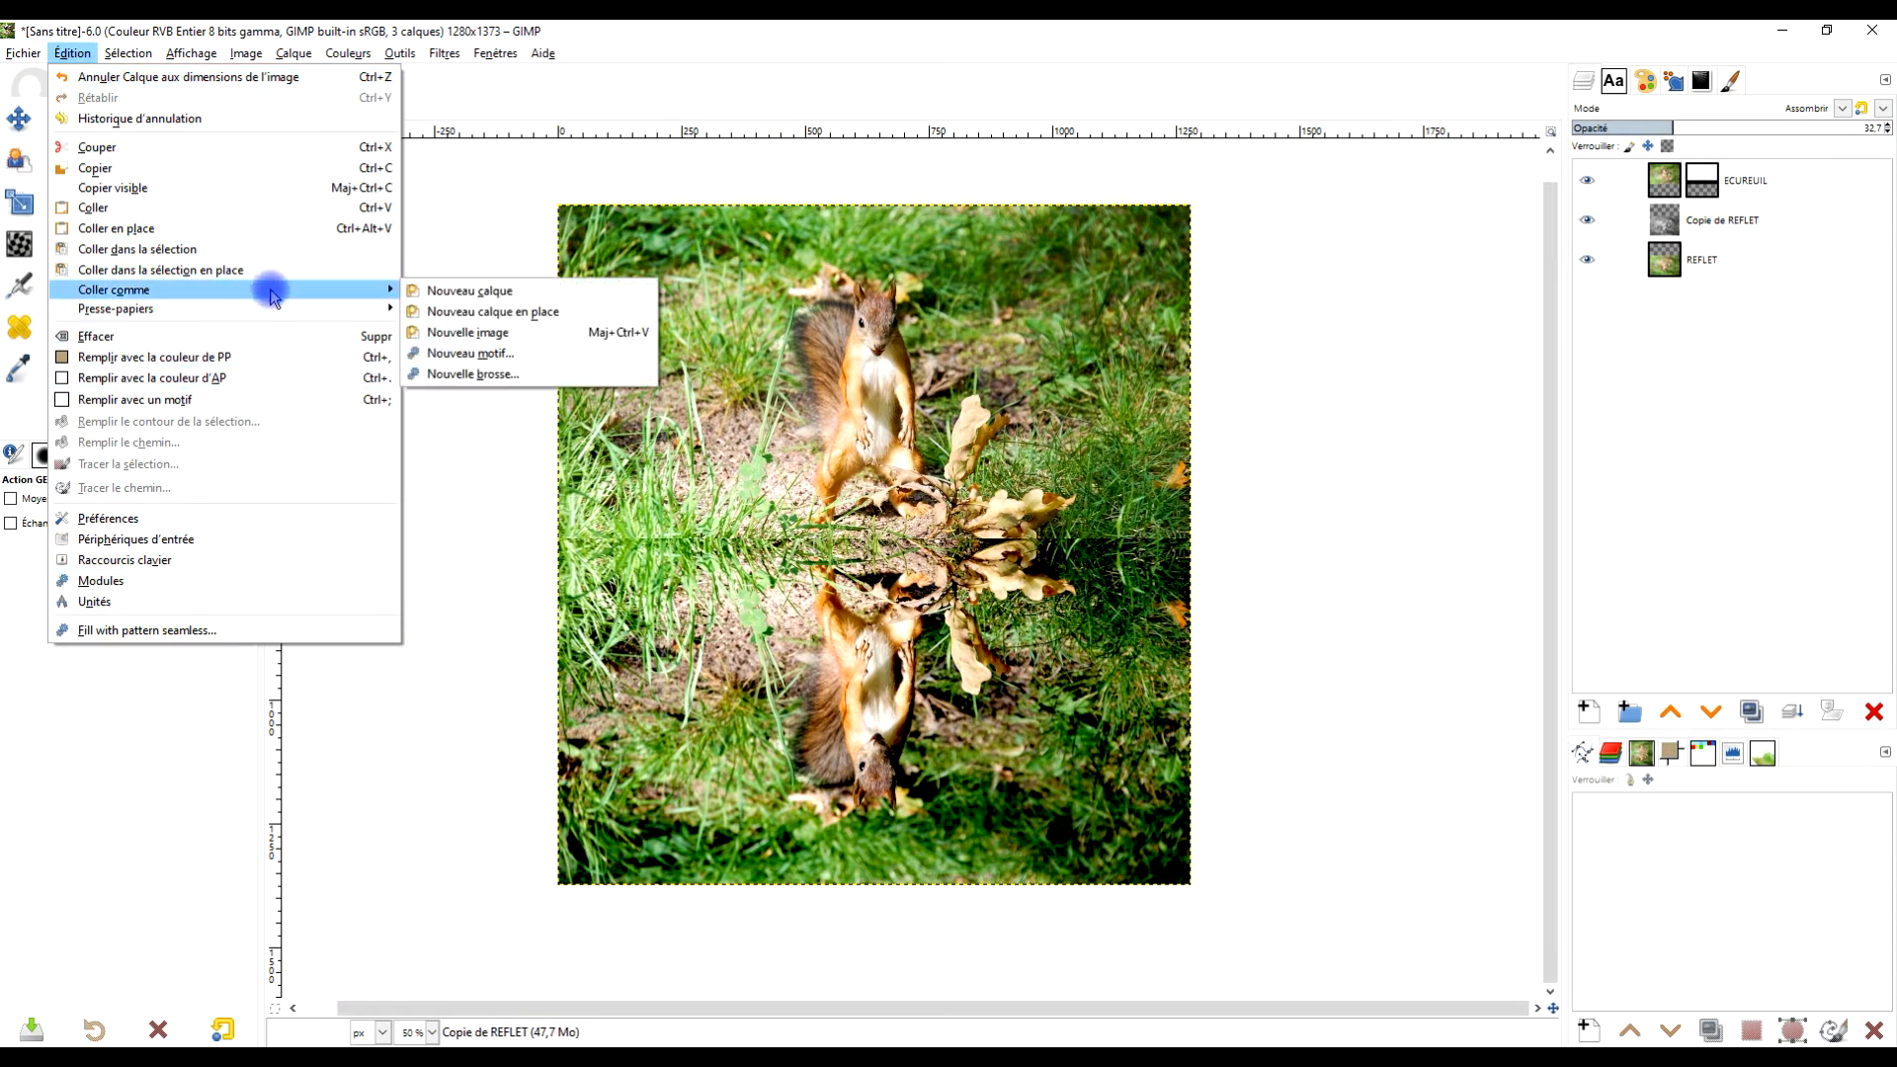
click(480, 292)
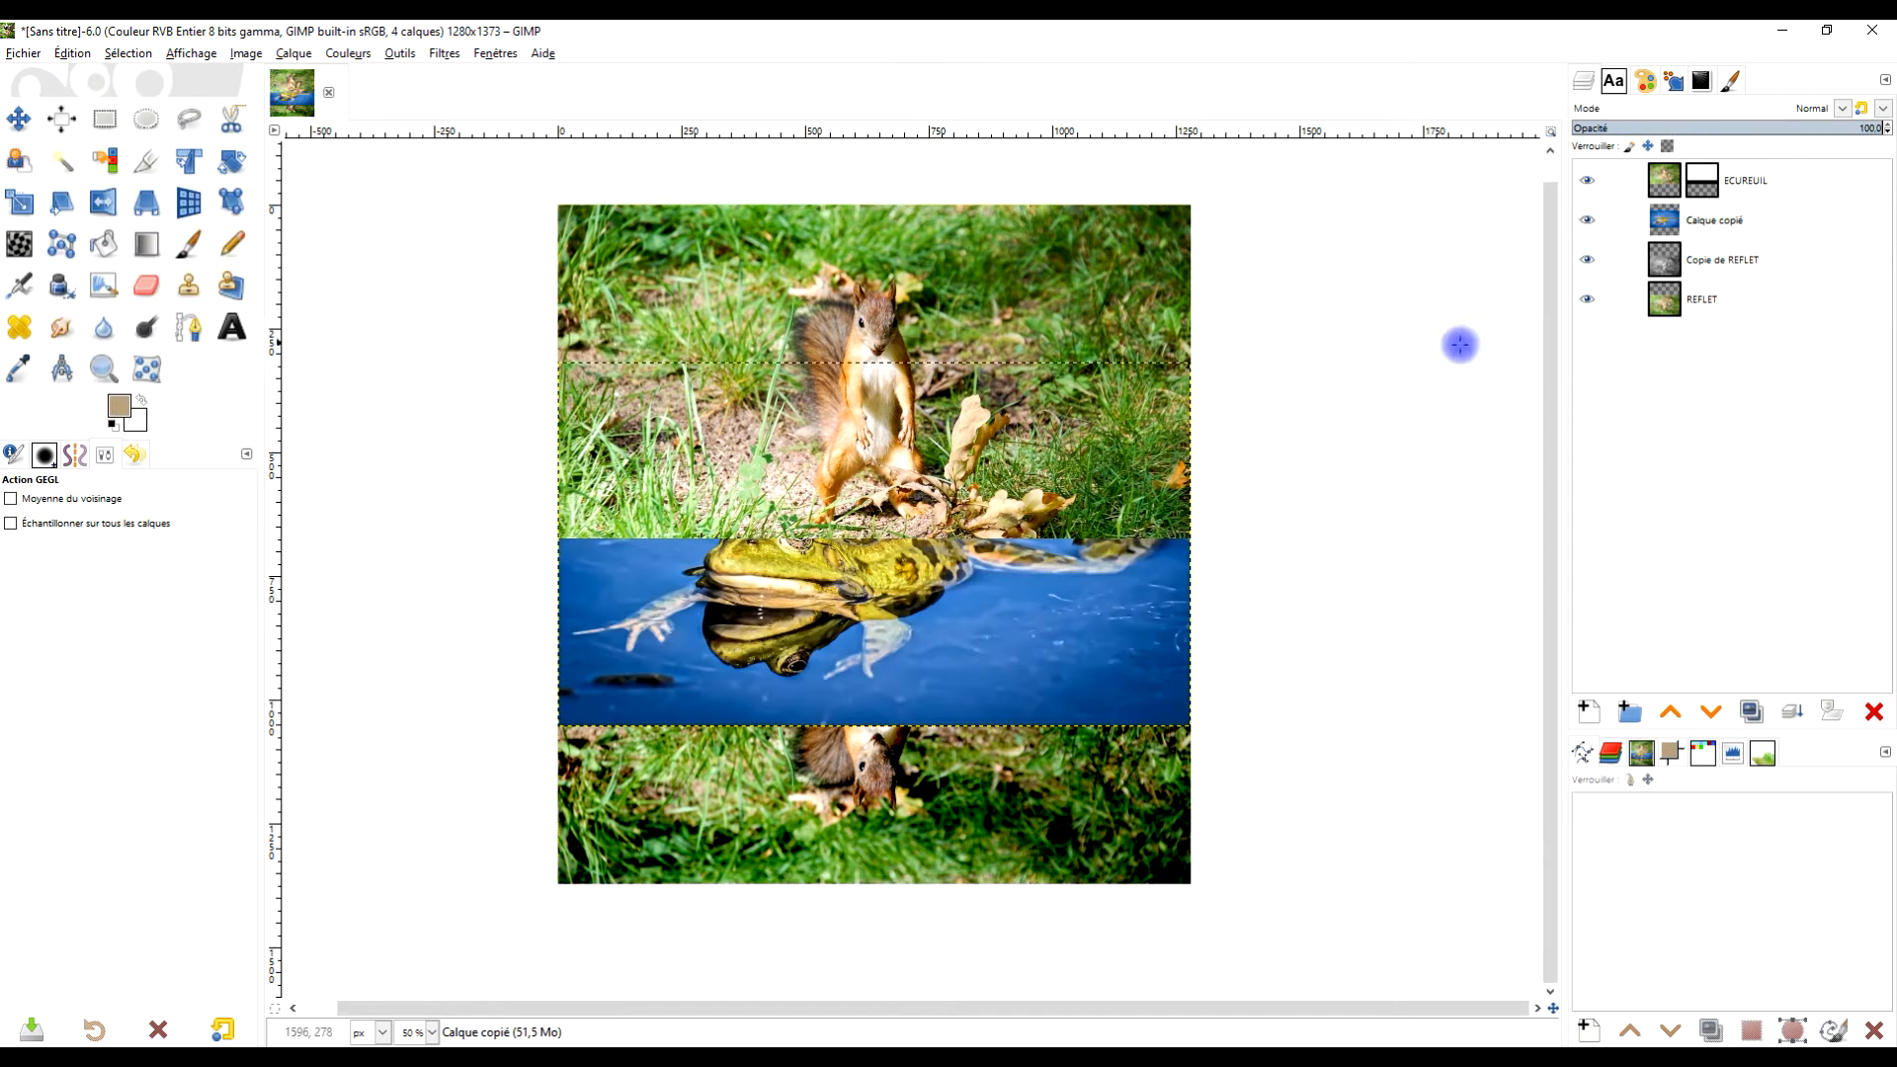
click(1699, 217)
click(1669, 711)
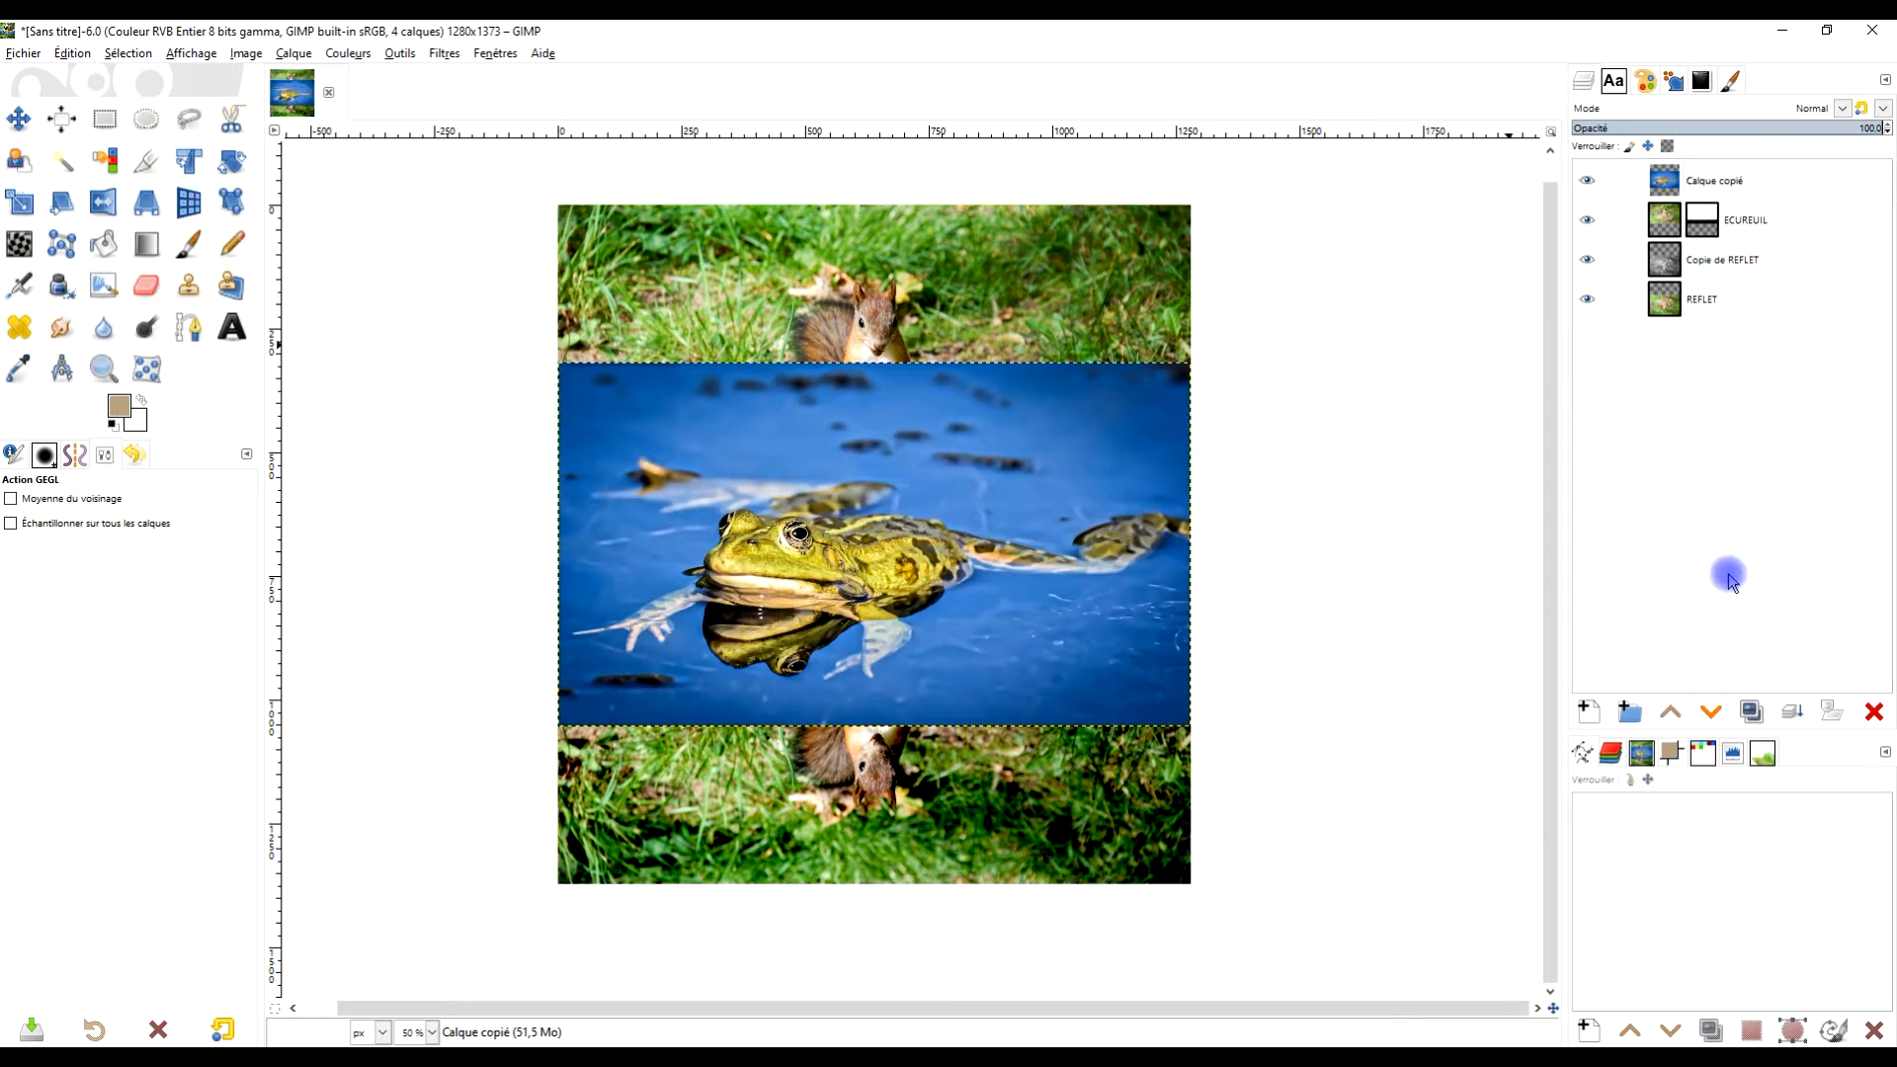
Rename the pasted frog layer to GRENOUILLE.
double_click(1719, 180)
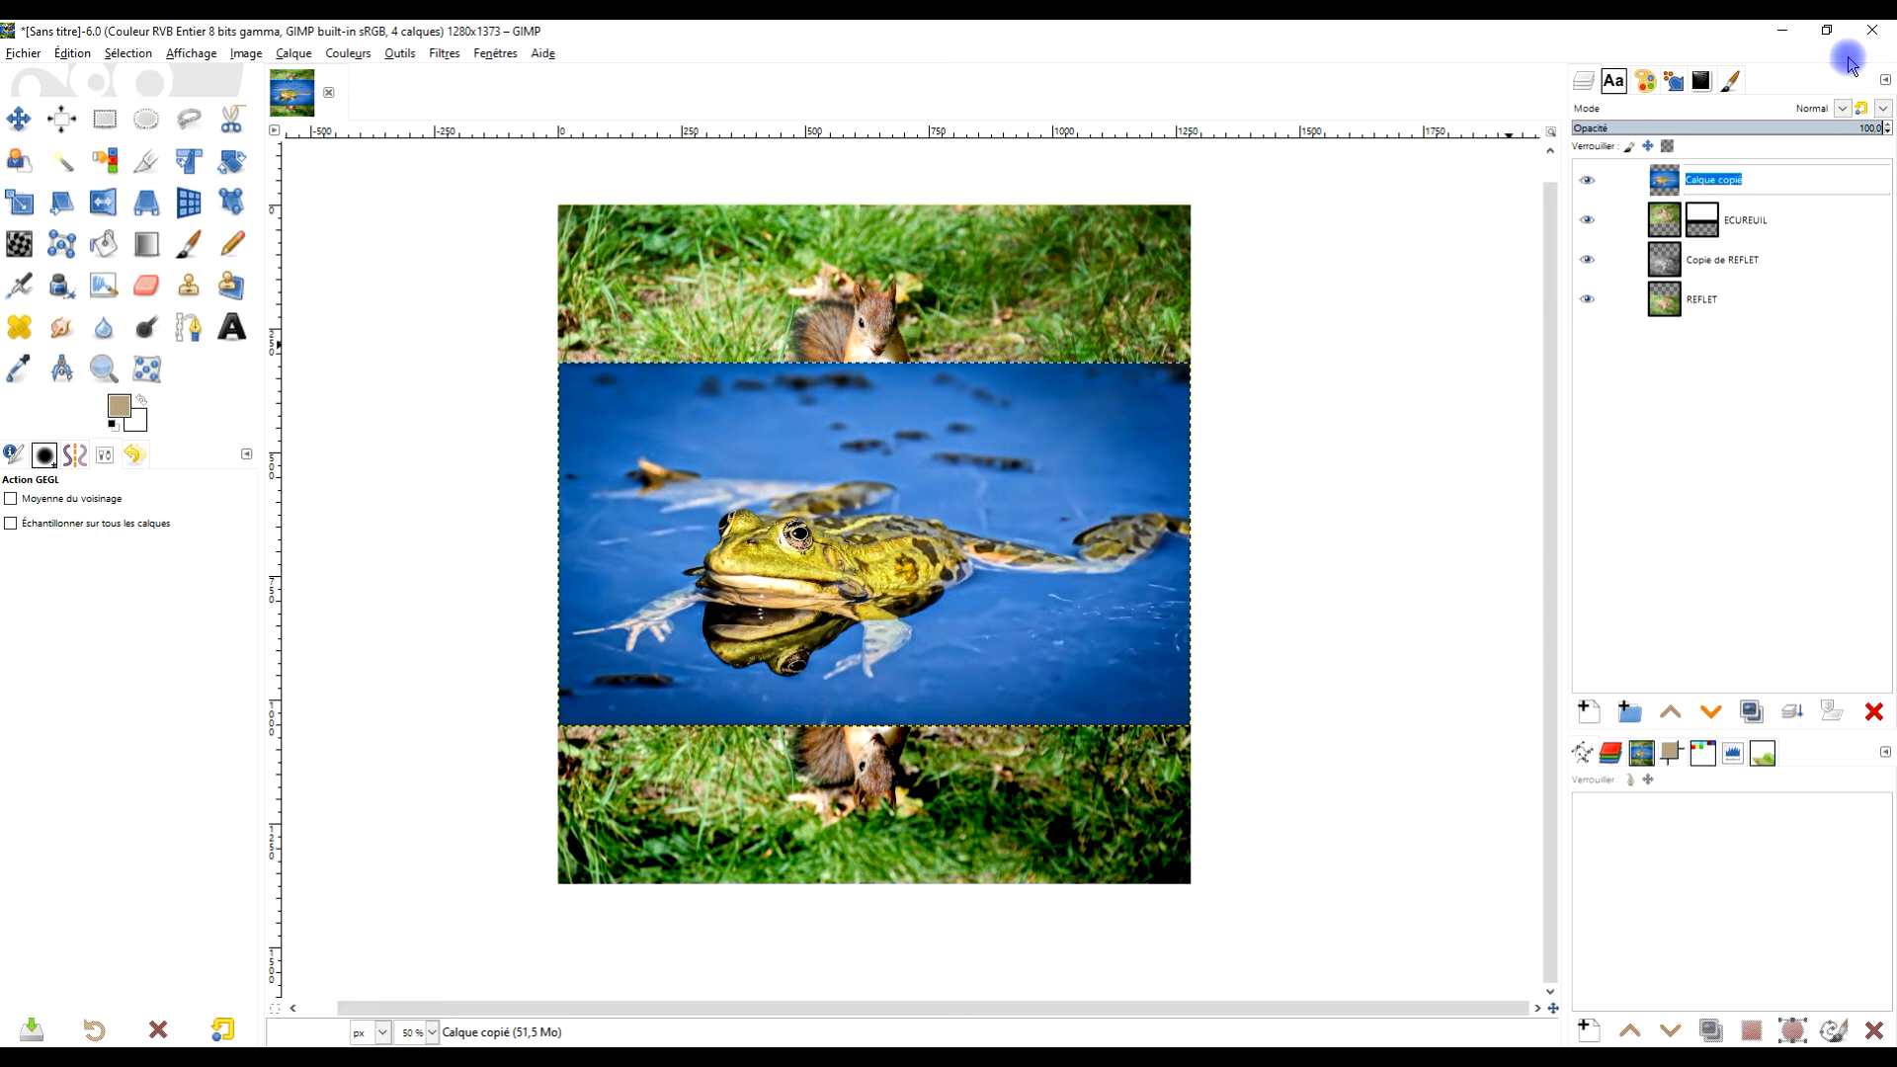
text(GRE)
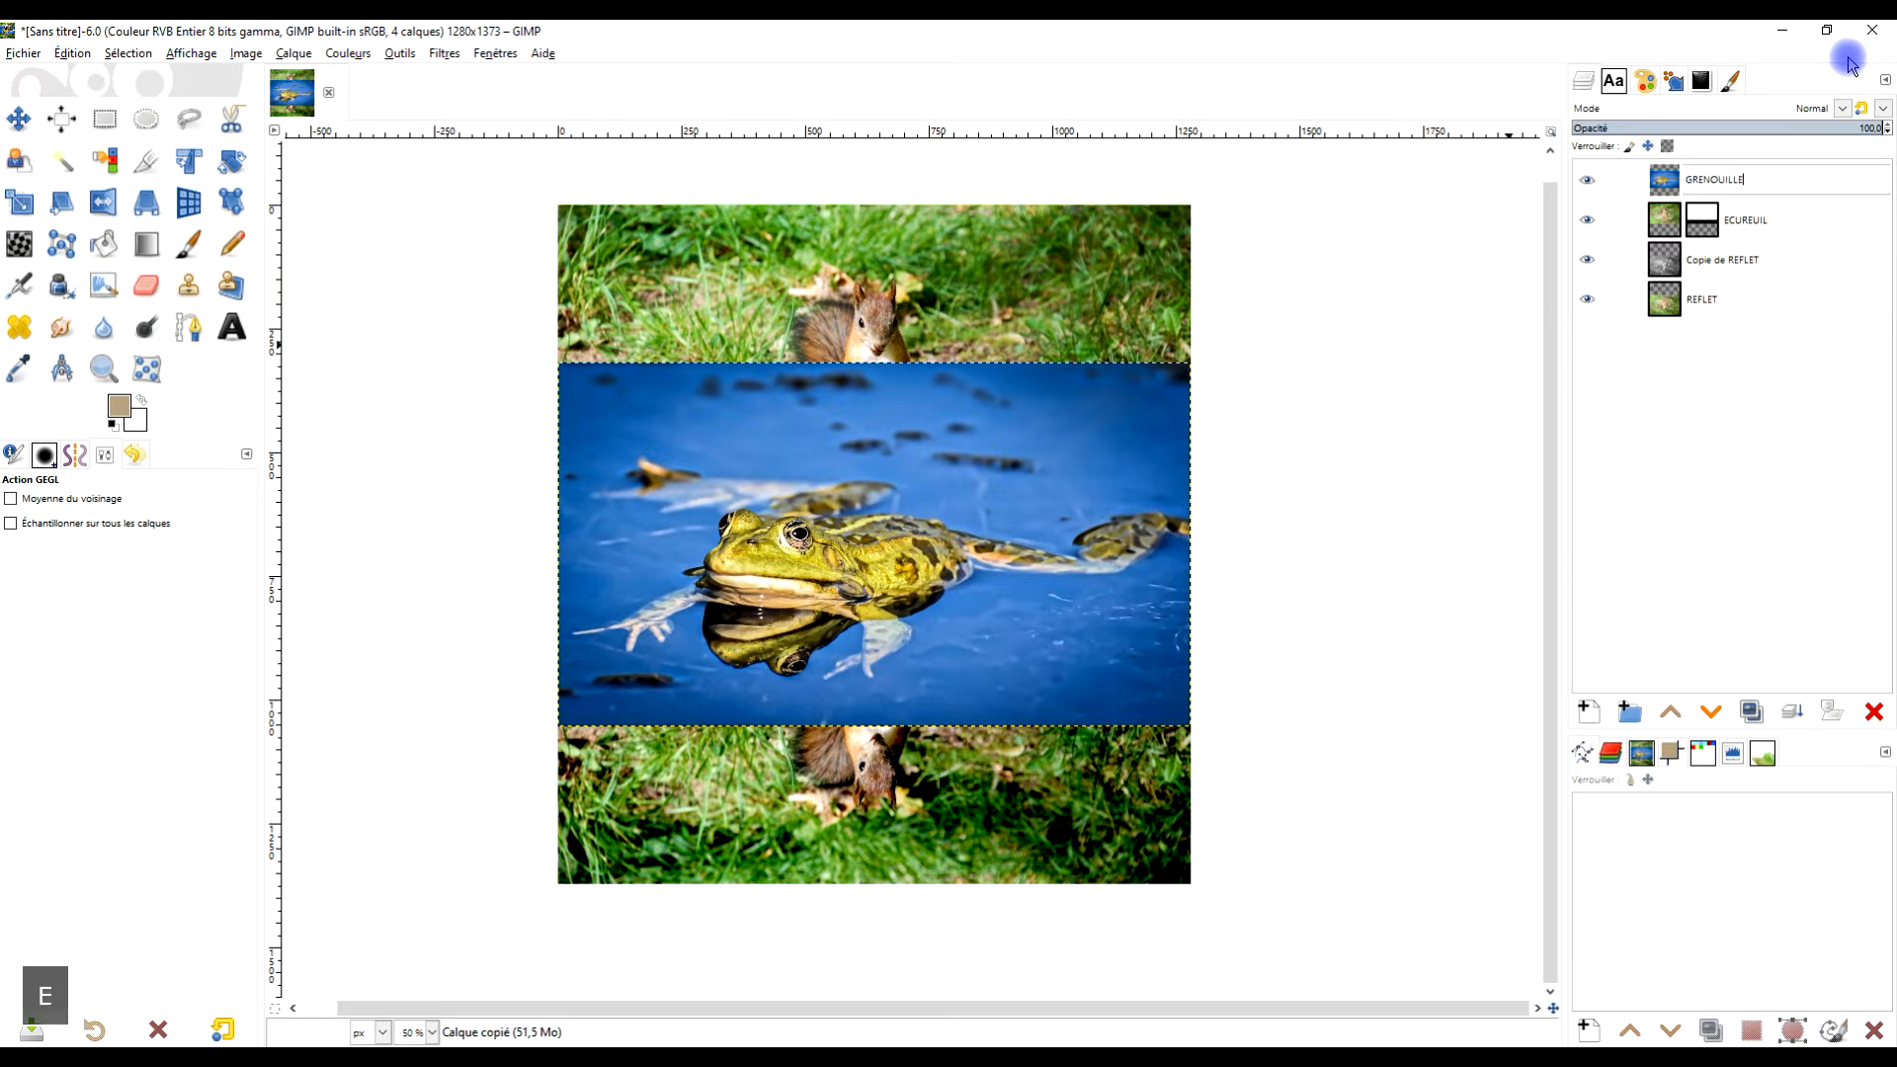
text(NOUILLE)
key(Return)
Make a loose freehand selection around the whole frog, including its legs and its reflection in the water.
scroll(902, 415, up, 1)
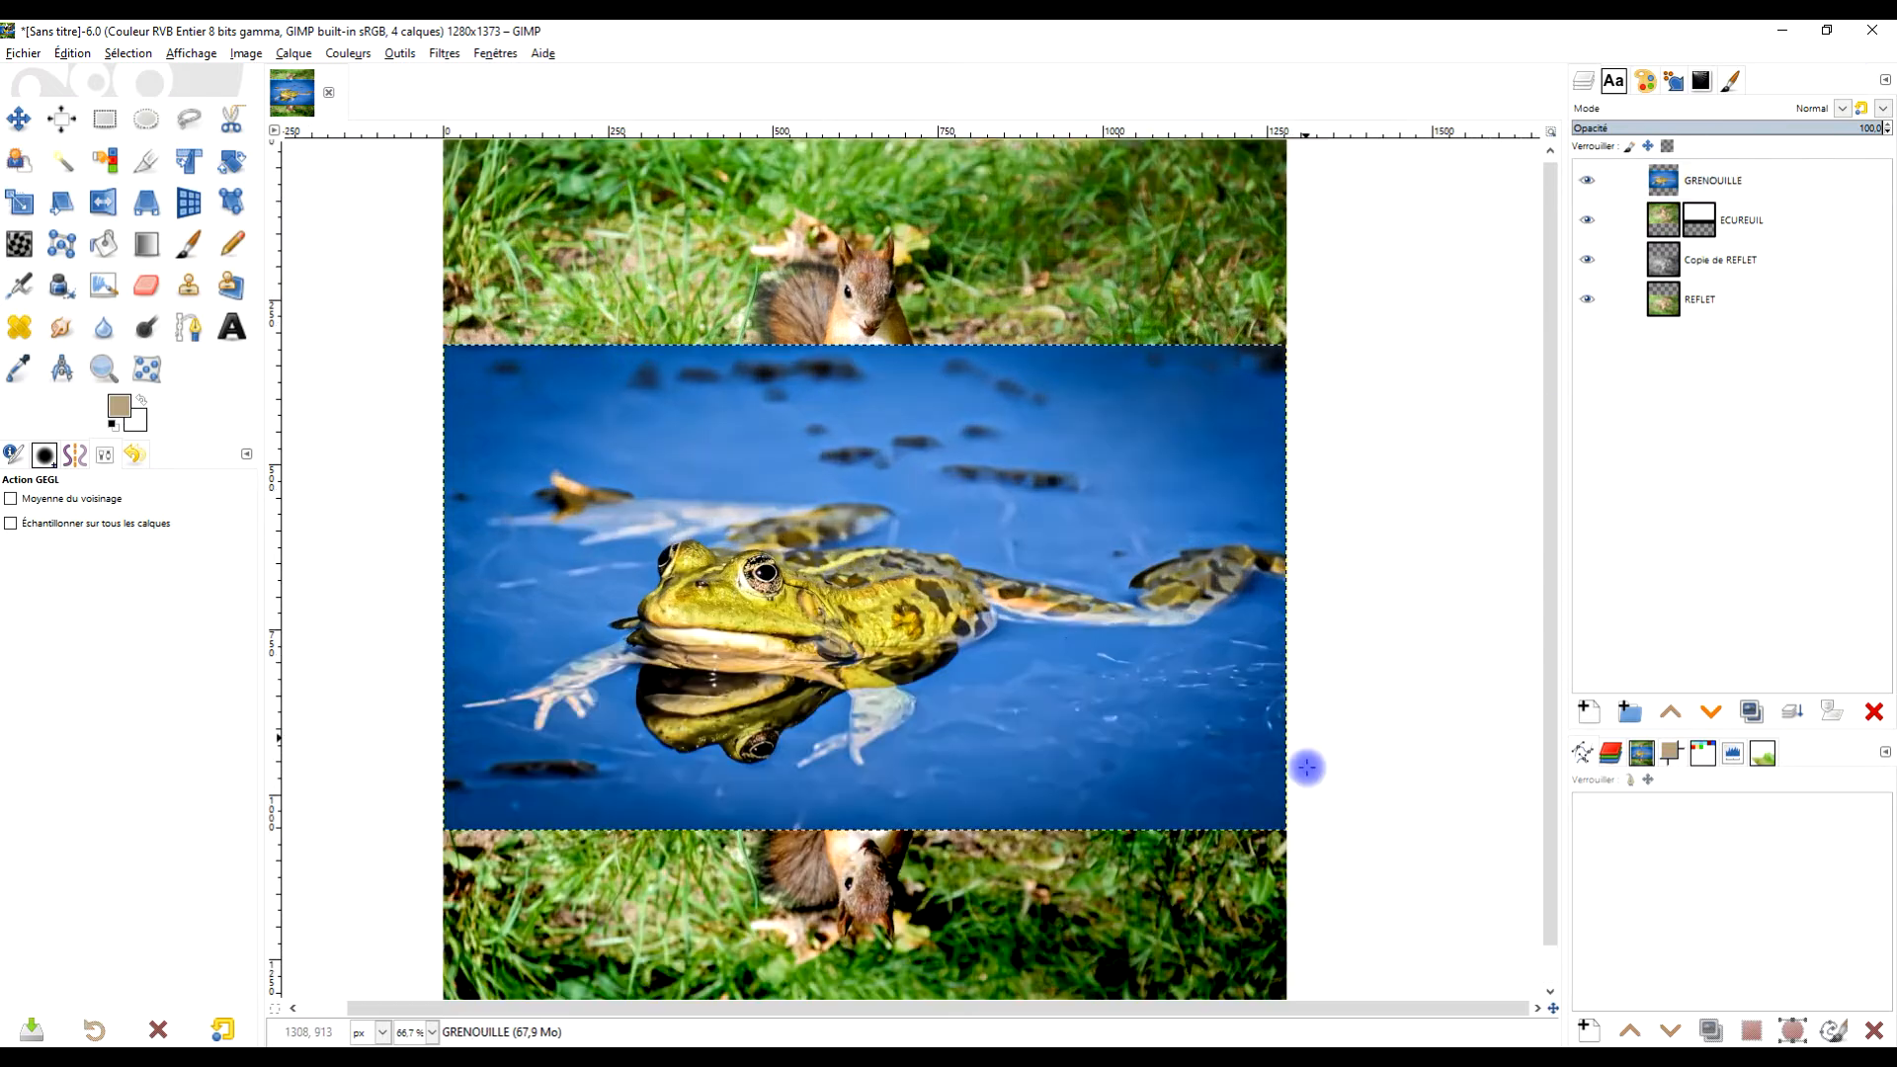
click(185, 119)
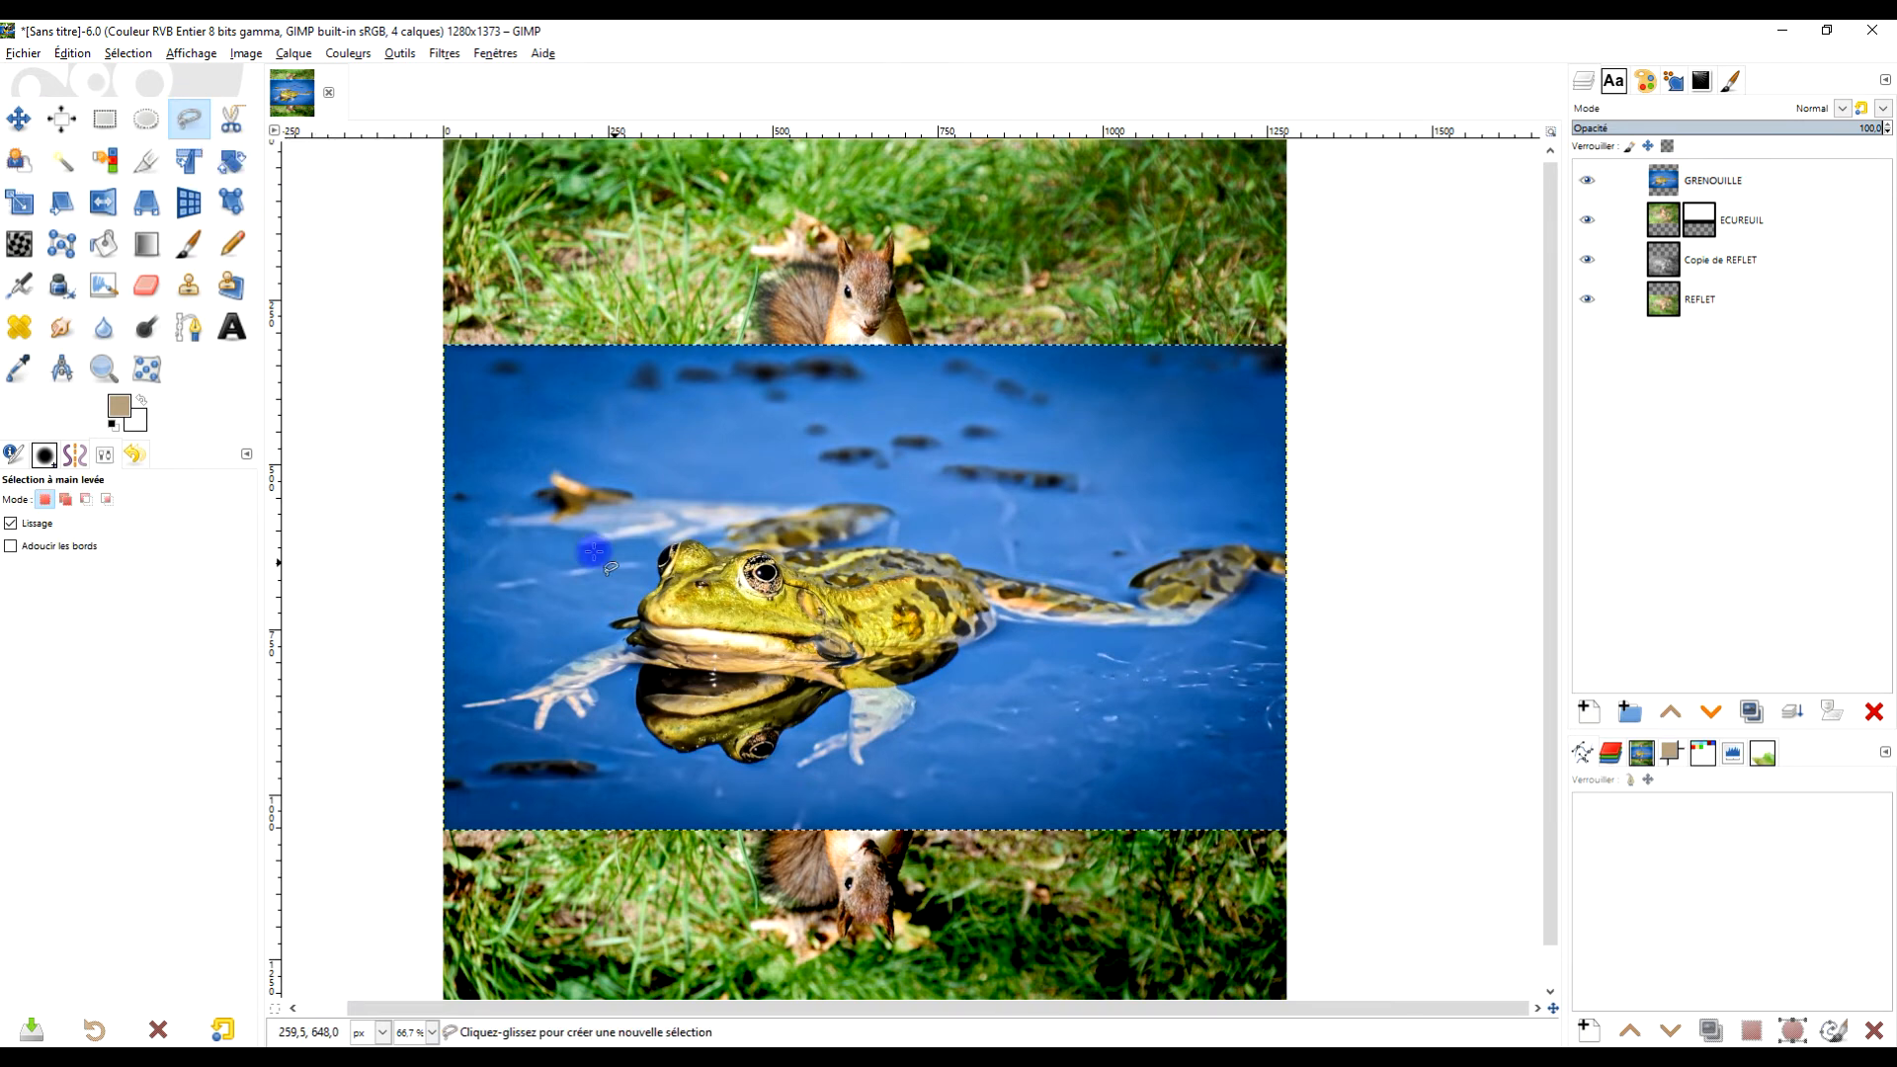
mouse_move(581, 462)
mouse_down()
mouse_move(904, 502)
mouse_move(904, 530)
mouse_move(1052, 569)
mouse_move(1270, 534)
mouse_up()
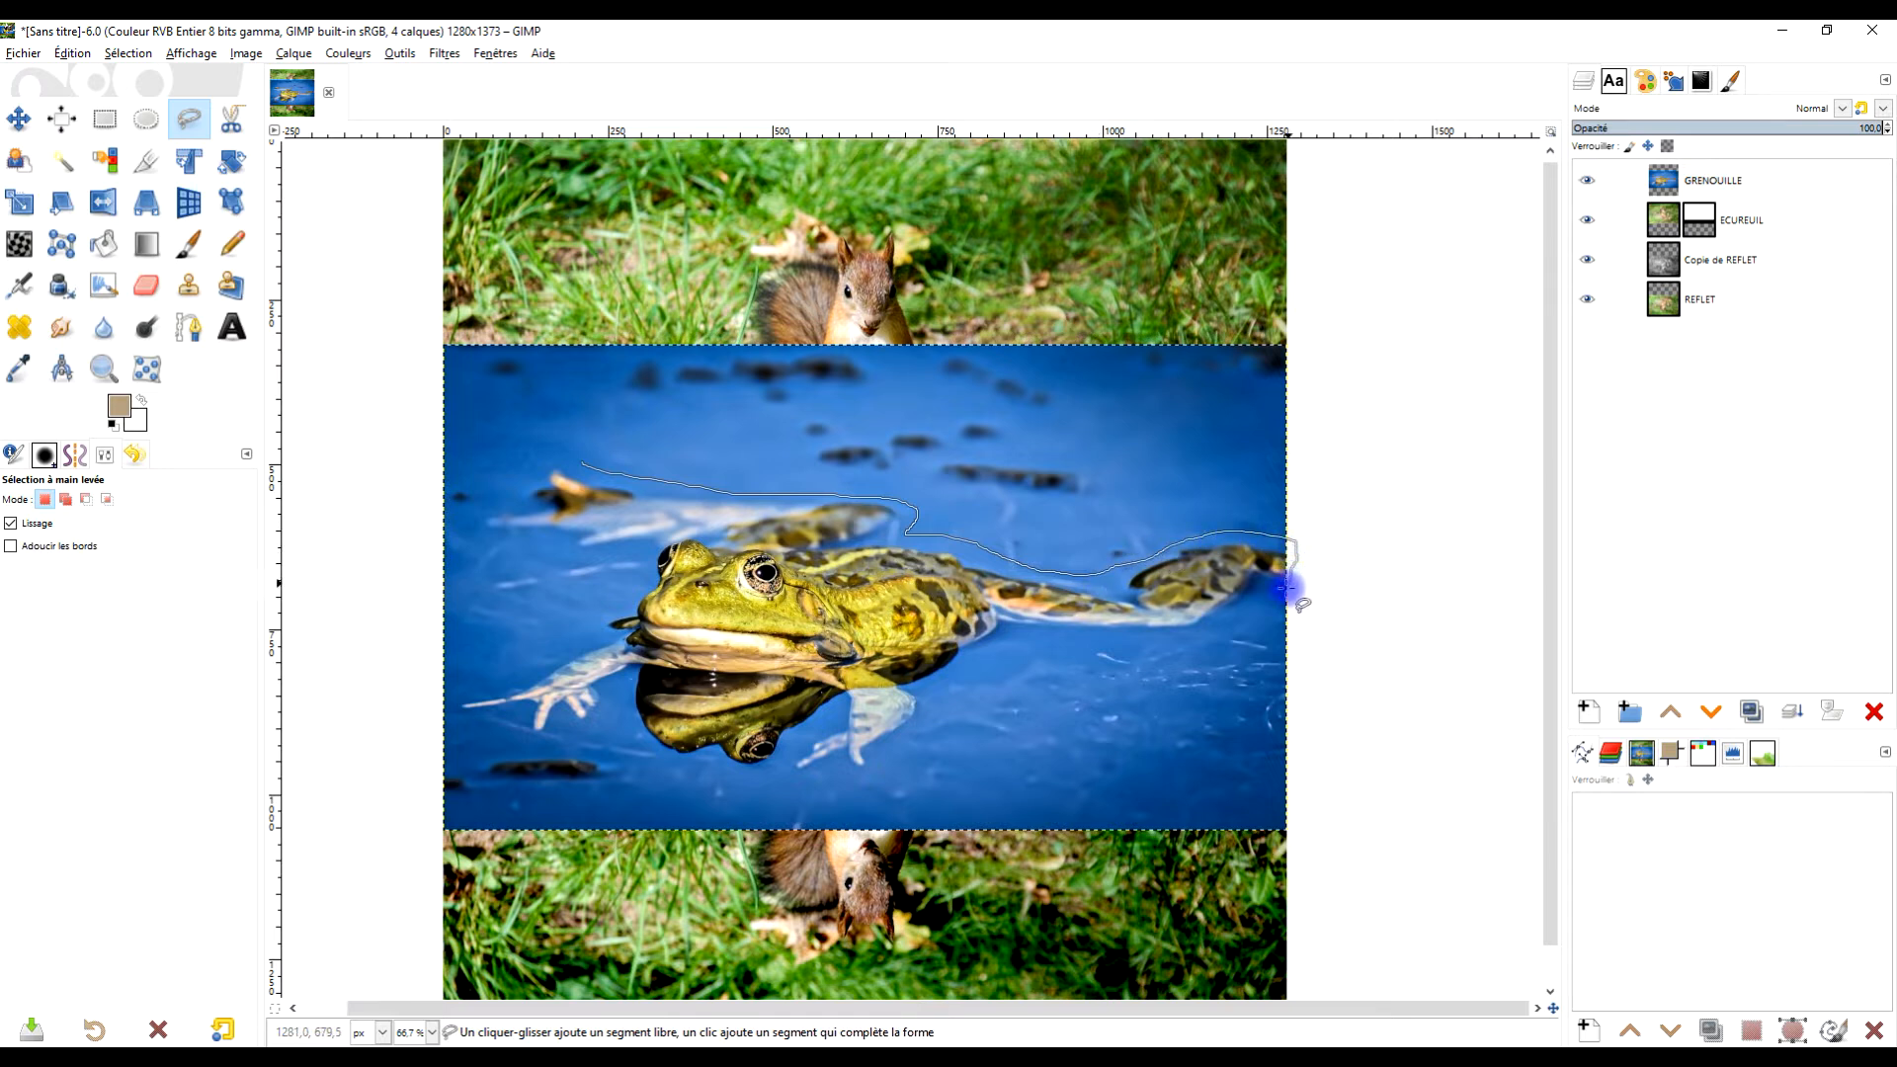
mouse_move(1251, 606)
mouse_down()
mouse_move(1180, 657)
mouse_move(1019, 671)
mouse_move(883, 792)
mouse_move(807, 799)
mouse_move(814, 724)
mouse_move(759, 772)
mouse_move(672, 768)
mouse_move(629, 743)
mouse_move(619, 686)
mouse_move(601, 731)
mouse_move(537, 740)
mouse_up()
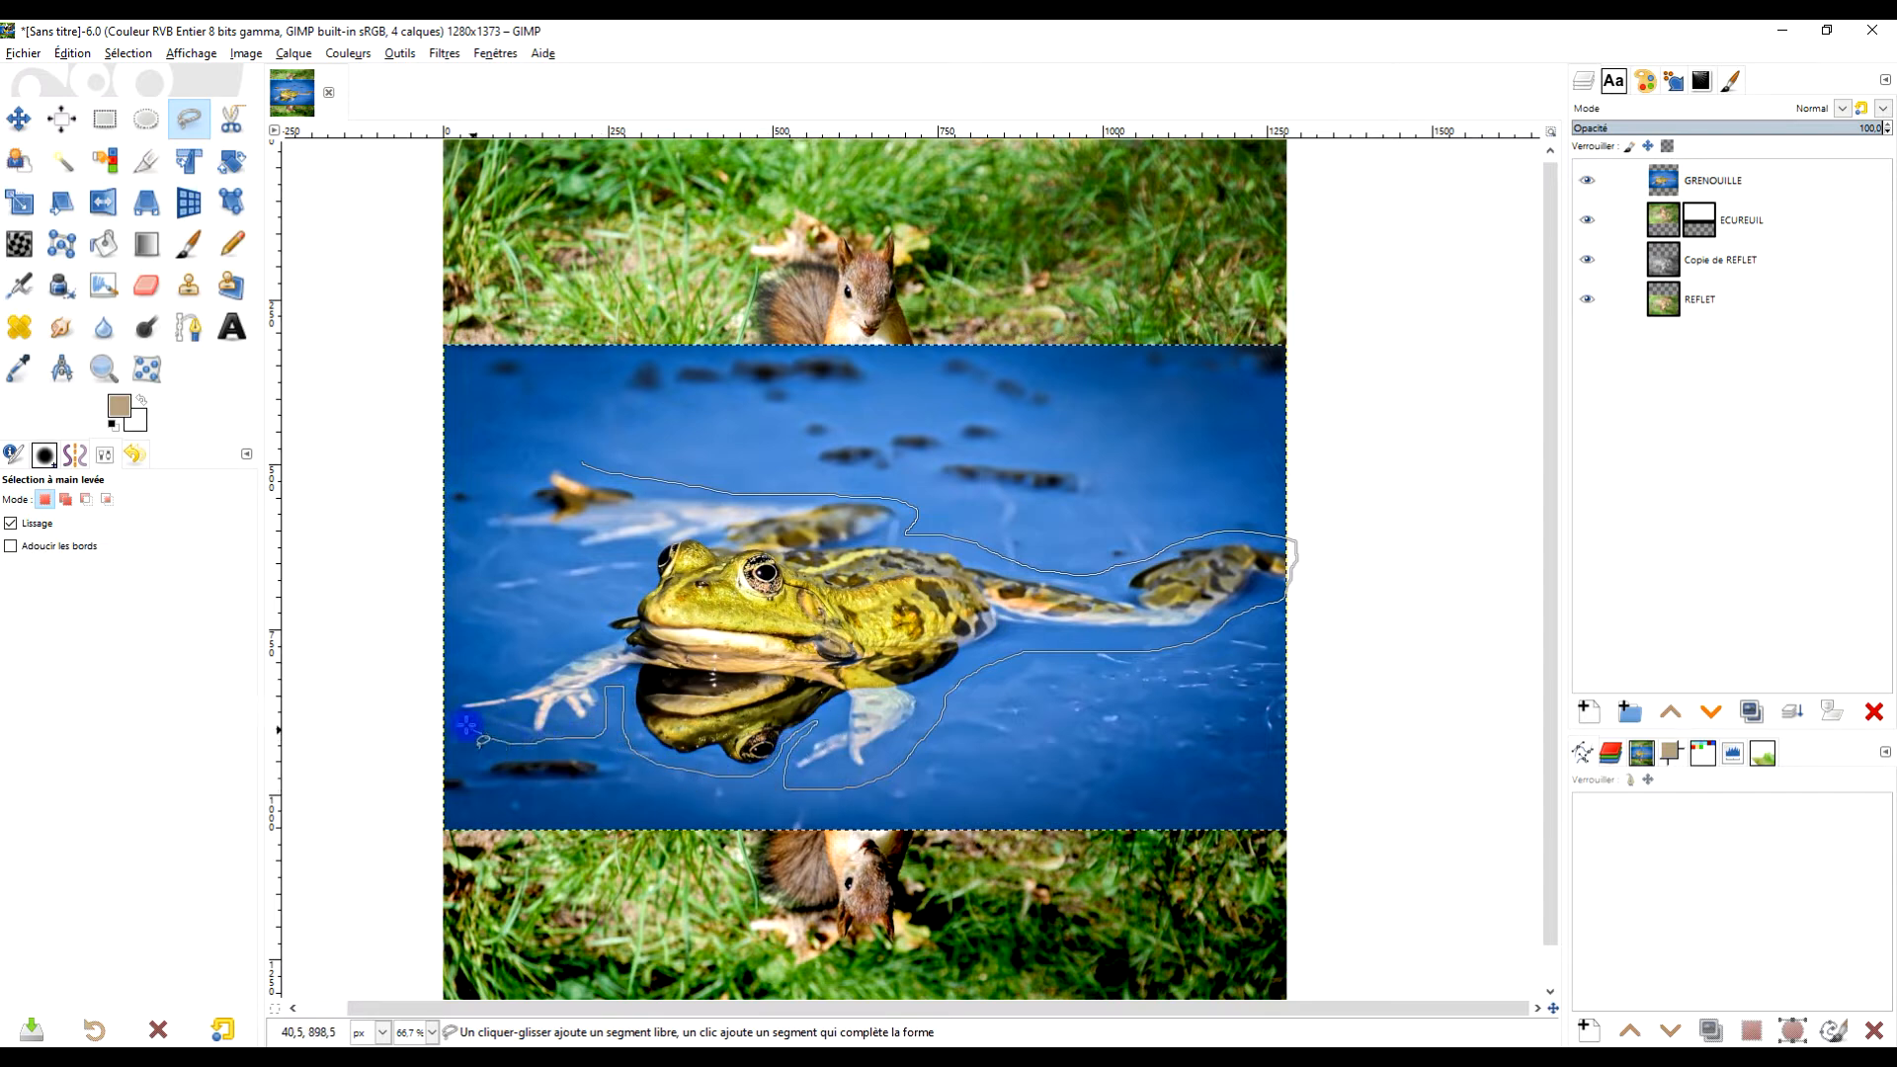
mouse_move(491, 674)
mouse_down()
mouse_move(600, 629)
mouse_move(639, 563)
mouse_move(481, 539)
mouse_move(468, 510)
mouse_move(563, 450)
mouse_up()
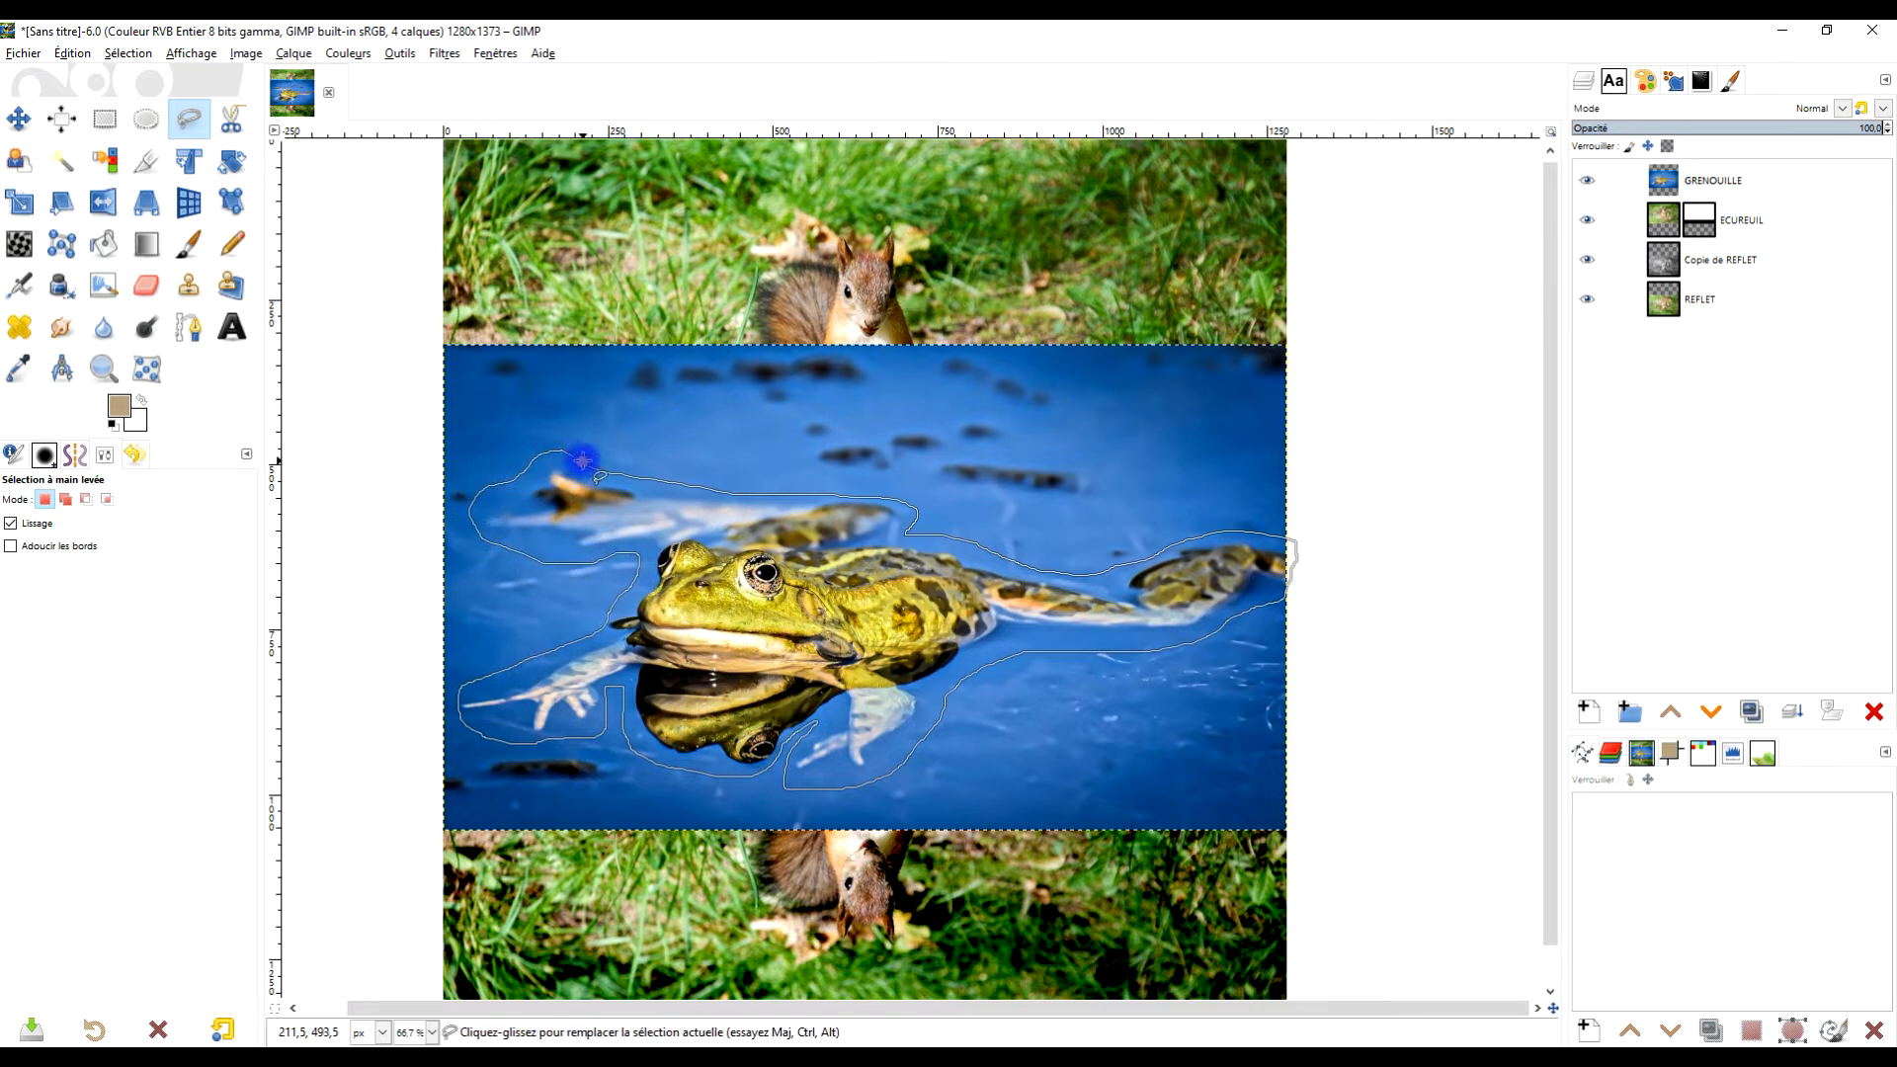
key(Return)
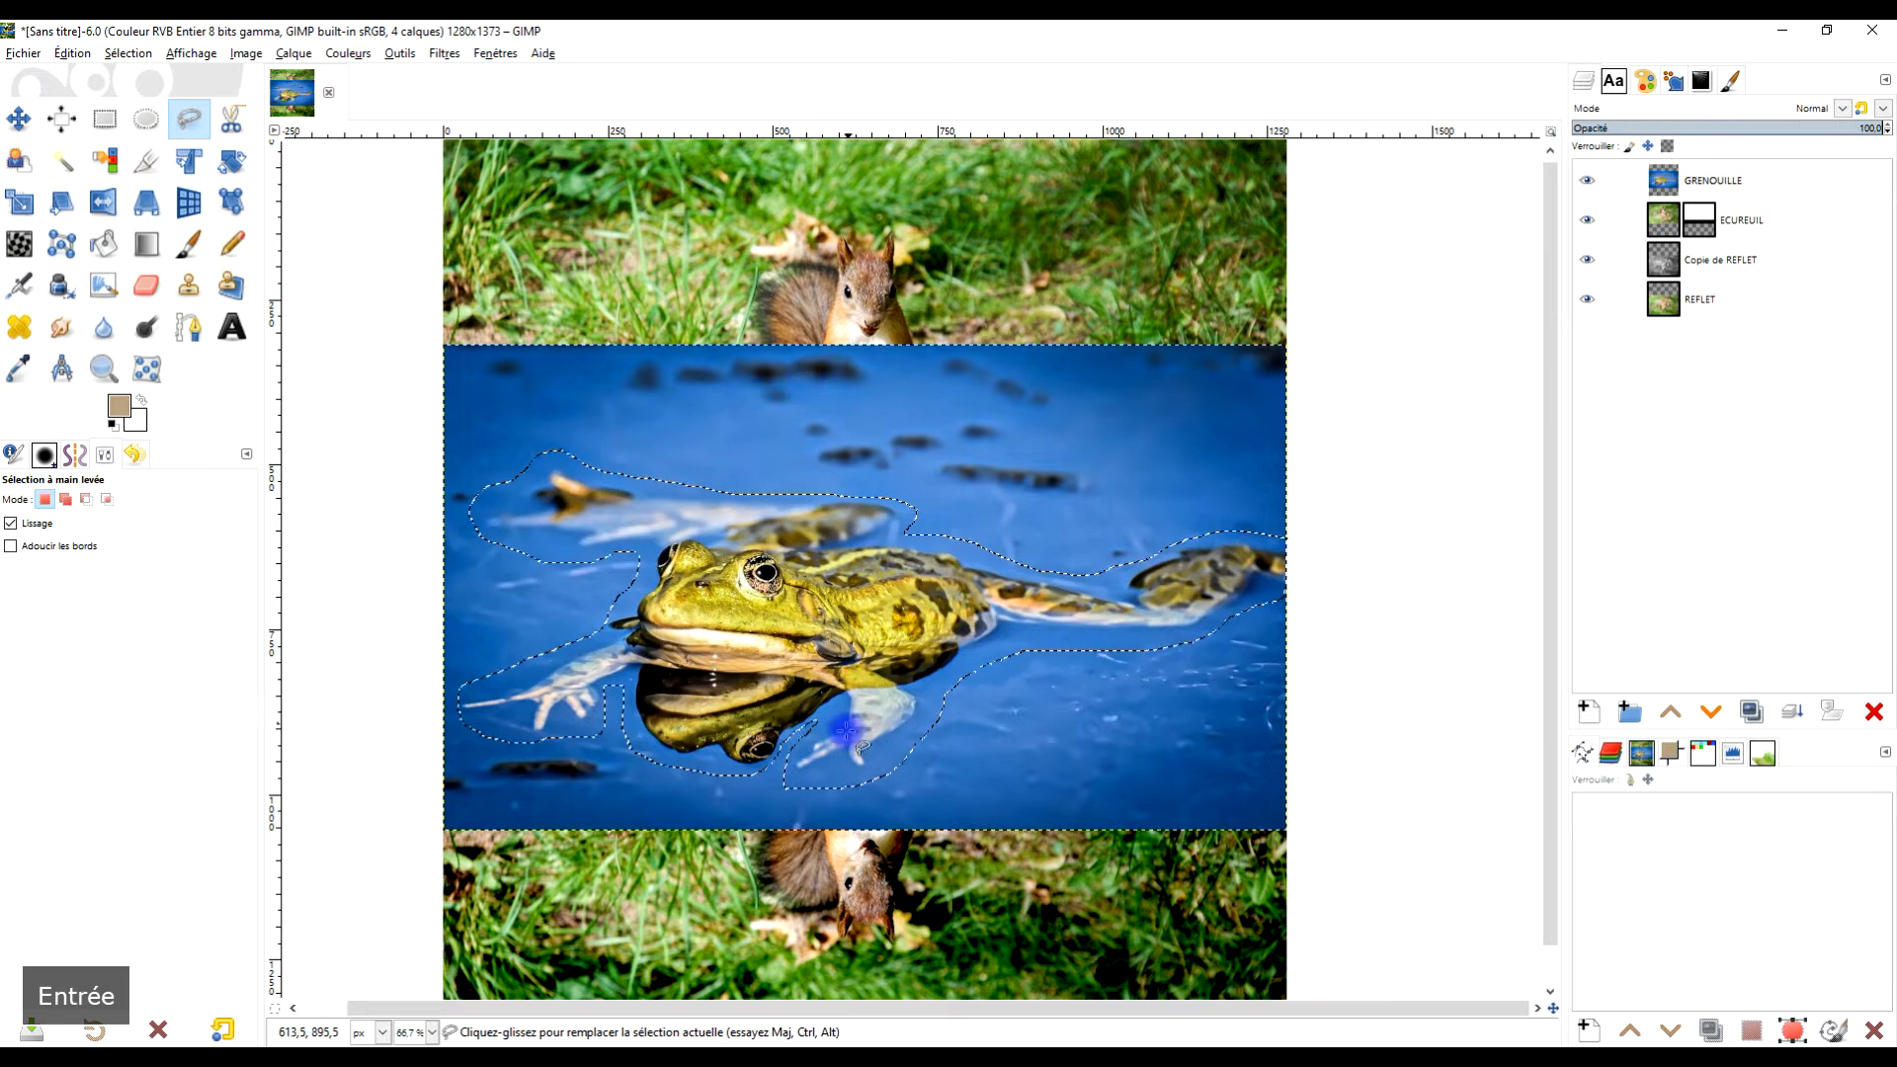
Invert the selection and erase the water surrounding the frog on the GRENOUILLE layer.
click(126, 54)
click(131, 115)
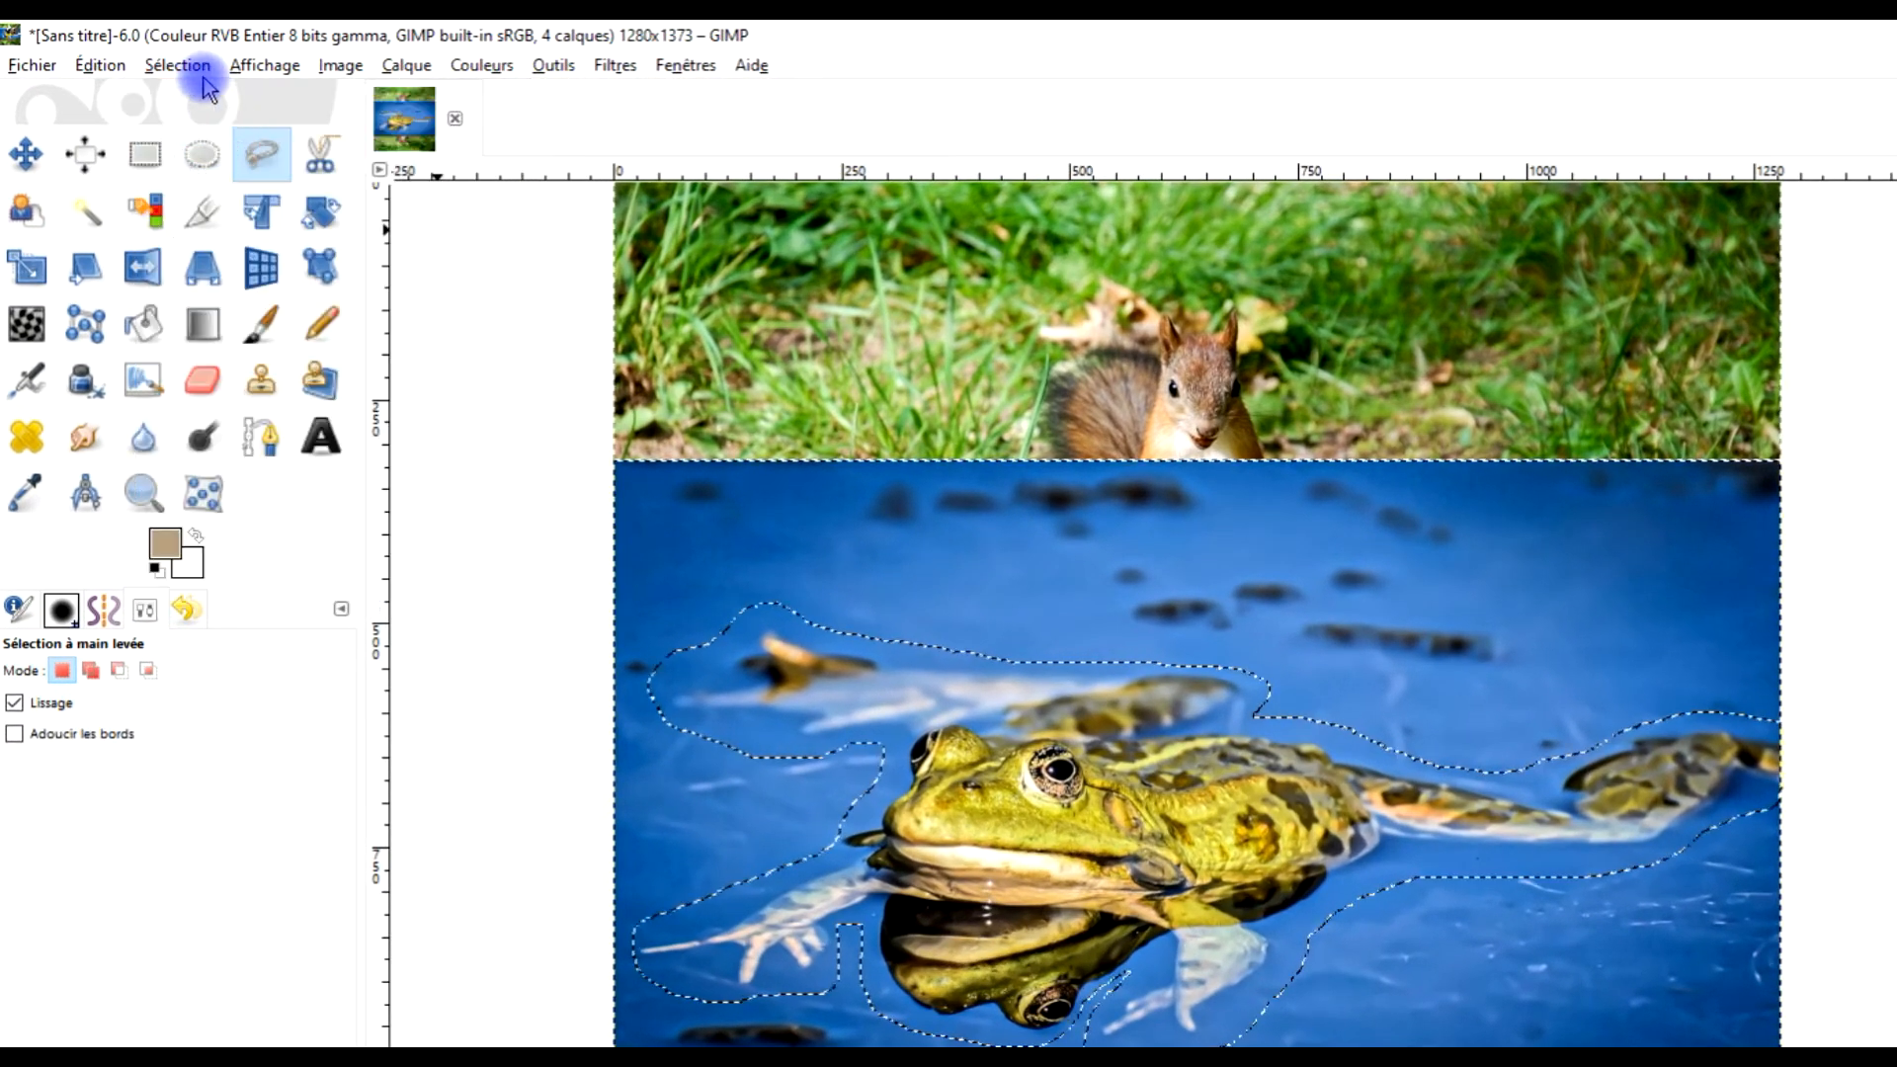
click(178, 64)
mouse_move(102, 65)
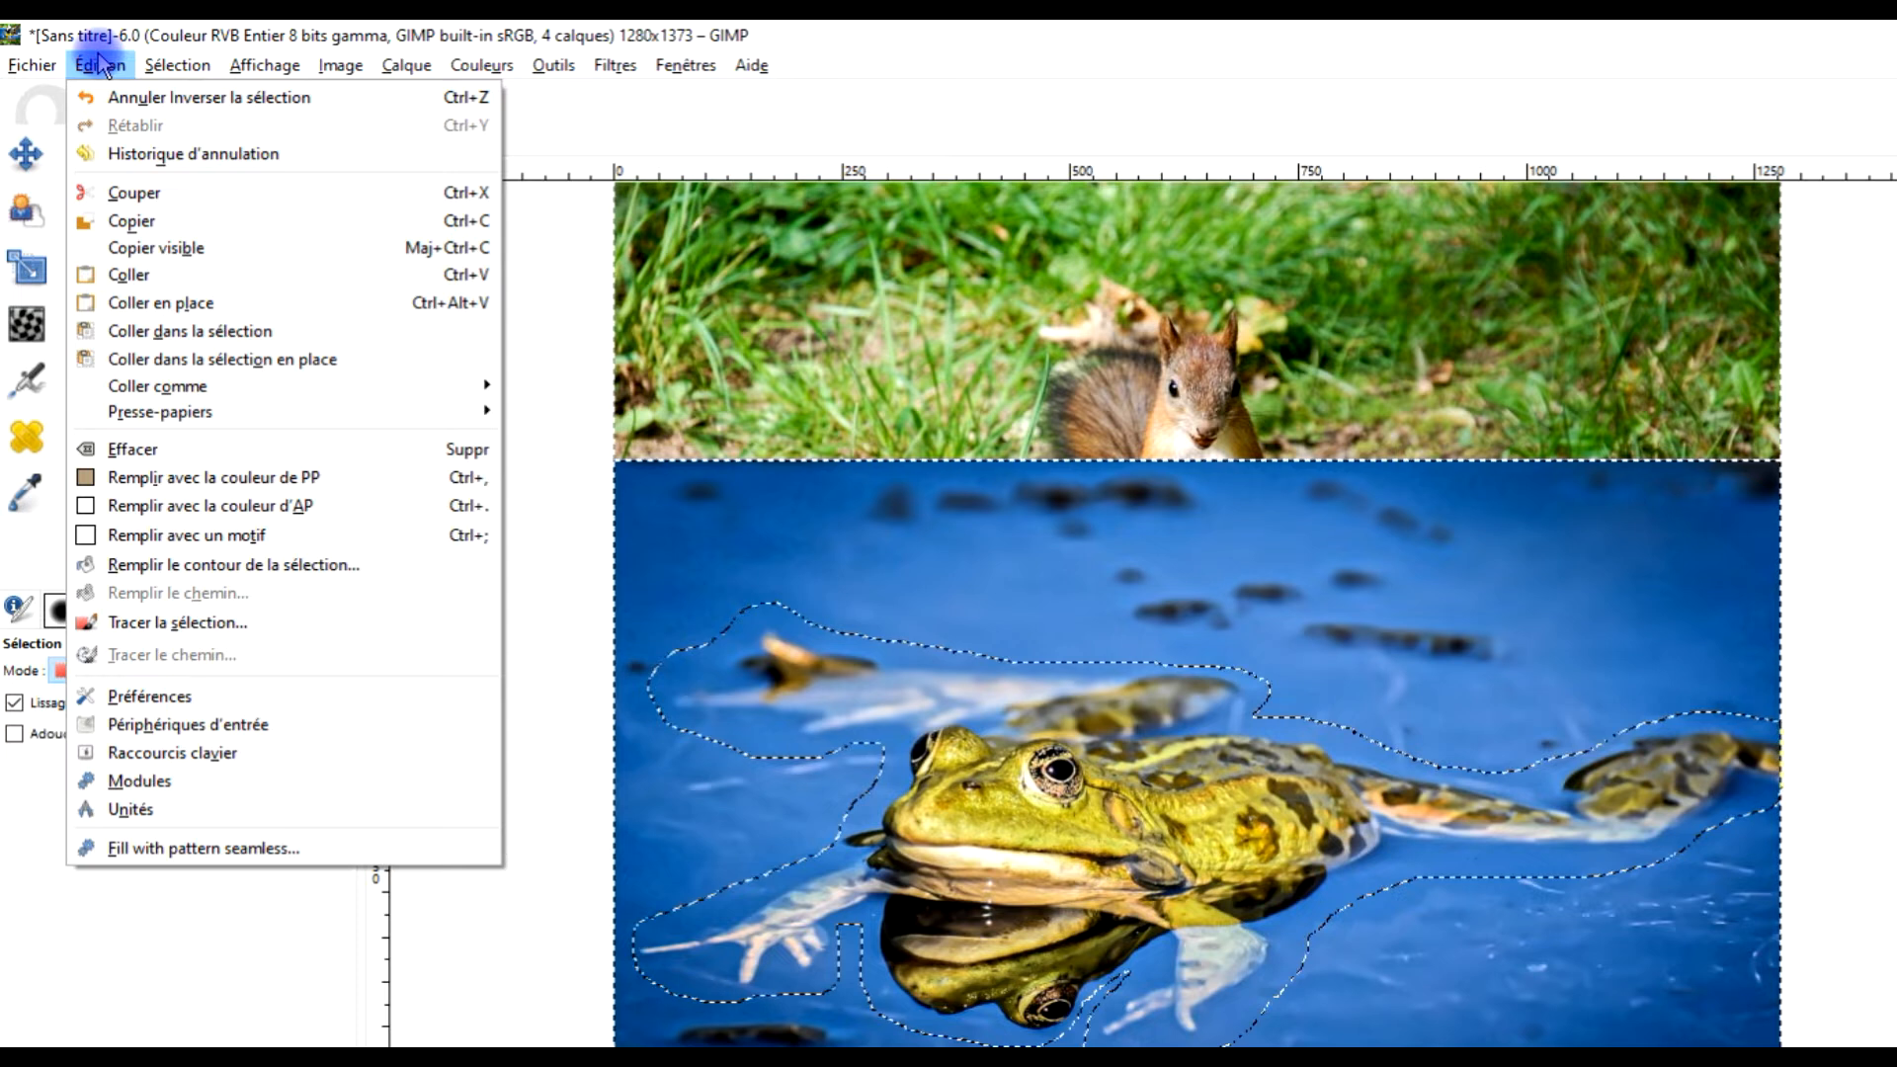
click(202, 452)
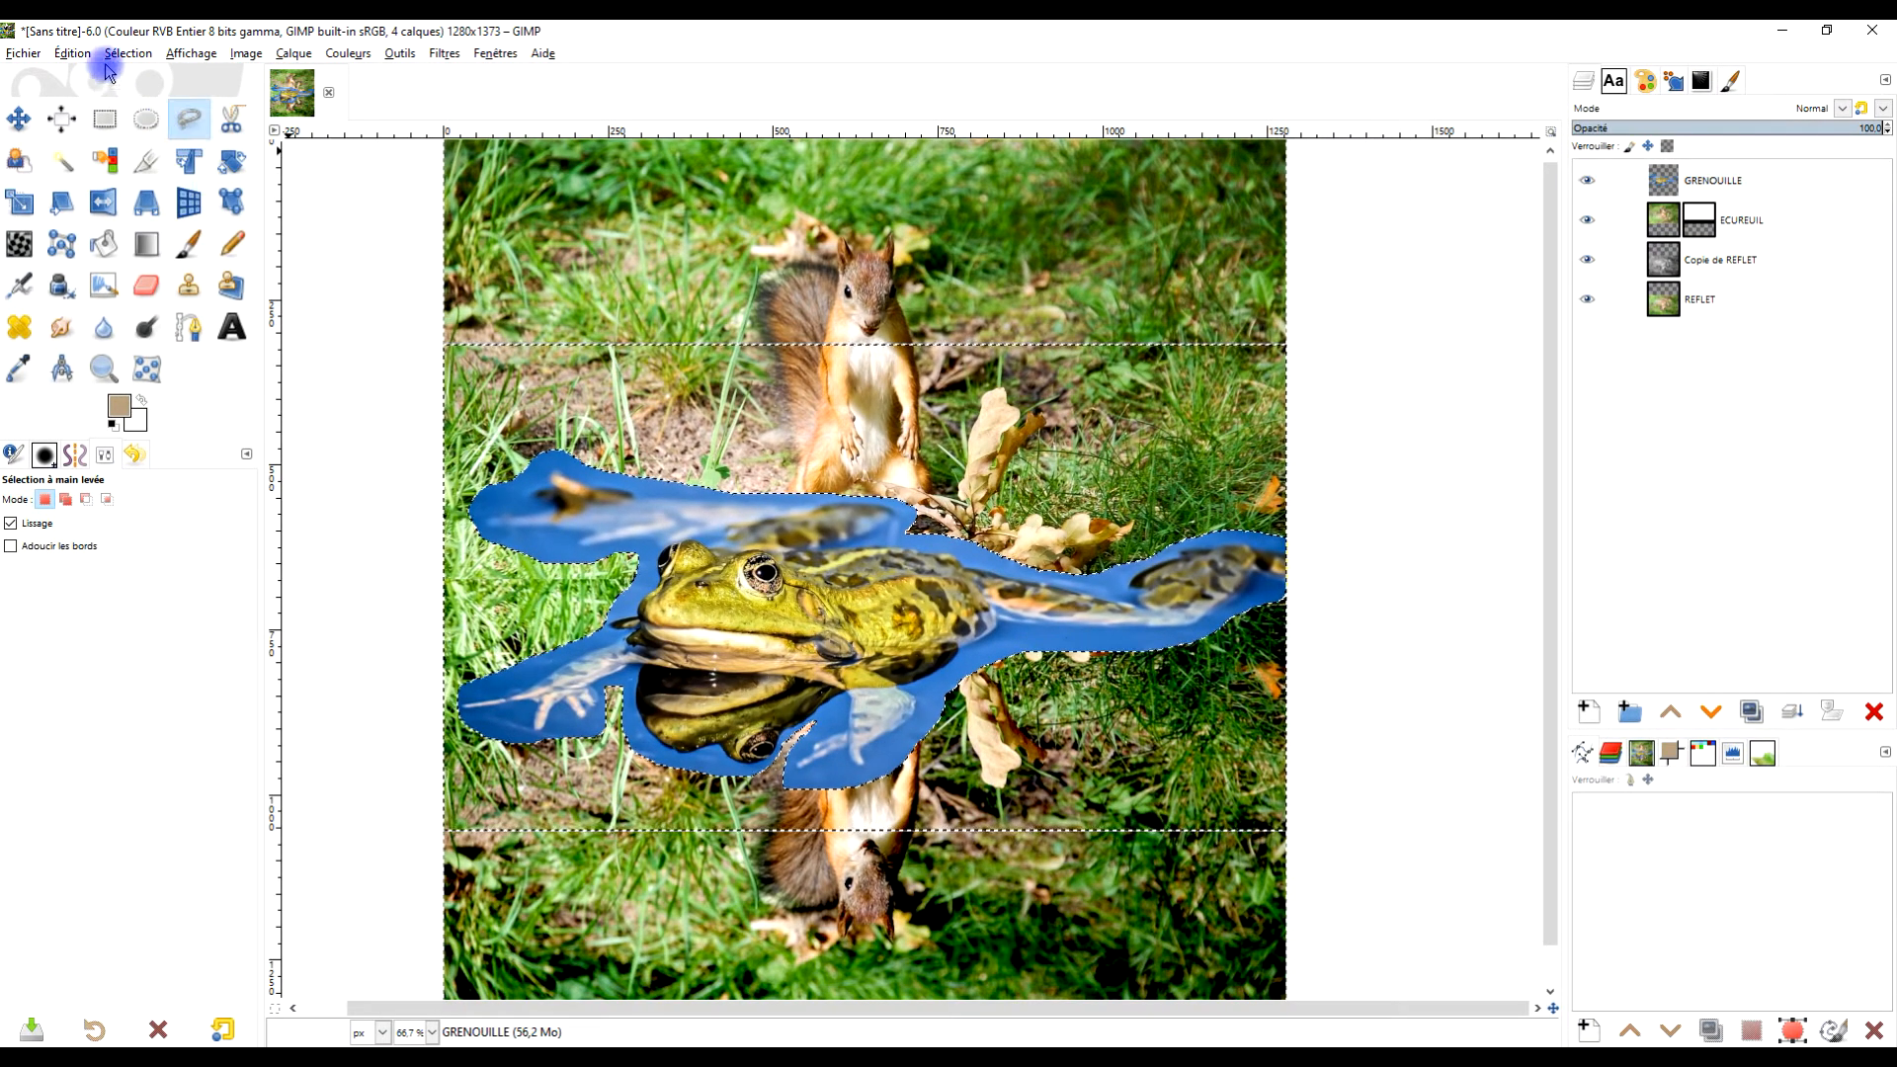
Invert the selection back to the frog and make its blue water transparent with Couleur vers alpha, using a blue picked from the water.
click(152, 58)
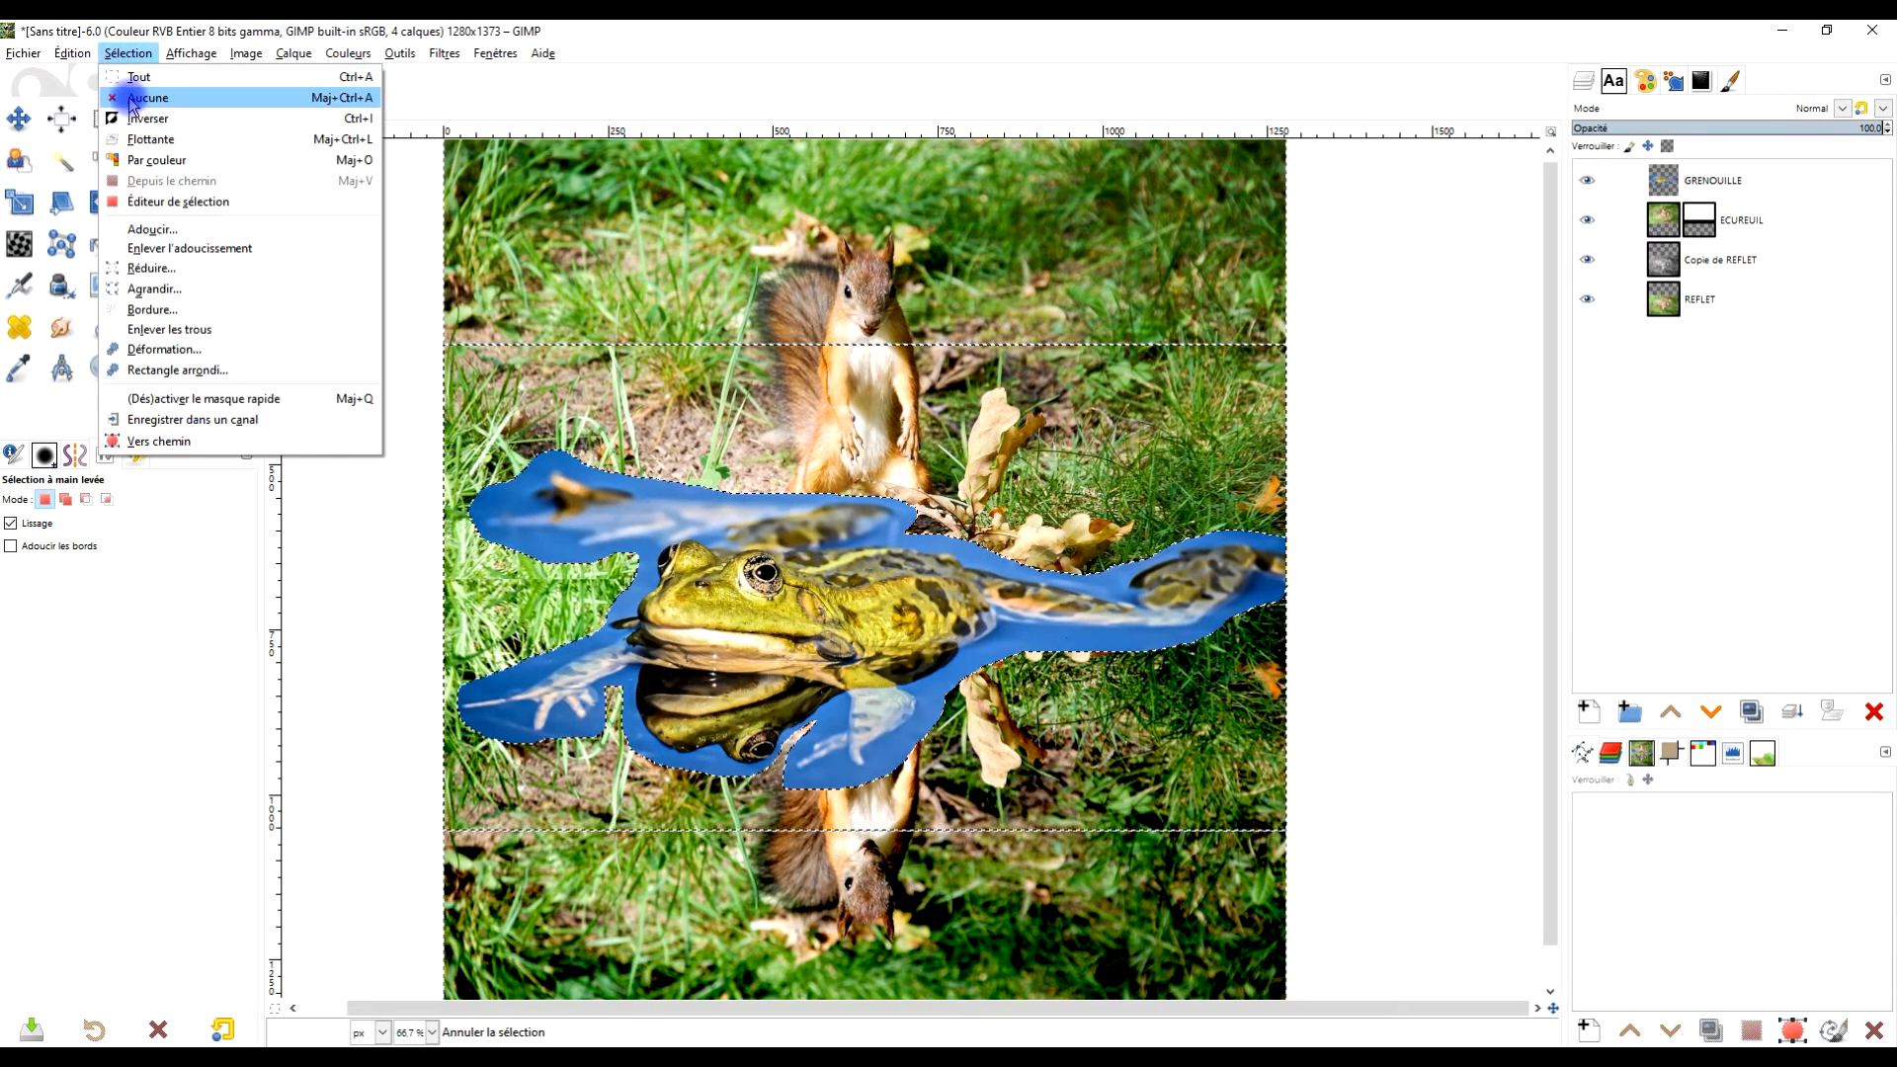
click(134, 99)
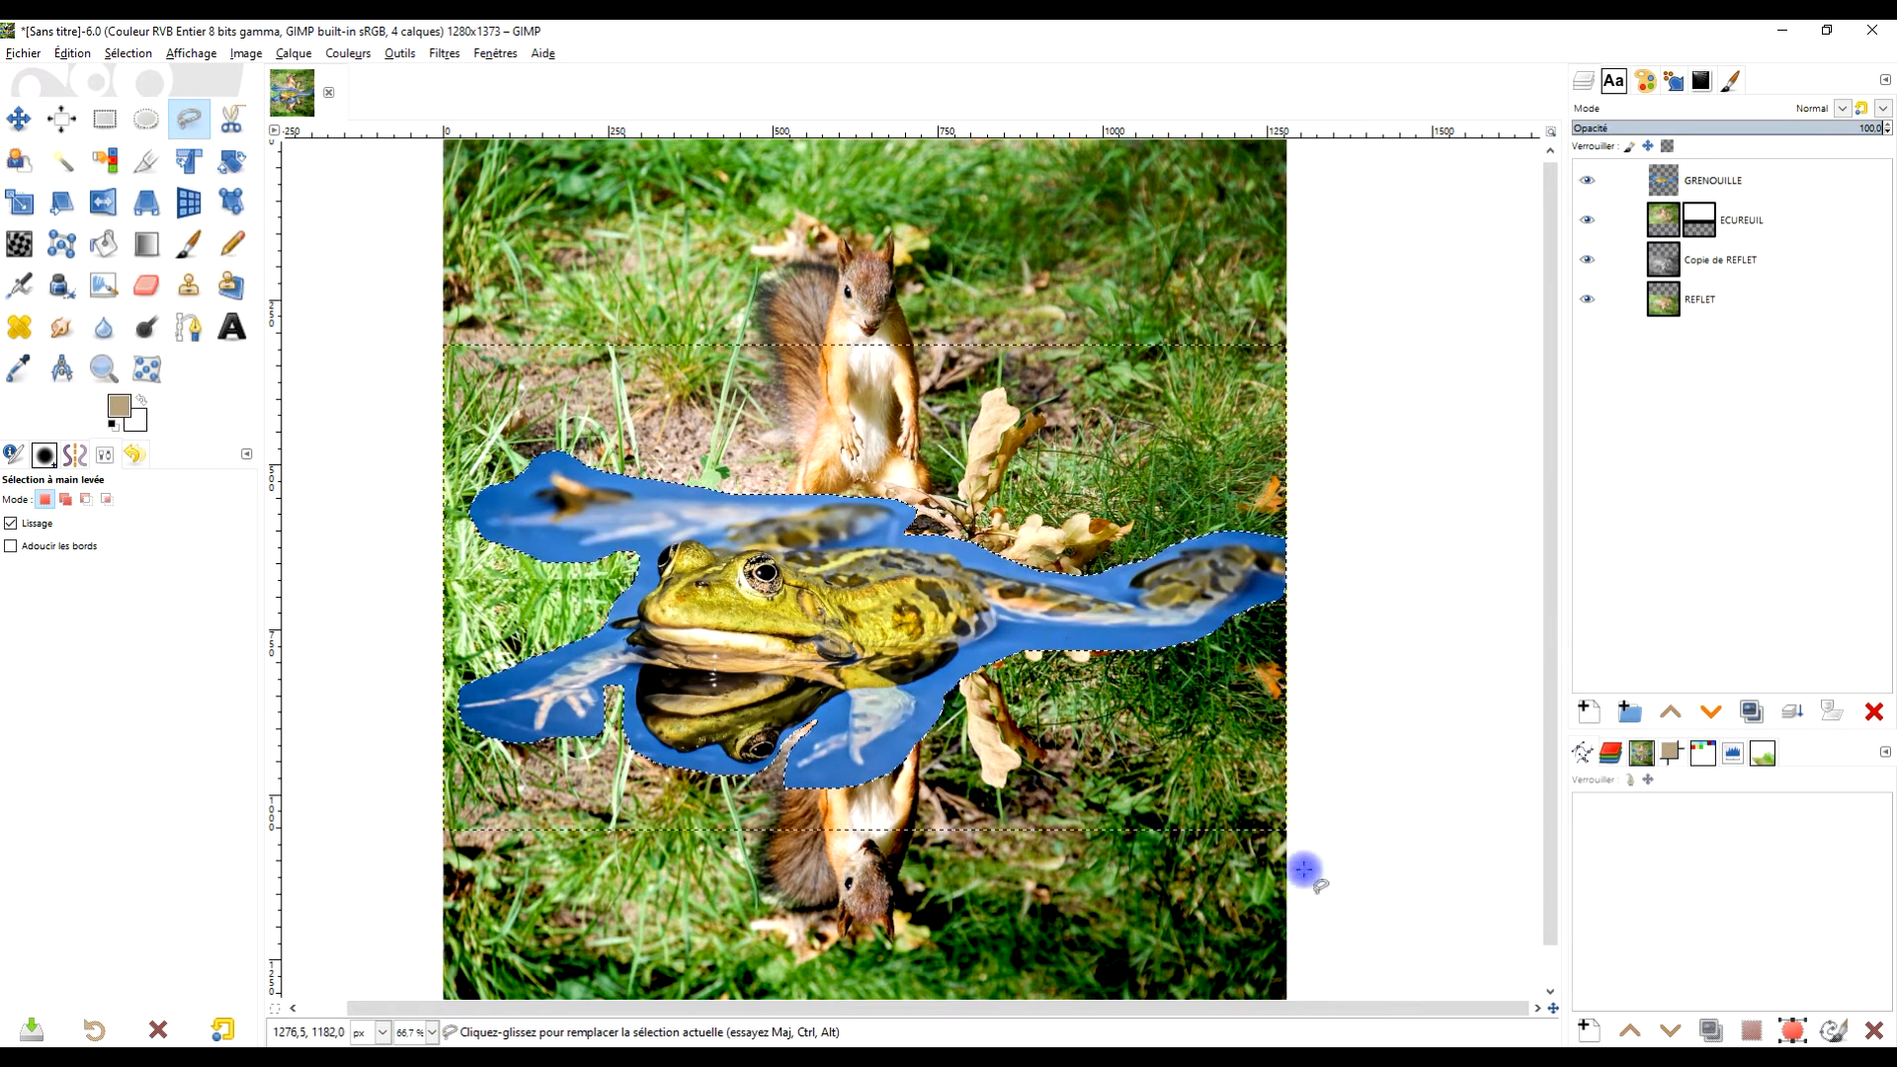
click(363, 54)
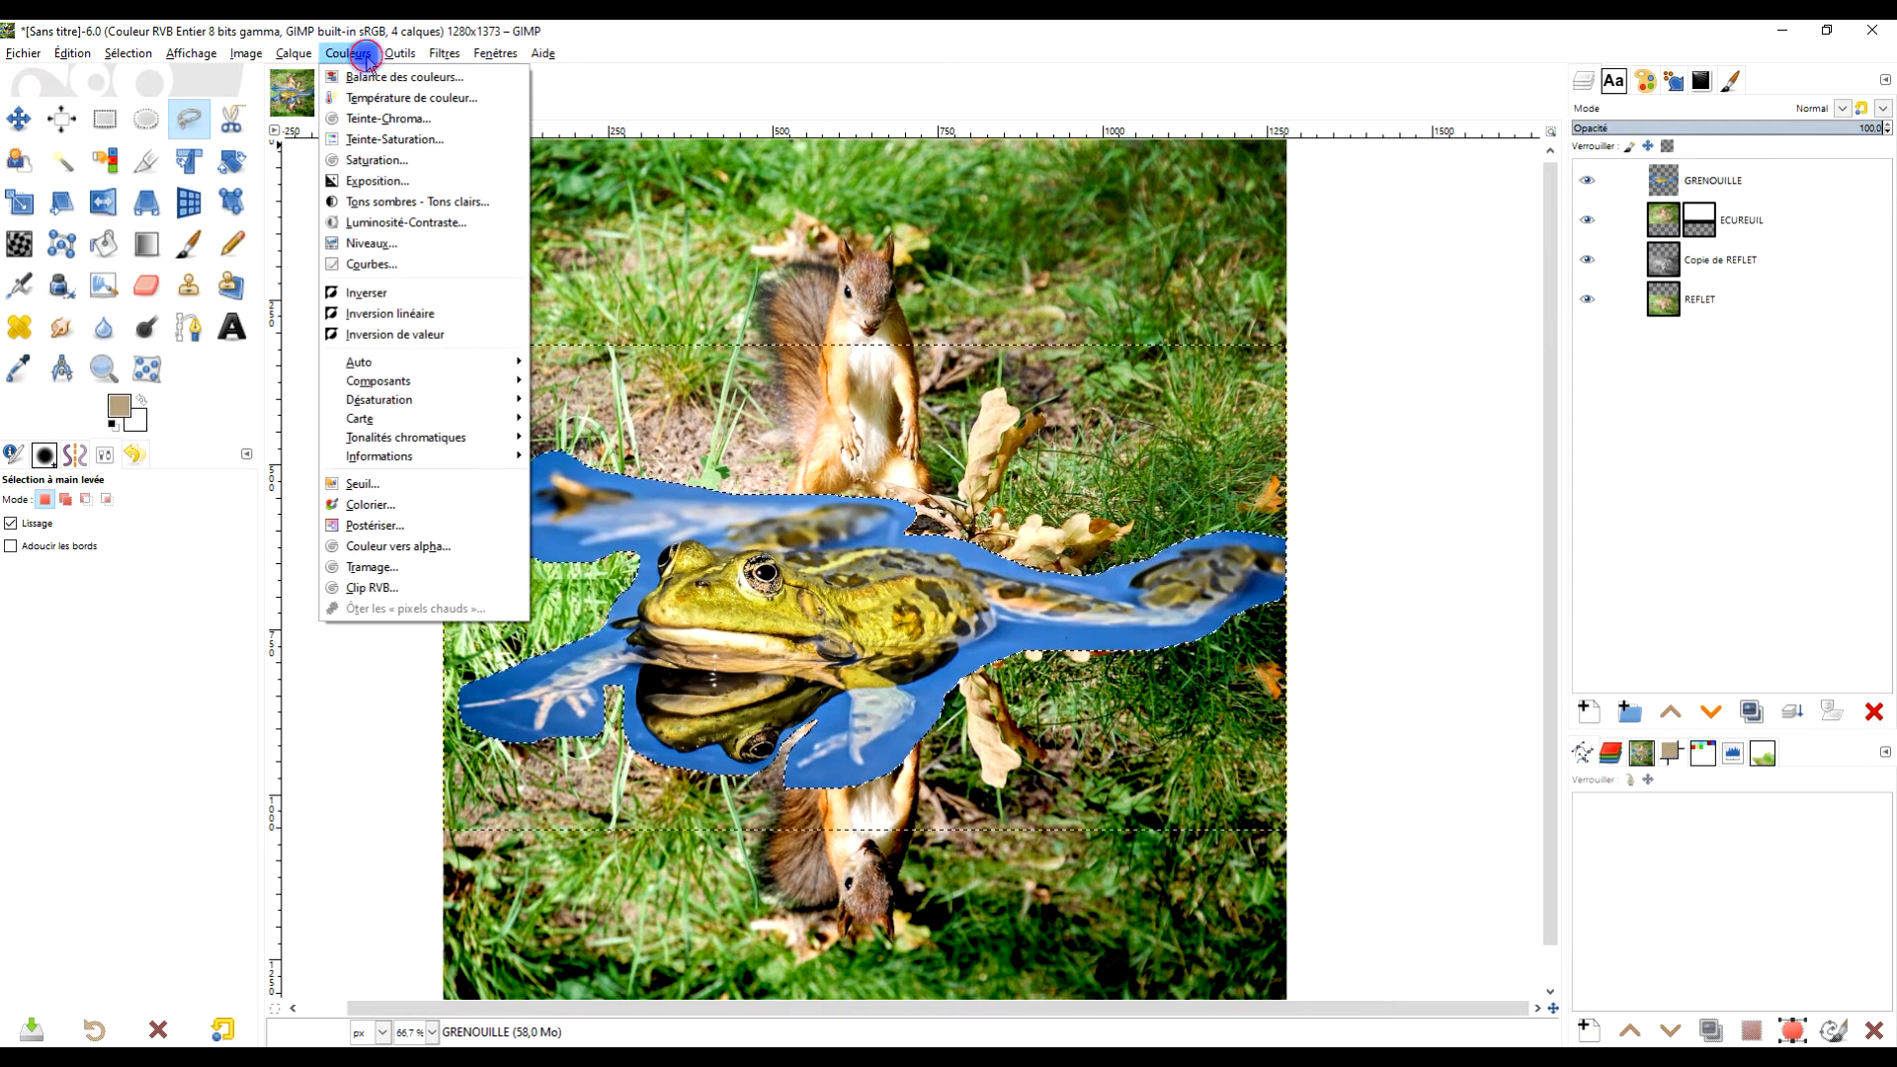
click(465, 550)
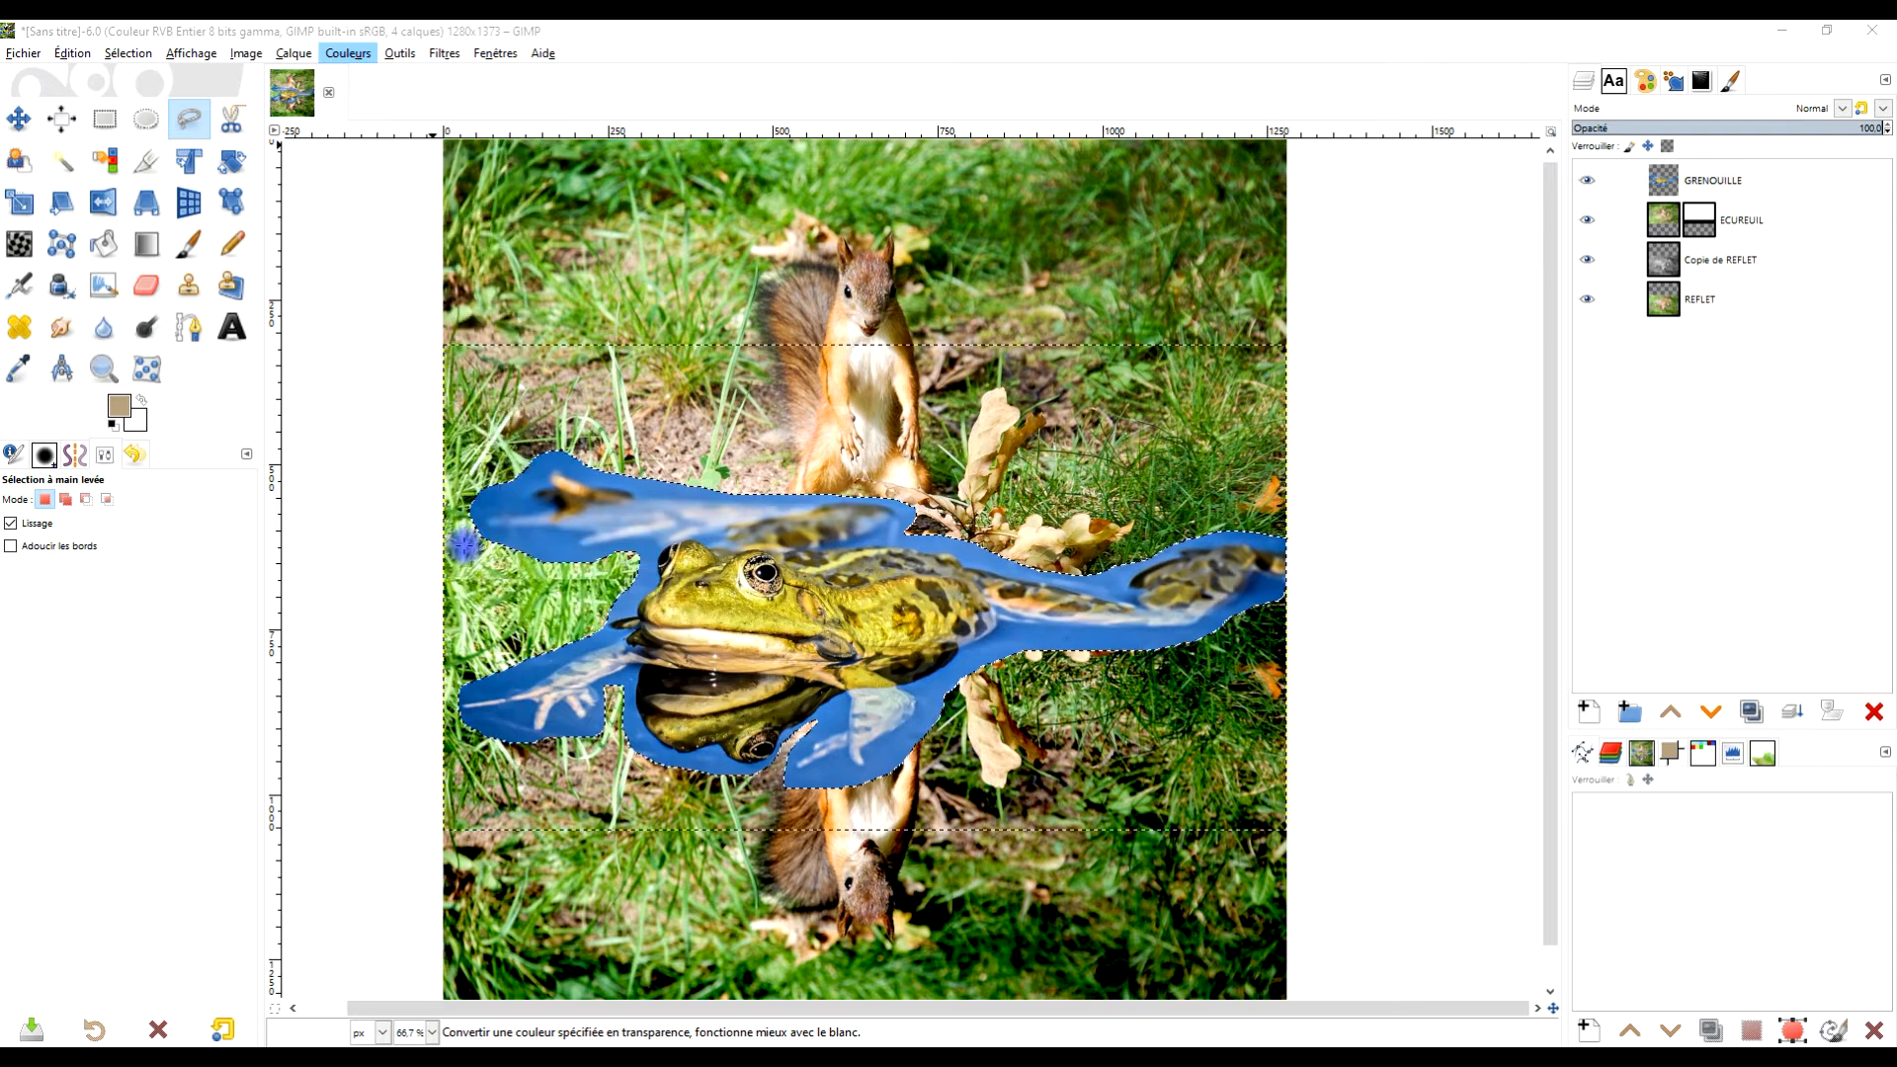
click(353, 290)
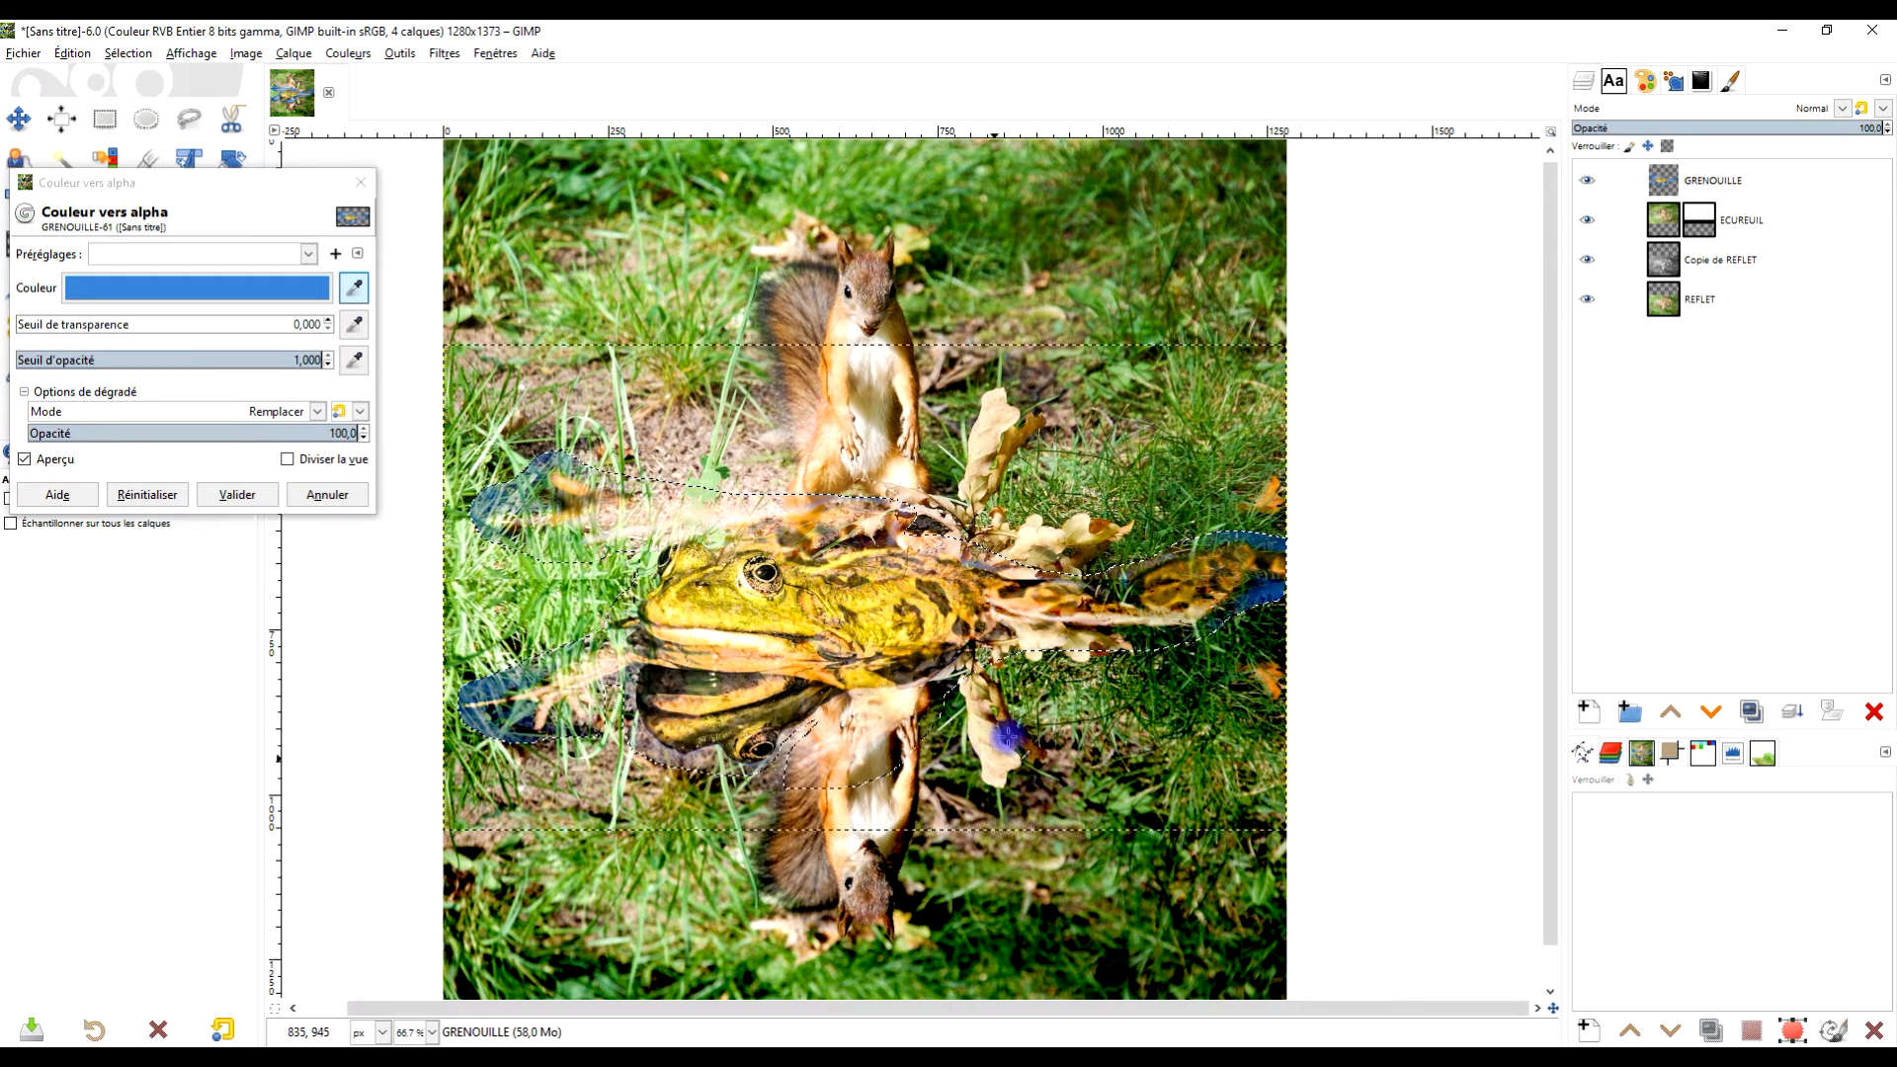
click(237, 496)
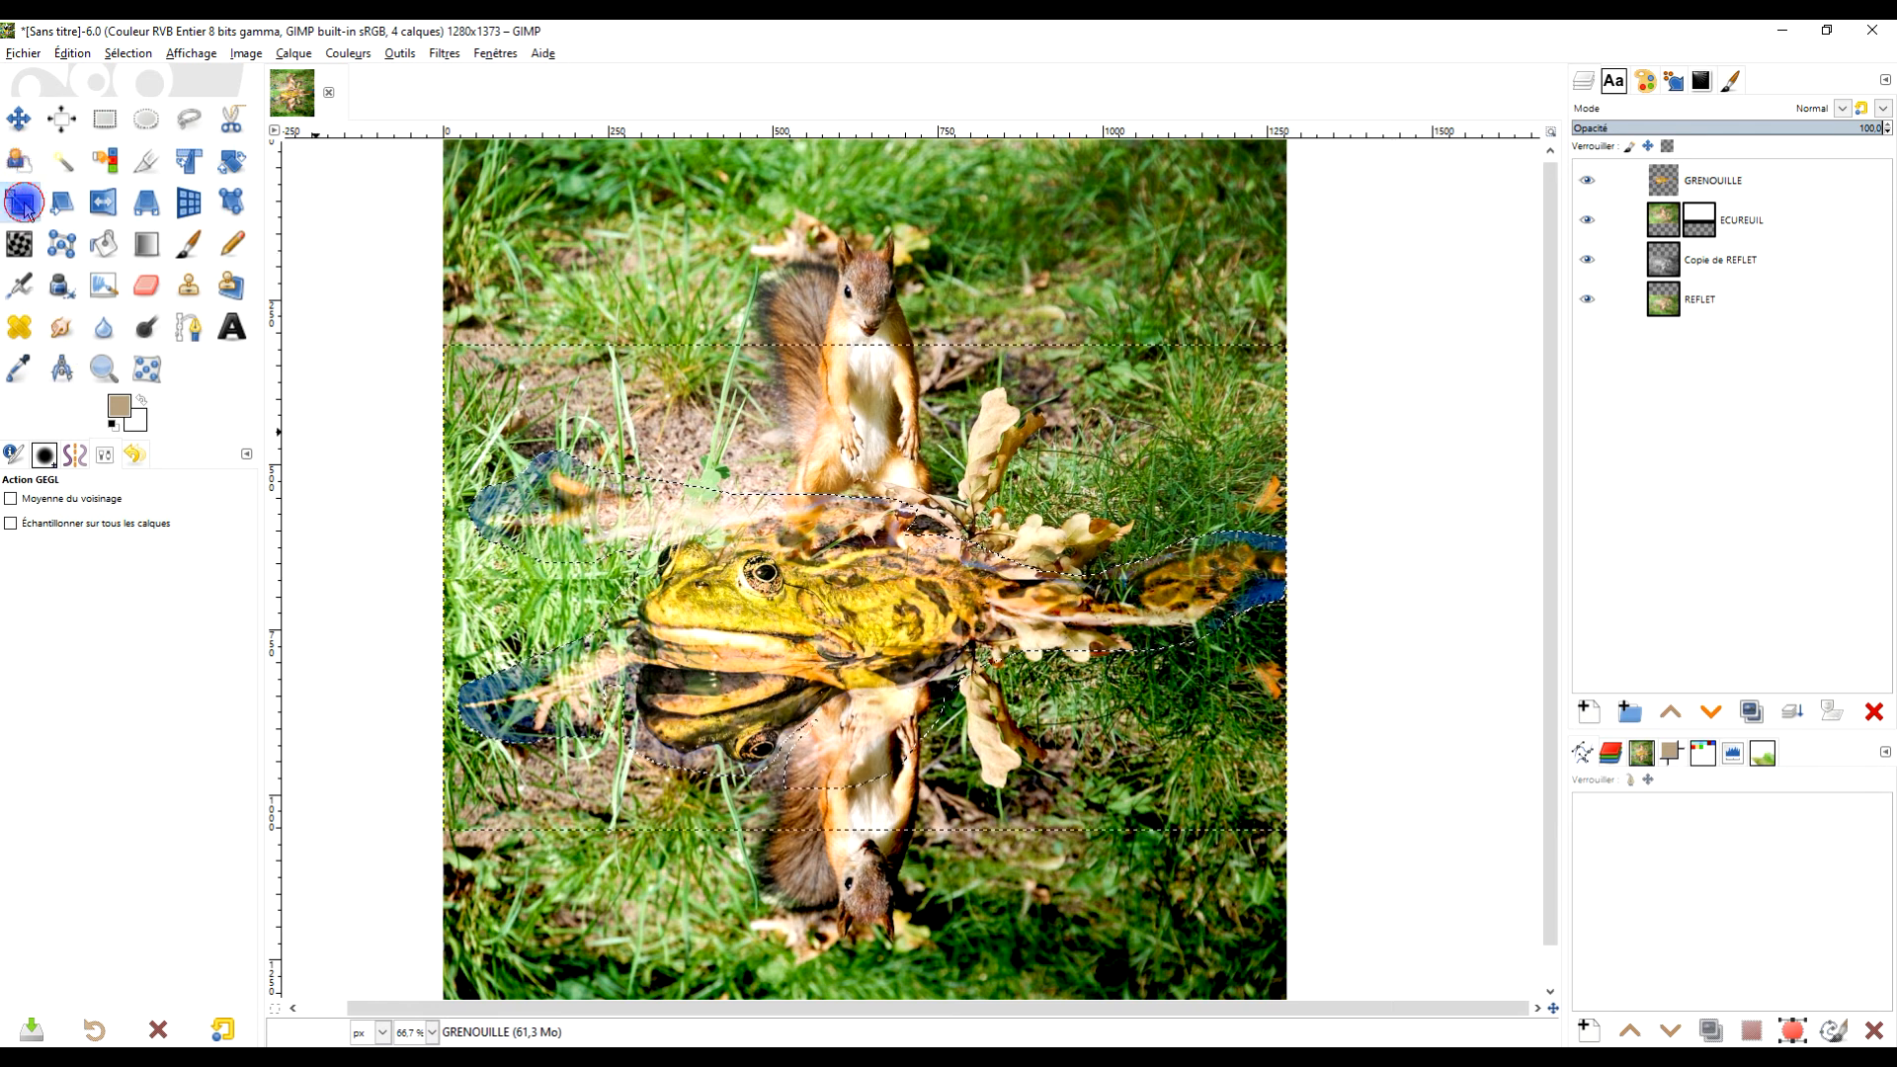
Clear the selection, then scale the GRENOUILLE layer to 558 × 321 px and place it to the right of the squirrel's reflected head.
click(22, 204)
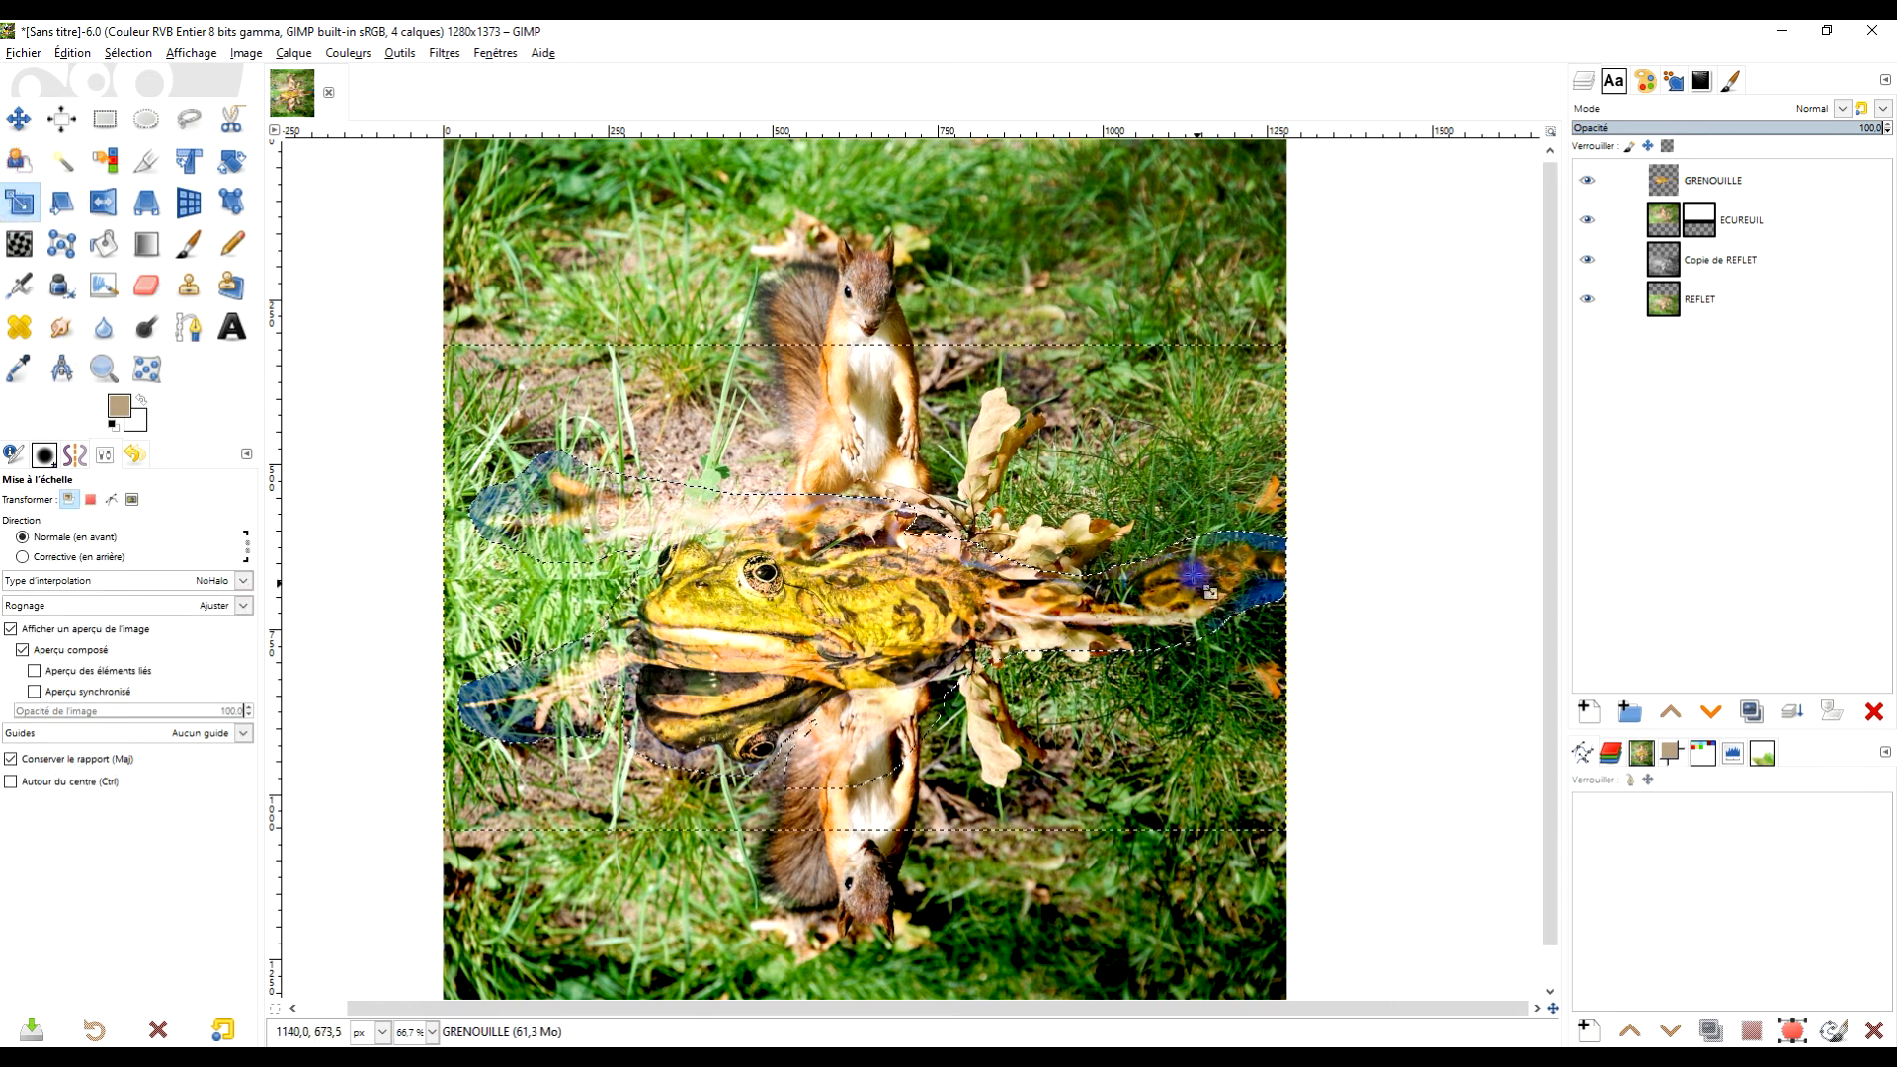
click(127, 53)
click(132, 109)
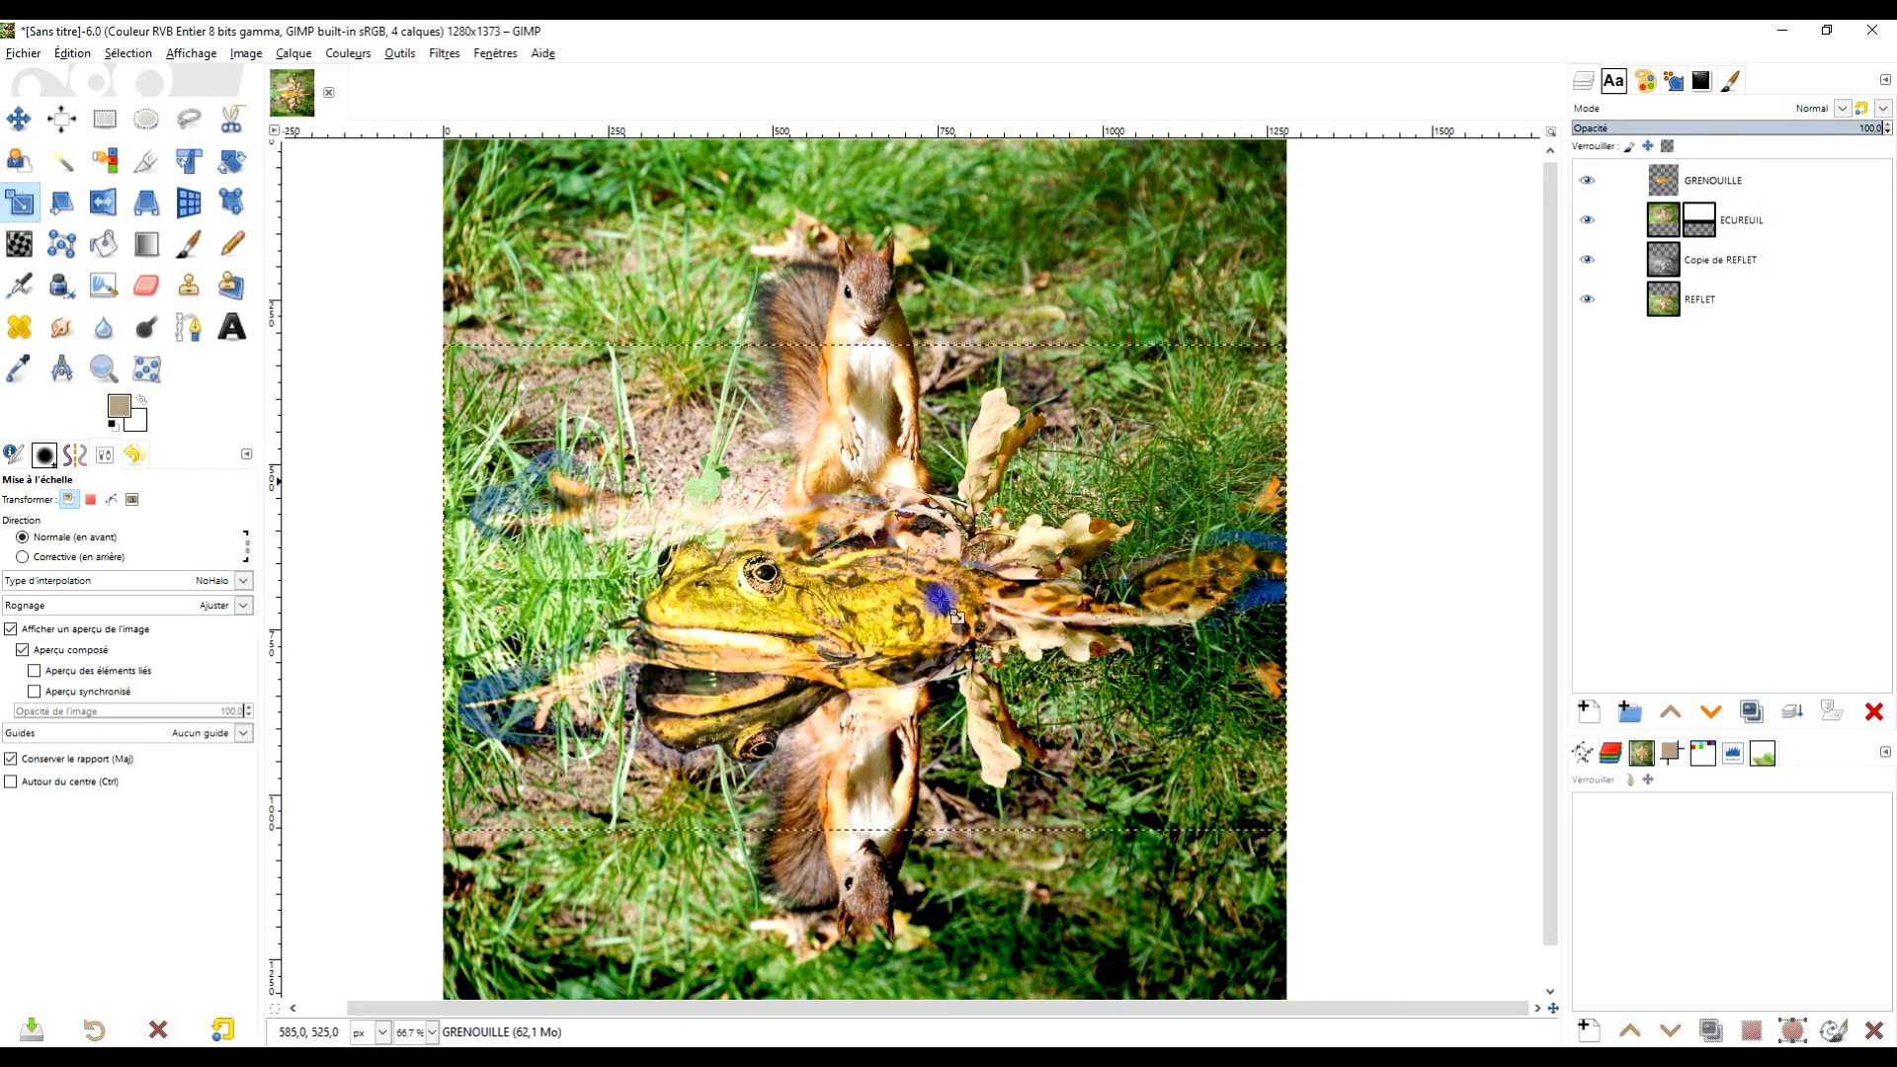
click(878, 631)
drag(1289, 829, 944, 622)
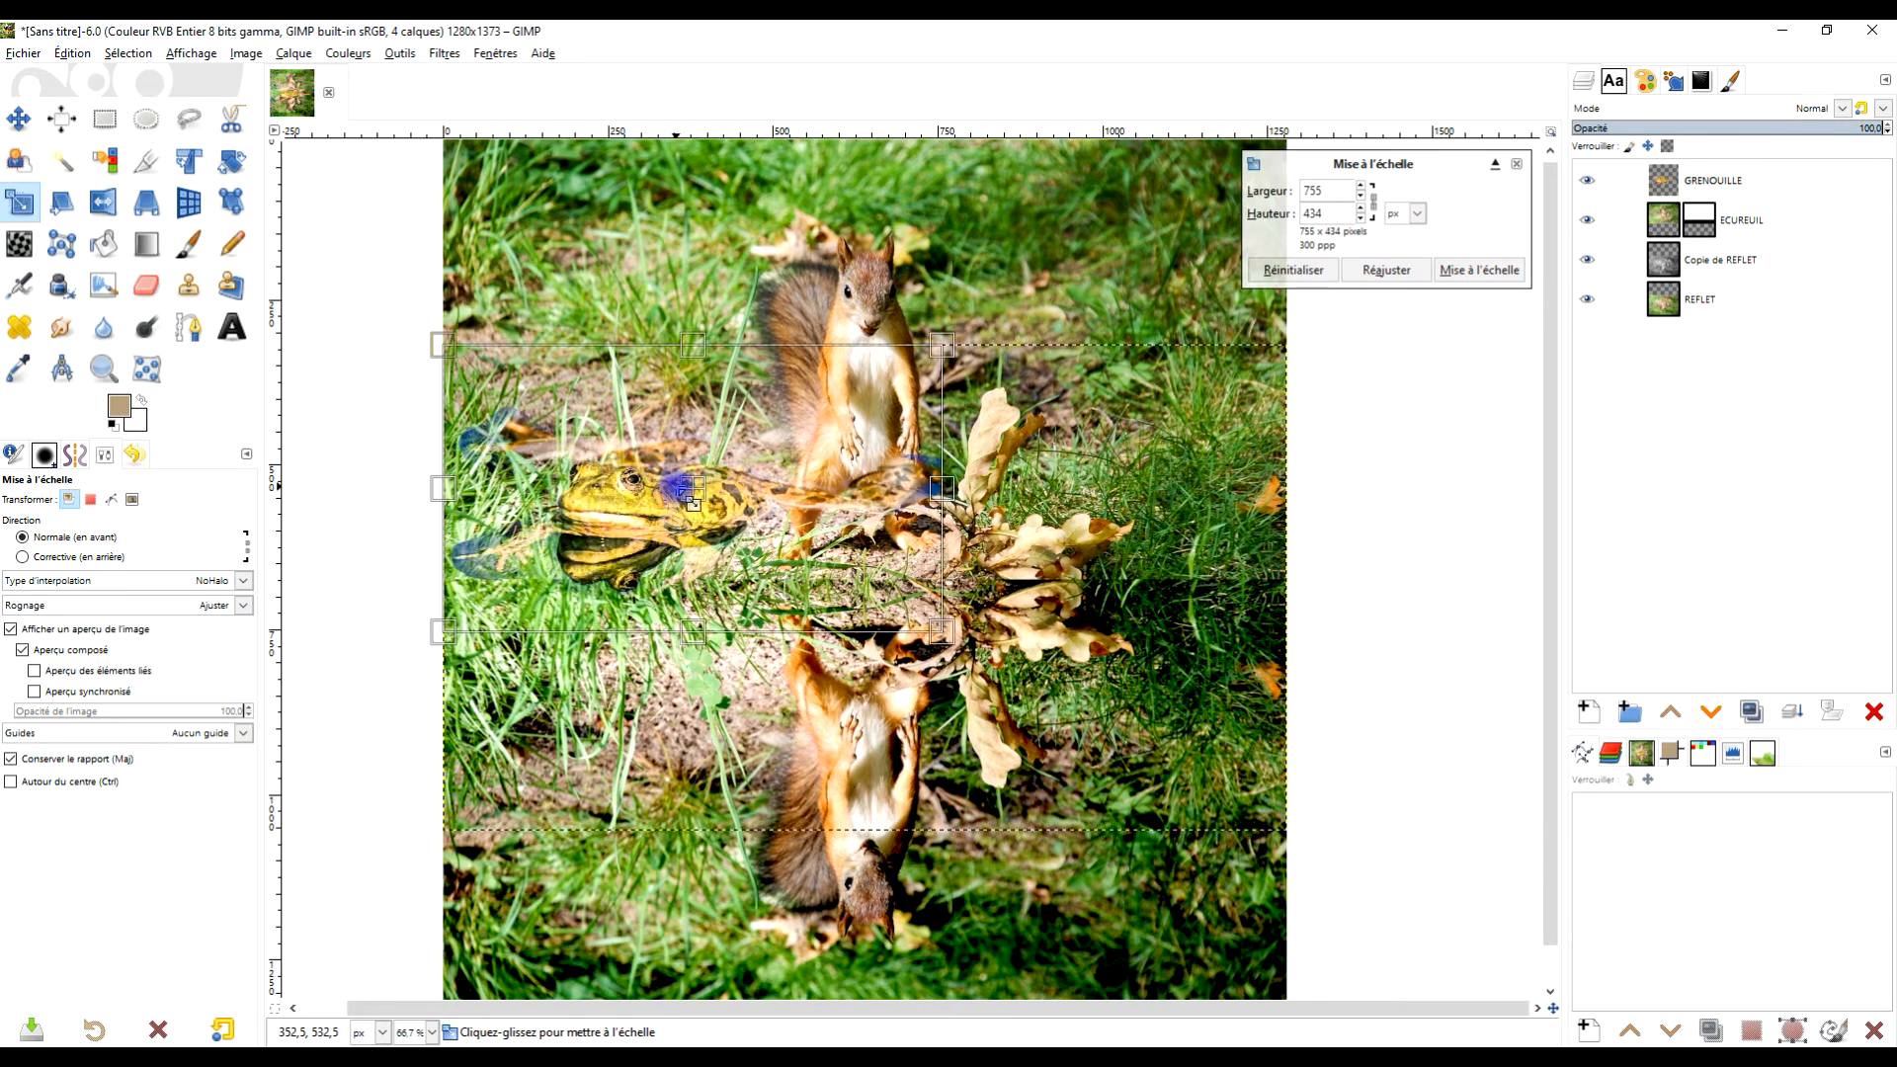
drag(692, 500, 1052, 782)
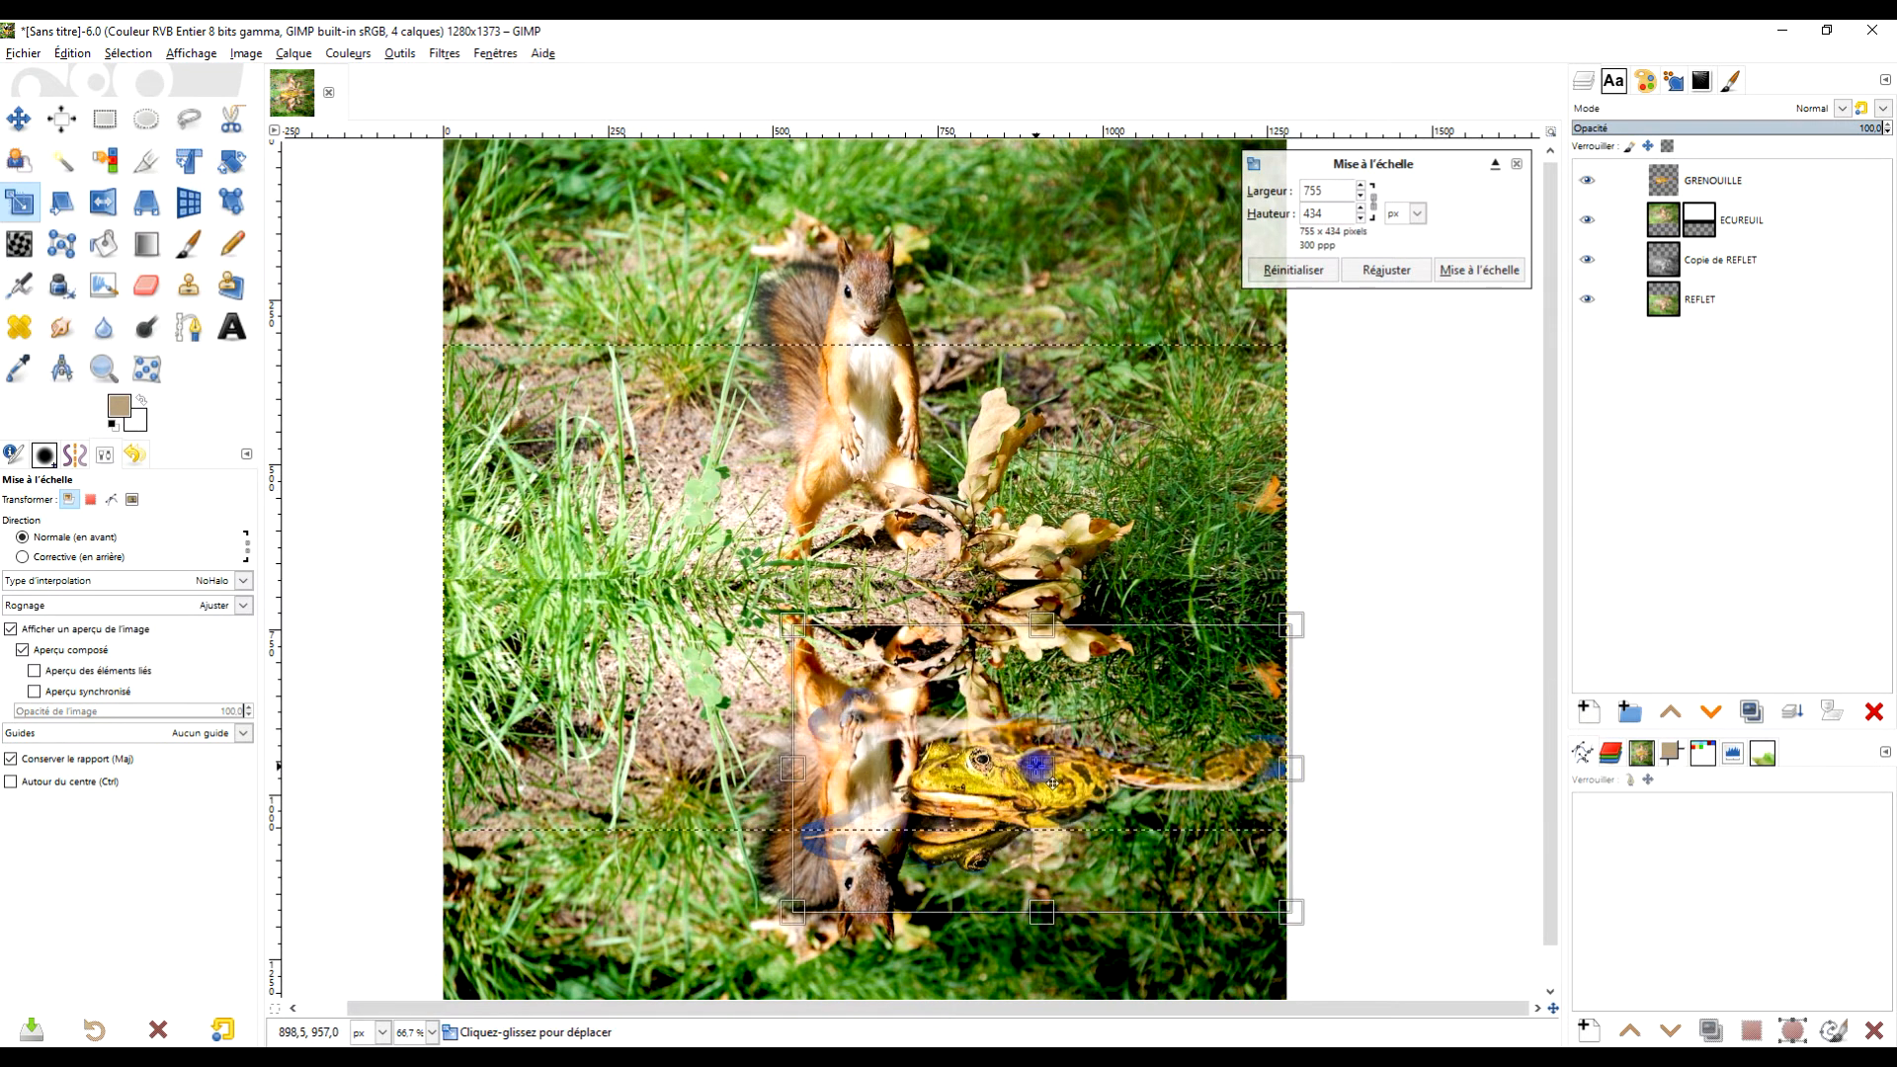
drag(1289, 909, 1165, 816)
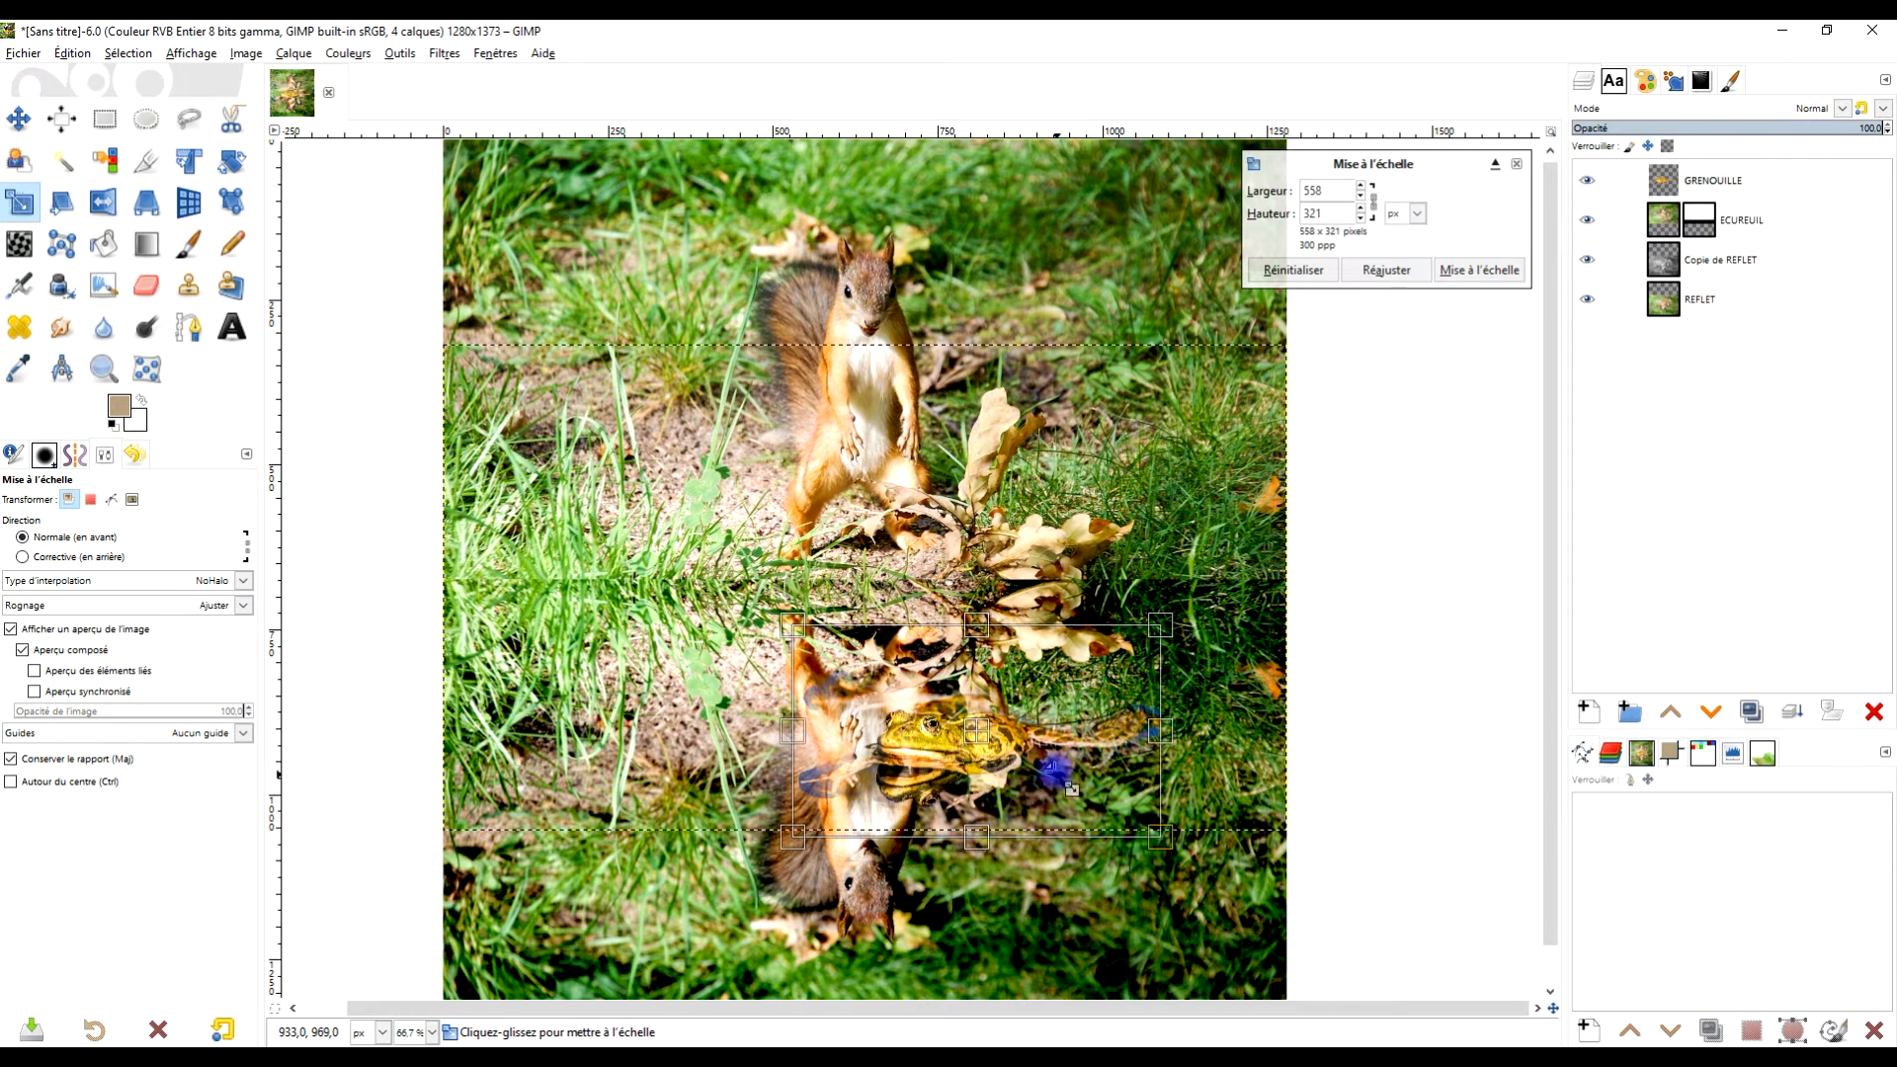
drag(976, 730, 1101, 852)
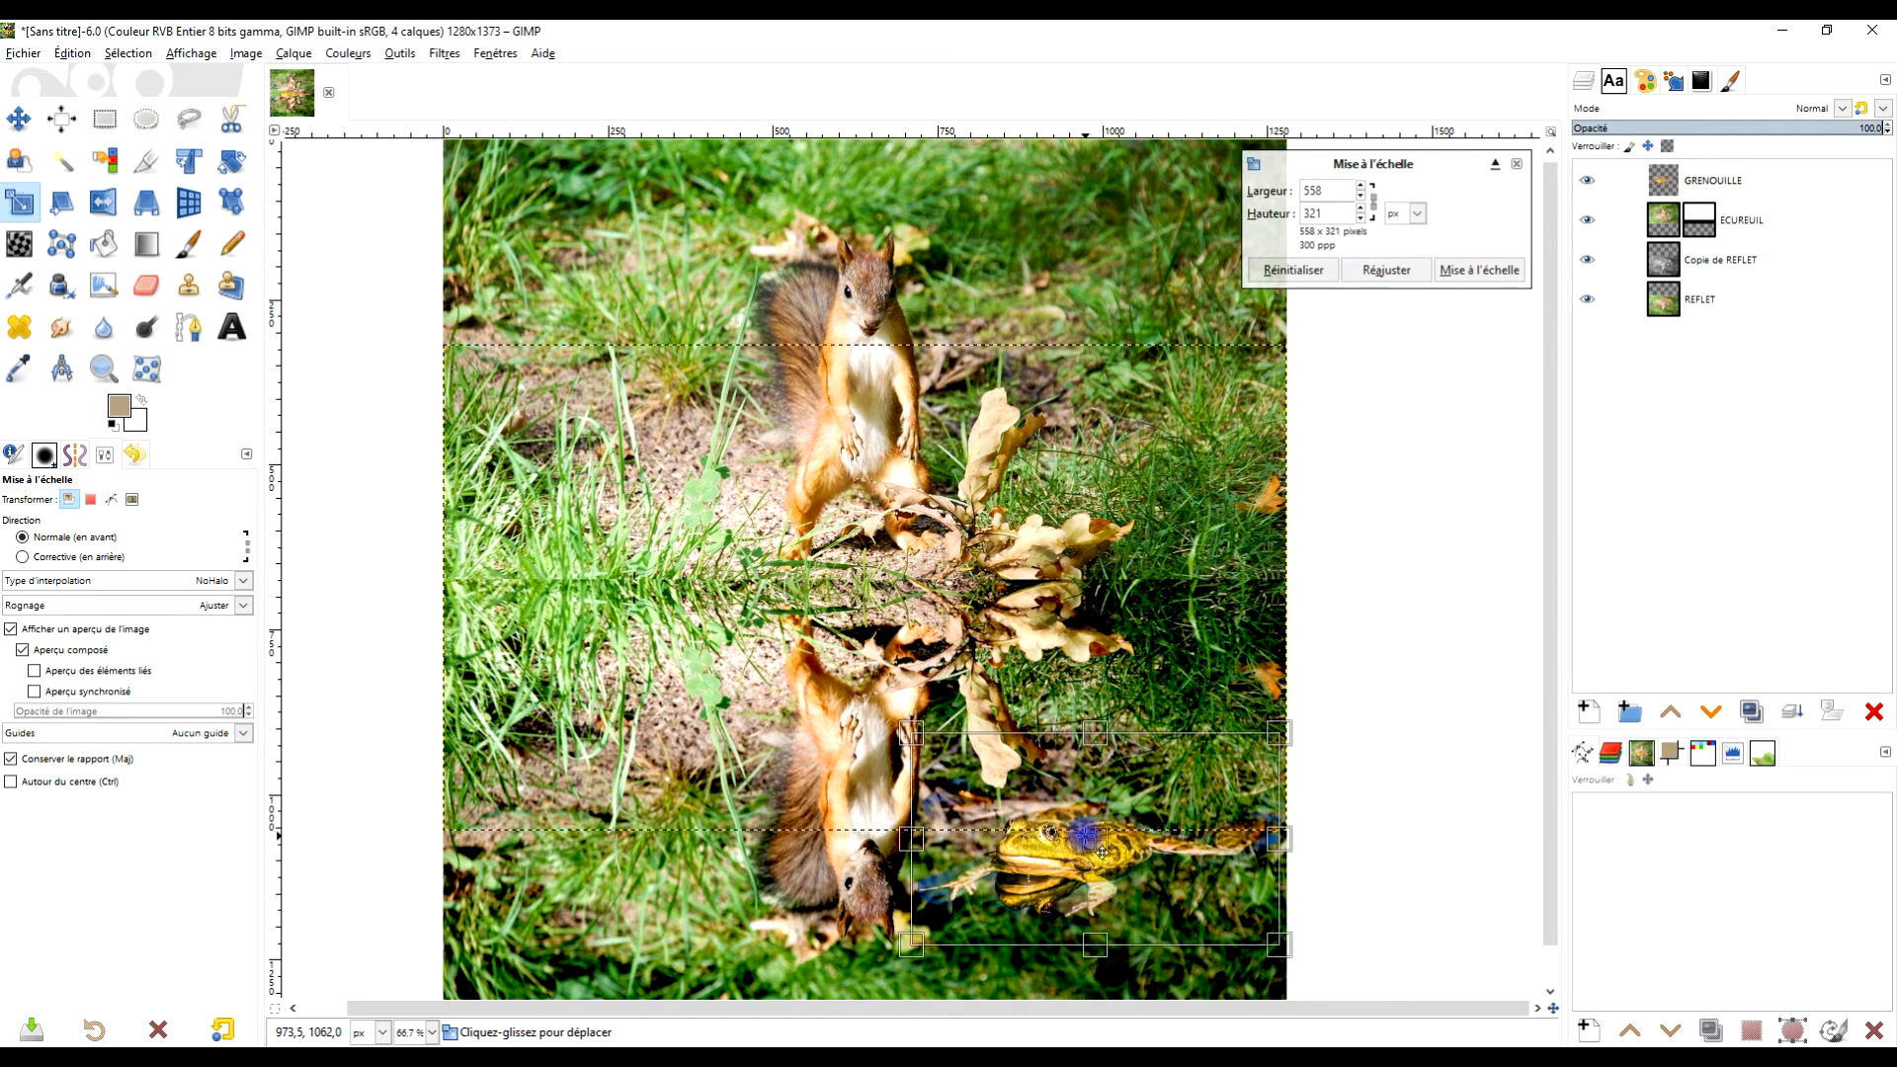
click(1467, 269)
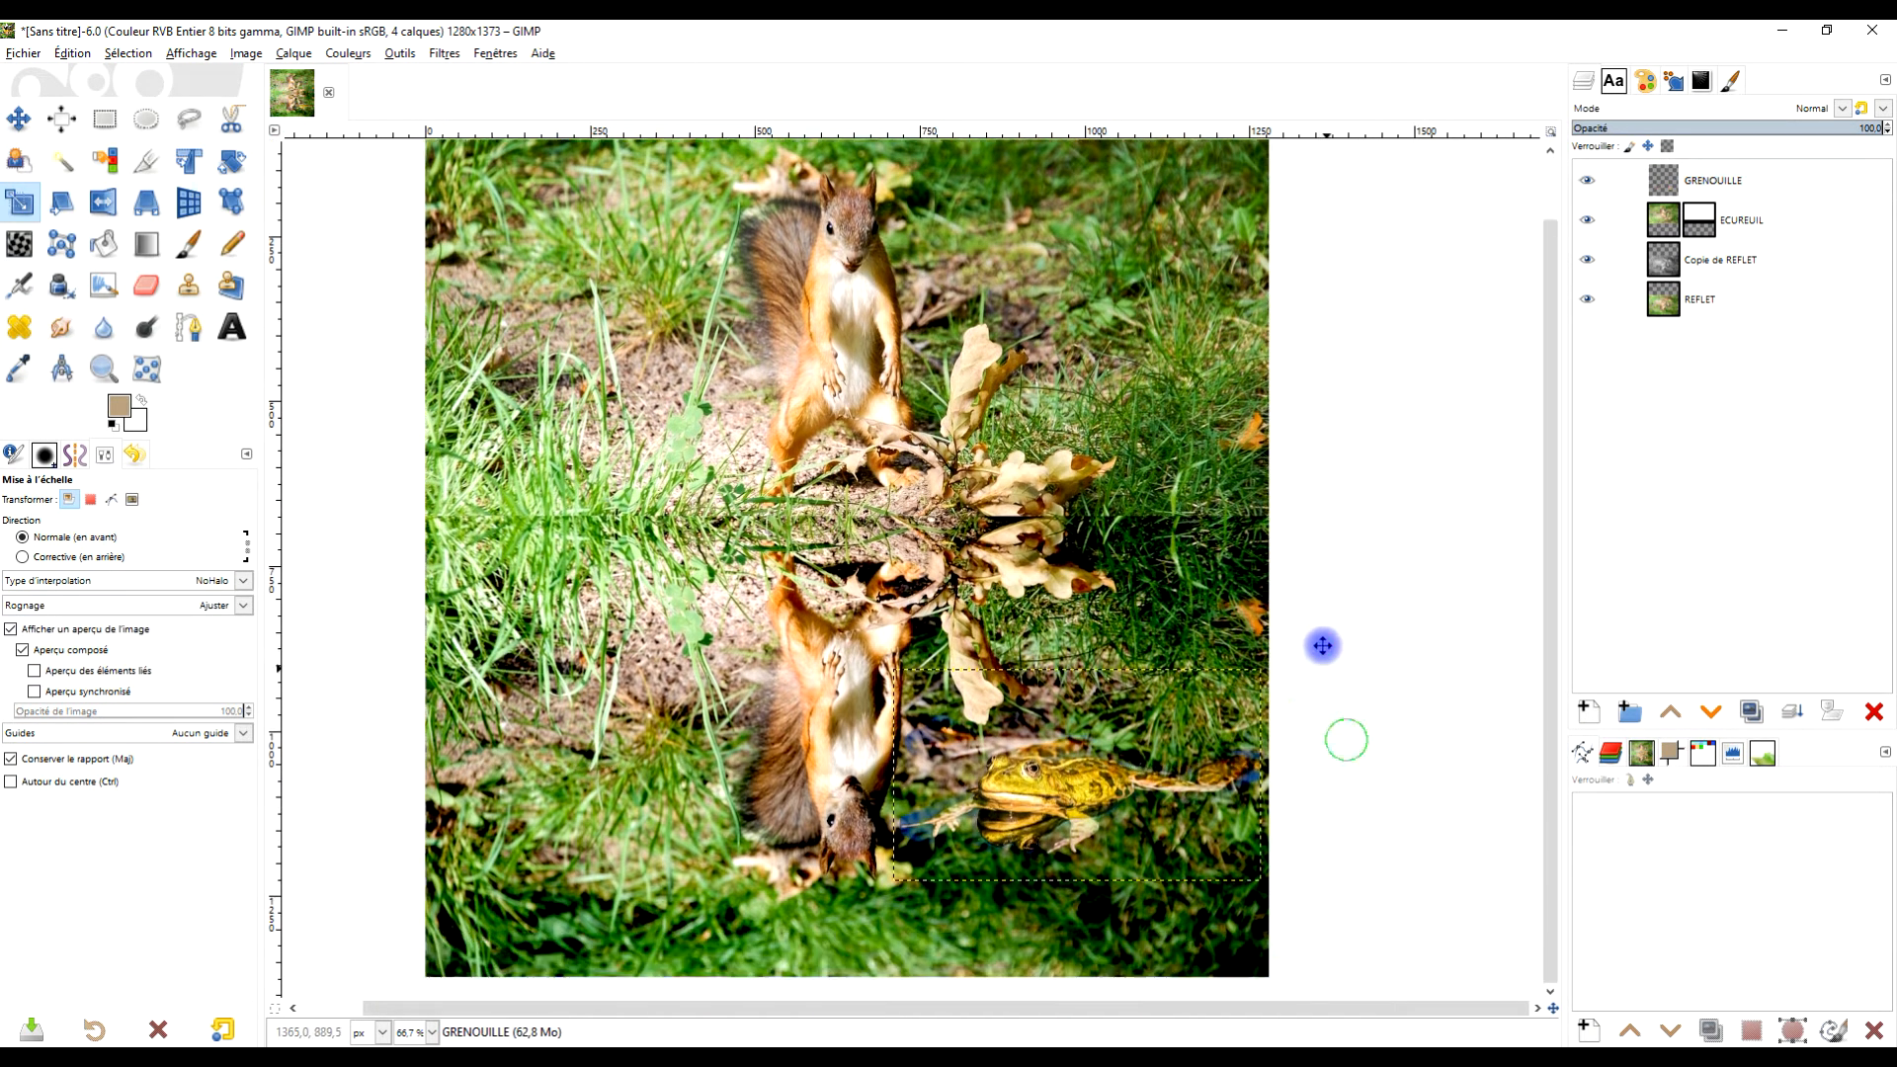
ctrl+scroll(1216, 663, up, 2)
scroll(1219, 692, down, 3)
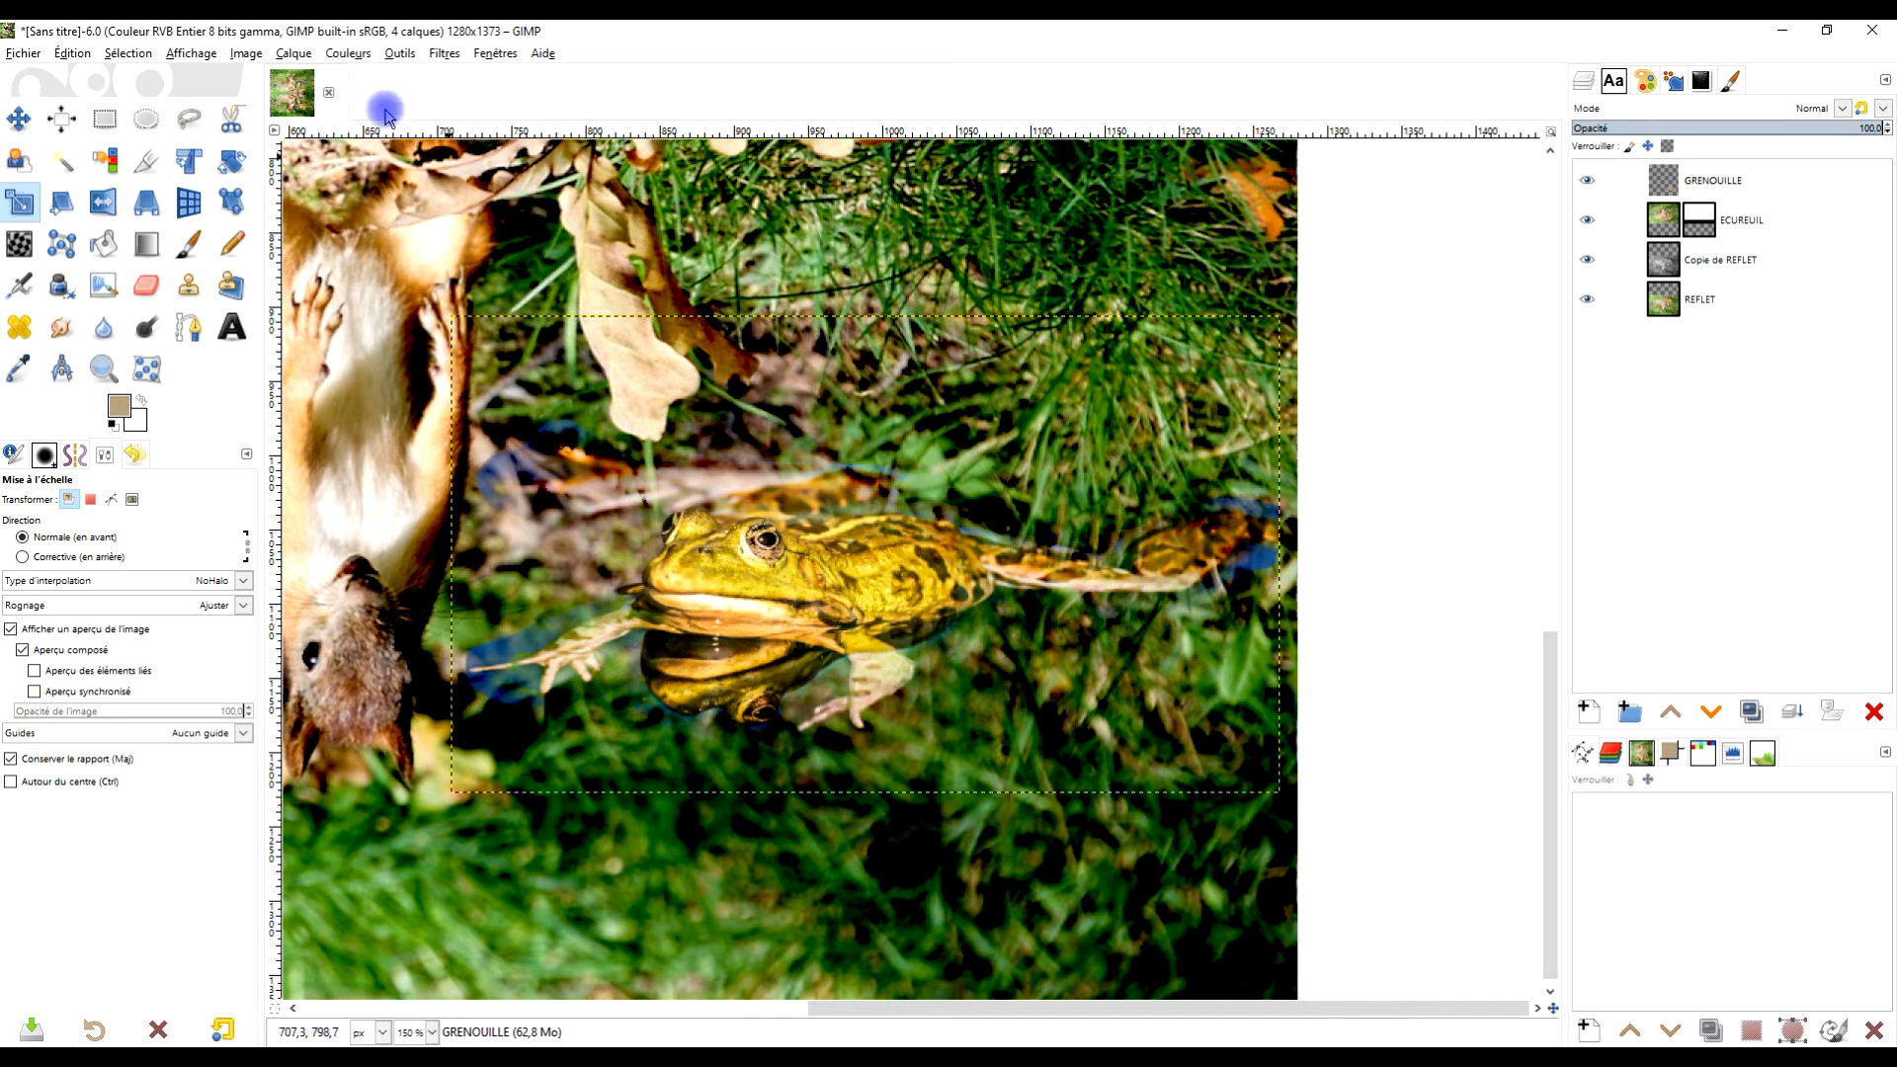
Raise the alpha channel curve of the GRENOUILLE layer with one point at input 69, output 174 to make the frog more opaque.
click(341, 53)
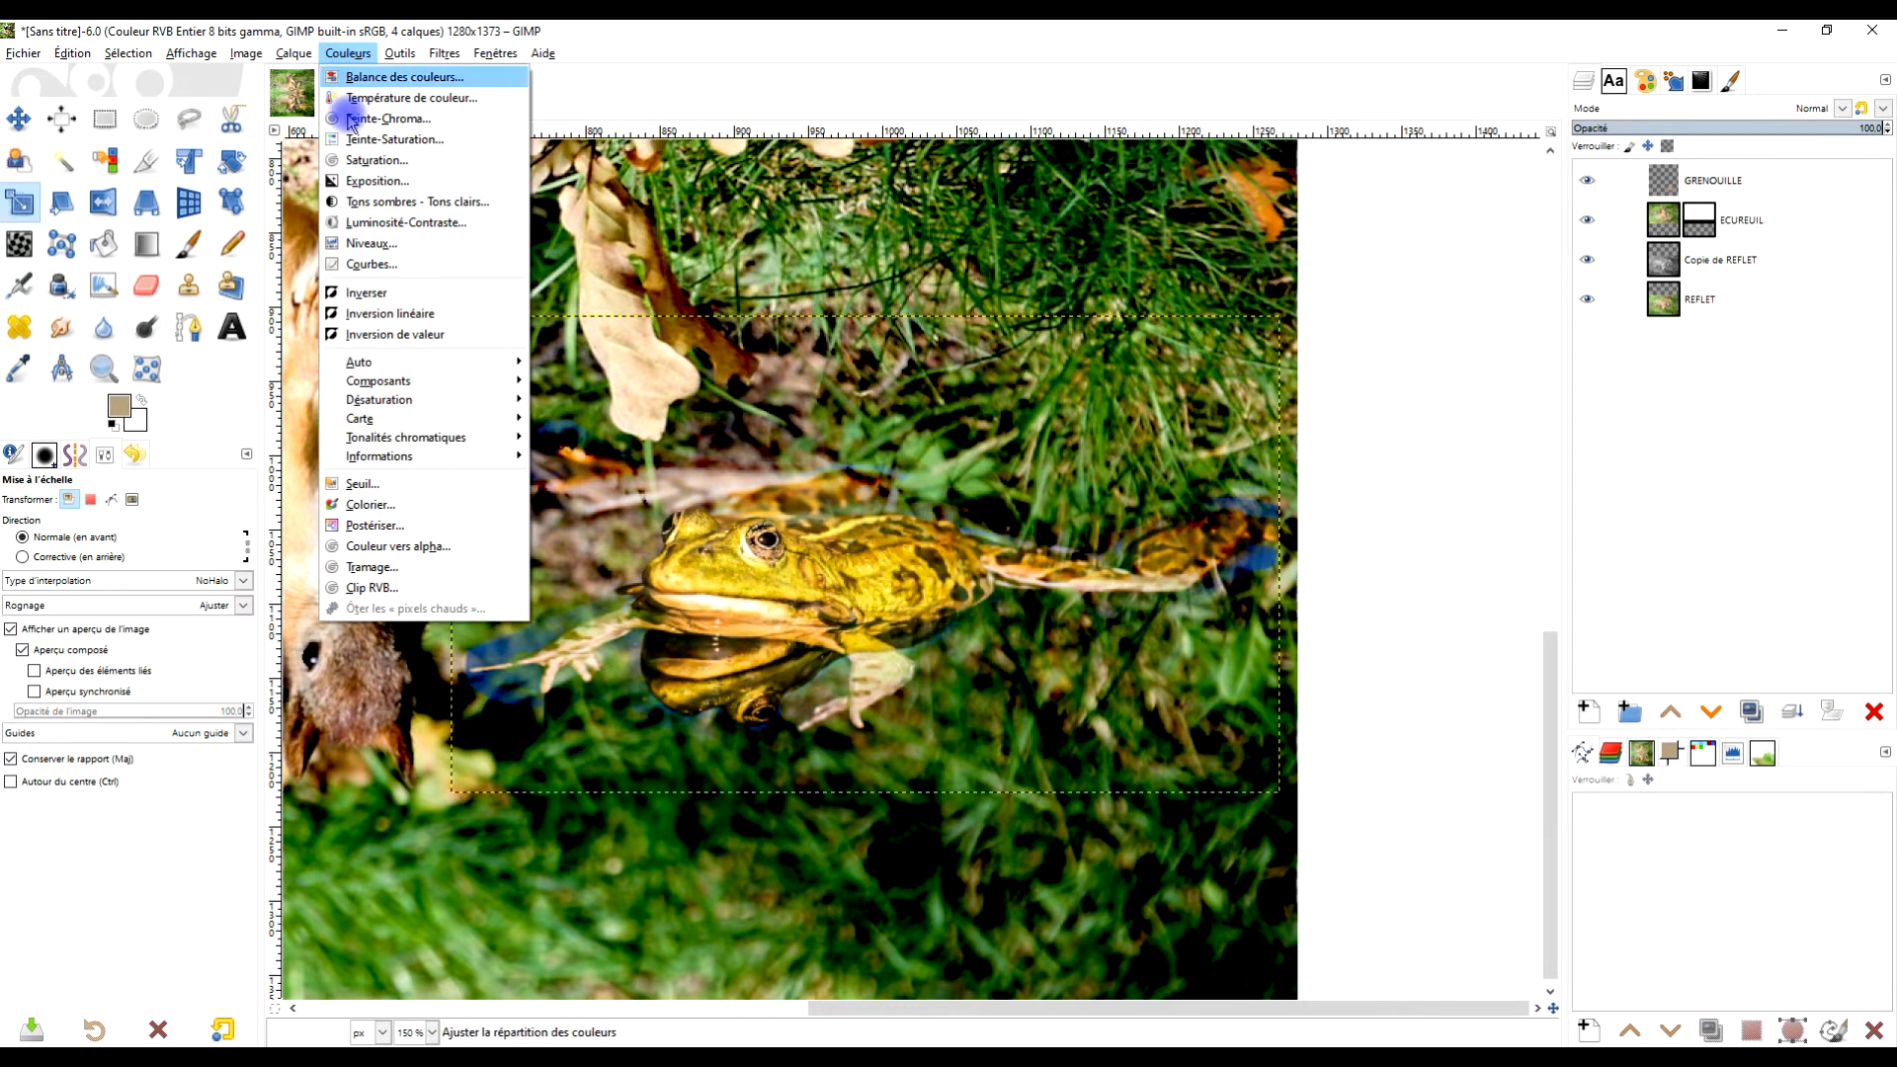
click(427, 266)
click(87, 284)
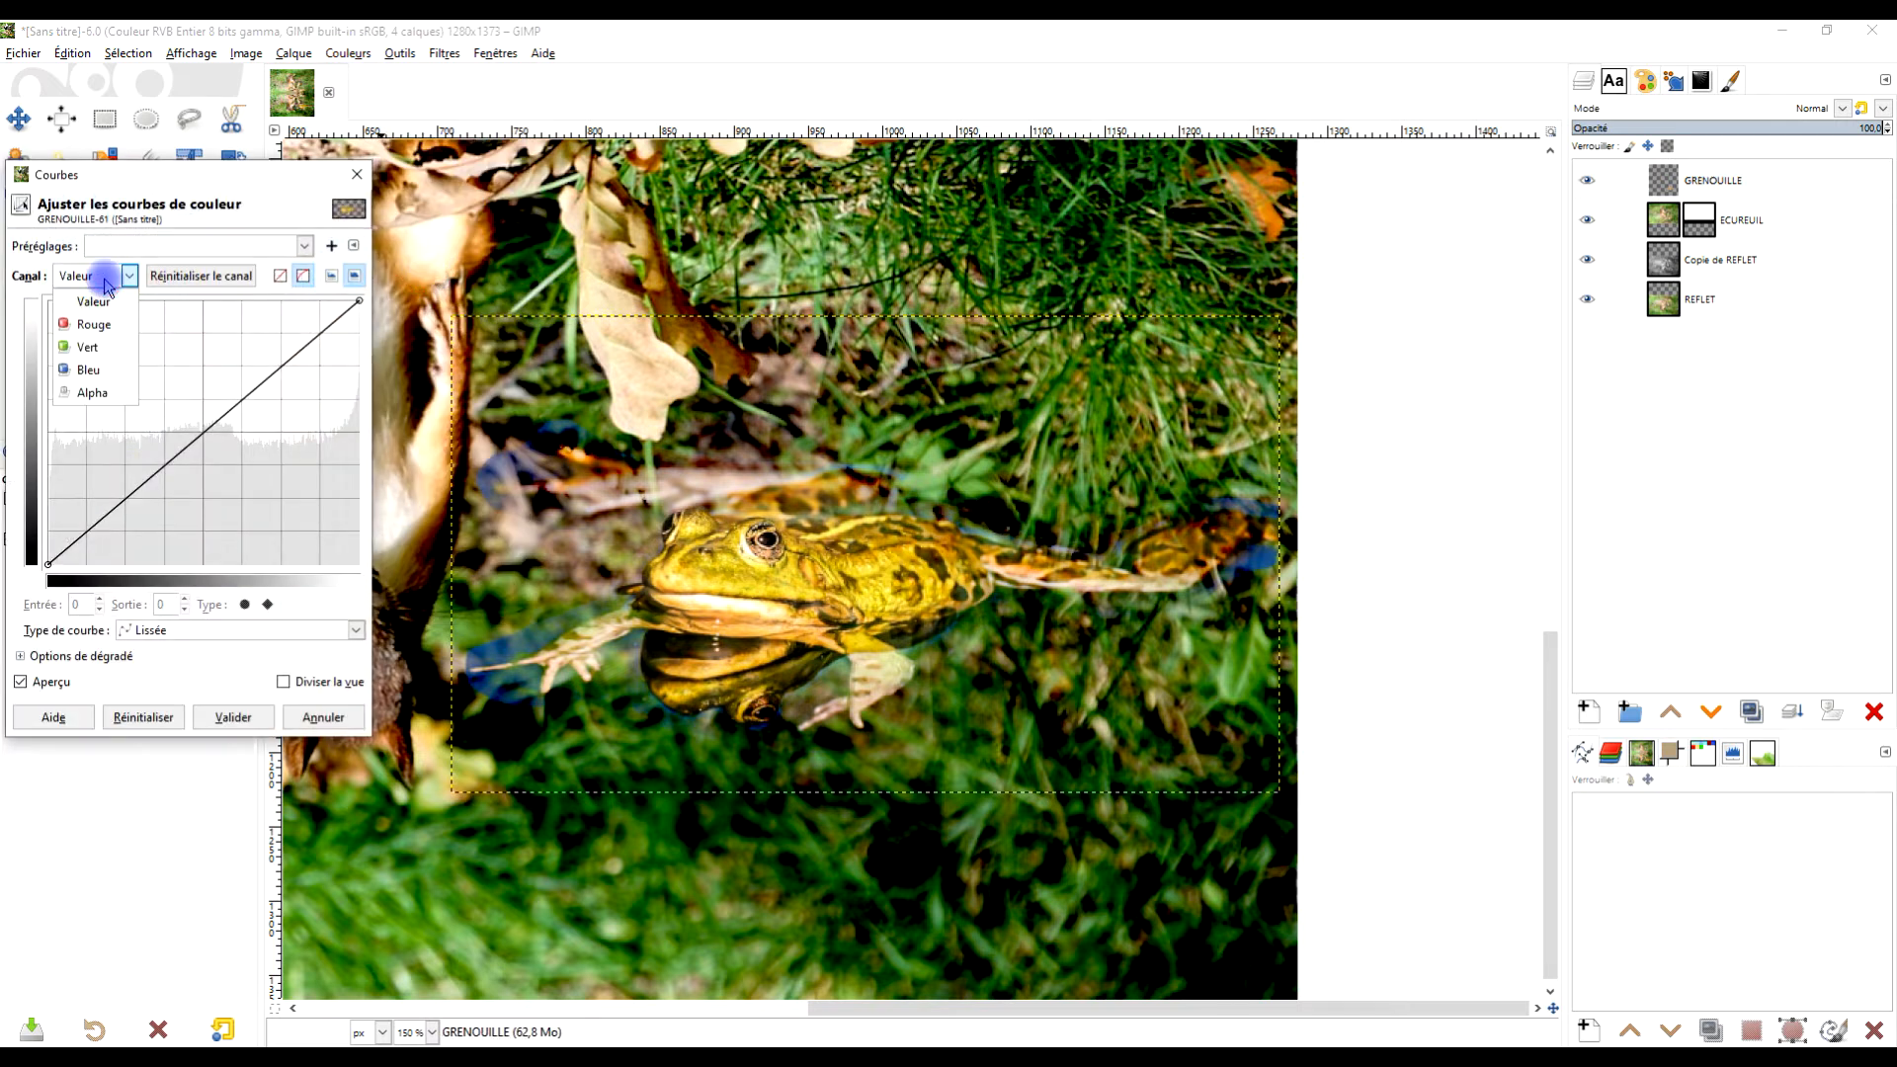
click(93, 393)
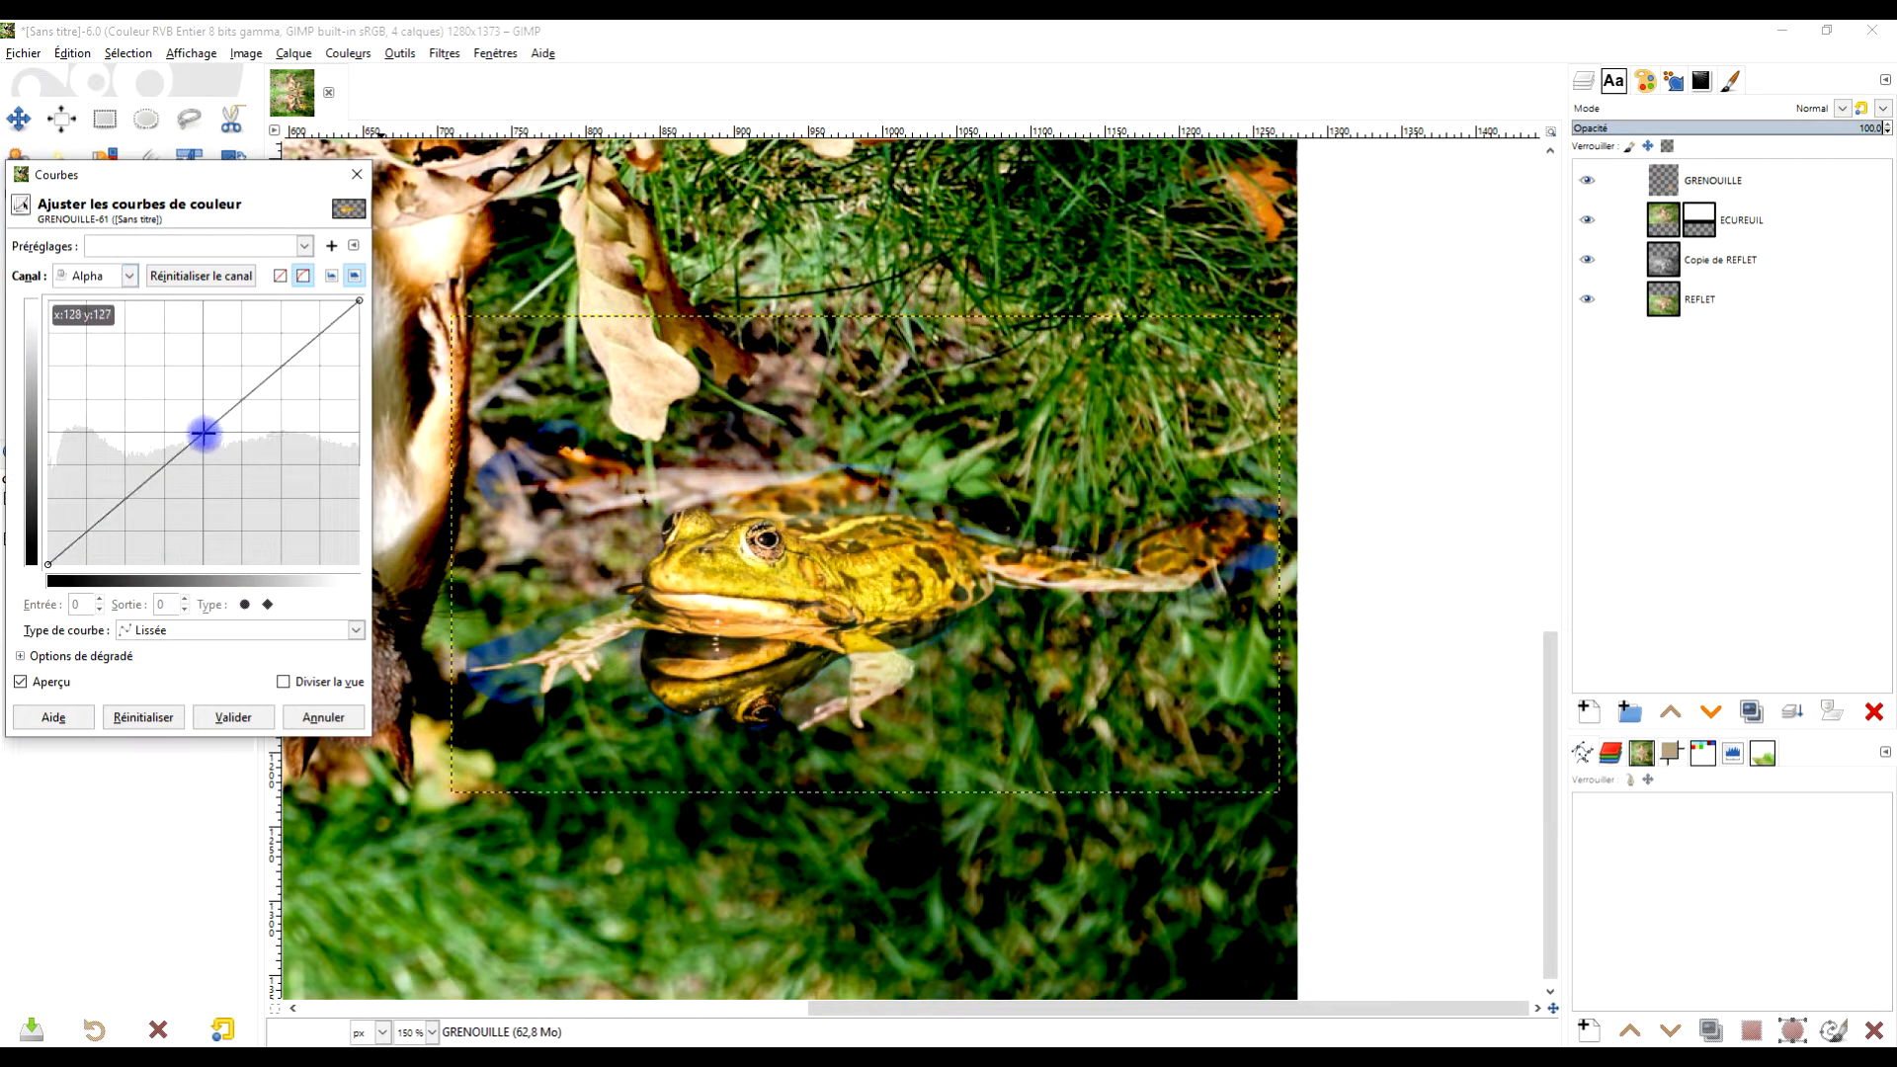
drag(198, 431, 133, 390)
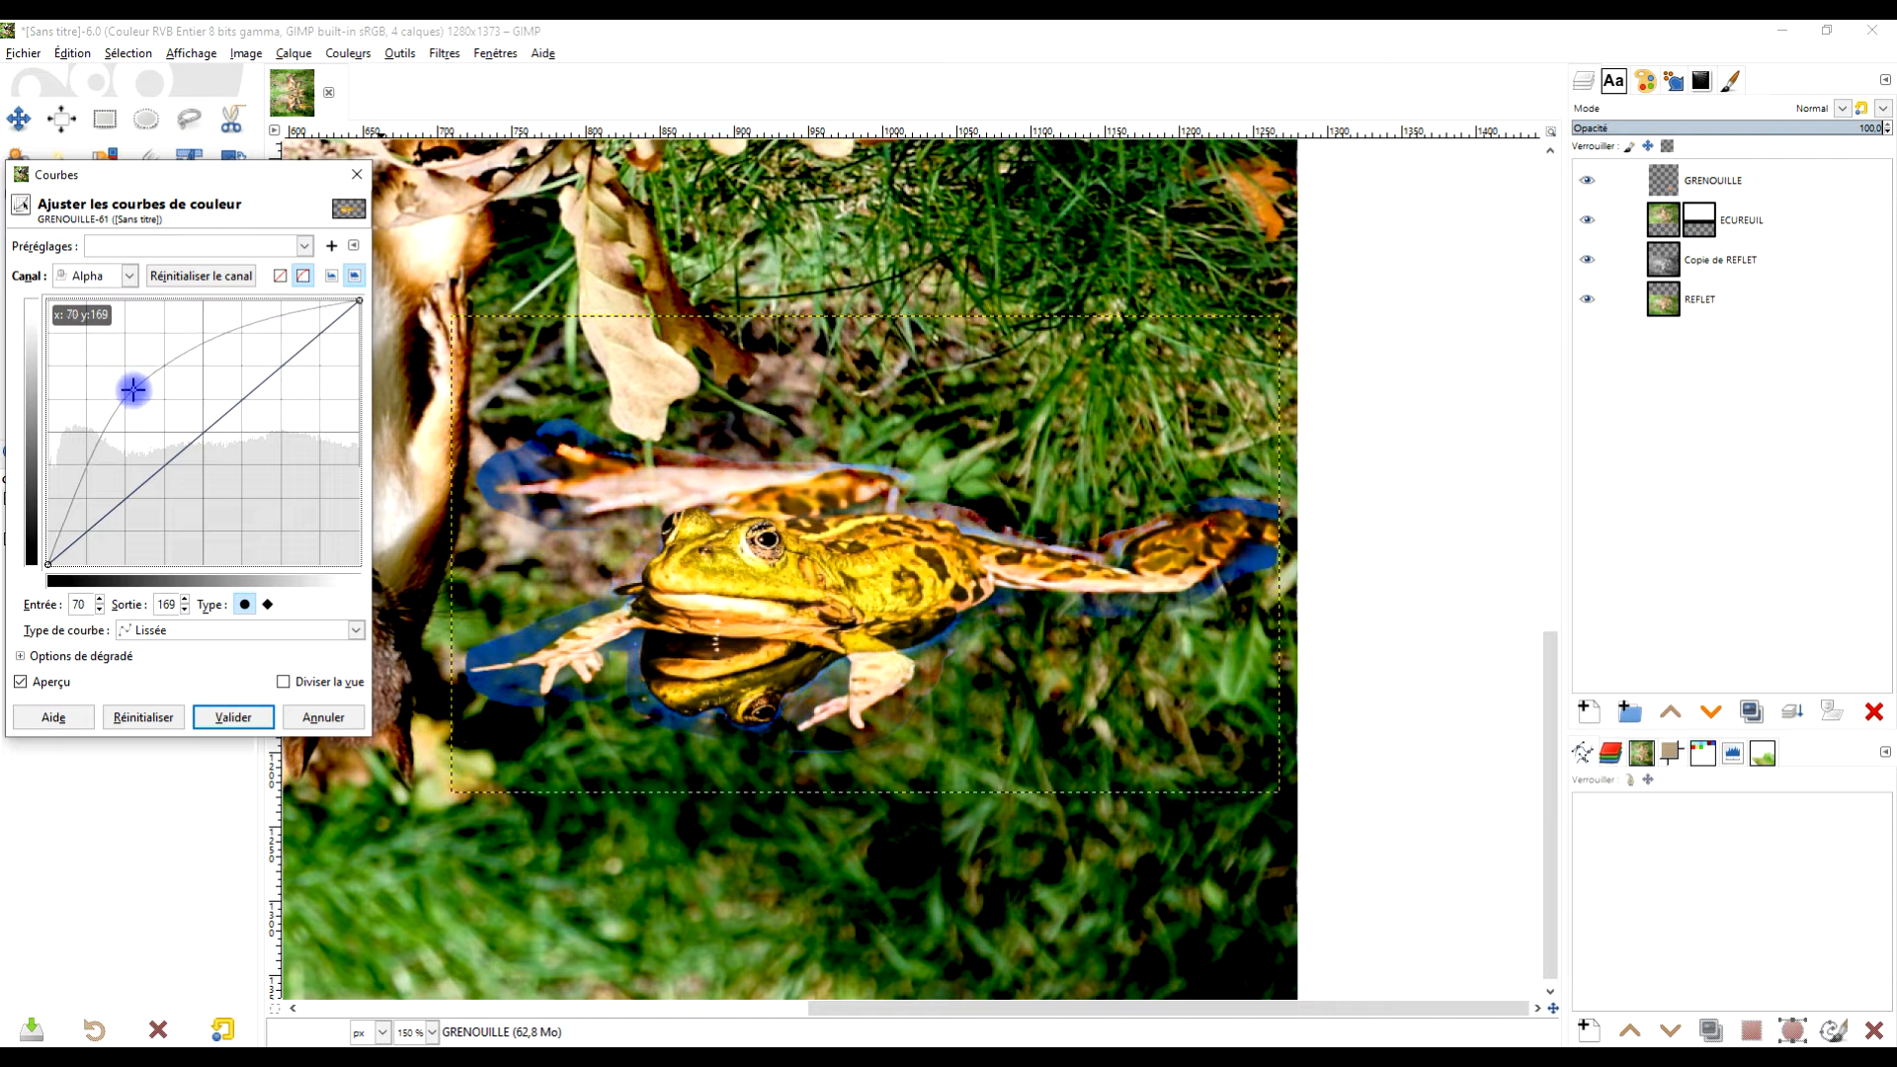
click(234, 717)
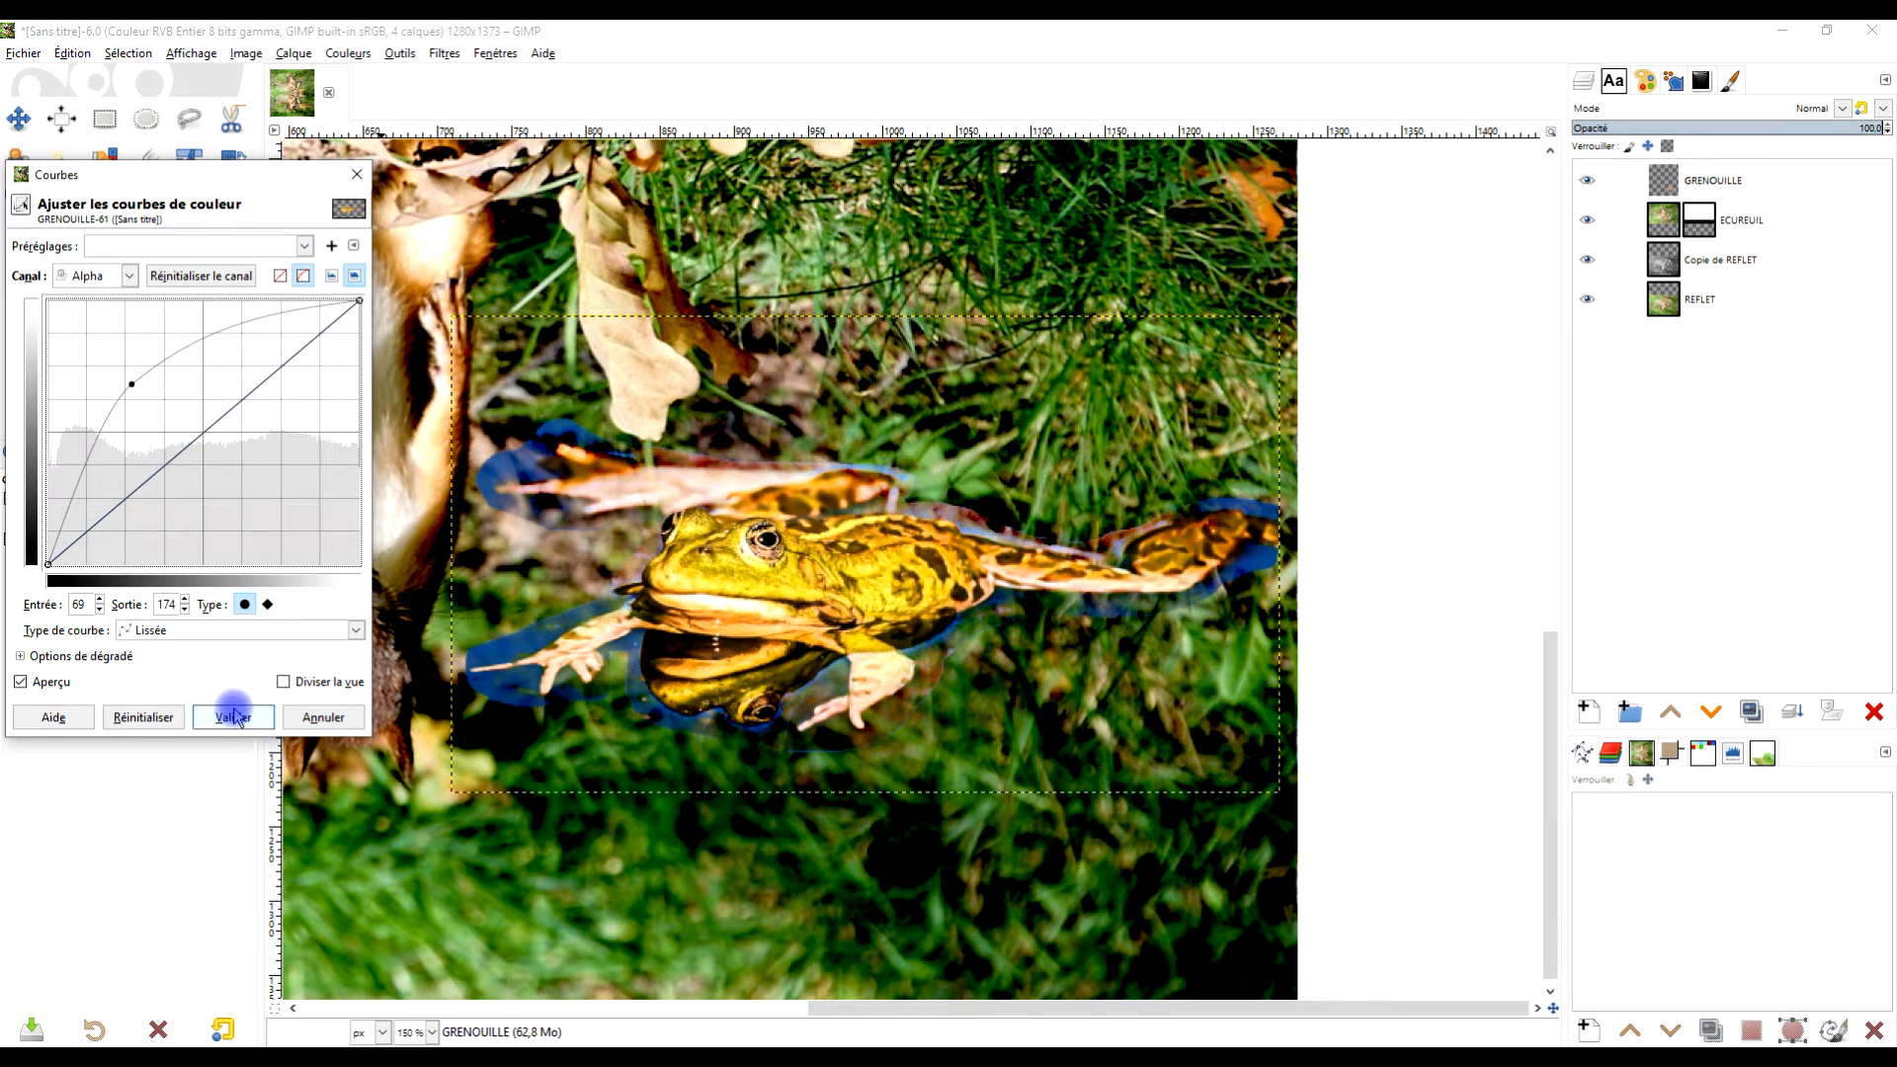
click(234, 705)
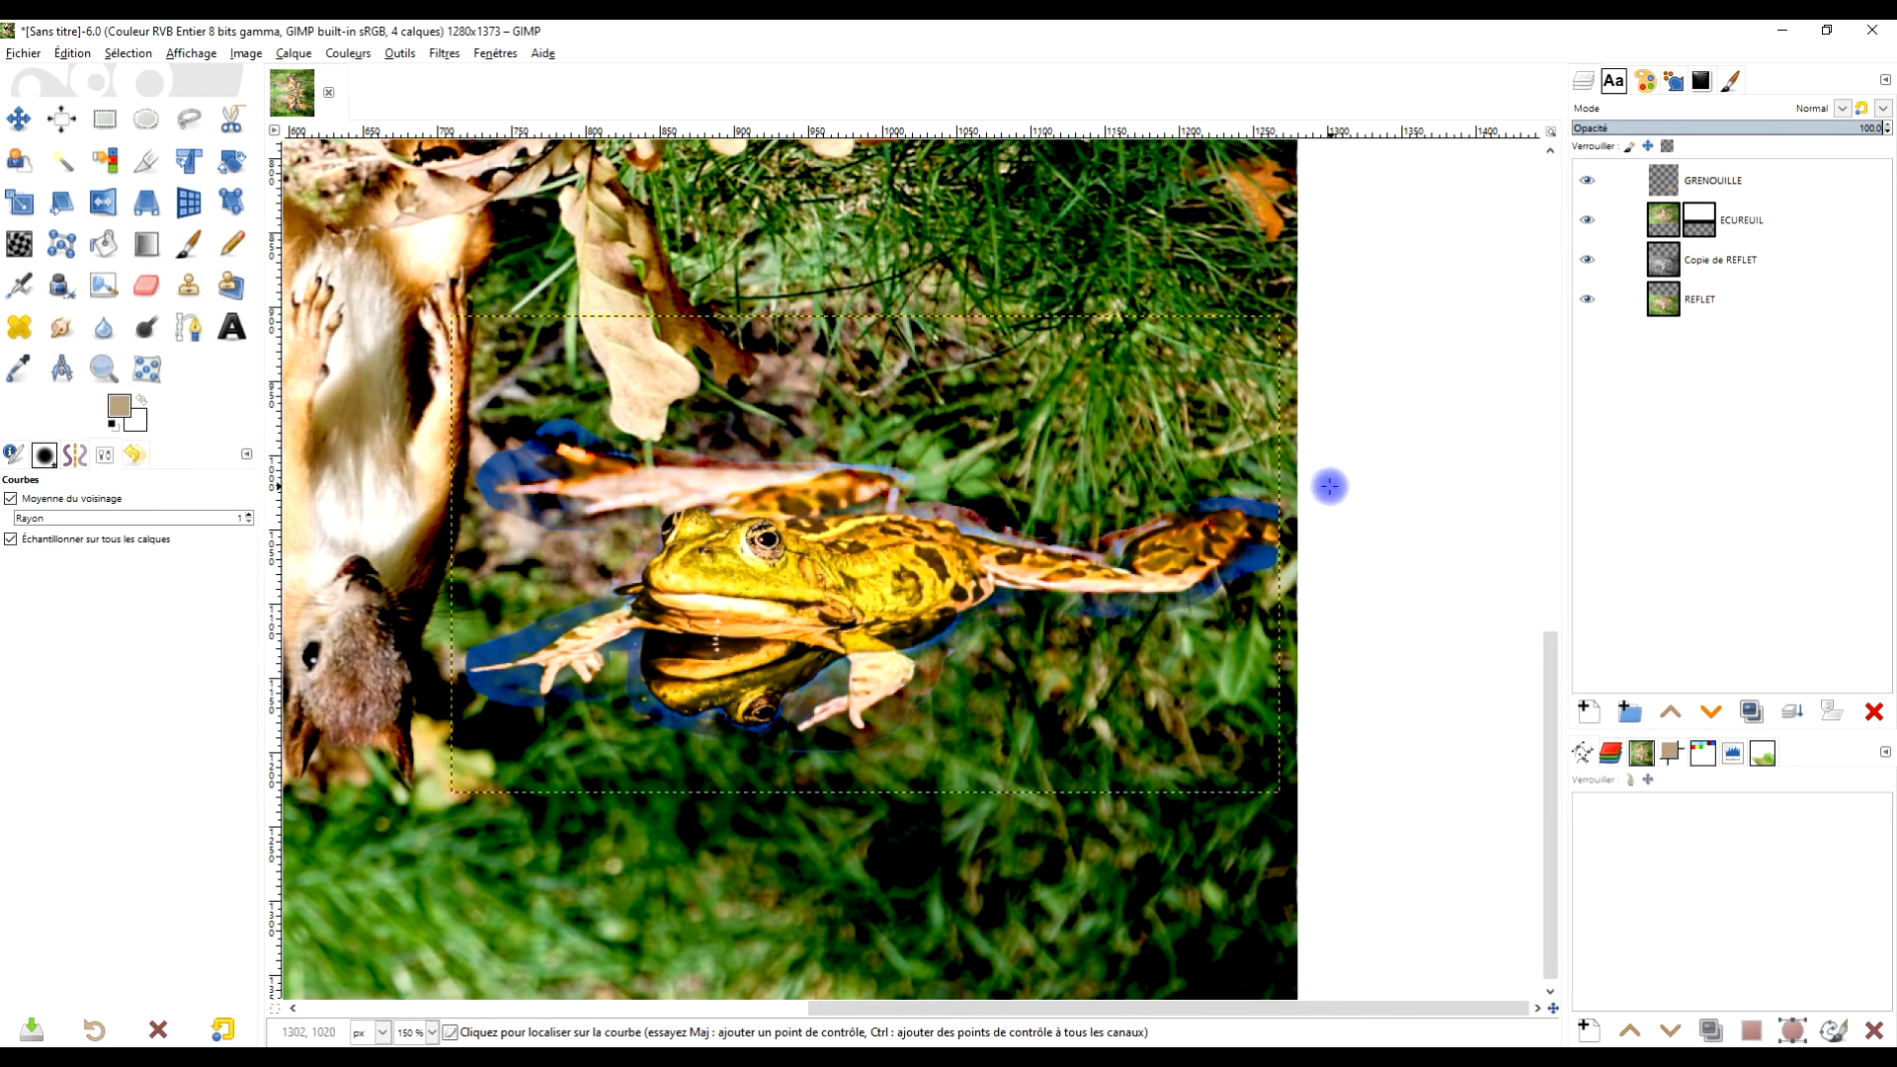
Apply Couleur vers alpha to the GRENOUILLE layer, using the blue picked beside the frog's front leg and a transparency threshold of 0,497.
click(341, 54)
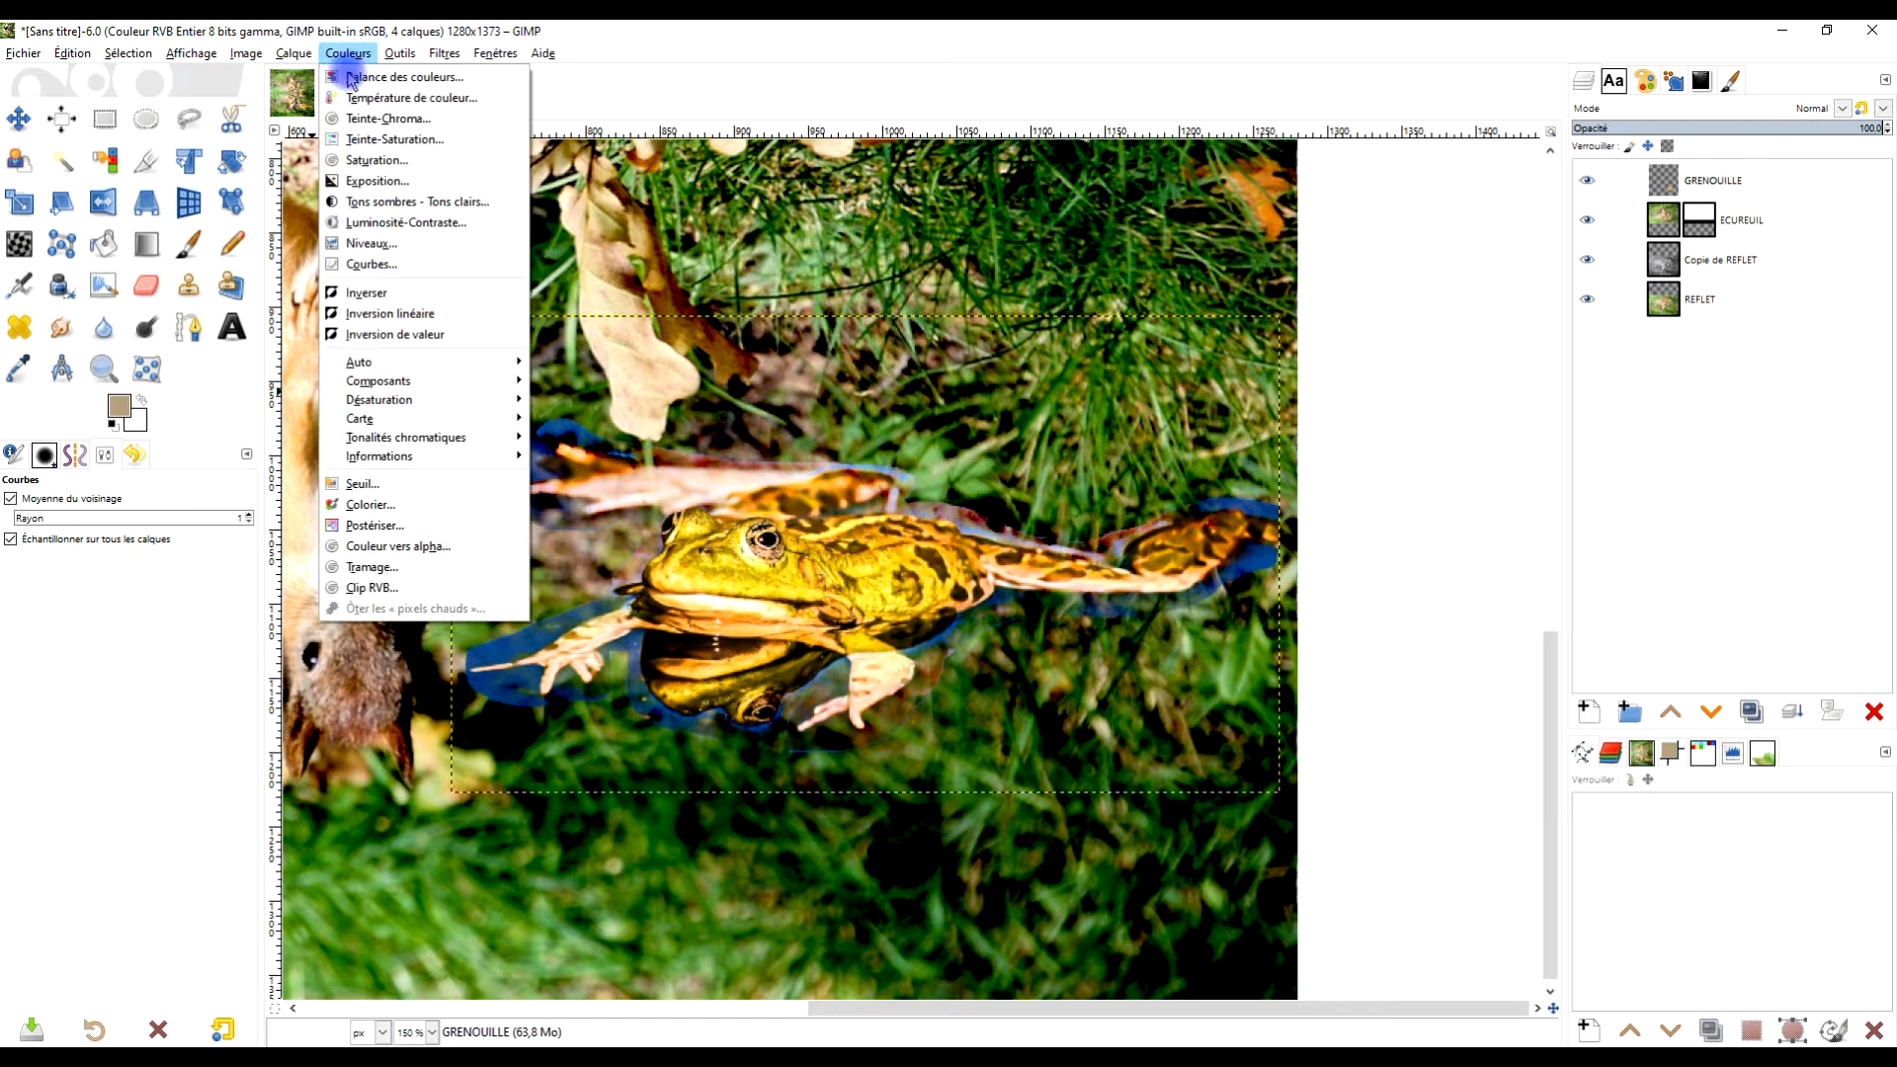
click(431, 549)
click(353, 287)
click(518, 643)
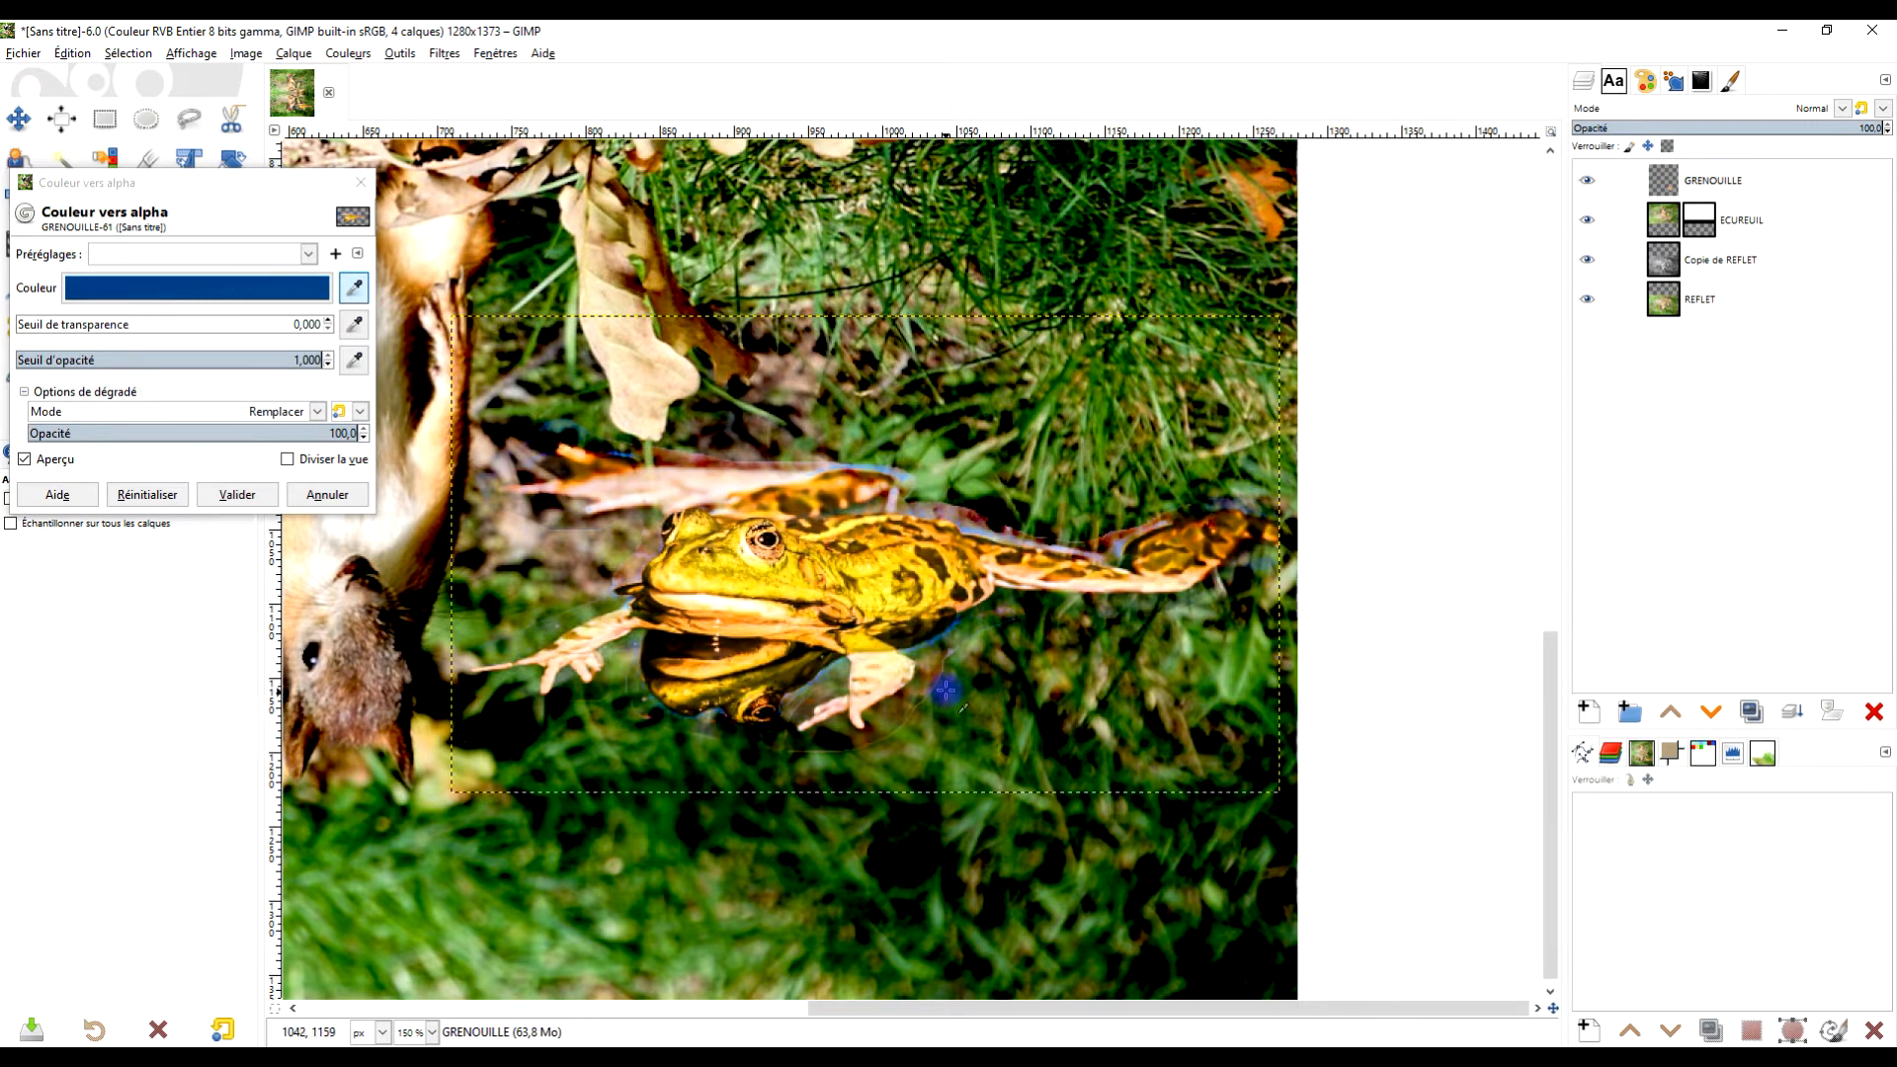
drag(29, 325, 151, 324)
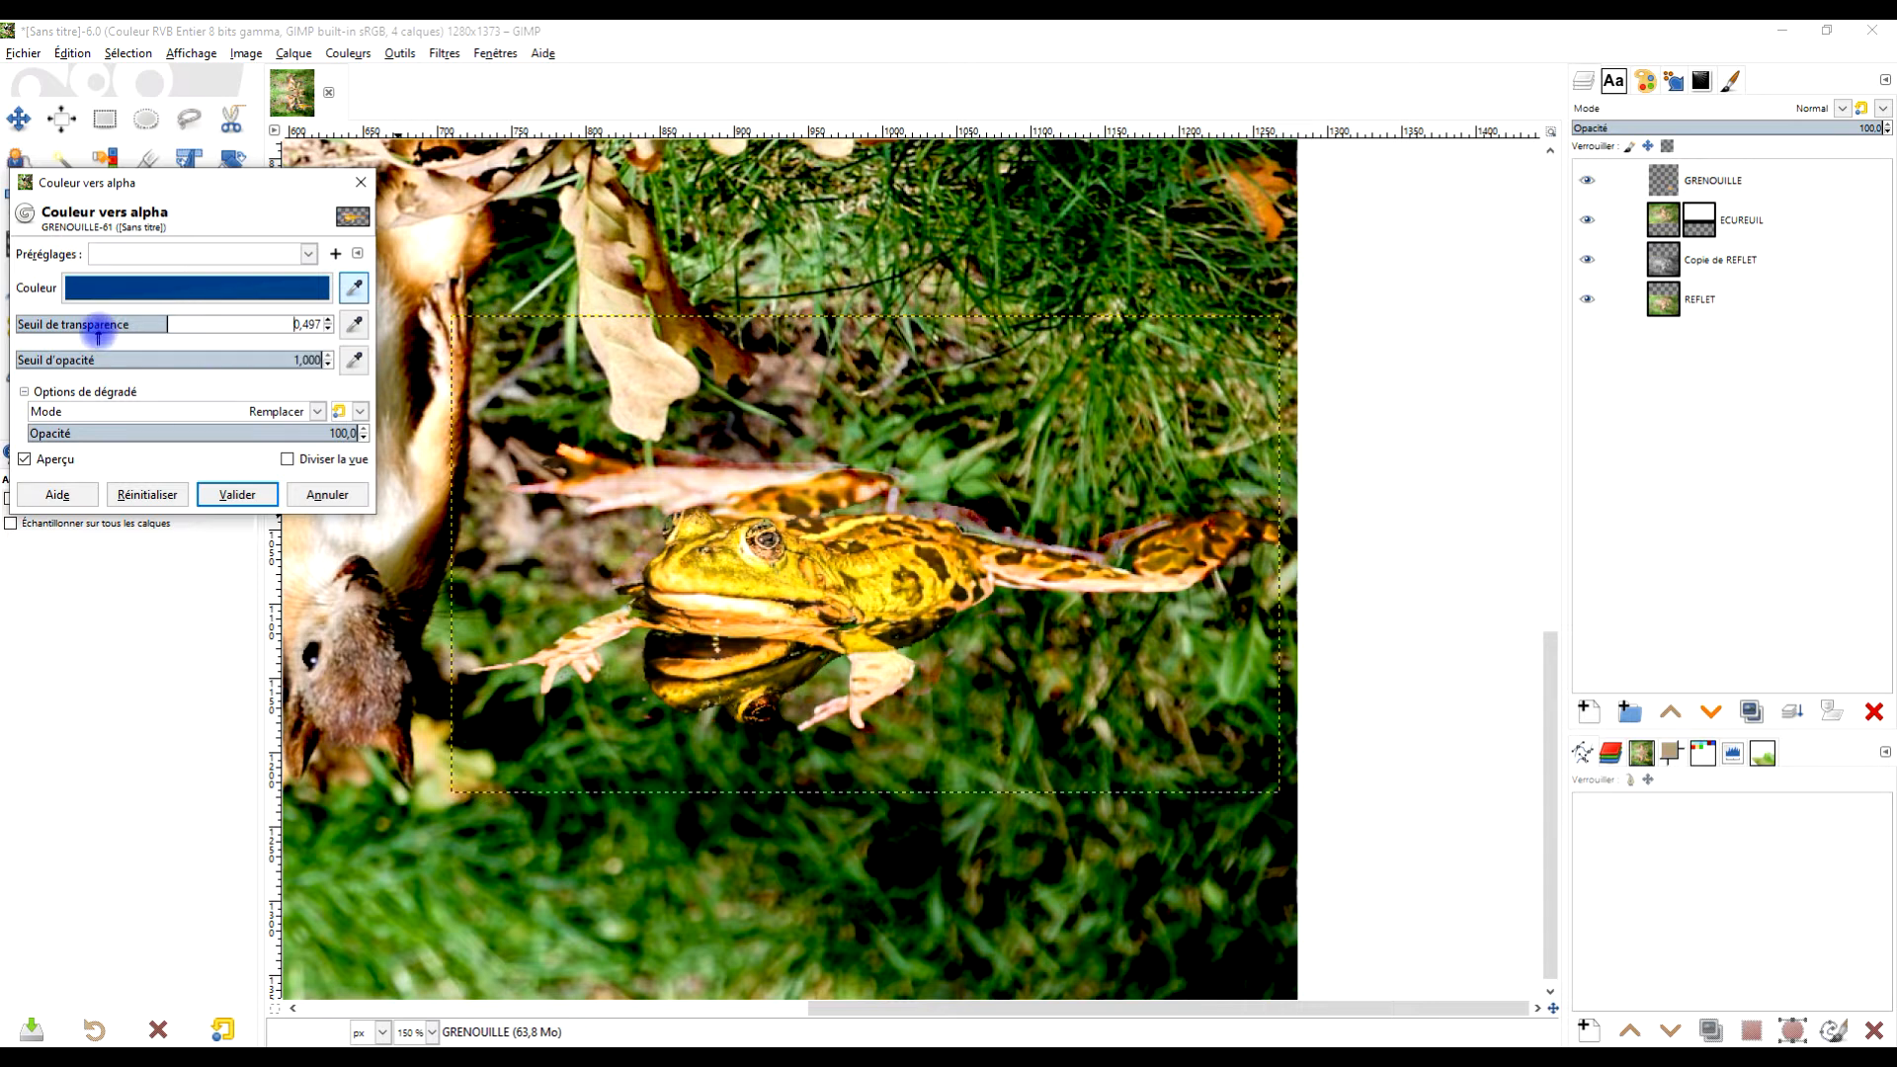
click(237, 495)
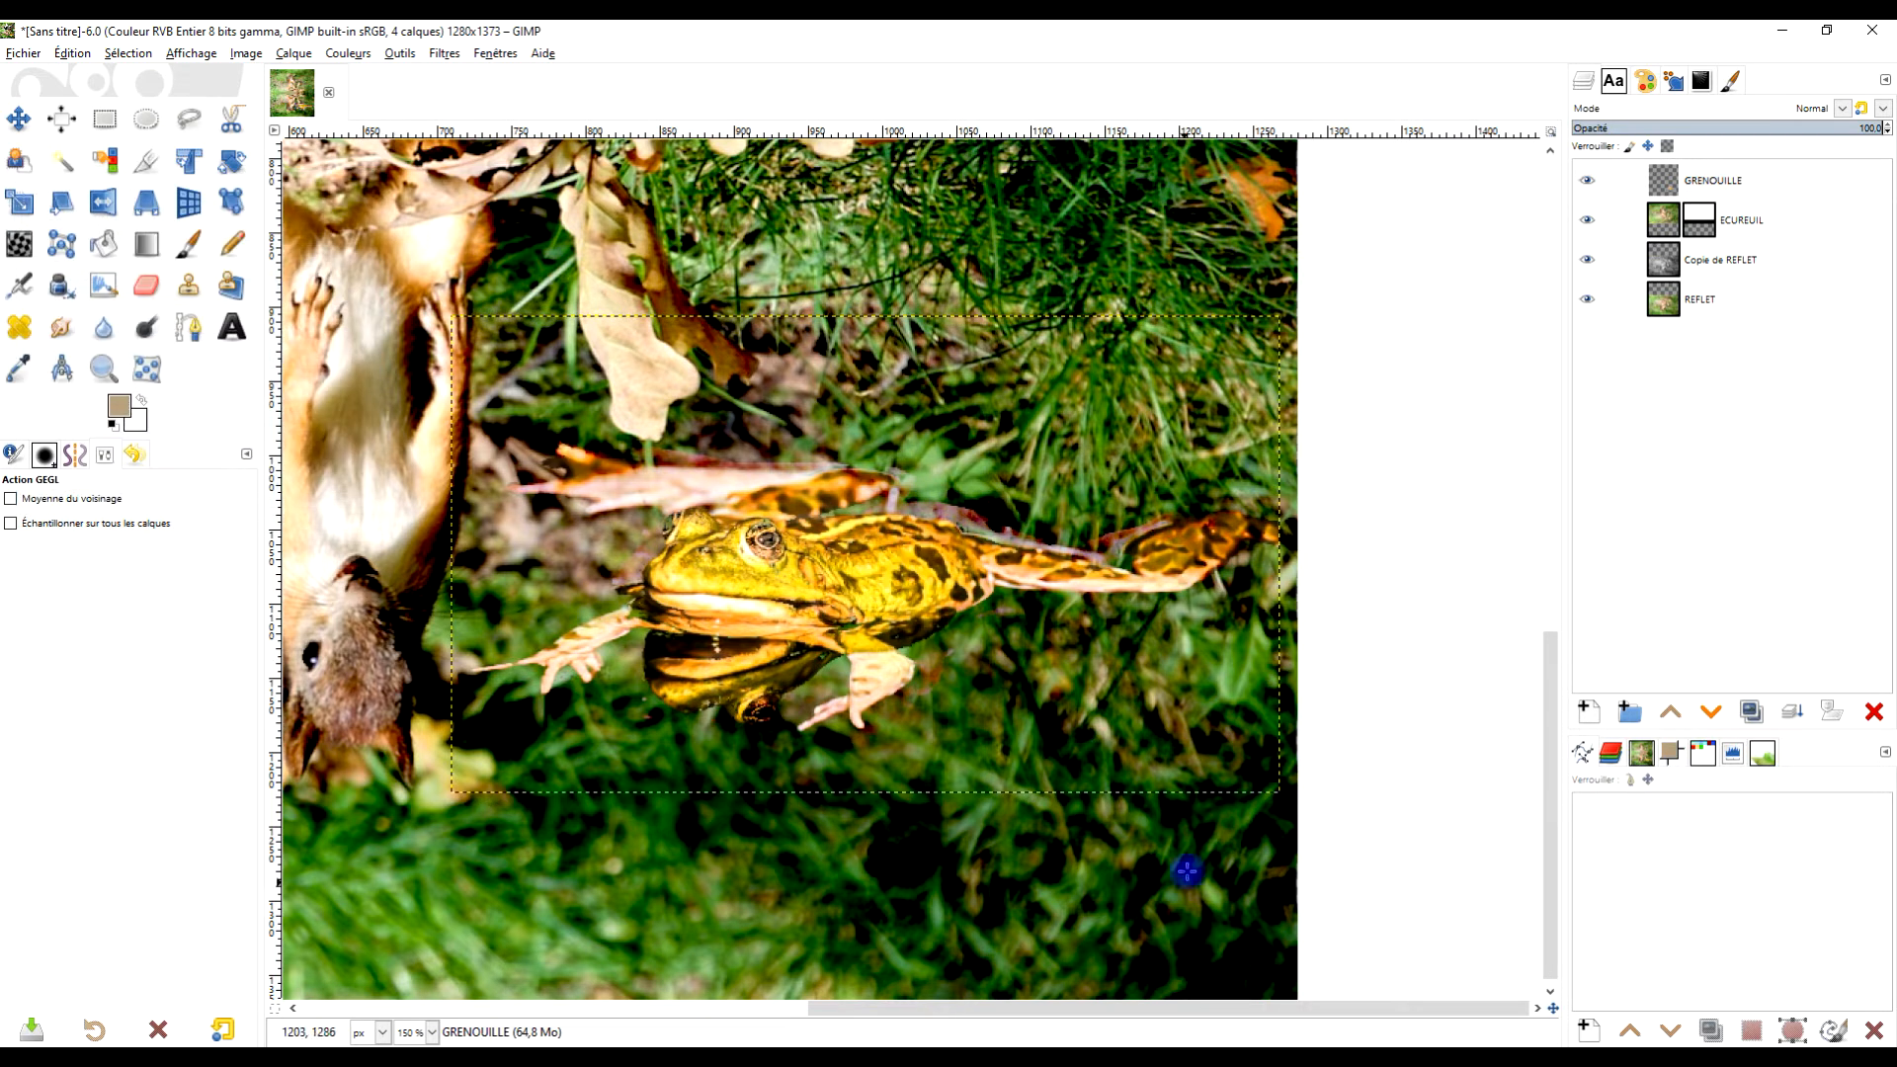
Examine the frog's edges up close and compare the image with the GRENOUILLE layer hidden and shown.
scroll(1165, 571, up, 2)
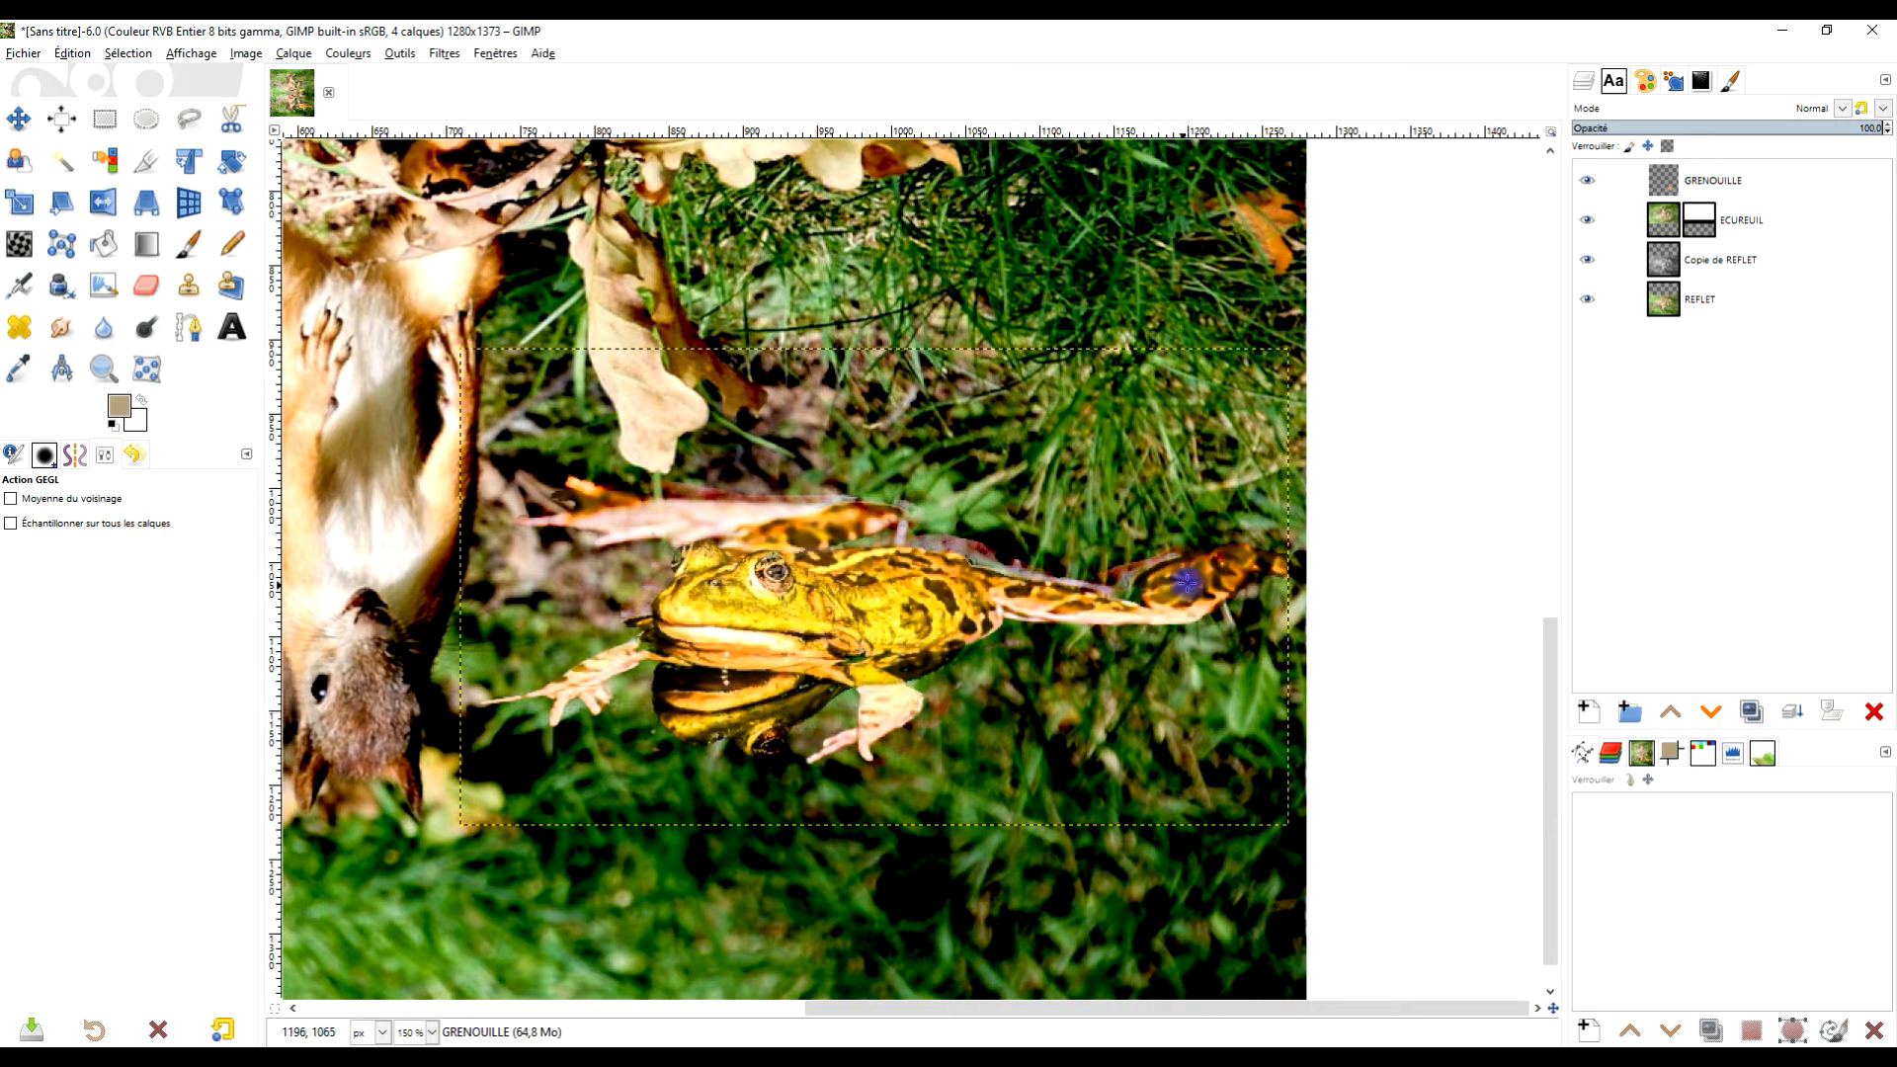
scroll(1088, 680, down, 1)
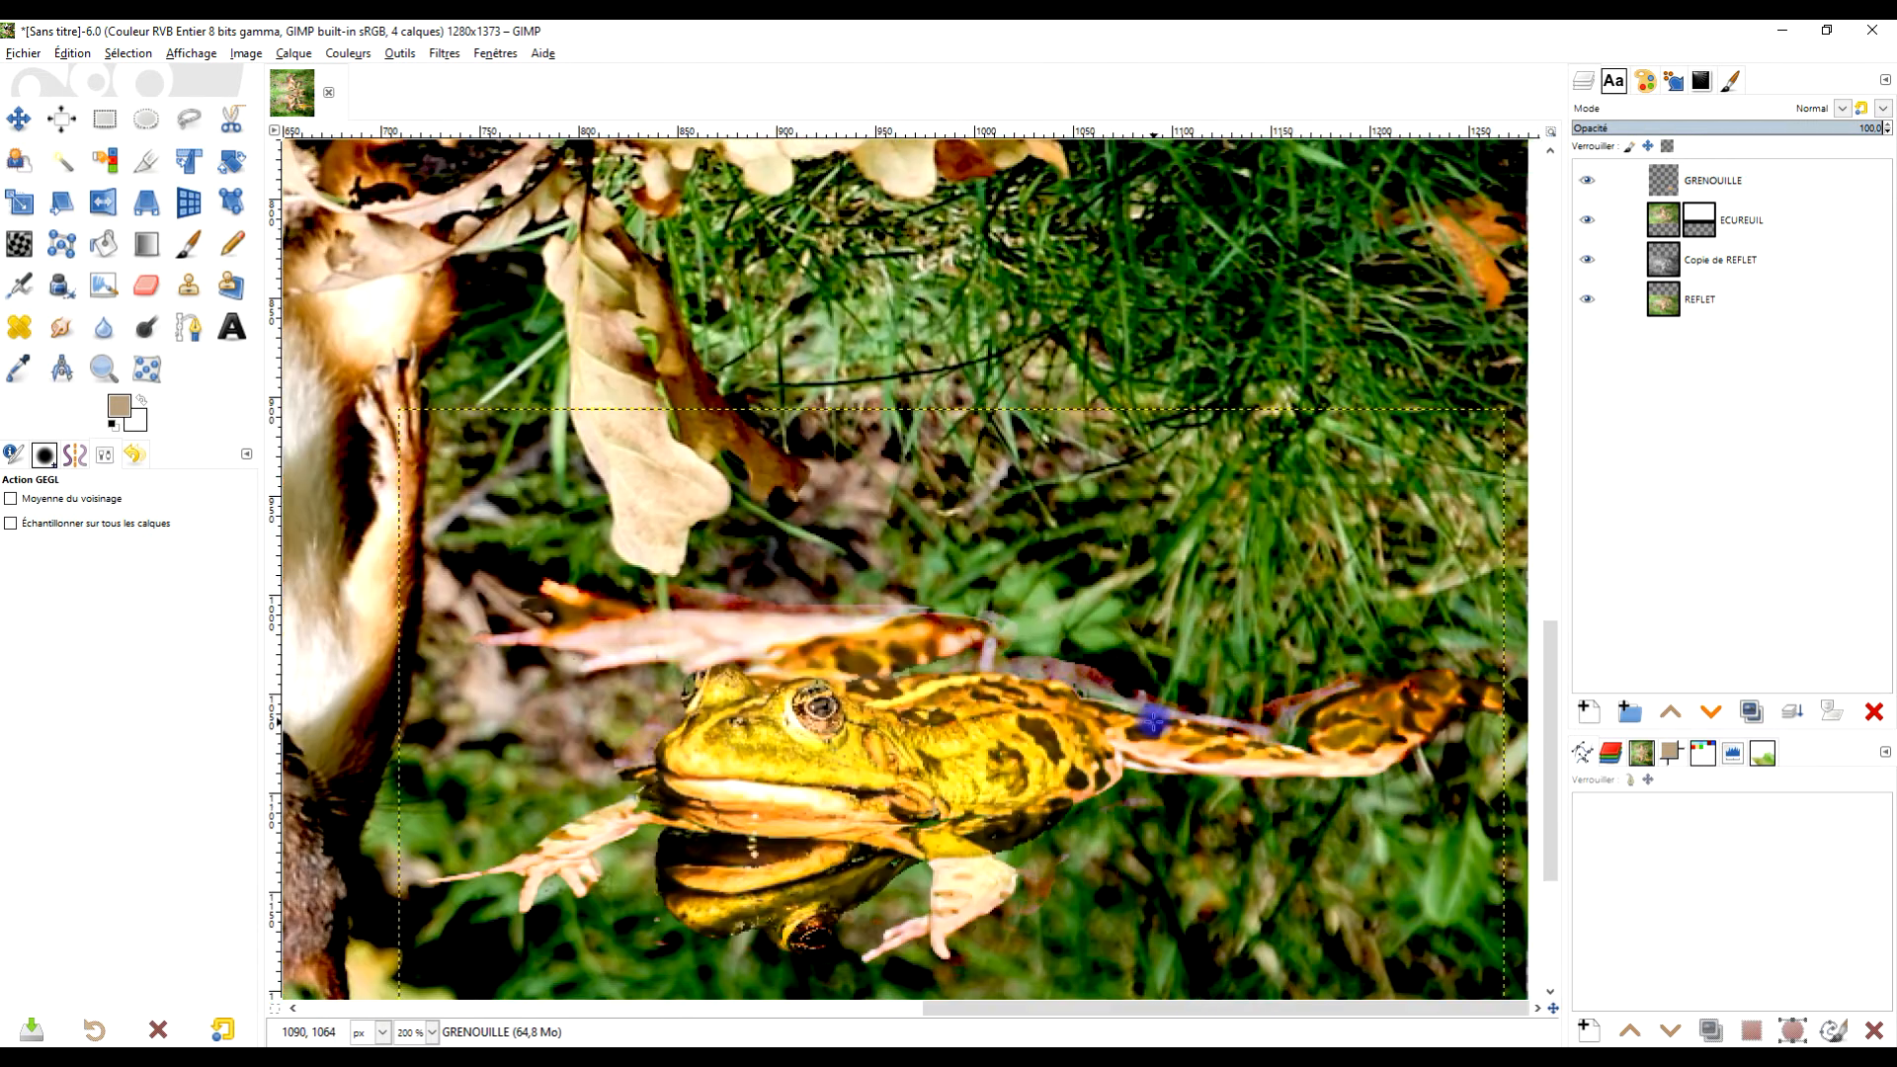
click(1585, 218)
click(1588, 181)
click(1588, 181)
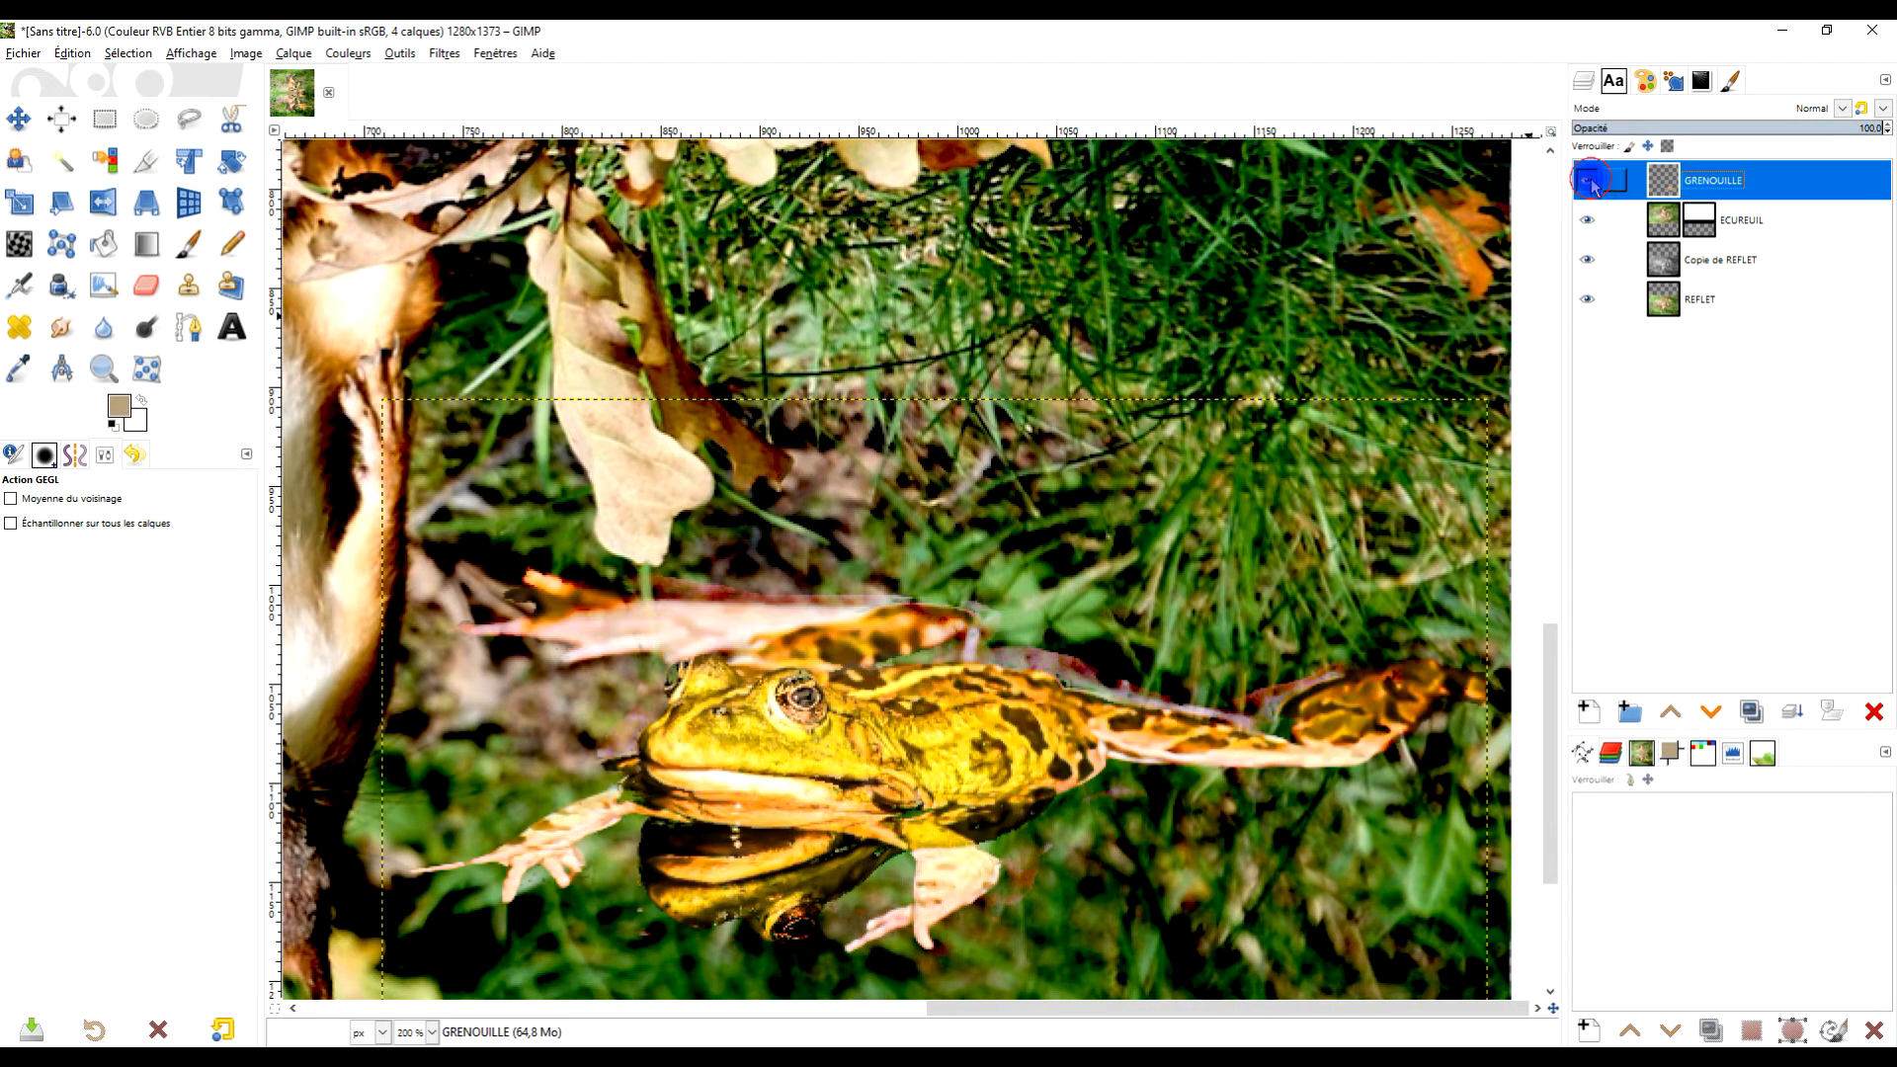
click(1681, 179)
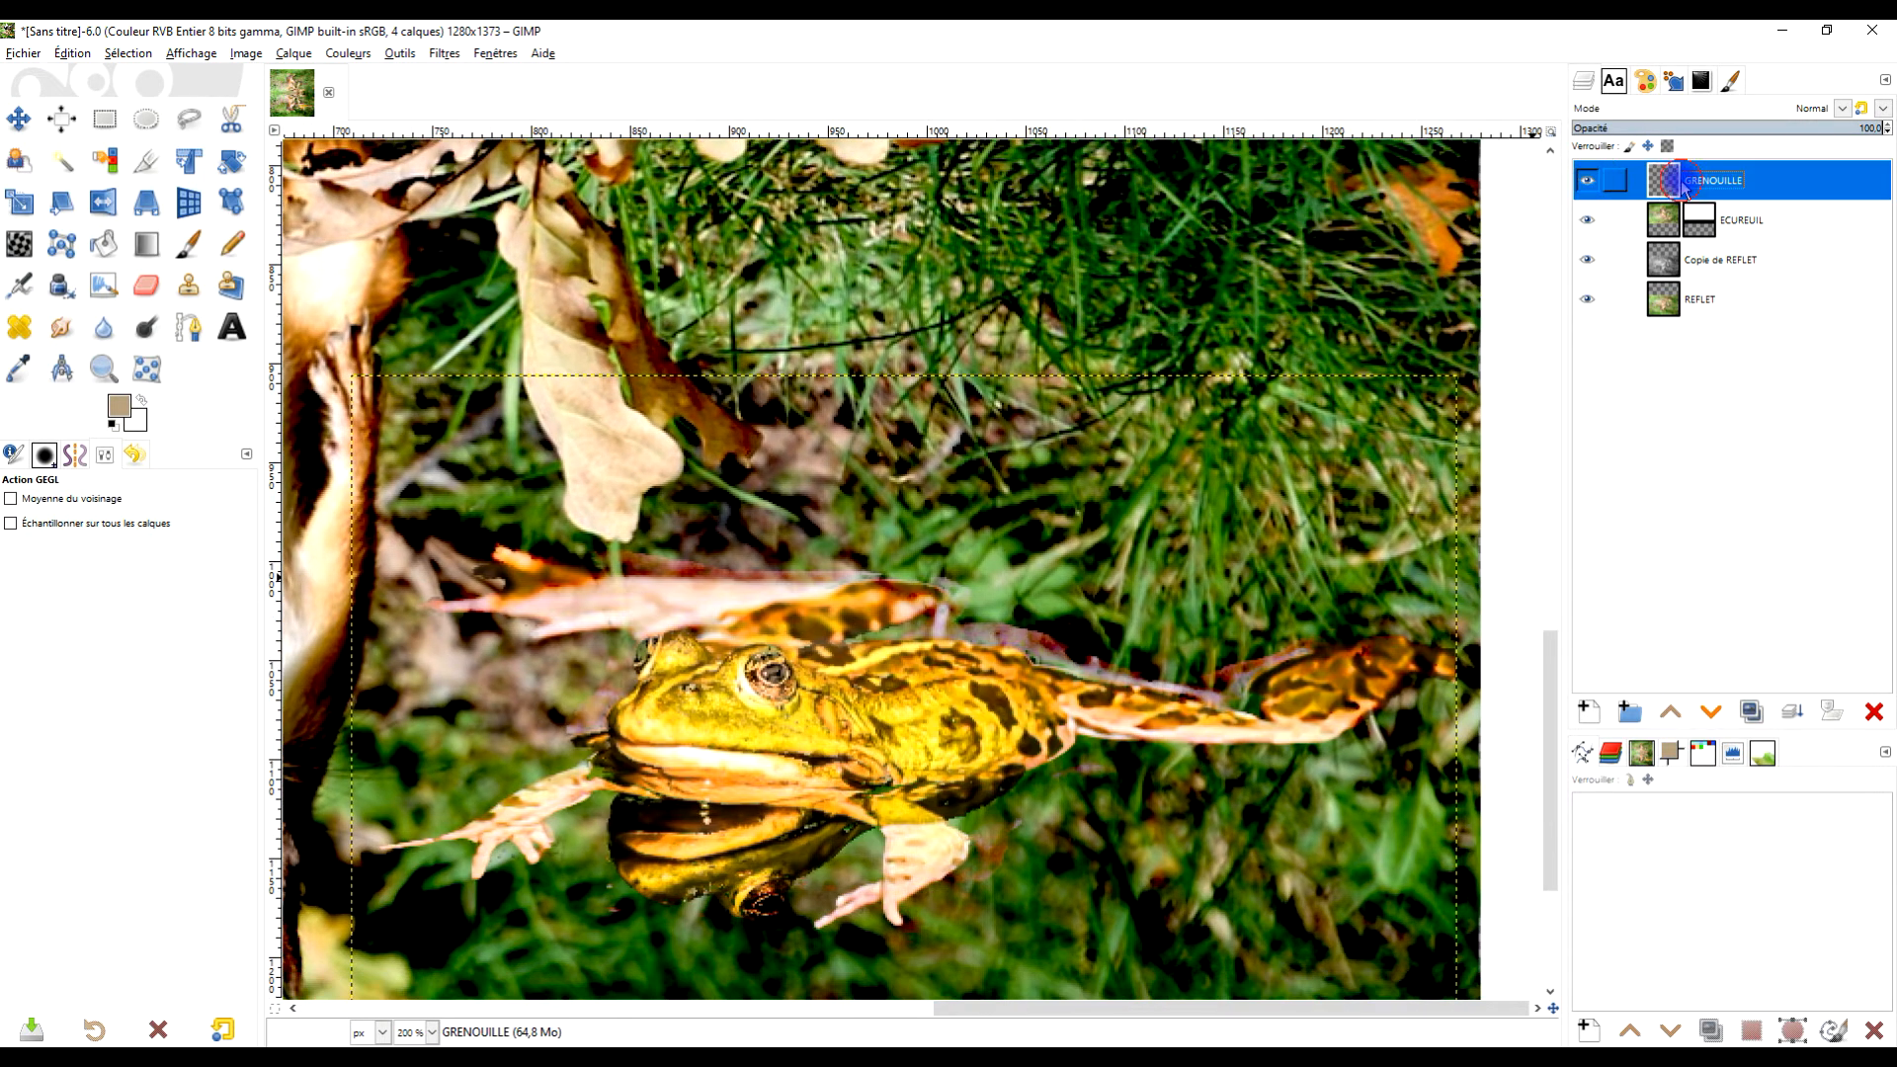
Lower the alpha channel curve of the GRENOUILLE layer with one point at input 162, output 84 to blend the frog into the reflection.
click(332, 57)
click(415, 284)
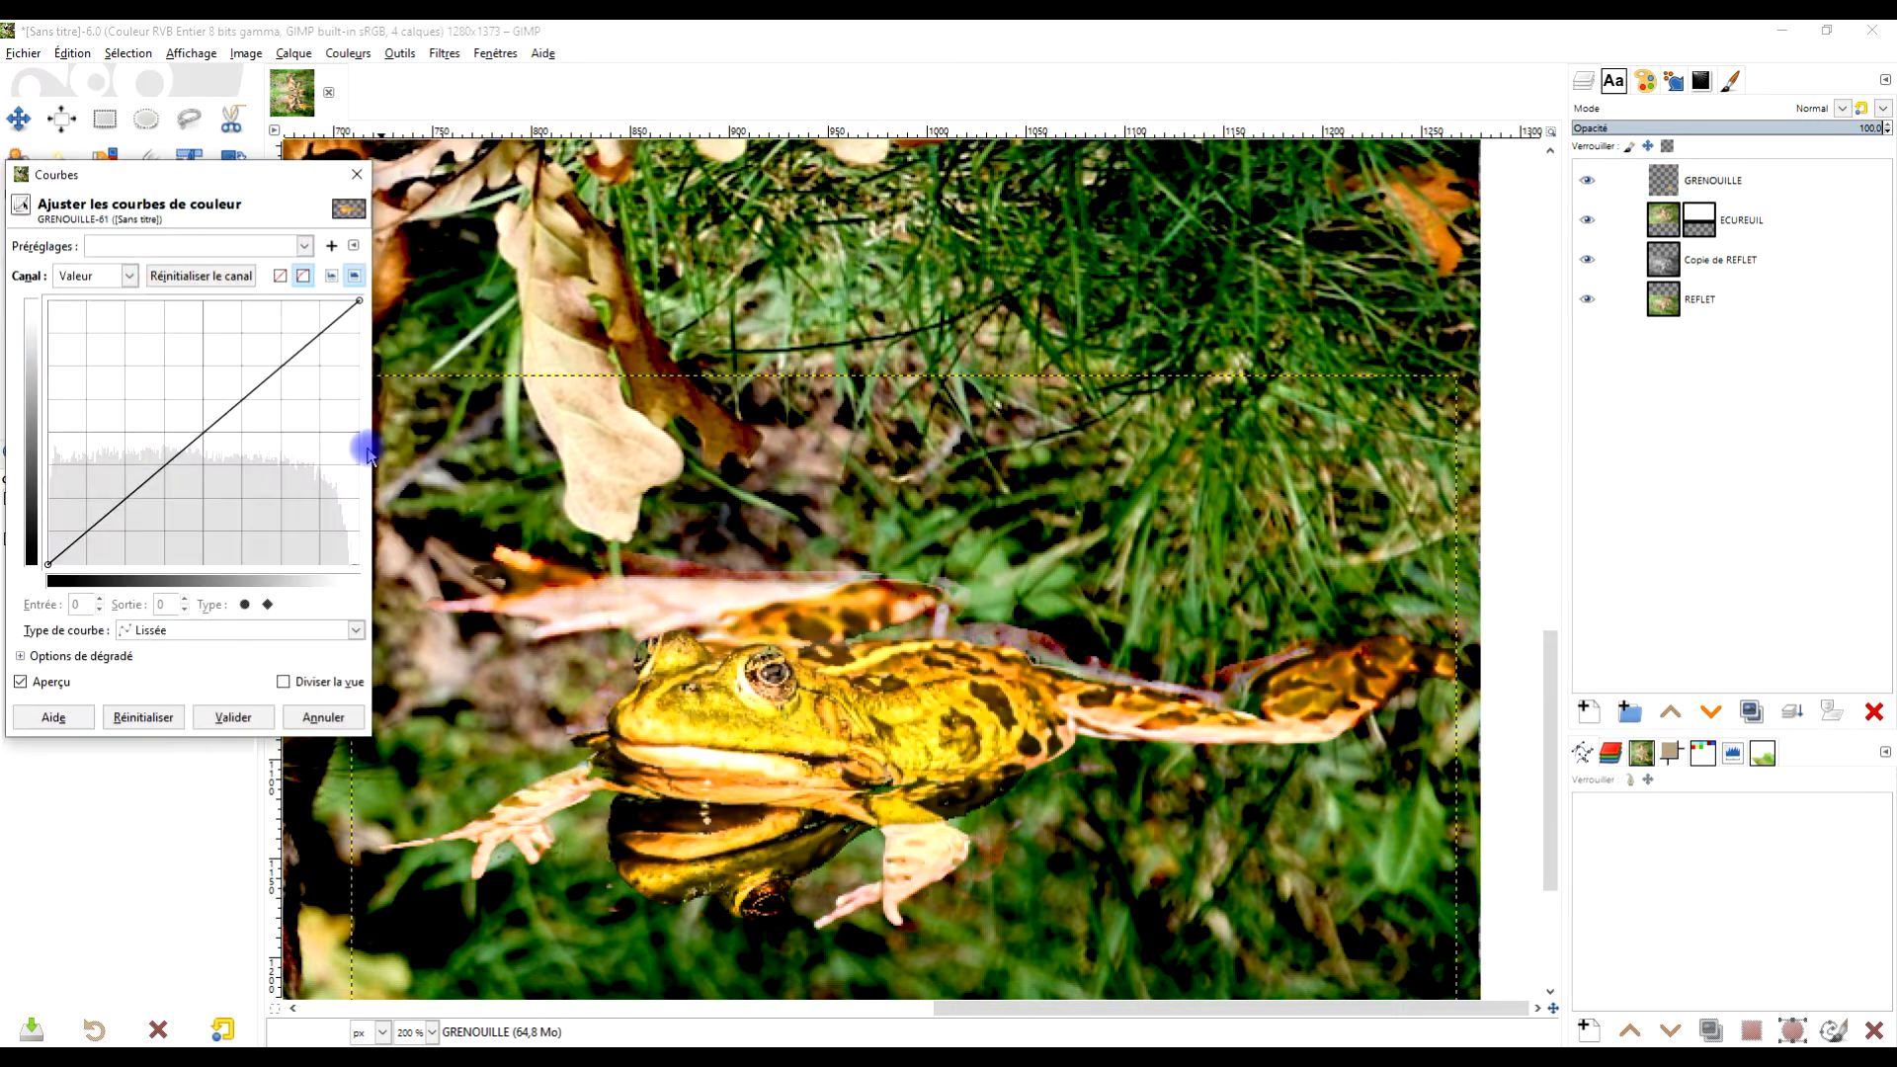
click(129, 276)
click(94, 394)
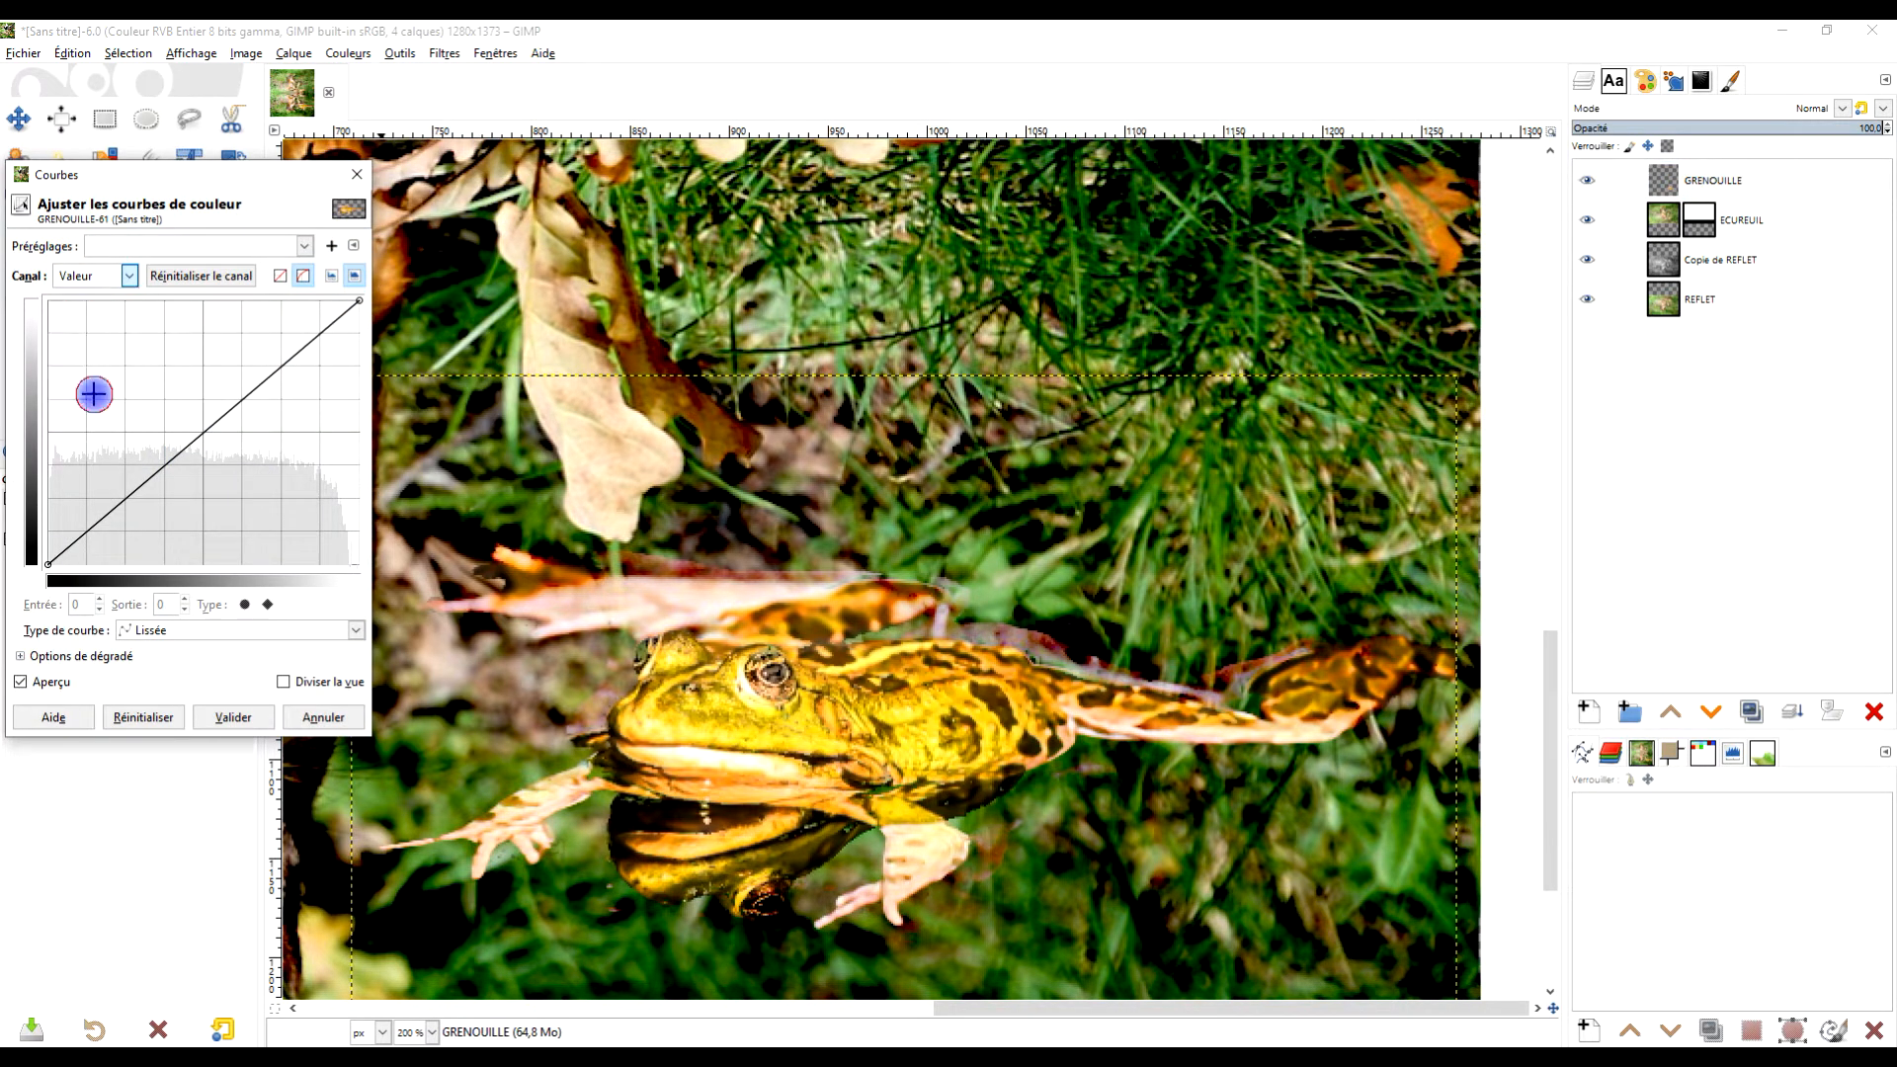
drag(216, 418, 241, 479)
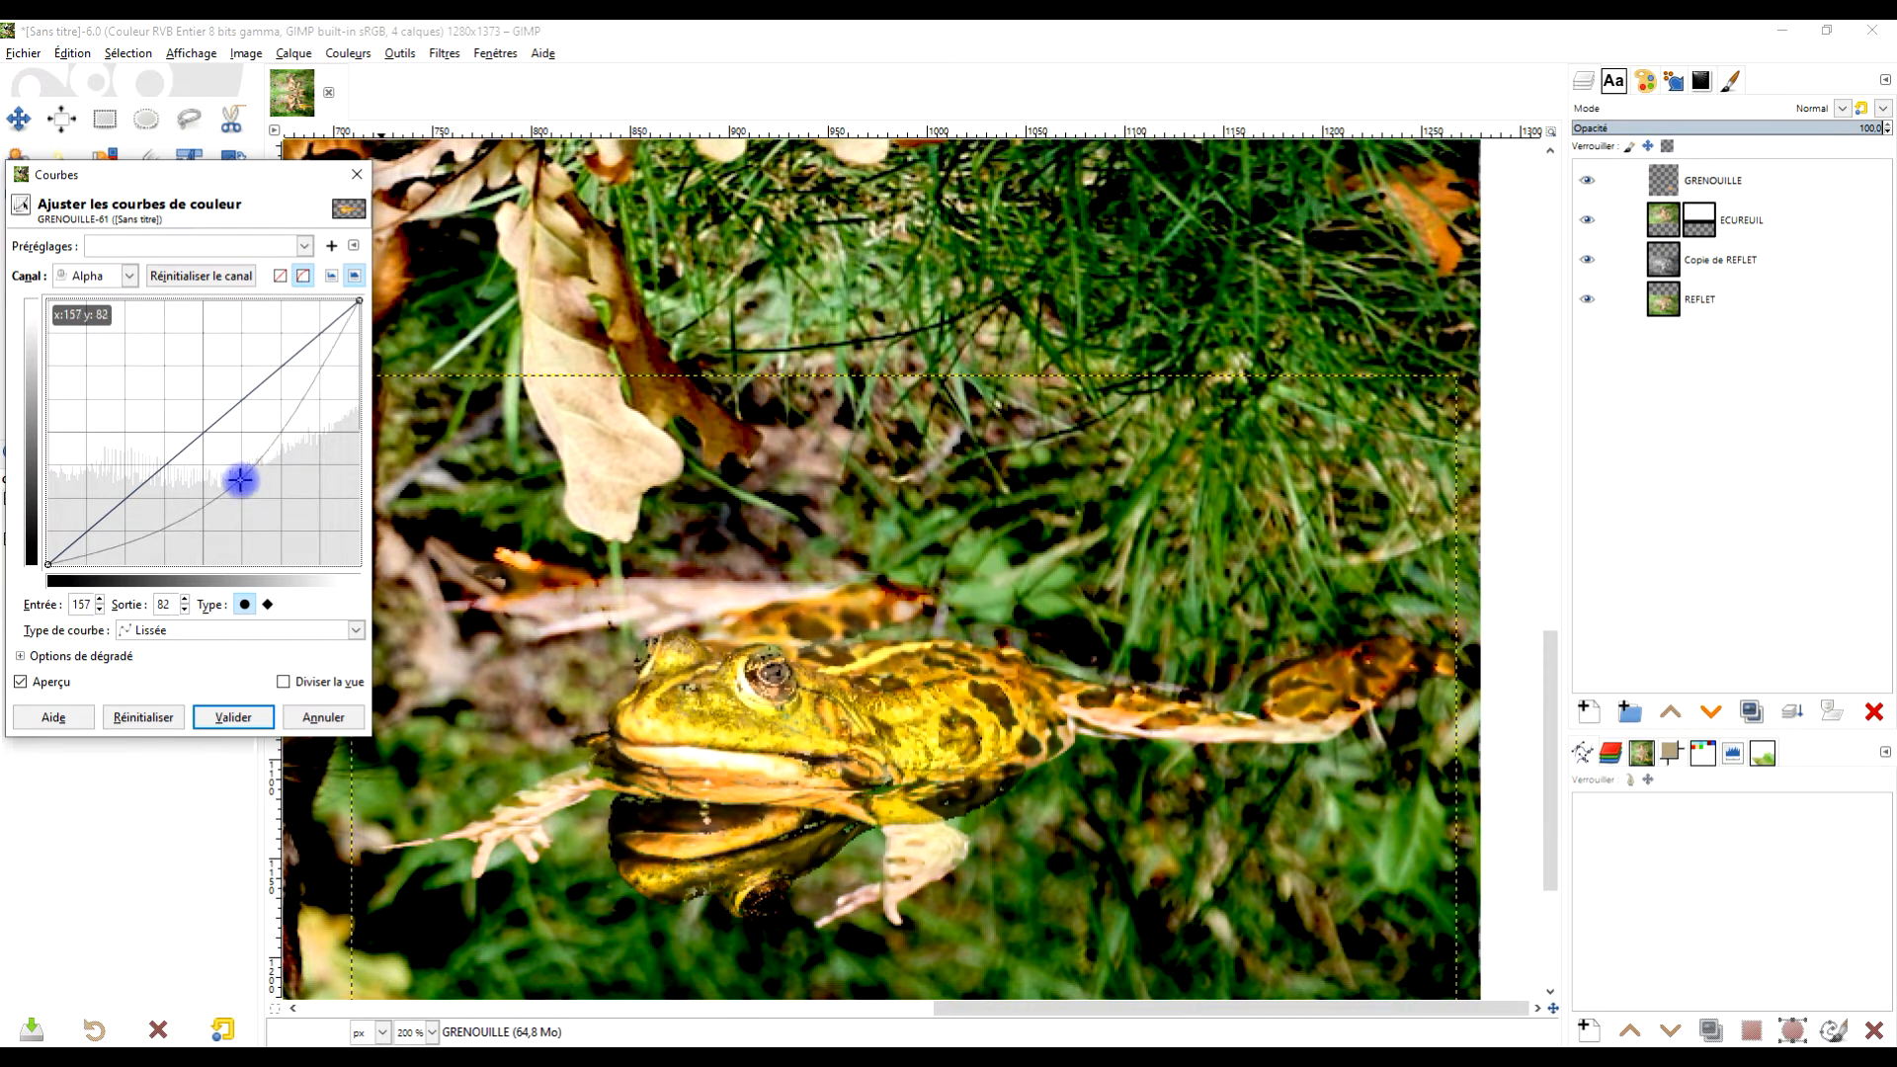
drag(988, 587, 1044, 436)
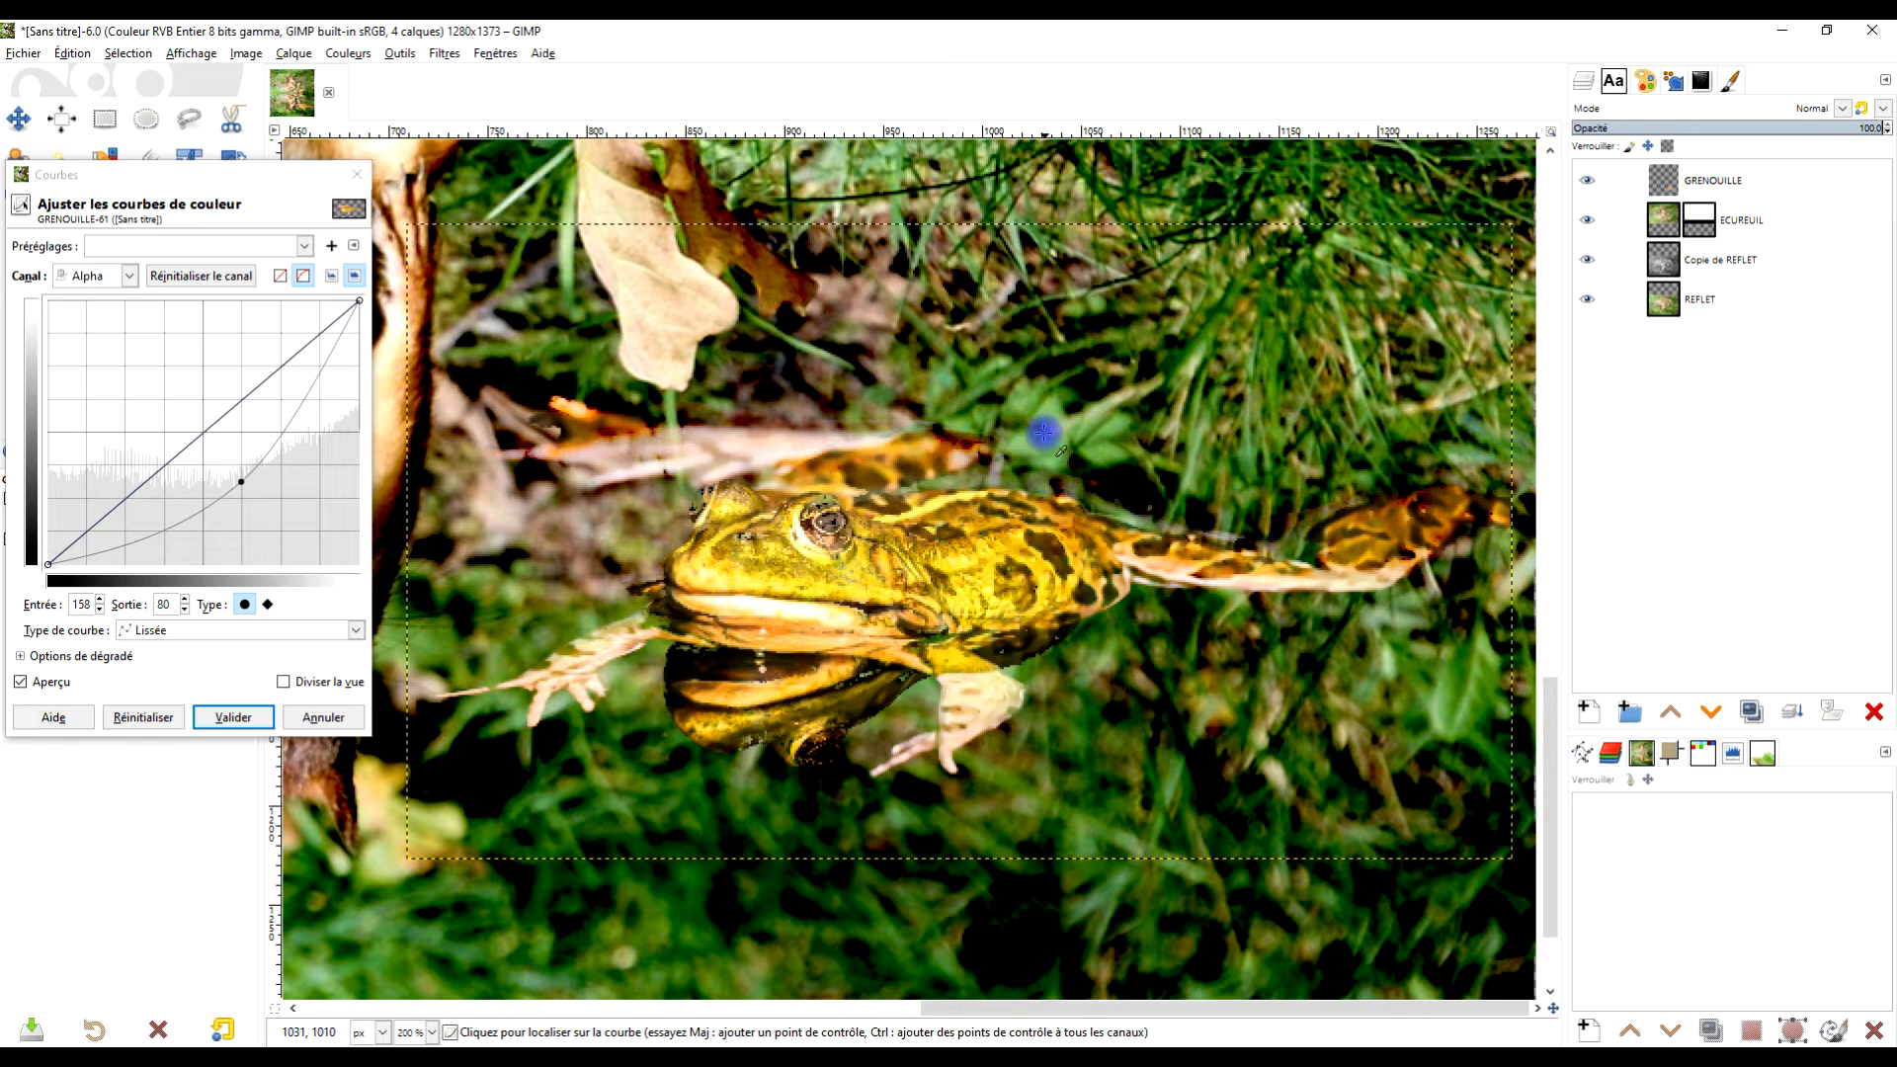
mouse_move(241, 483)
mouse_down()
mouse_move(229, 446)
mouse_move(246, 480)
mouse_up()
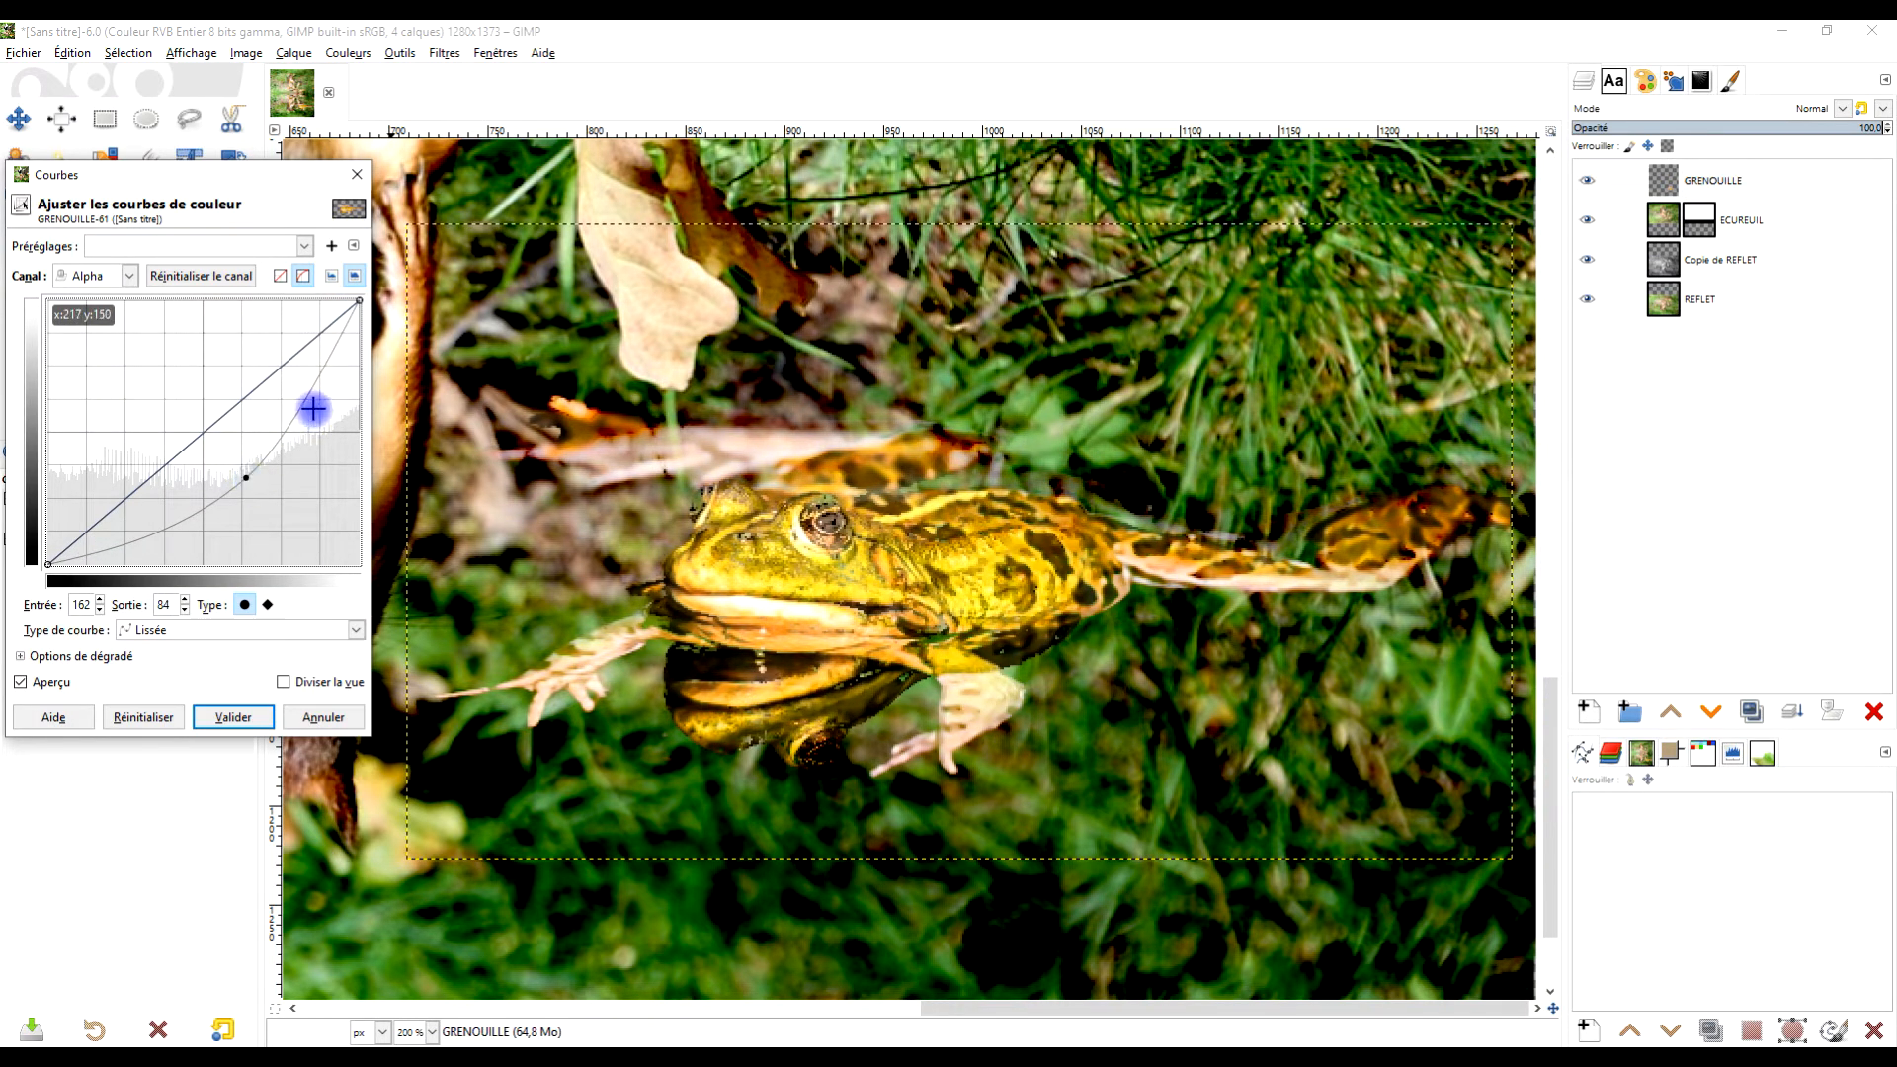
click(234, 713)
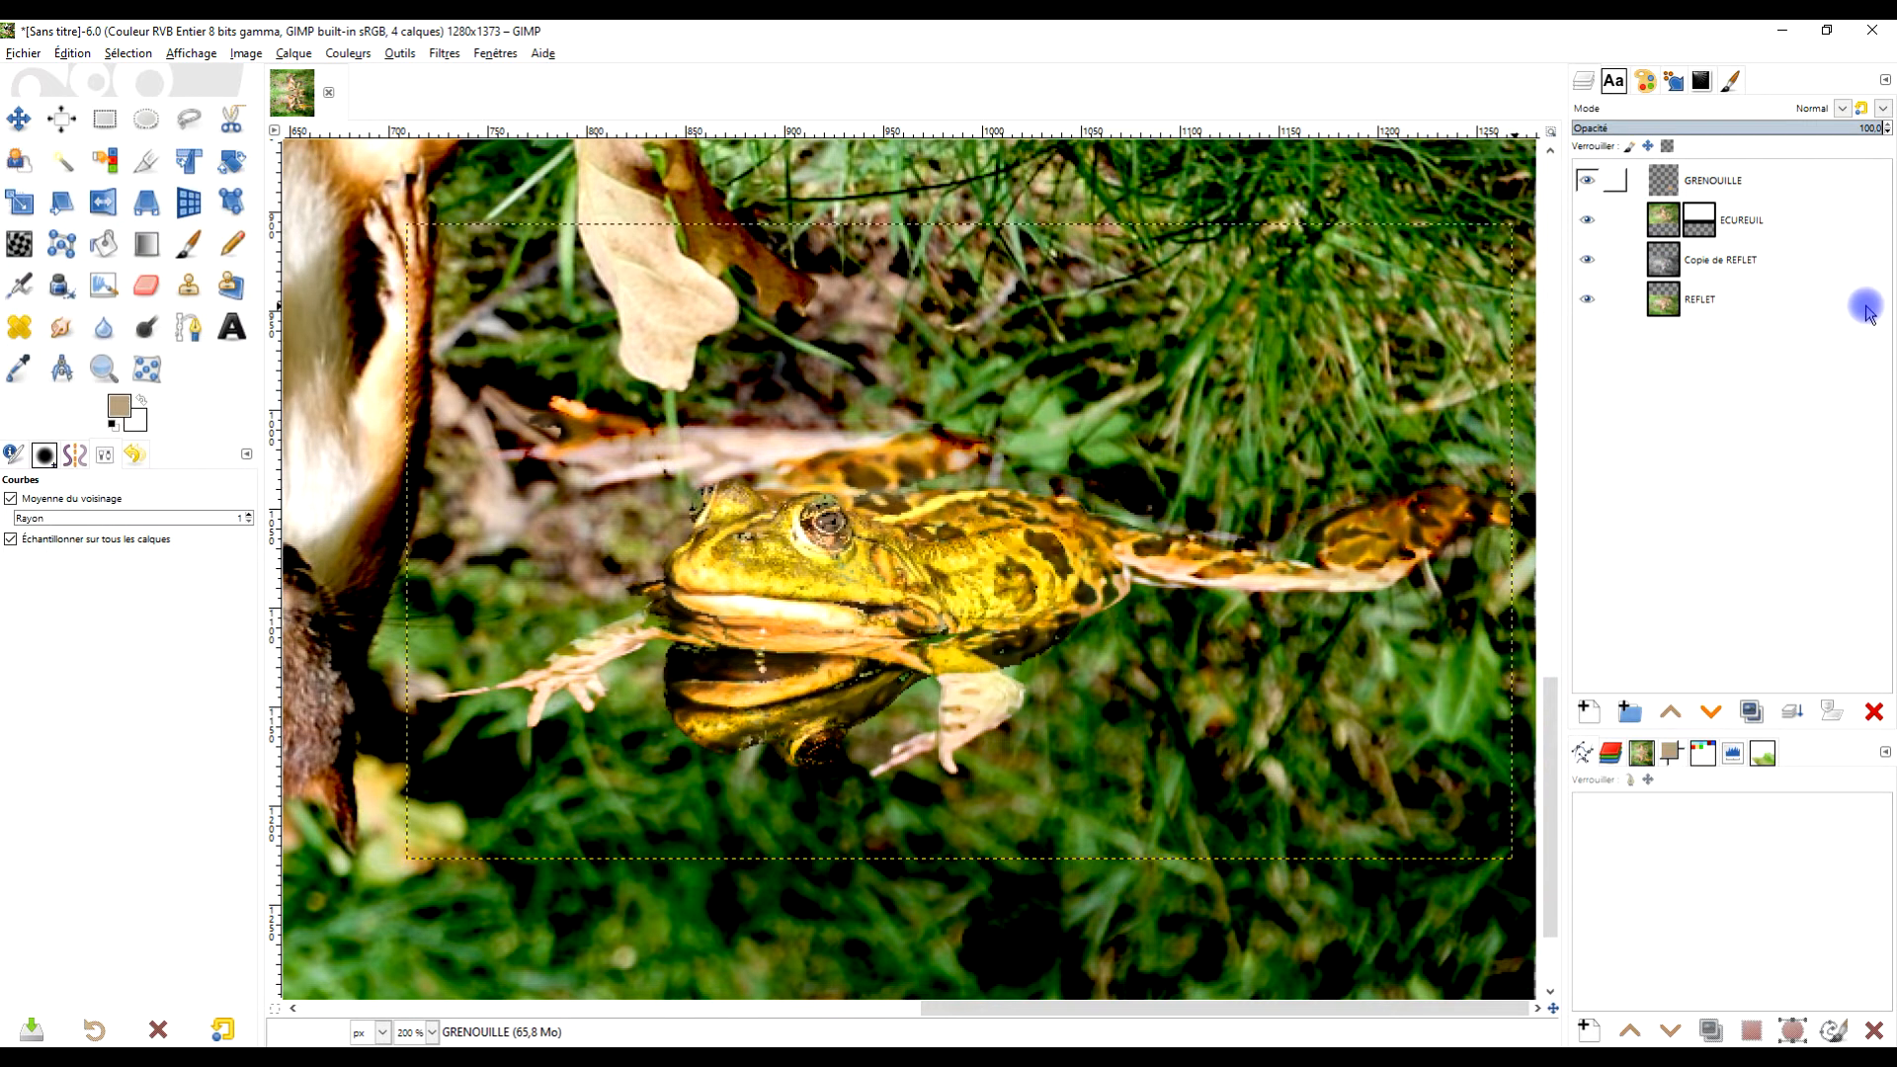
Expand the GRENOUILLE layer's boundary to the image dimensions and check the whole composition.
key(minus)
right_click(1672, 188)
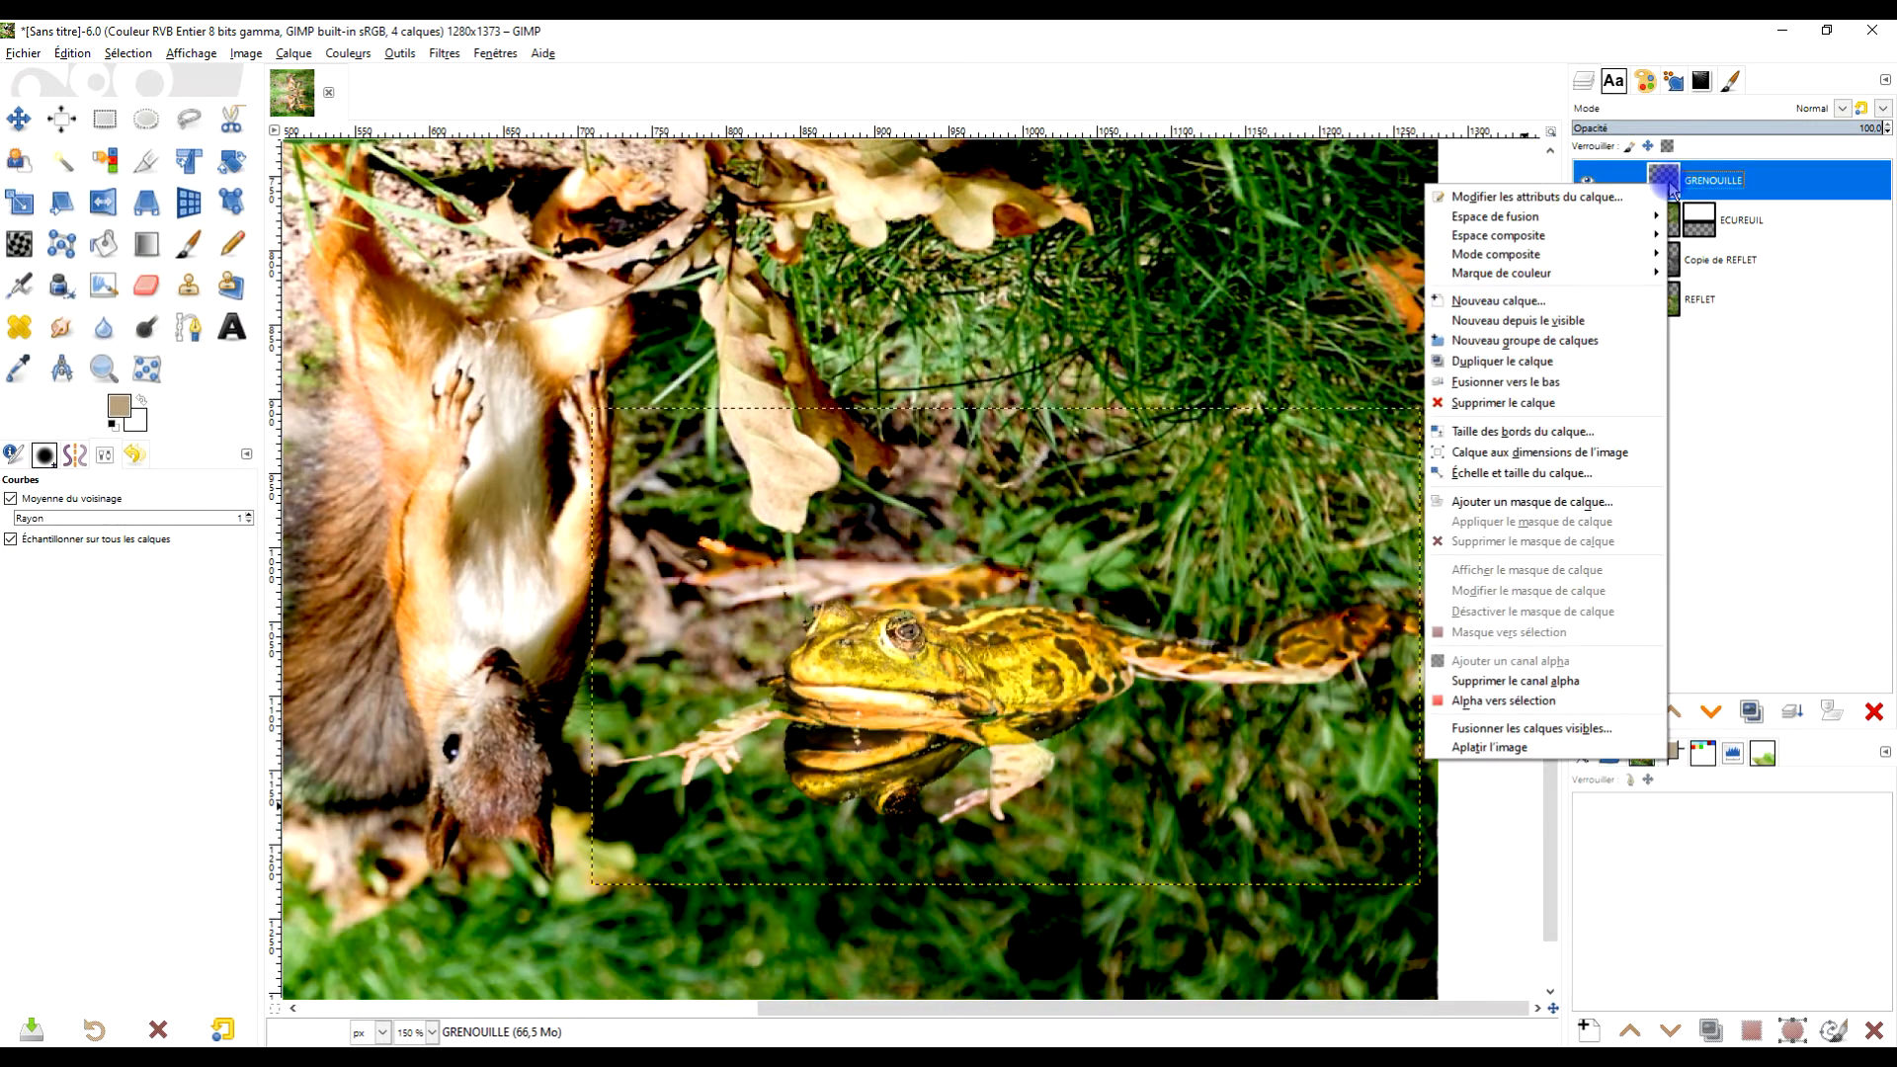
click(1613, 461)
key(1)
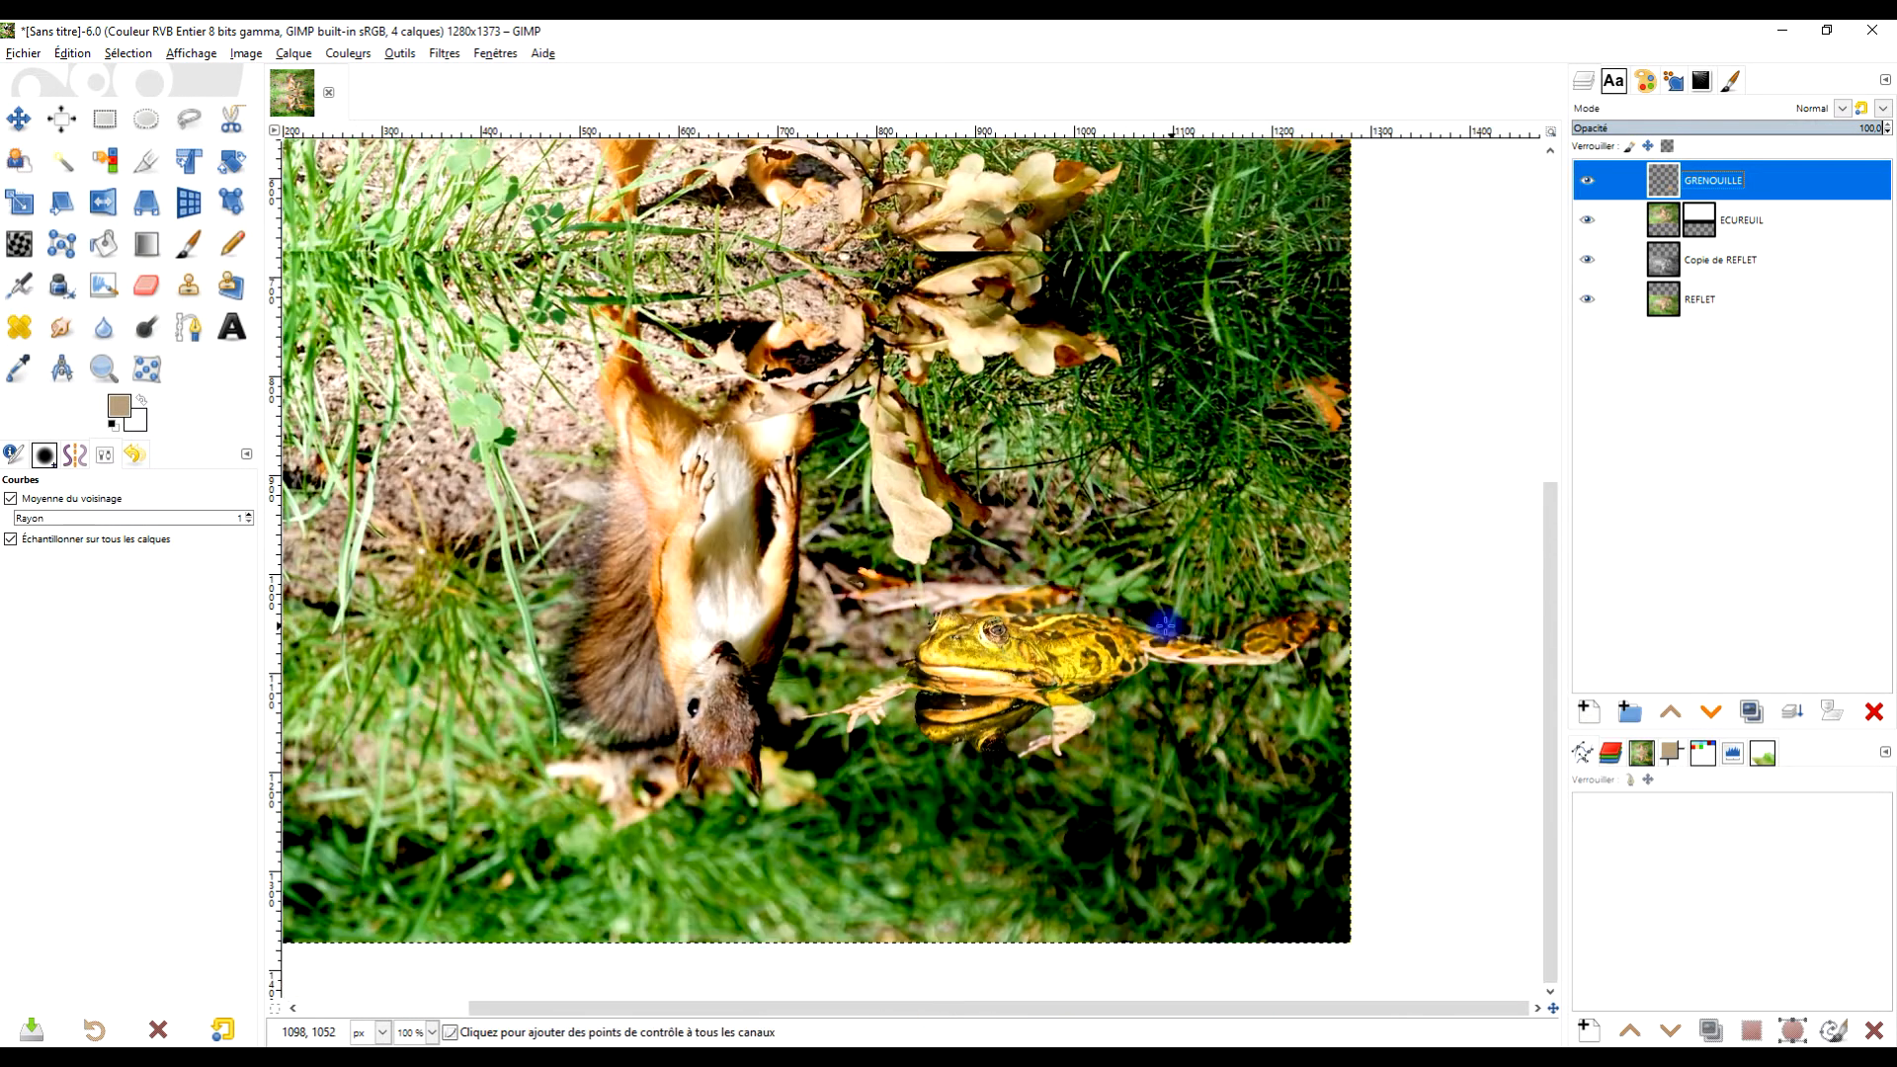
key(minus)
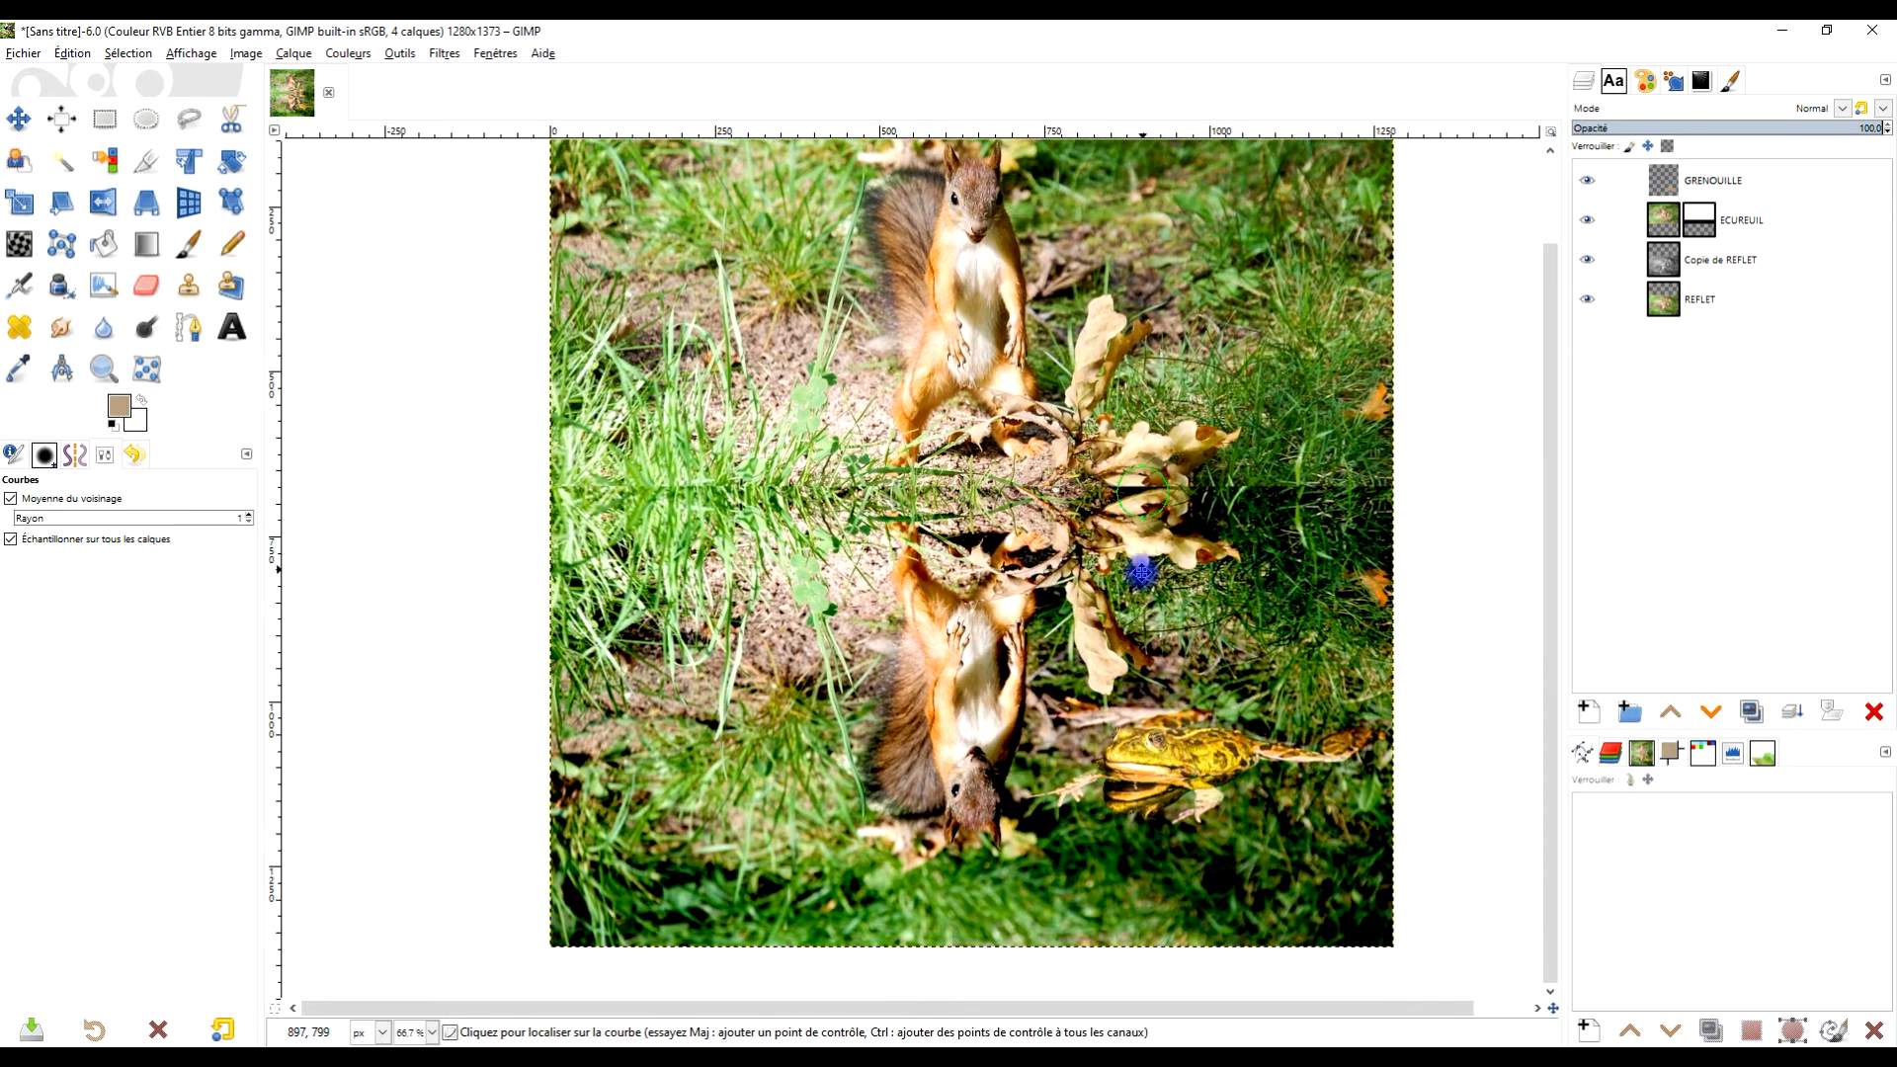
drag(1140, 573, 1130, 620)
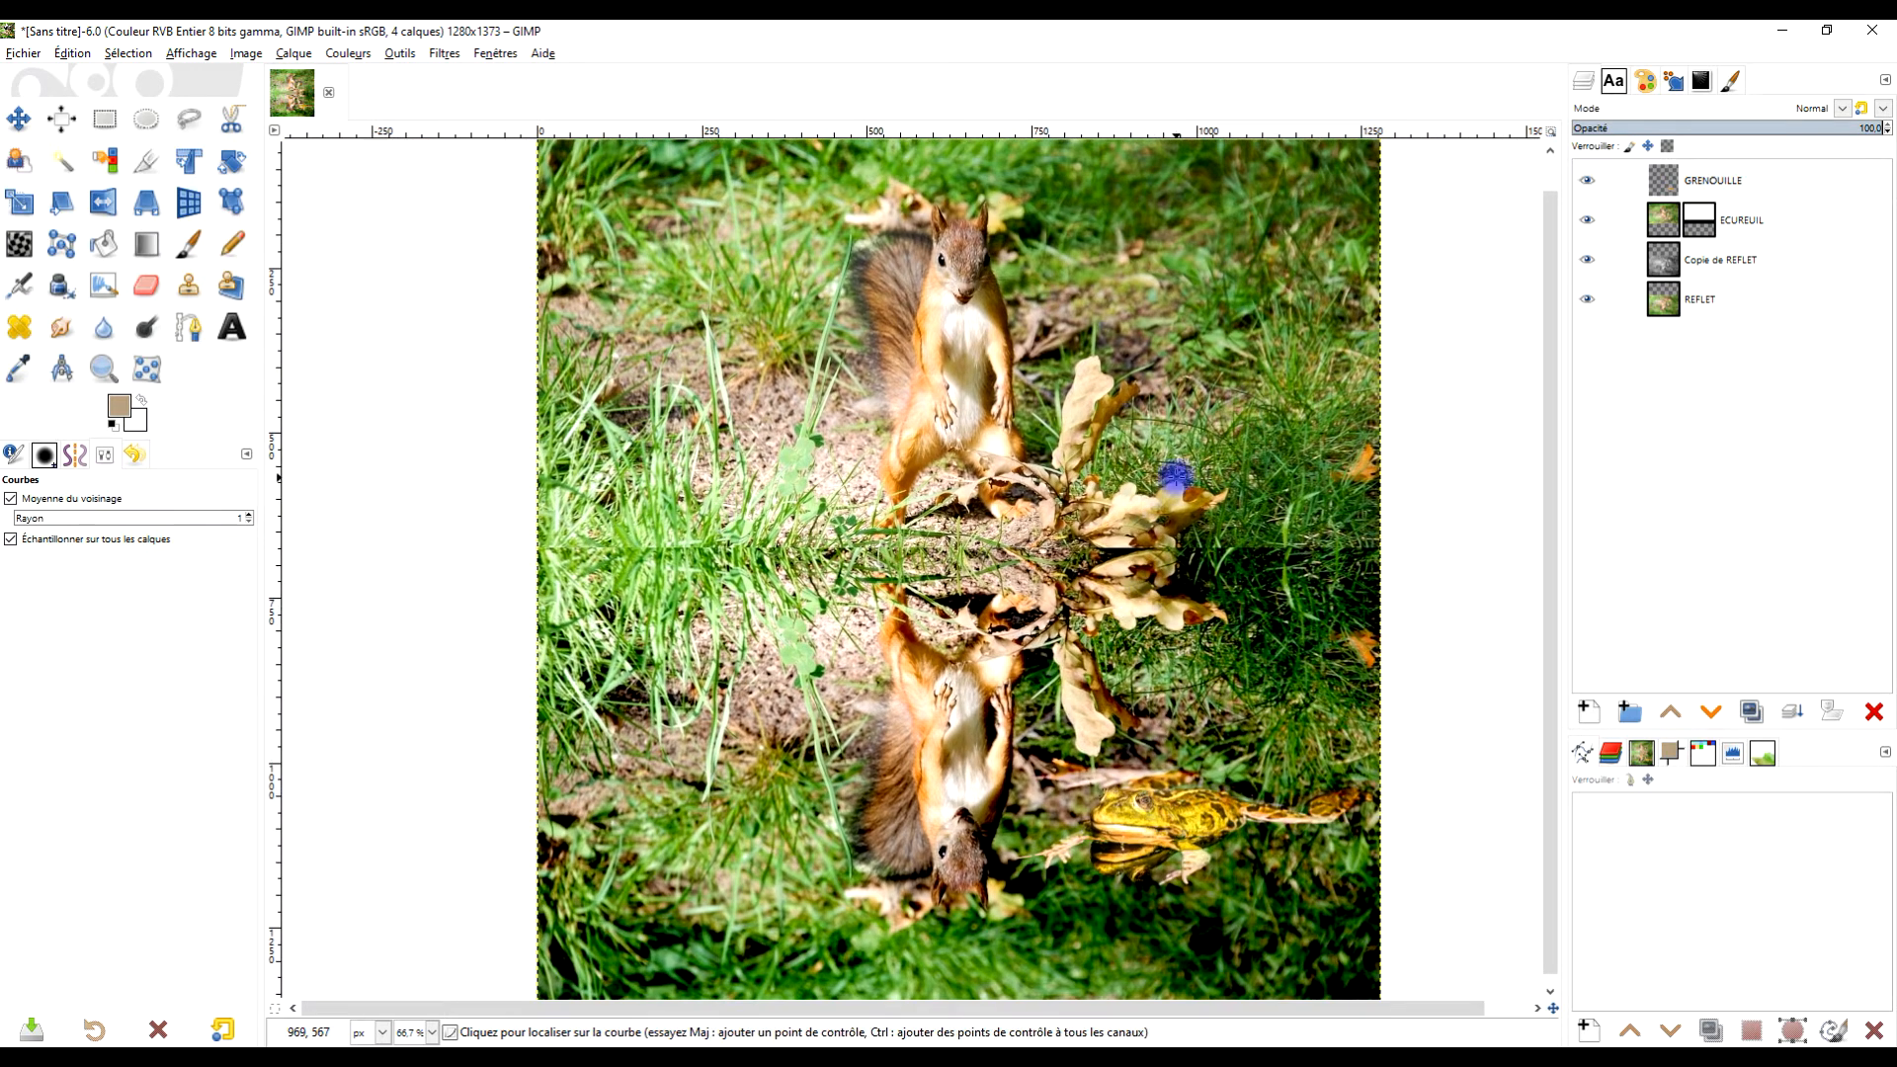
drag(944, 314, 896, 387)
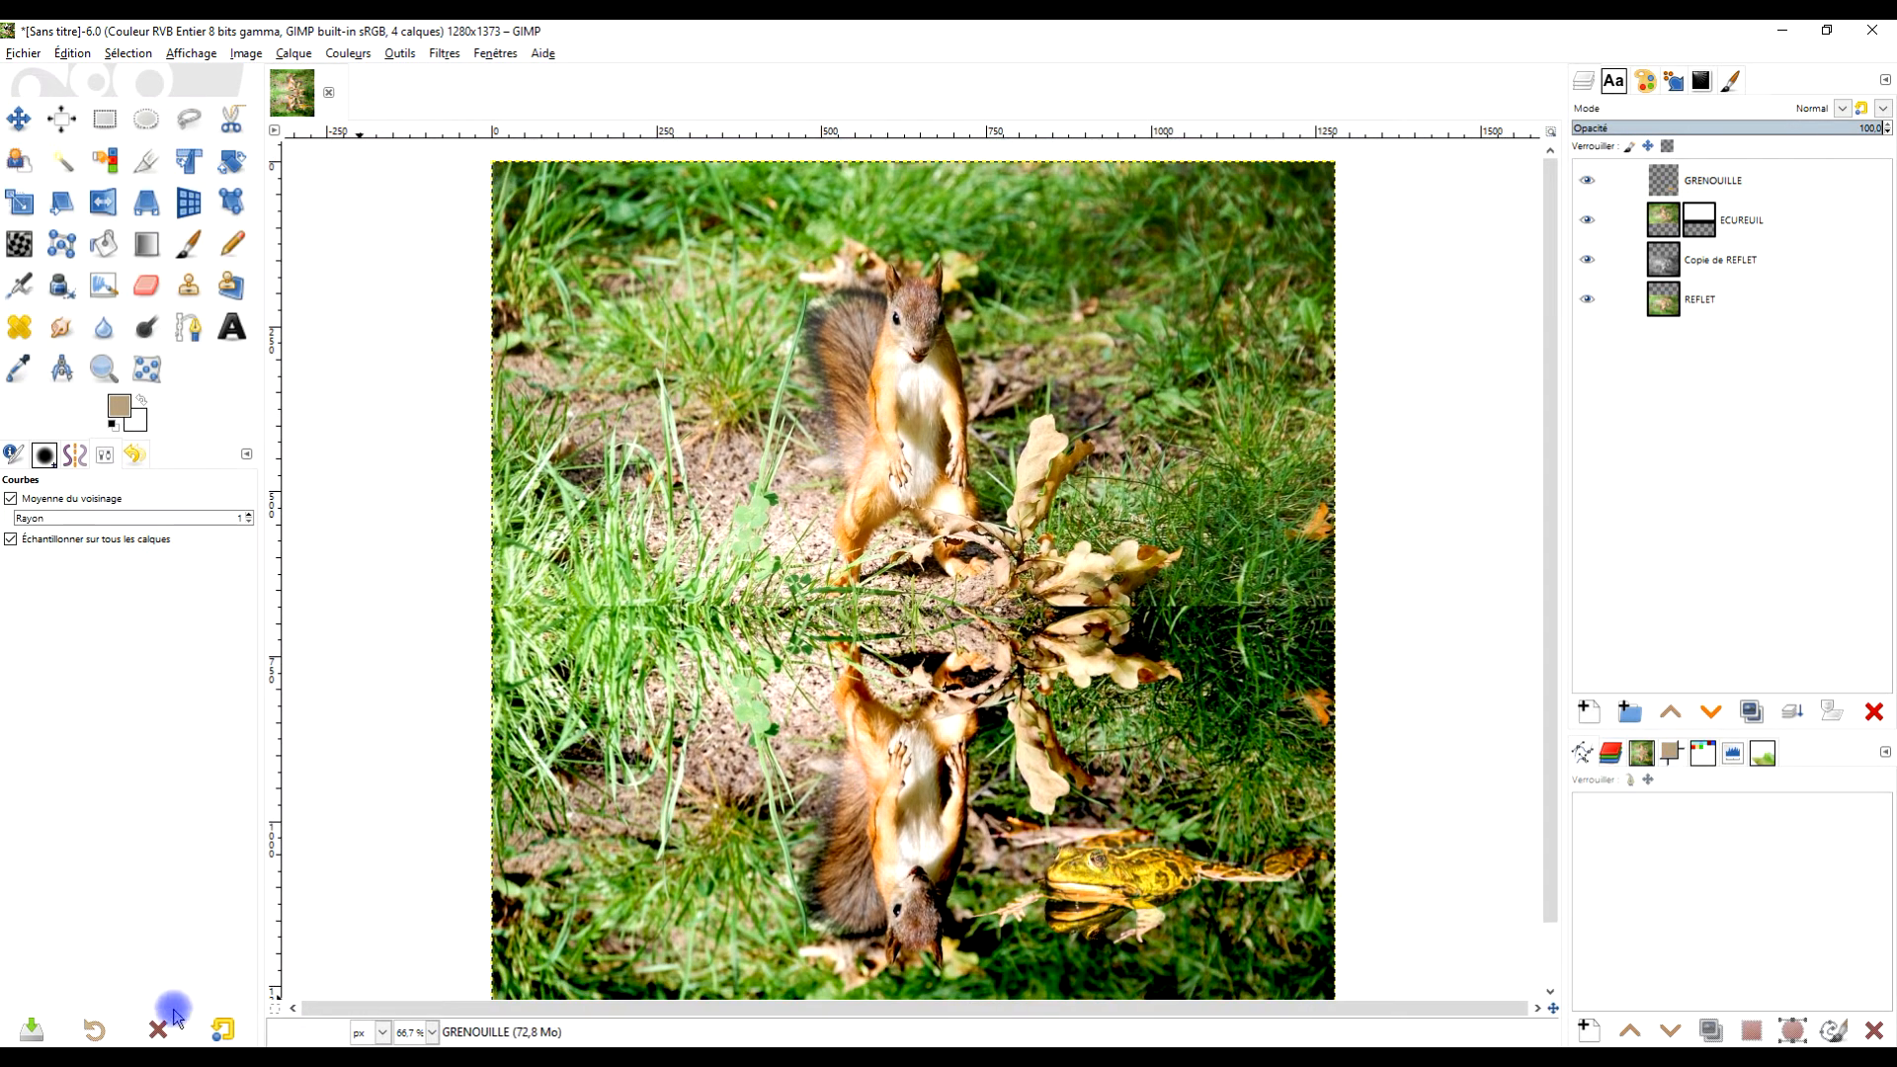
Switch to the browser, like the Pixabay photo of the cat hiding in the grass and copy its image.
key(alt+Tab)
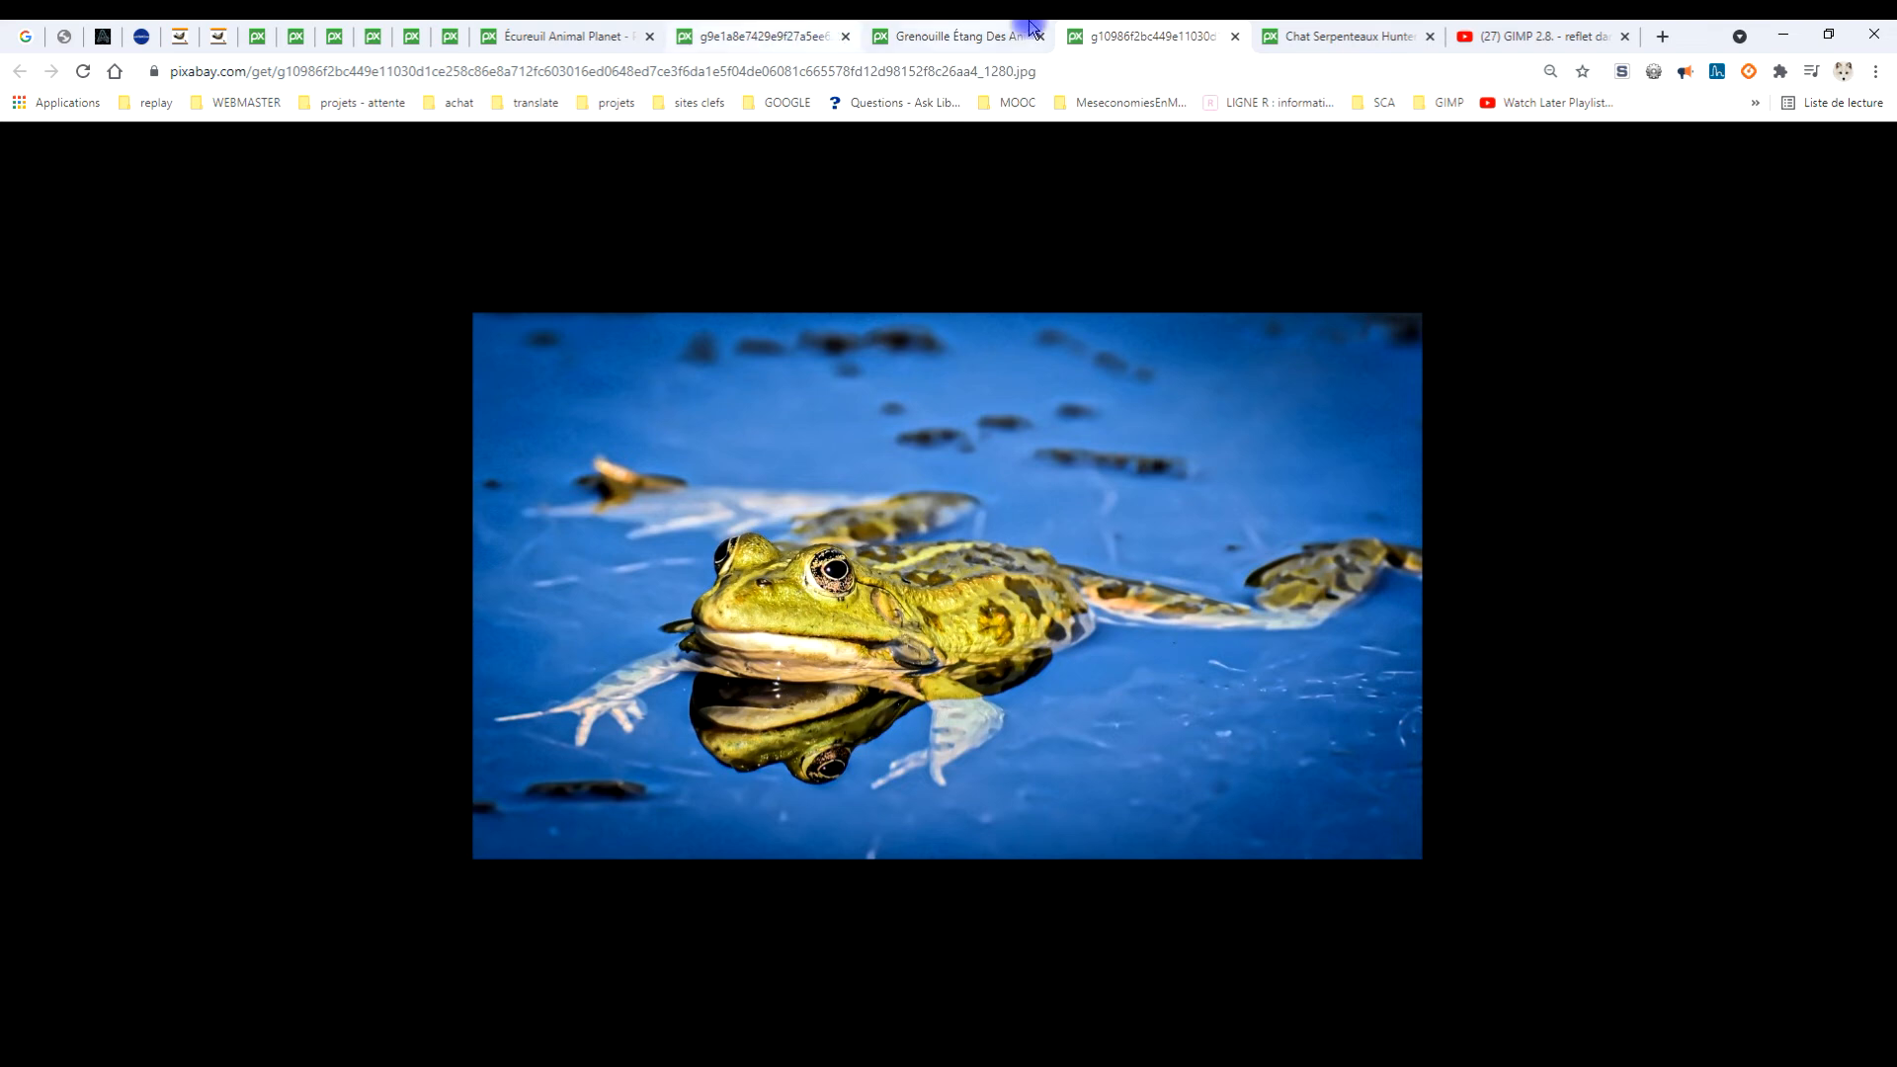
click(1317, 33)
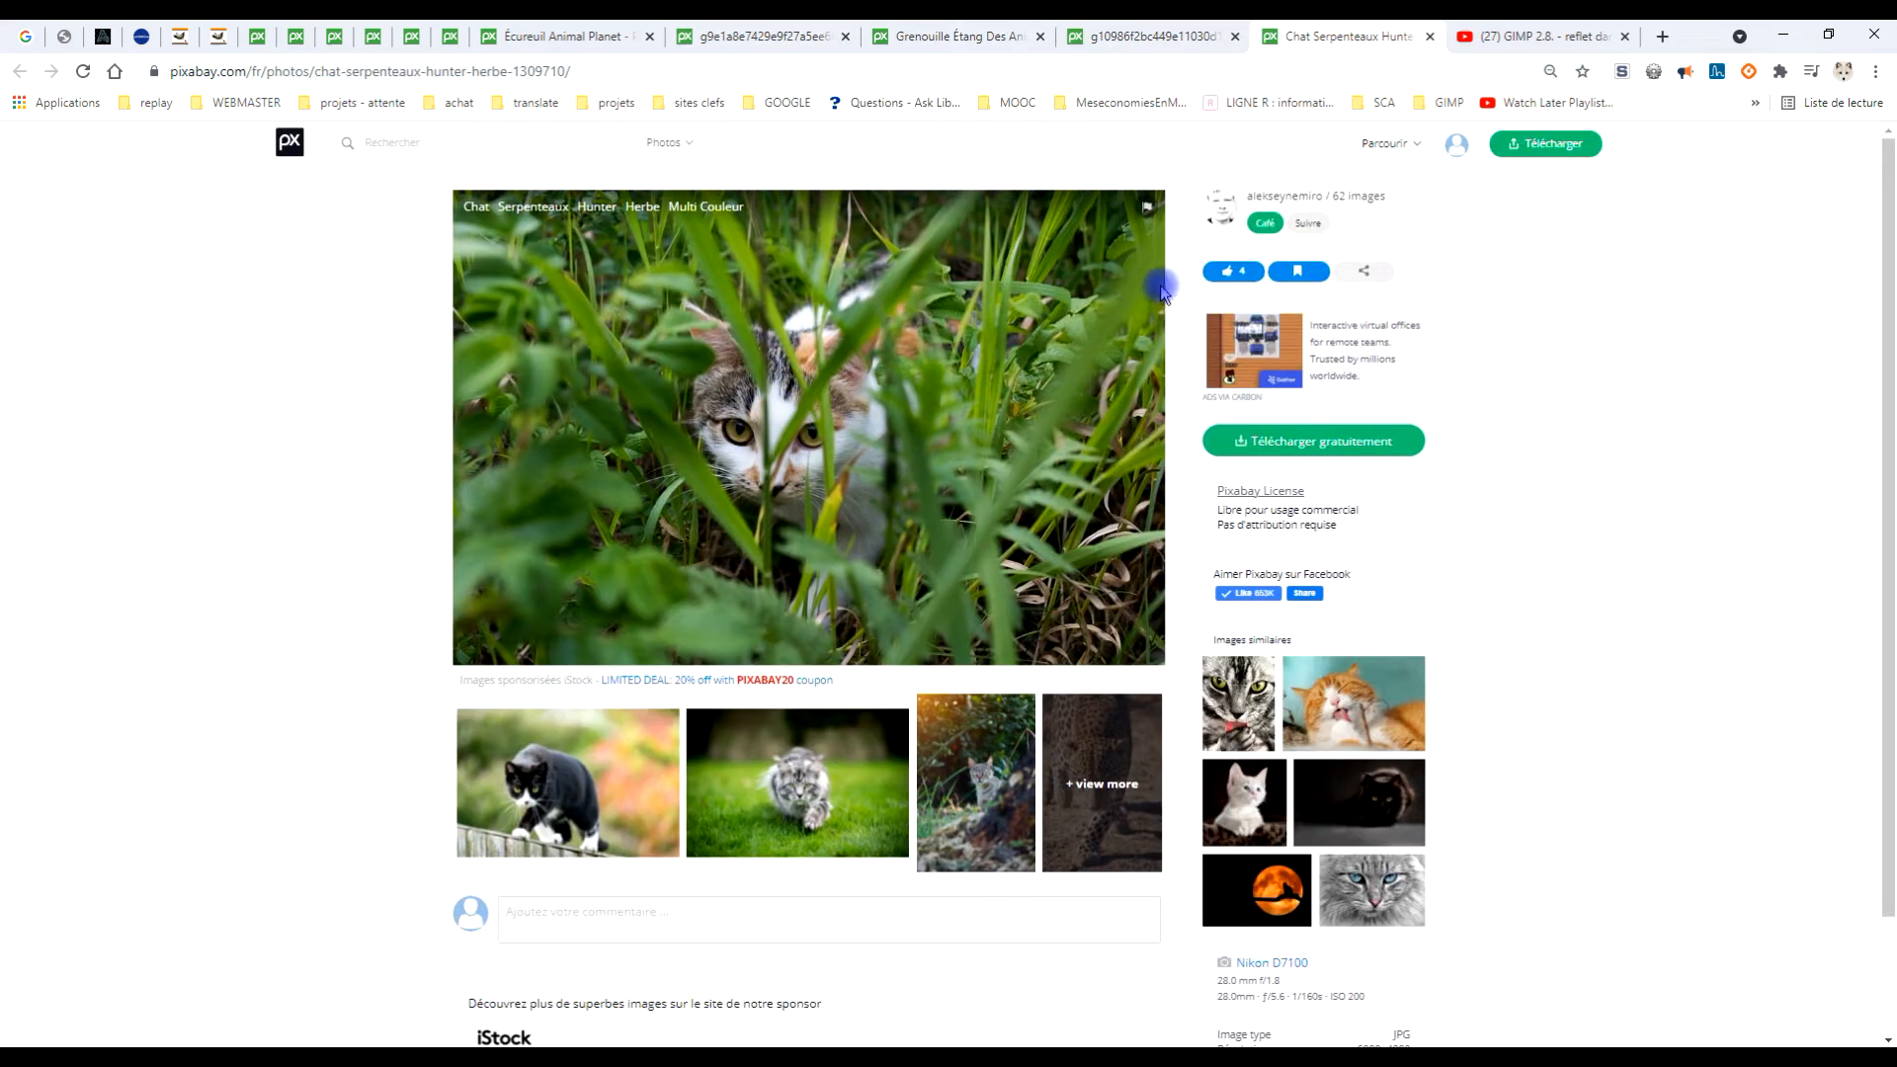
click(1244, 282)
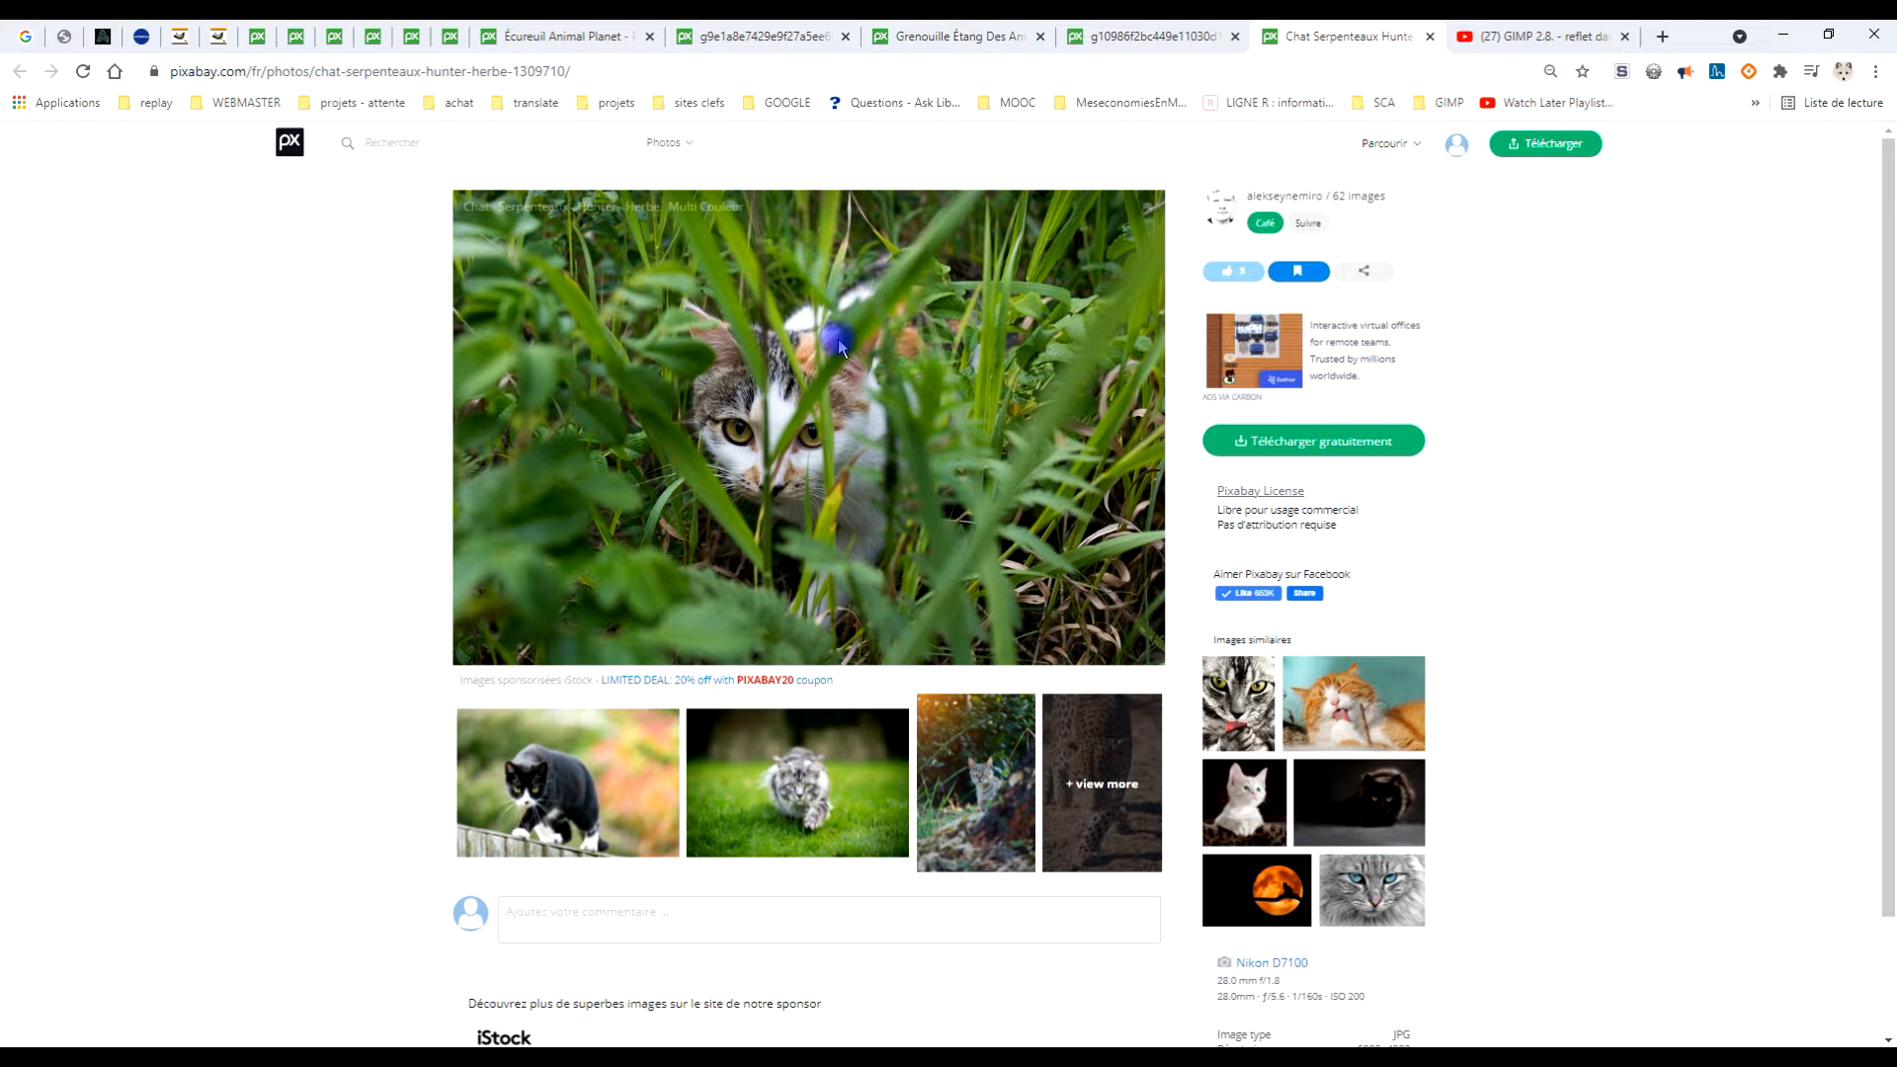
right_click(777, 396)
click(830, 460)
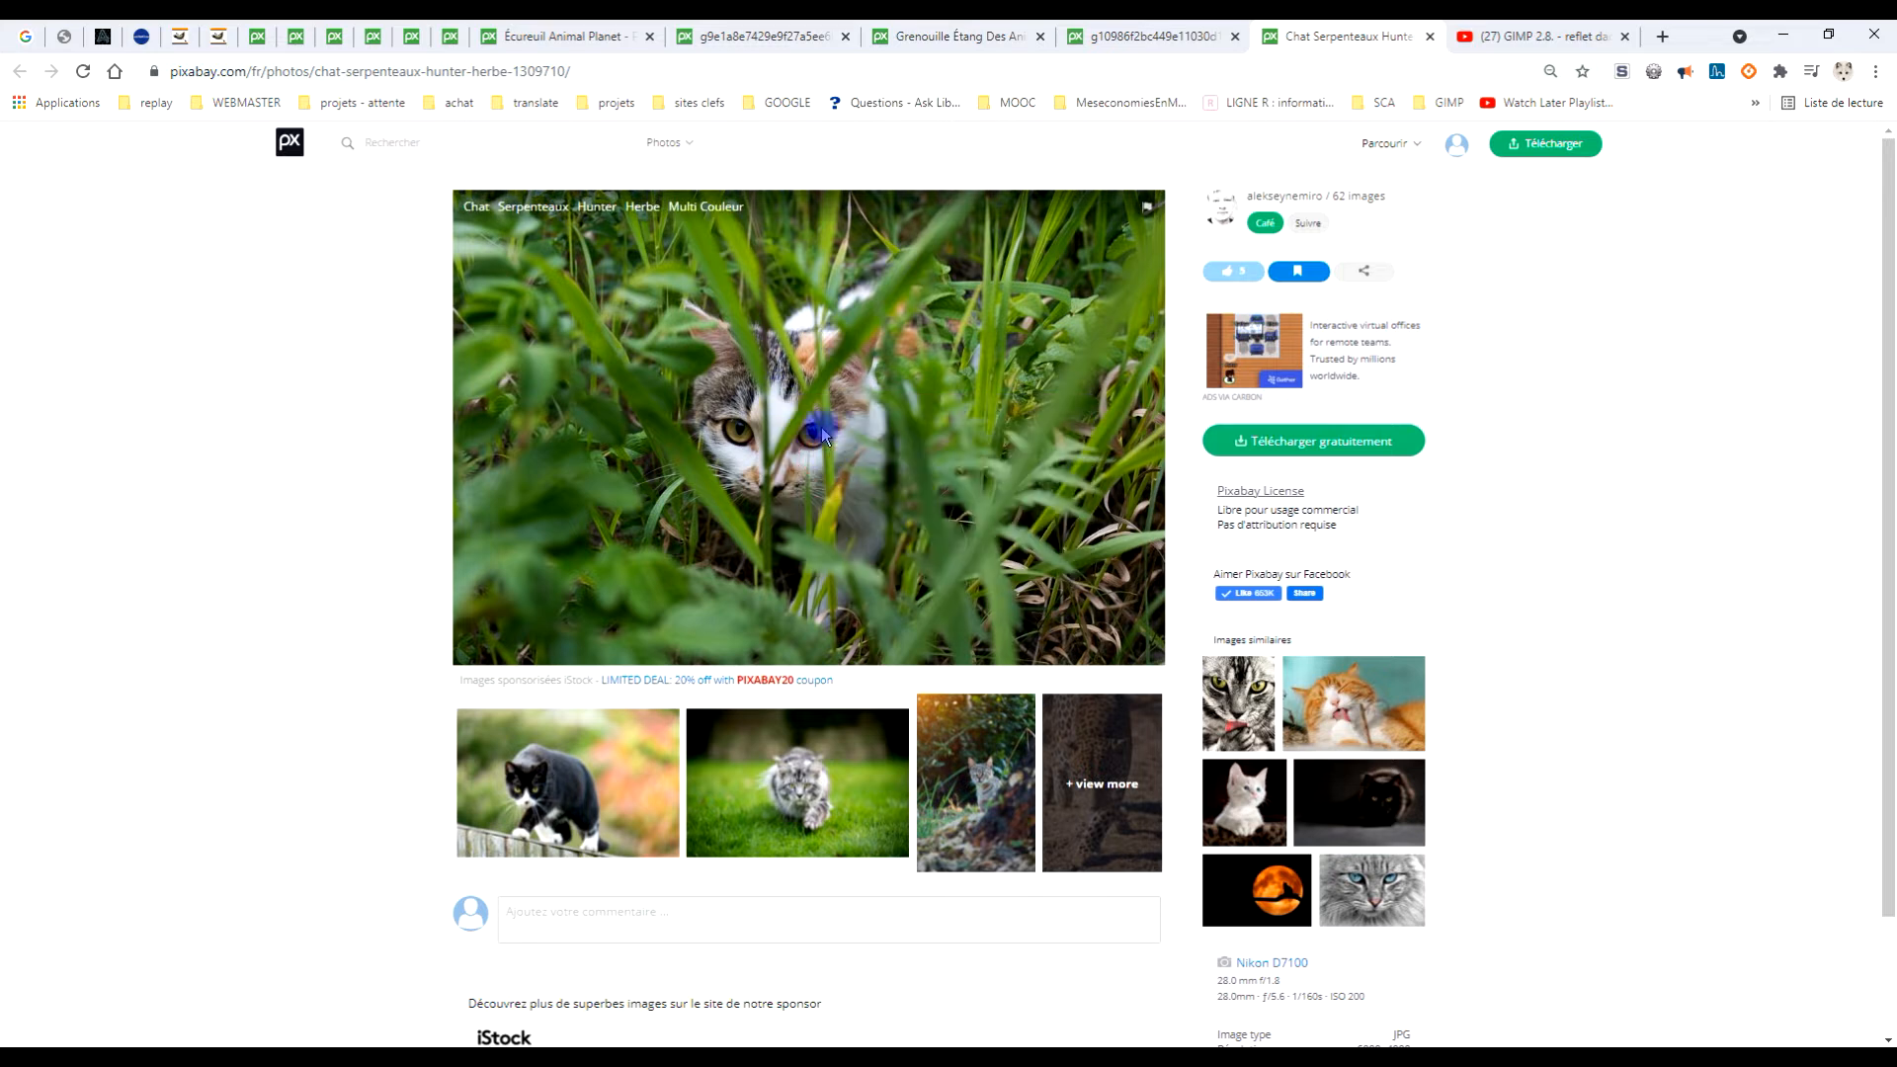
Switch back to GIMP and paste the copied cat photo as a new layer.
key(alt+Tab)
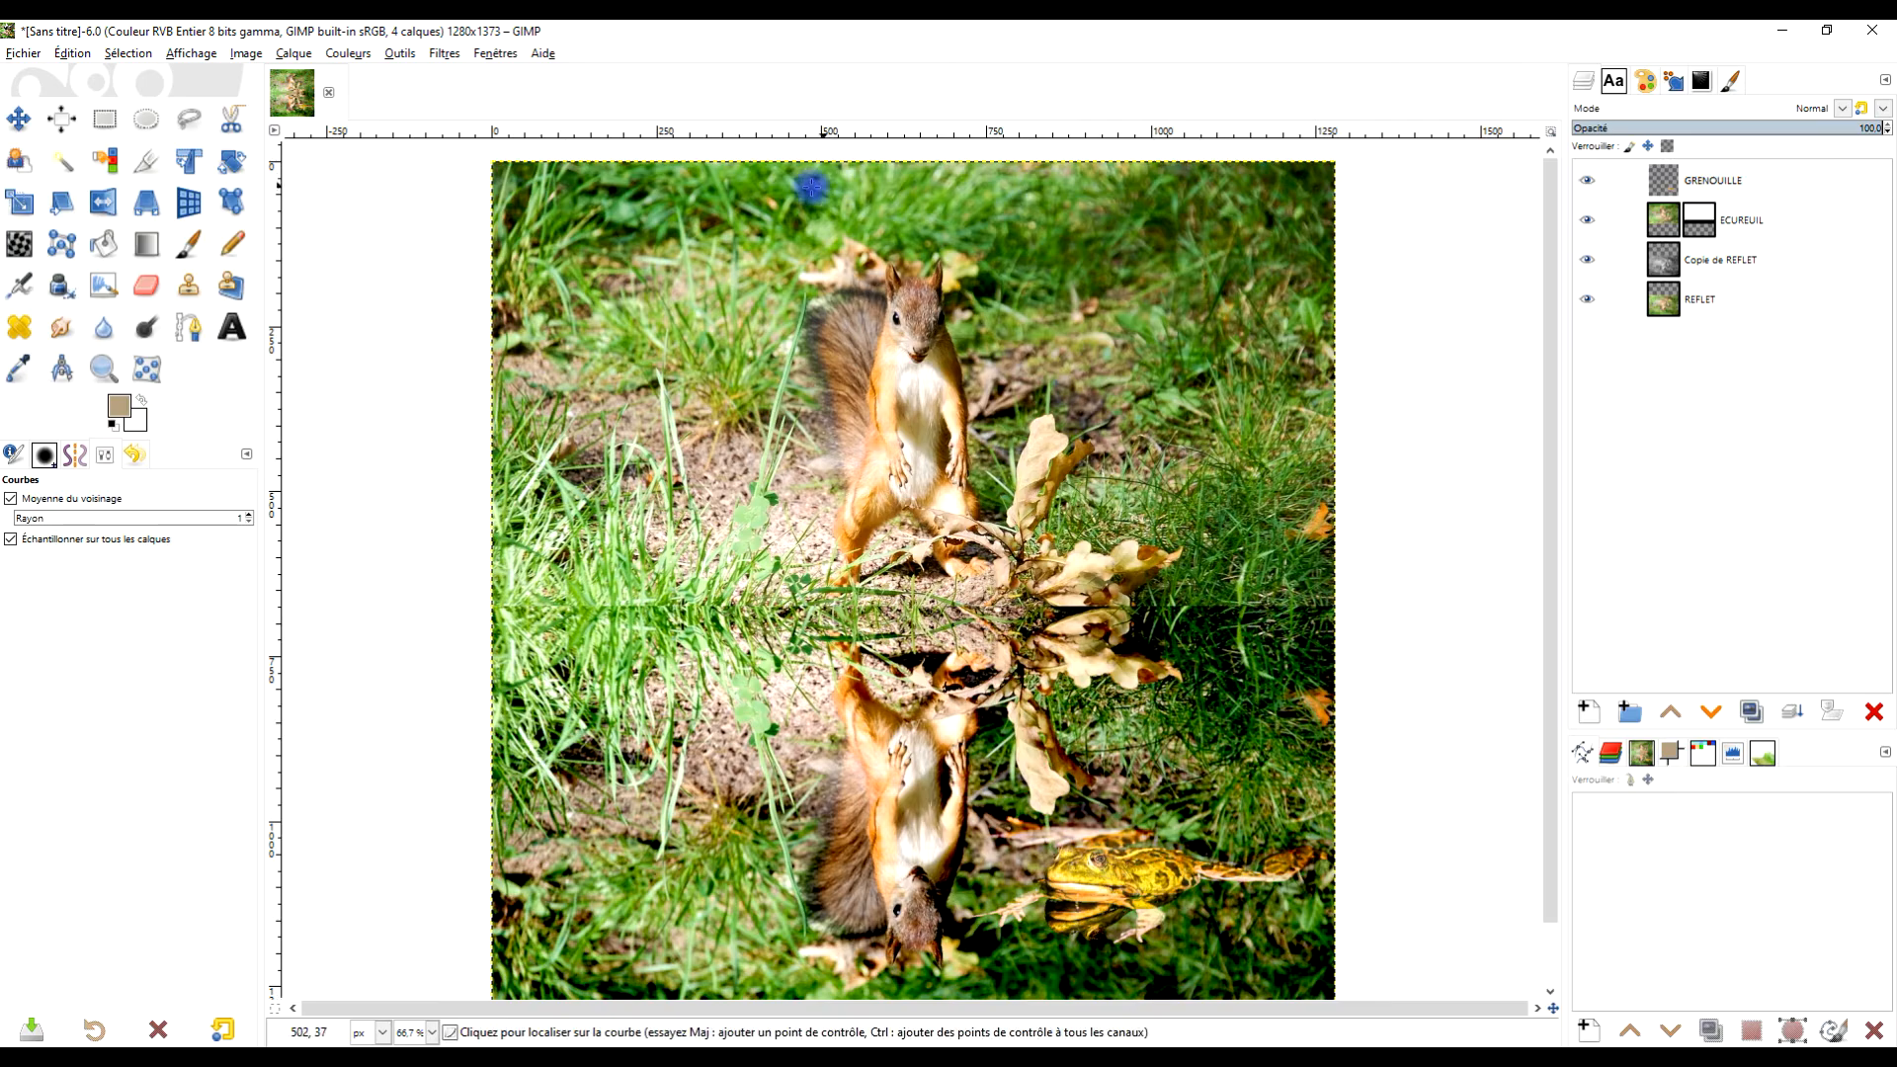
click(69, 56)
click(187, 294)
click(447, 292)
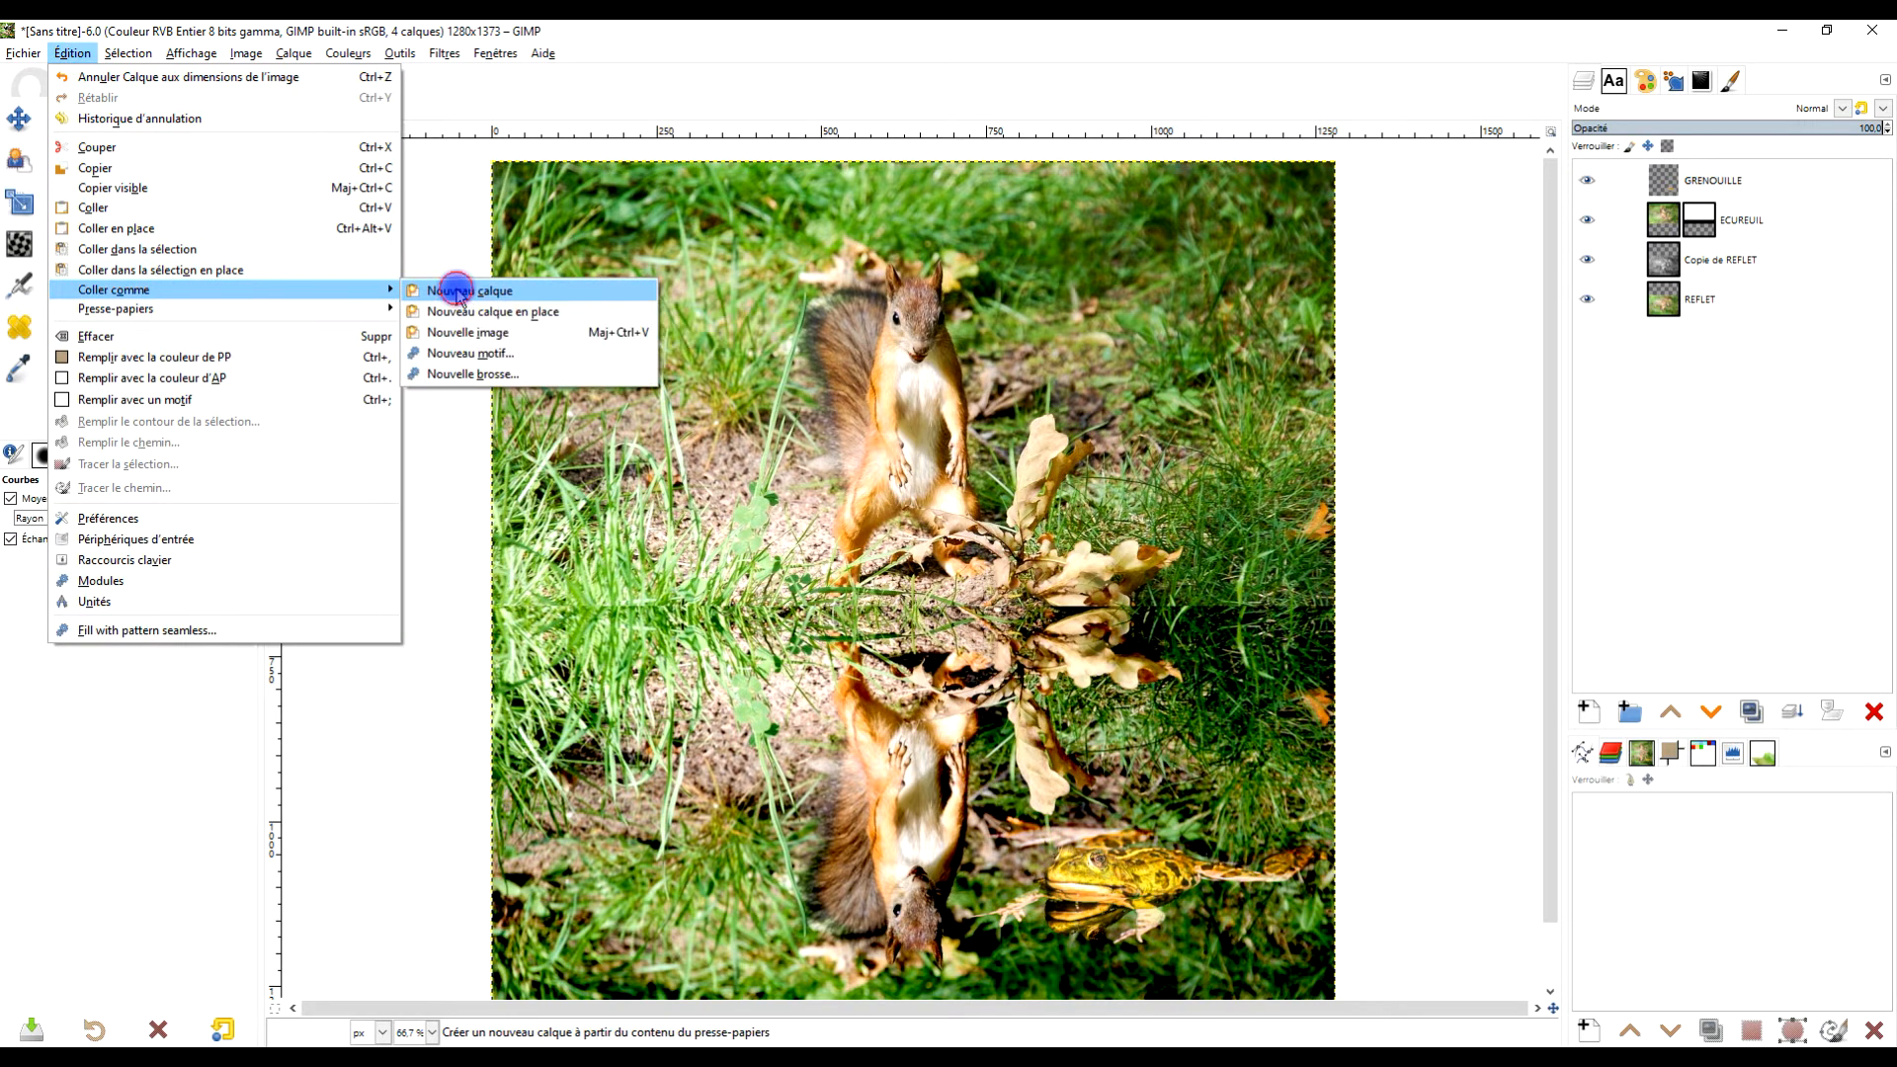
click(456, 294)
Rename the pasted cat layer at the top of the layer stack.
click(1736, 223)
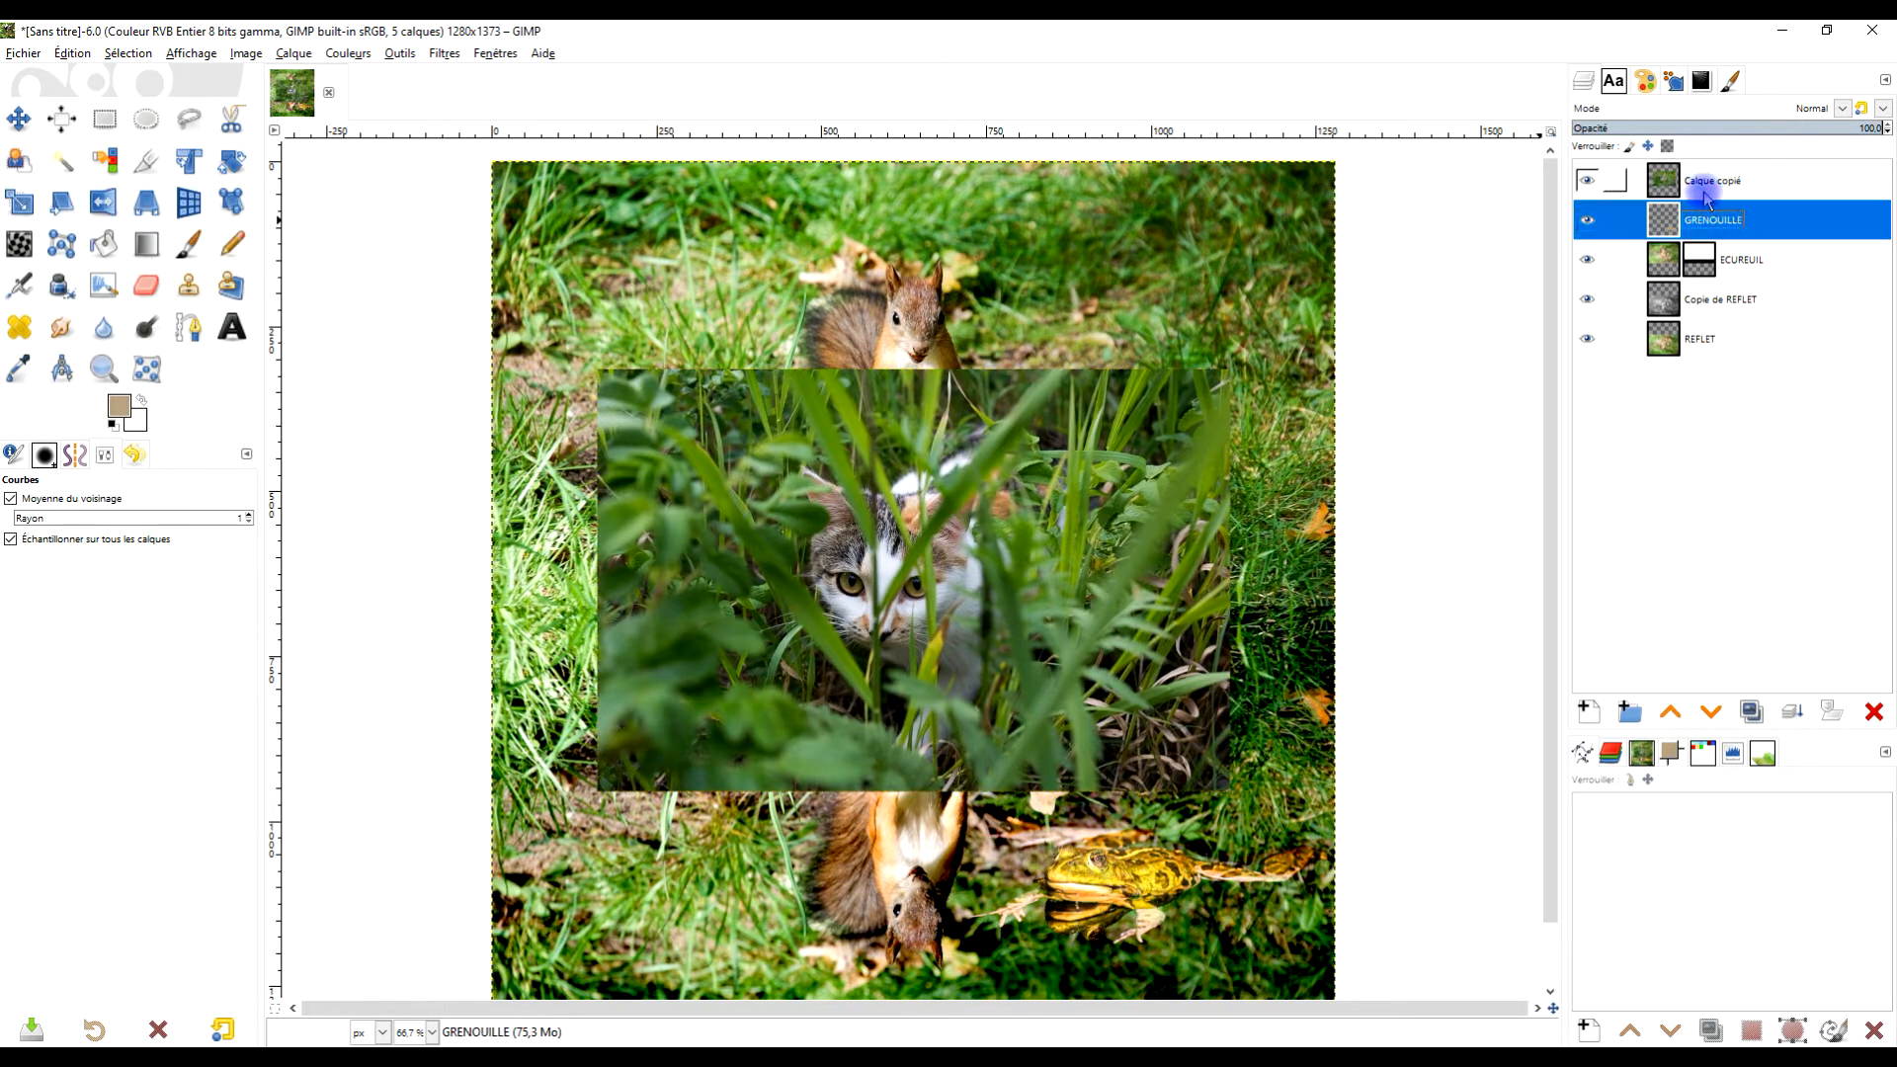
double_click(1707, 183)
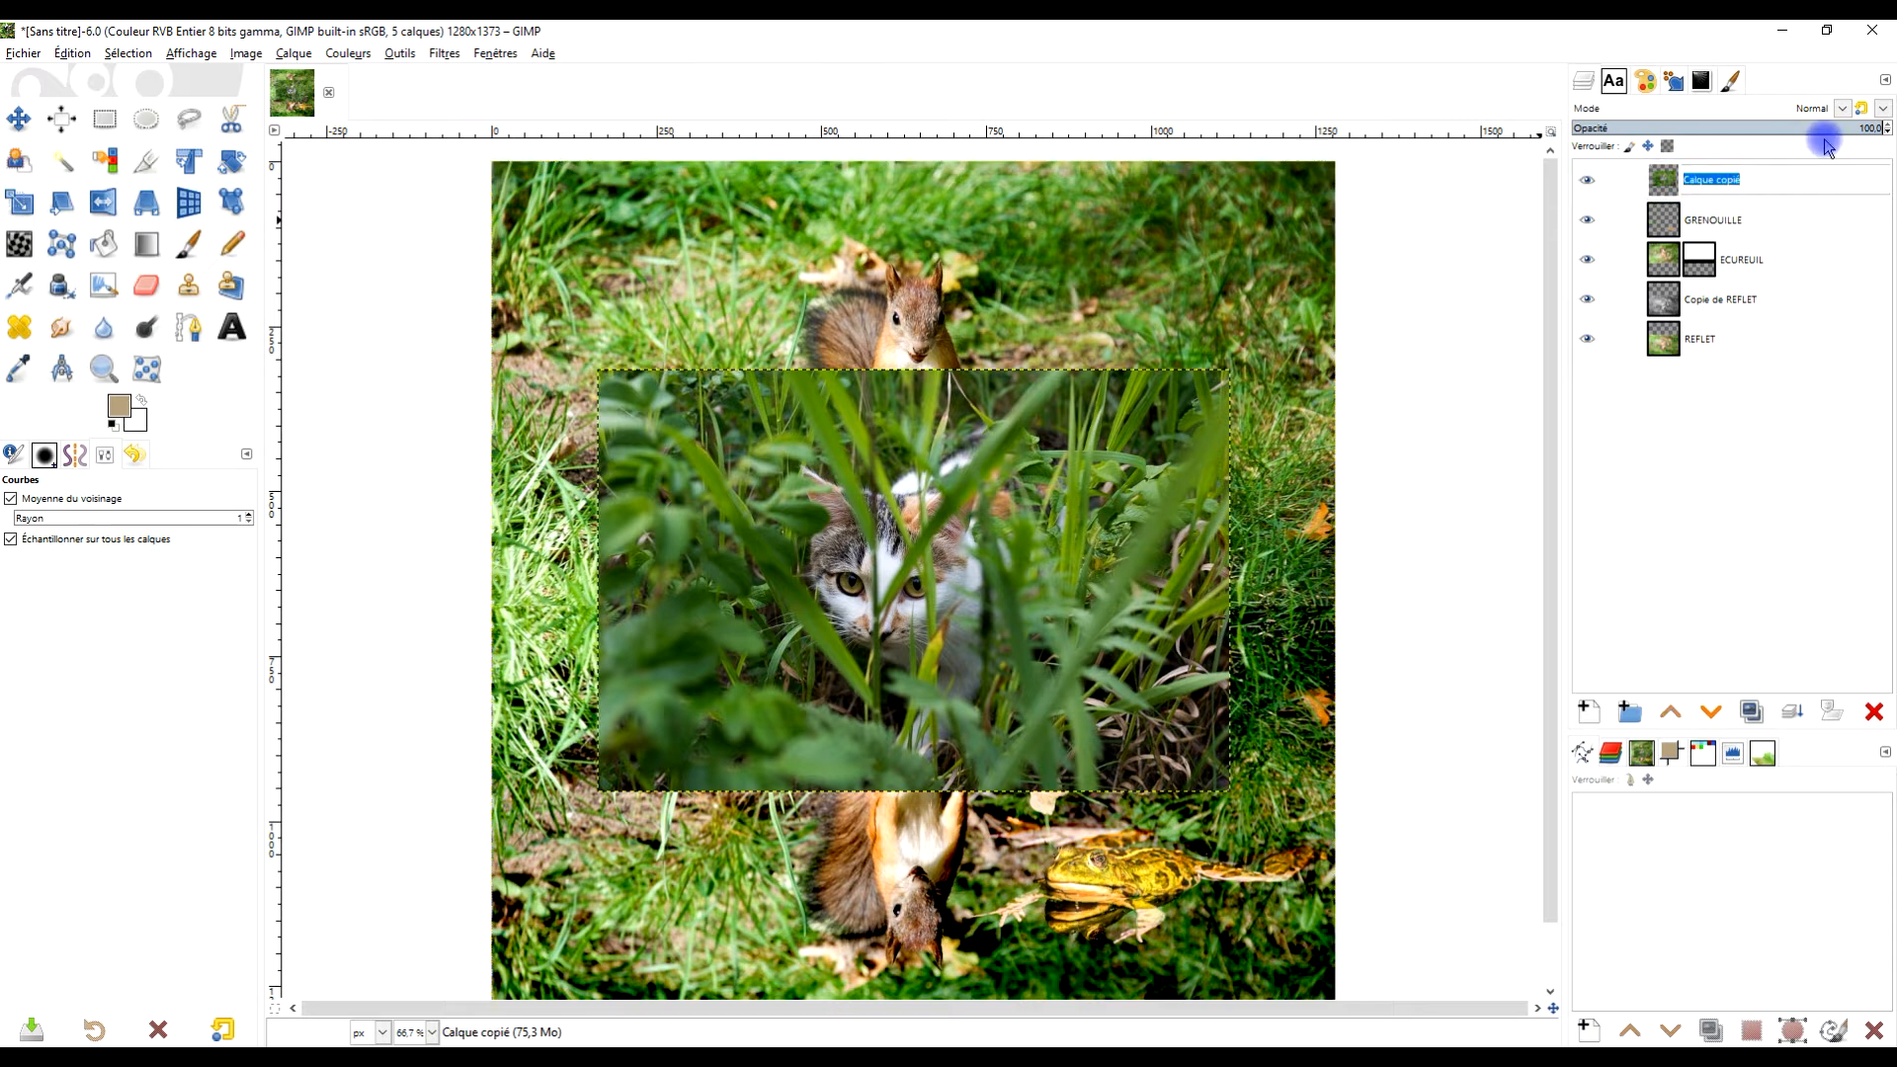
text(C)
key(Return)
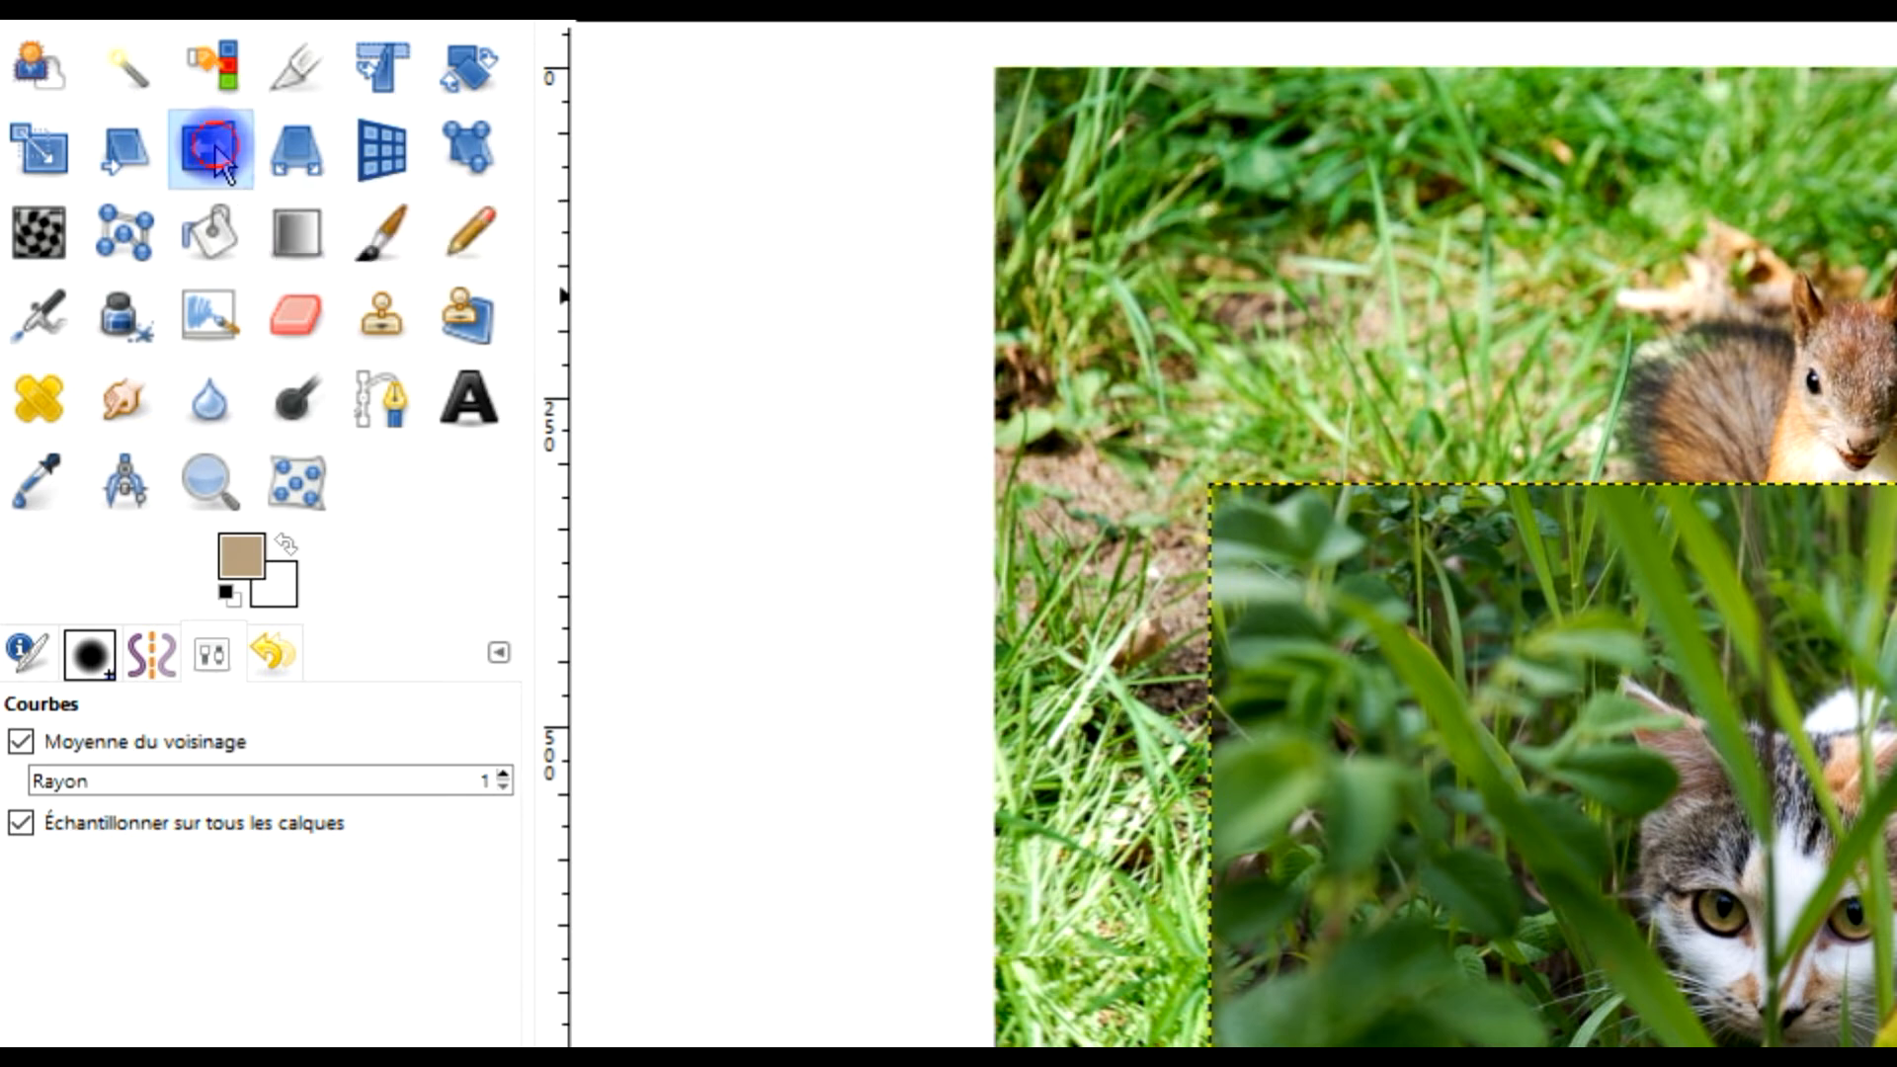
Flip the CHAT layer horizontally and move it over the upper-left corner of the image.
click(215, 145)
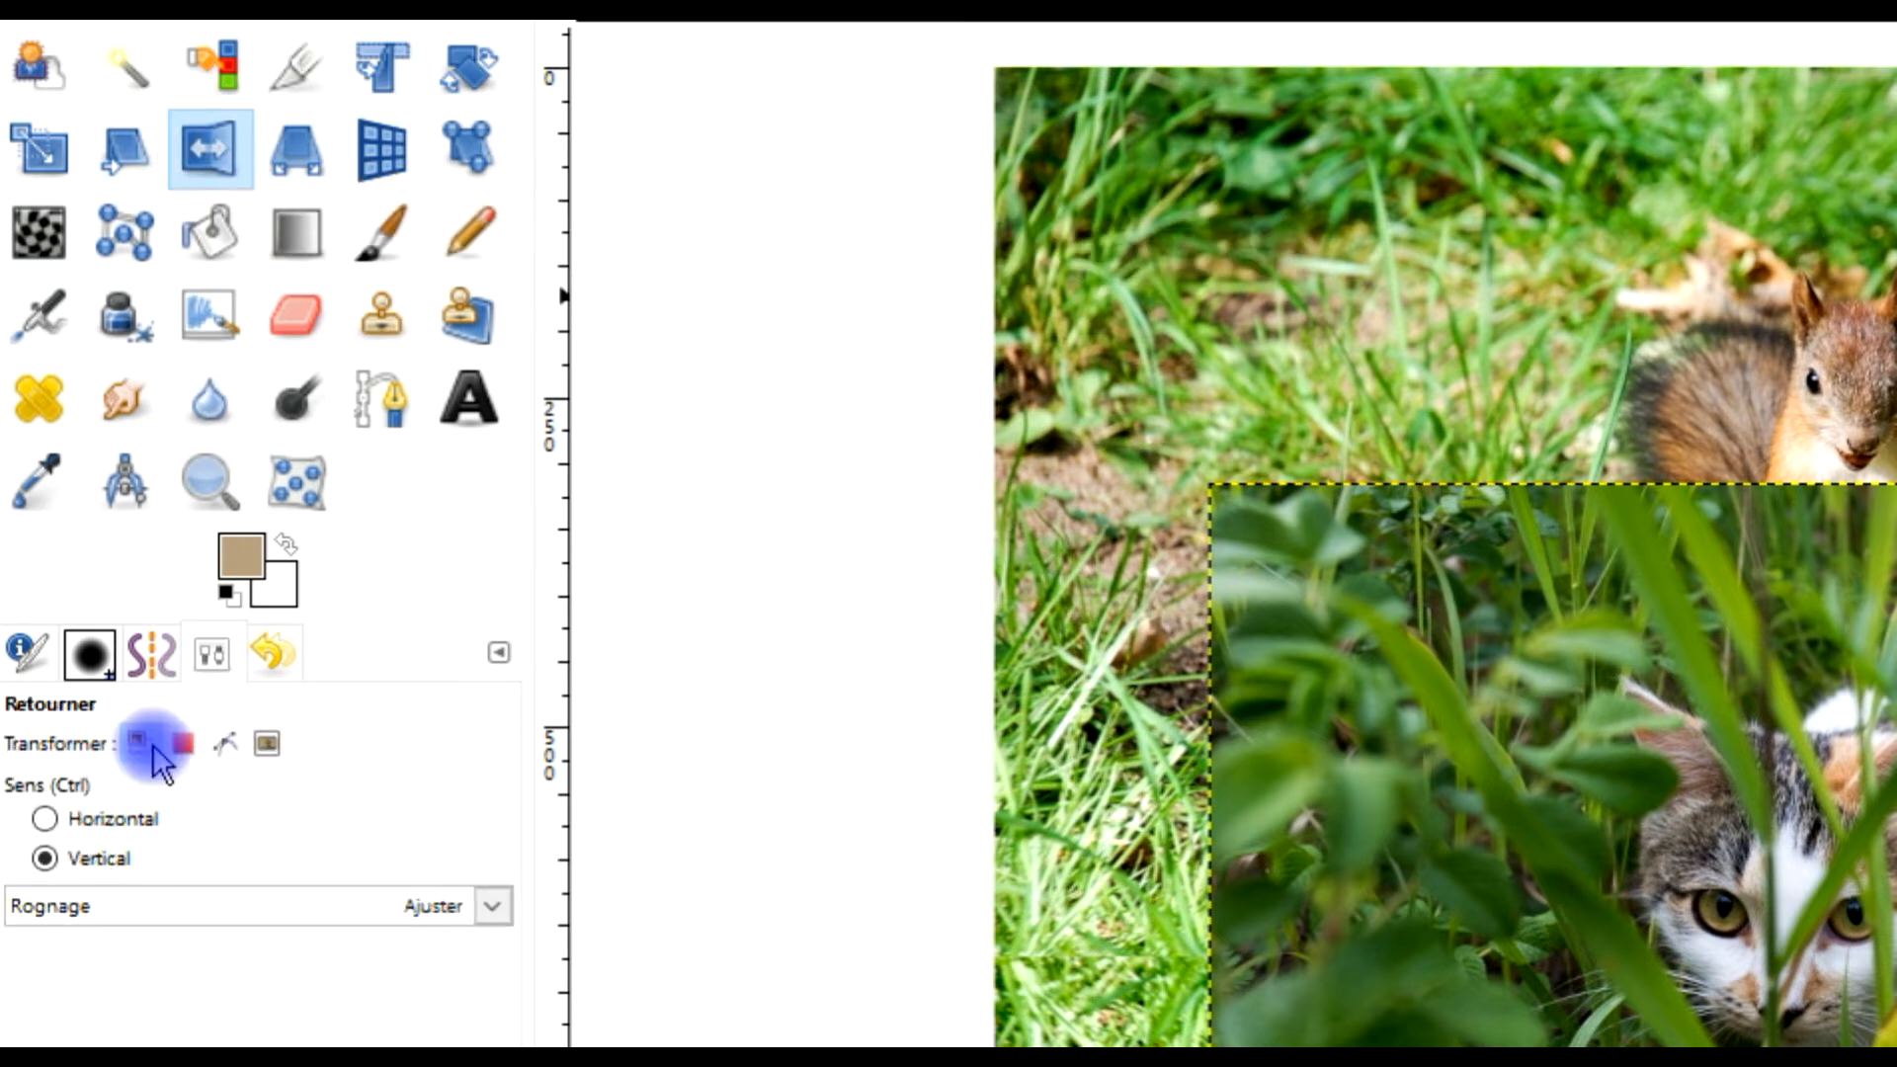
click(79, 820)
click(1766, 837)
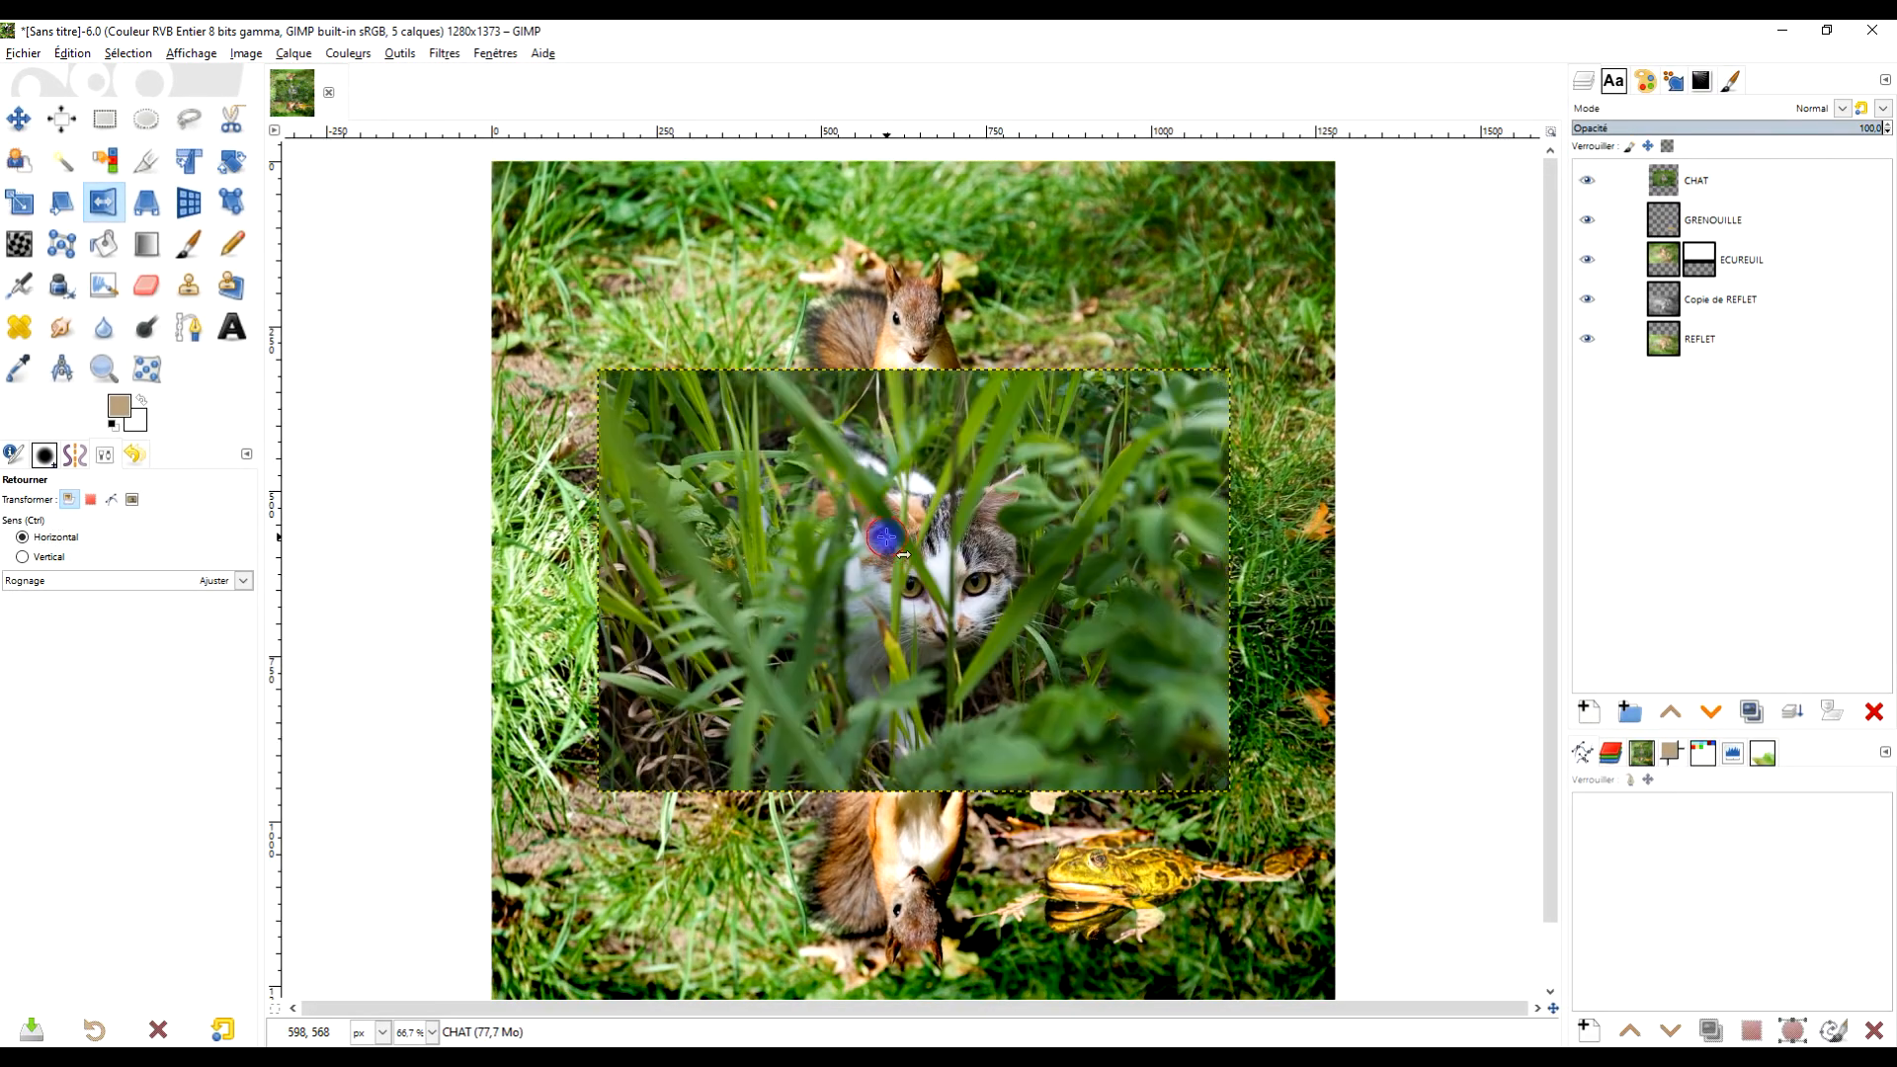
click(18, 119)
drag(1072, 582, 832, 560)
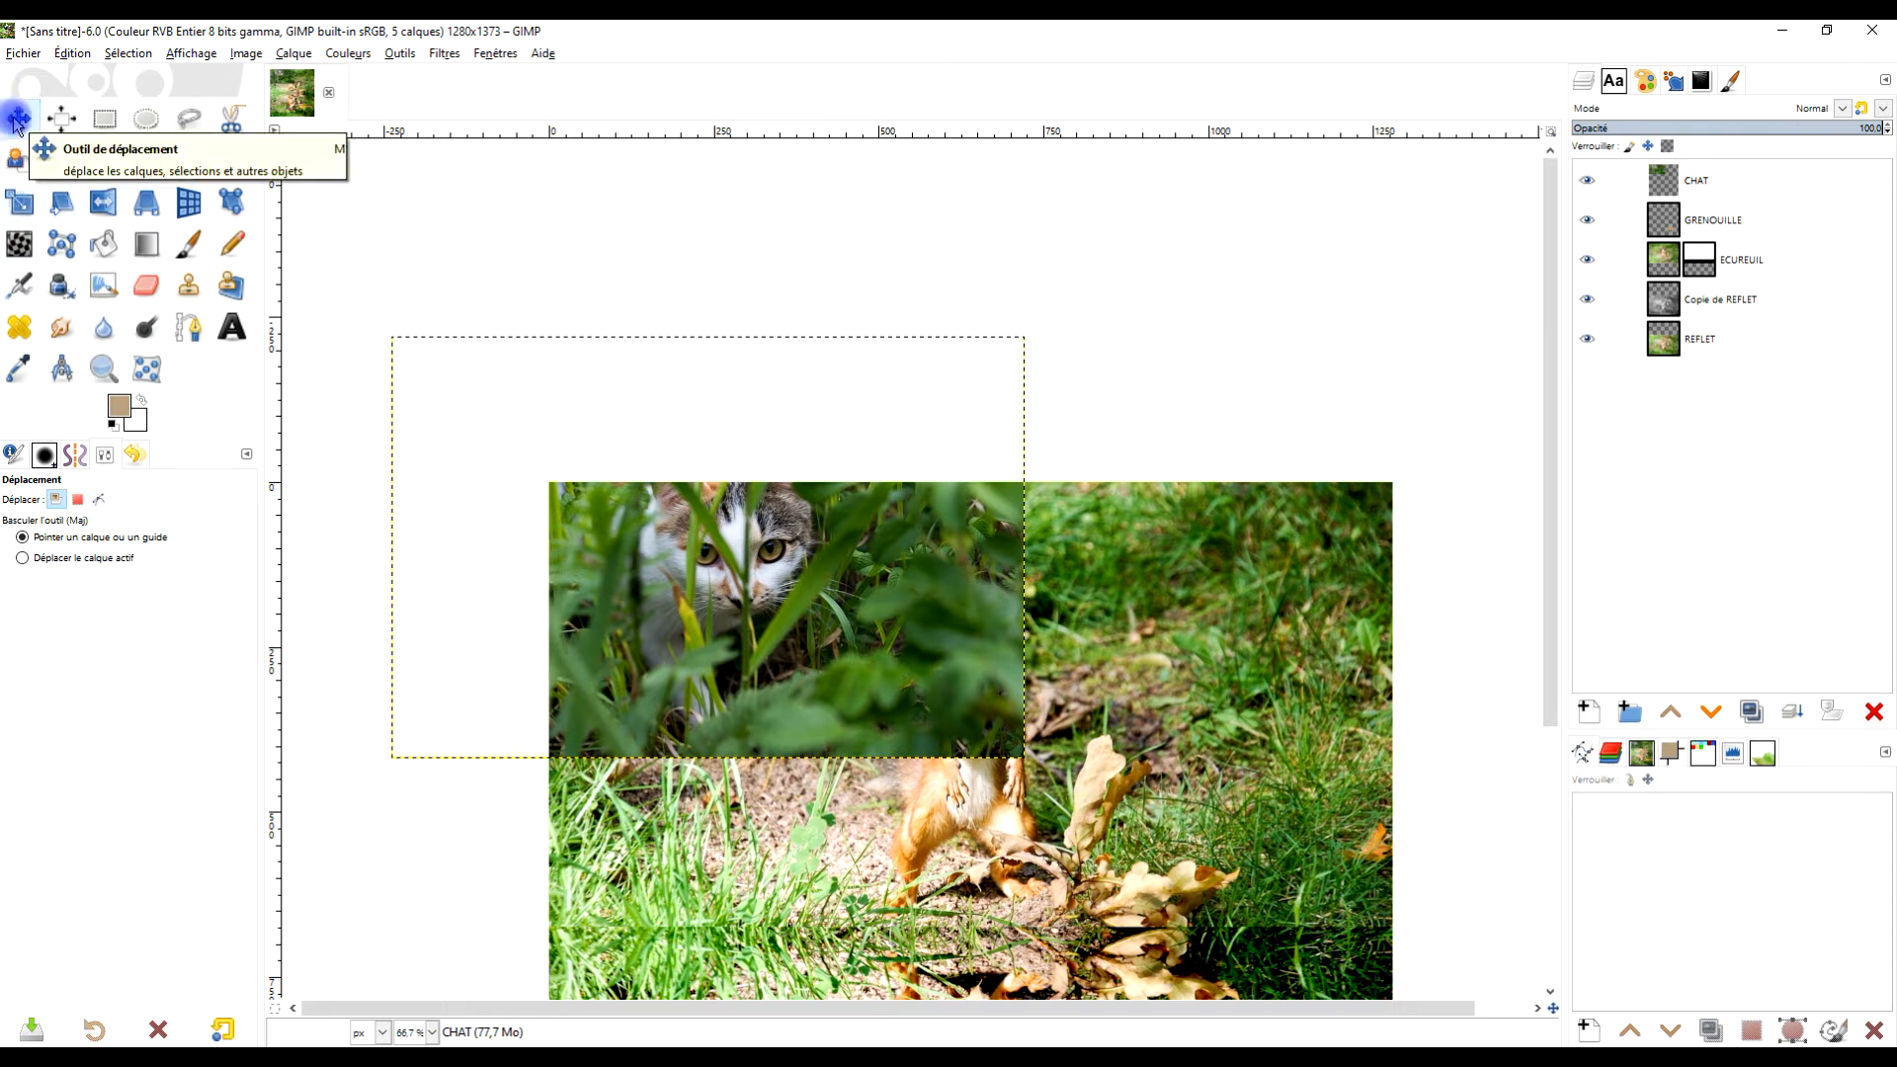
Scale the CHAT layer down proportionally to 416 × 277 px and reposition it inside the upper-left area of the image.
click(22, 211)
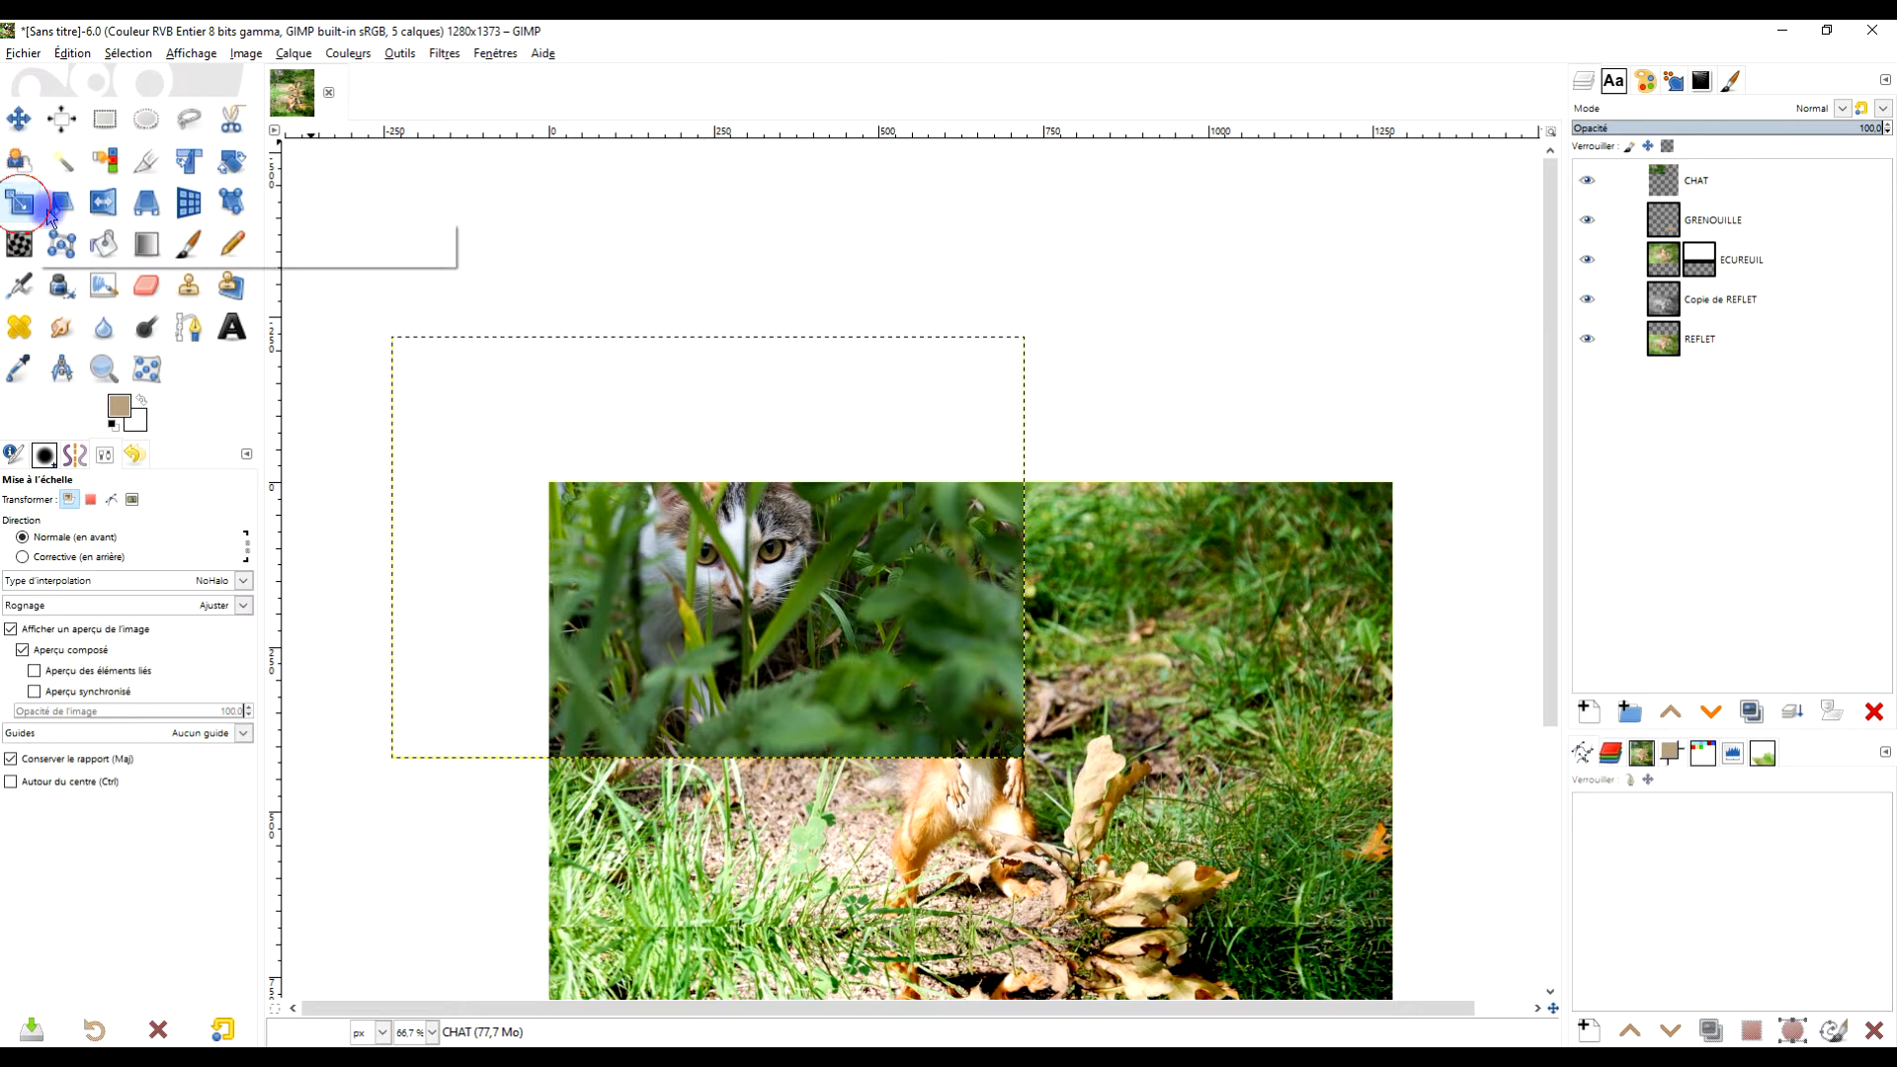
click(882, 622)
drag(1030, 764, 678, 516)
drag(533, 434, 724, 650)
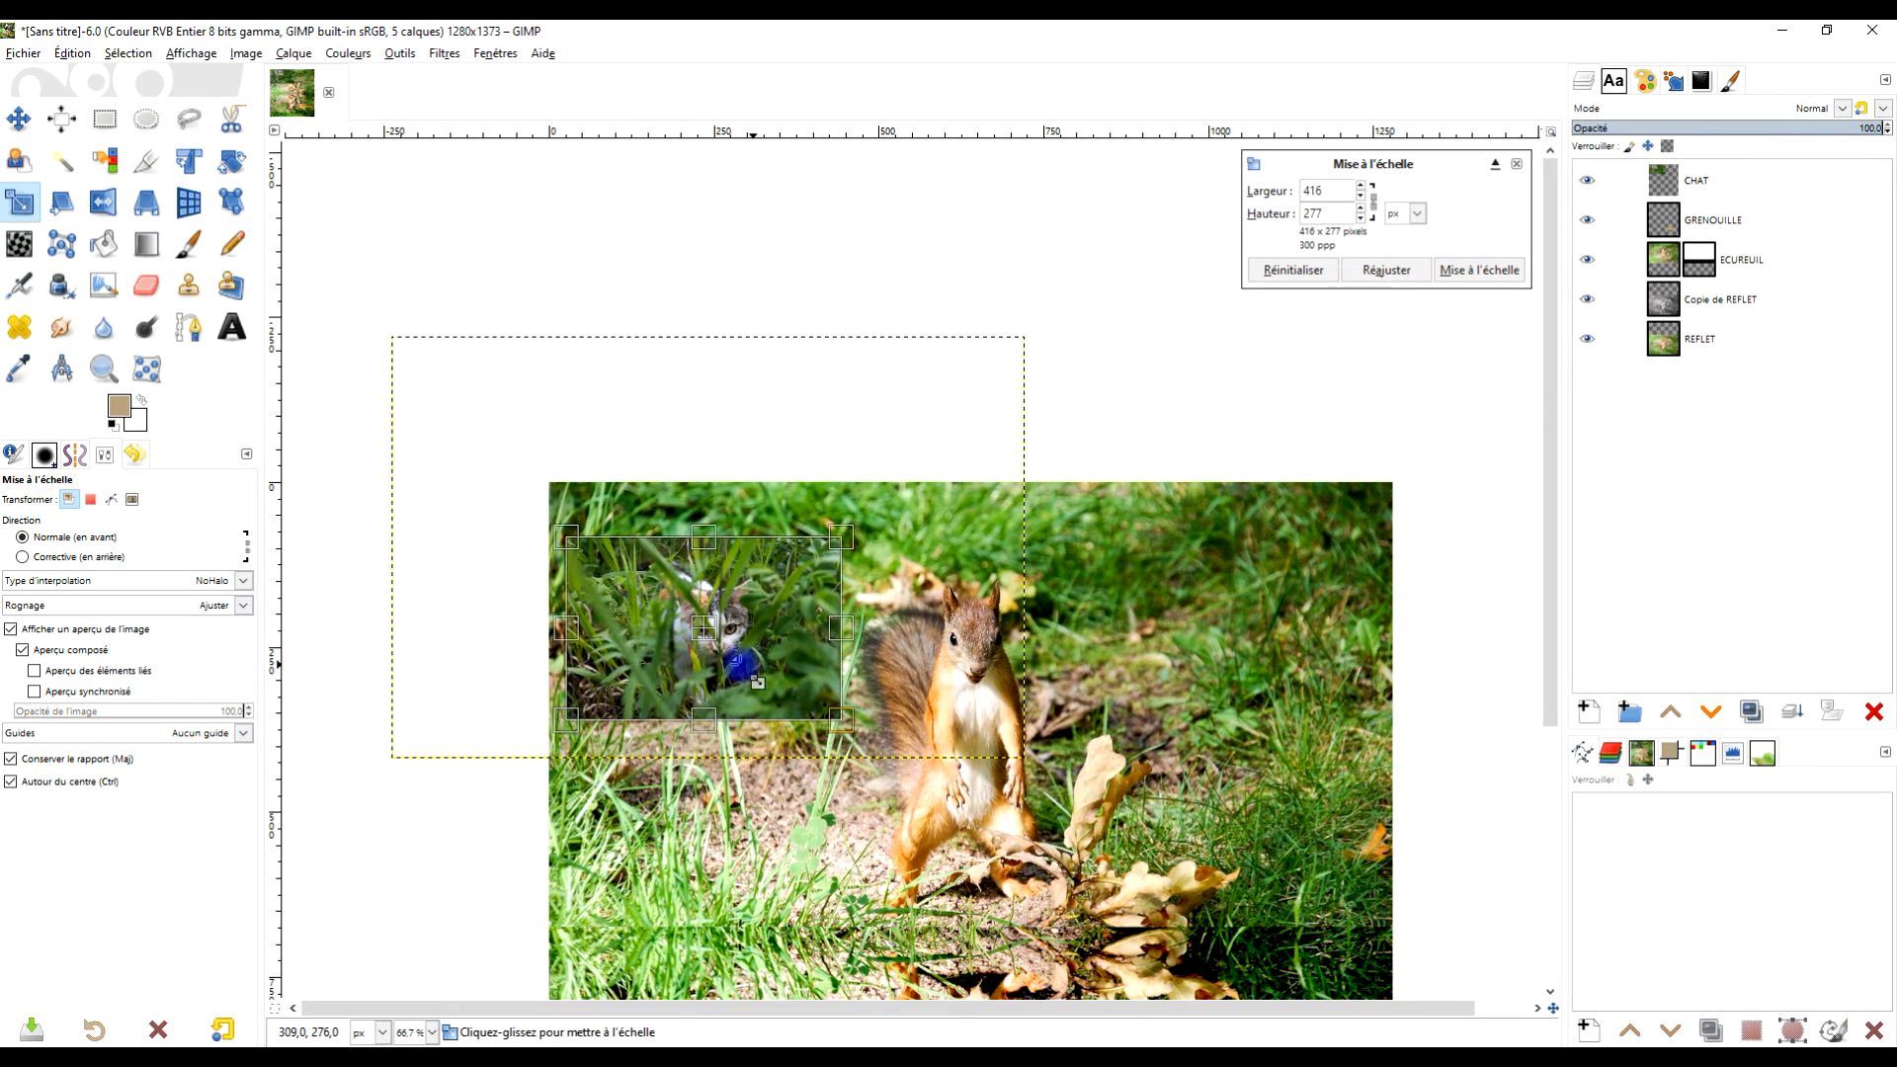
scroll(720, 656, up, 3)
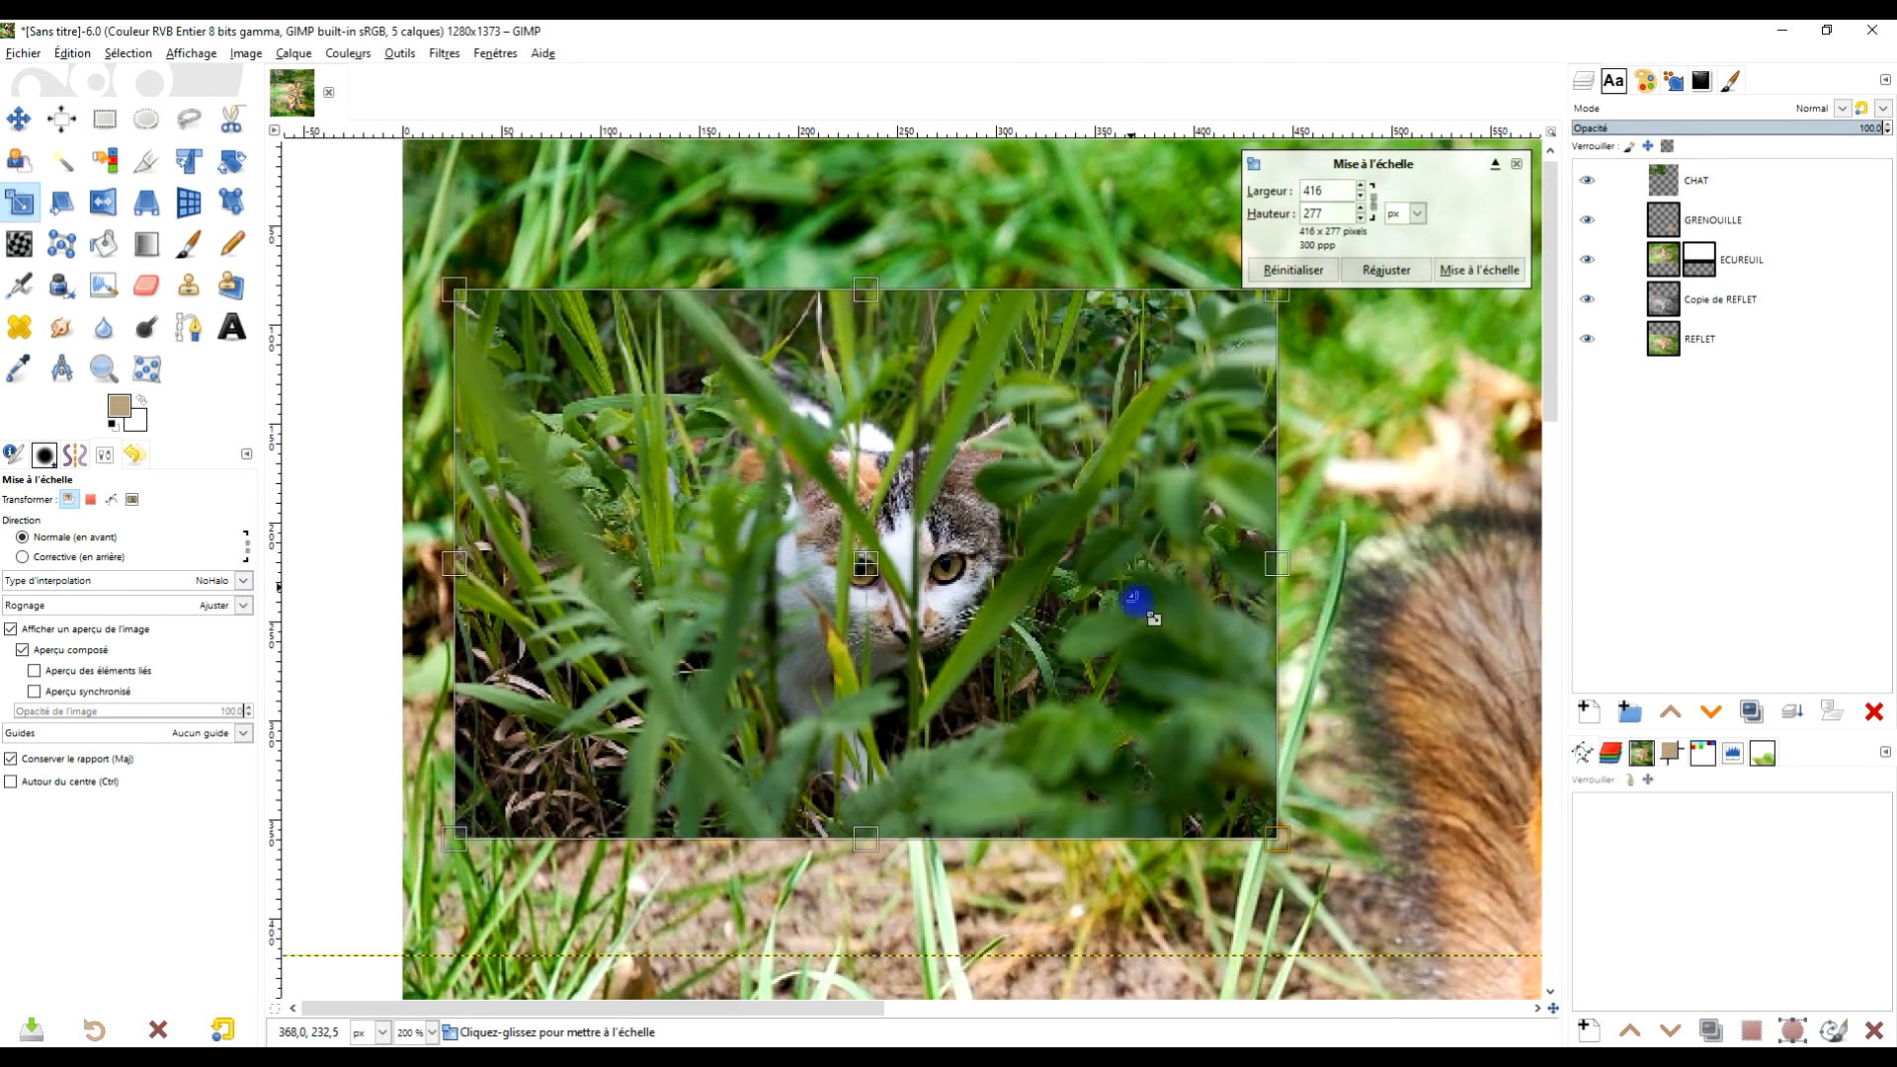
drag(866, 563, 836, 445)
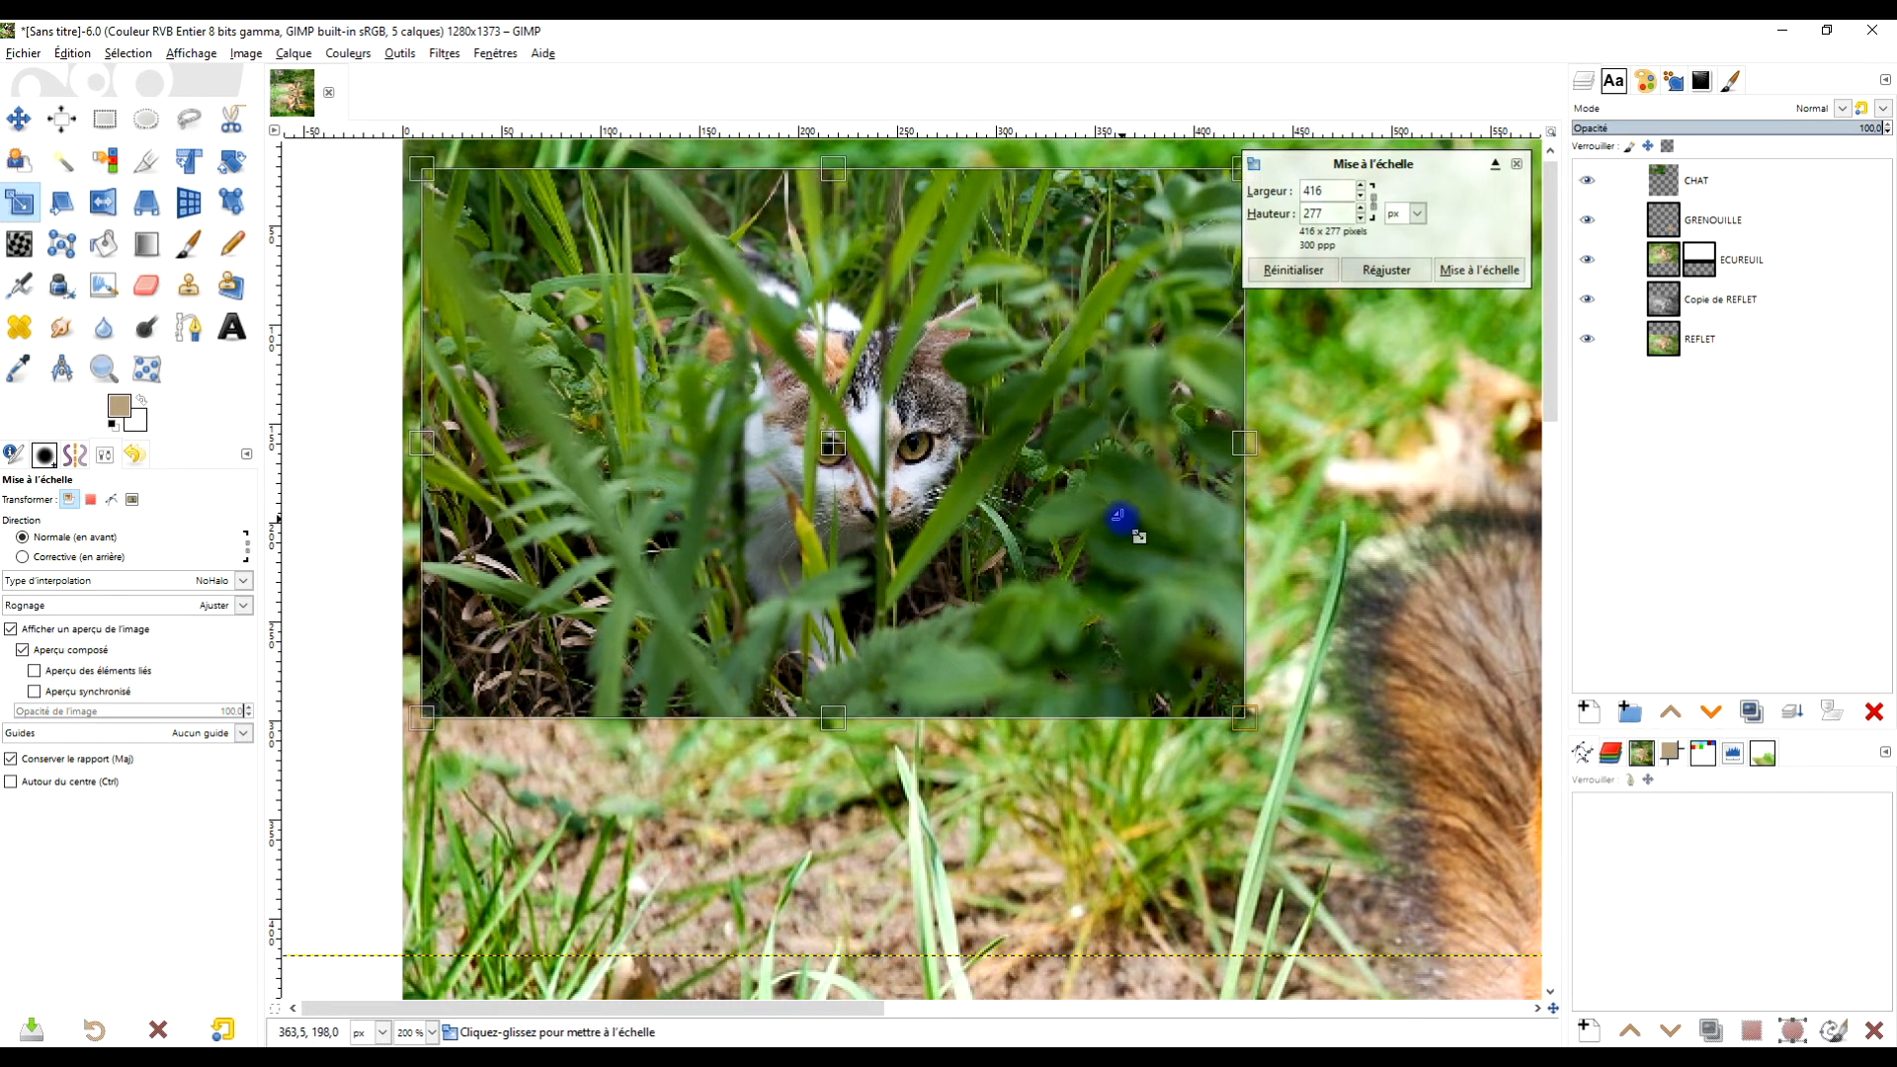
Refine the CHAT layer's scaling to about 450 px wide, align it with the image's upper-left corner and apply the scaling.
drag(1118, 525, 1031, 656)
scroll(1067, 676, down, 2)
drag(1192, 730, 956, 640)
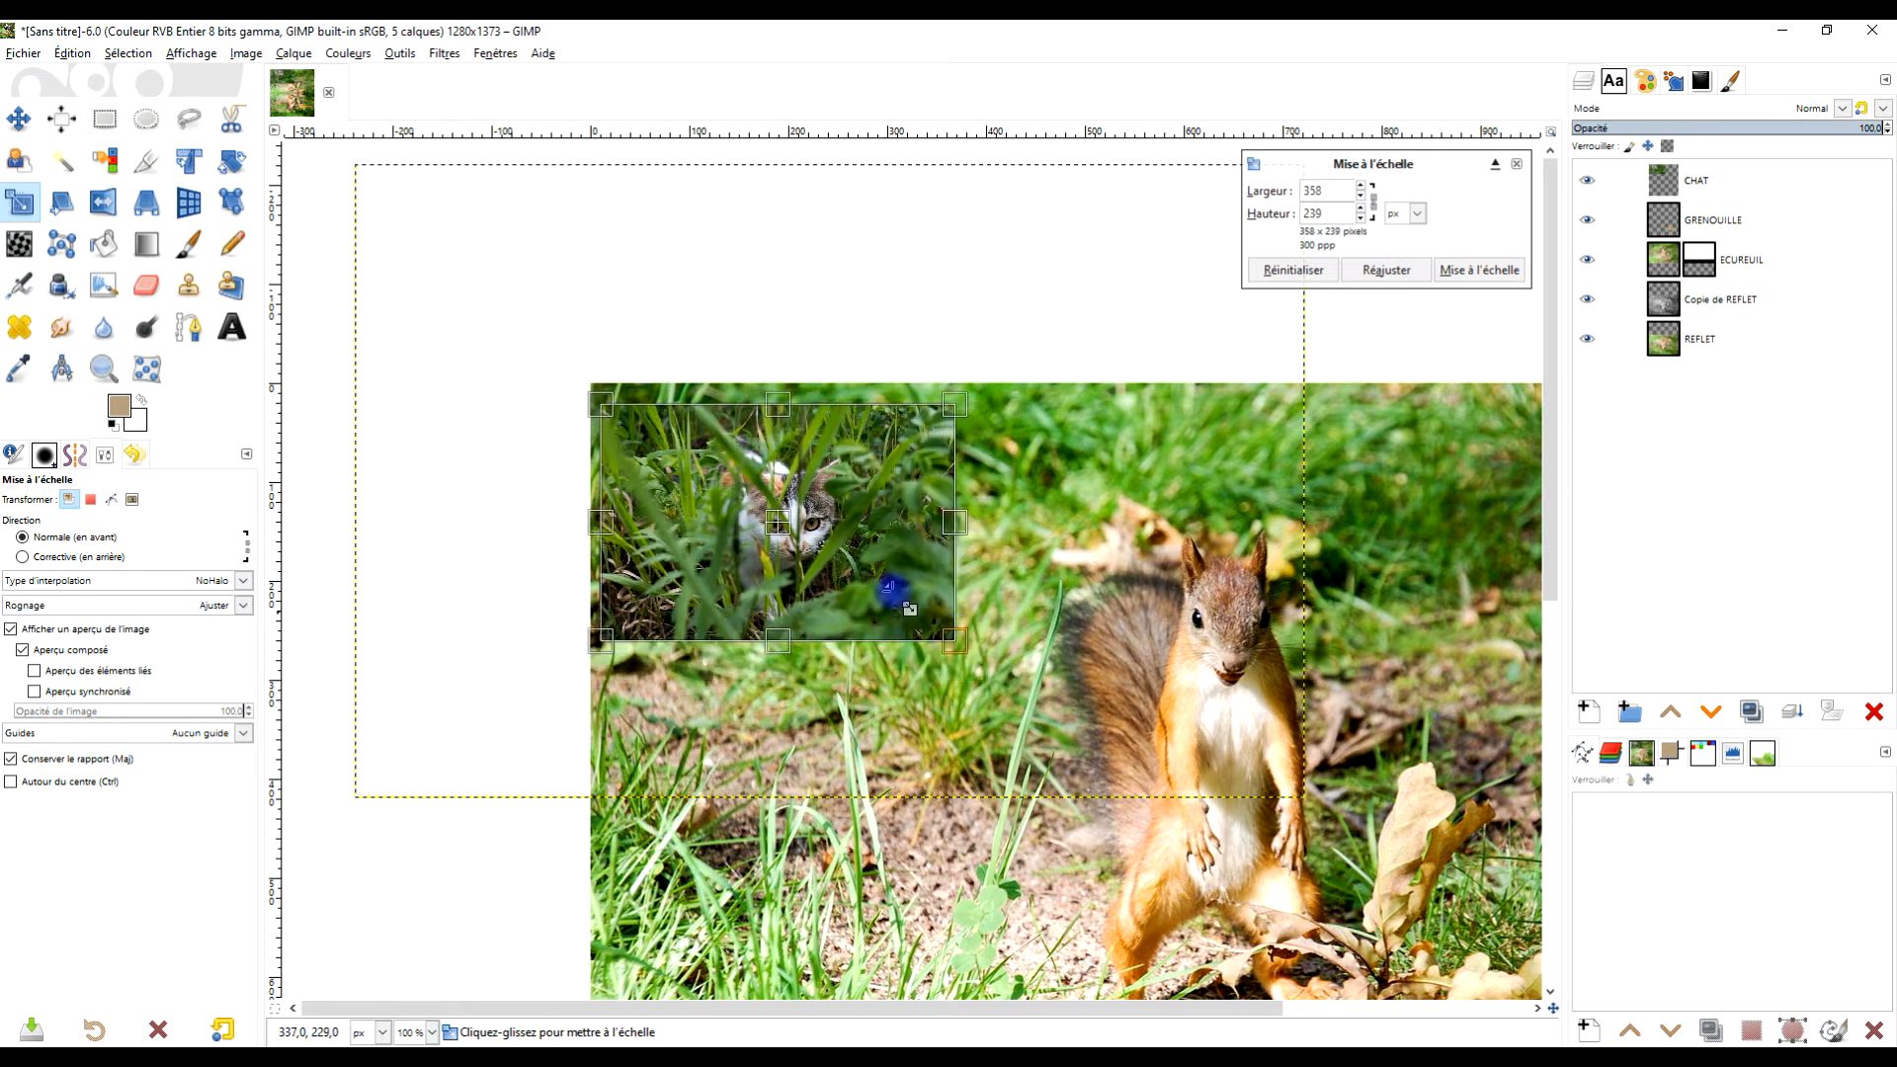
mouse_move(786, 535)
mouse_down()
mouse_move(805, 520)
mouse_move(784, 516)
mouse_up()
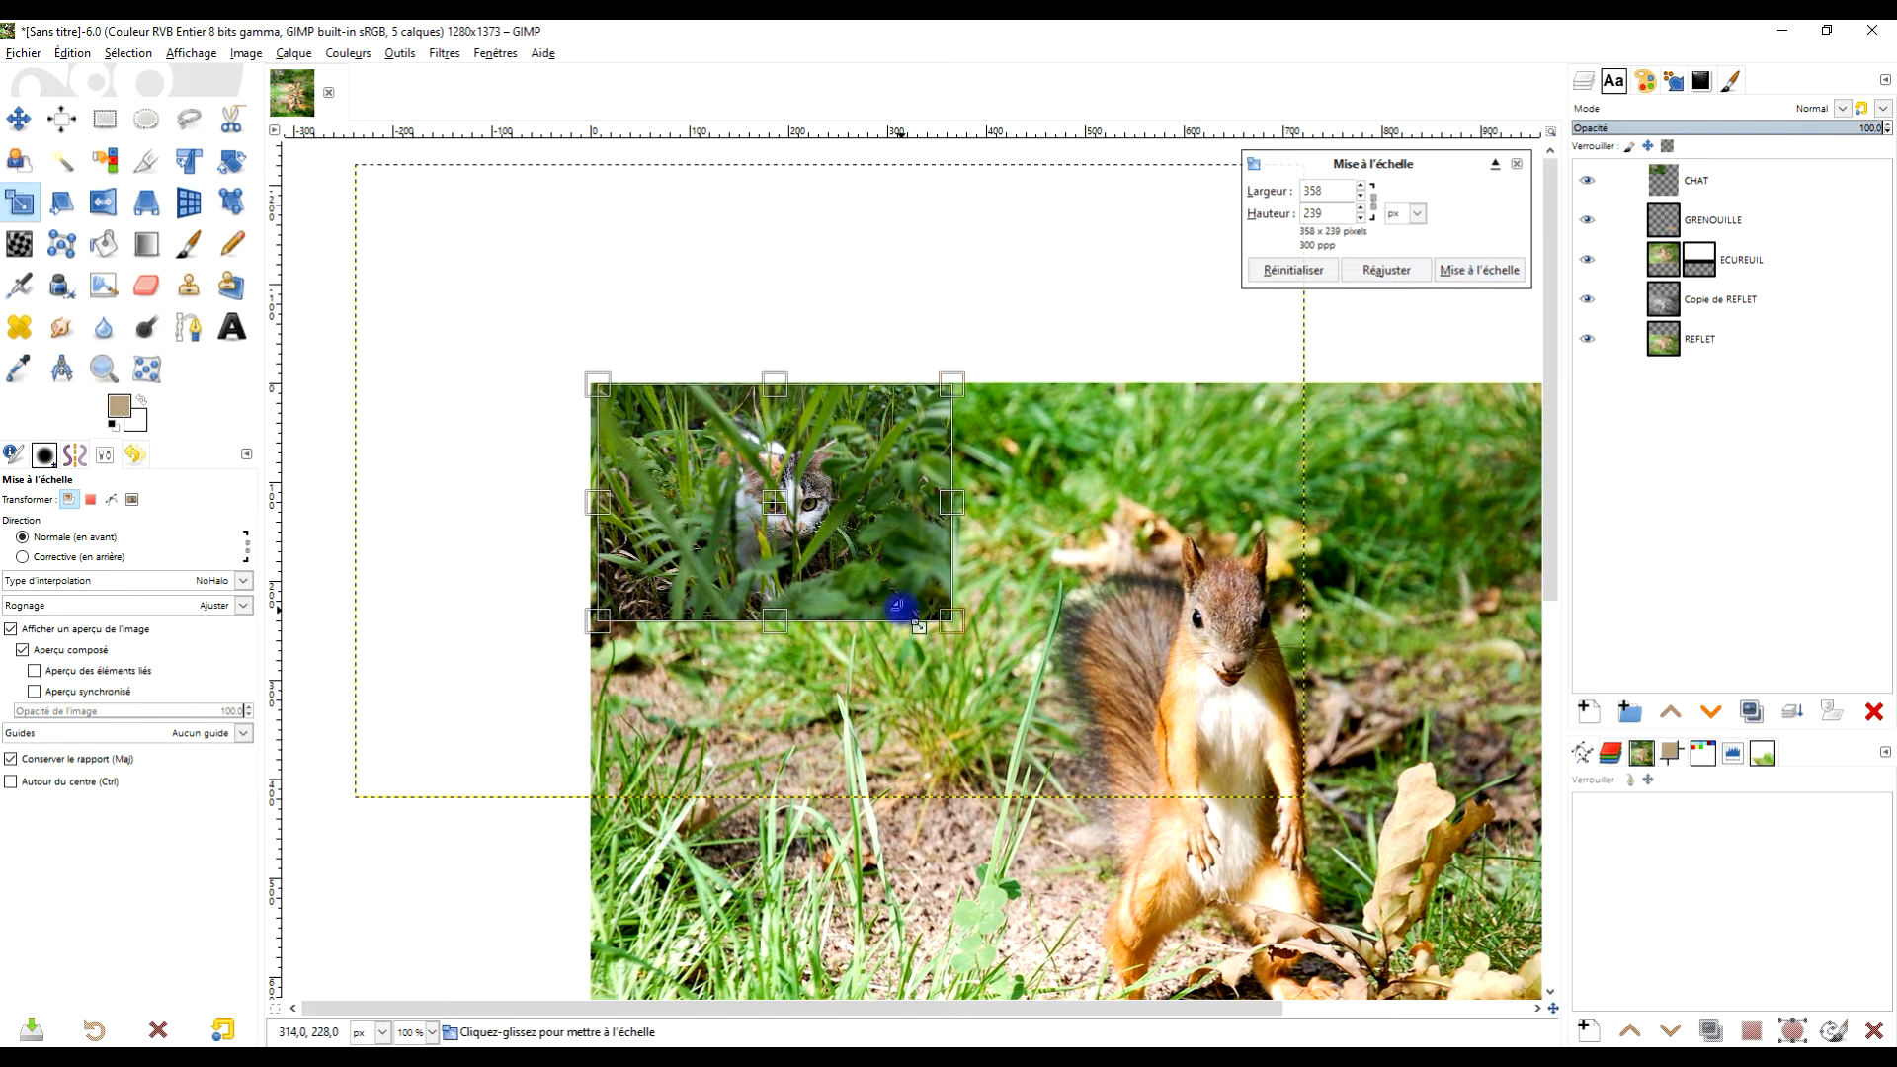
drag(952, 621, 1040, 681)
click(1498, 273)
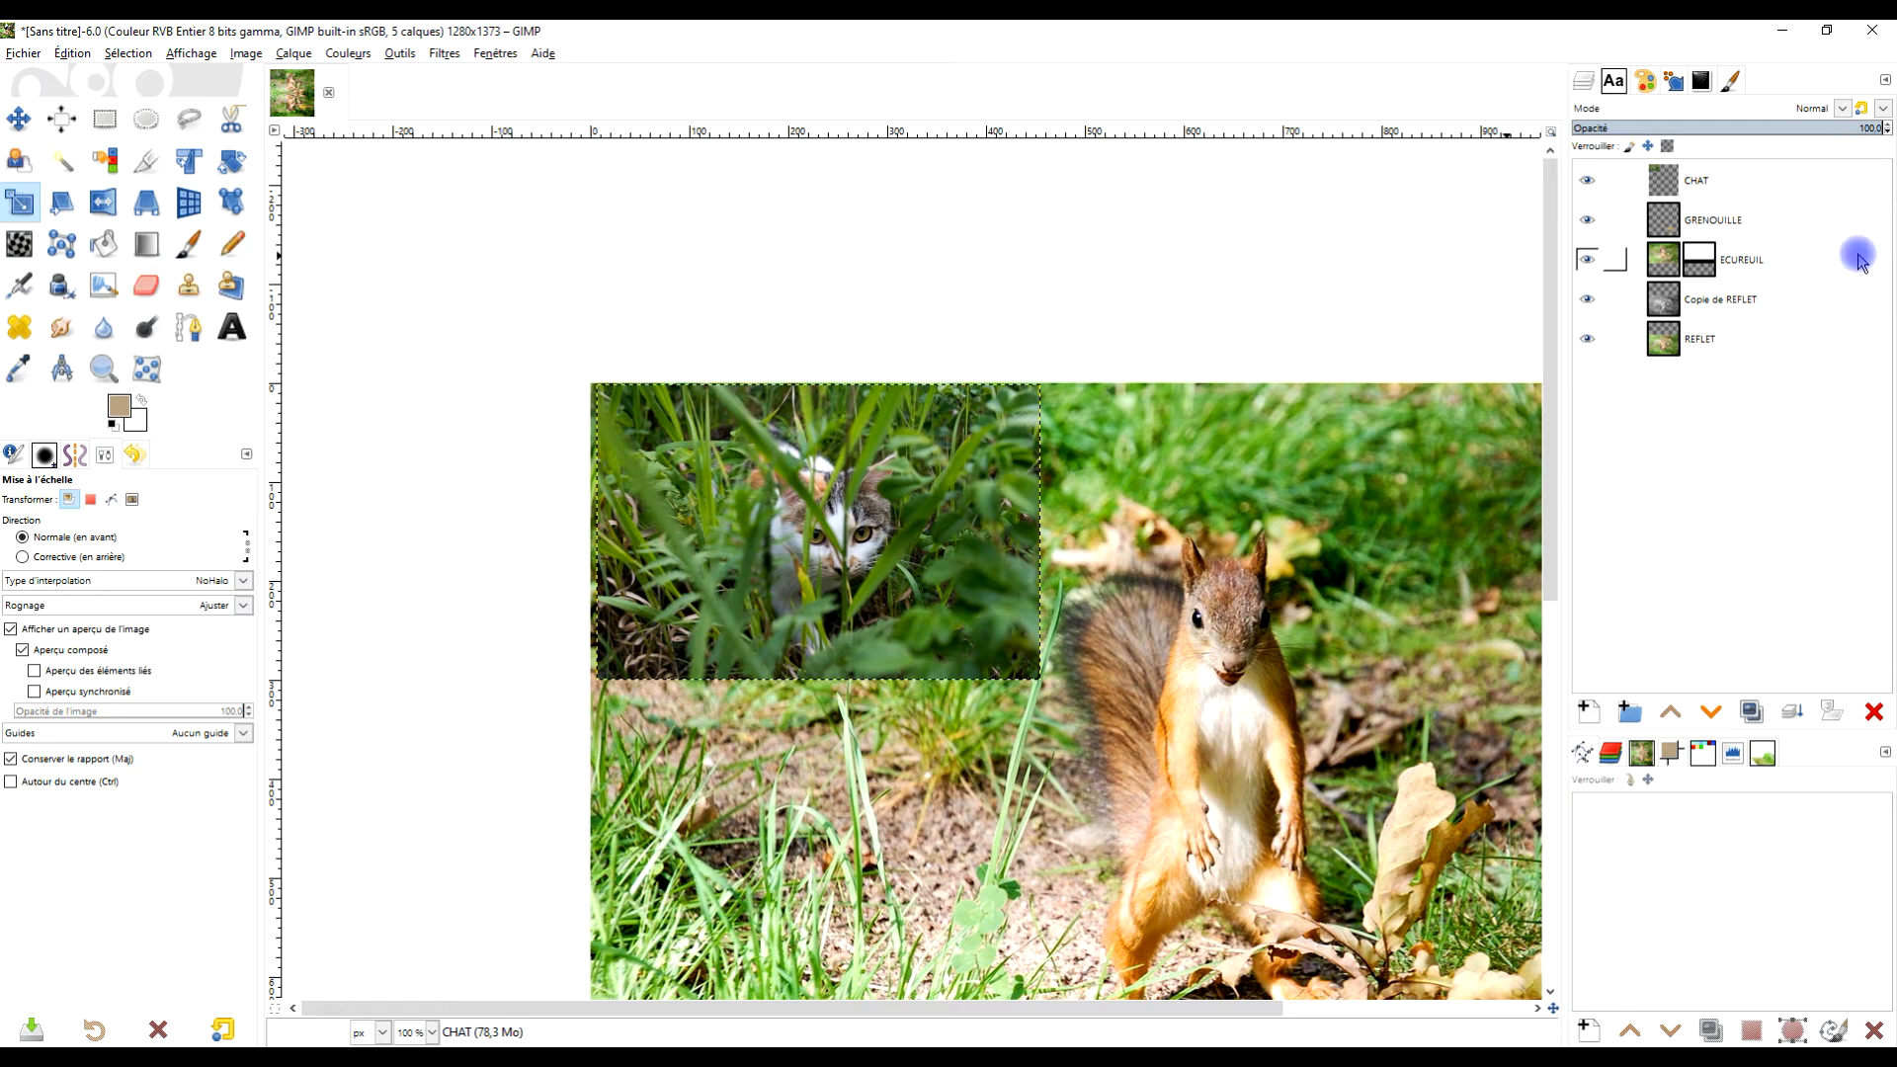
Add a layer mask initialised to white (full opacity) to the CHAT layer.
right_click(1637, 185)
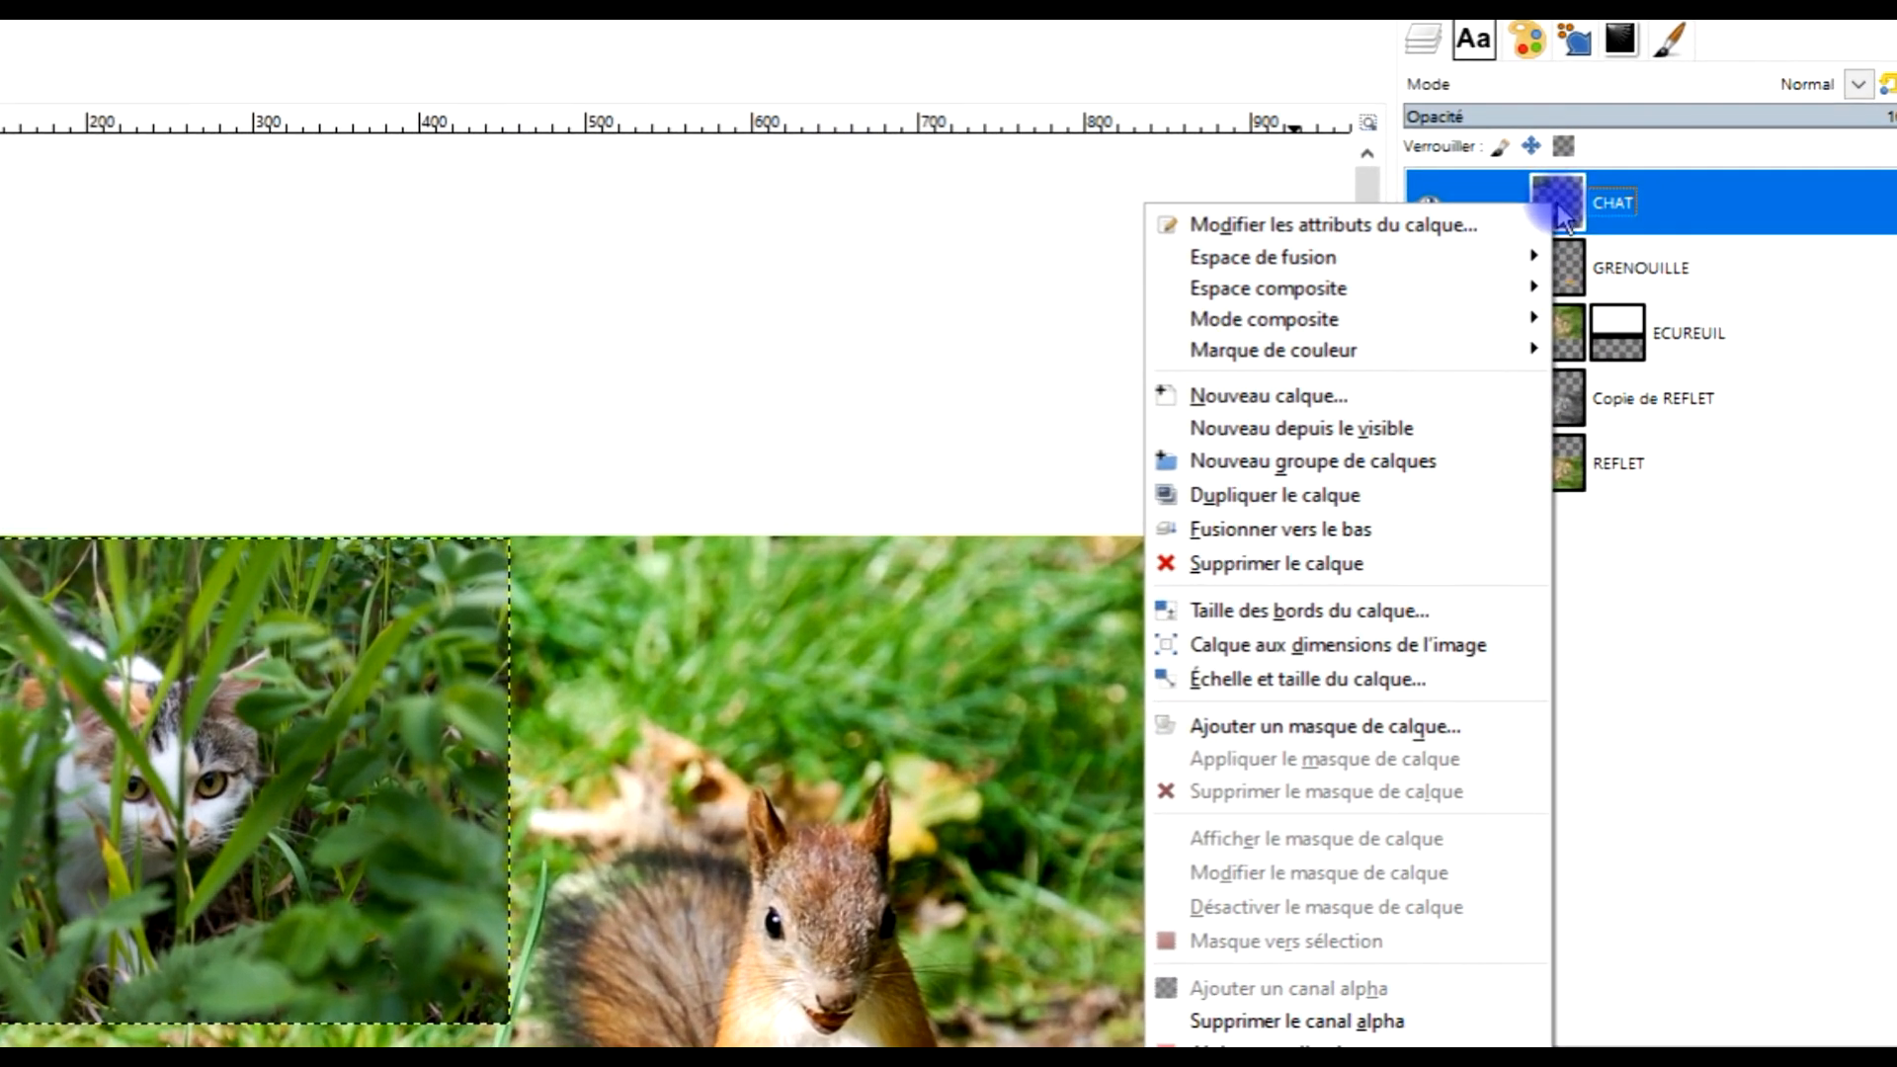
click(1388, 726)
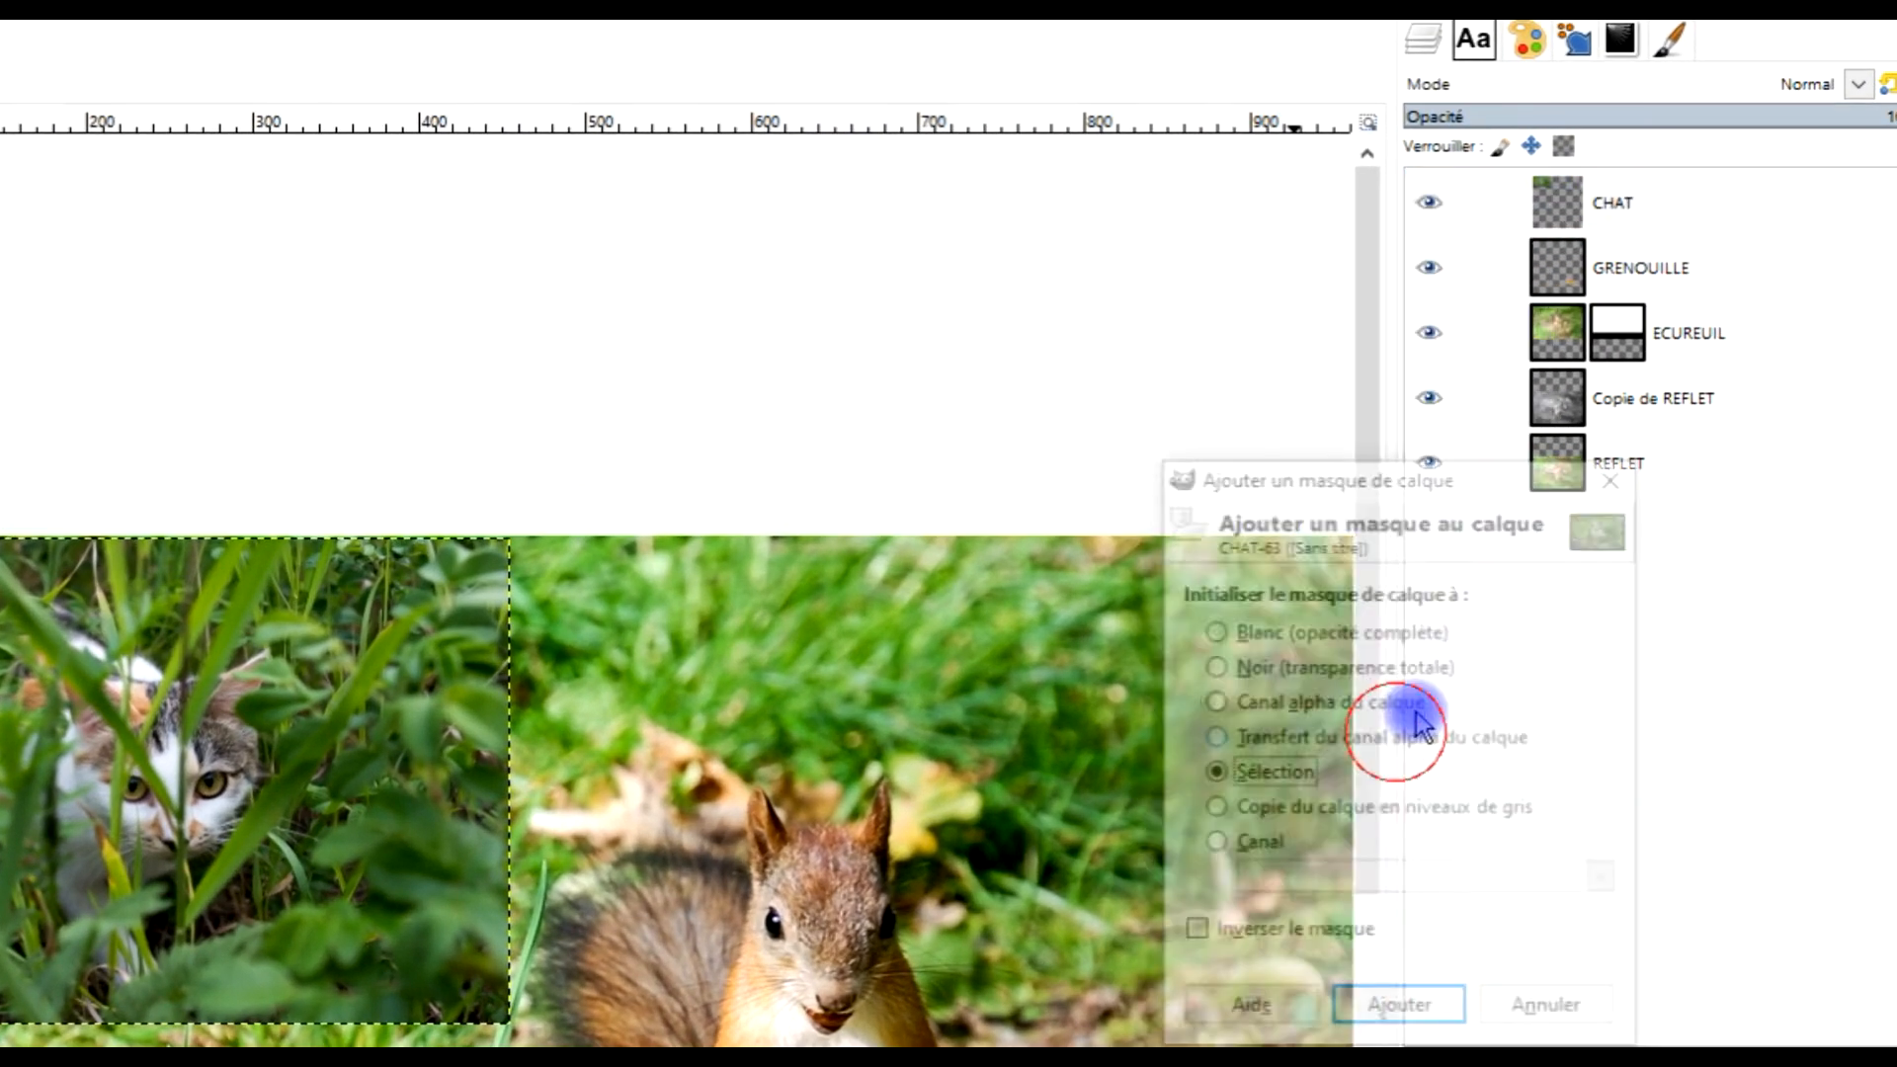
click(1281, 632)
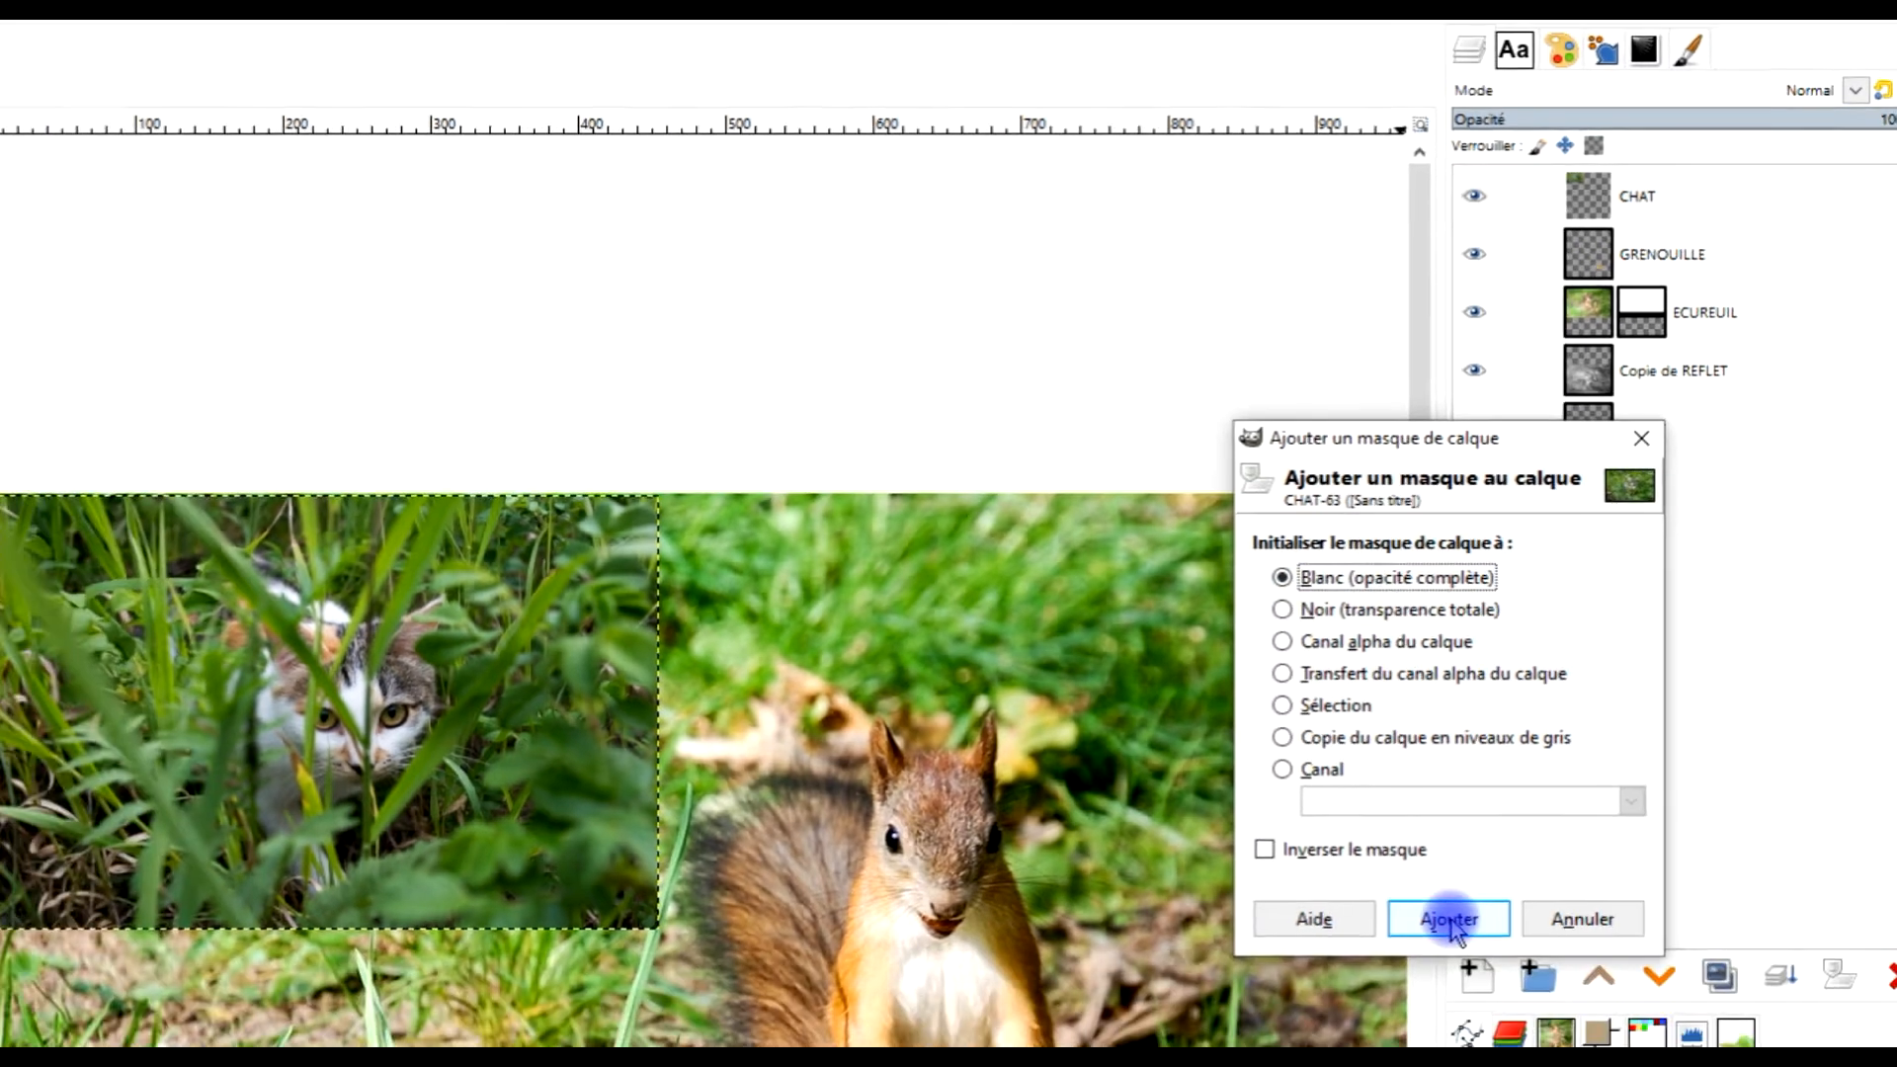
click(1400, 1012)
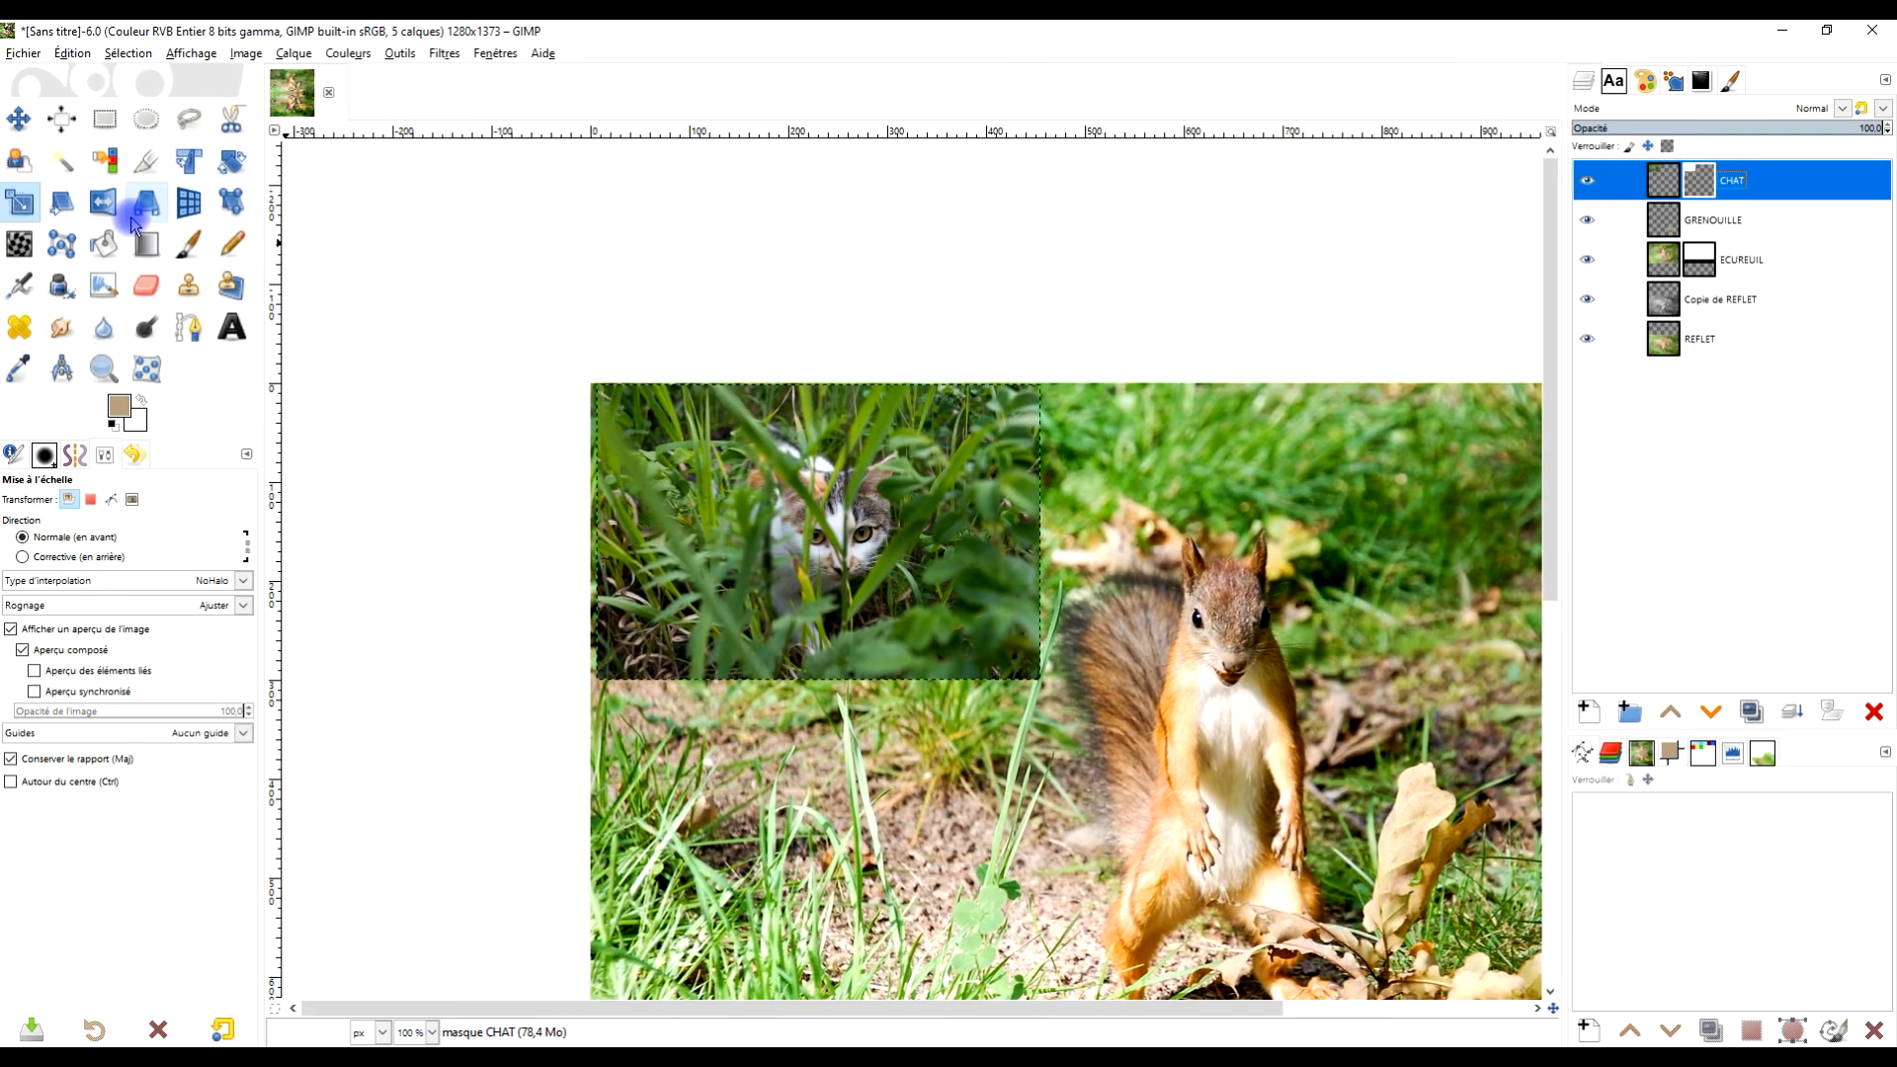
Paint black on the CHAT mask with the Hardness 075 brush at size 113 to hide the vegetation around the cat.
click(189, 243)
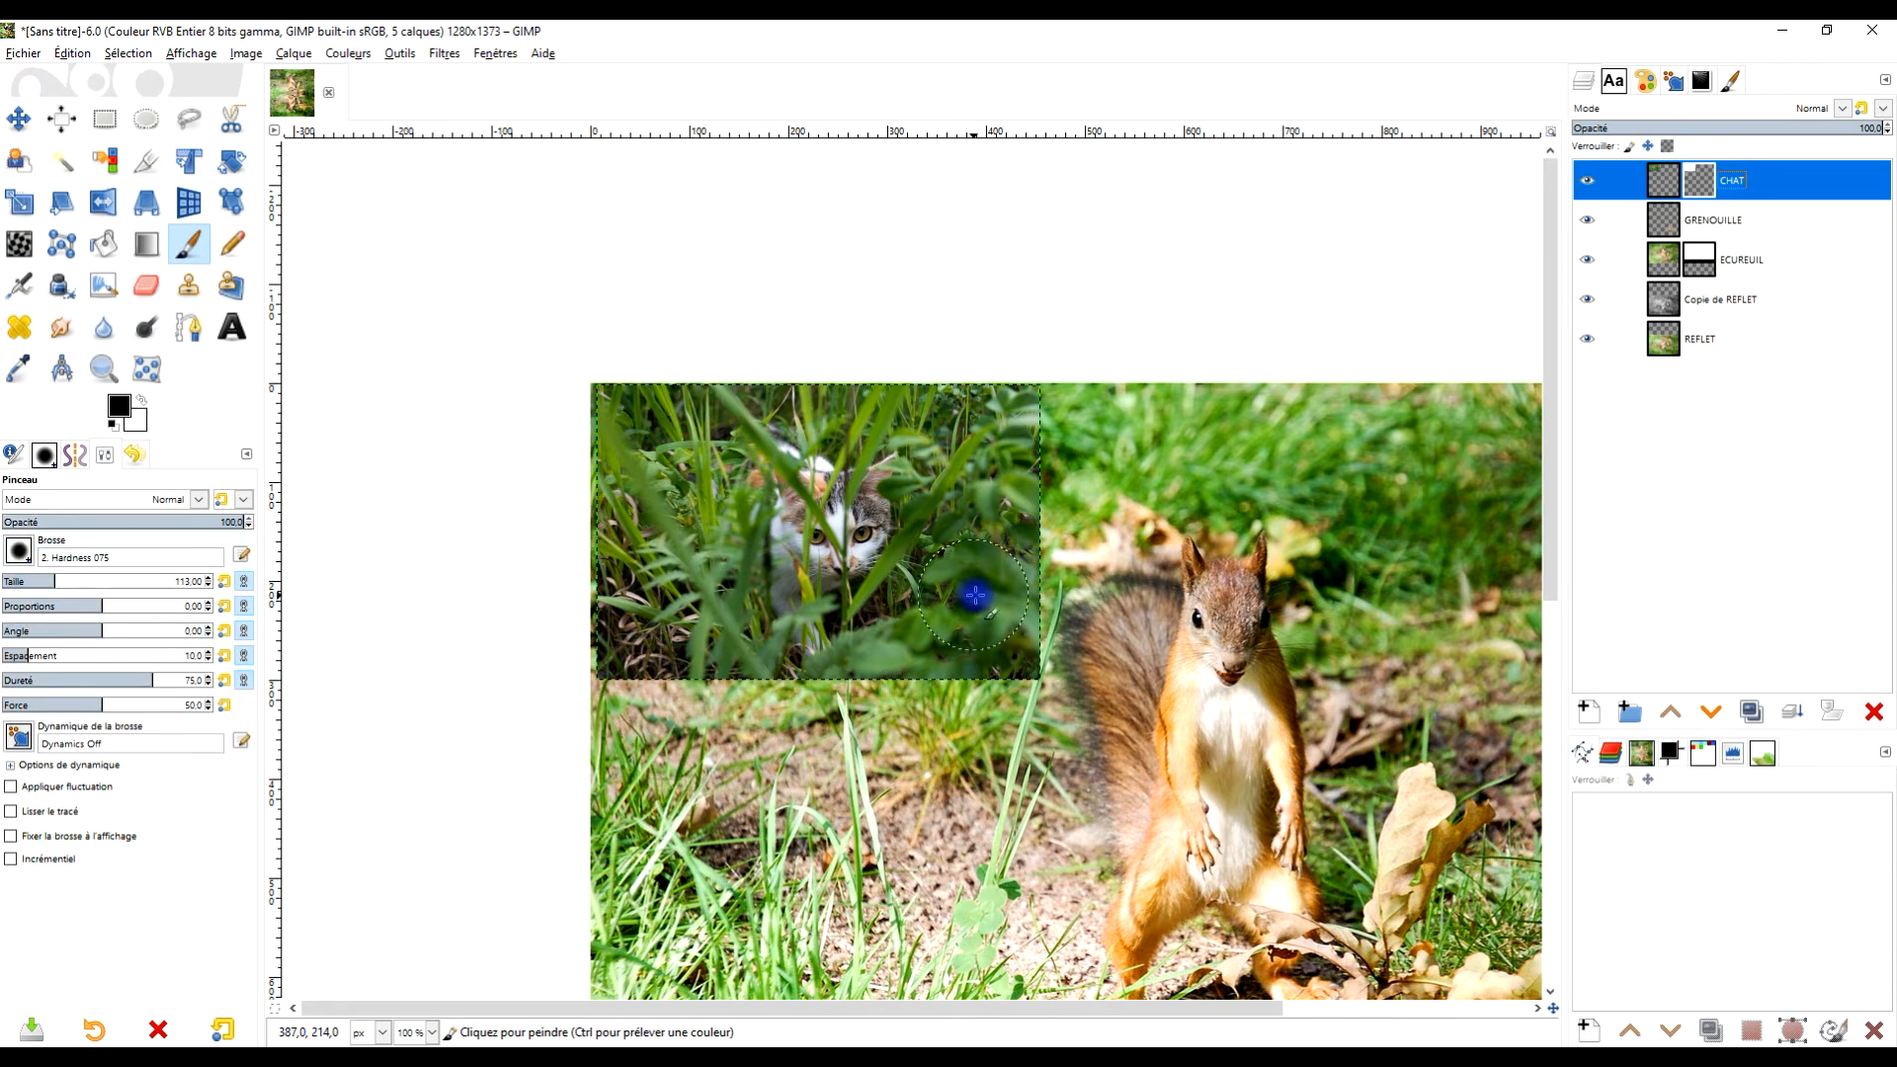
scroll(953, 593, up, 3)
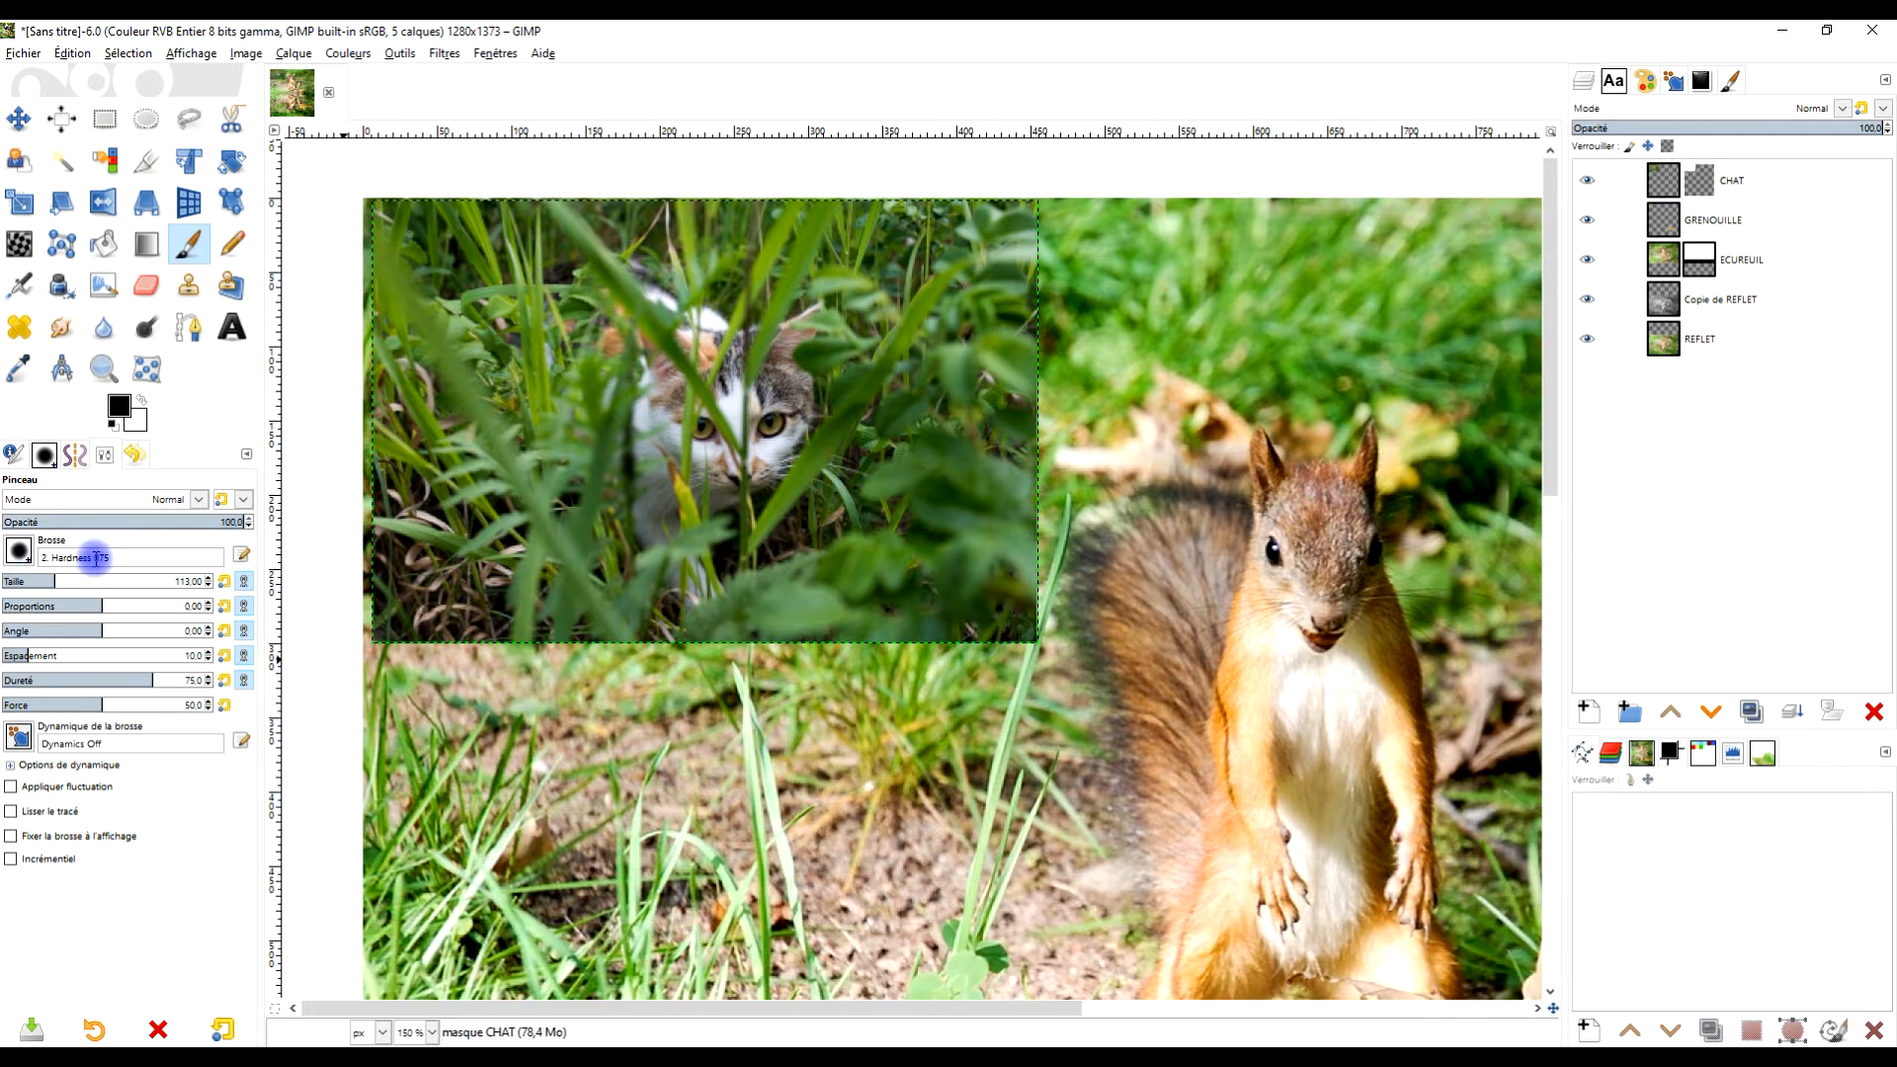
click(18, 555)
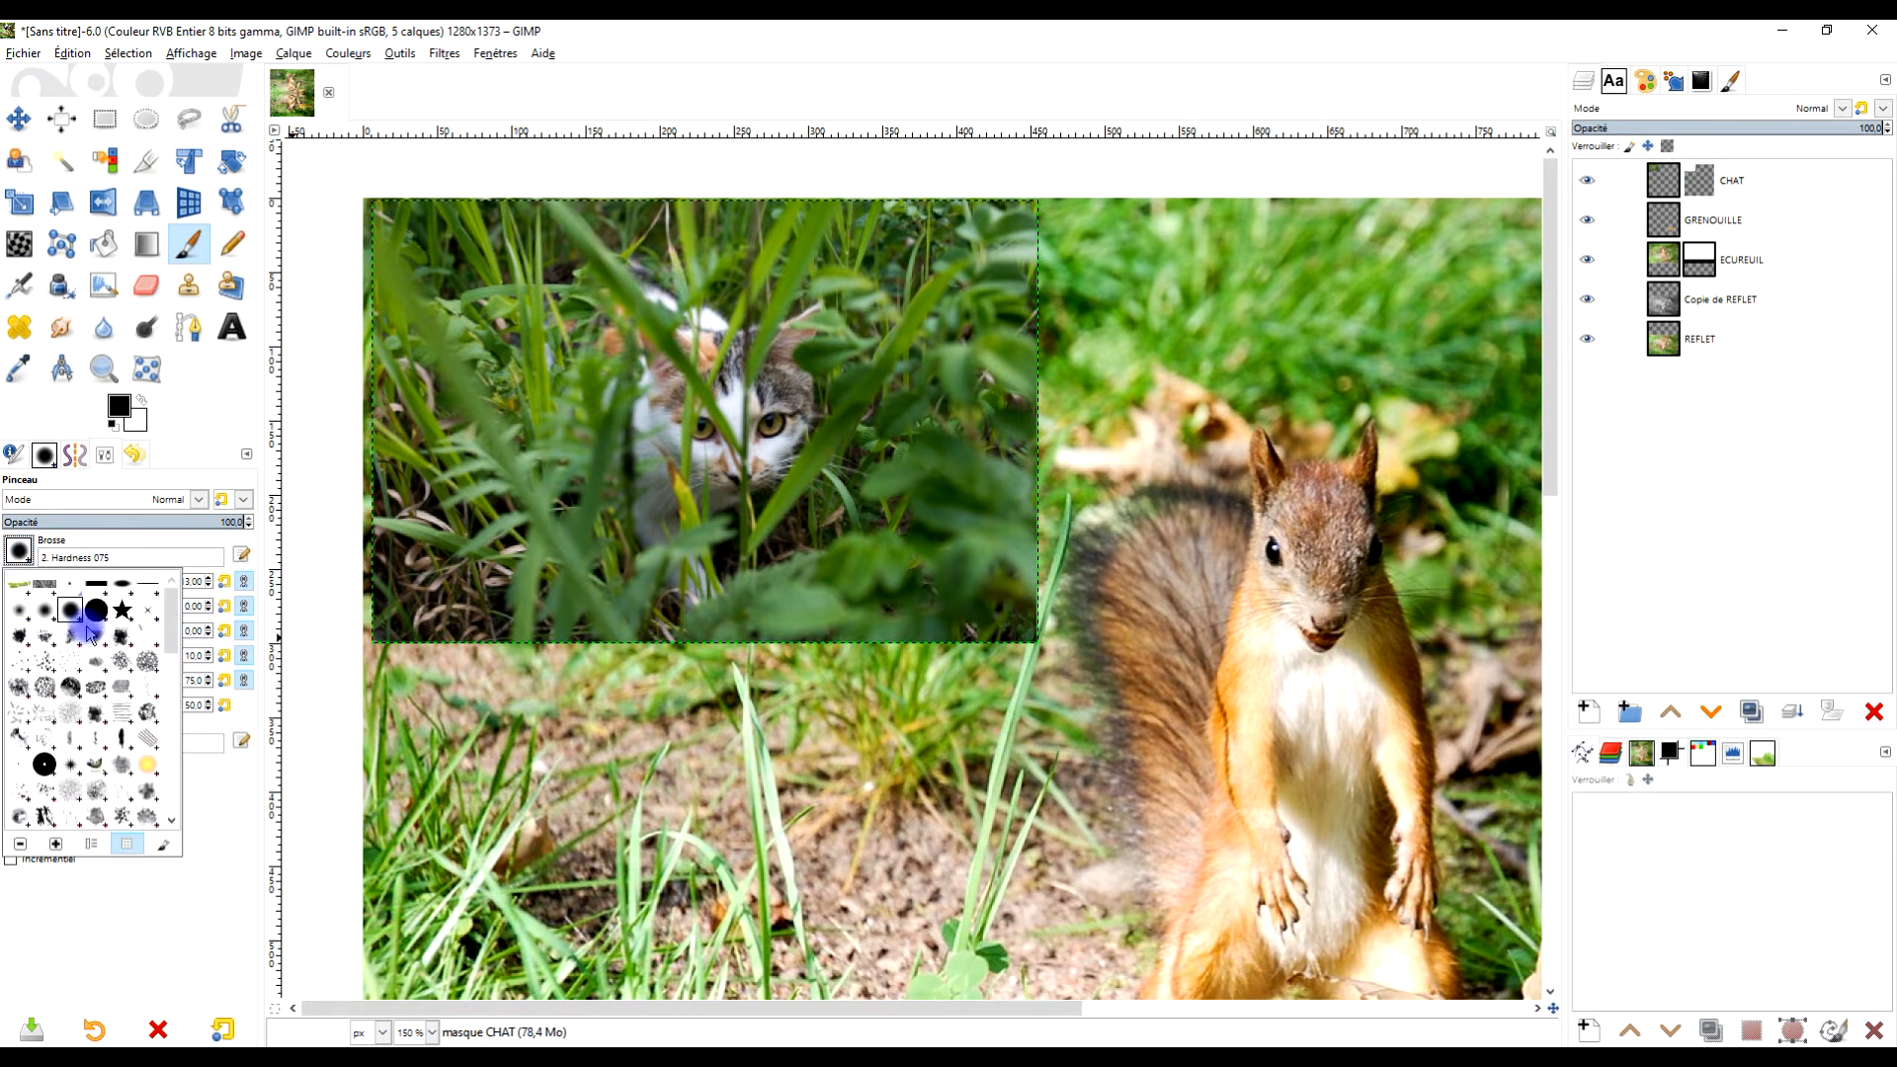
click(211, 398)
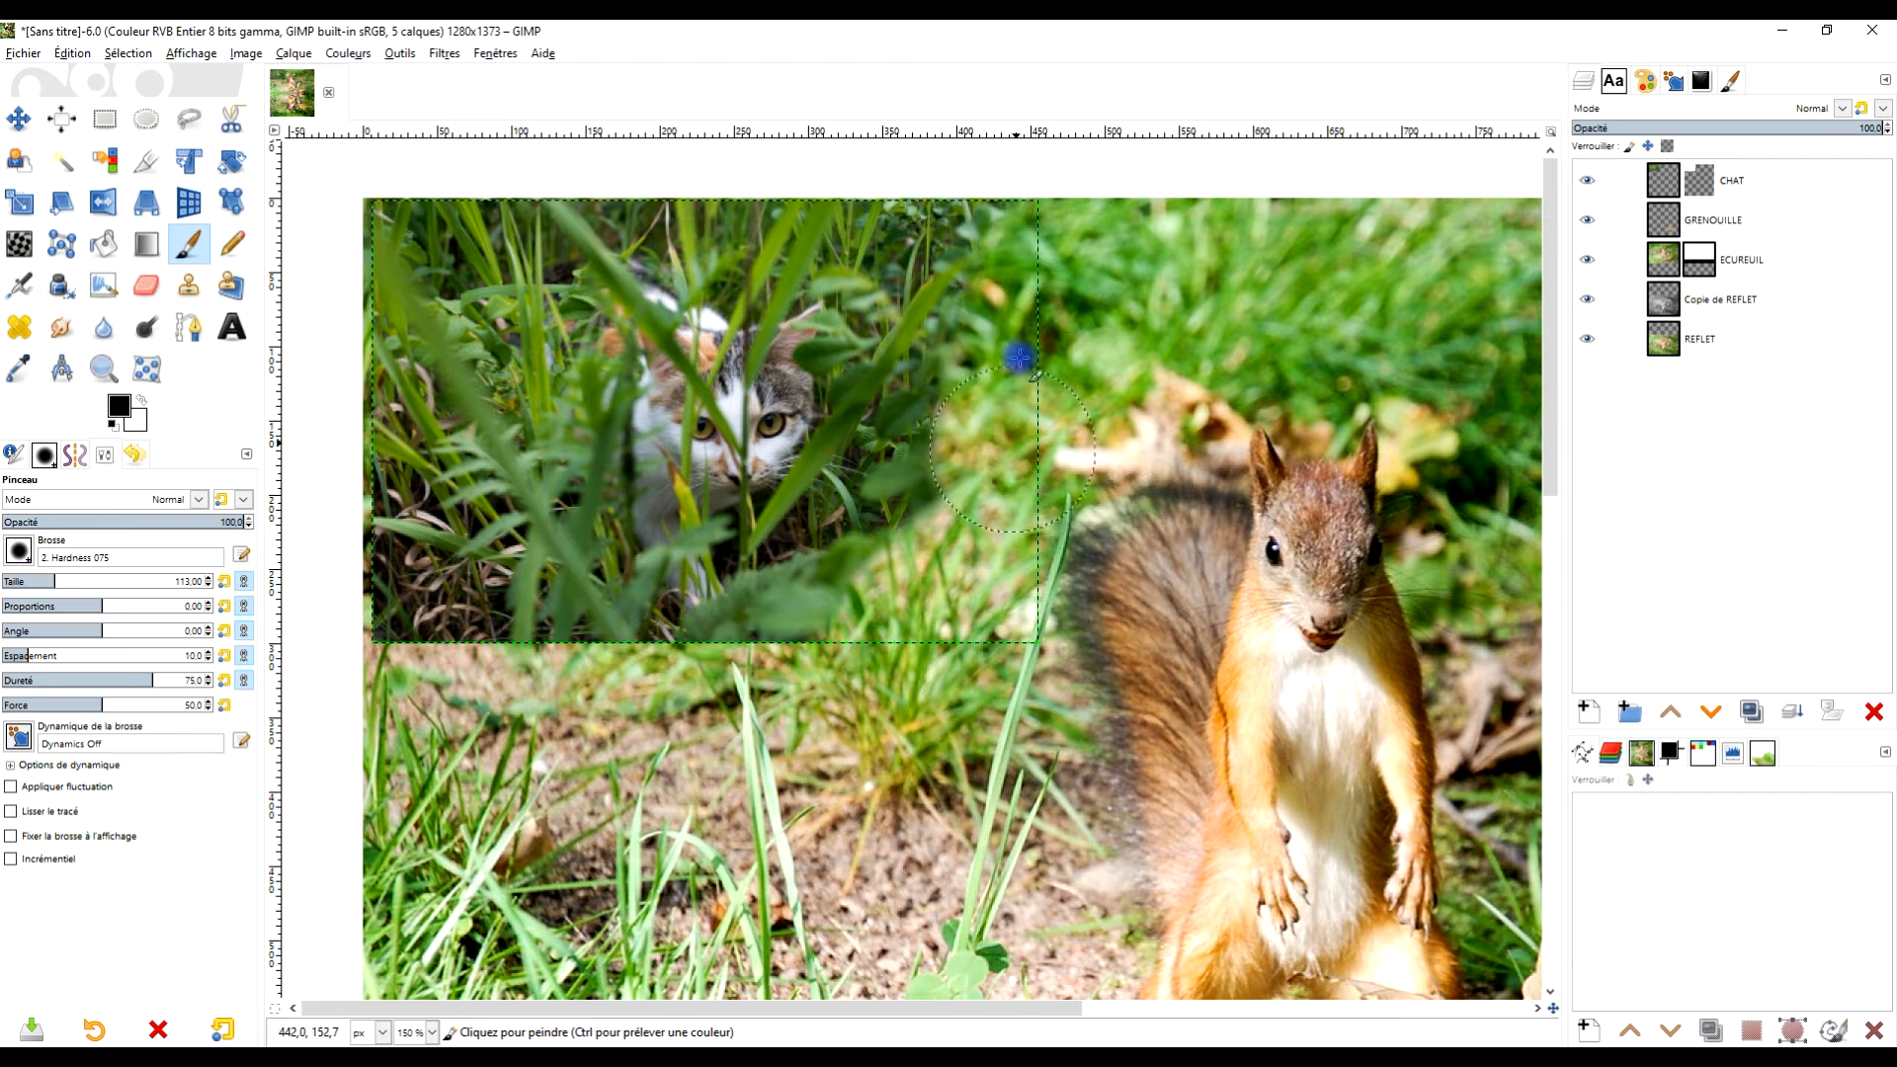
mouse_move(351, 429)
mouse_down()
mouse_move(430, 664)
mouse_move(432, 296)
mouse_move(490, 754)
mouse_move(465, 630)
mouse_move(568, 695)
mouse_move(803, 682)
mouse_move(875, 646)
mouse_move(831, 624)
mouse_move(943, 537)
mouse_move(961, 464)
mouse_move(939, 245)
mouse_up()
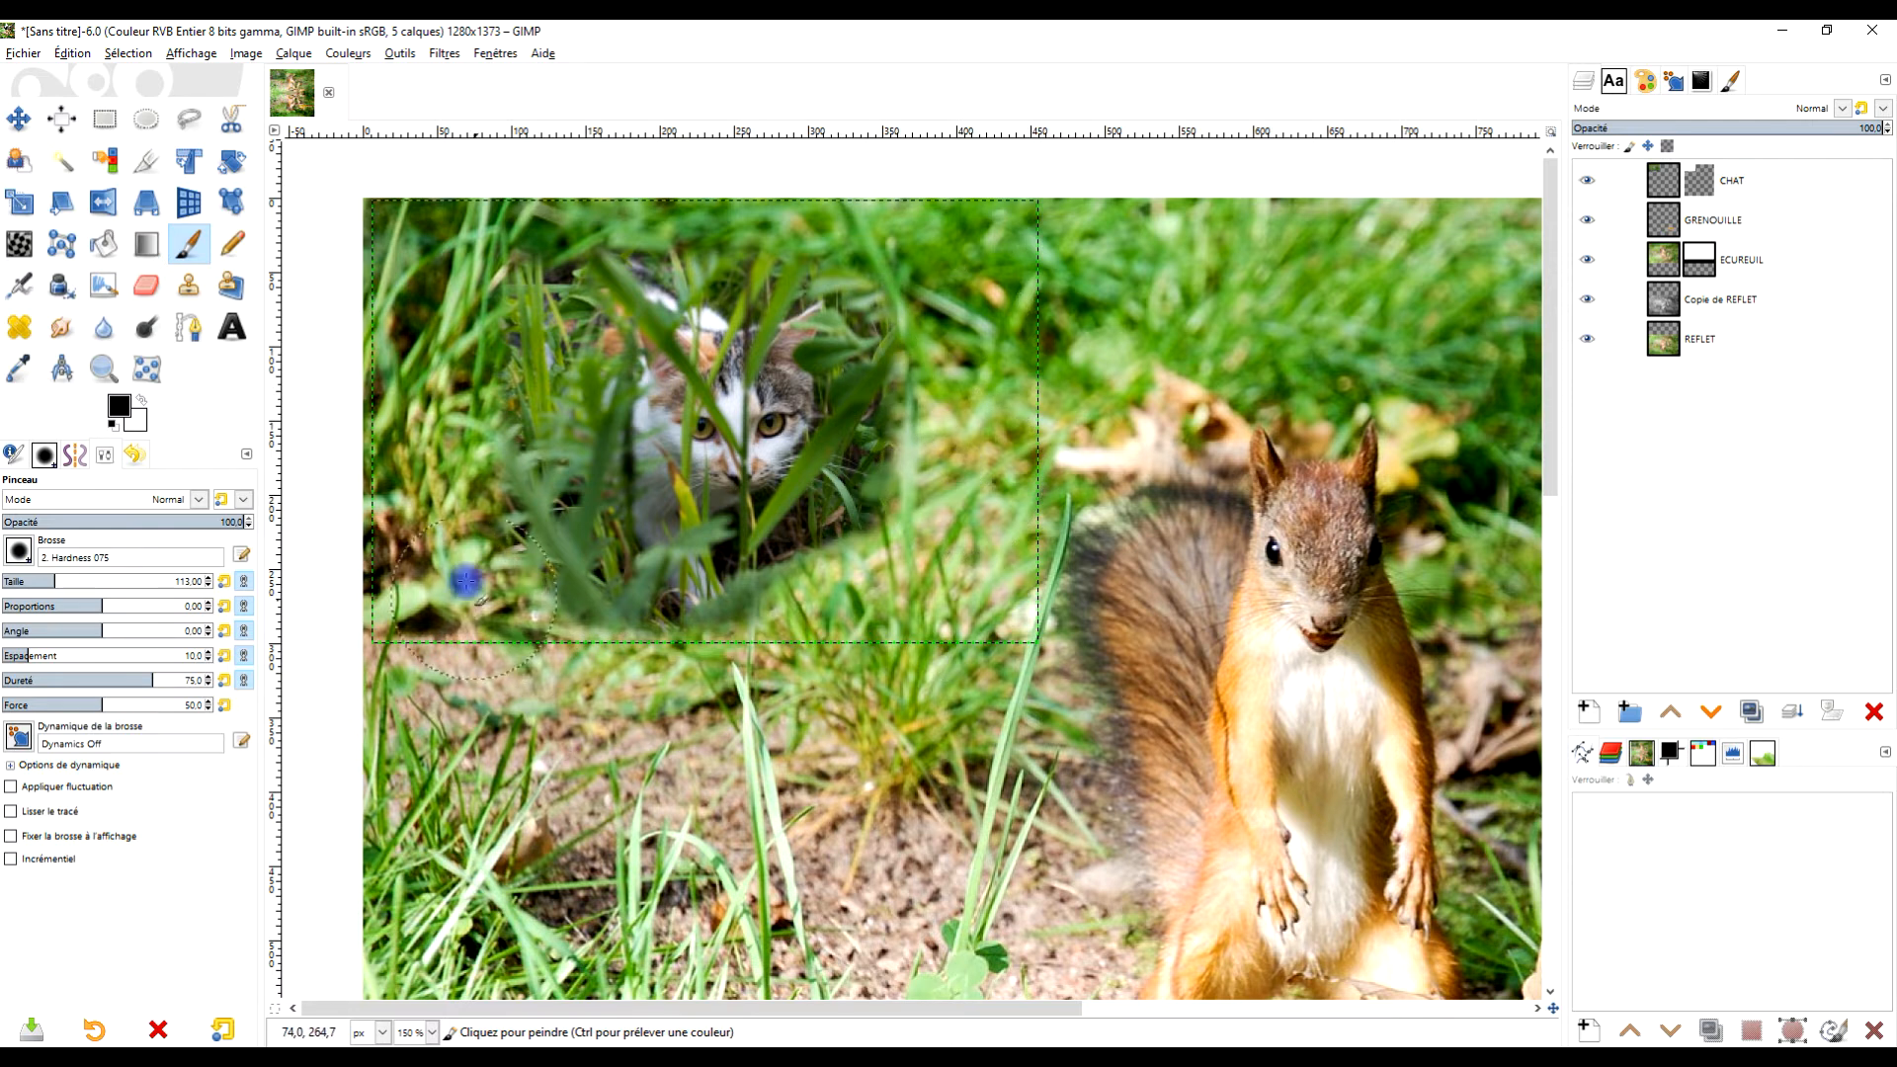
ctrl+scroll(523, 543, down, 2)
ctrl+scroll(484, 540, up, 2)
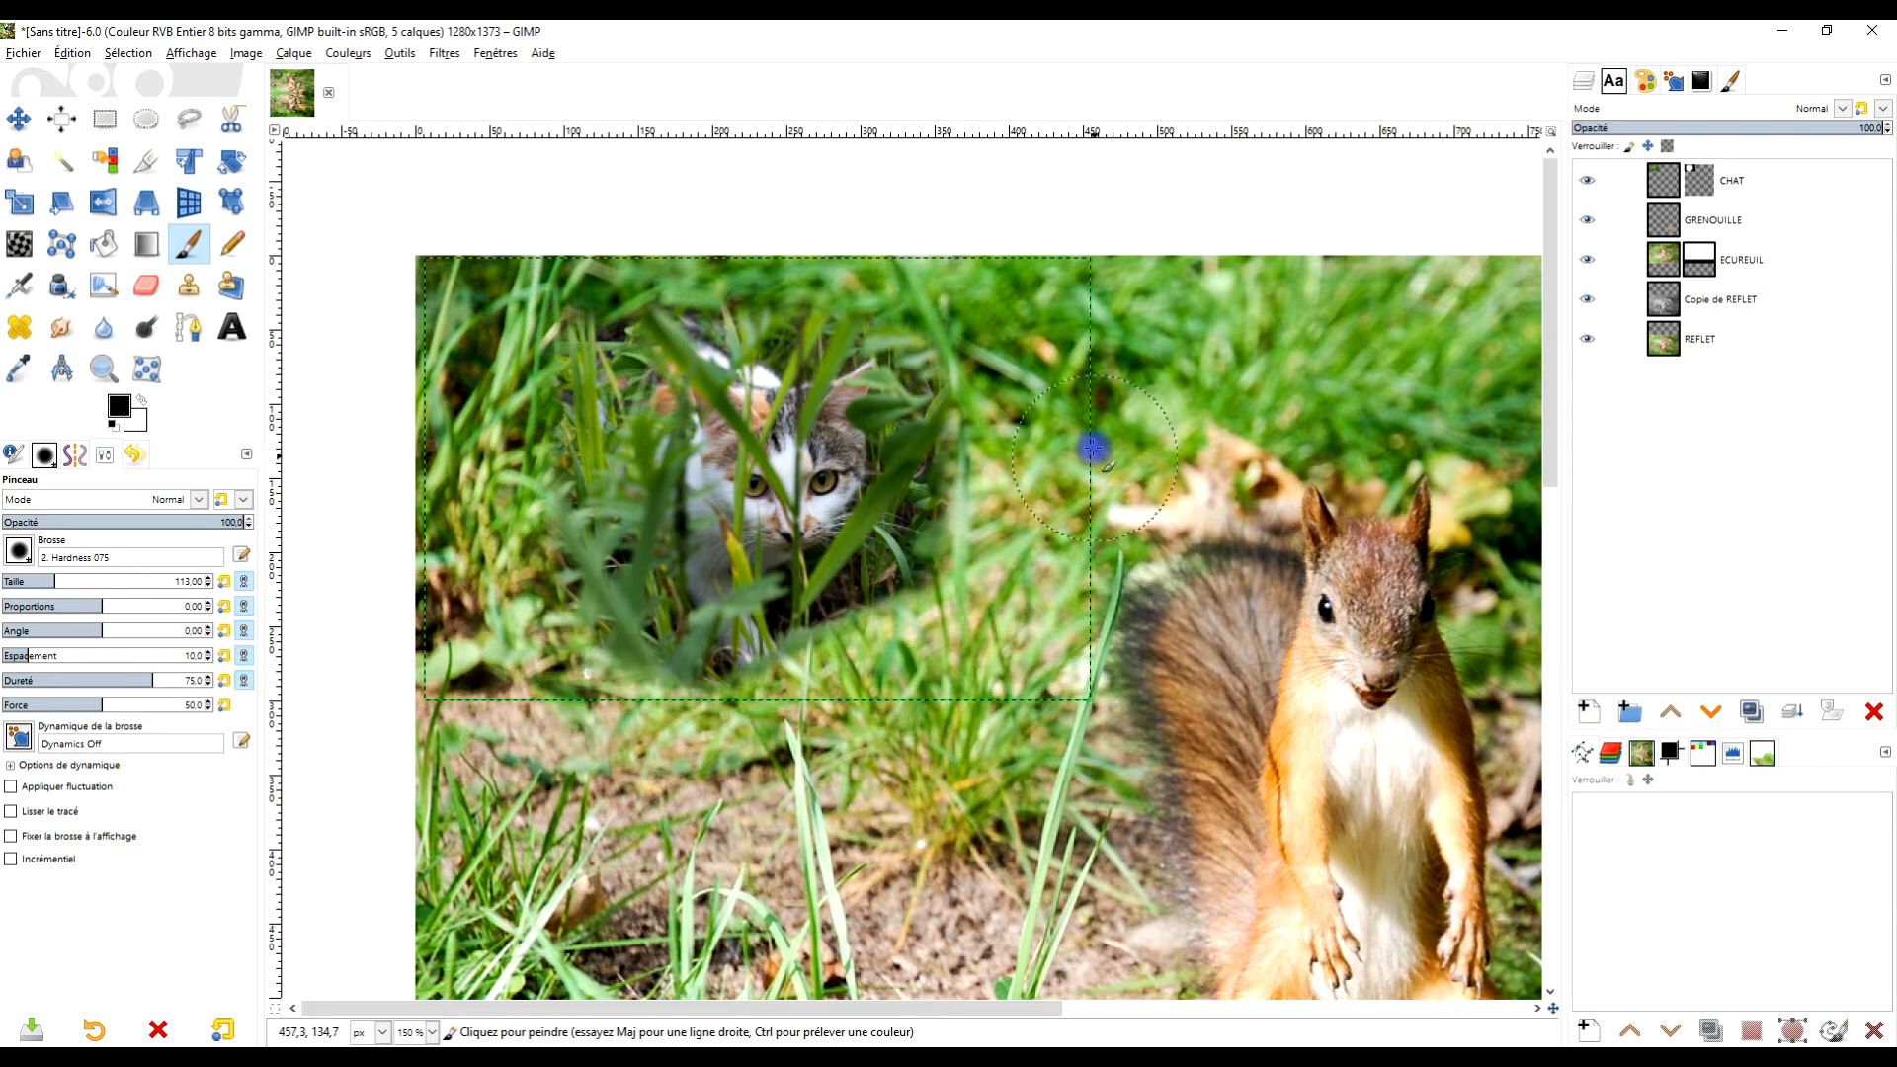
key(ctrl)
scroll(1049, 506, down, 2)
scroll(977, 525, up, 2)
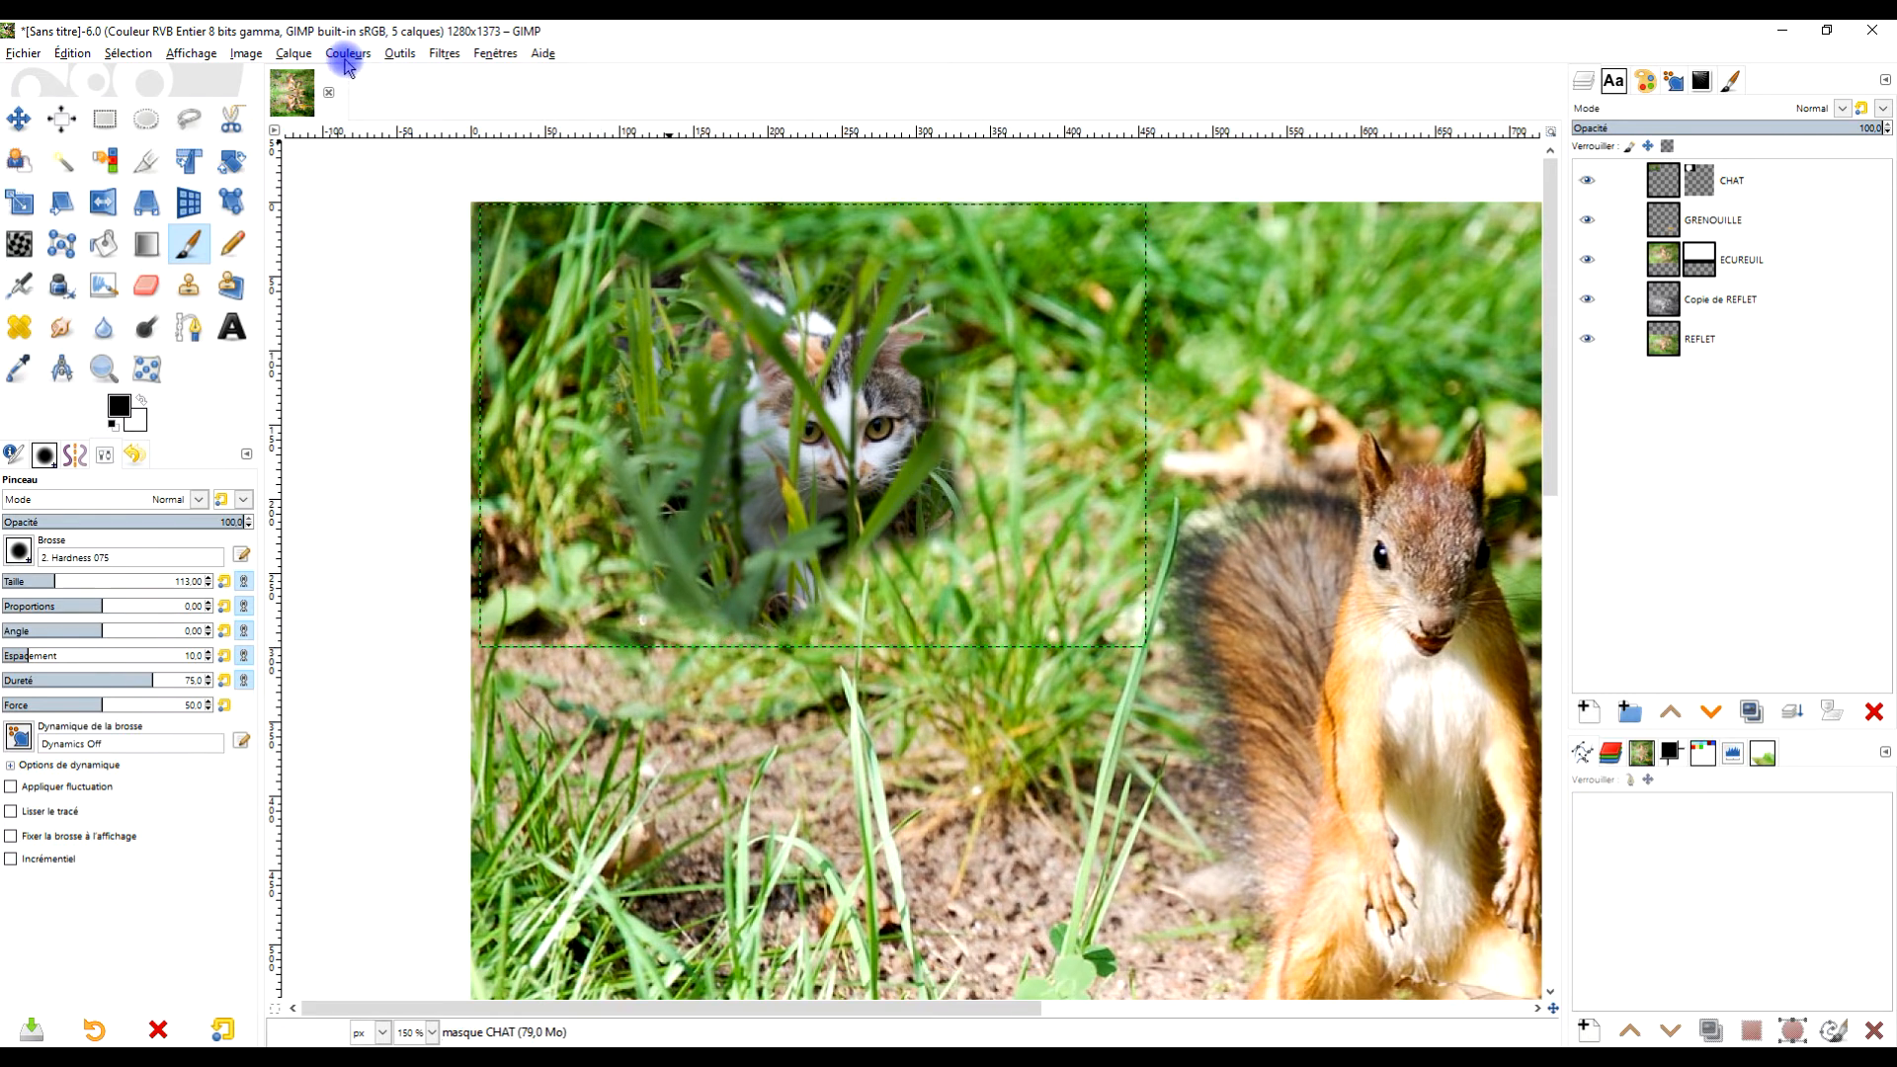
click(347, 62)
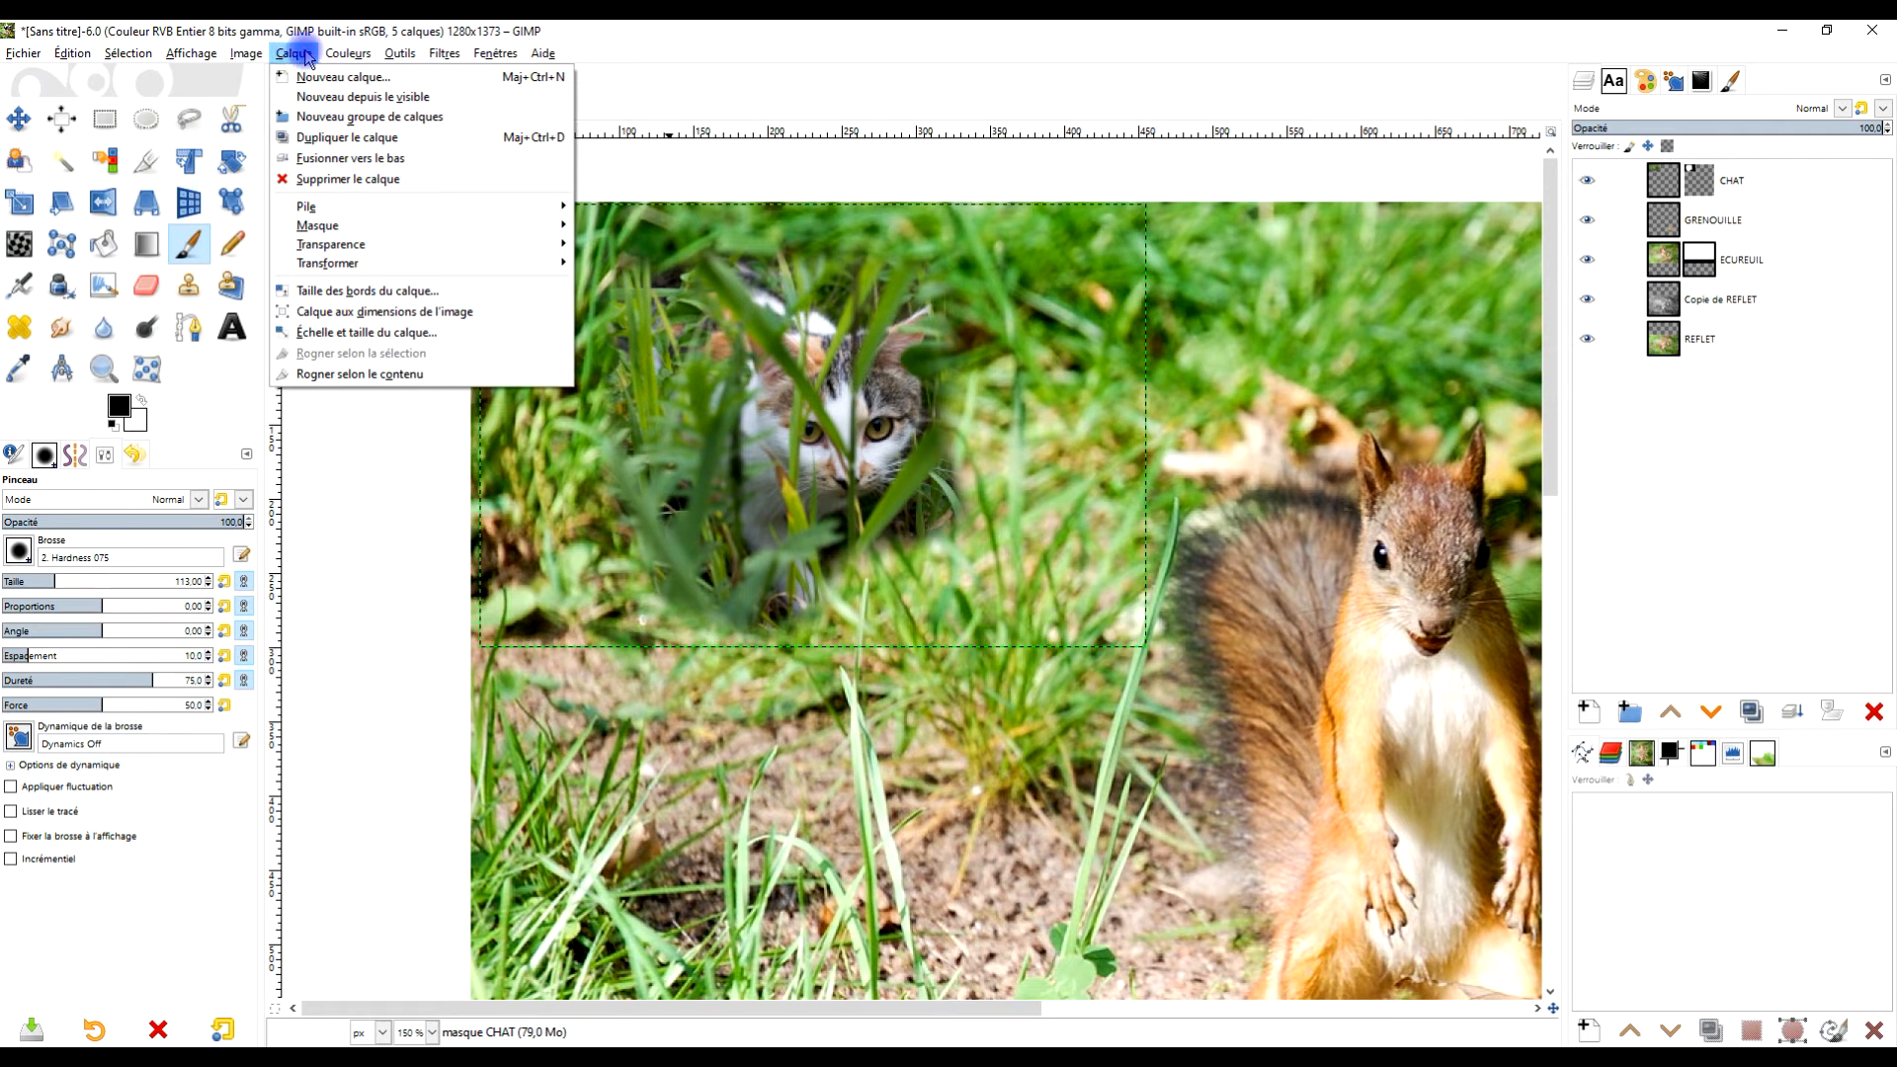
mouse_move(332, 58)
click(415, 263)
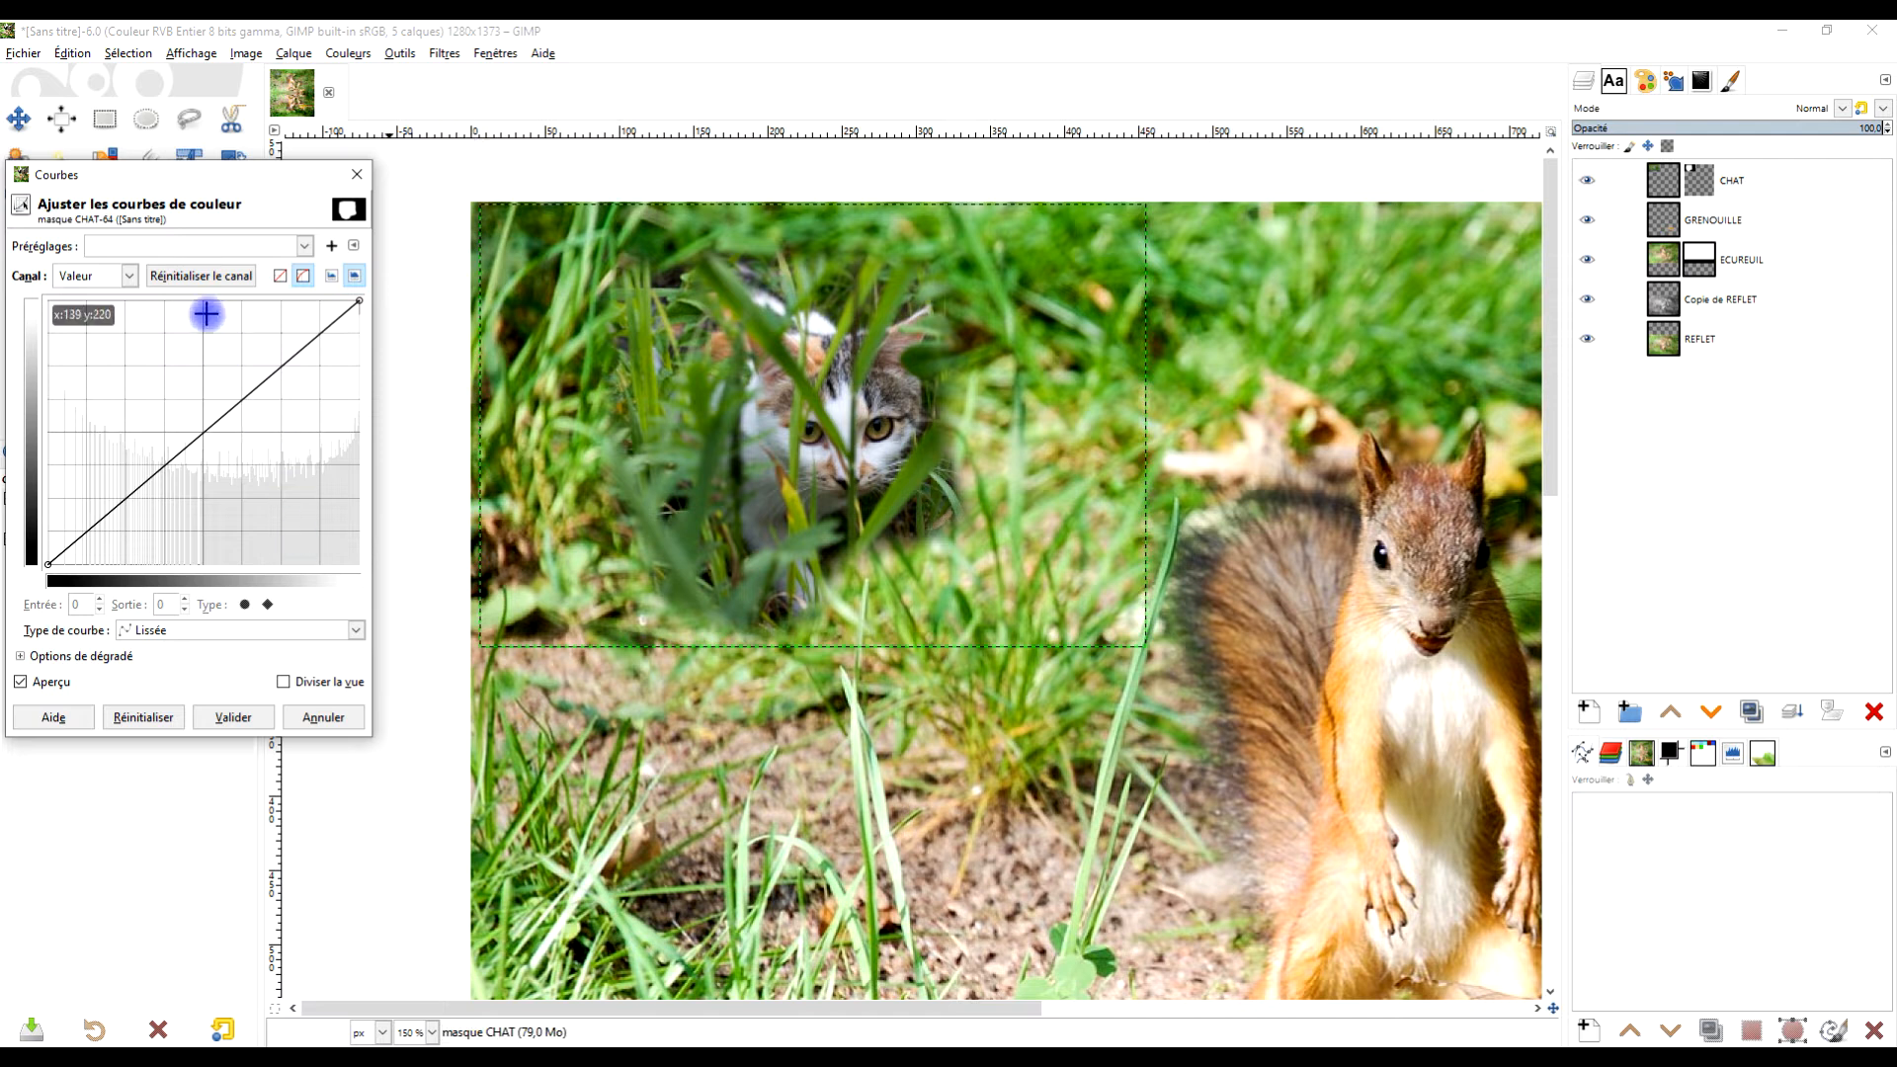
drag(196, 438, 288, 499)
click(129, 277)
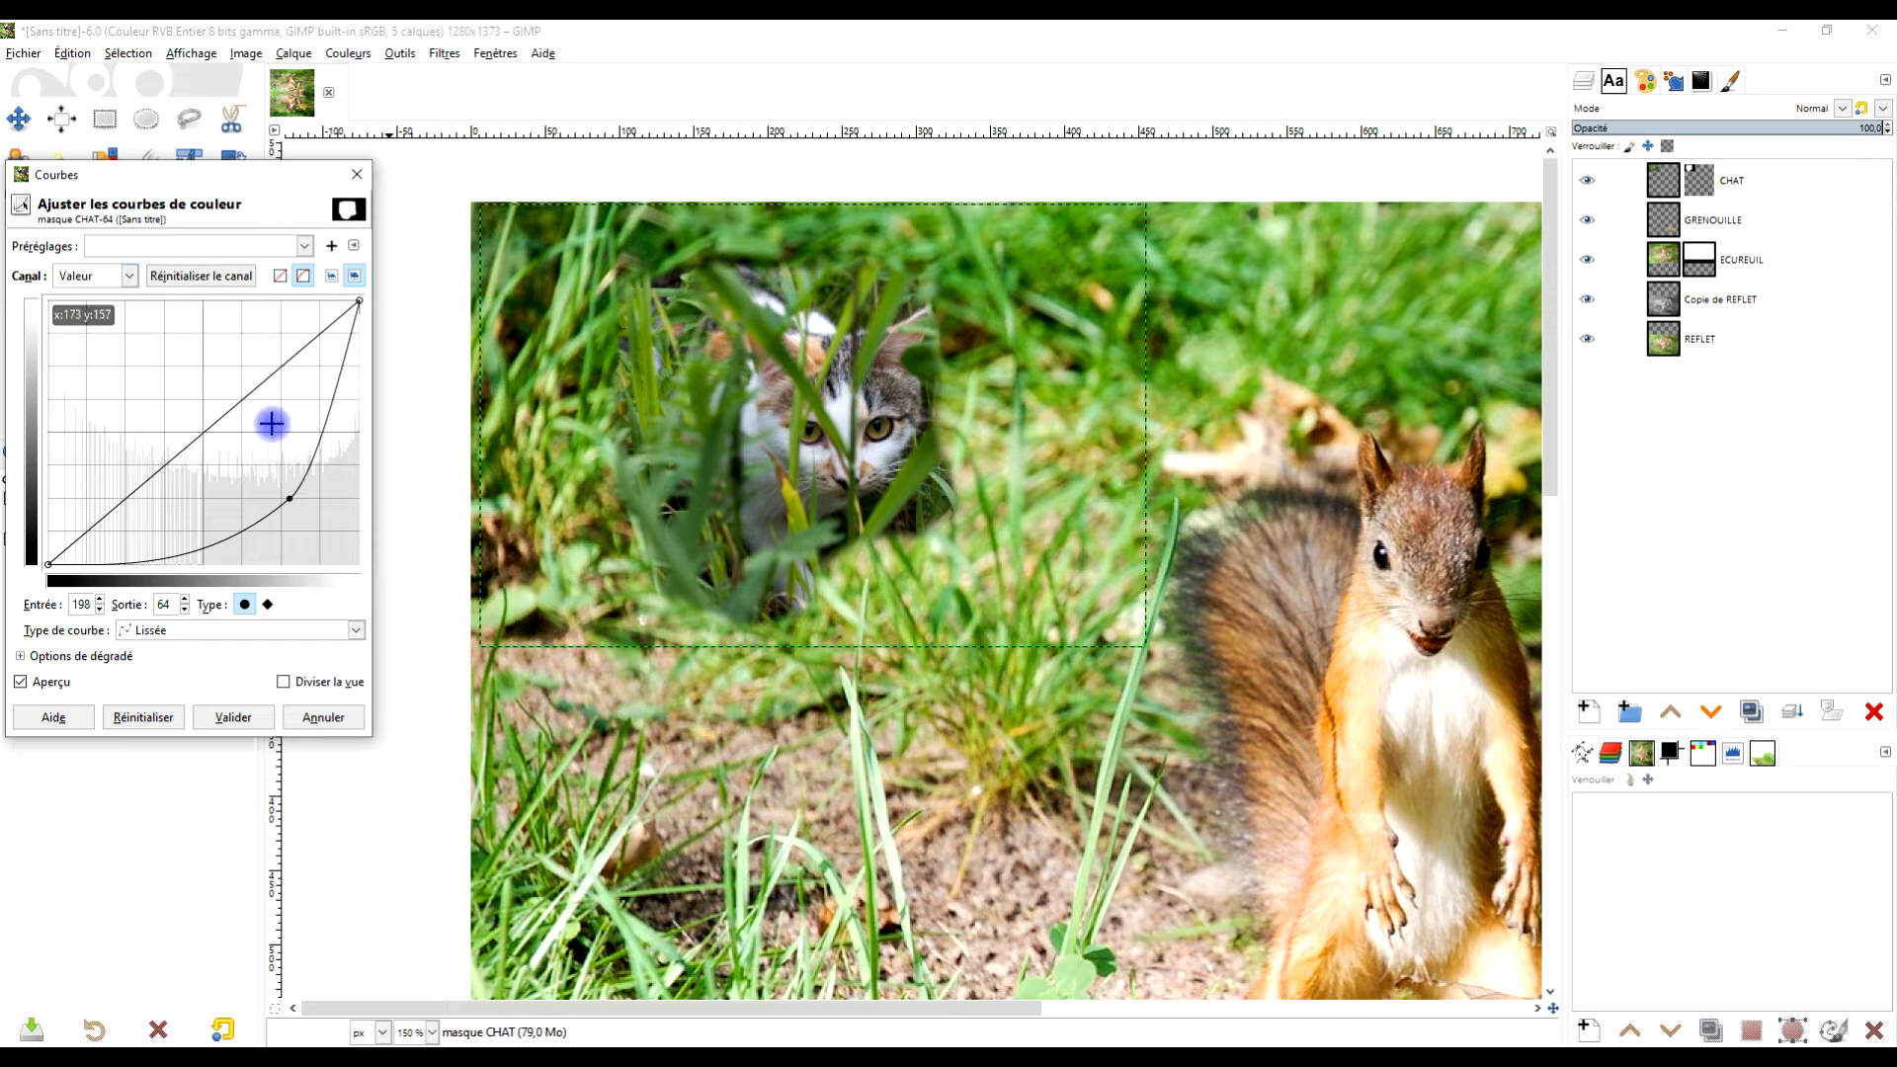
click(322, 717)
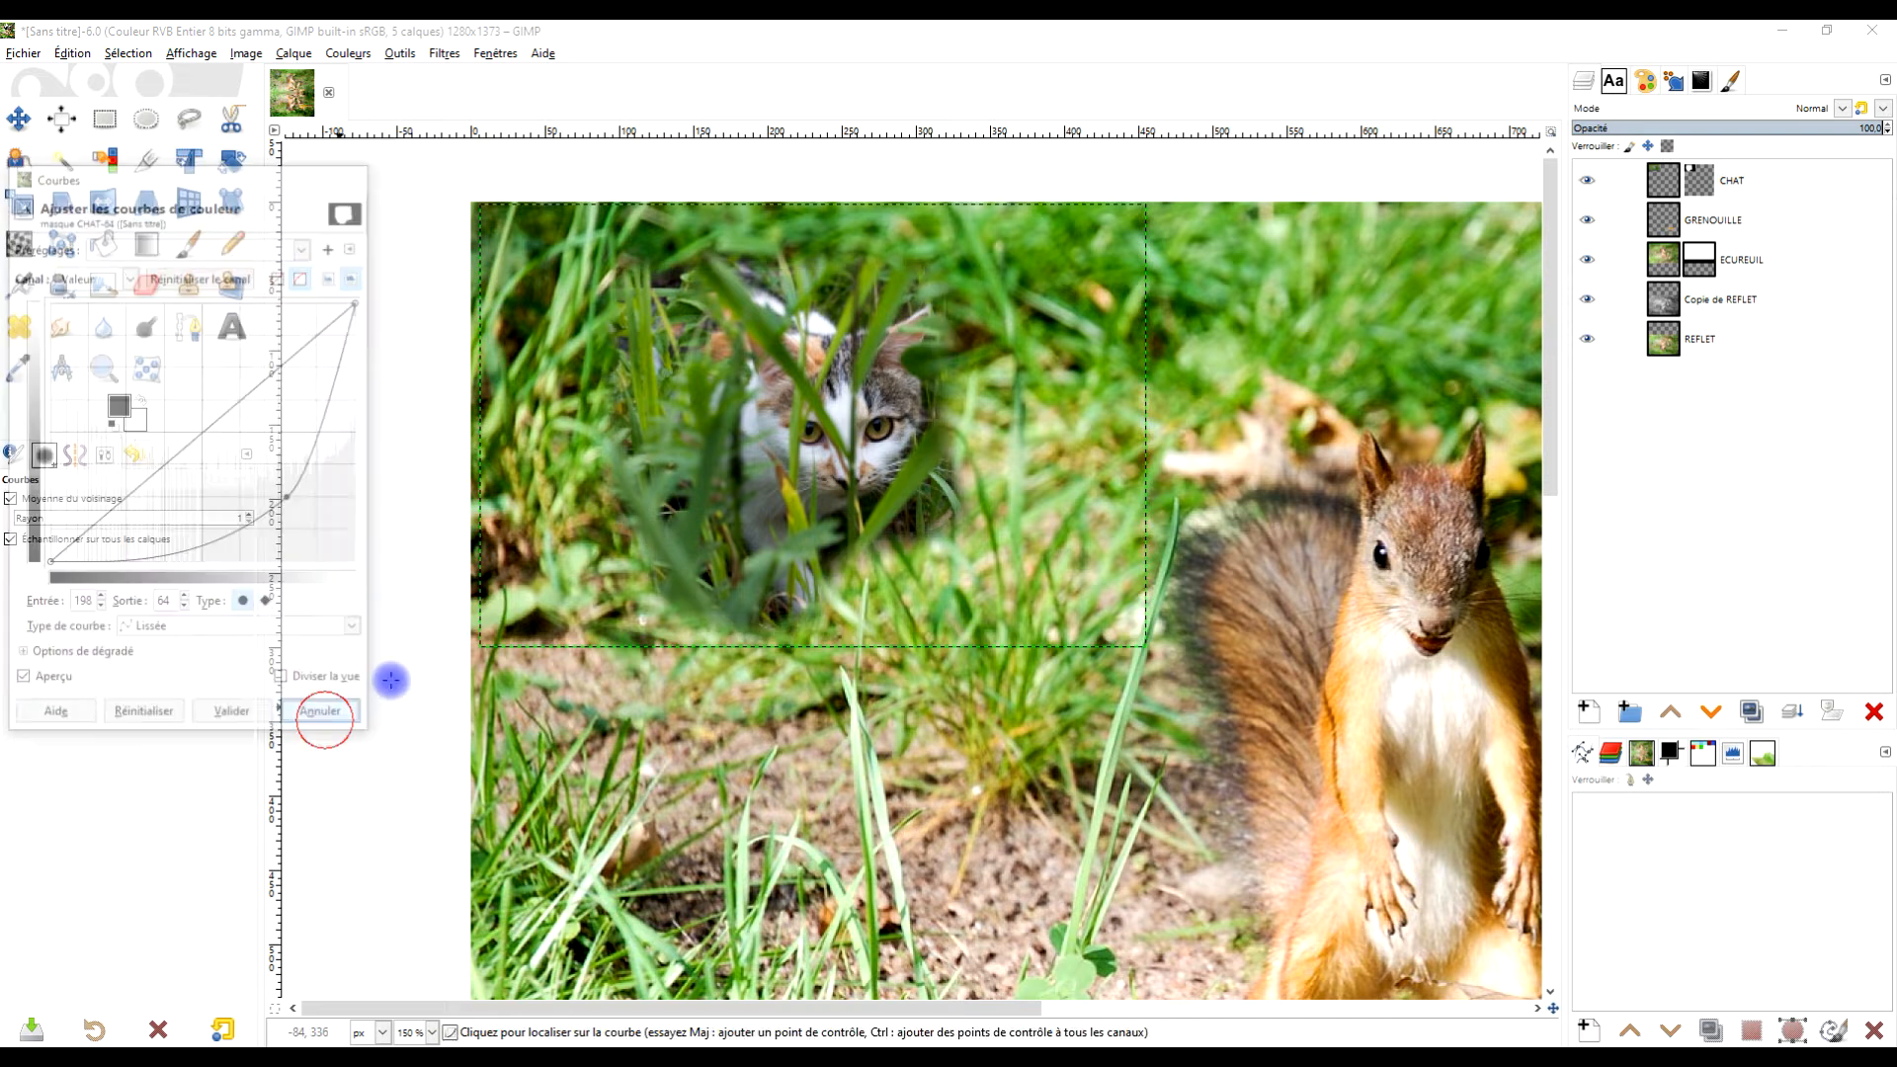
Target the CHAT layer's image instead of its mask and brighten its Value curve with a point at input 120, output 138.
click(1651, 181)
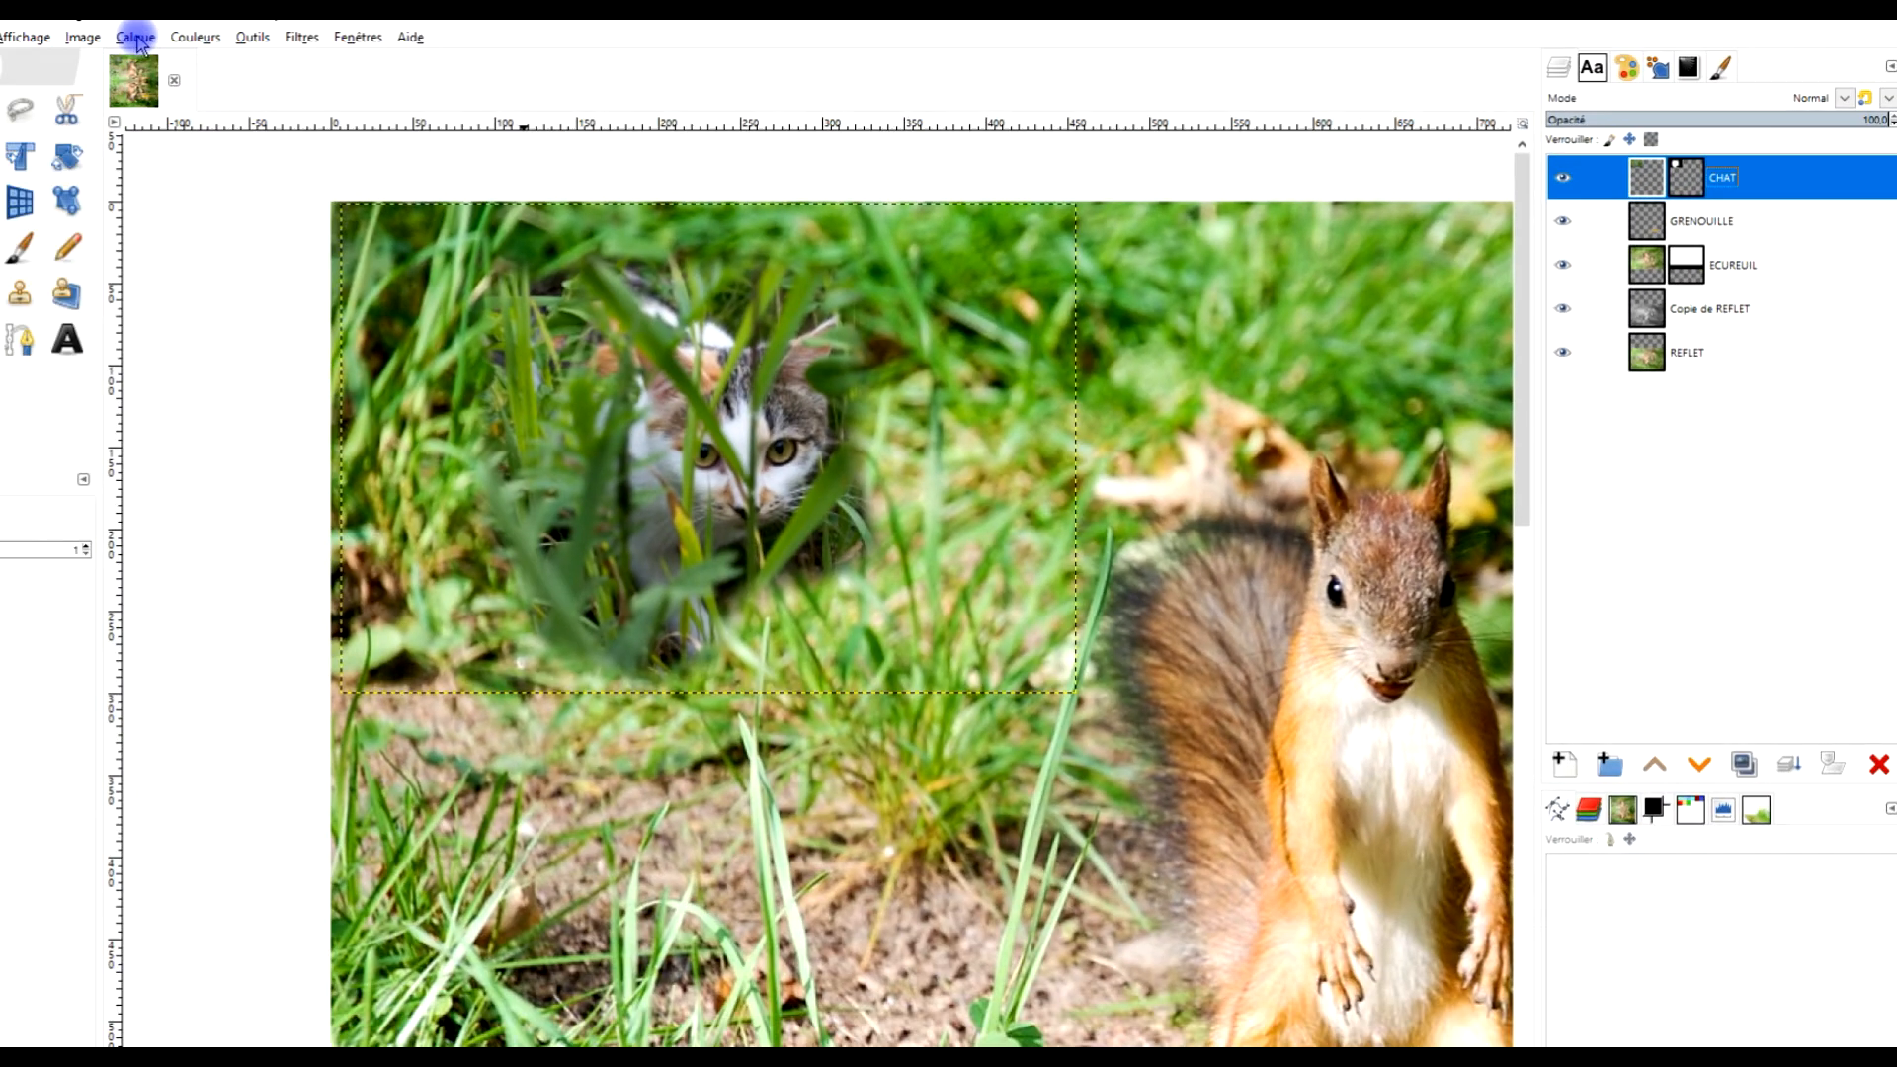
click(348, 54)
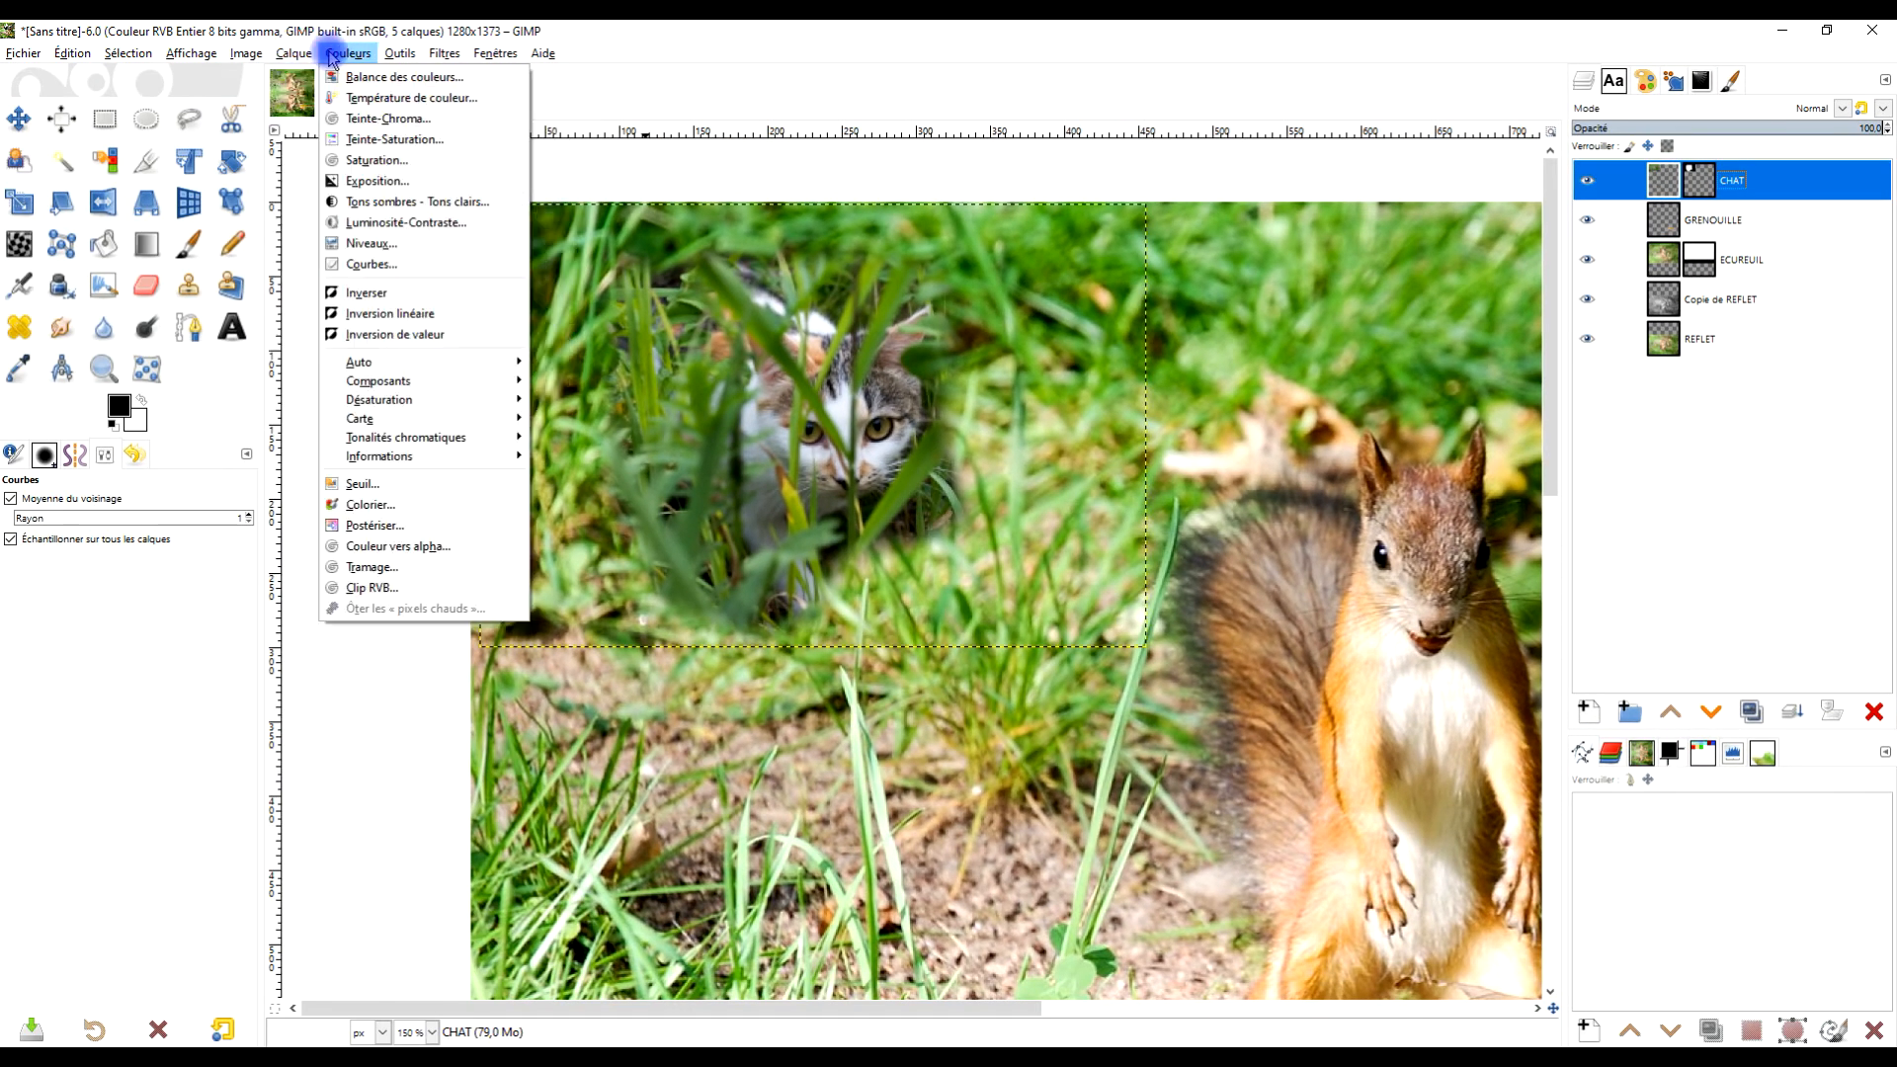
click(367, 265)
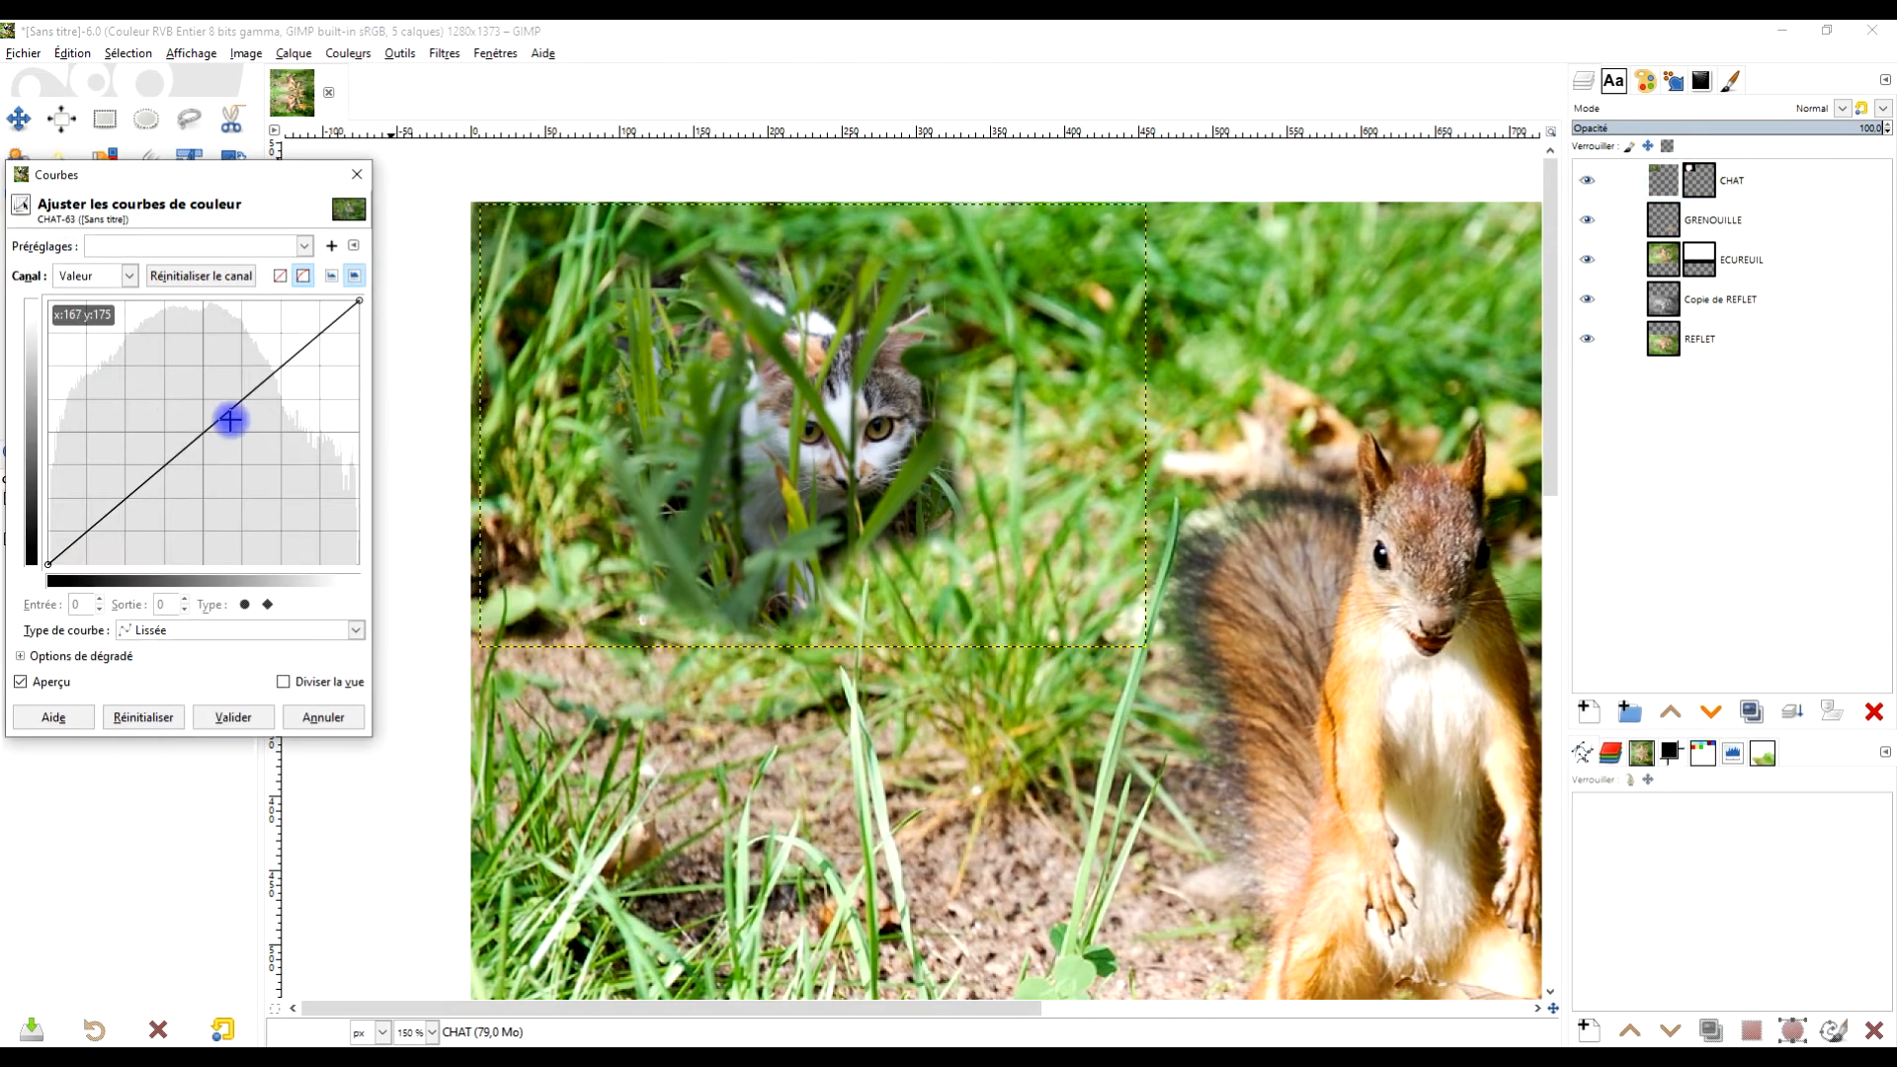
drag(191, 443, 195, 421)
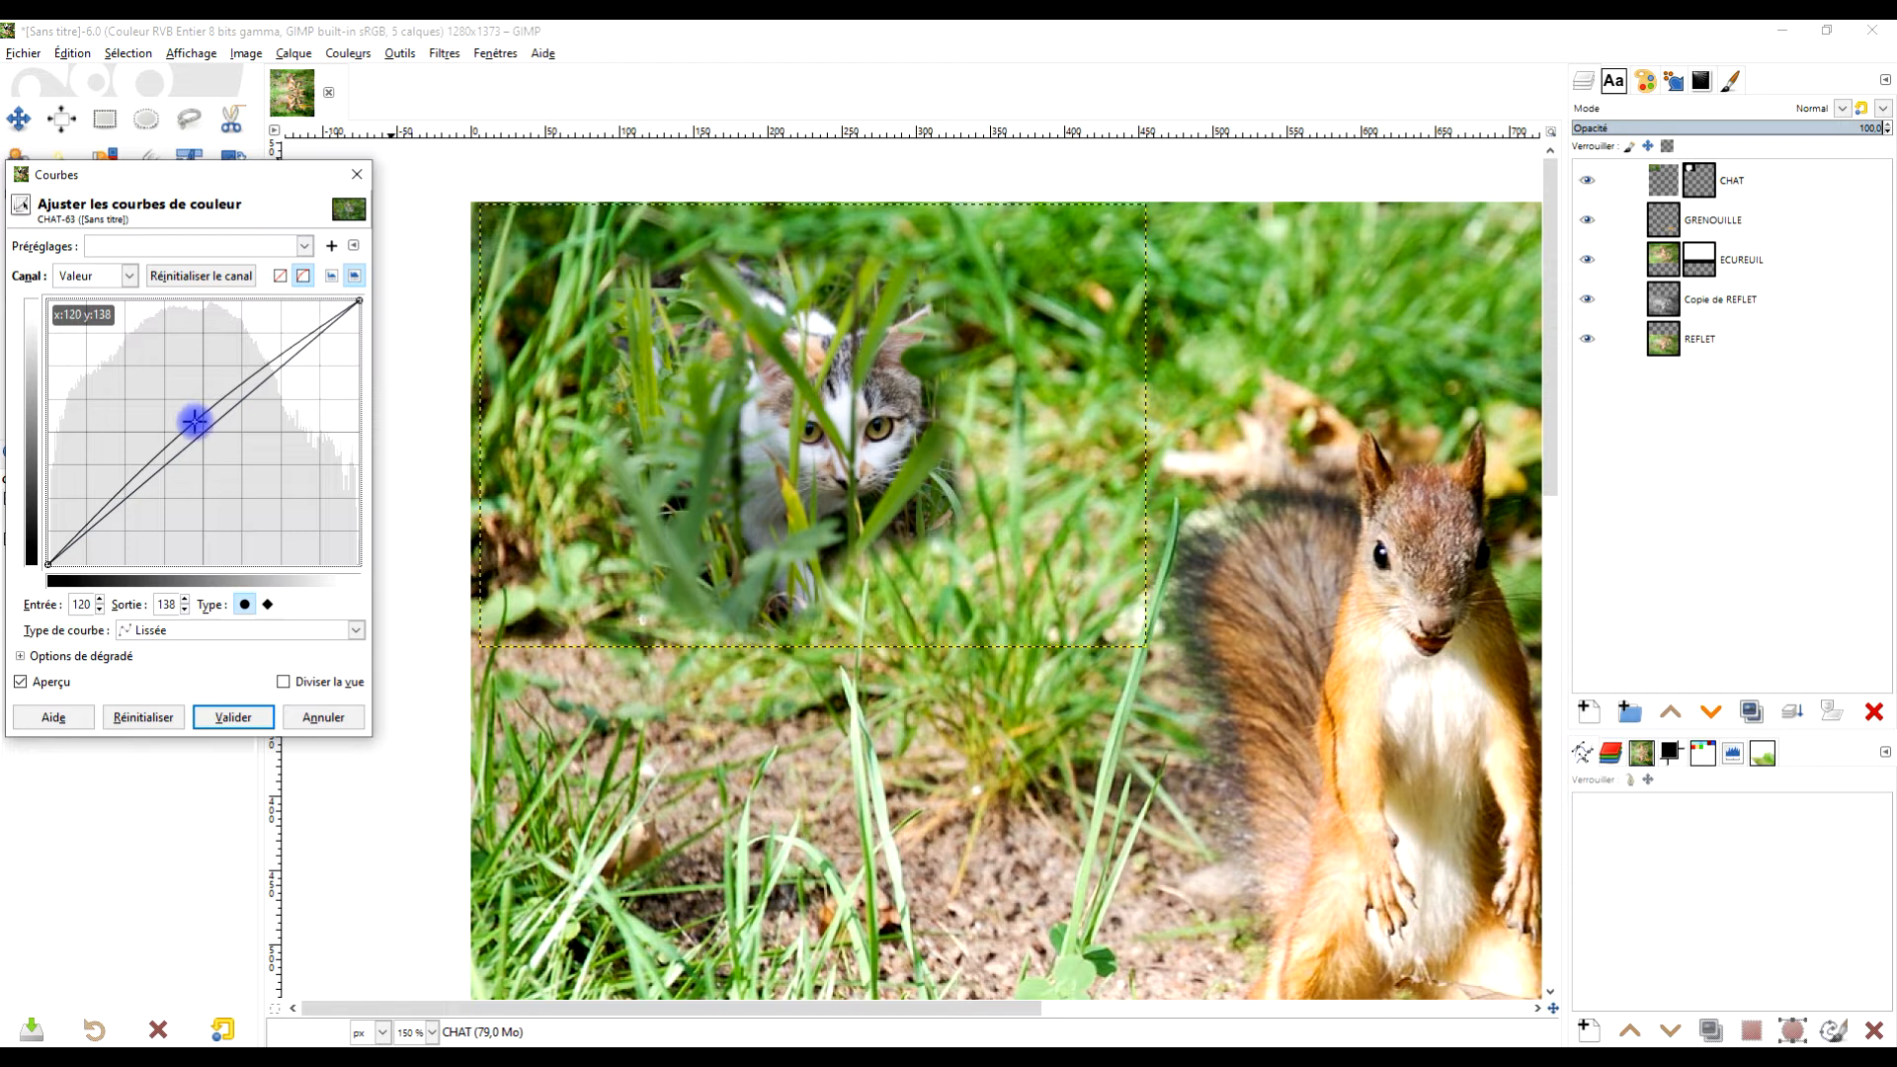
Raise the Red curve with a point at input 107, output 114, and the Green curve at input 144, output 155.
click(128, 275)
click(96, 325)
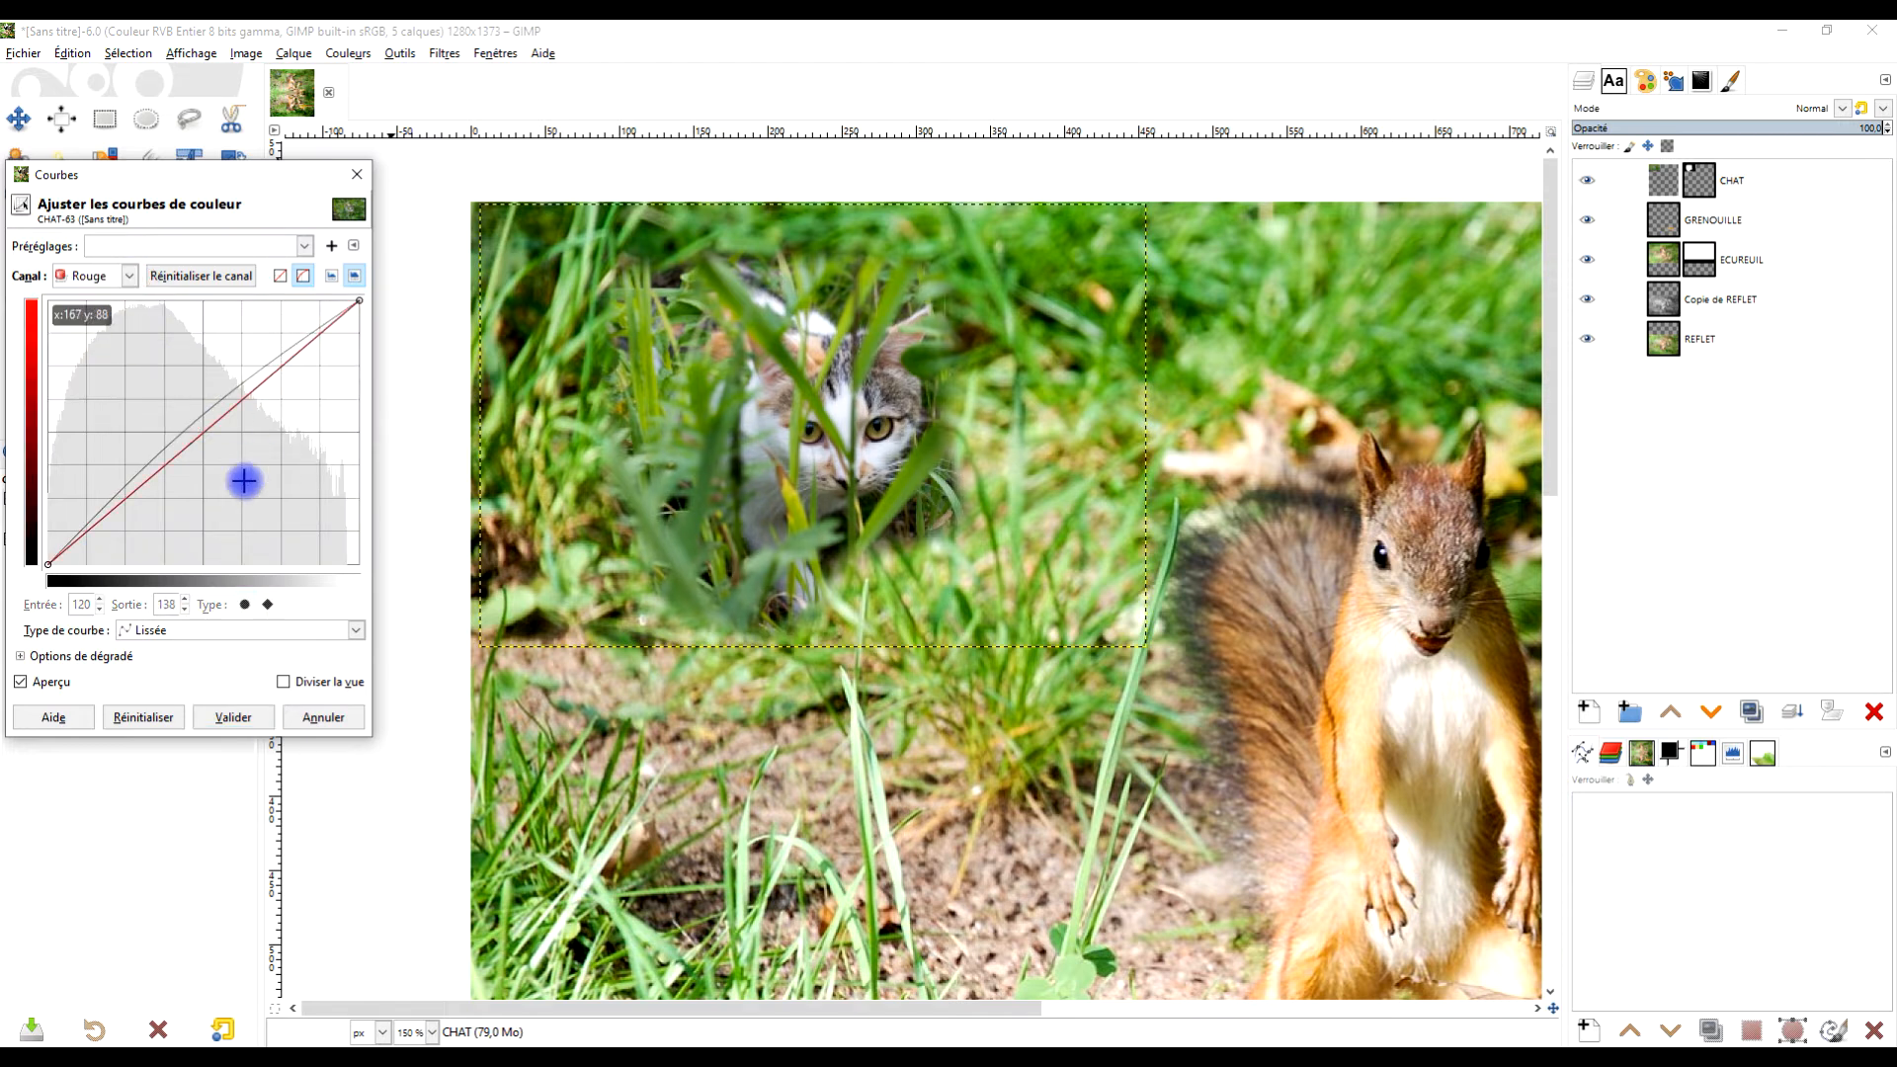
mouse_move(190, 446)
mouse_down()
mouse_move(182, 427)
mouse_move(178, 446)
mouse_up()
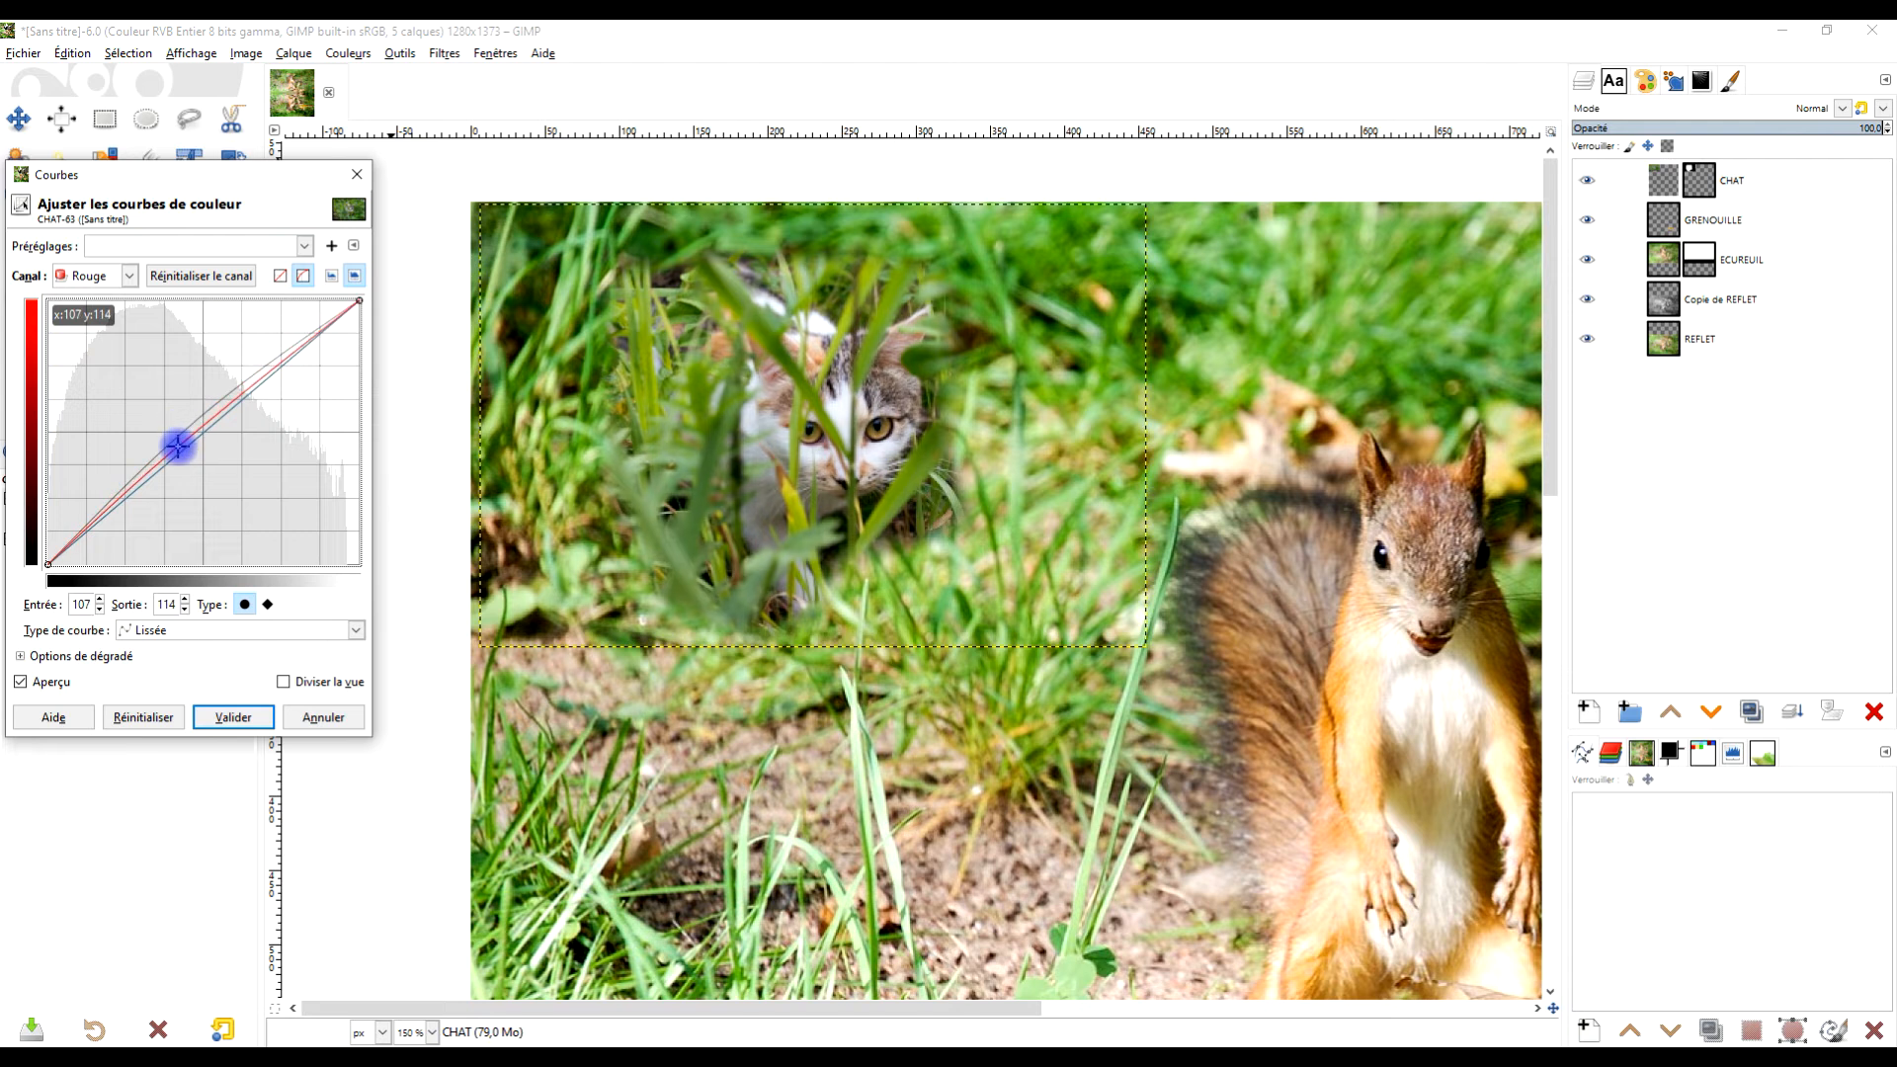
click(91, 276)
click(96, 343)
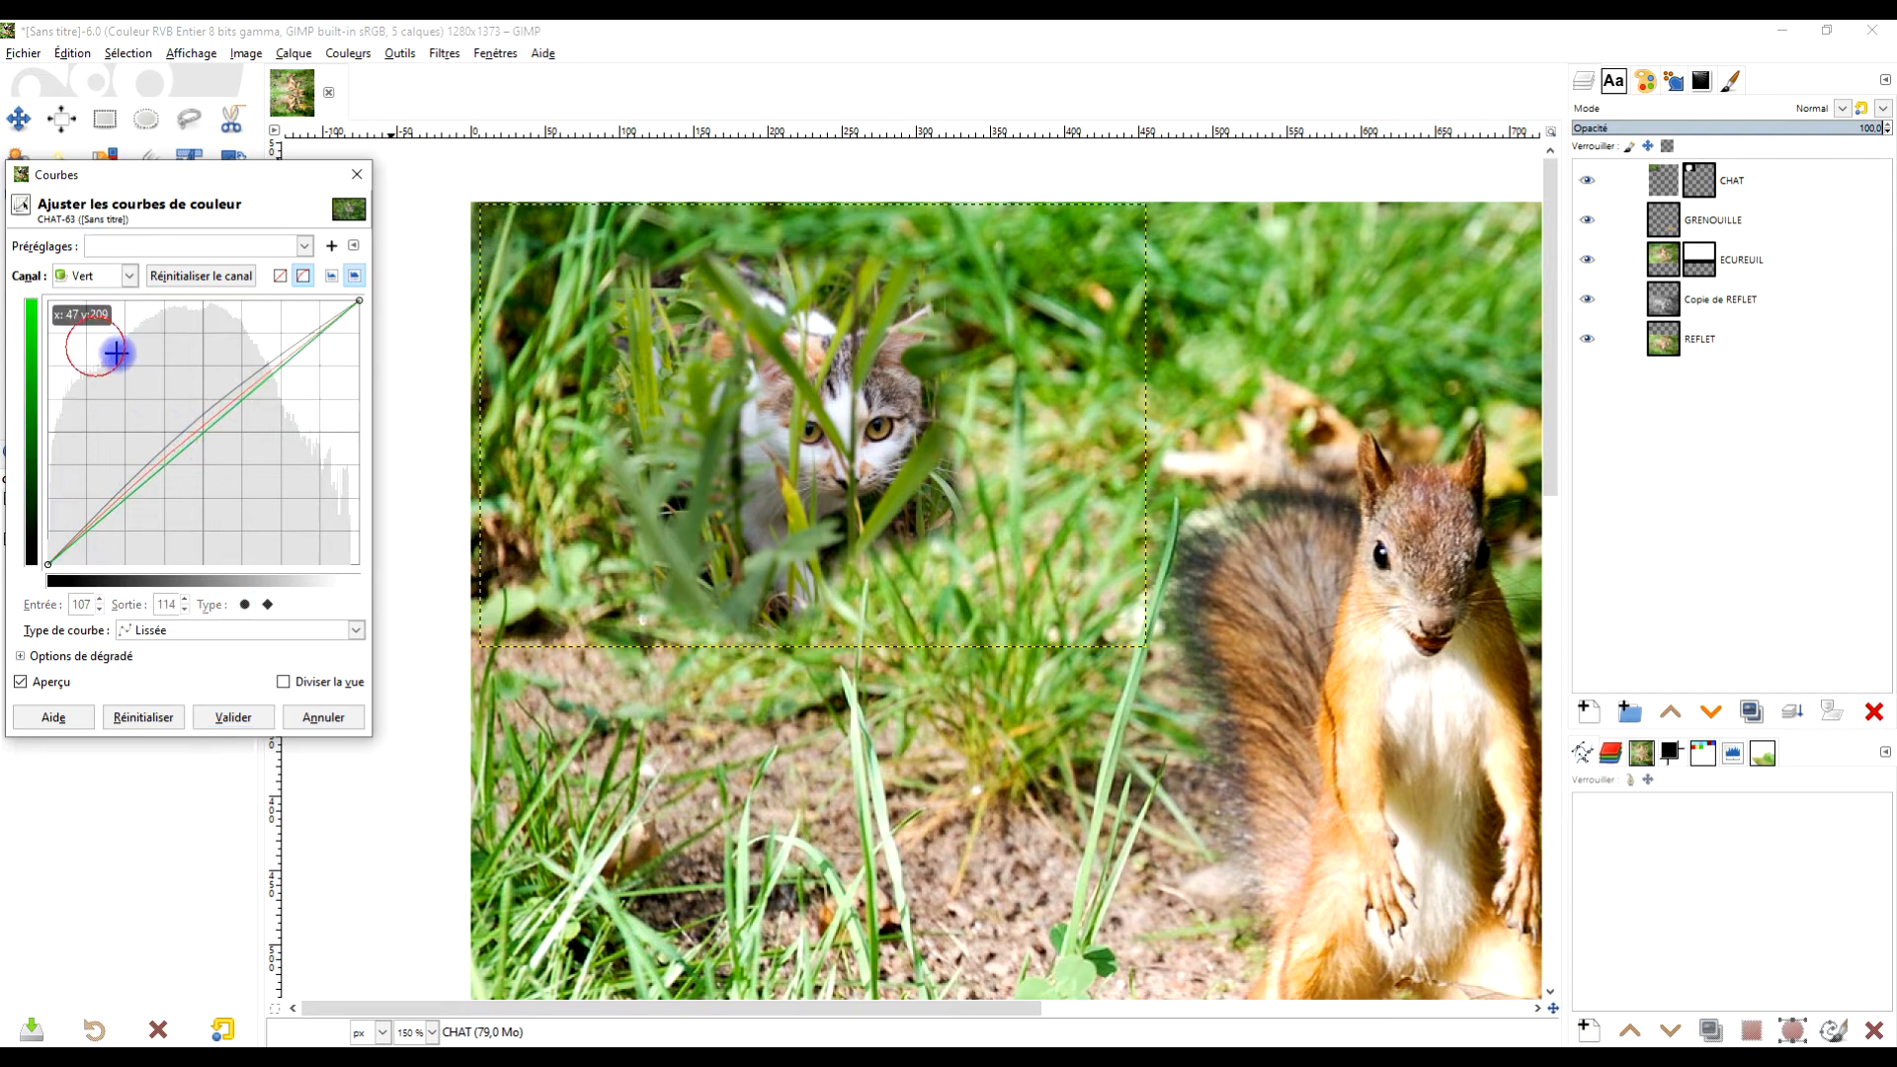
click(221, 413)
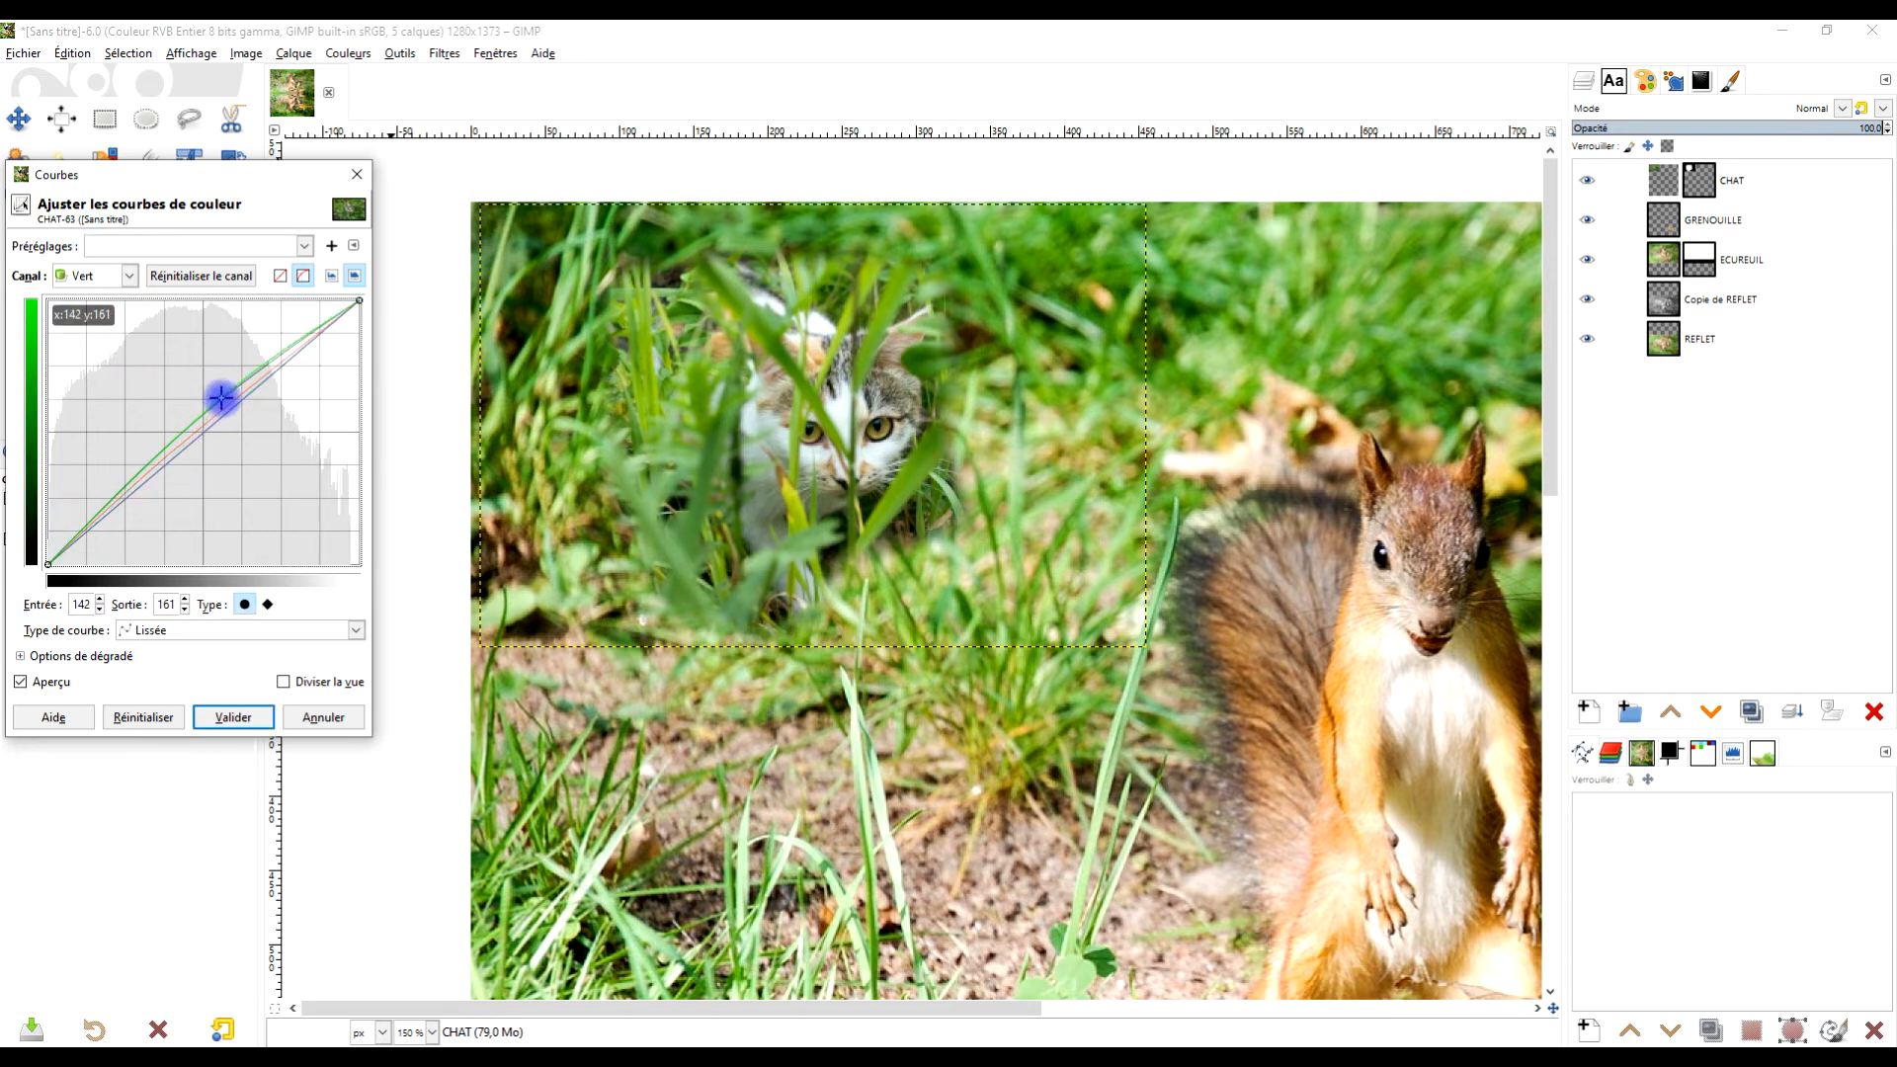
drag(221, 408, 224, 396)
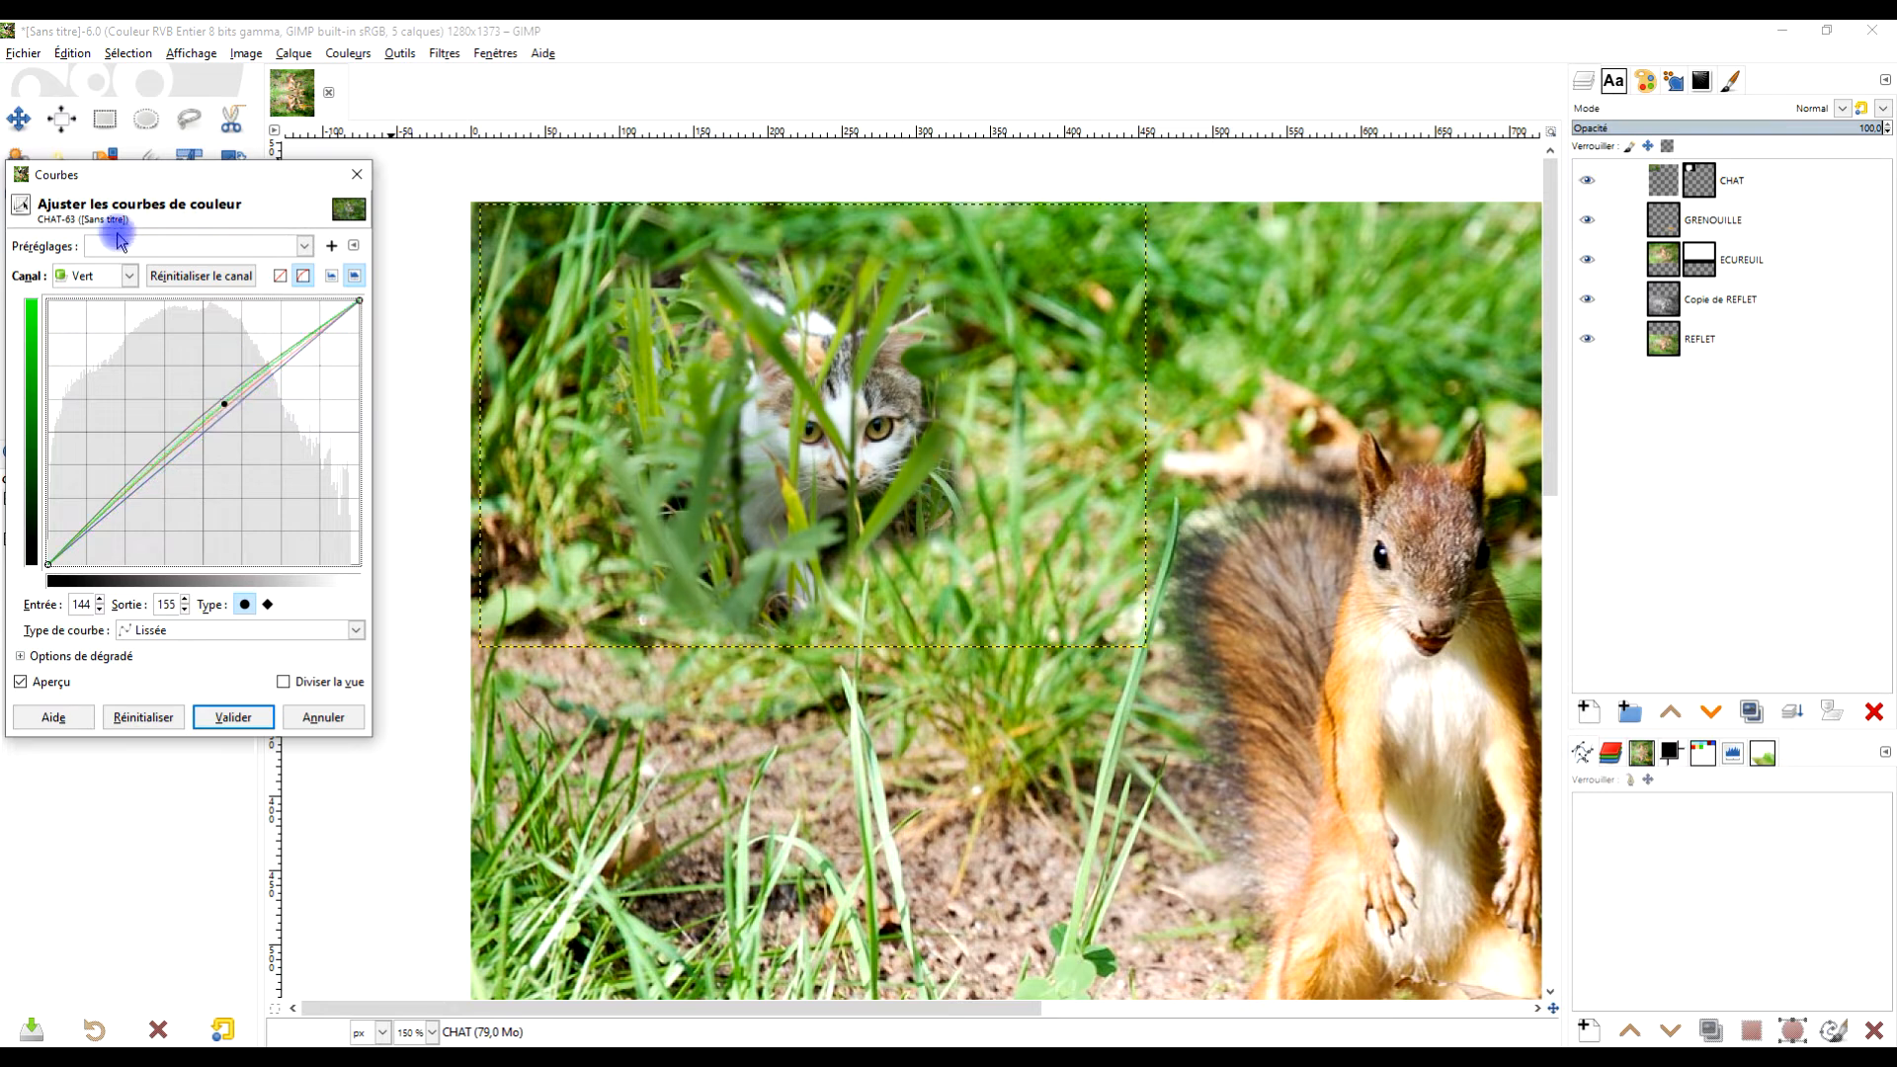
Lower the CHAT layer's Blue curve with a point at input 58, output 41, and apply the curves.
click(98, 277)
click(91, 370)
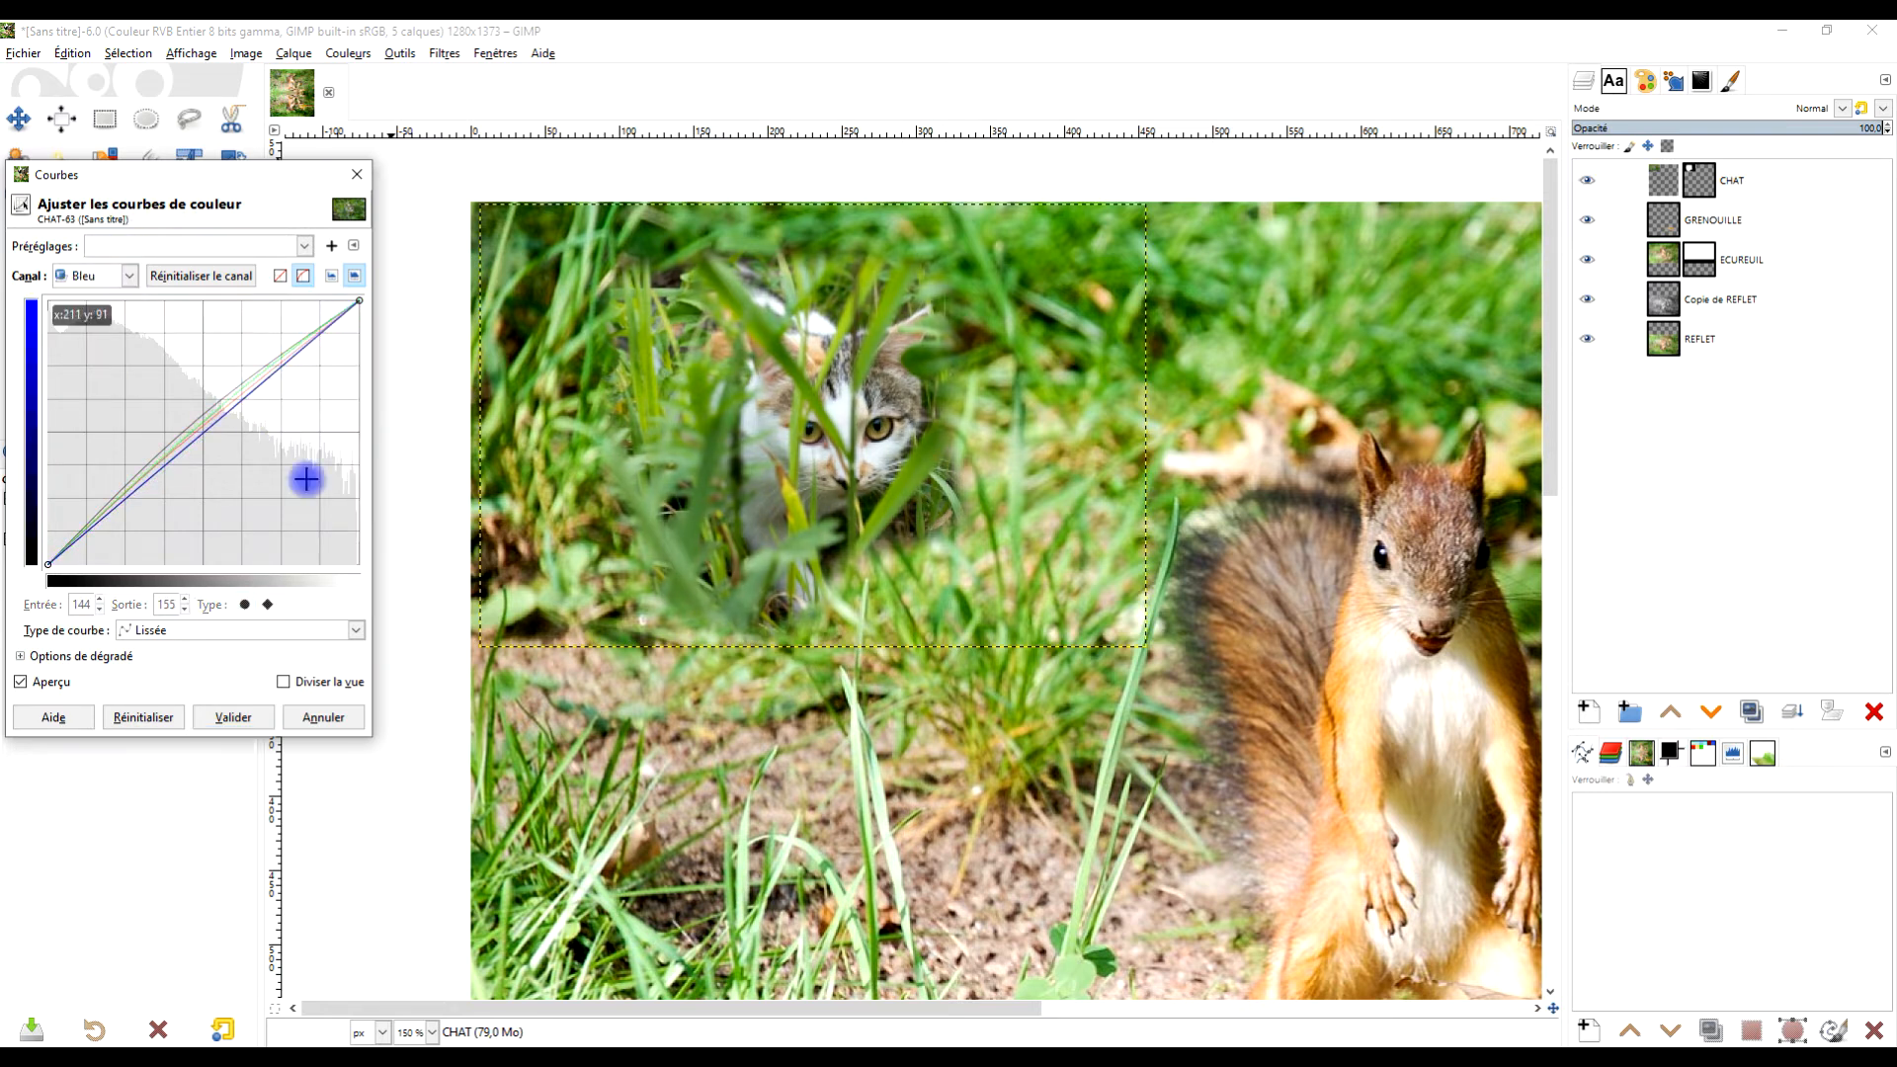
drag(113, 509, 114, 519)
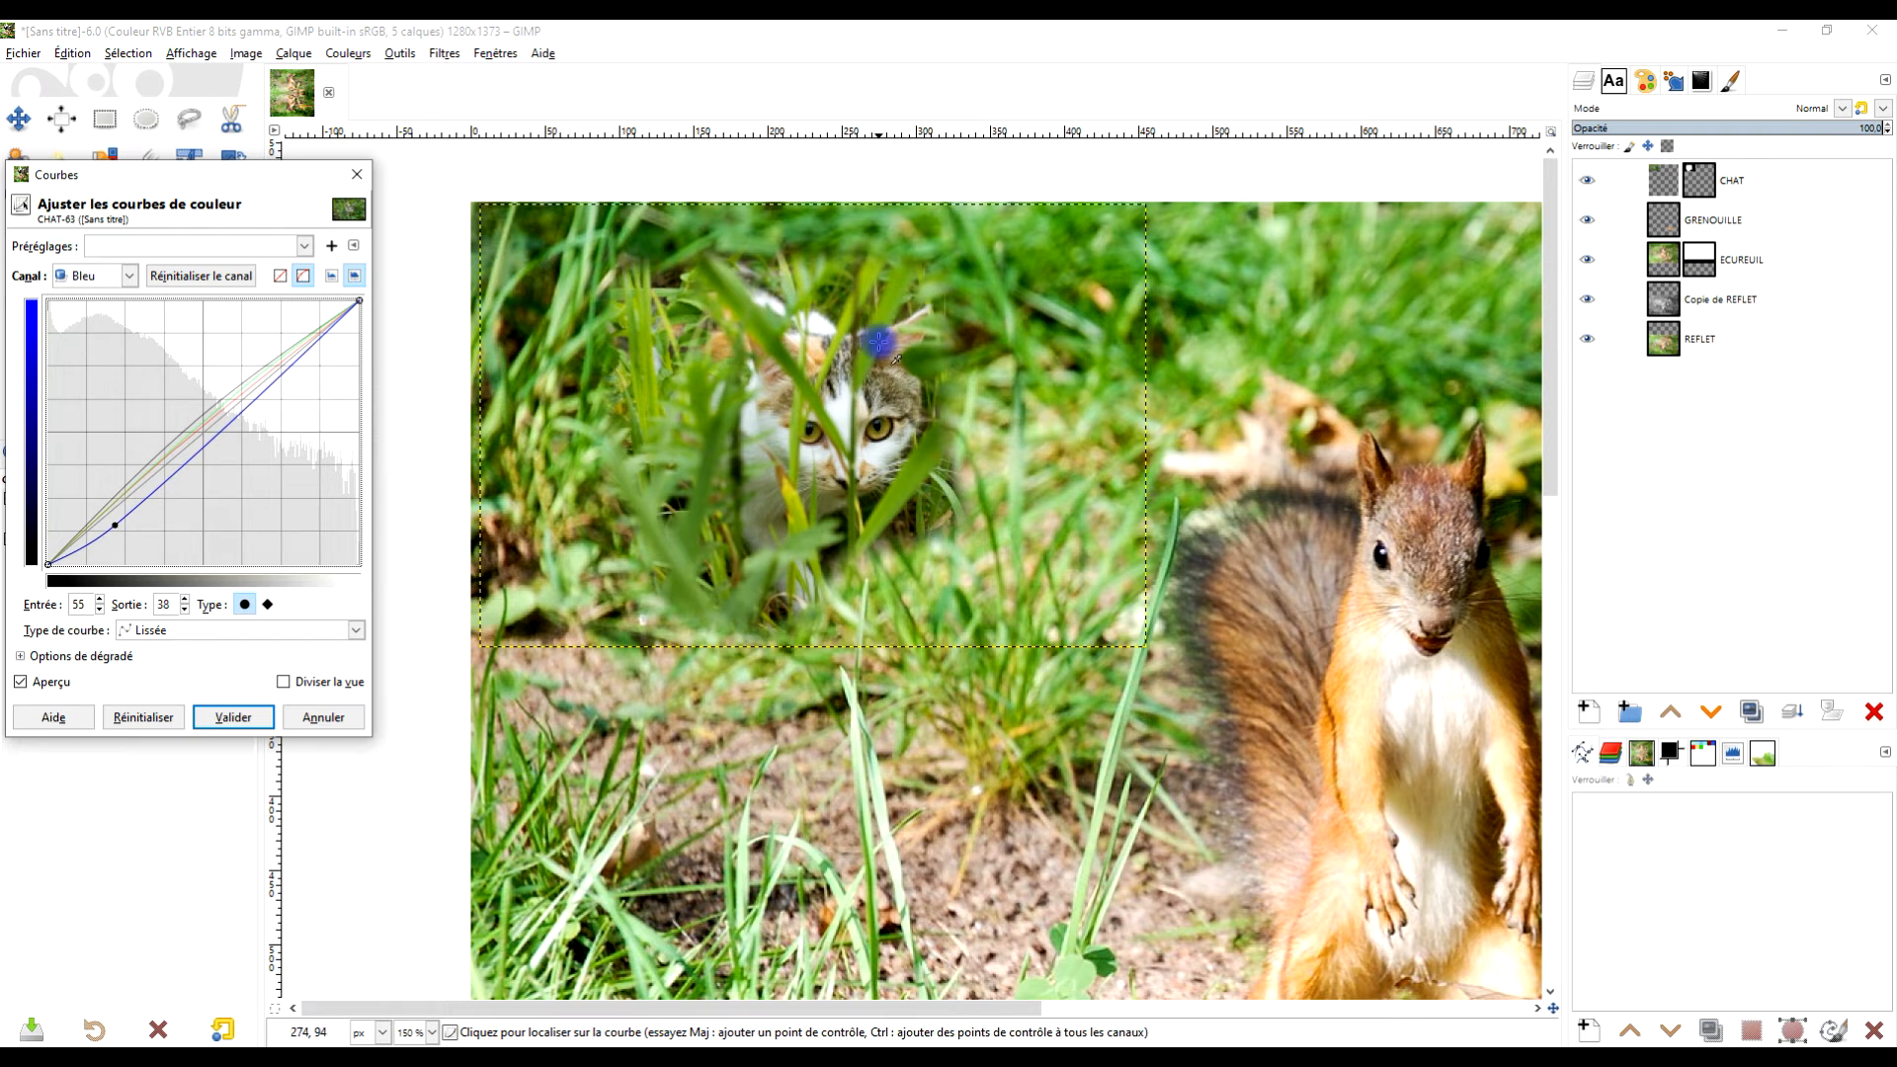
drag(112, 528, 115, 524)
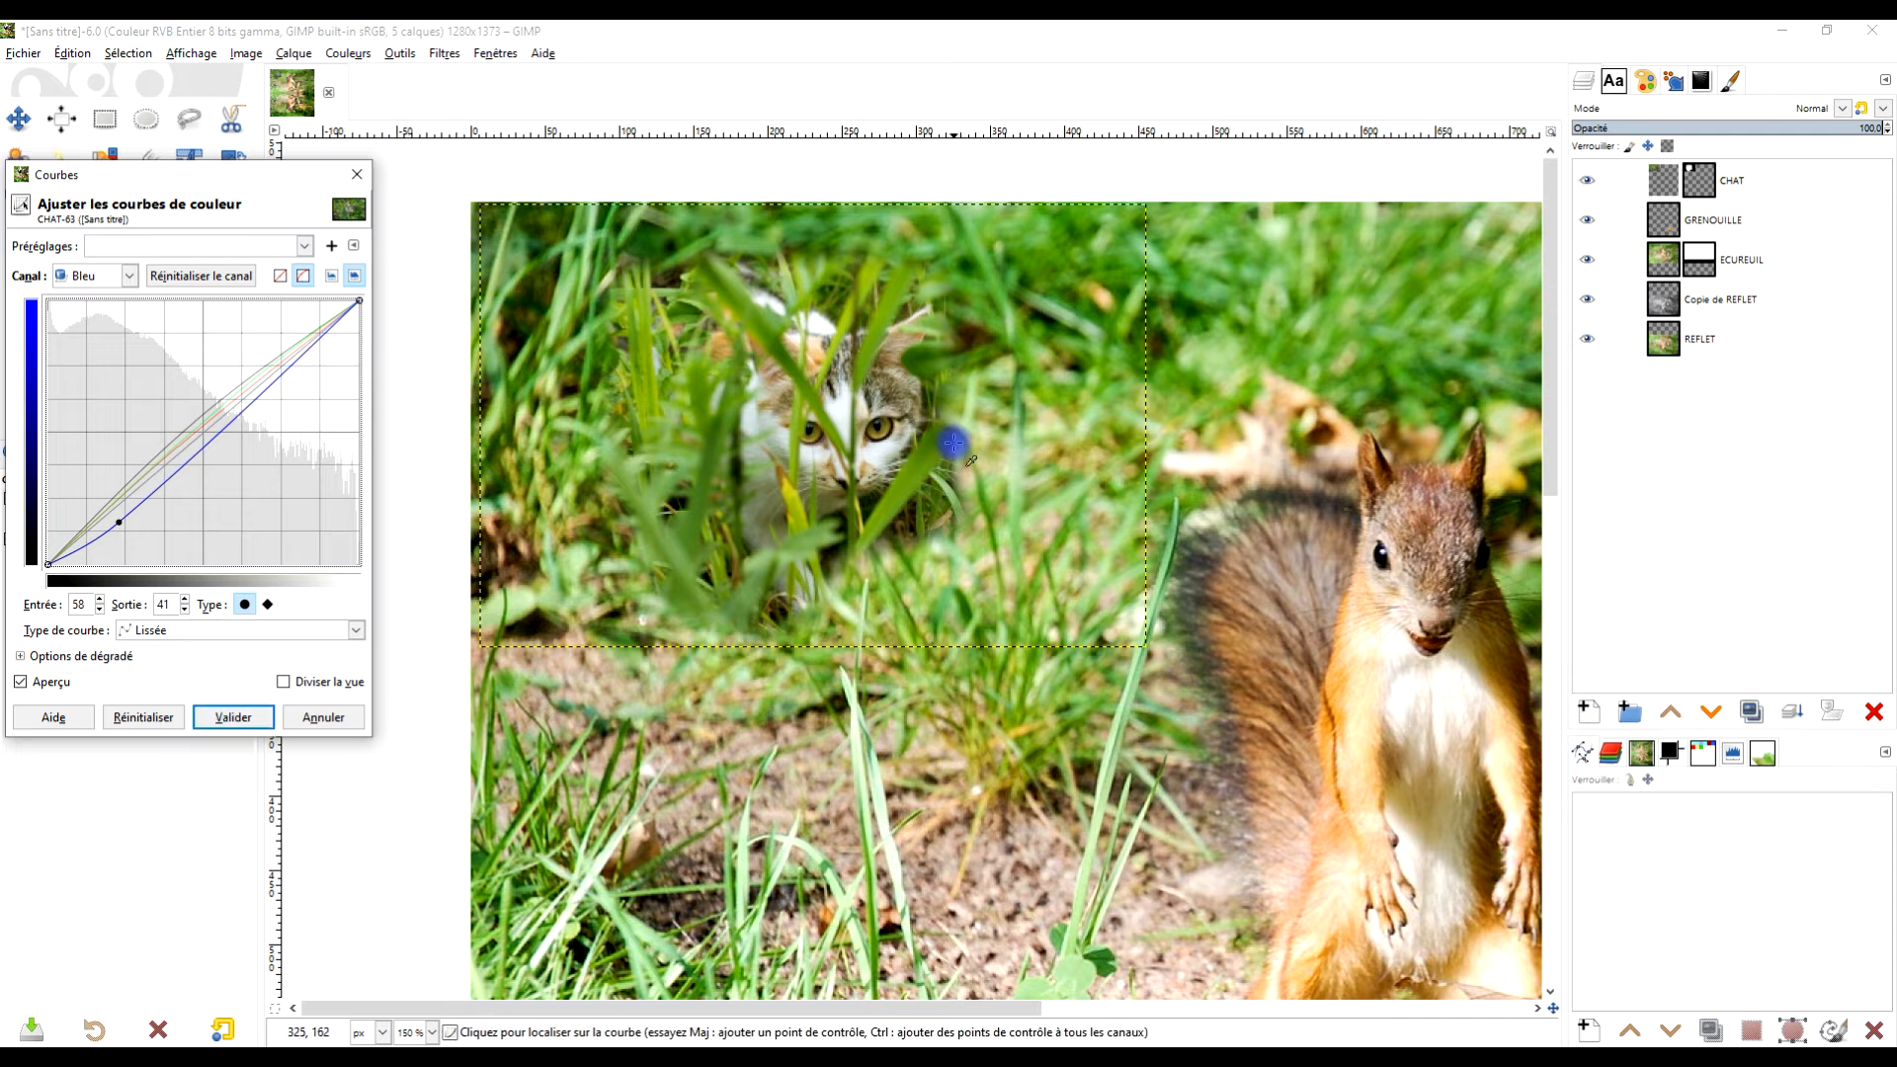
click(233, 717)
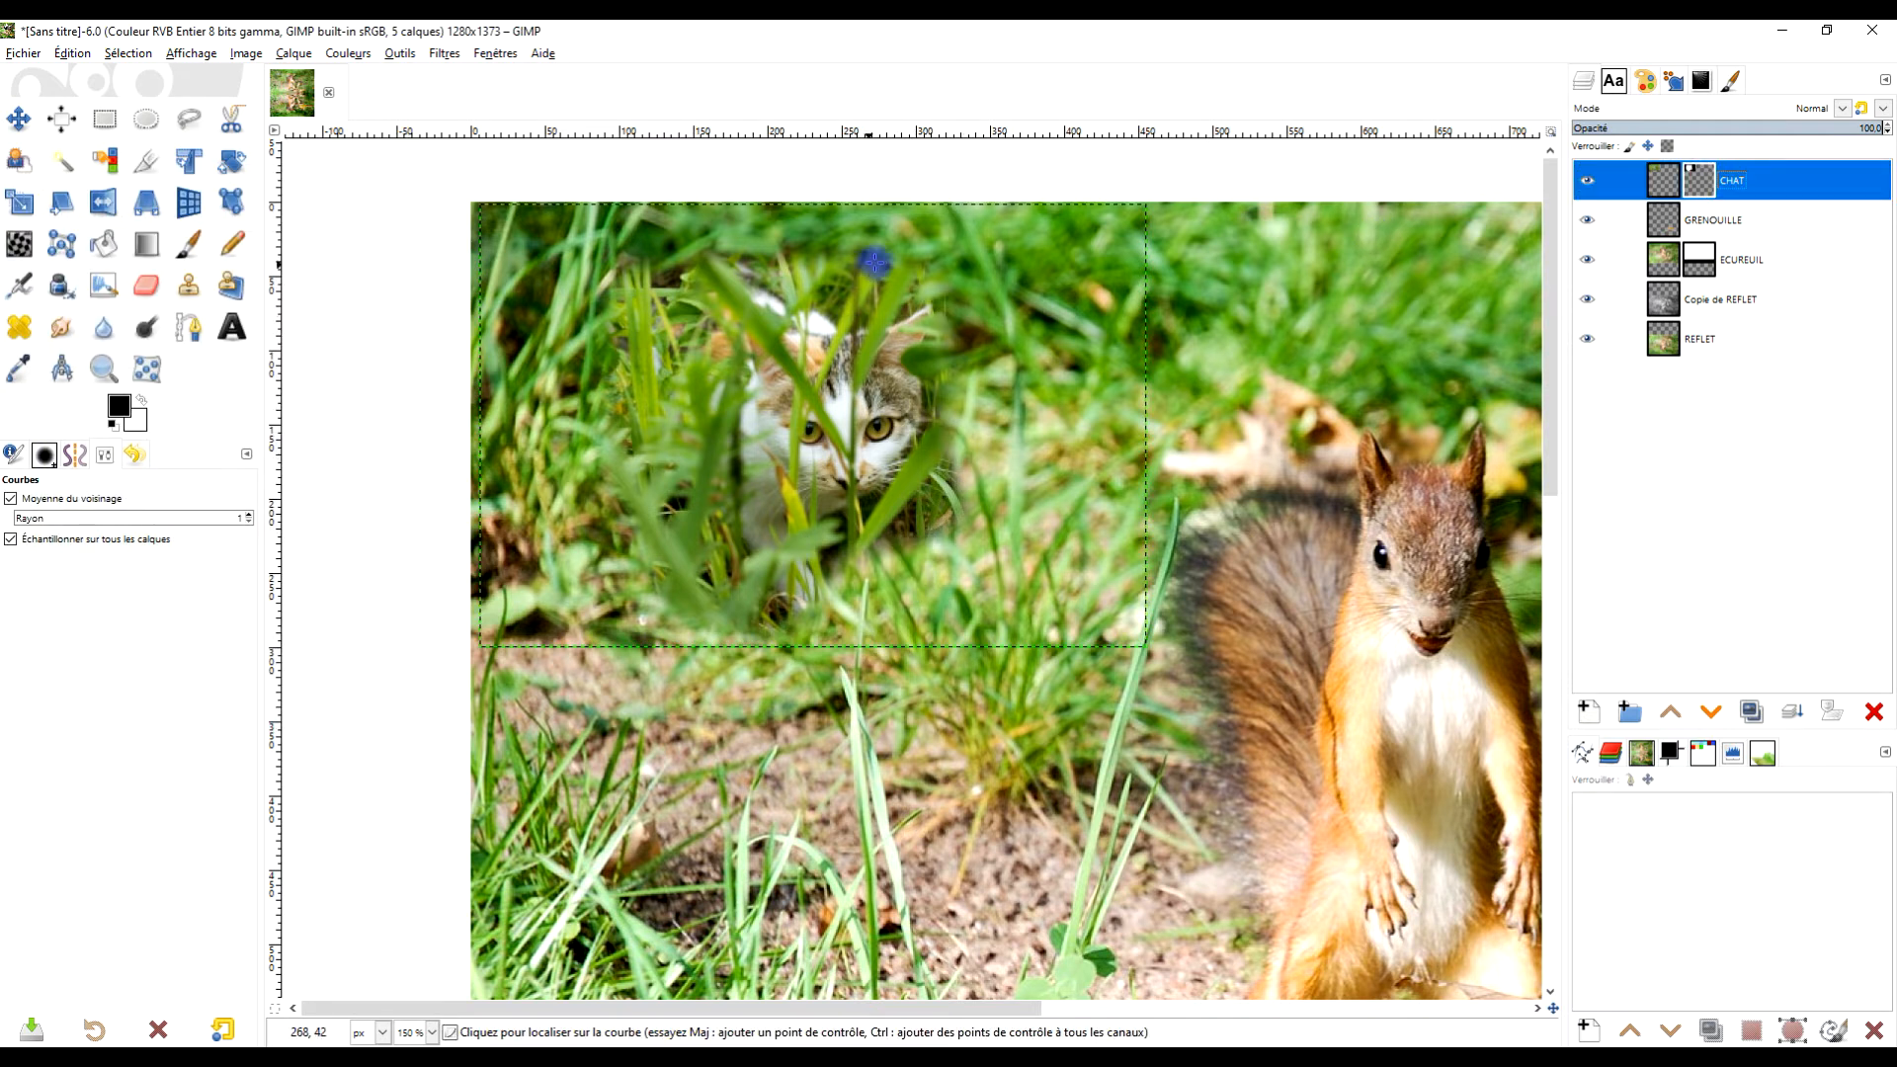
Set up the Paintbrush with white, size 106 and the brush locked to the view (Fixer la brosse à l'affichage).
click(188, 243)
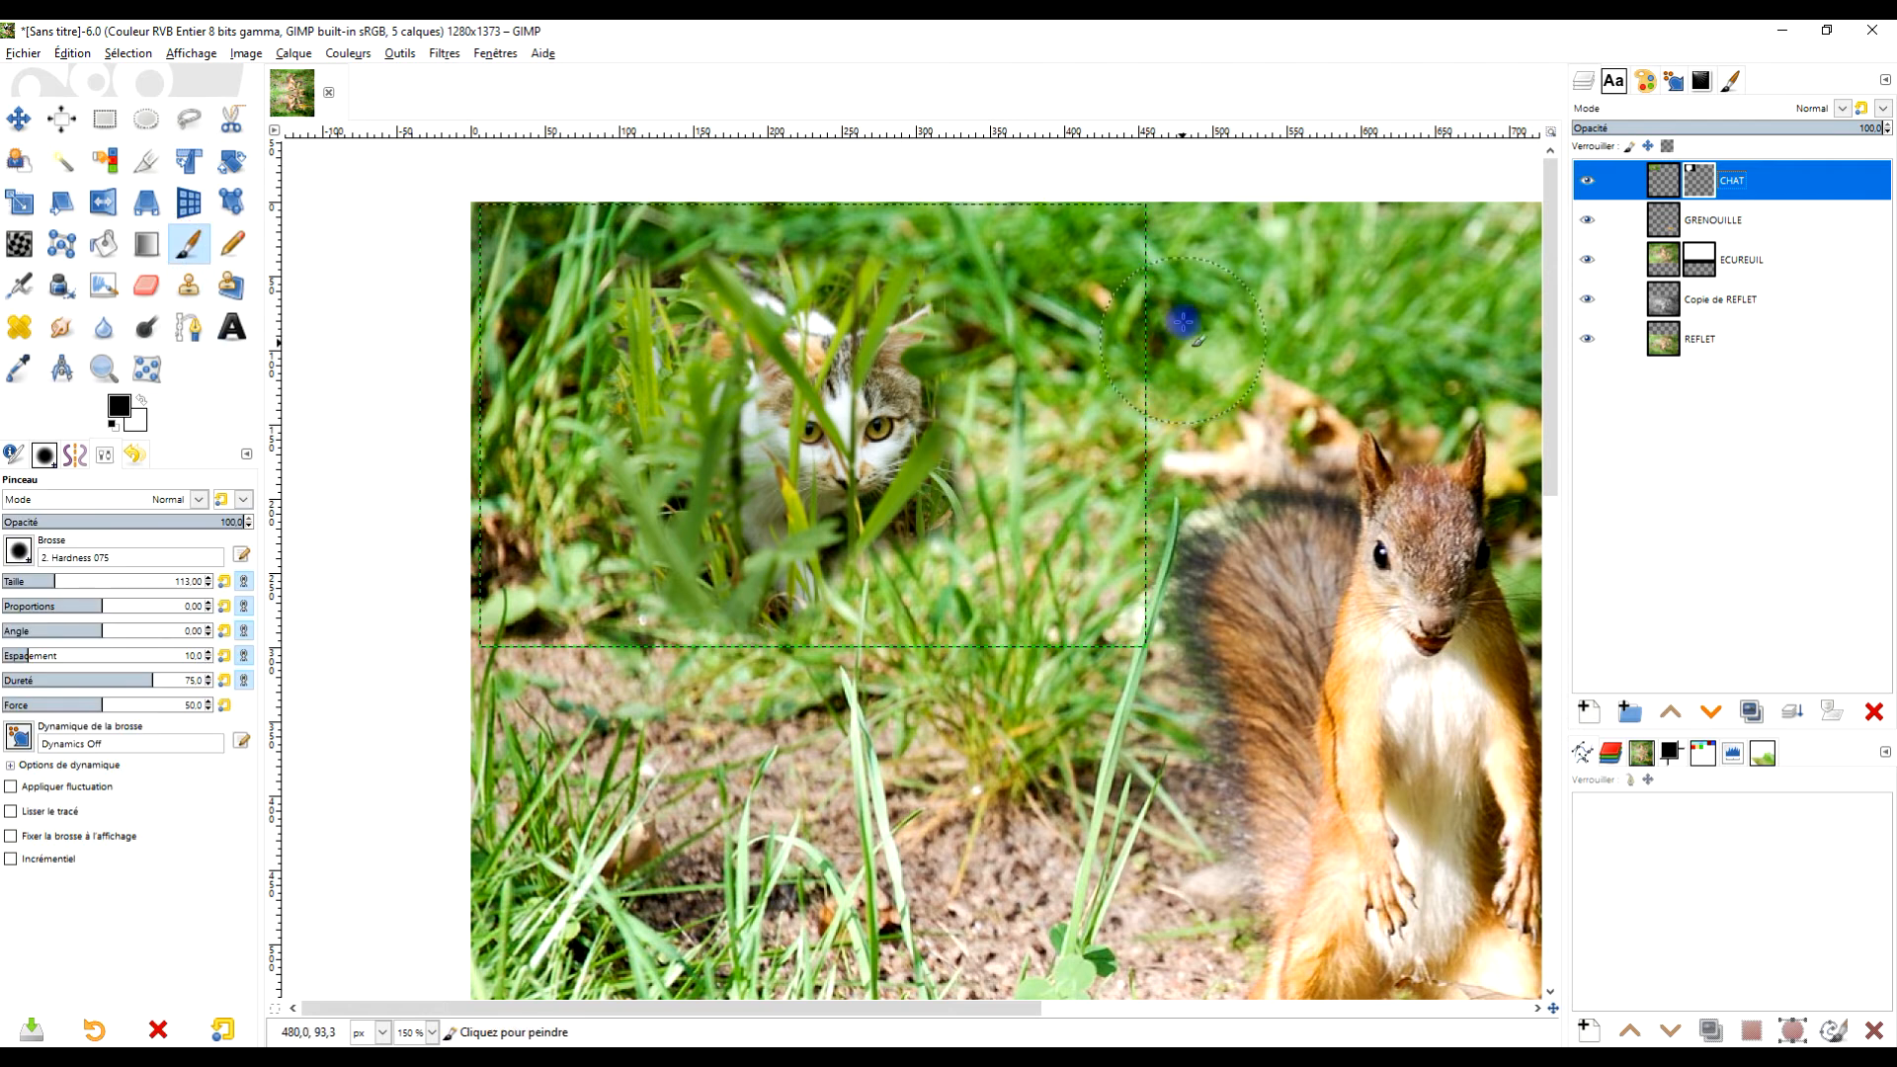
key(3)
drag(760, 357, 988, 601)
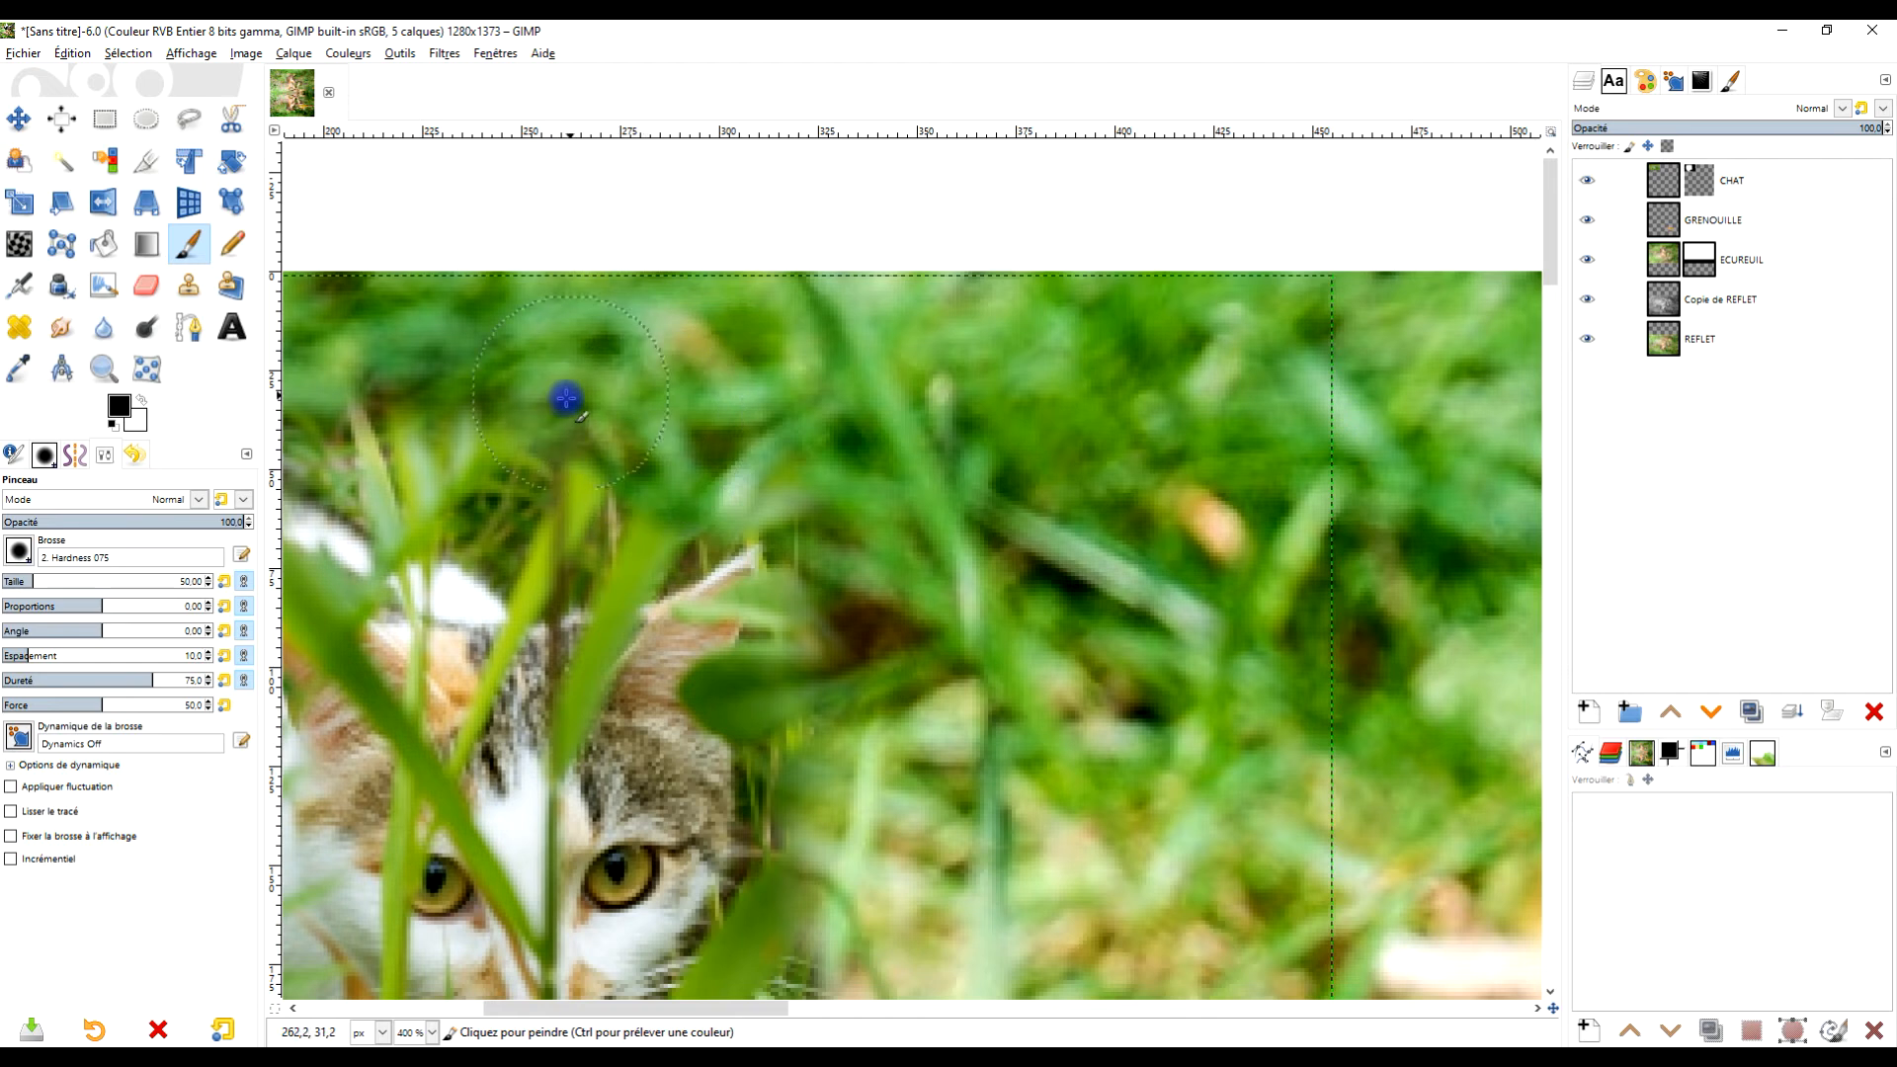
click(142, 402)
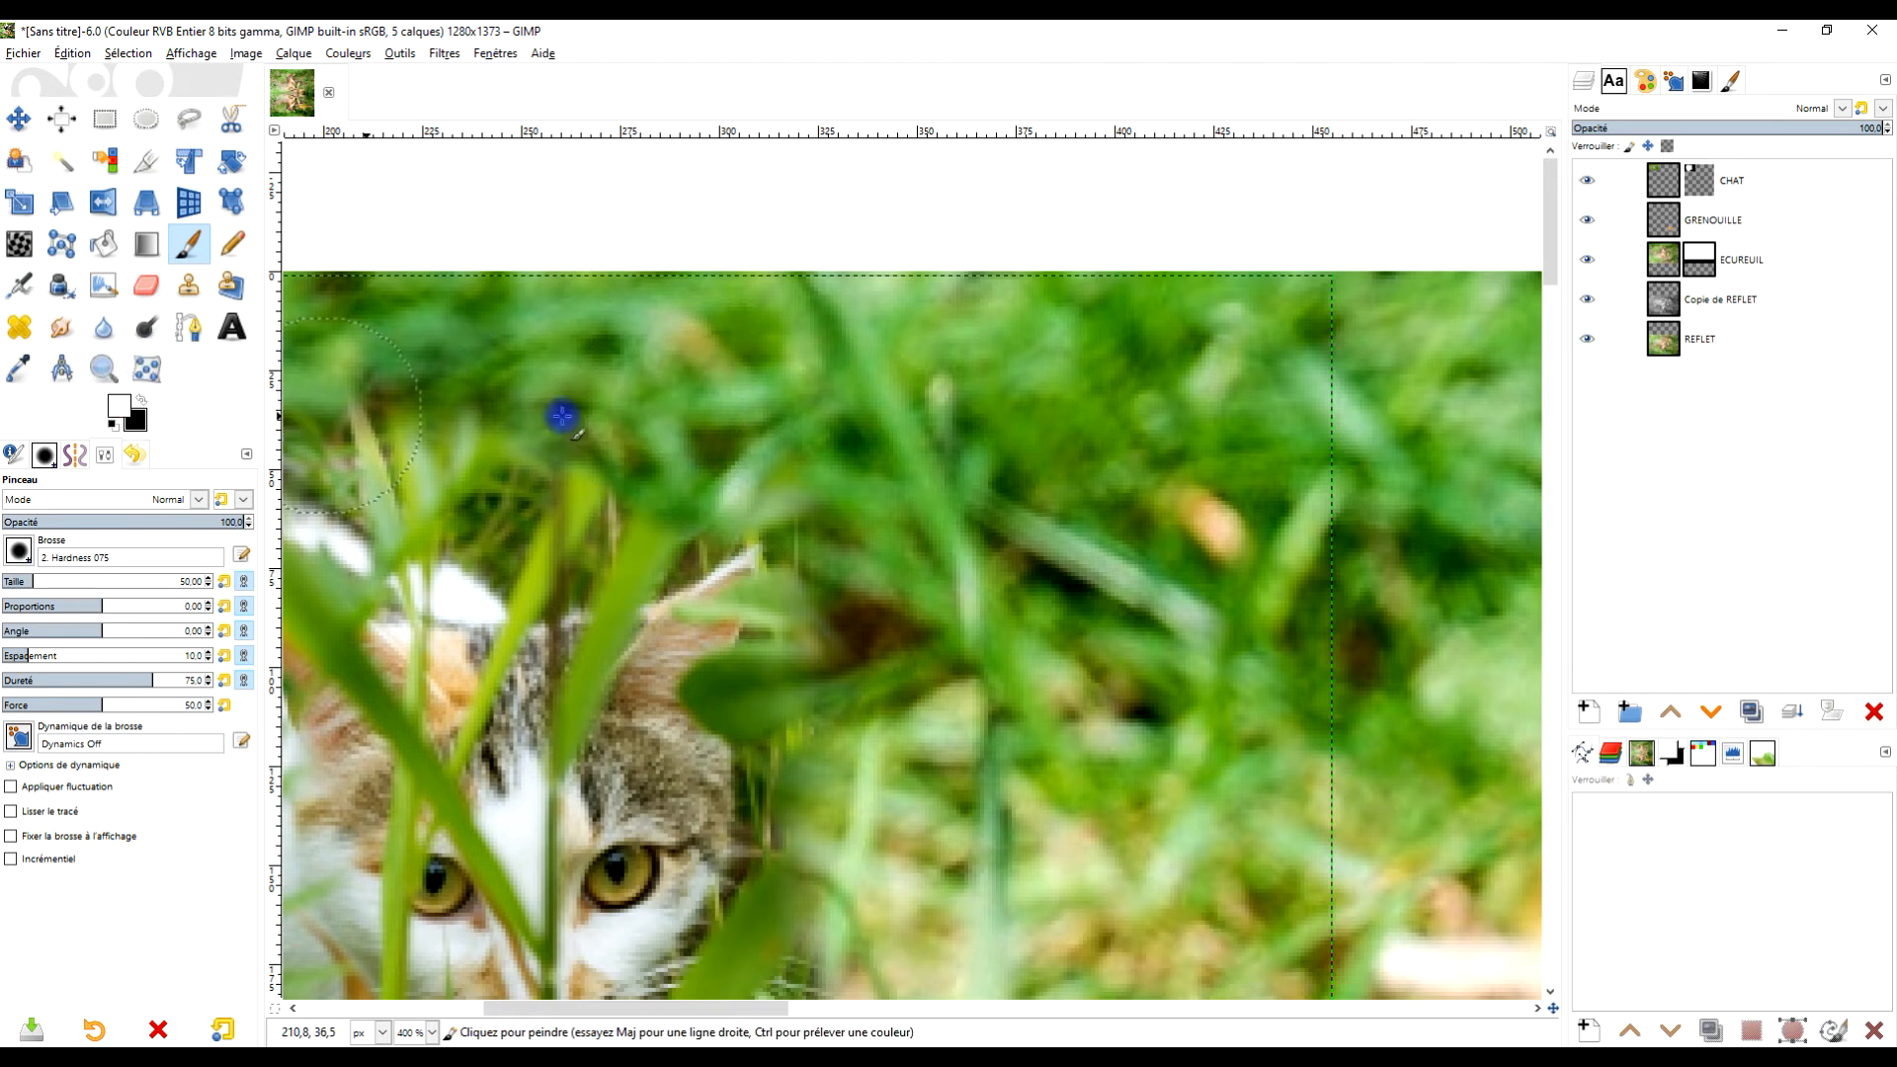
scroll(593, 460, up, 4)
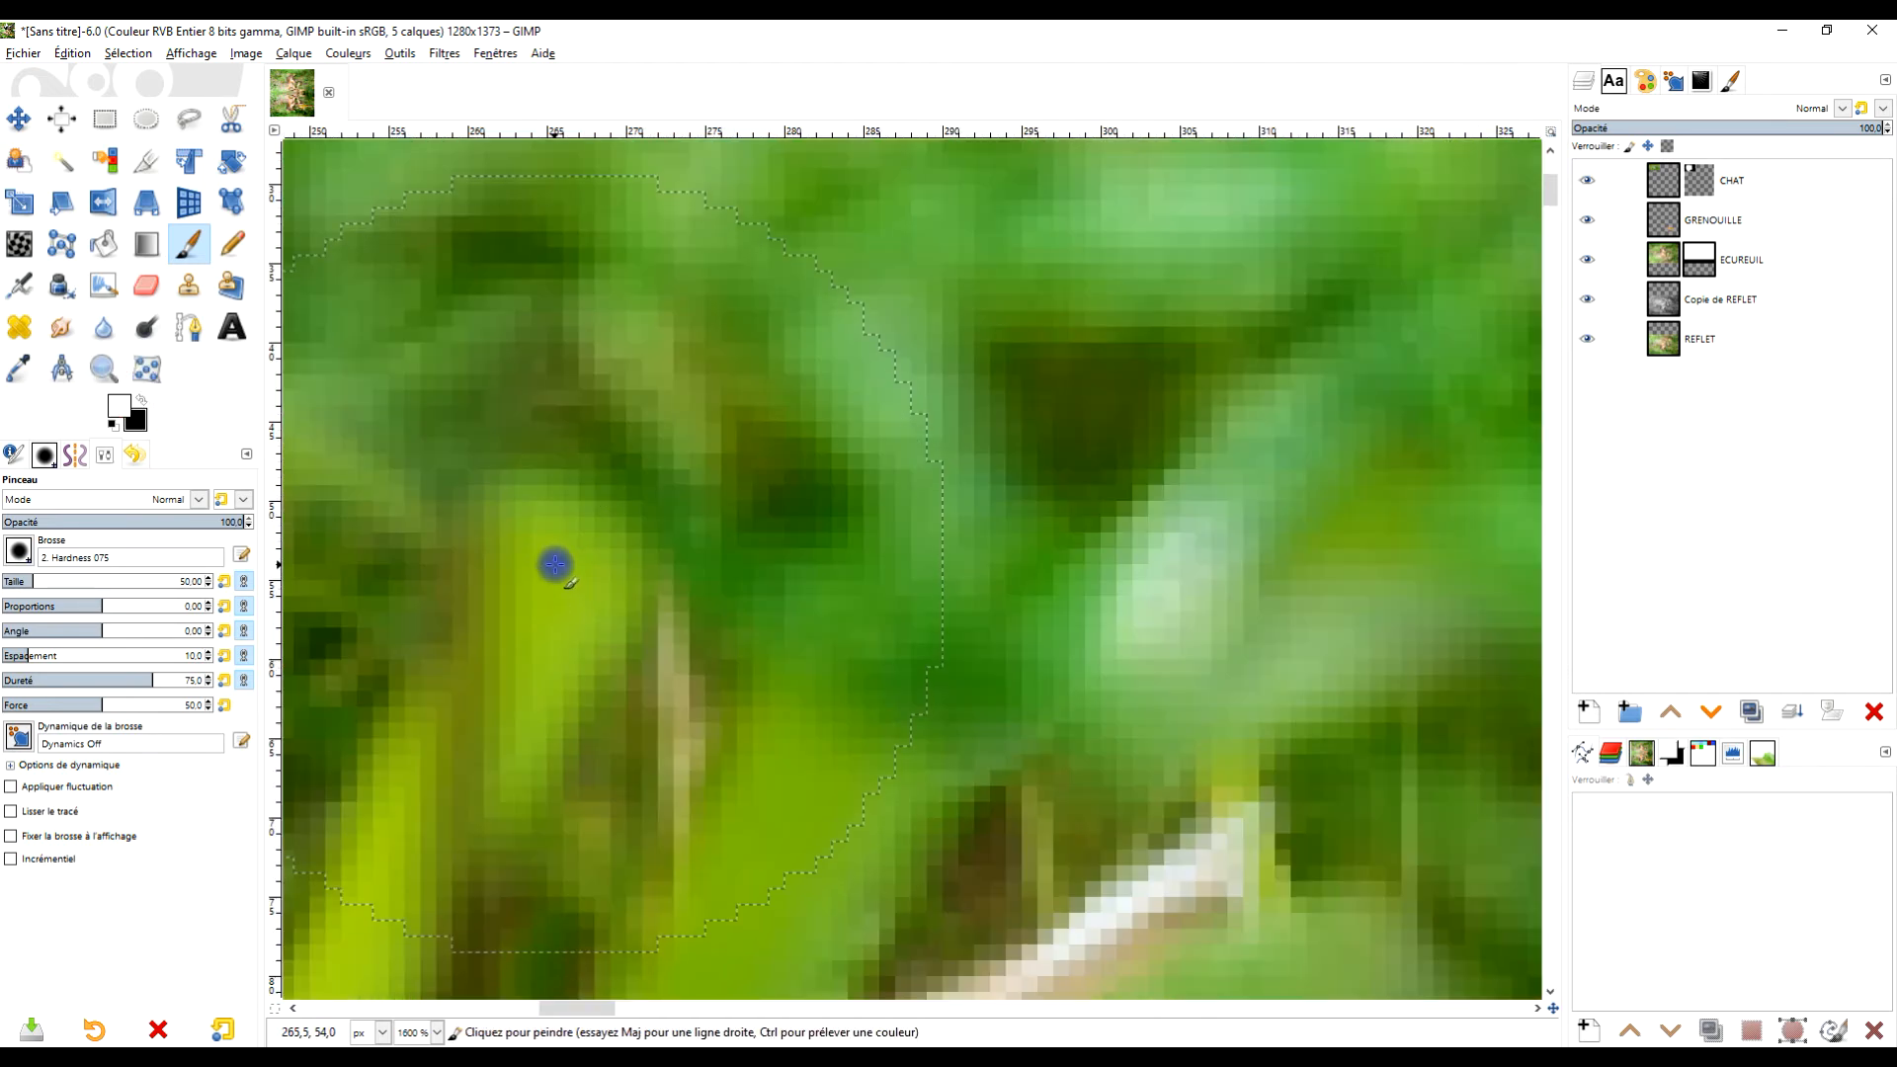
drag(56, 583, 18, 583)
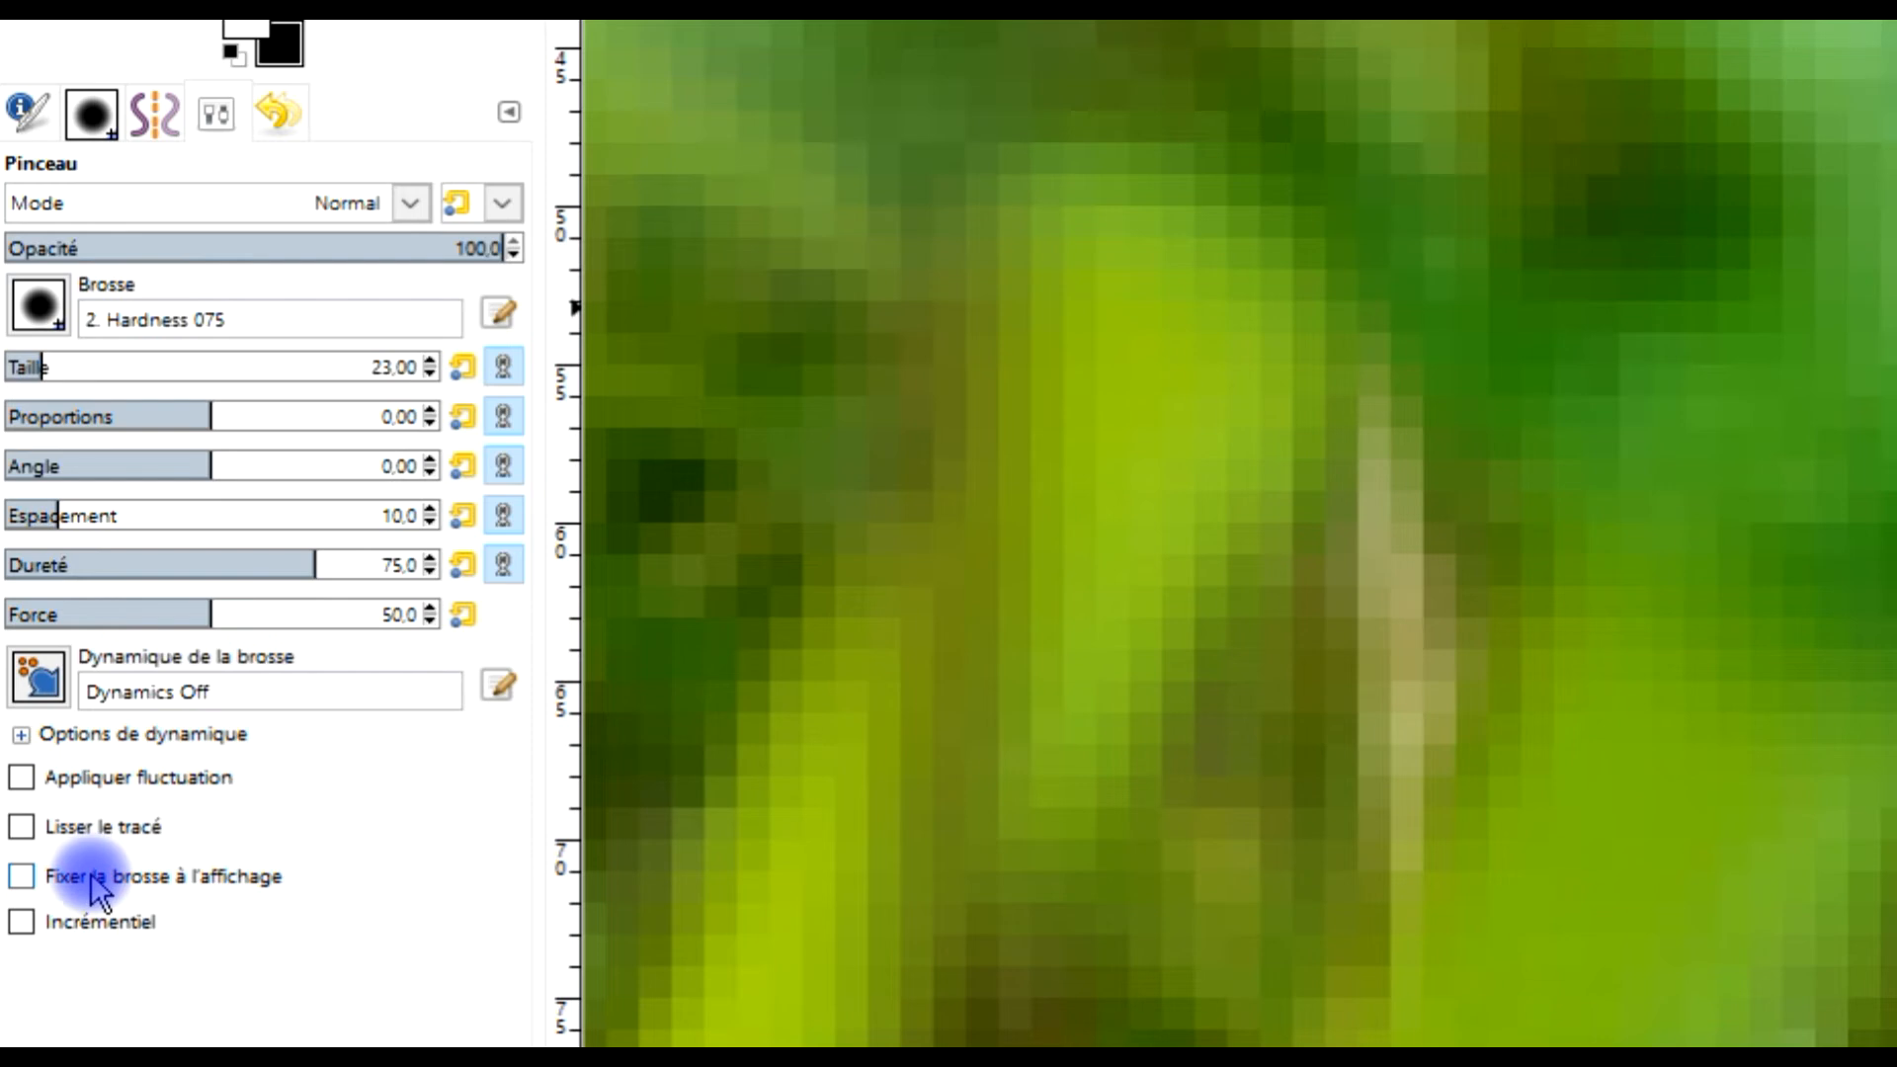
click(99, 879)
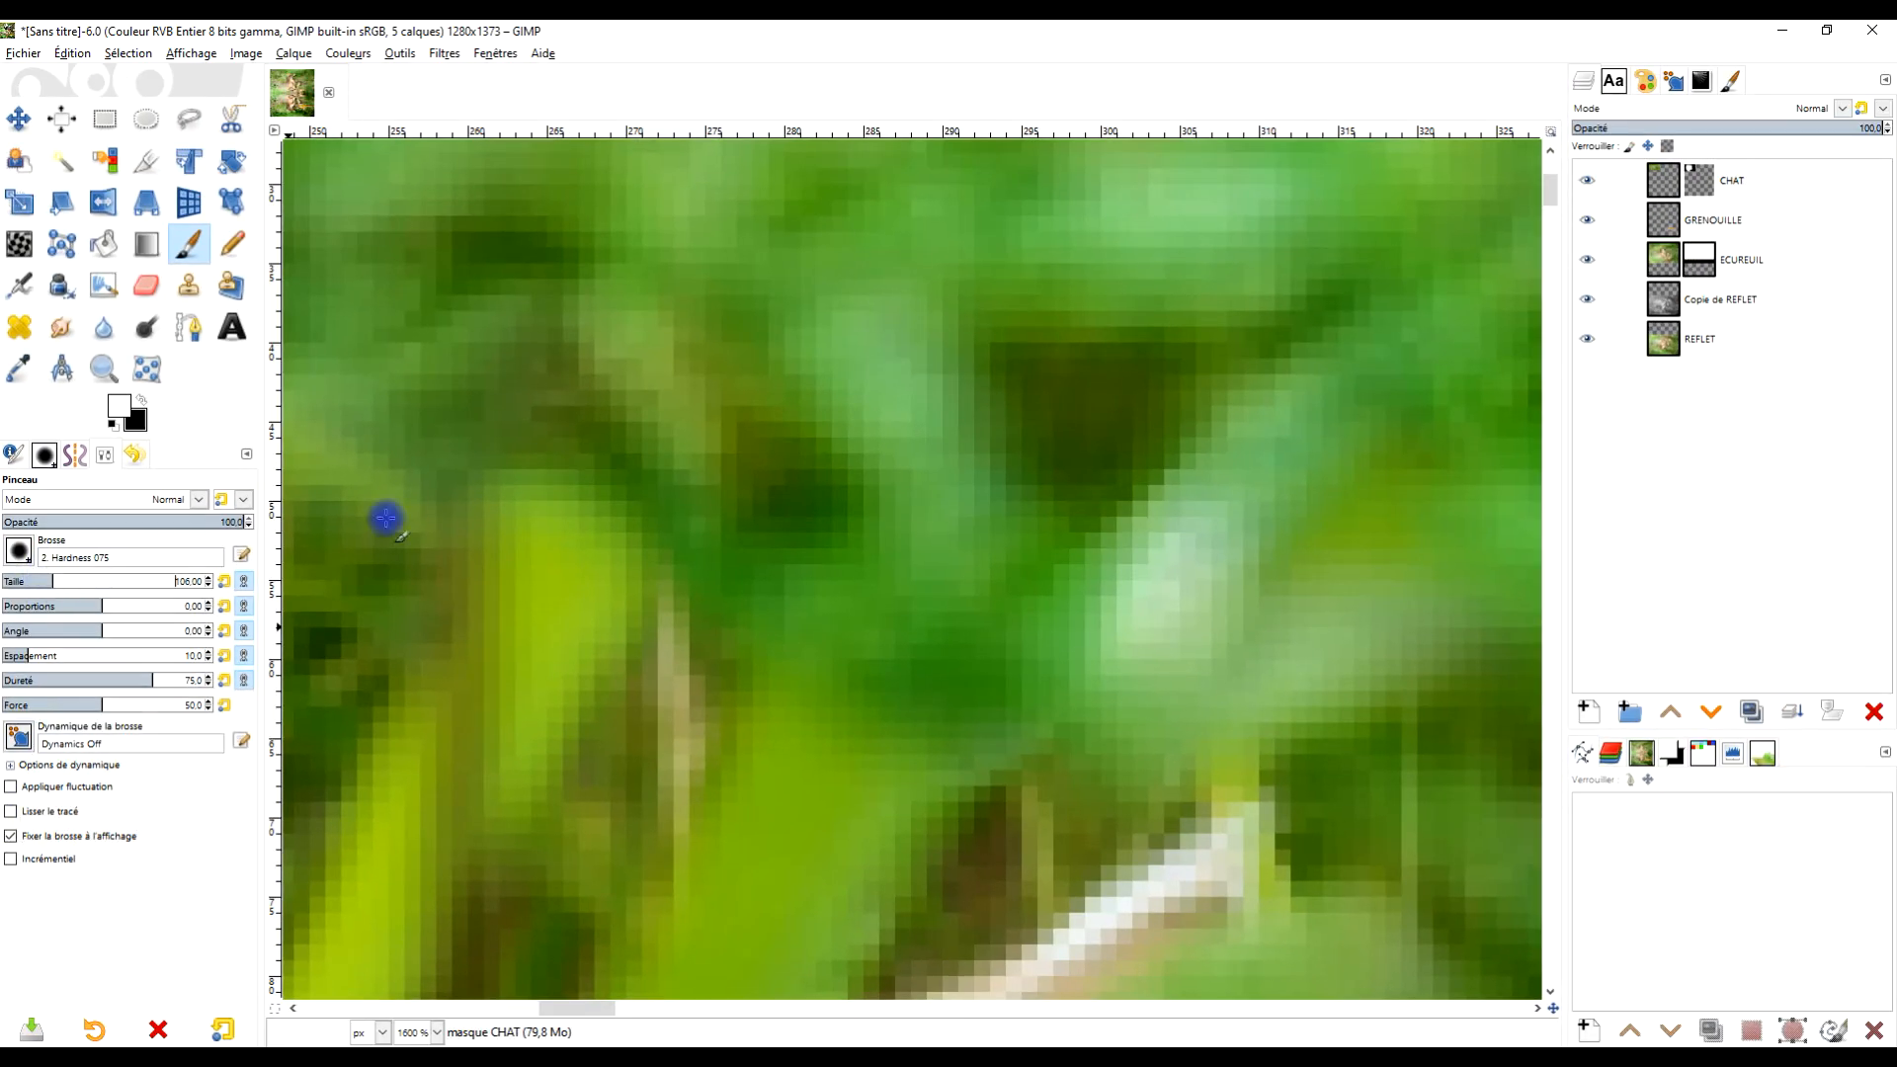
Reveal the tip of the grass blade above the cat's head in white on the CHAT mask and trim its edge in black.
scroll(589, 528, down, 1)
mouse_move(563, 537)
mouse_down()
mouse_move(630, 381)
mouse_move(580, 543)
mouse_move(650, 383)
mouse_move(617, 398)
mouse_move(538, 543)
mouse_move(640, 296)
mouse_move(642, 384)
mouse_move(688, 278)
mouse_up()
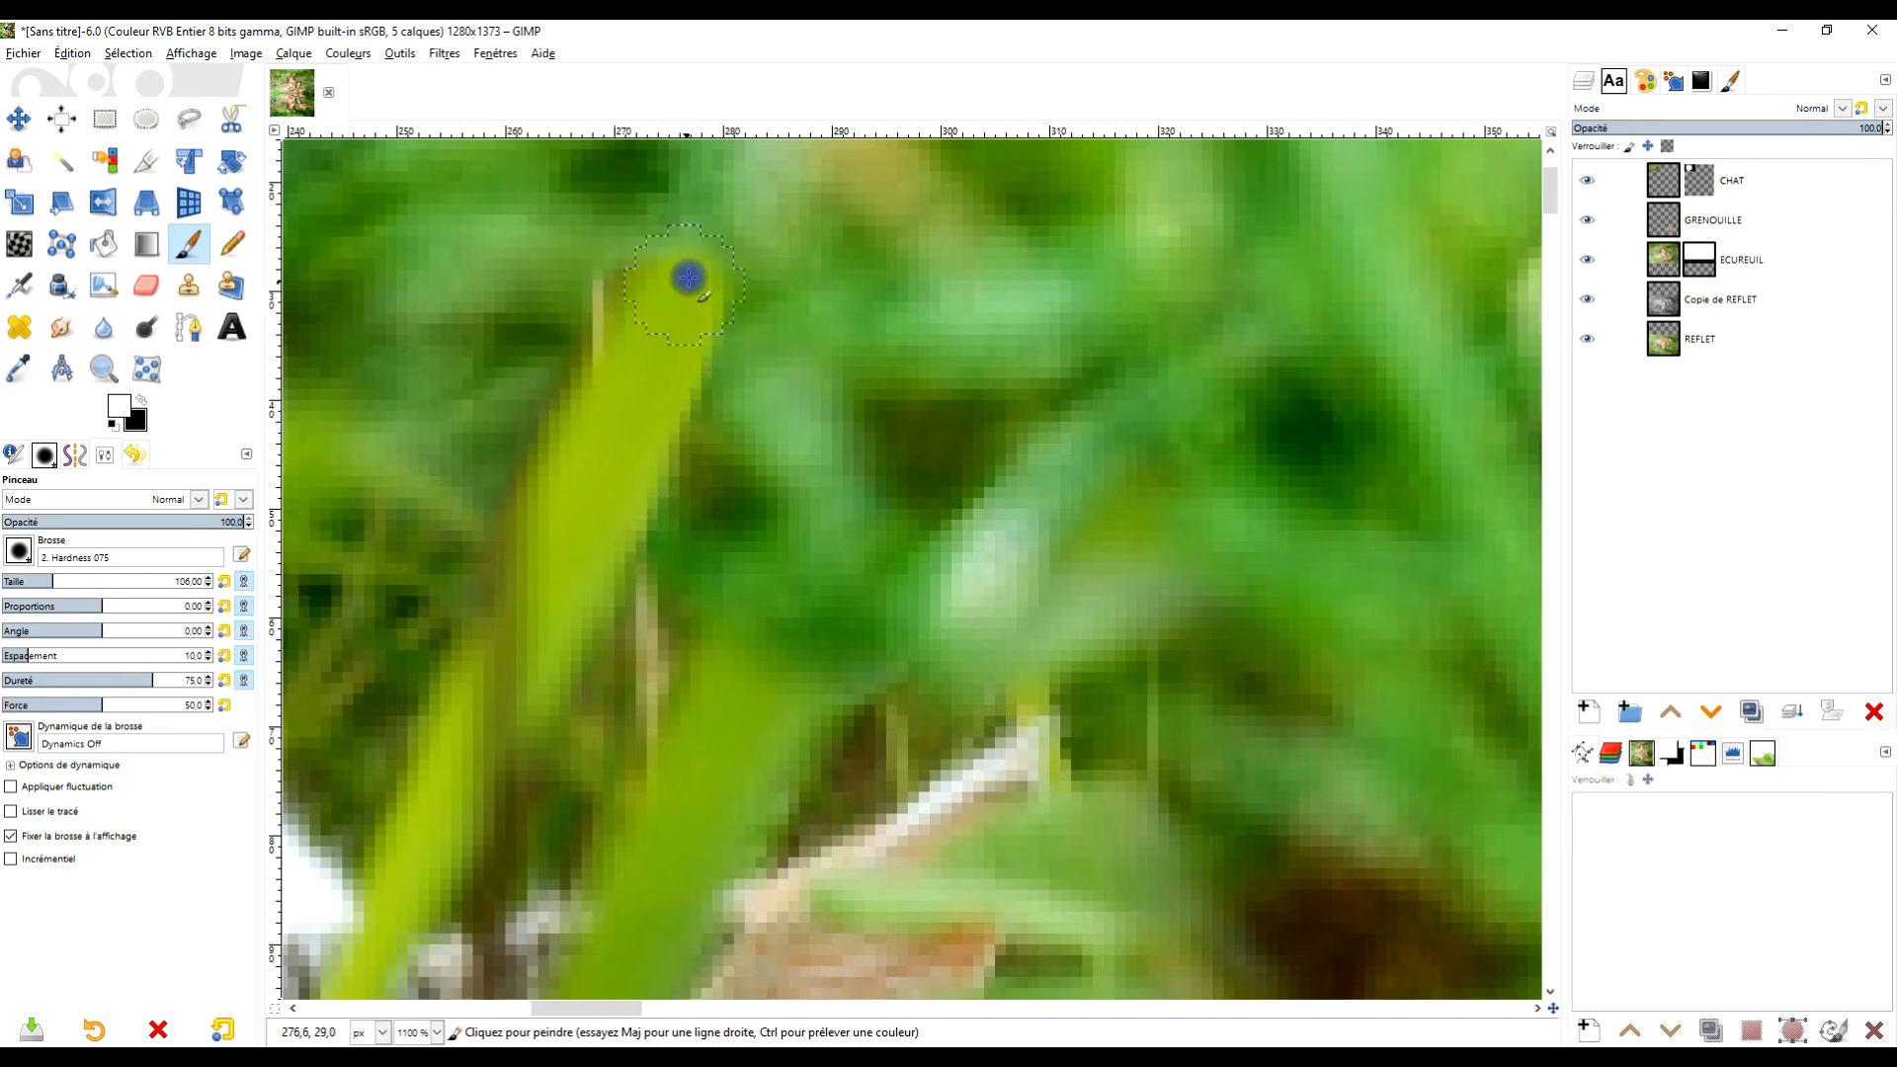
key(x)
mouse_move(591, 239)
mouse_down()
mouse_move(460, 556)
mouse_move(574, 308)
mouse_move(544, 370)
mouse_up()
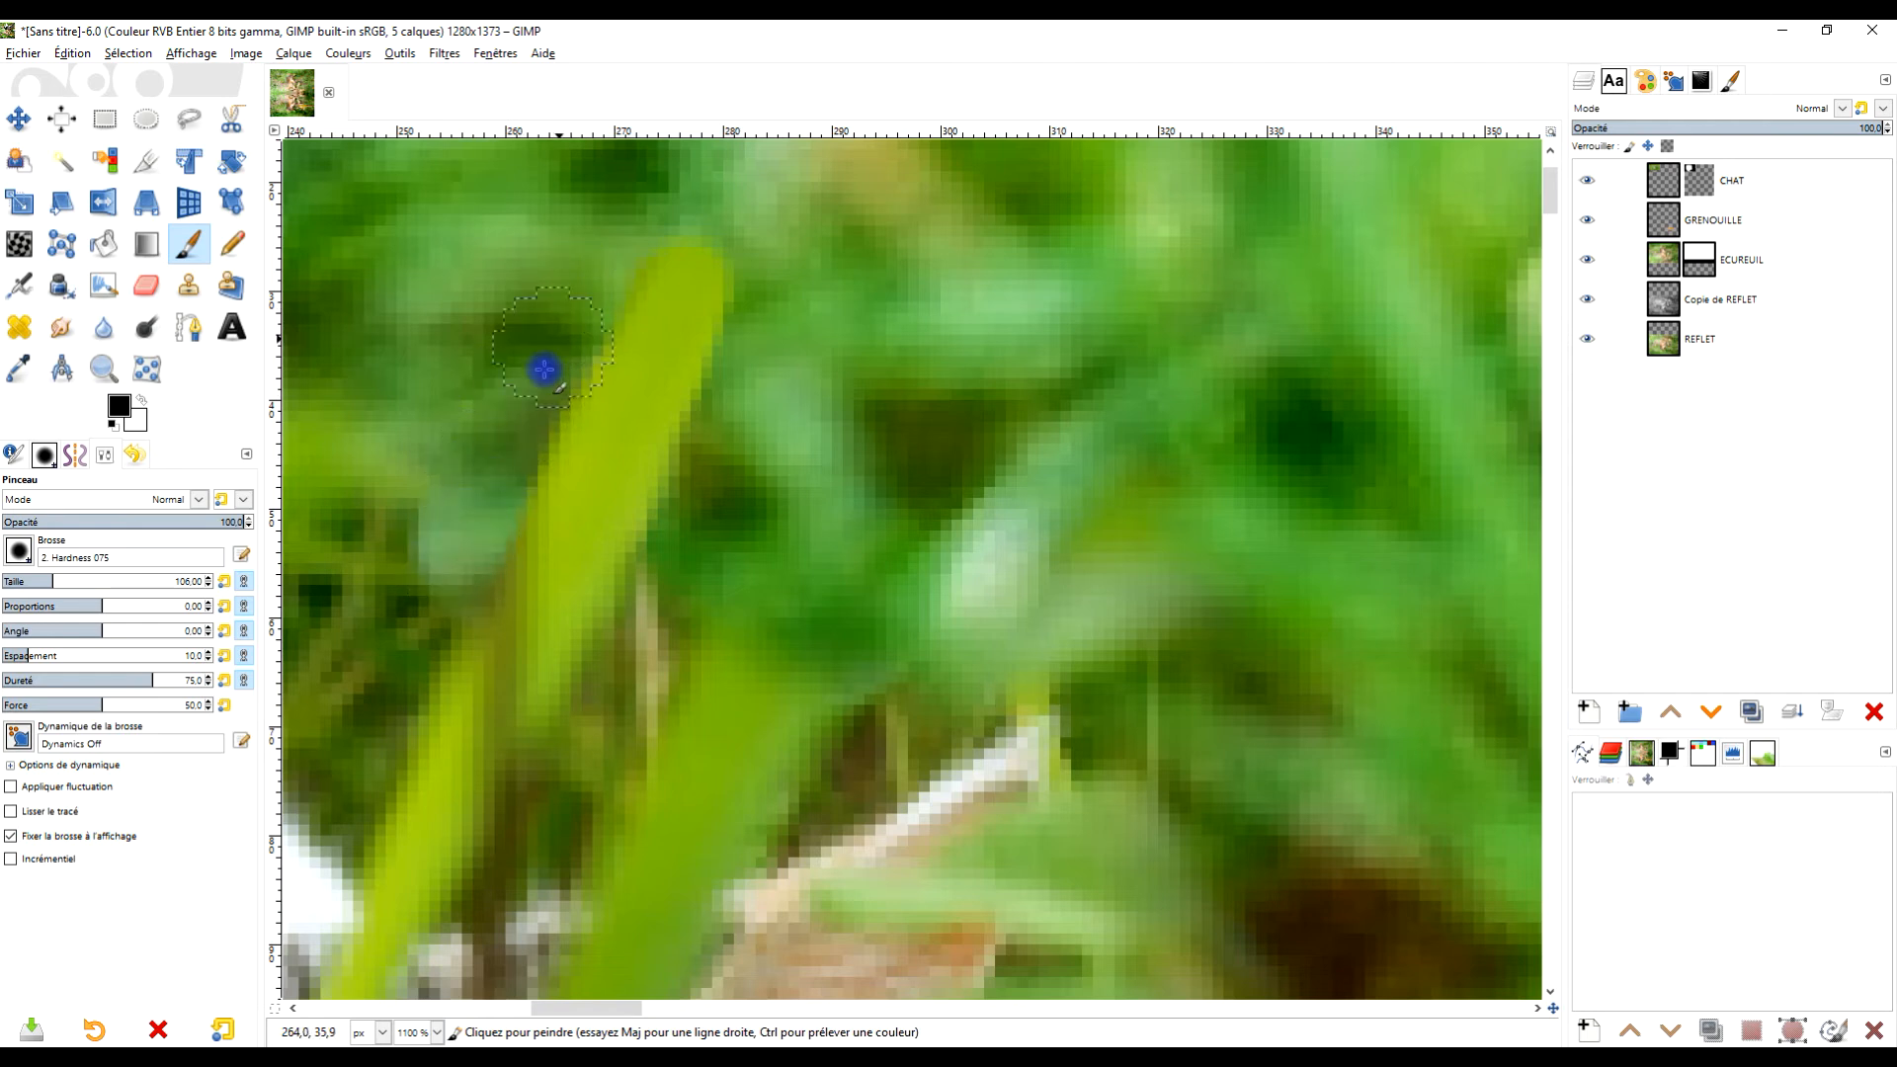
Paint black on the CHAT mask to hide the stray grass above the cat's back and around the revealed blade.
scroll(504, 446, down, 4)
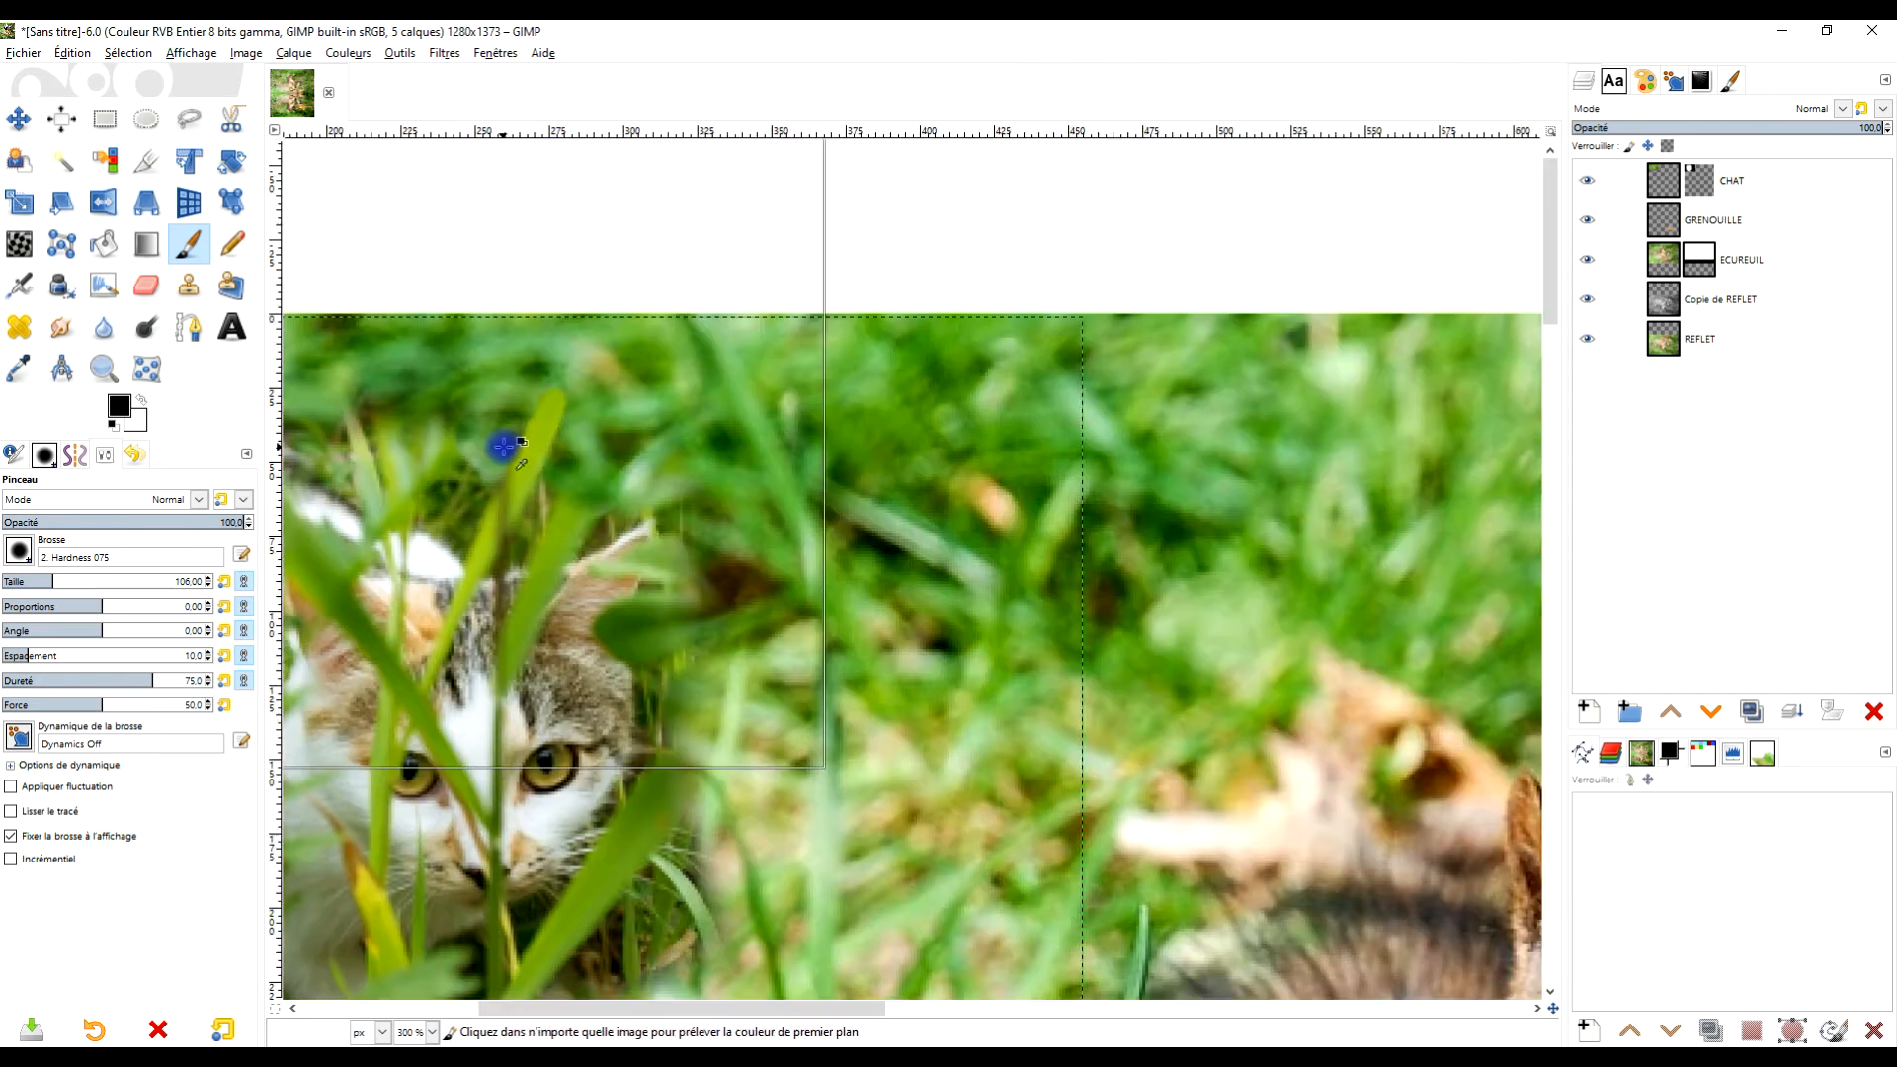
scroll(503, 447, up, 2)
scroll(504, 447, left, 1)
mouse_move(530, 534)
mouse_down()
mouse_move(476, 554)
mouse_move(442, 503)
mouse_move(500, 541)
mouse_move(544, 512)
mouse_up()
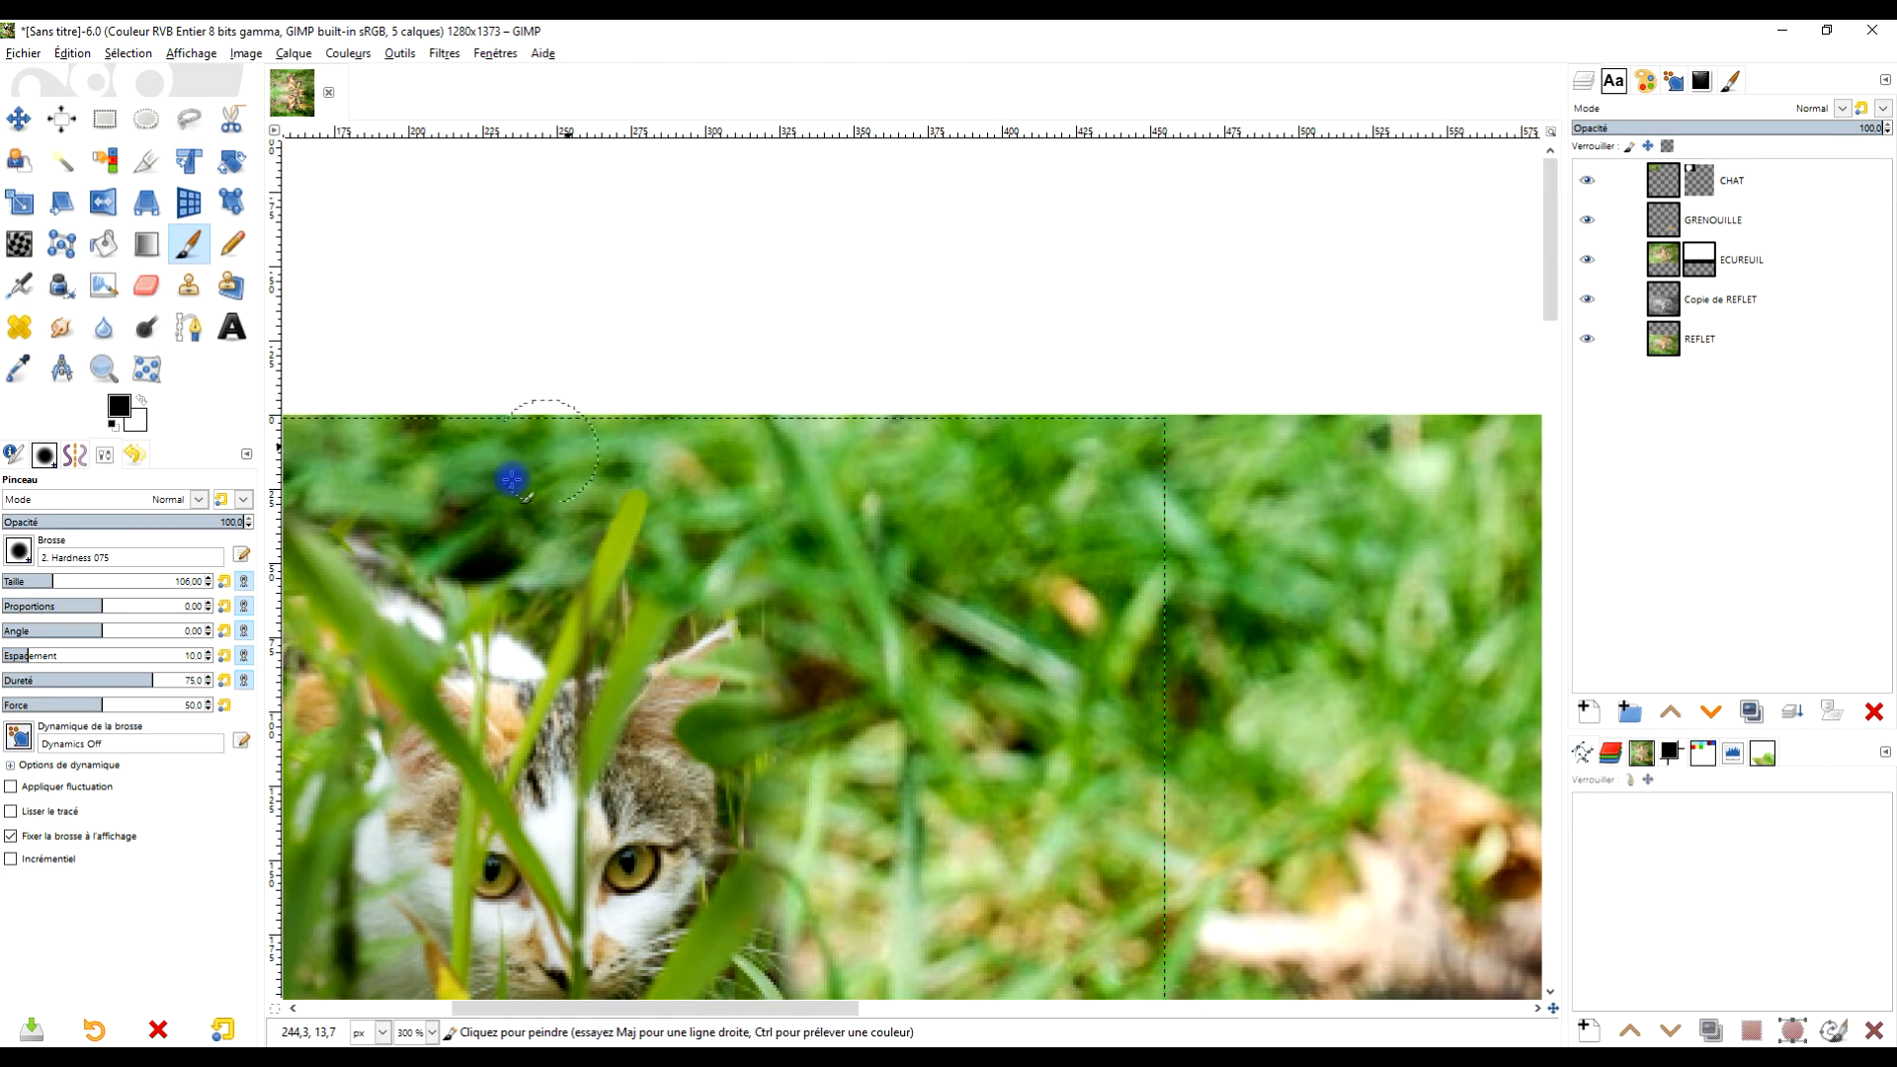
scroll(511, 480, down, 1)
scroll(494, 626, left, 1)
drag(580, 532, 568, 512)
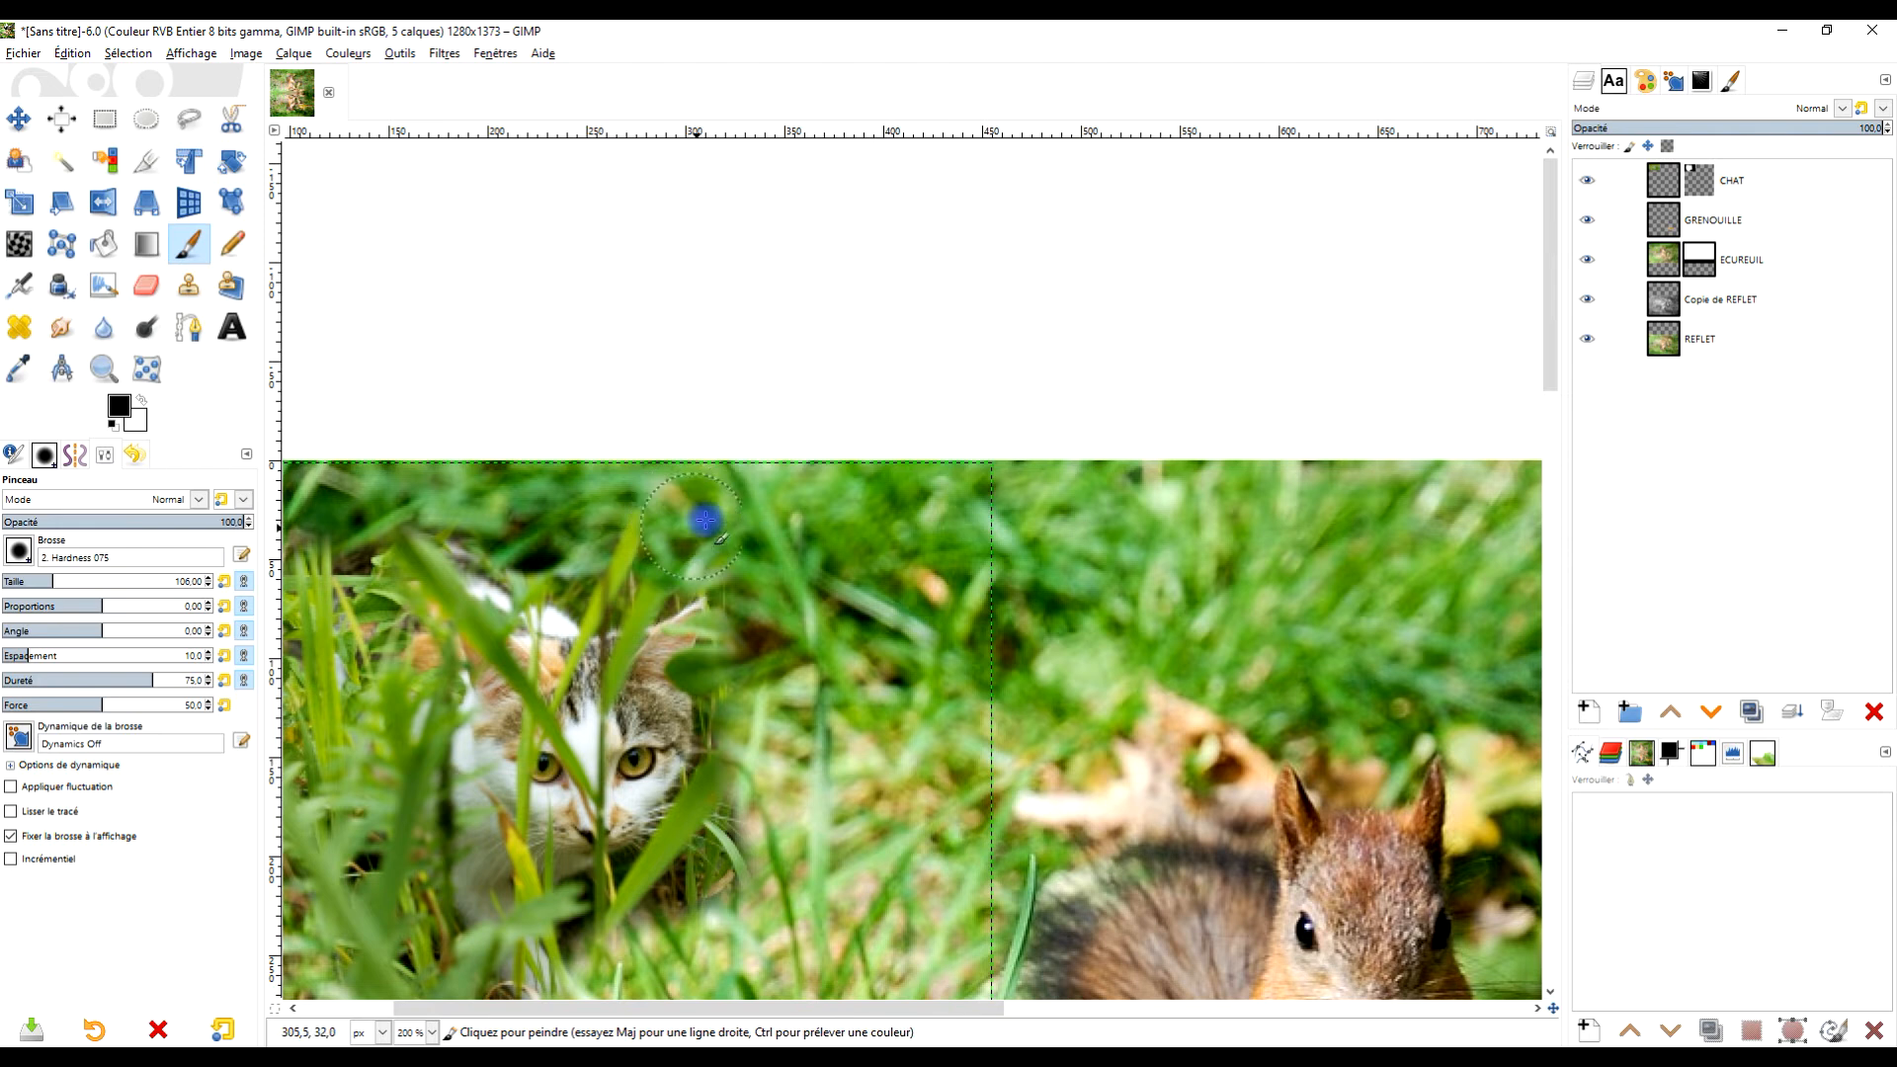
scroll(712, 553, up, 1)
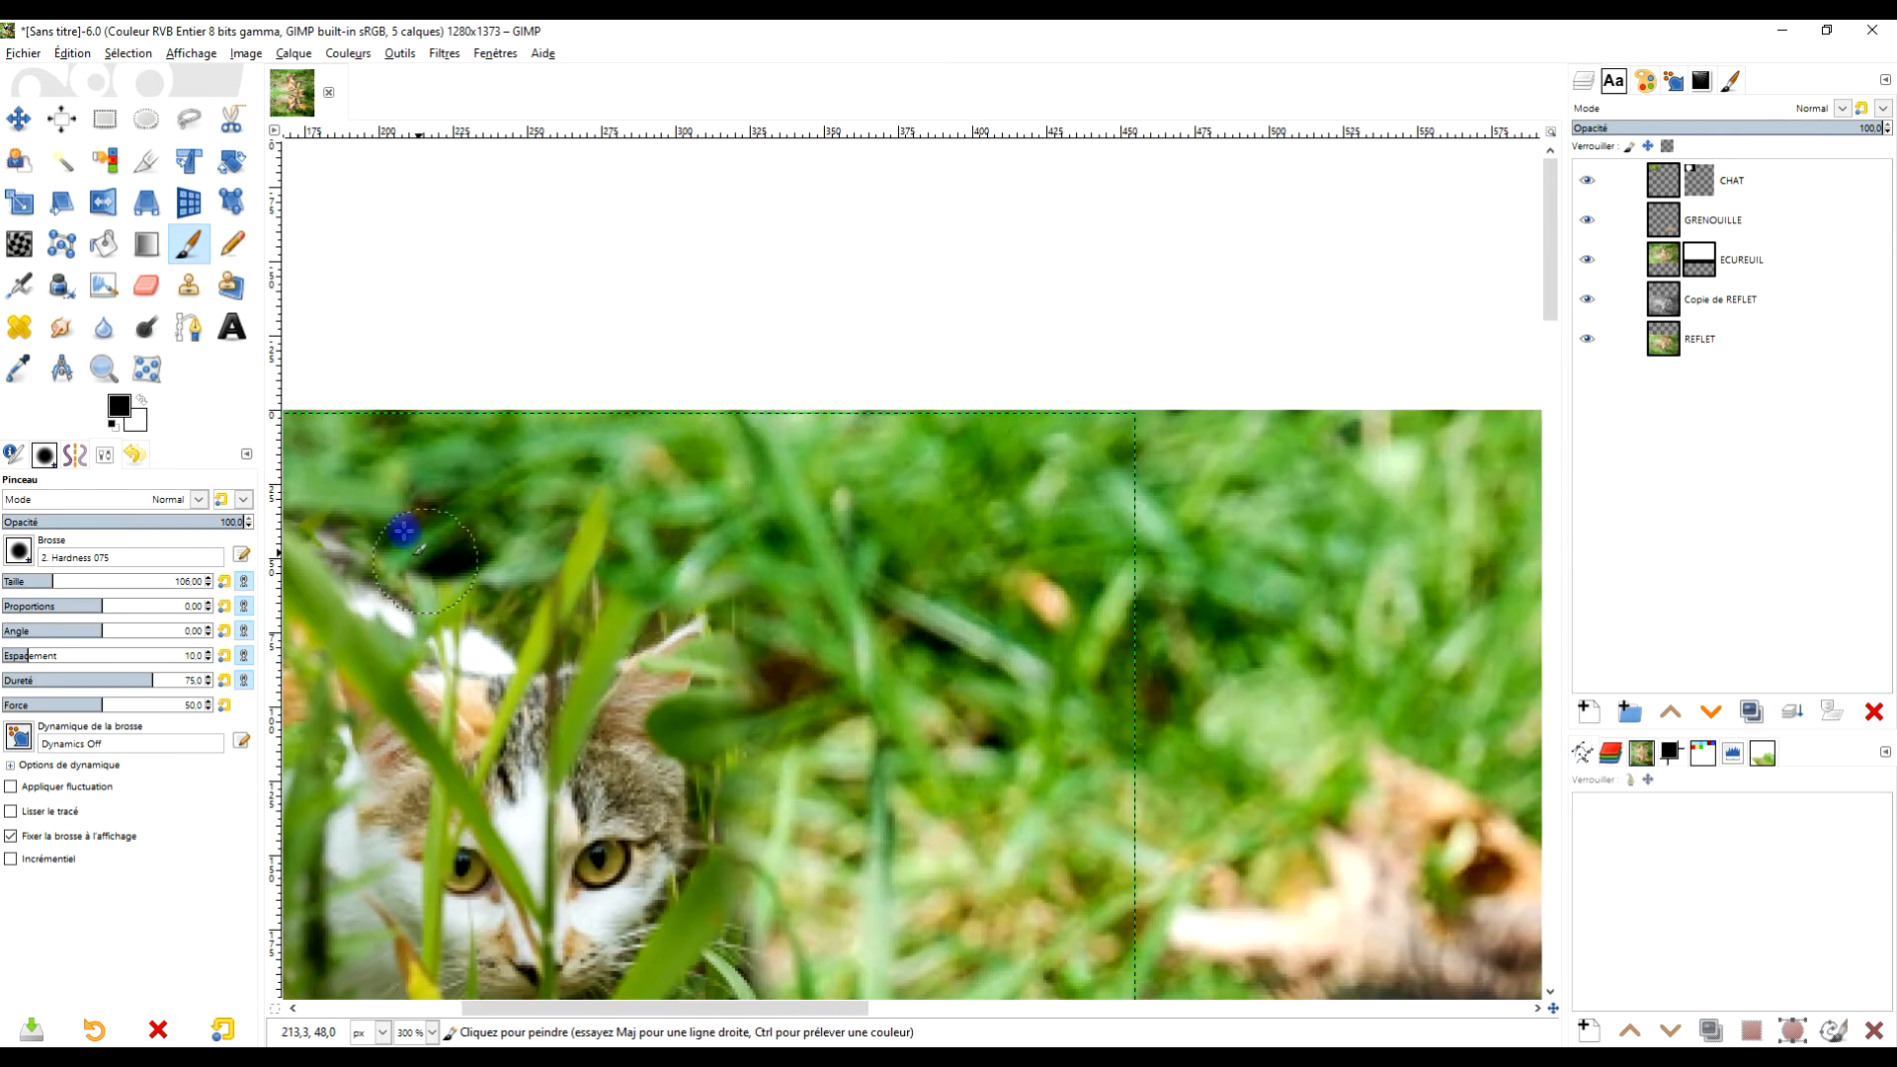
Reveal the second grass blade above the cat's ear in white on the CHAT mask and clean up around it in black.
click(141, 399)
drag(627, 592, 723, 476)
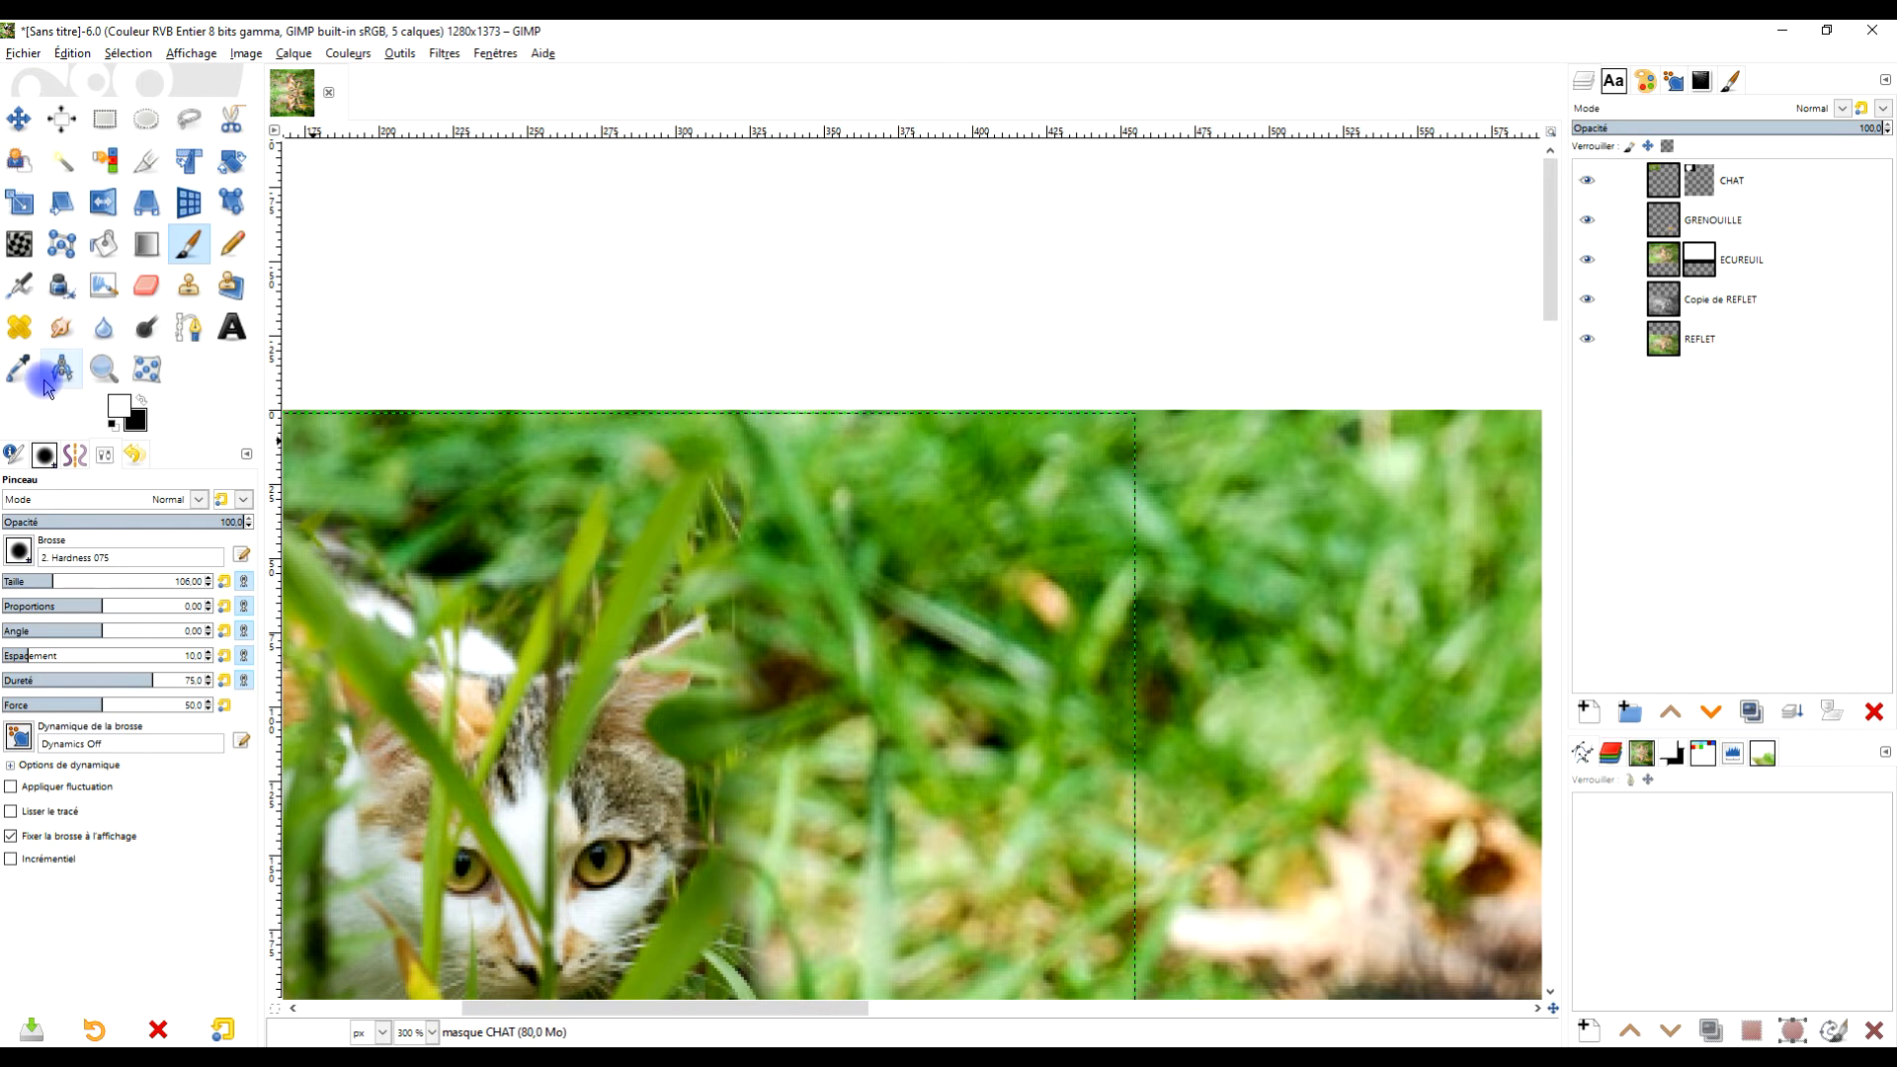
click(144, 403)
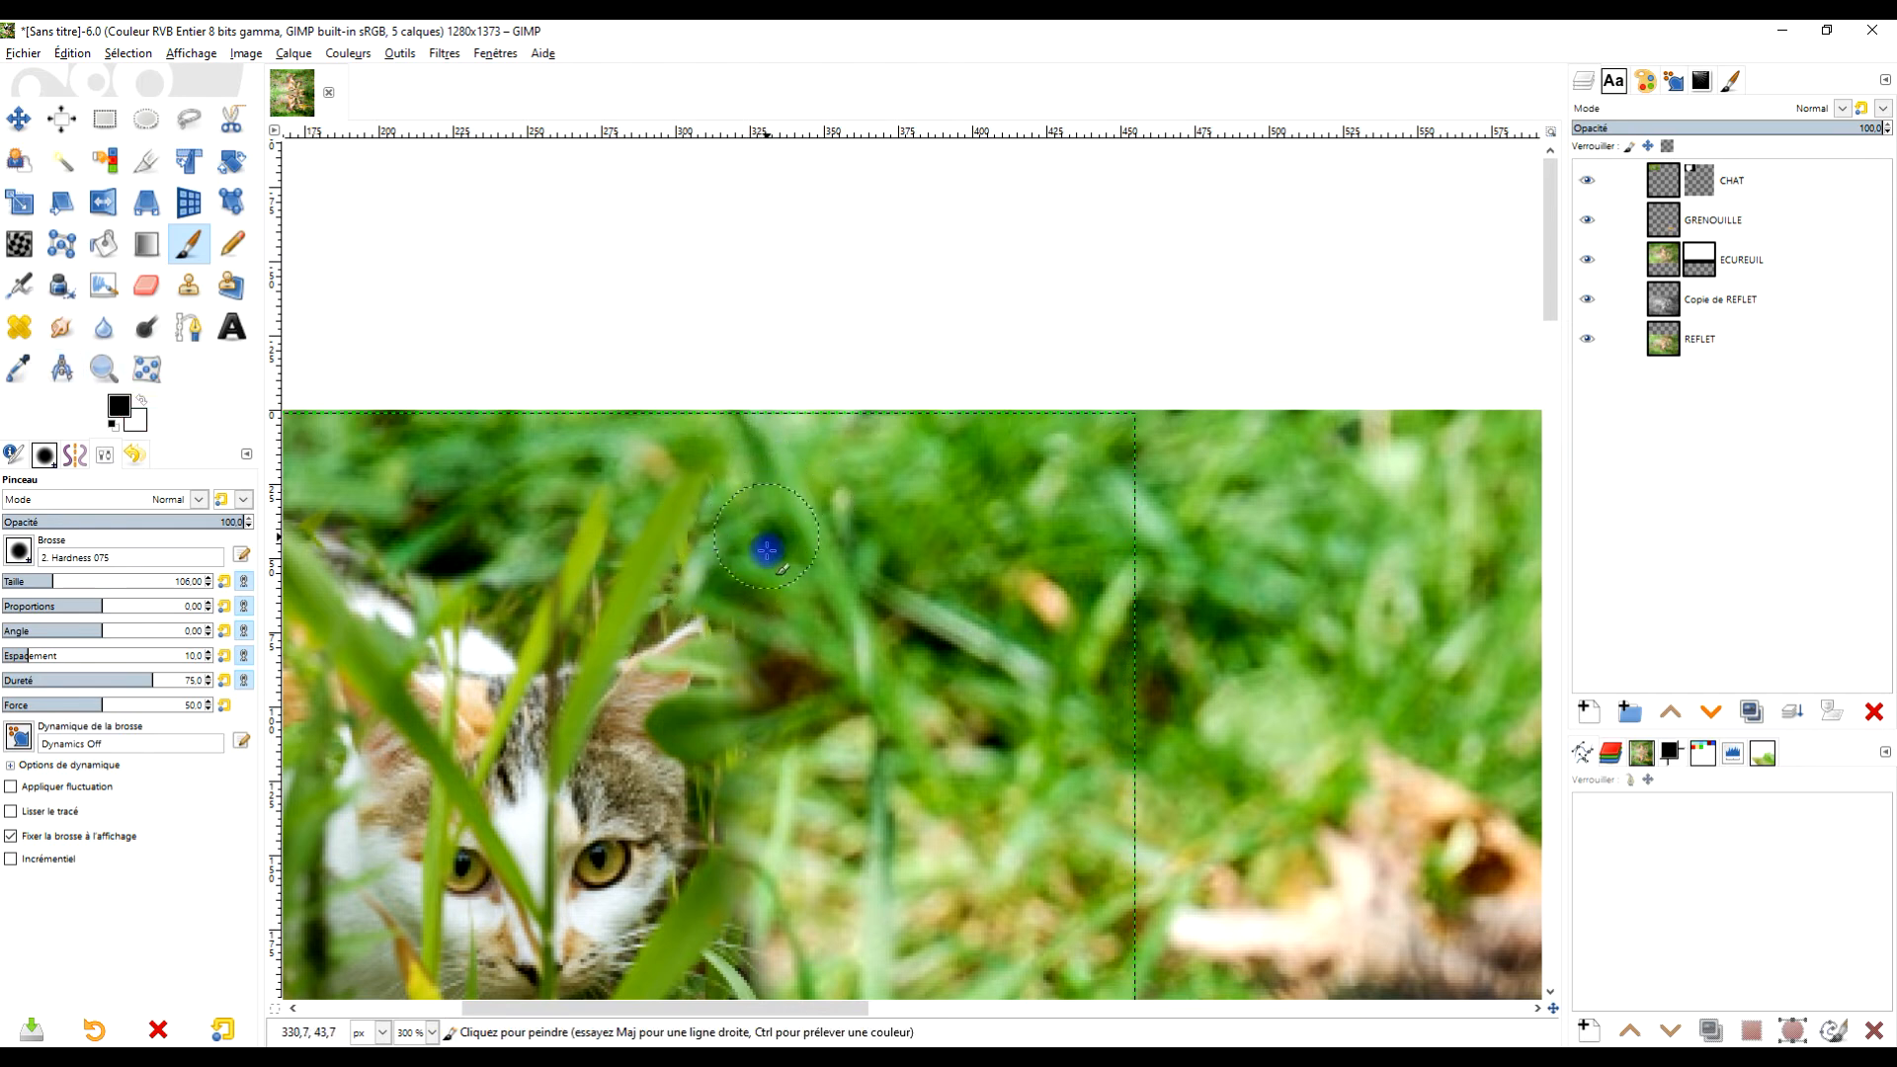
scroll(830, 702, down, 3)
drag(884, 690, 896, 640)
scroll(926, 621, down, 2)
scroll(903, 654, up, 2)
drag(1097, 722, 882, 507)
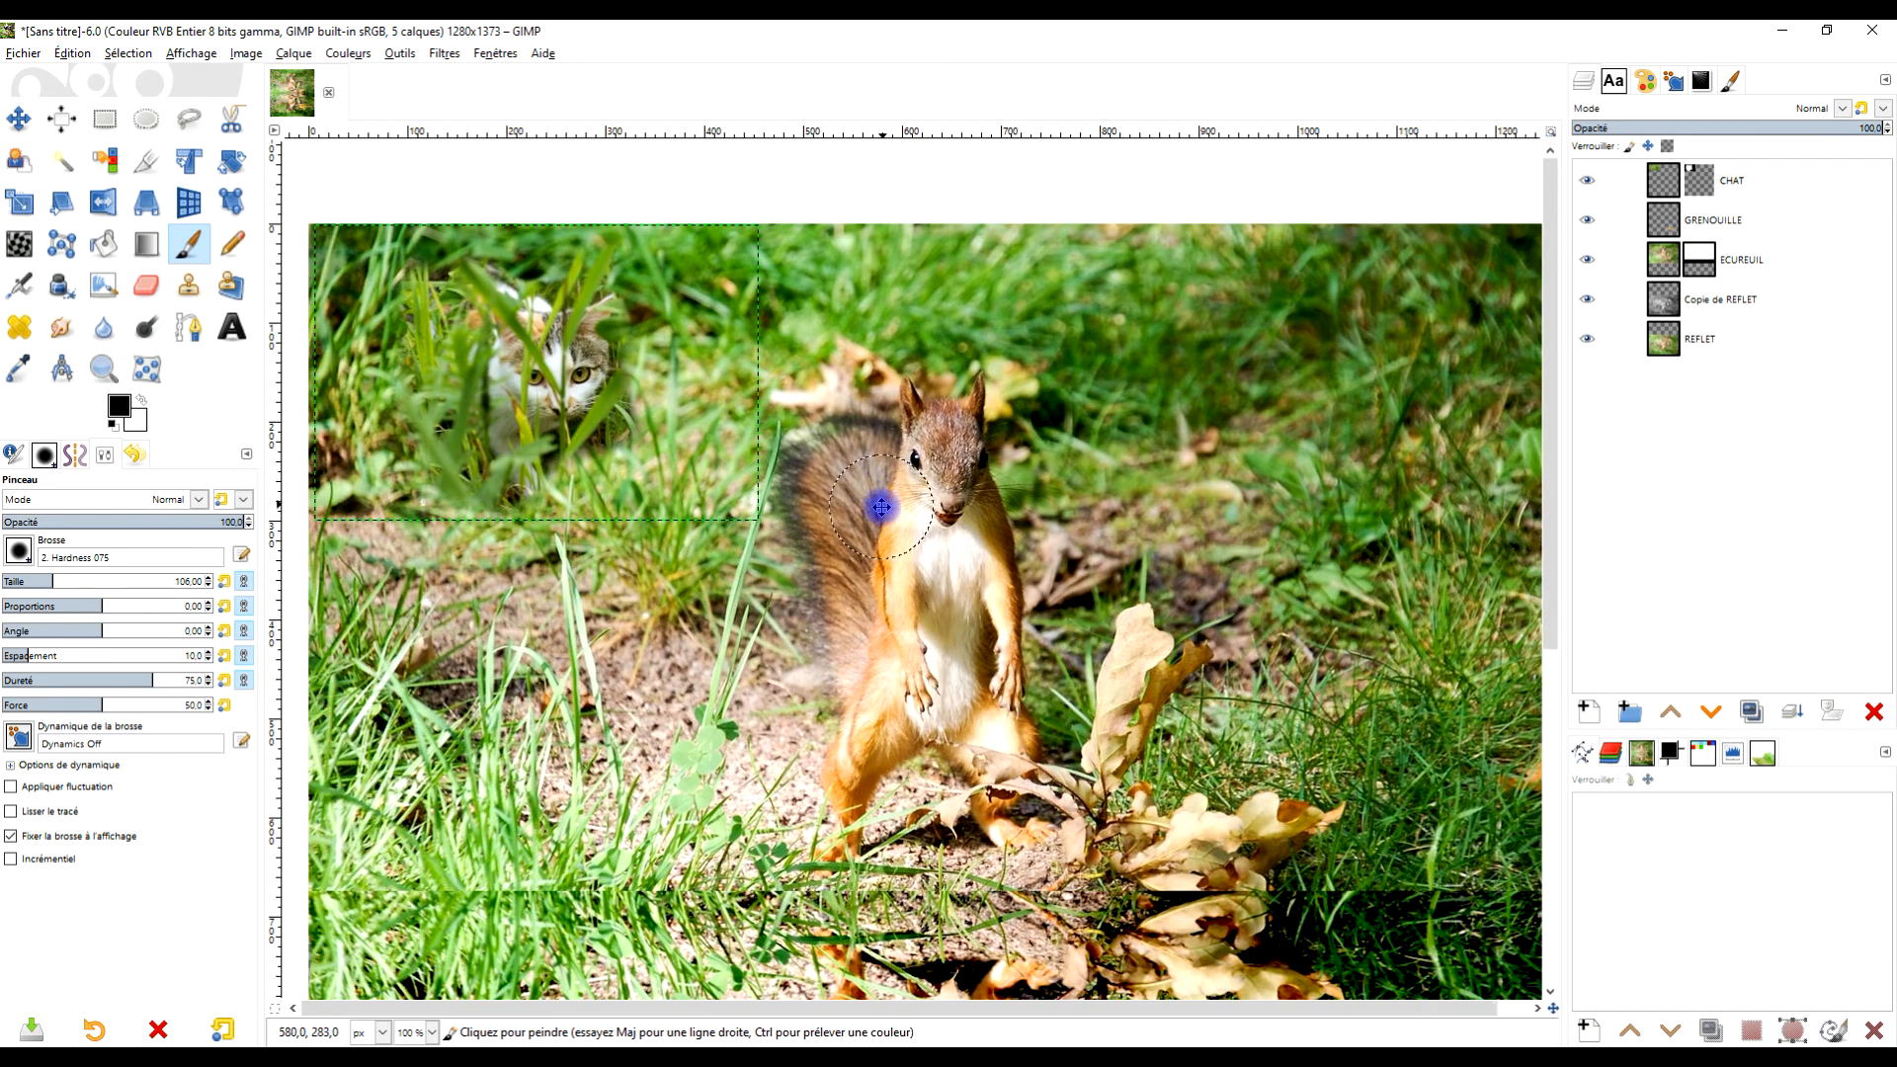
Resize the CHAT layer to the image dimensions.
right_click(1663, 180)
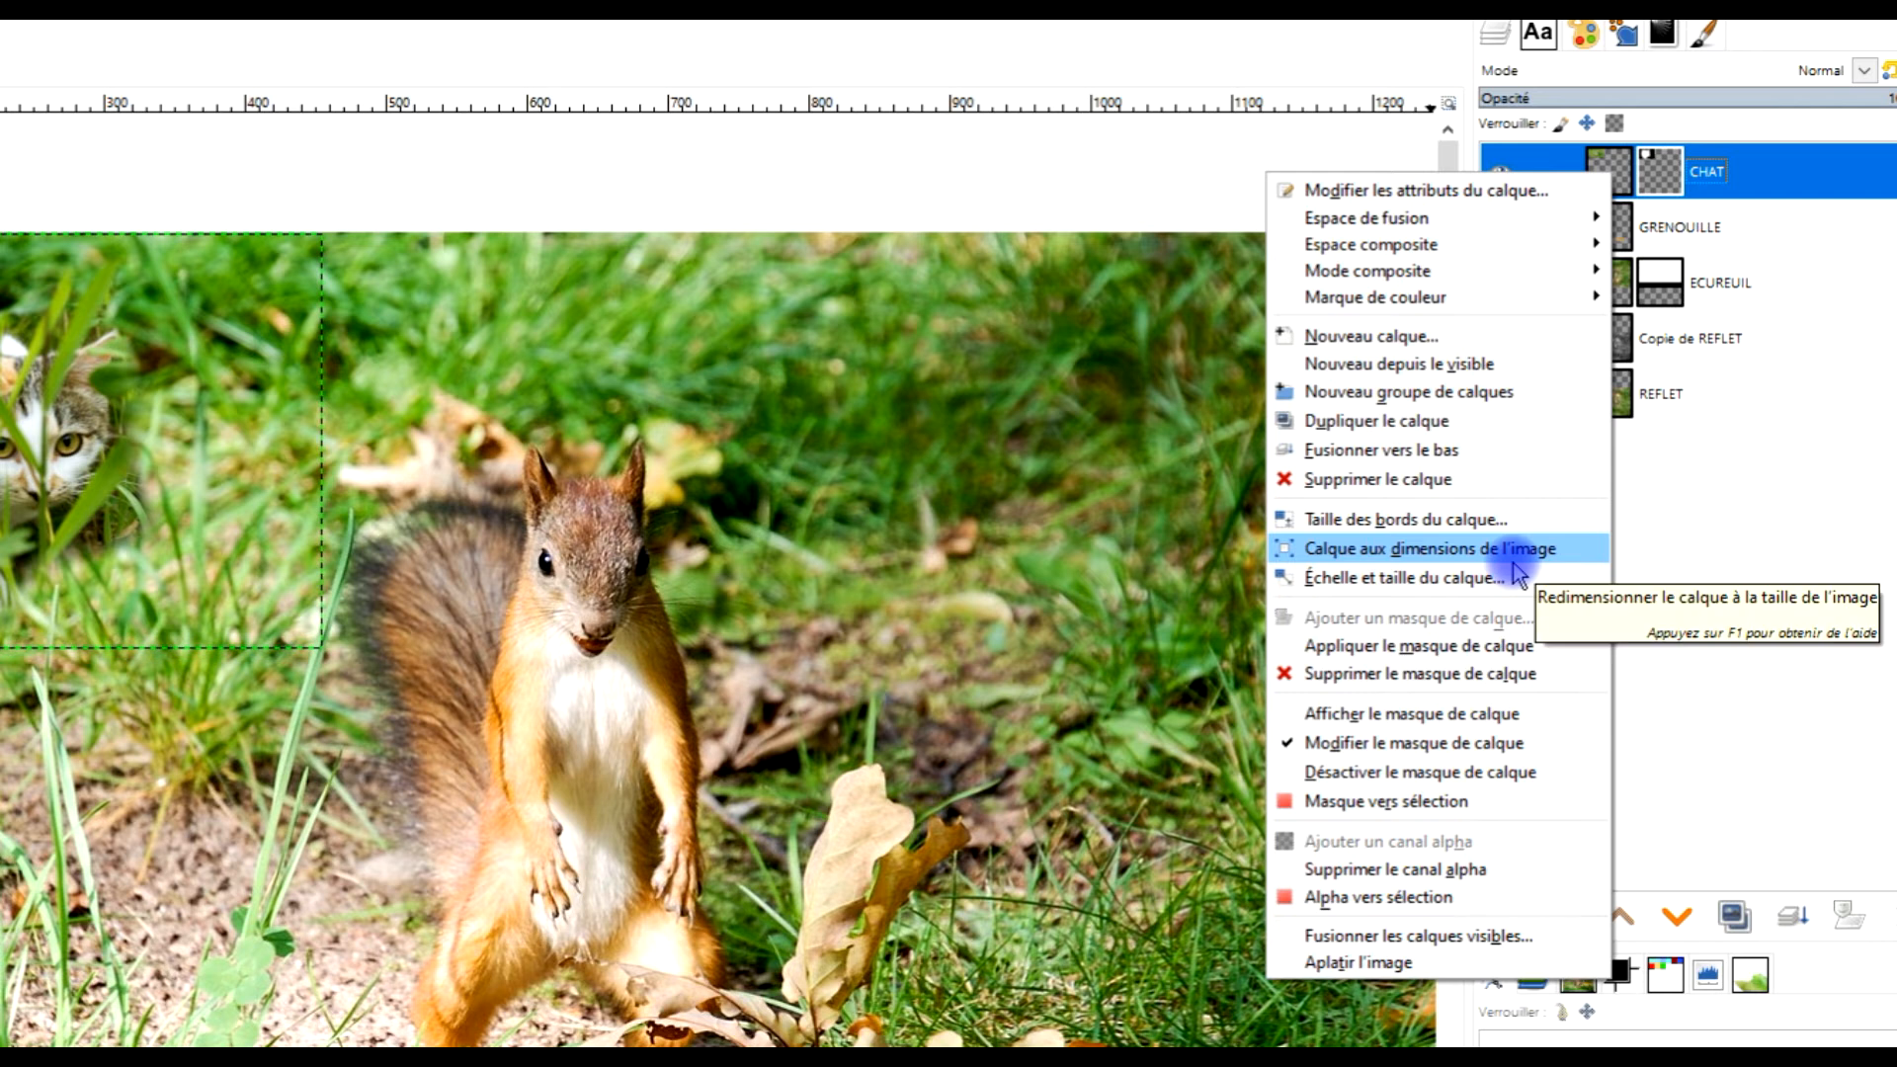
click(1513, 567)
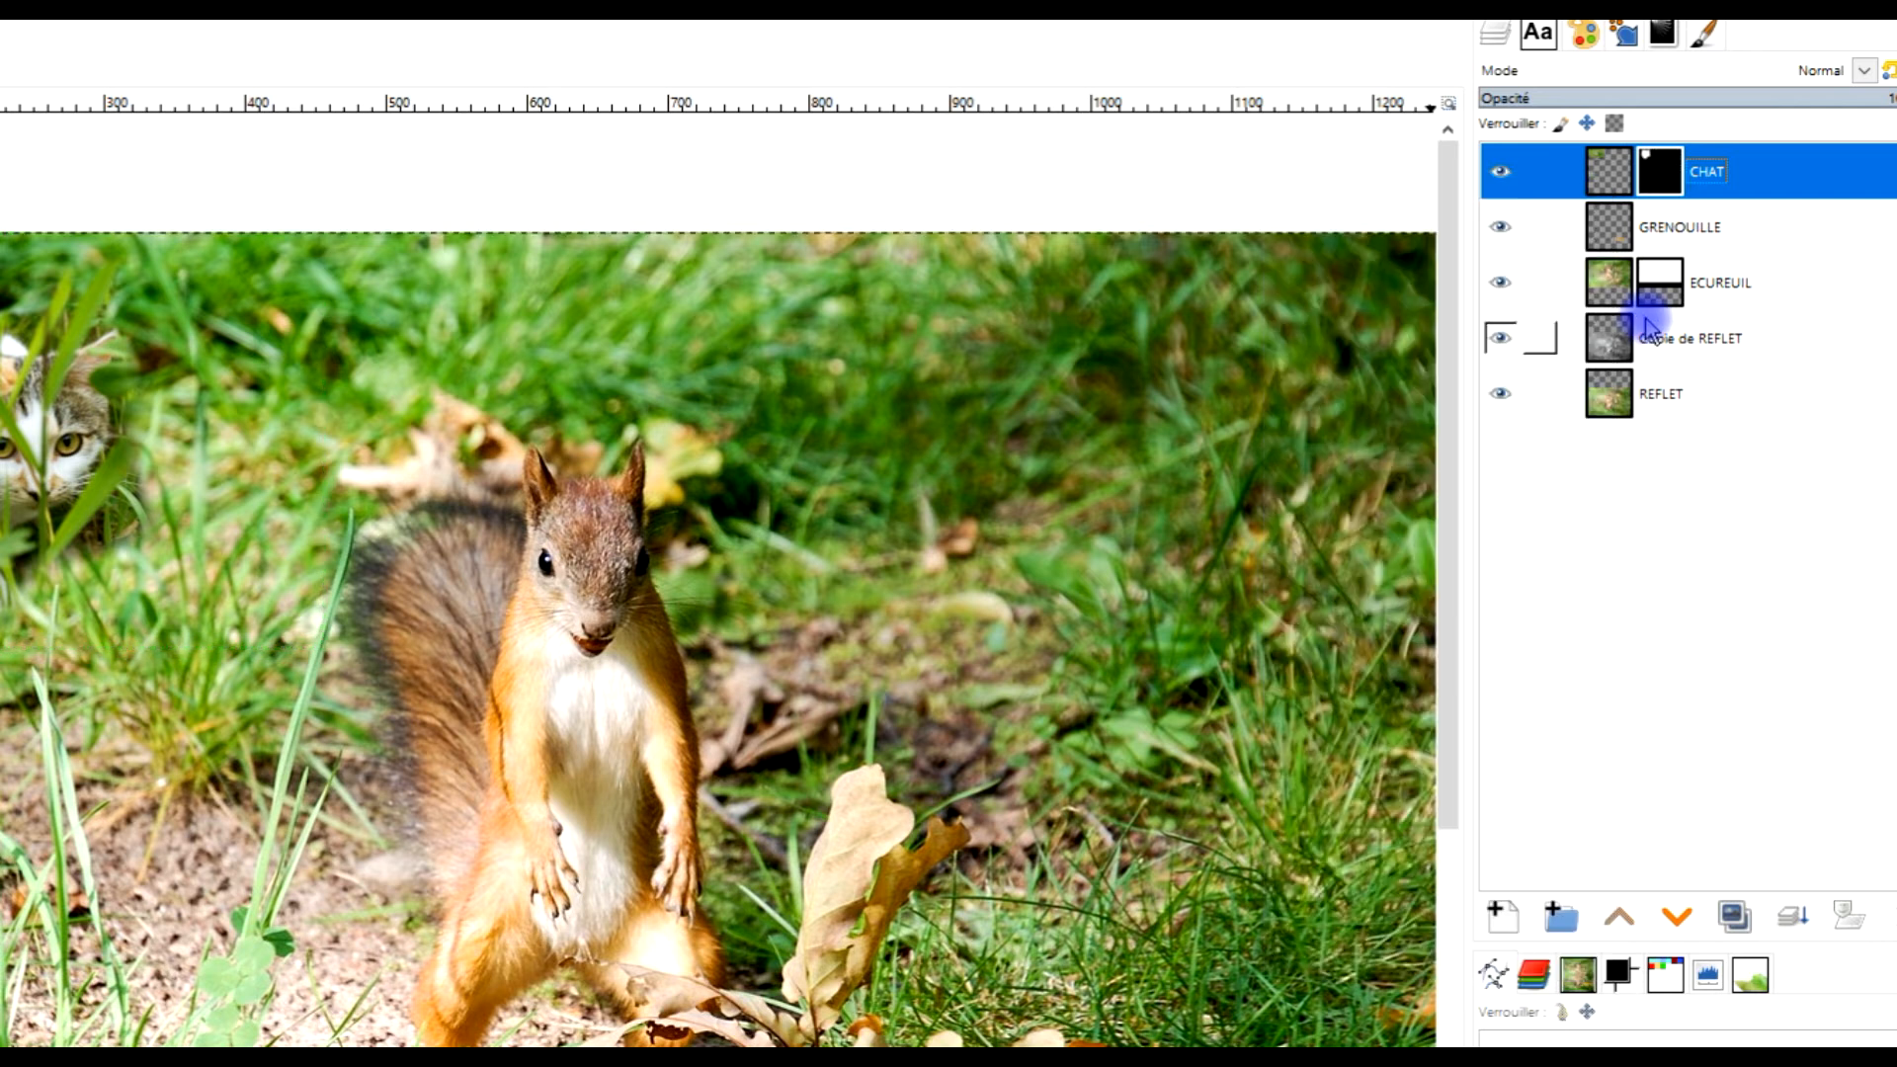
scroll(1051, 566, up, 1)
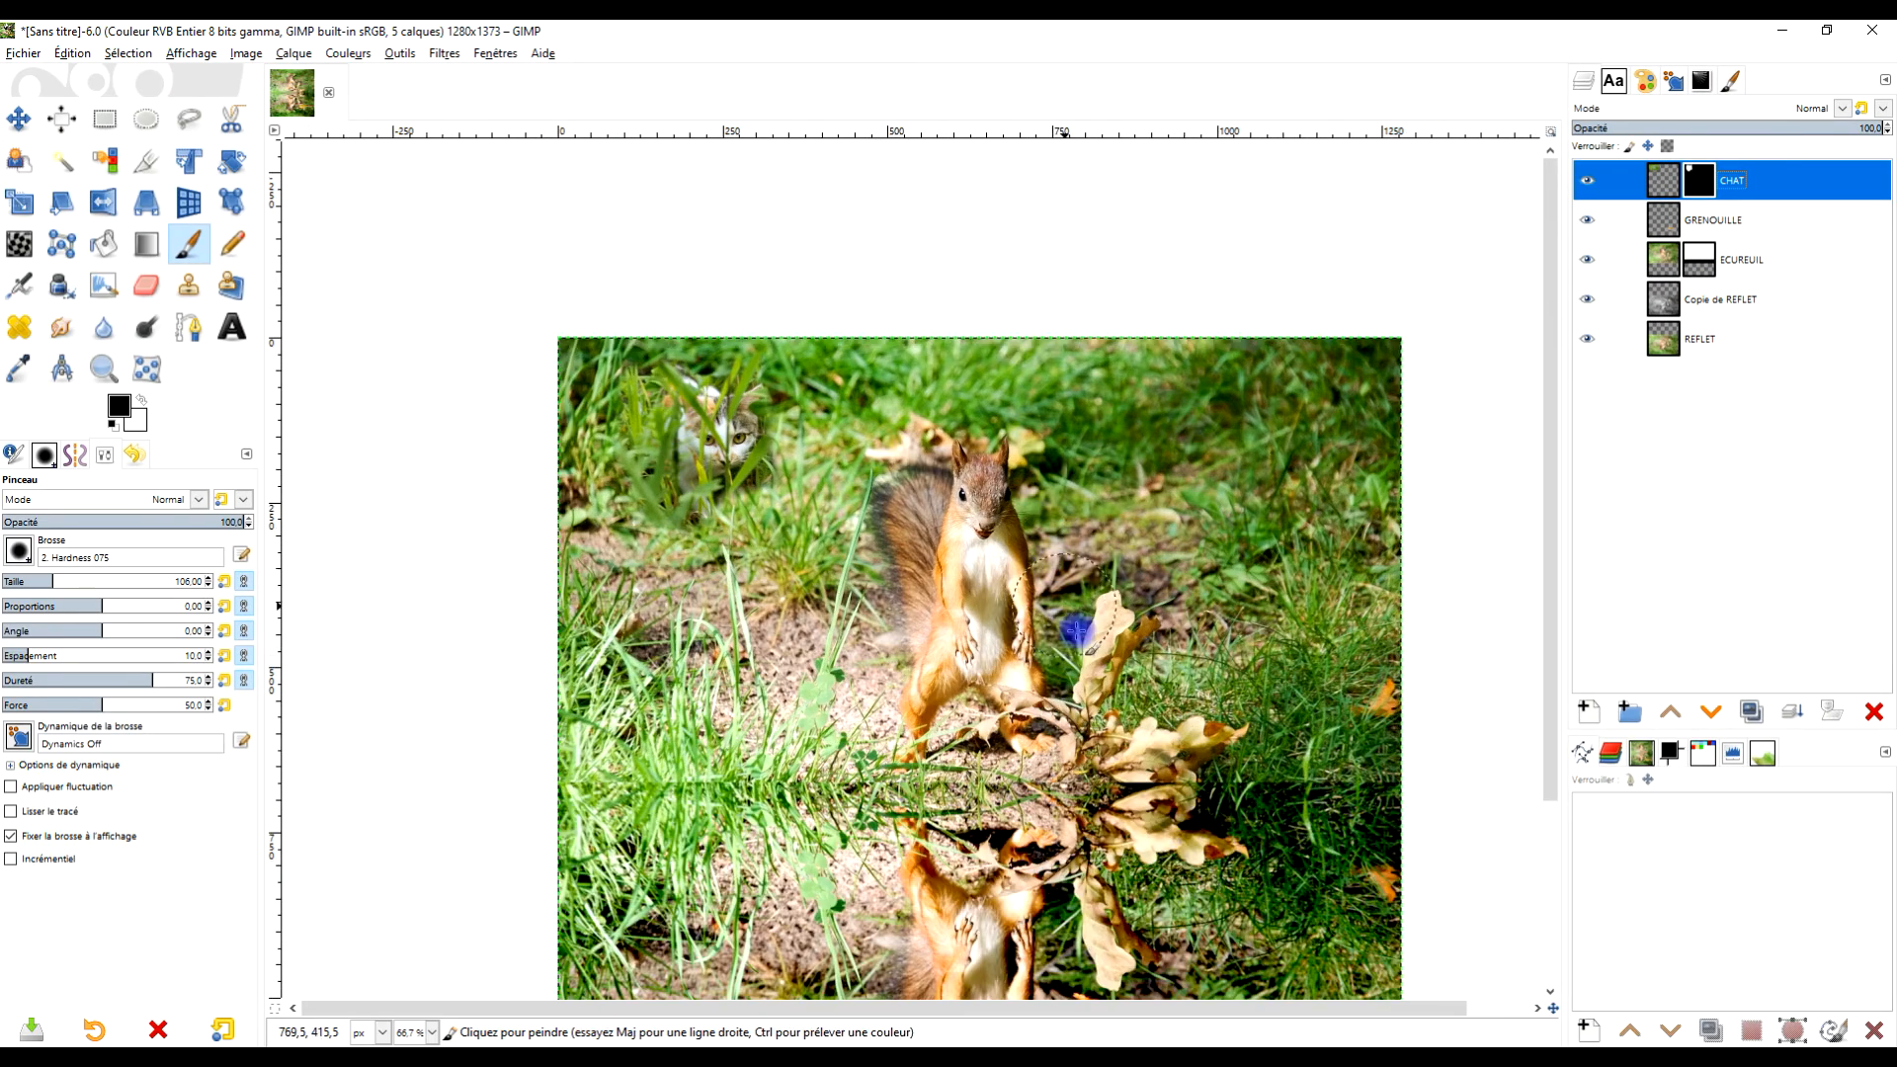
Set the Copie de REFLET layer's opacity to 45.7.
drag(1124, 660, 963, 517)
drag(1084, 588, 1131, 539)
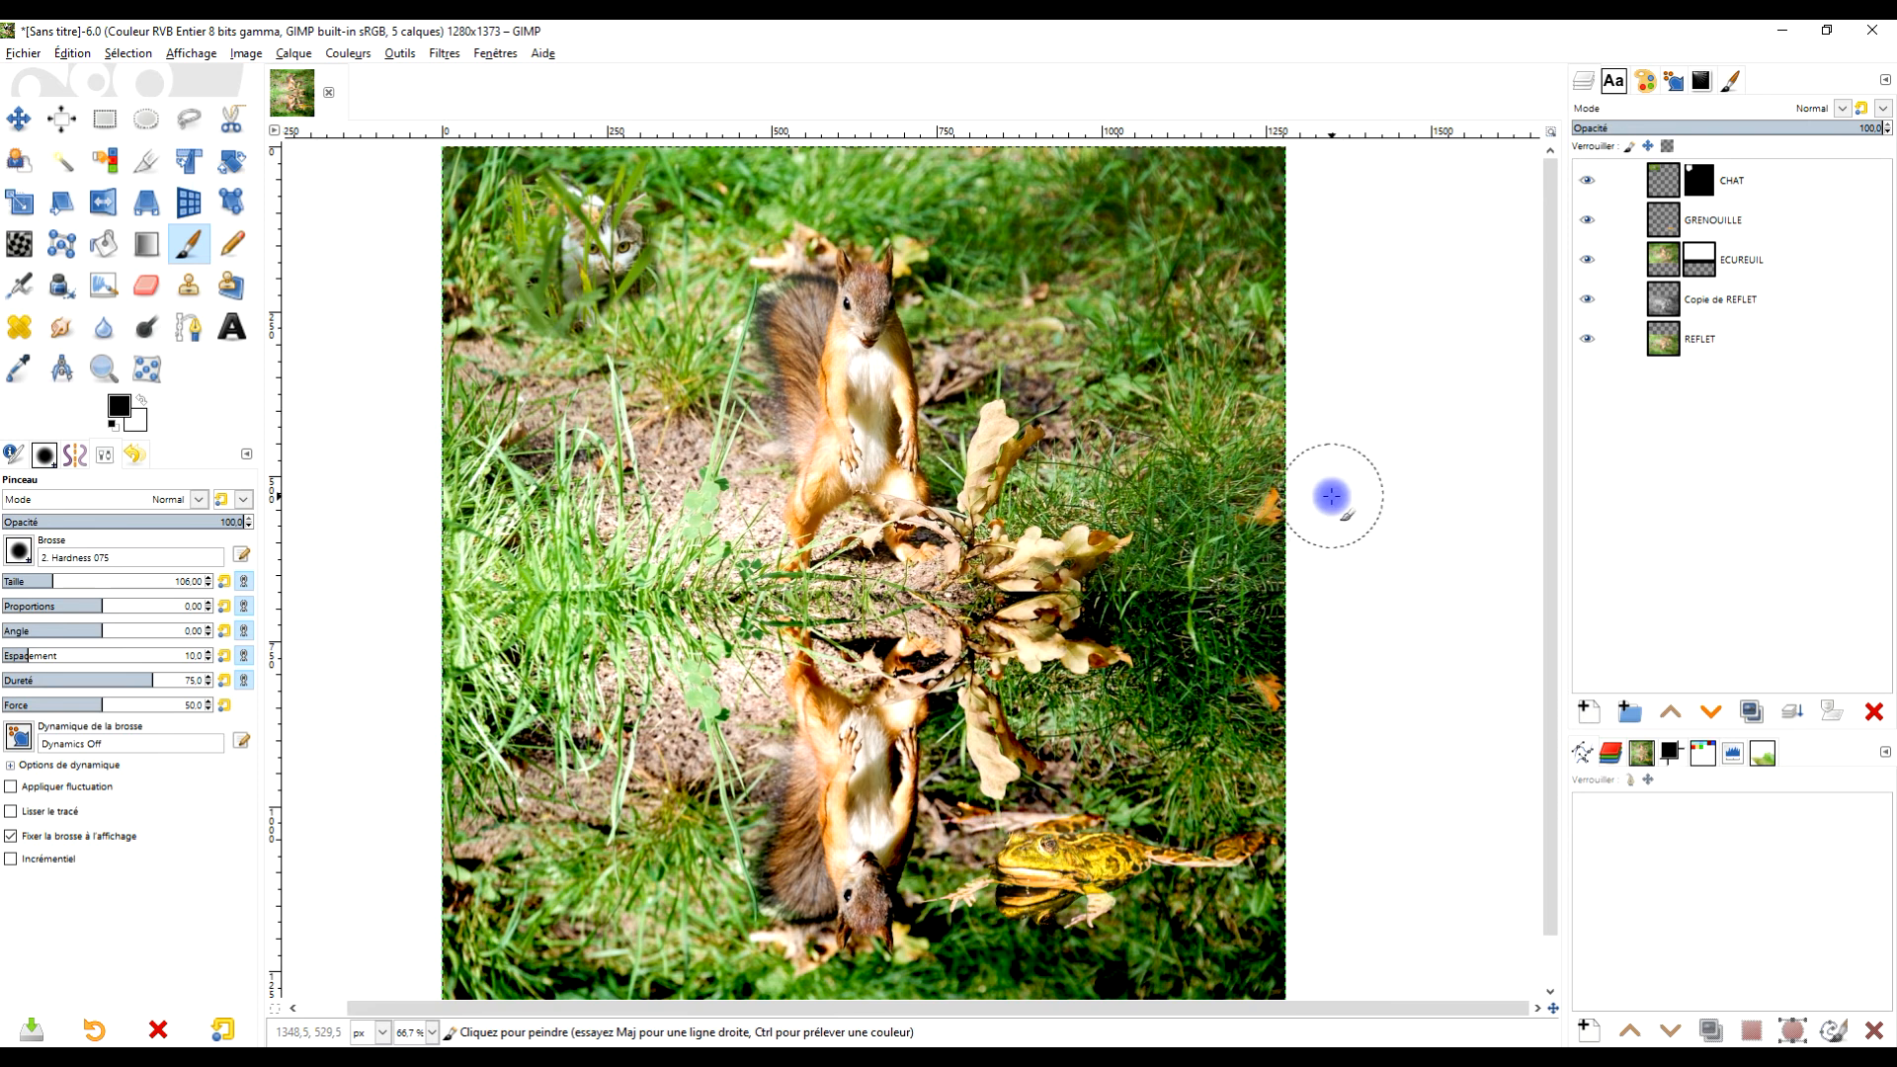
click(1724, 302)
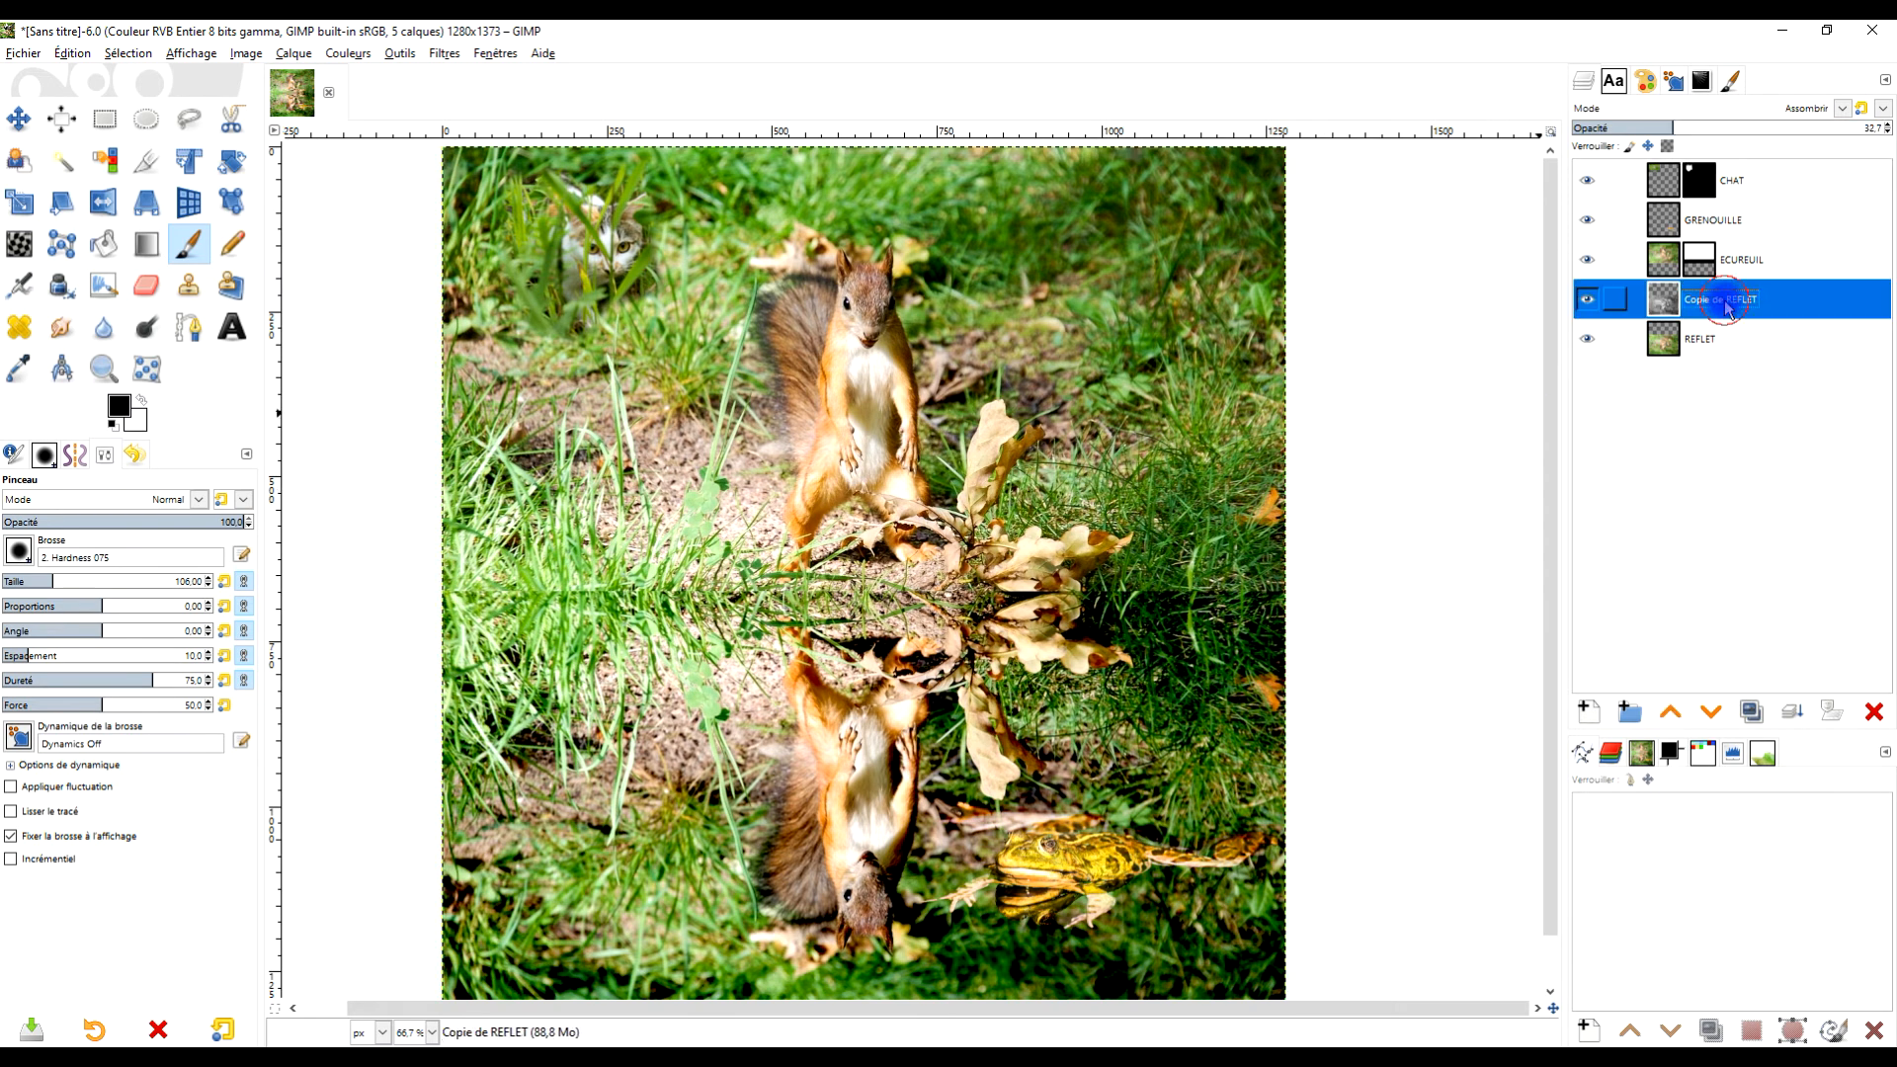
drag(1676, 127, 1714, 129)
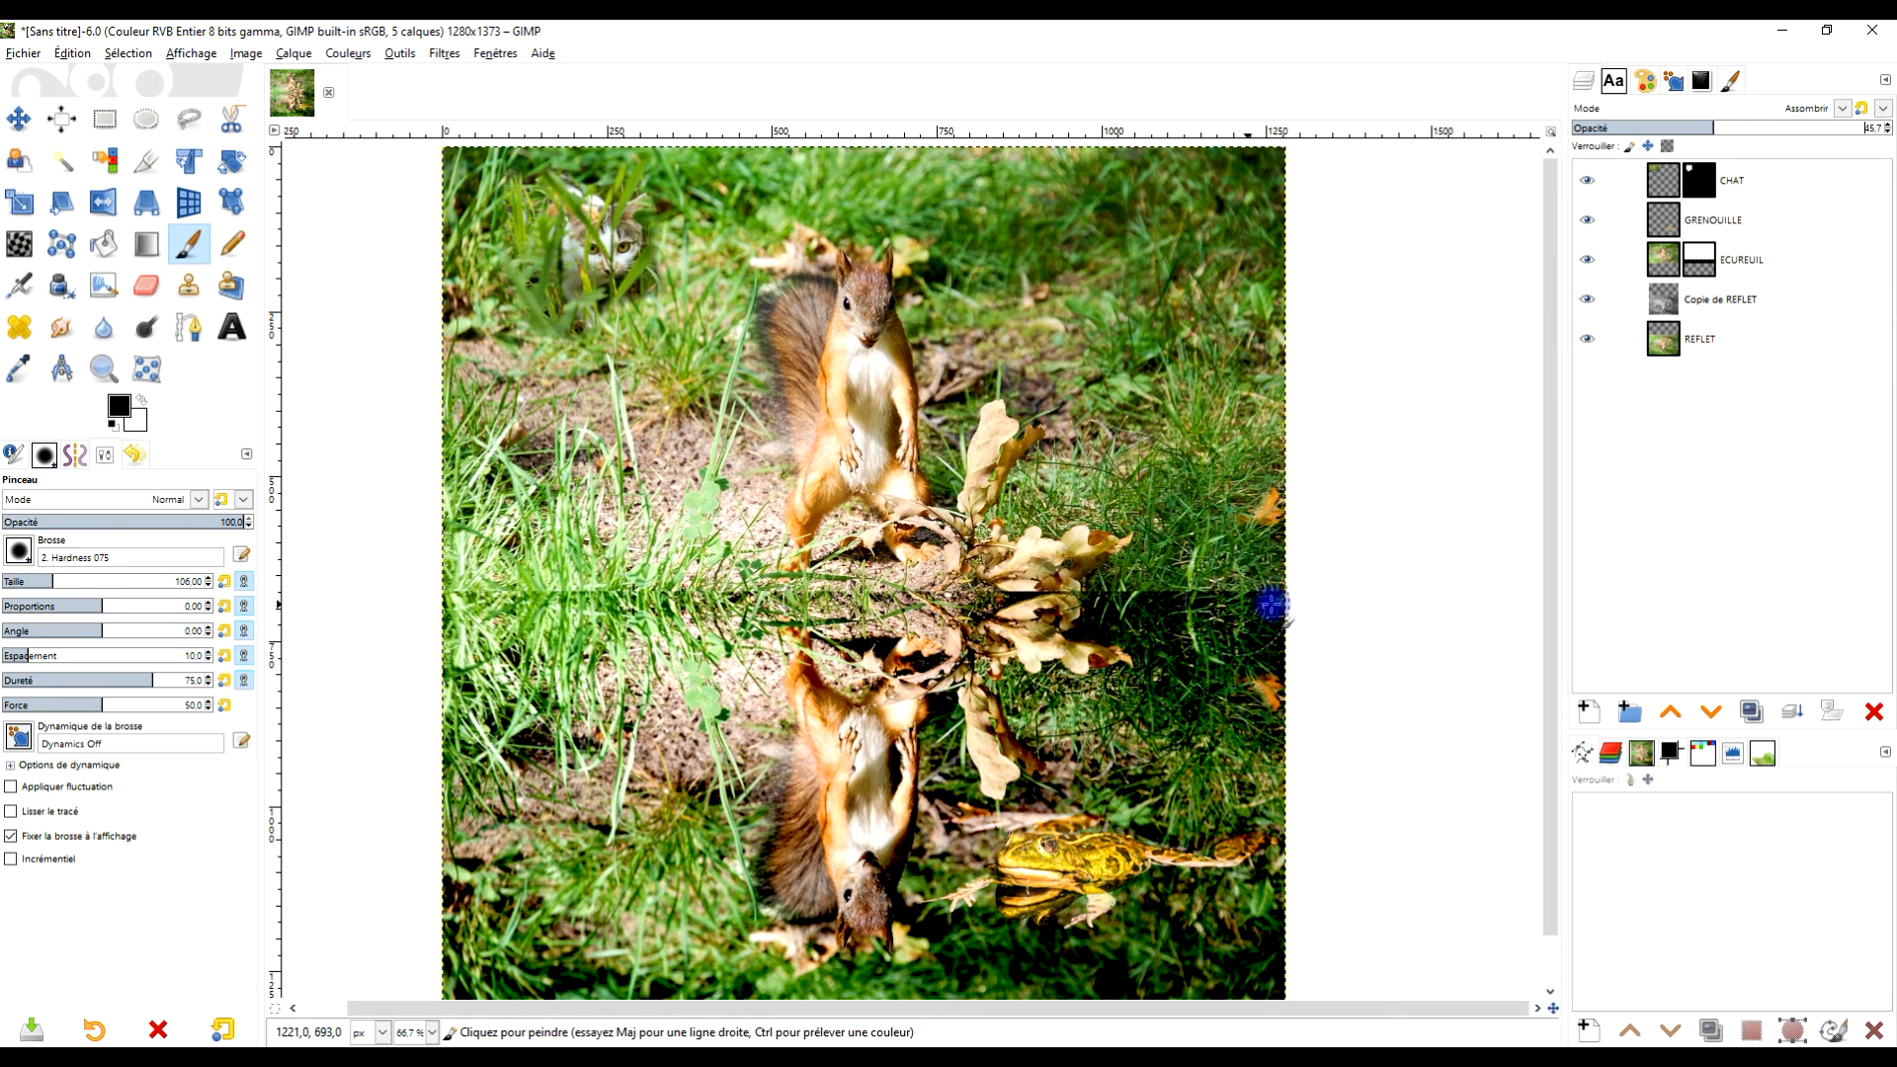
Paint black on the ECUREUIL mask along the waterline to break up the hard horizontal edge between photo and reflection.
click(1703, 263)
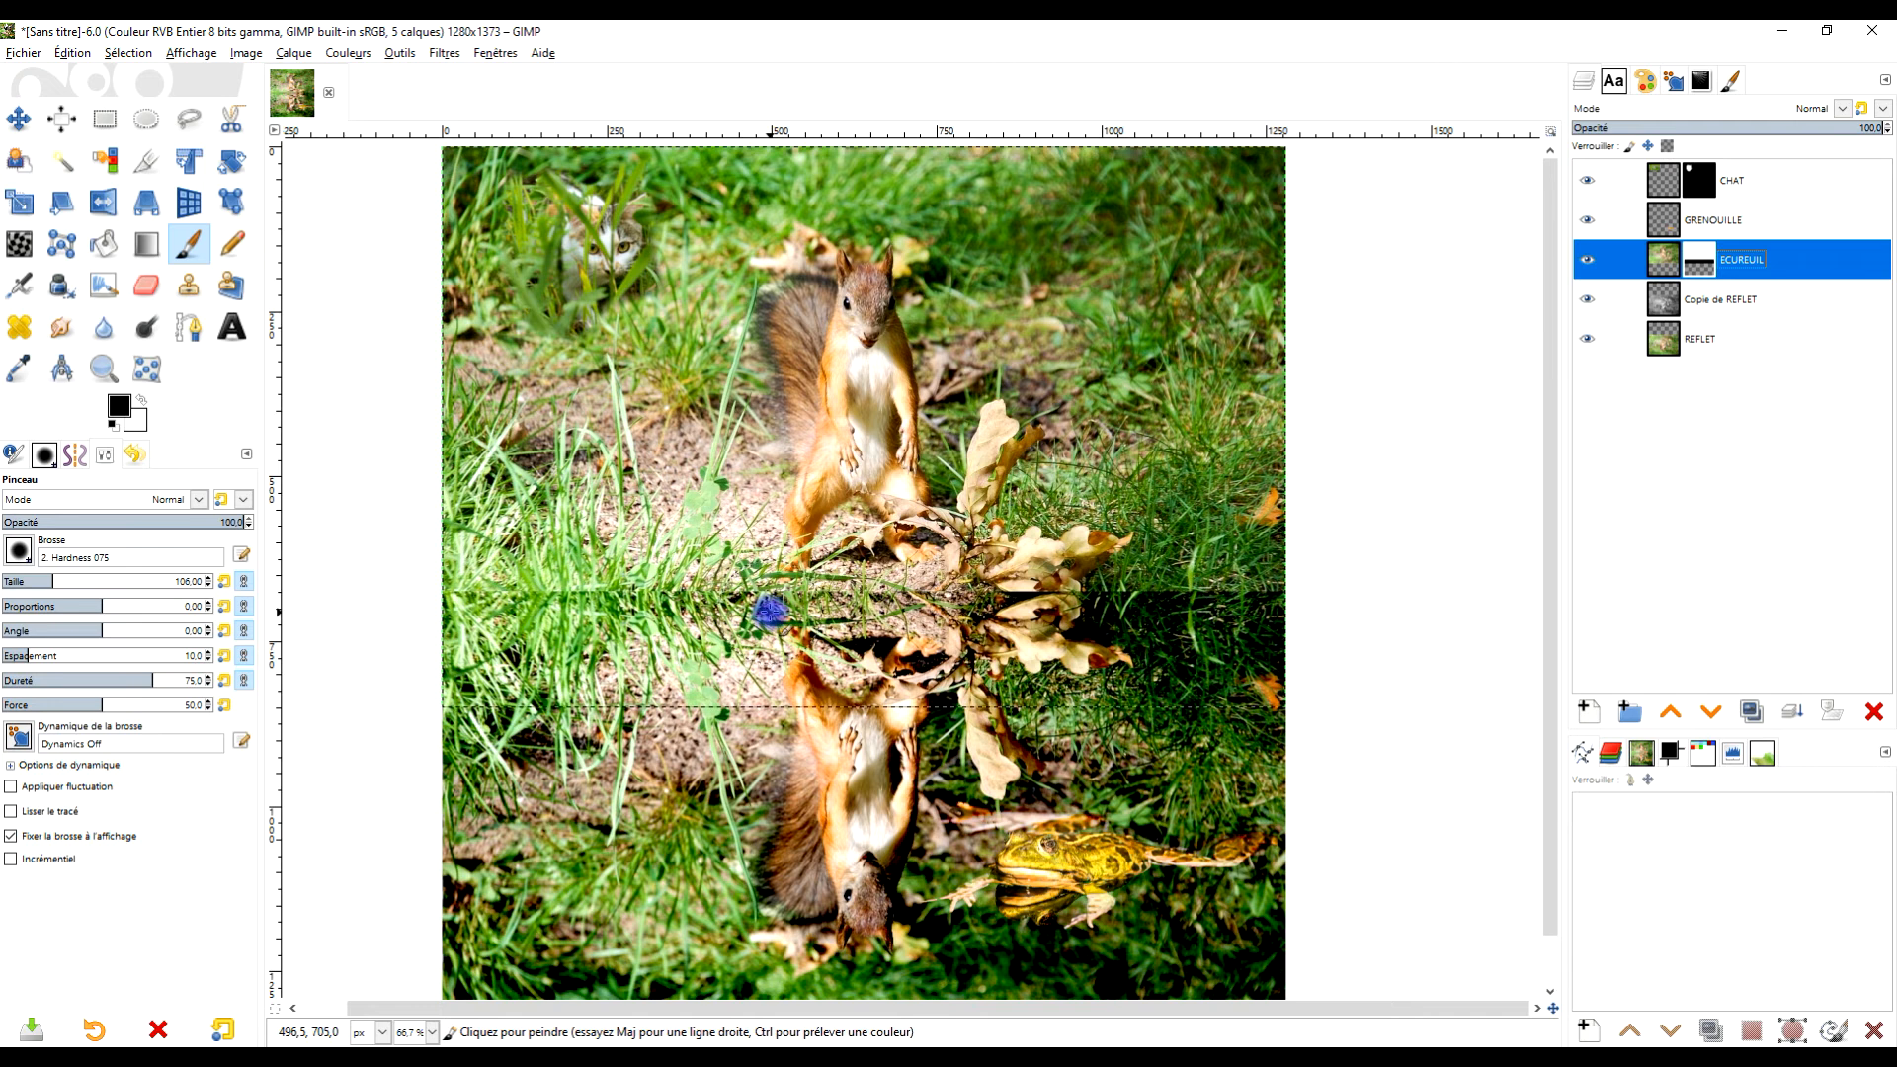
click(444, 633)
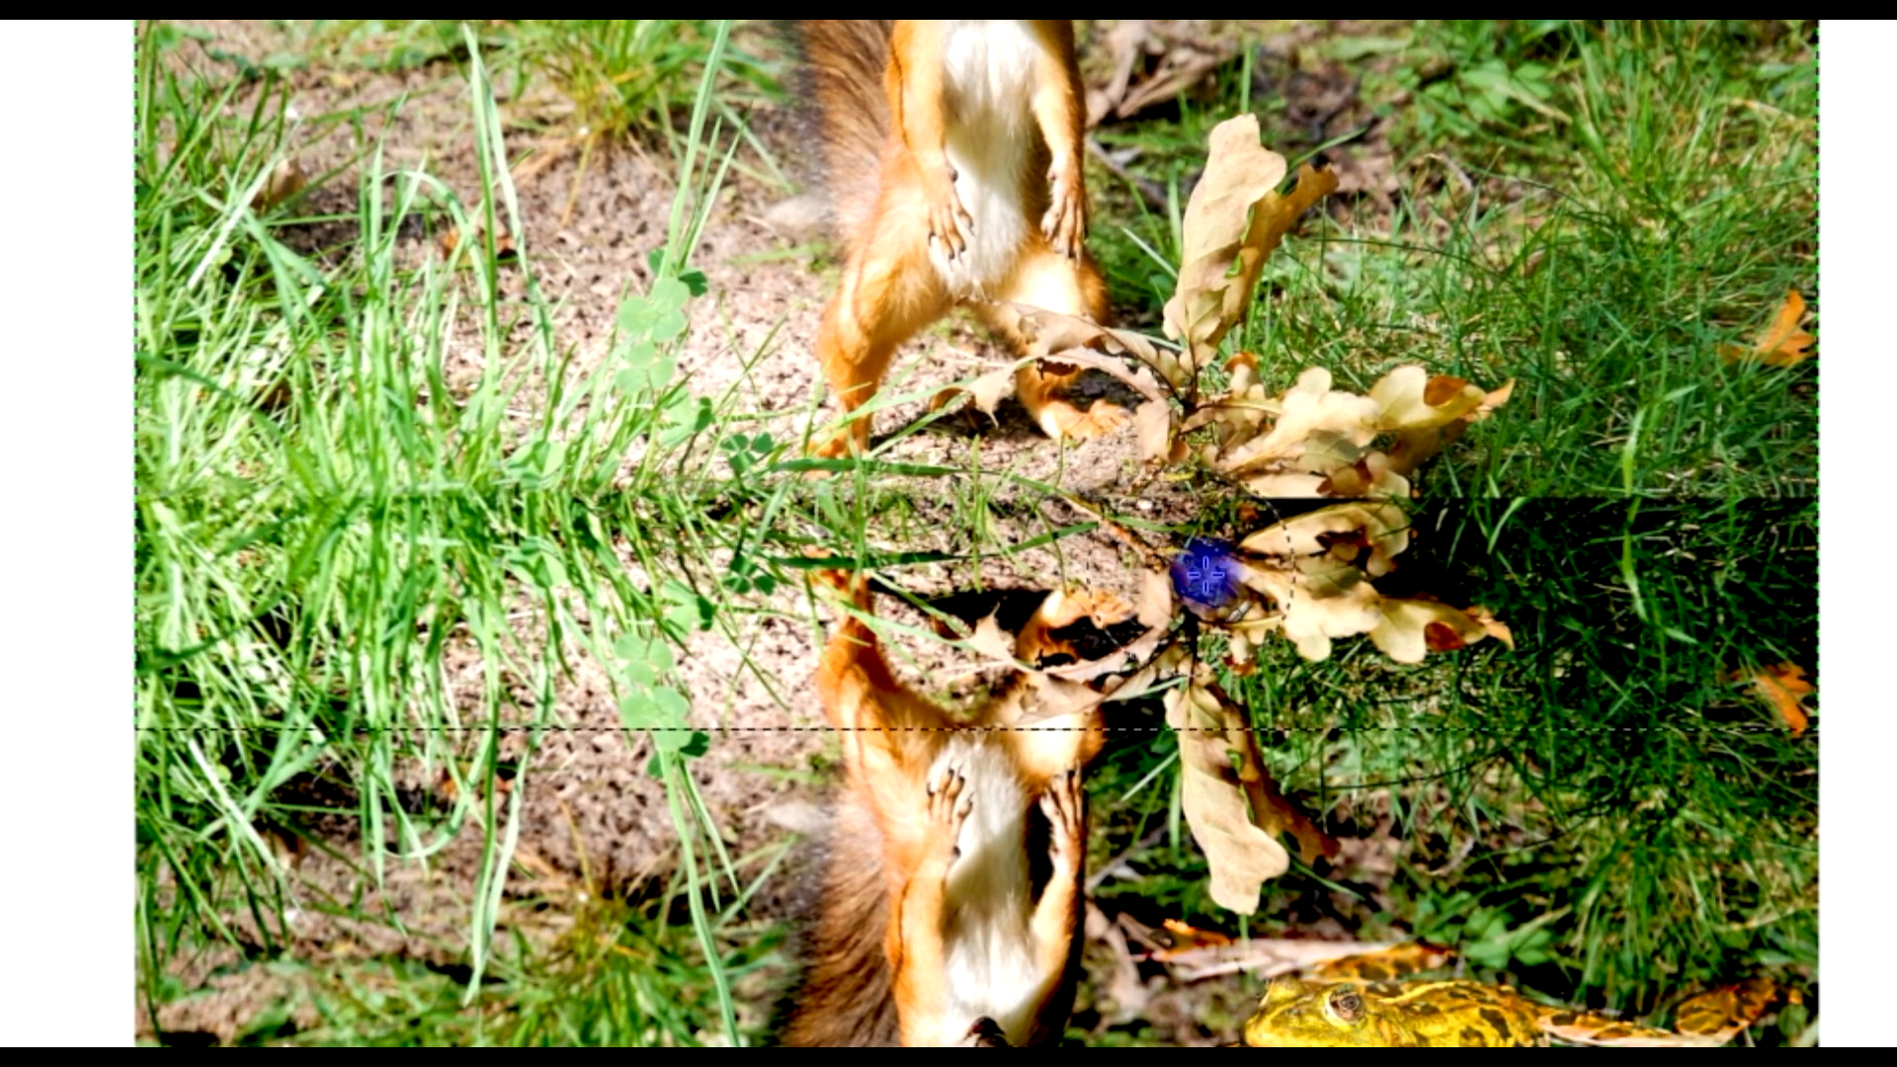
drag(1492, 559, 1805, 573)
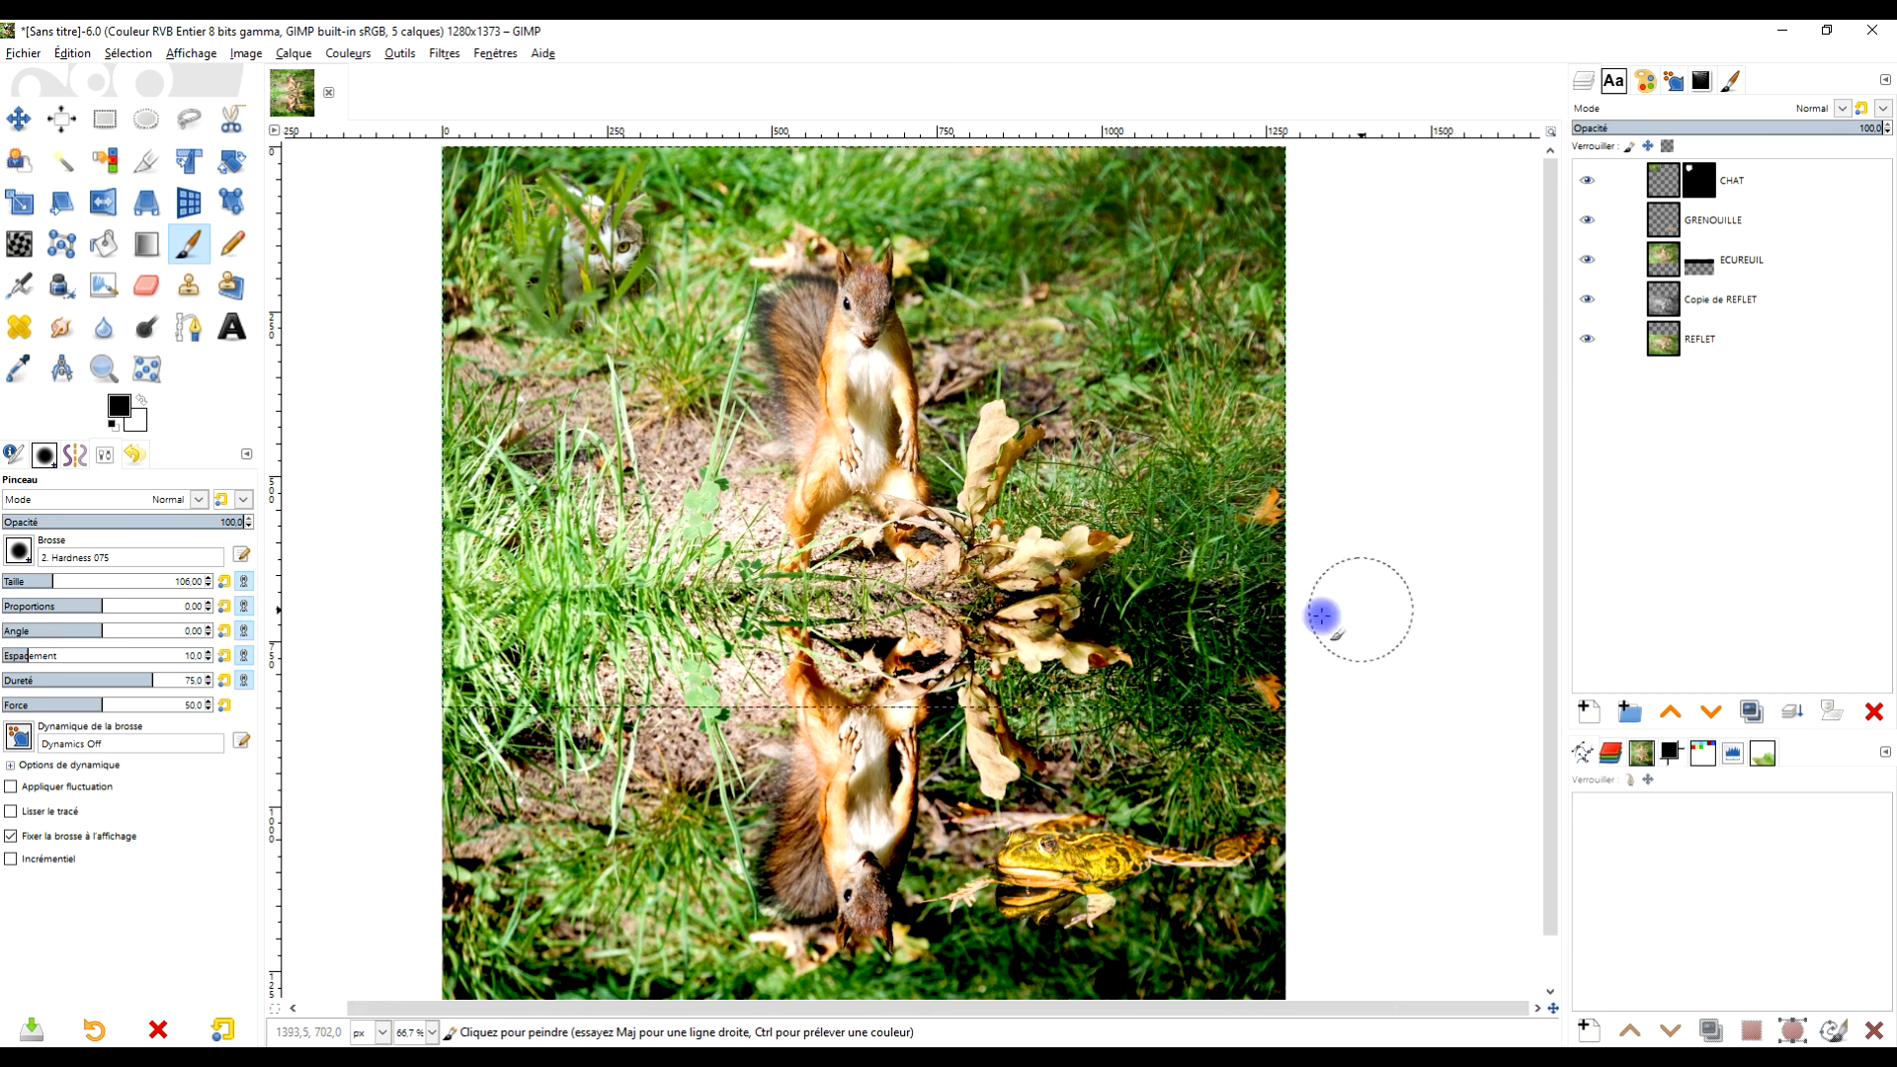
scroll(1333, 603, down, 2)
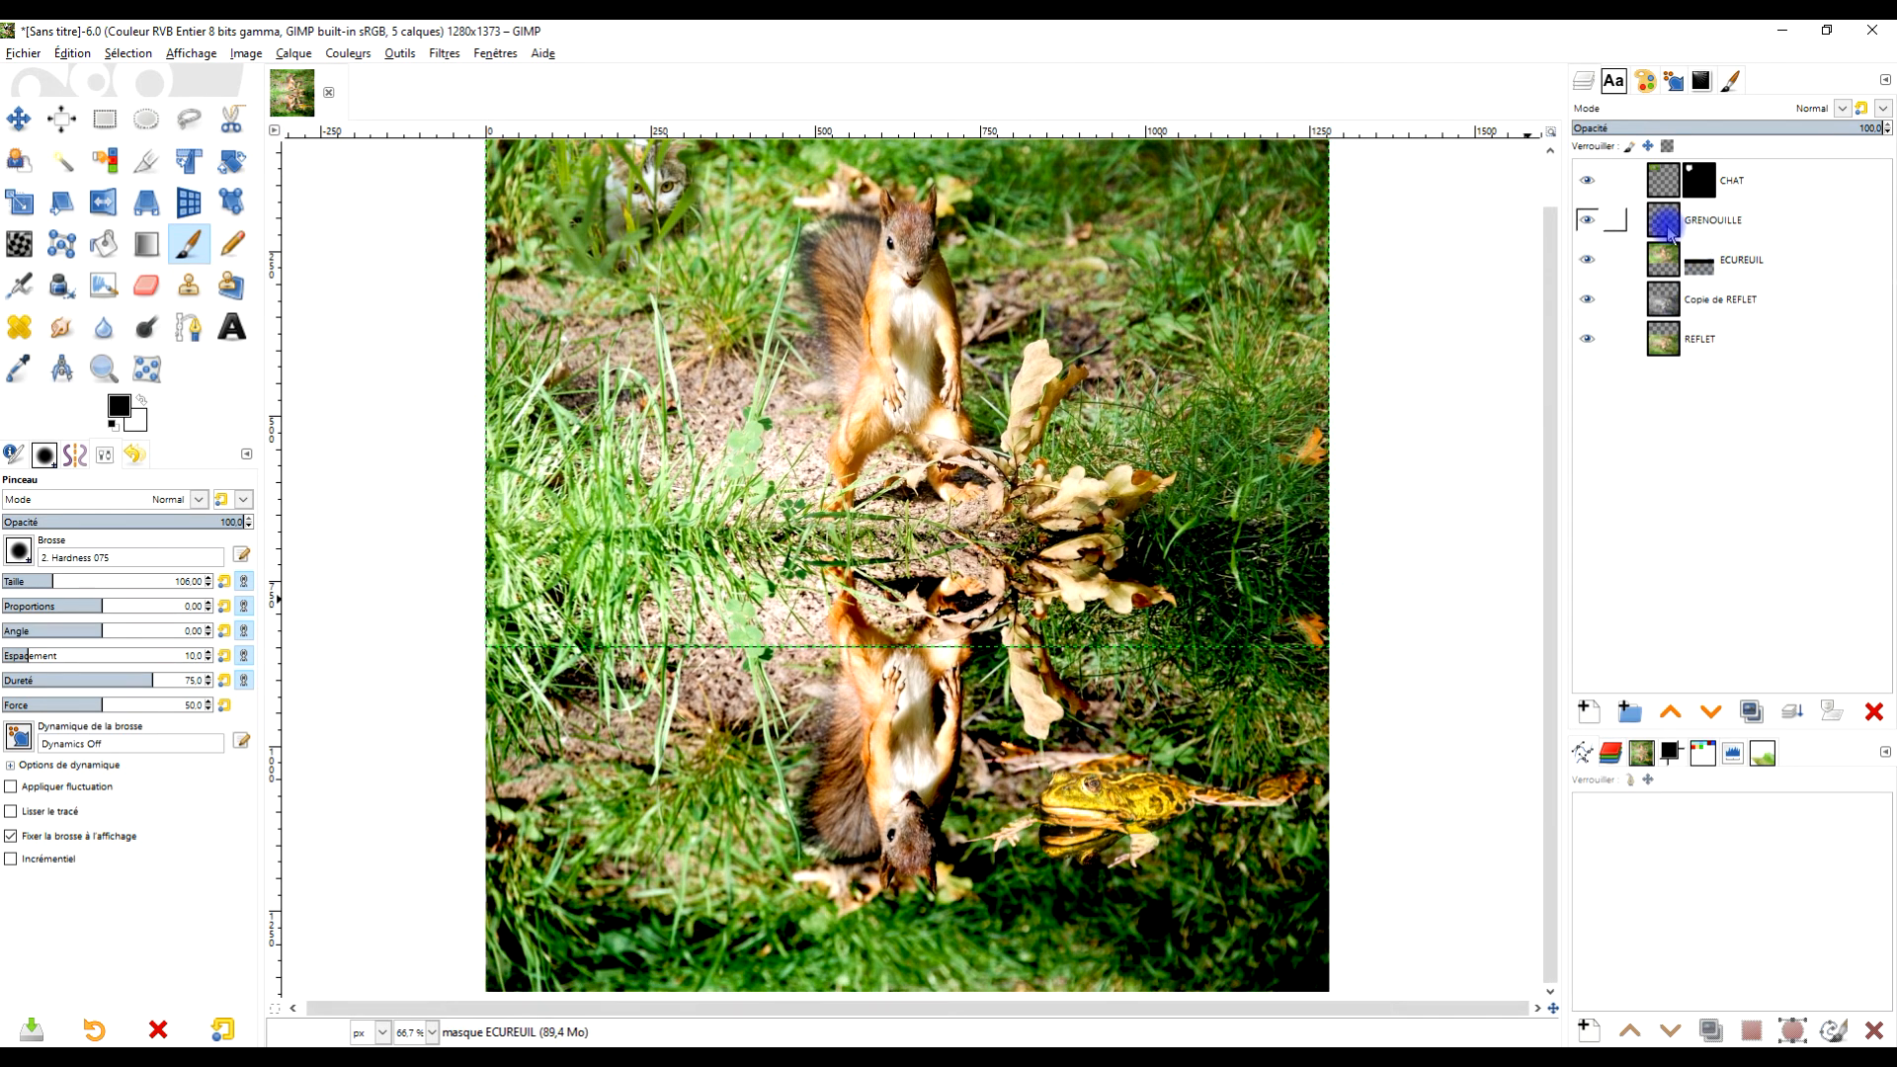
Warp the REFLET layer beneath the frog in Agrandissement de la zone mode with a brush size of 319.05.
click(1669, 340)
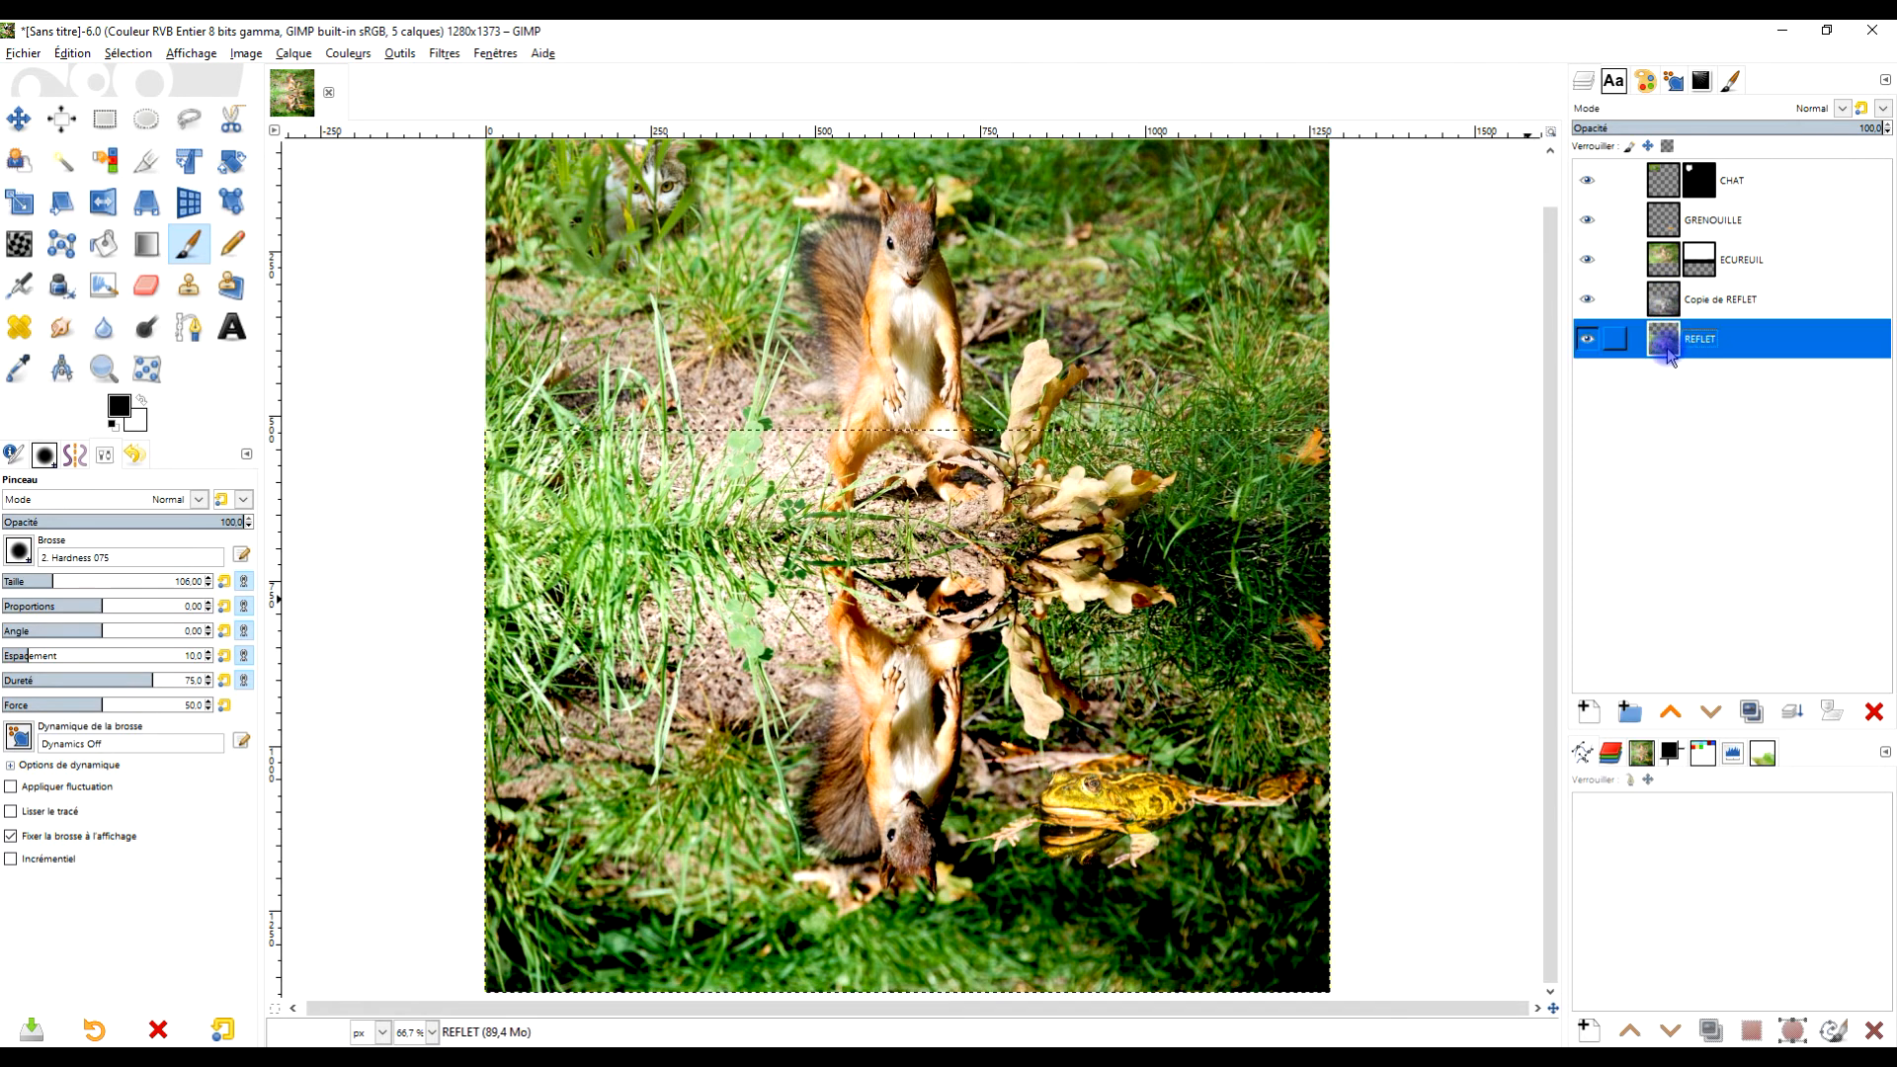
click(16, 247)
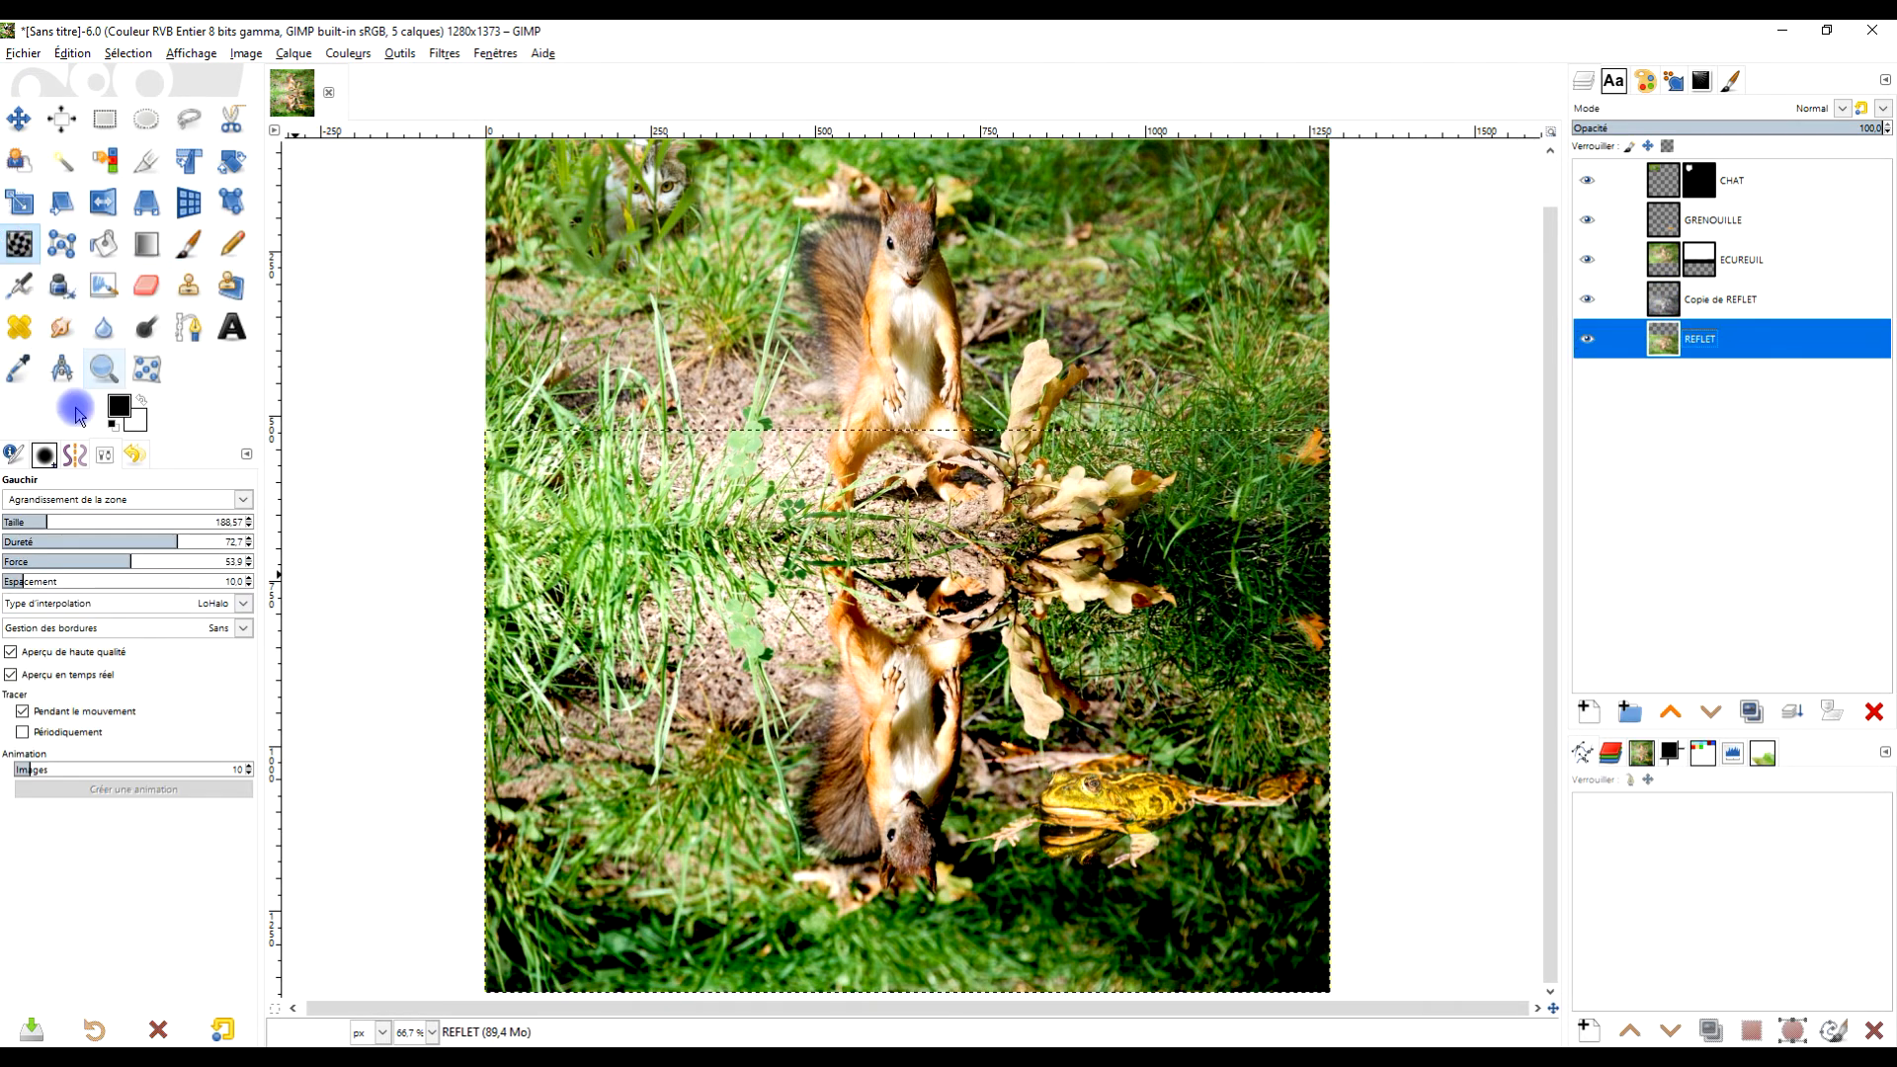
click(84, 500)
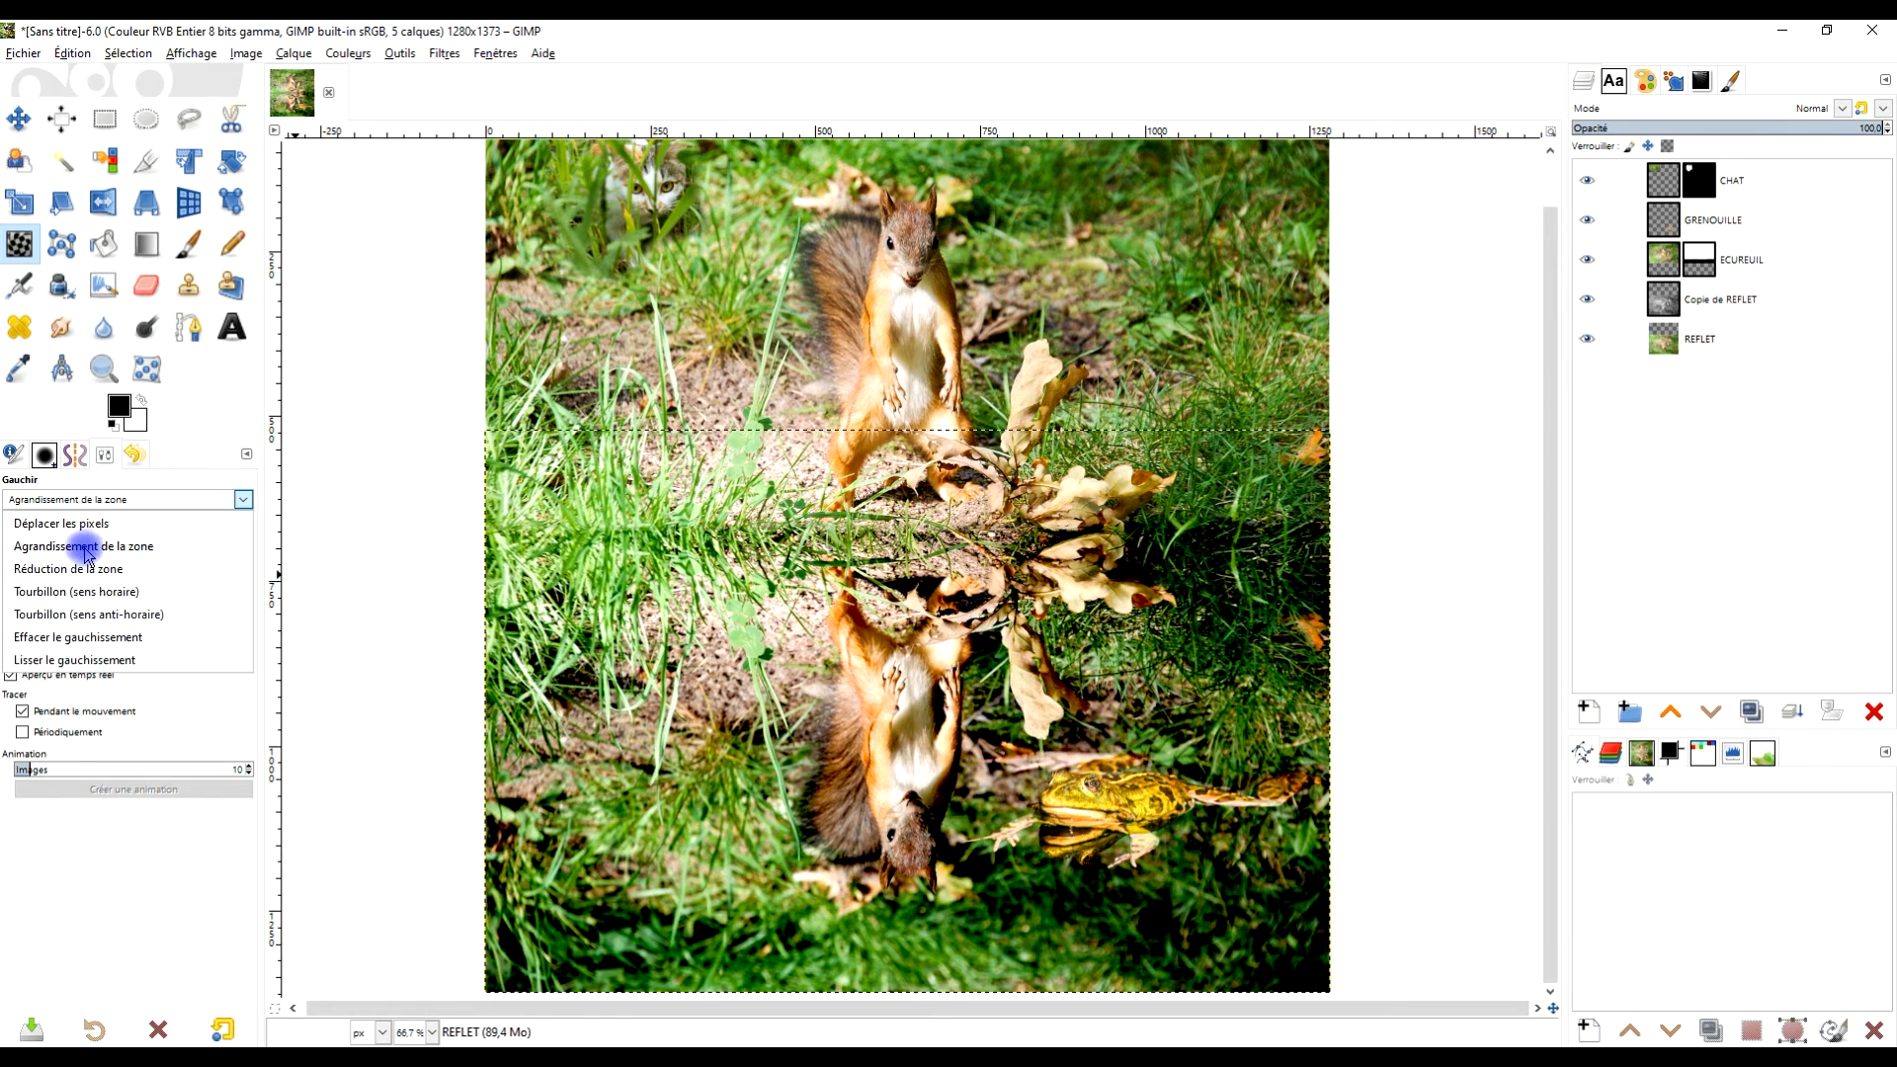
click(86, 548)
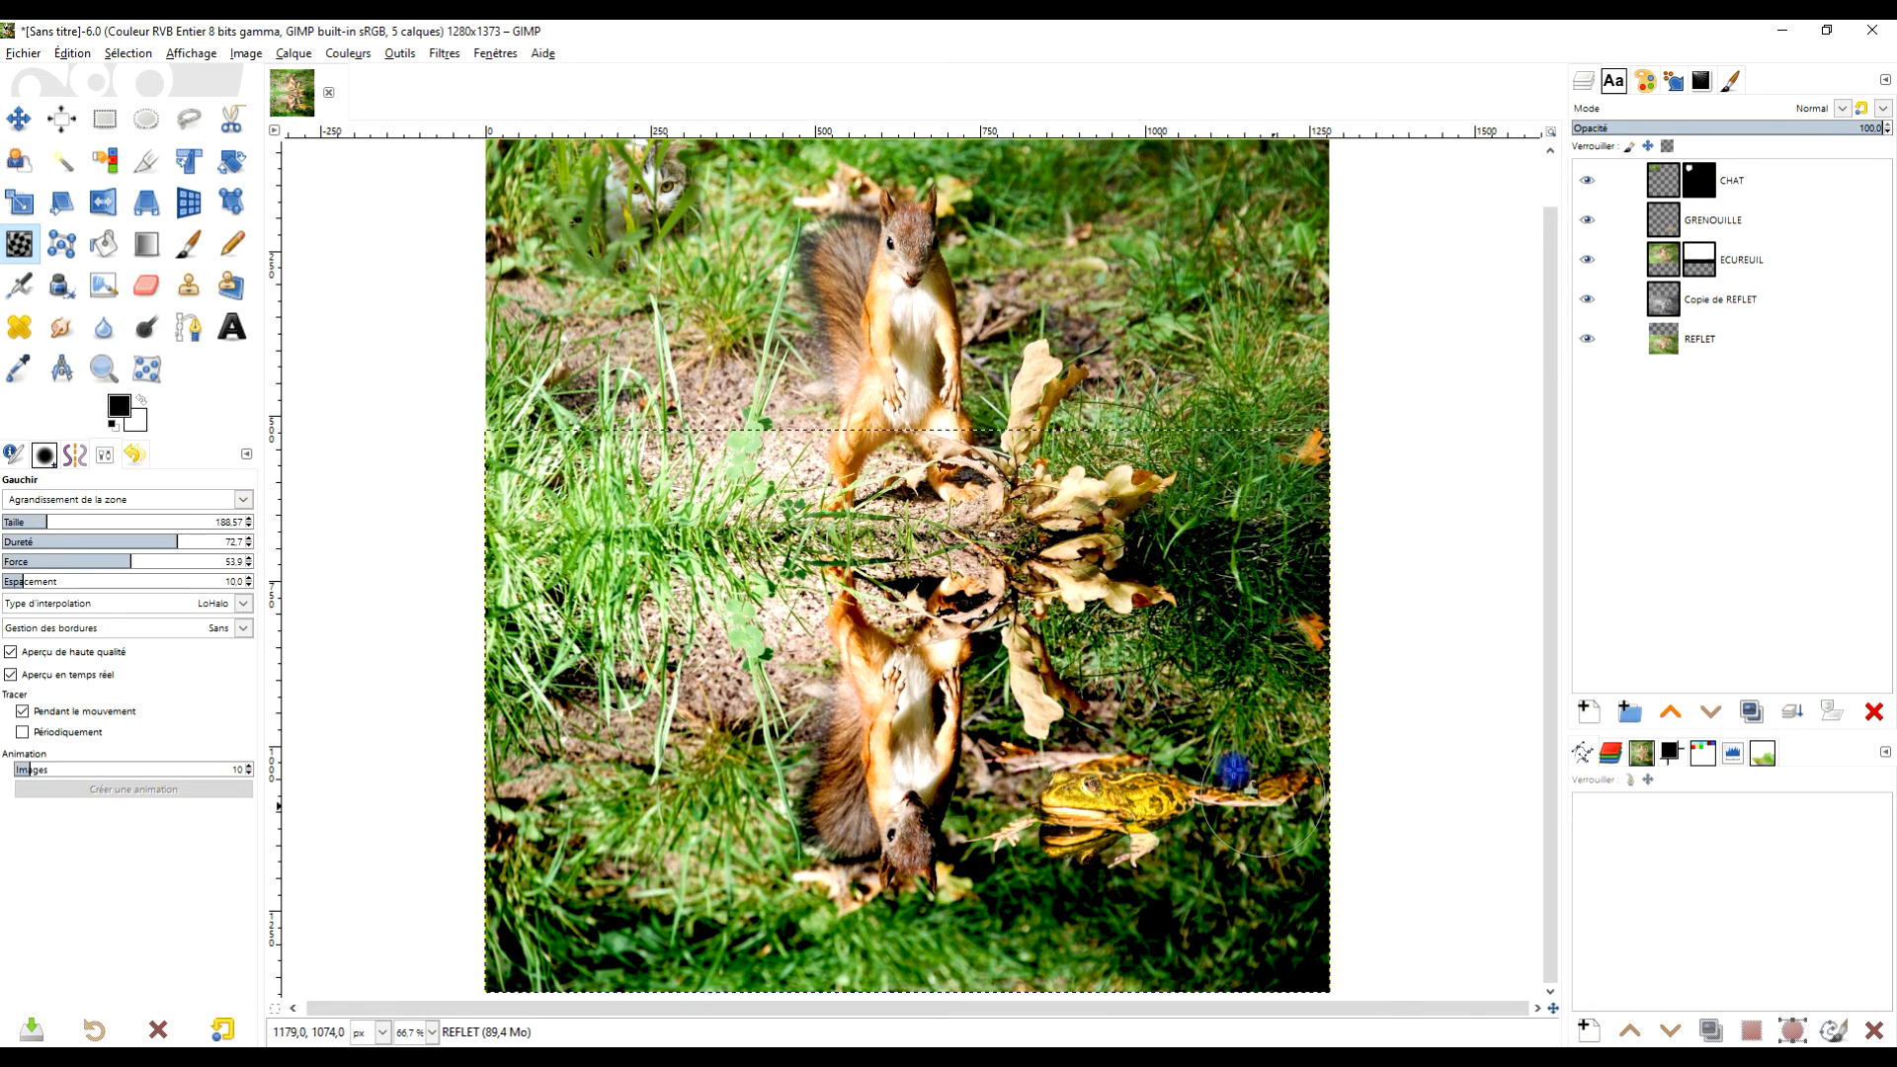
click(79, 520)
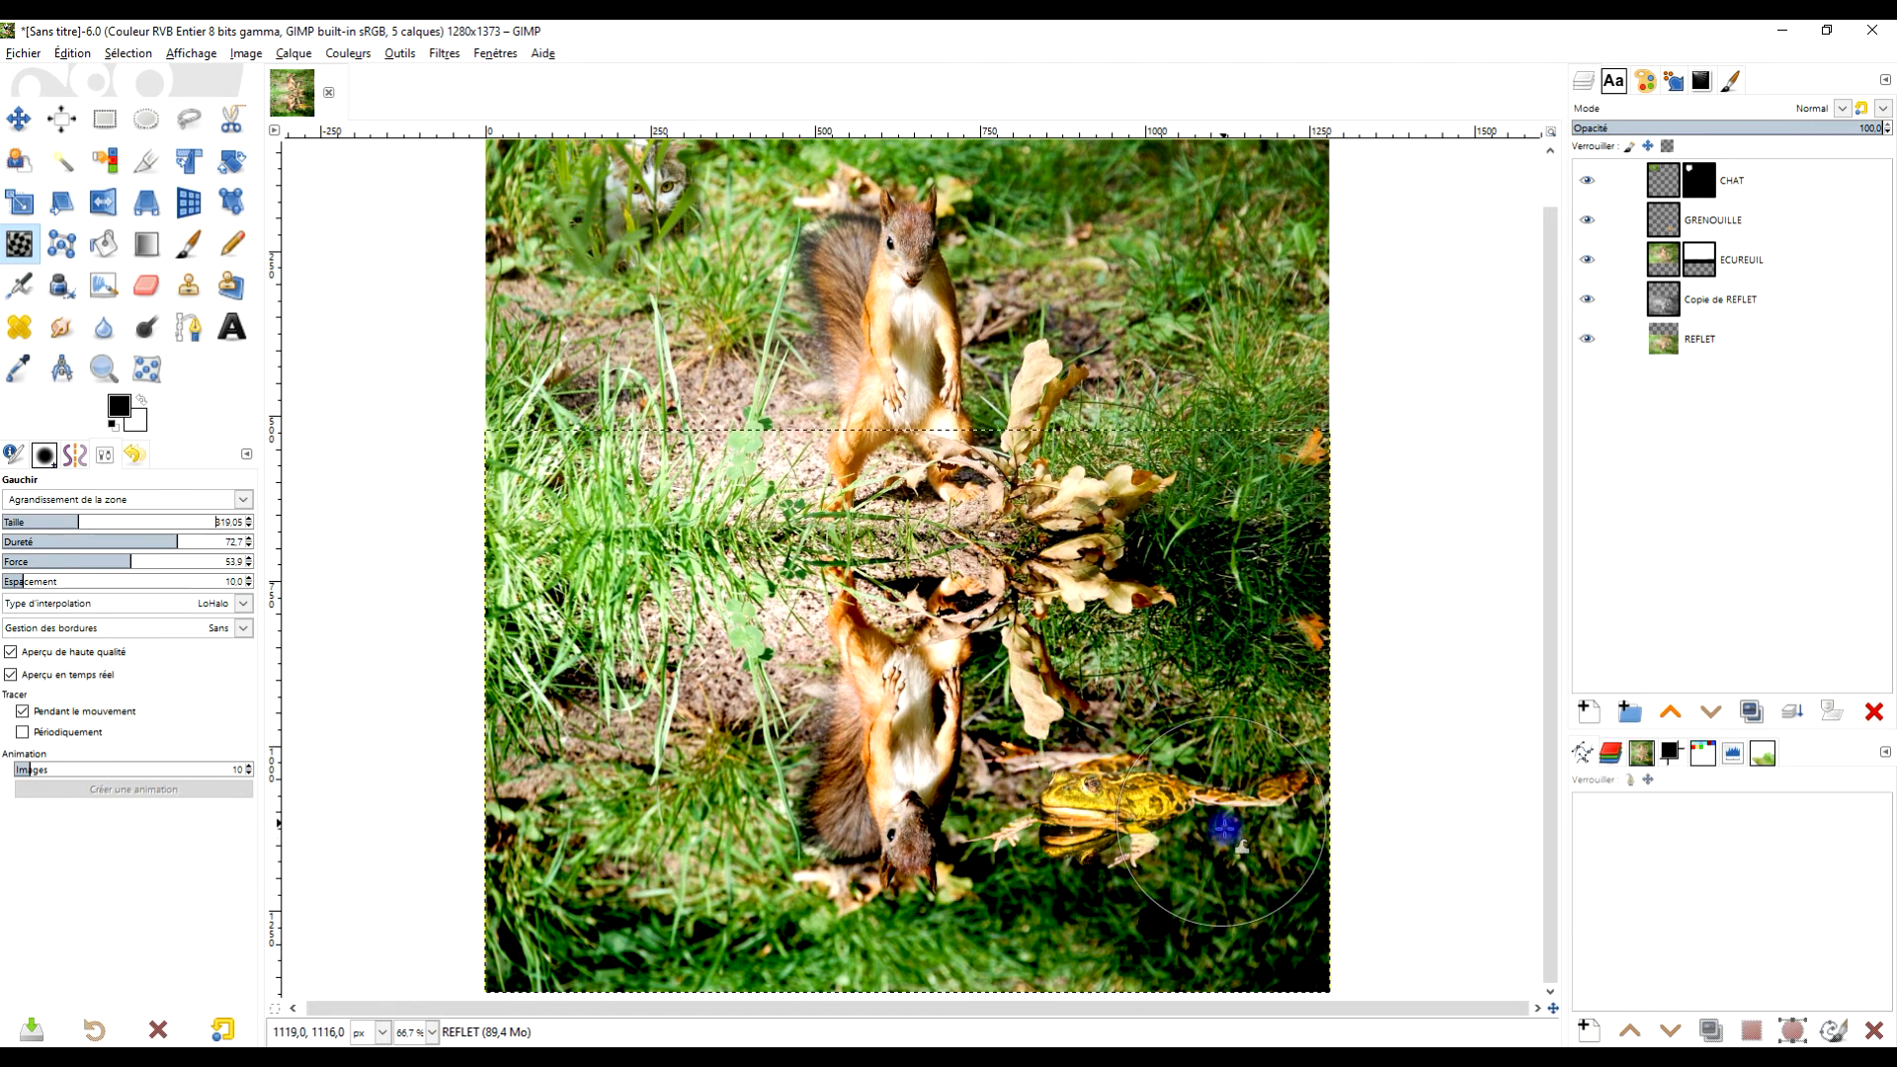
scroll(1209, 753, up, 1)
scroll(1209, 754, up, 3)
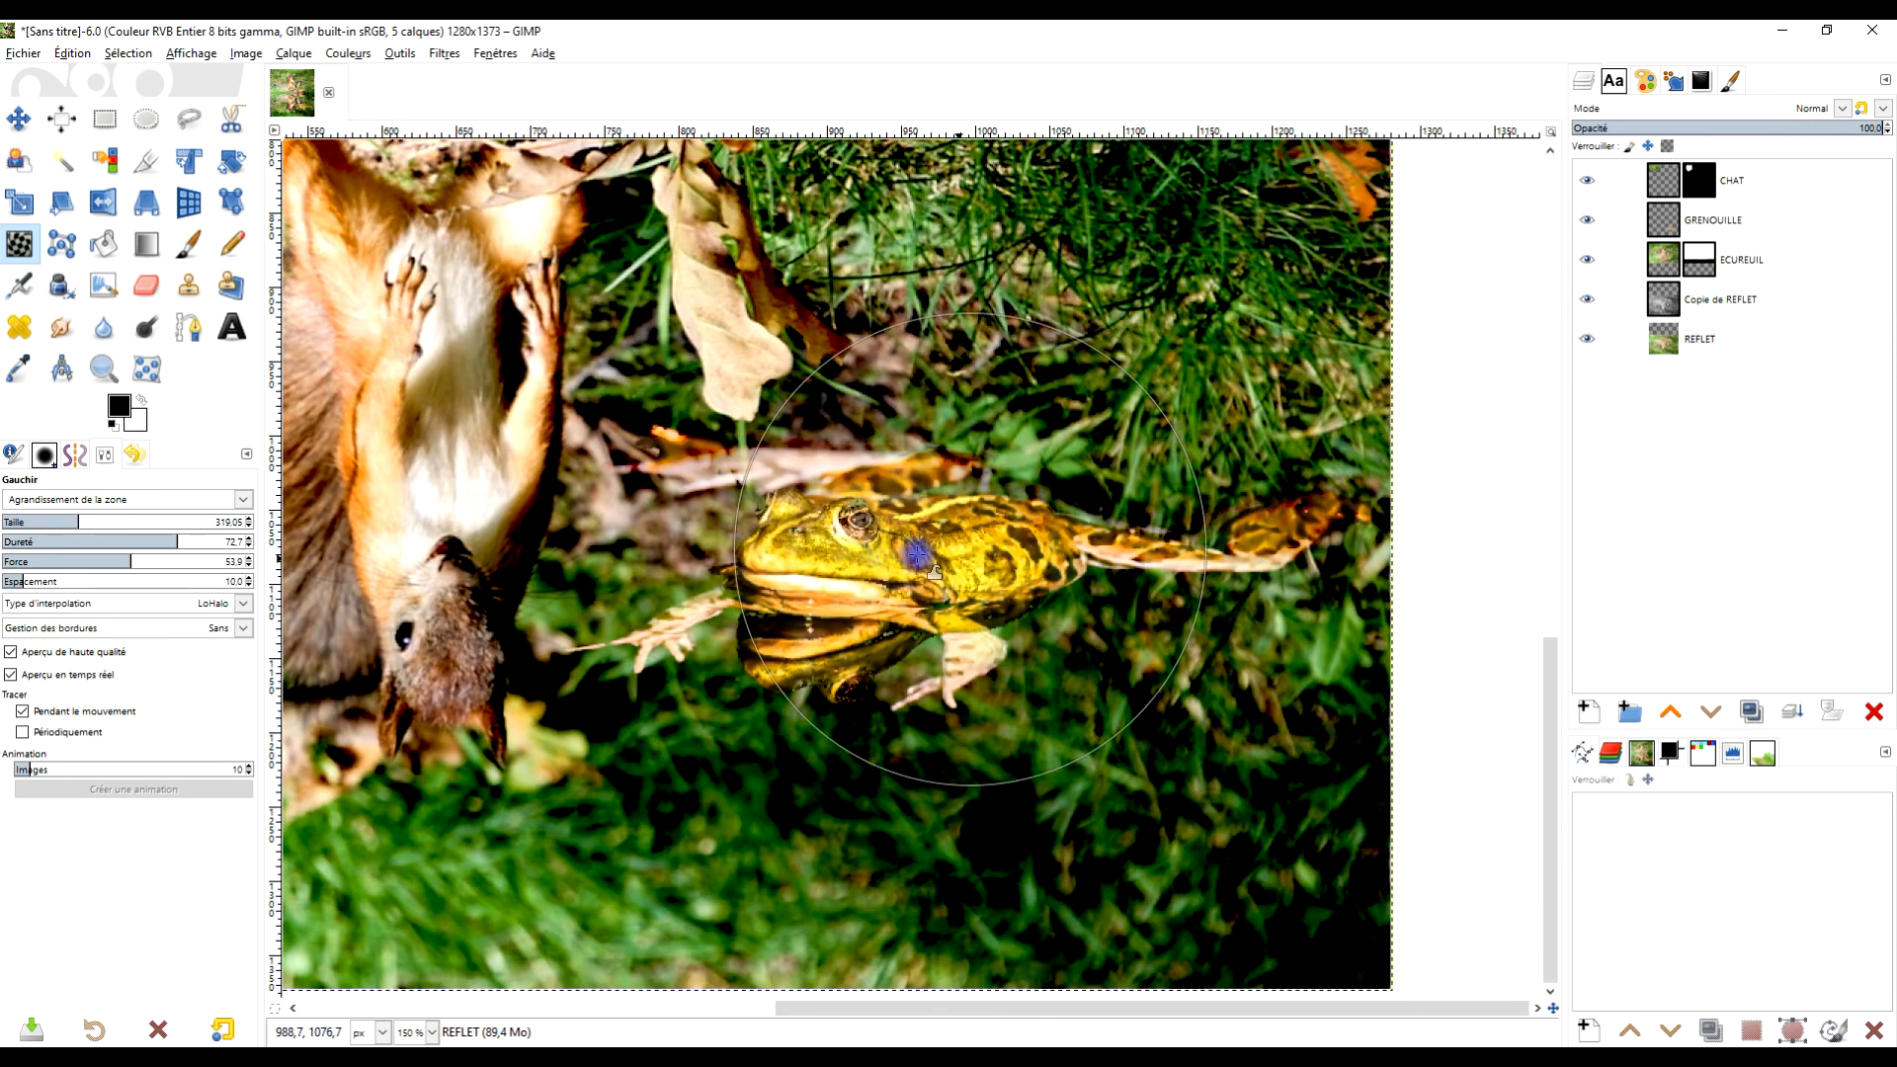
drag(897, 611, 892, 682)
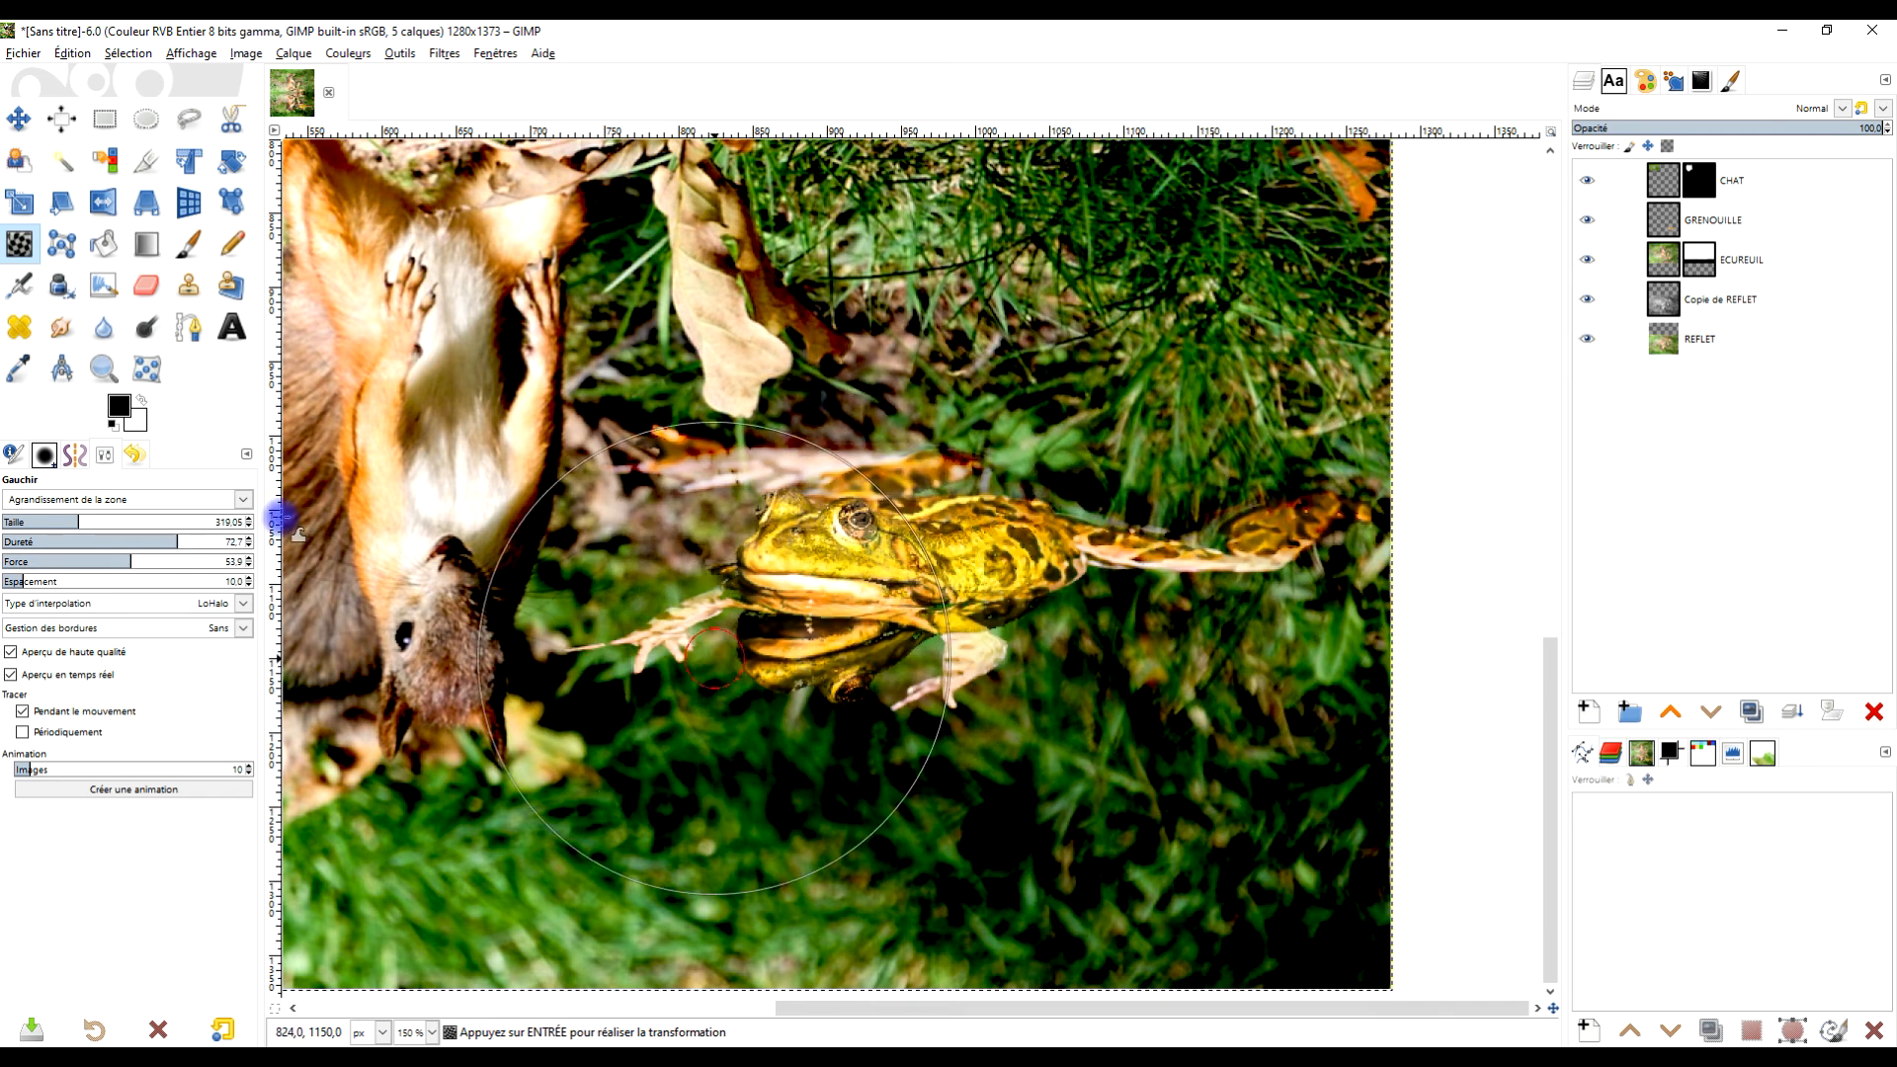
Warp the REFLET layer around the frog in Déplacer les pixels mode at size 147.79, undoing an unwanted stroke.
click(62, 500)
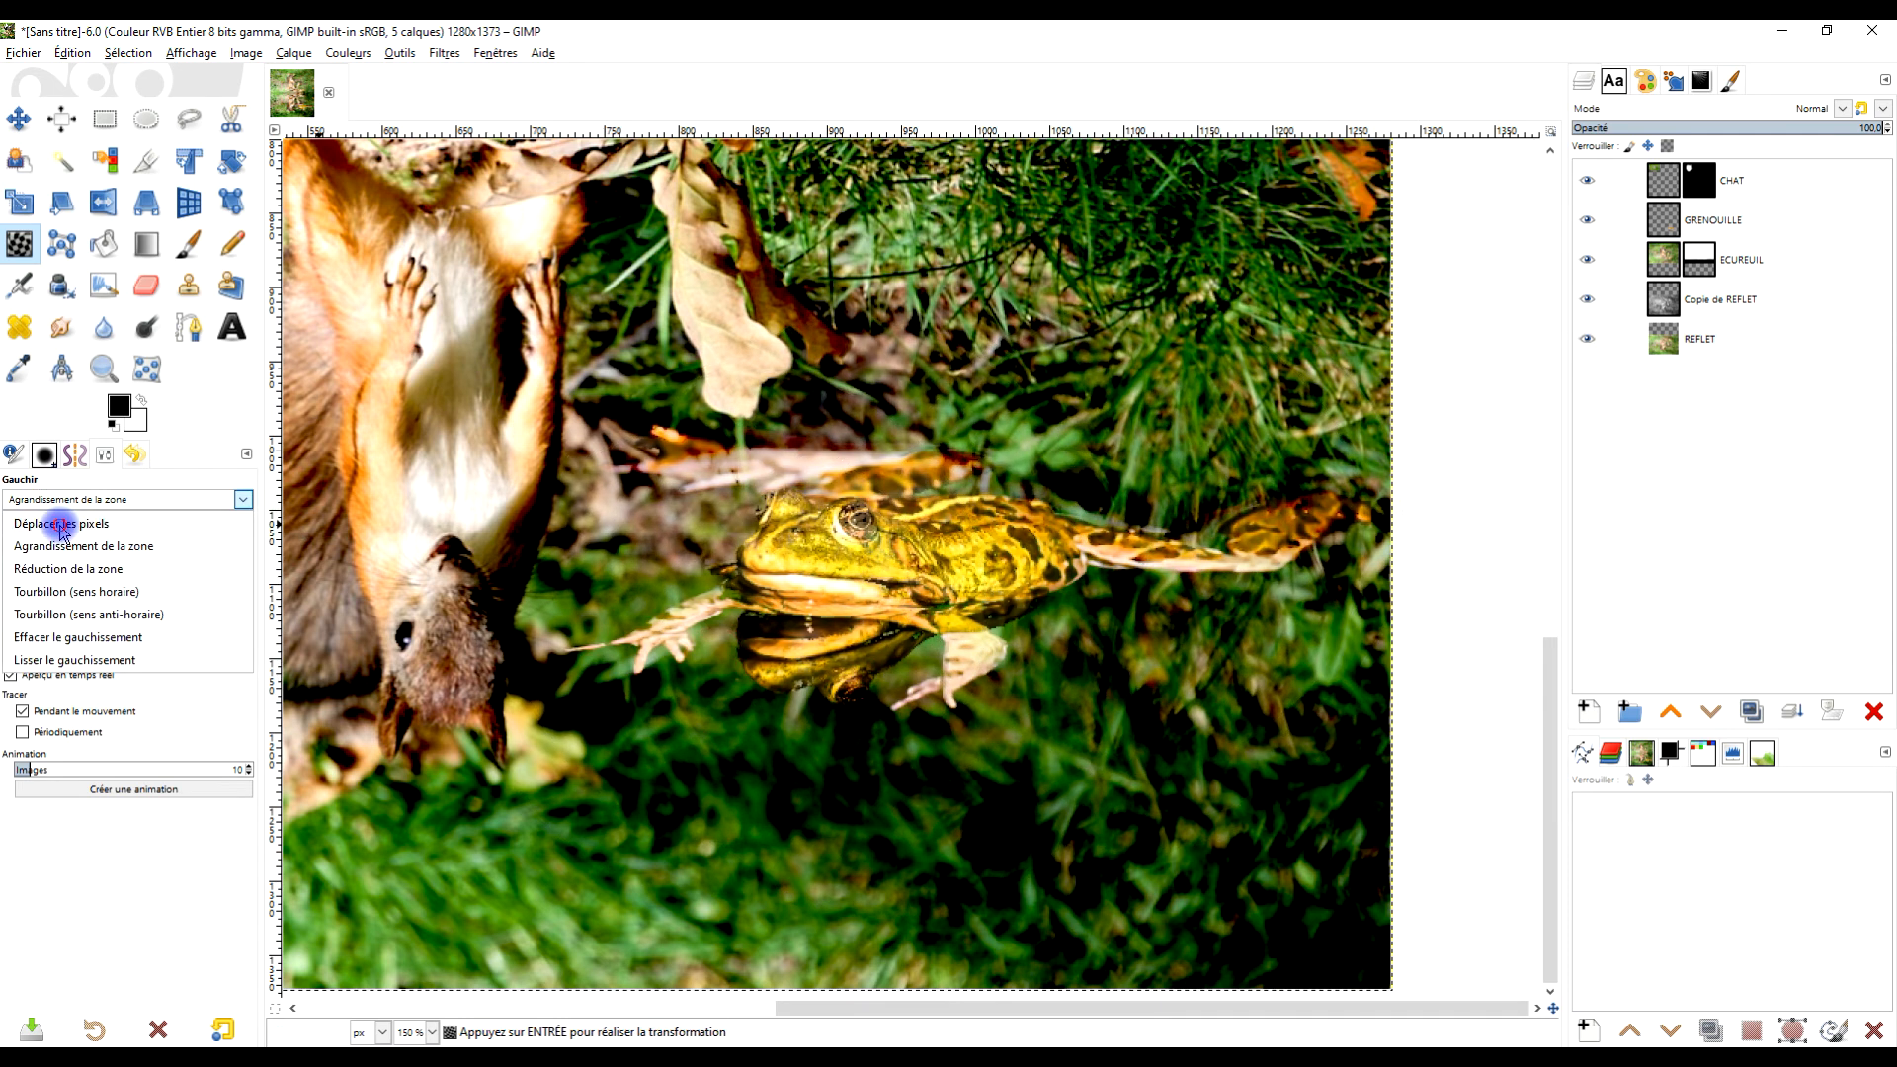
click(63, 526)
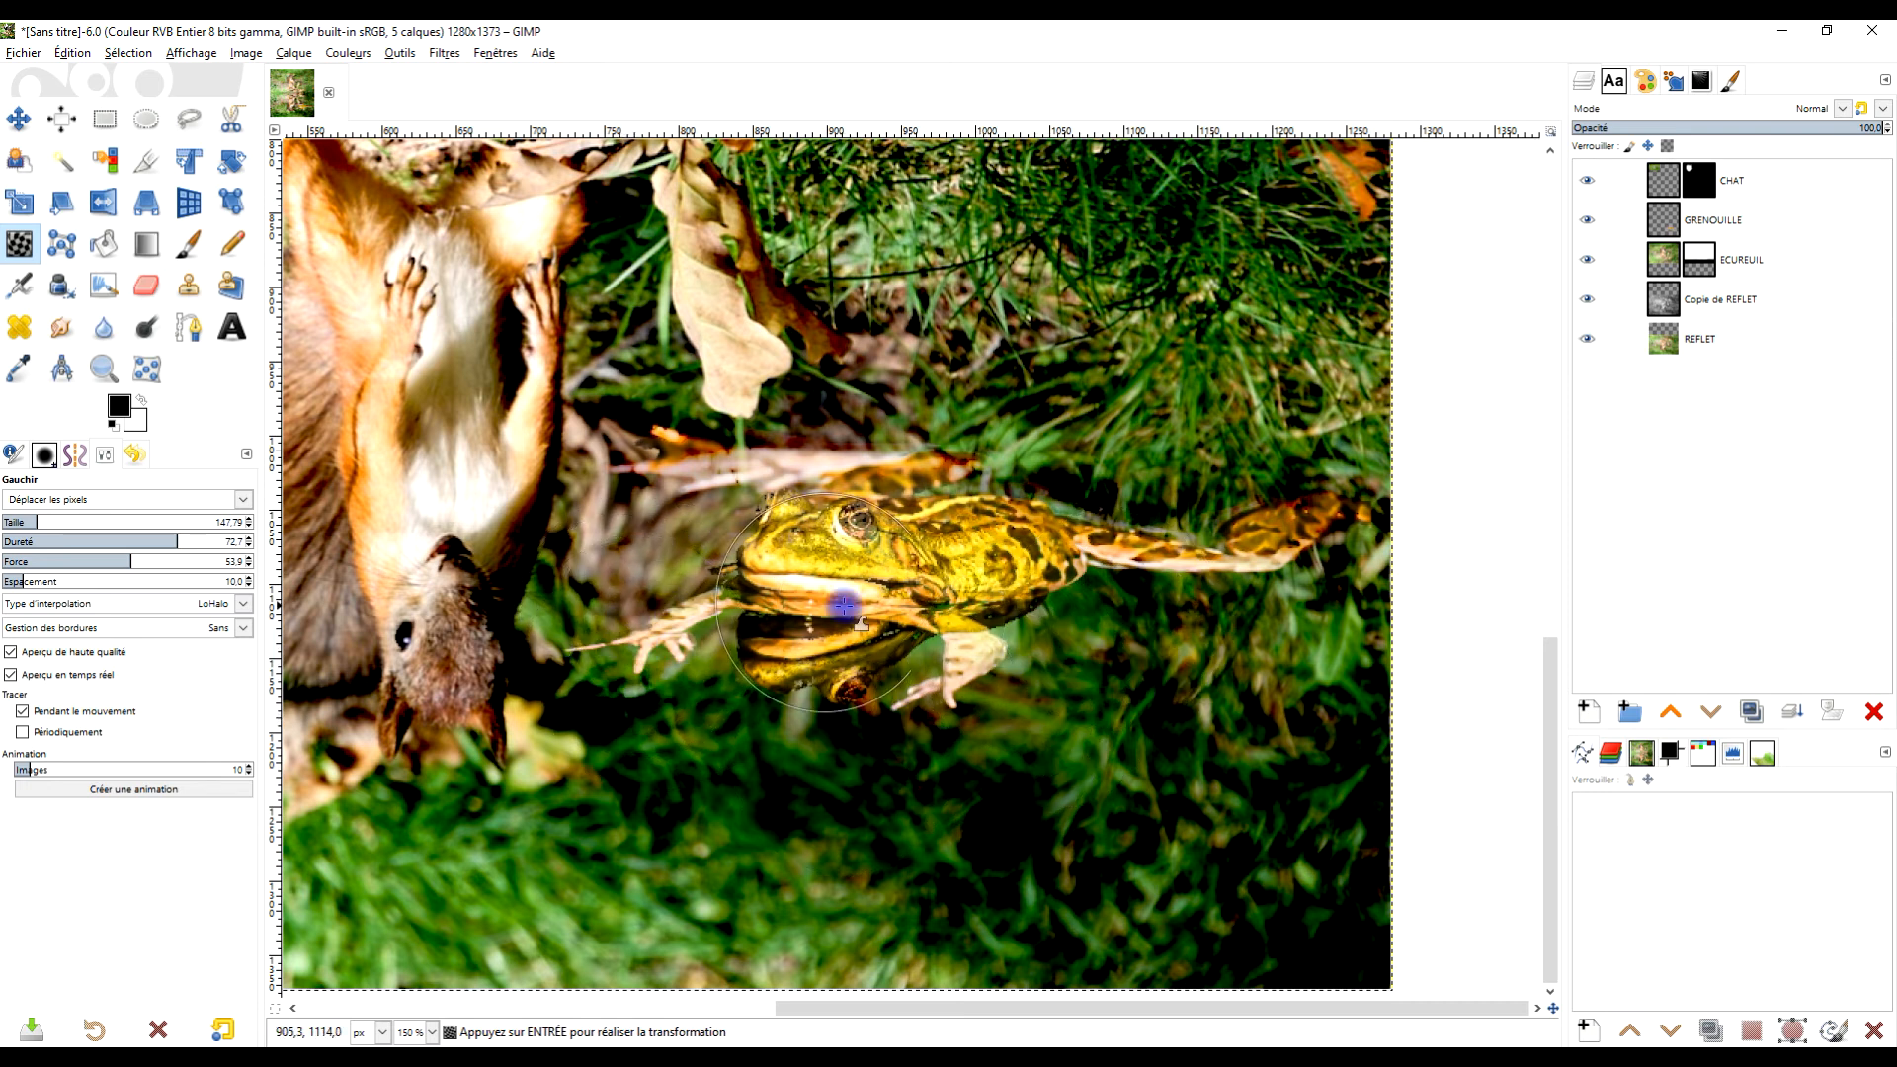
key(ctrl+z)
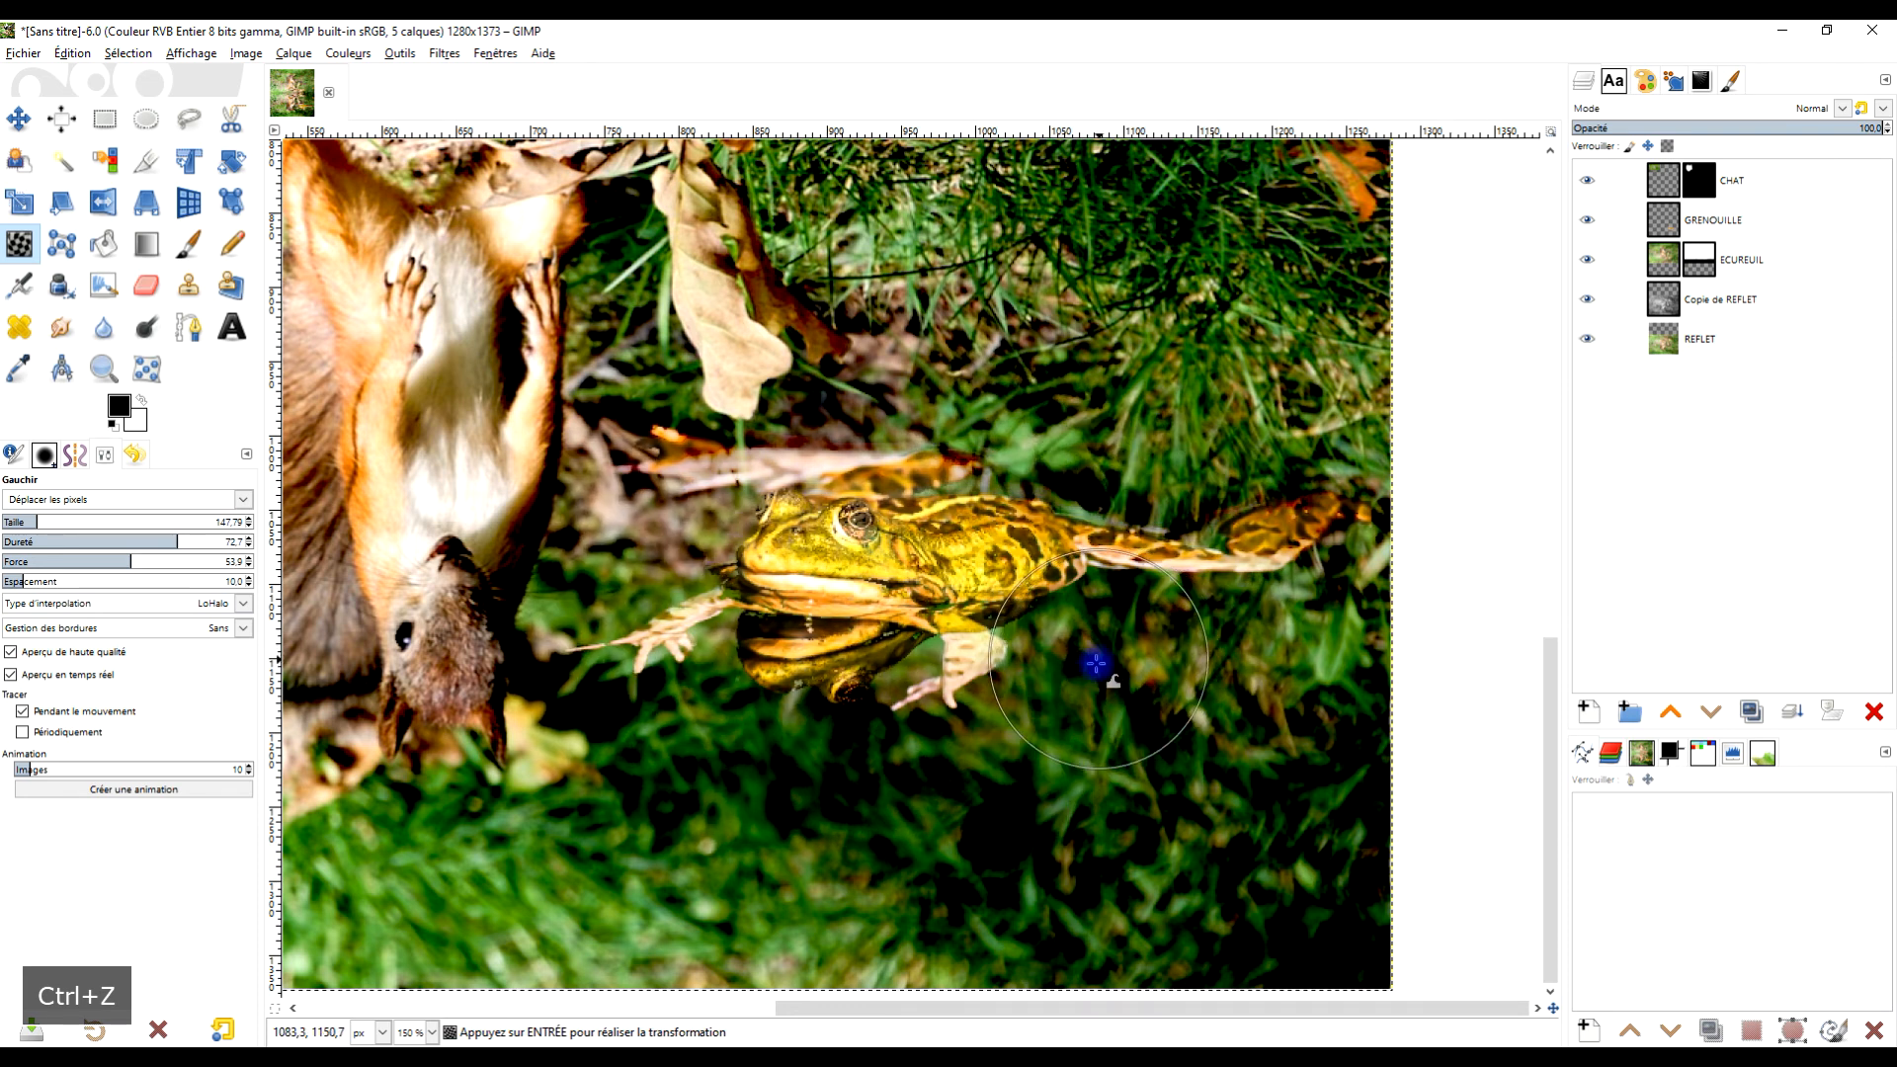
scroll(1094, 671, down, 1)
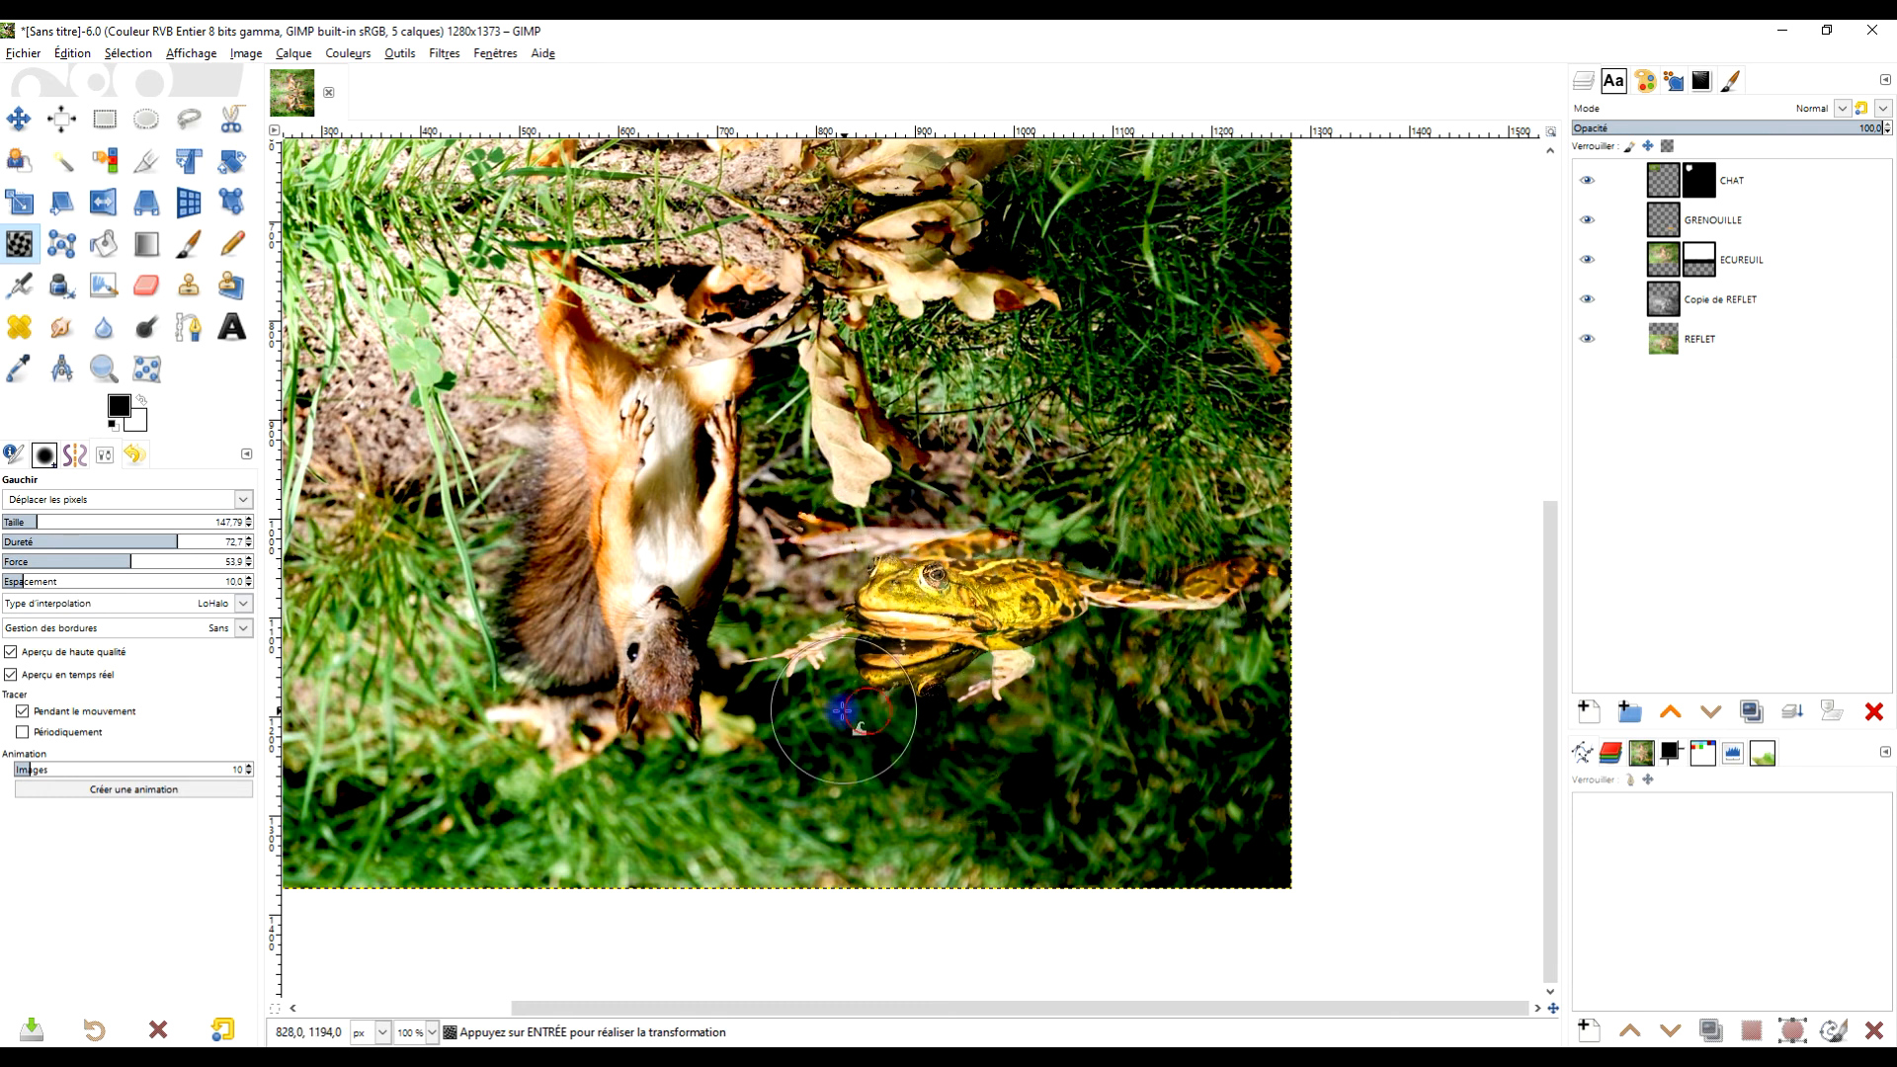
On the Copie de REFLET layer, make an elliptical selection of about 500 × 220 px around the frog.
click(1723, 308)
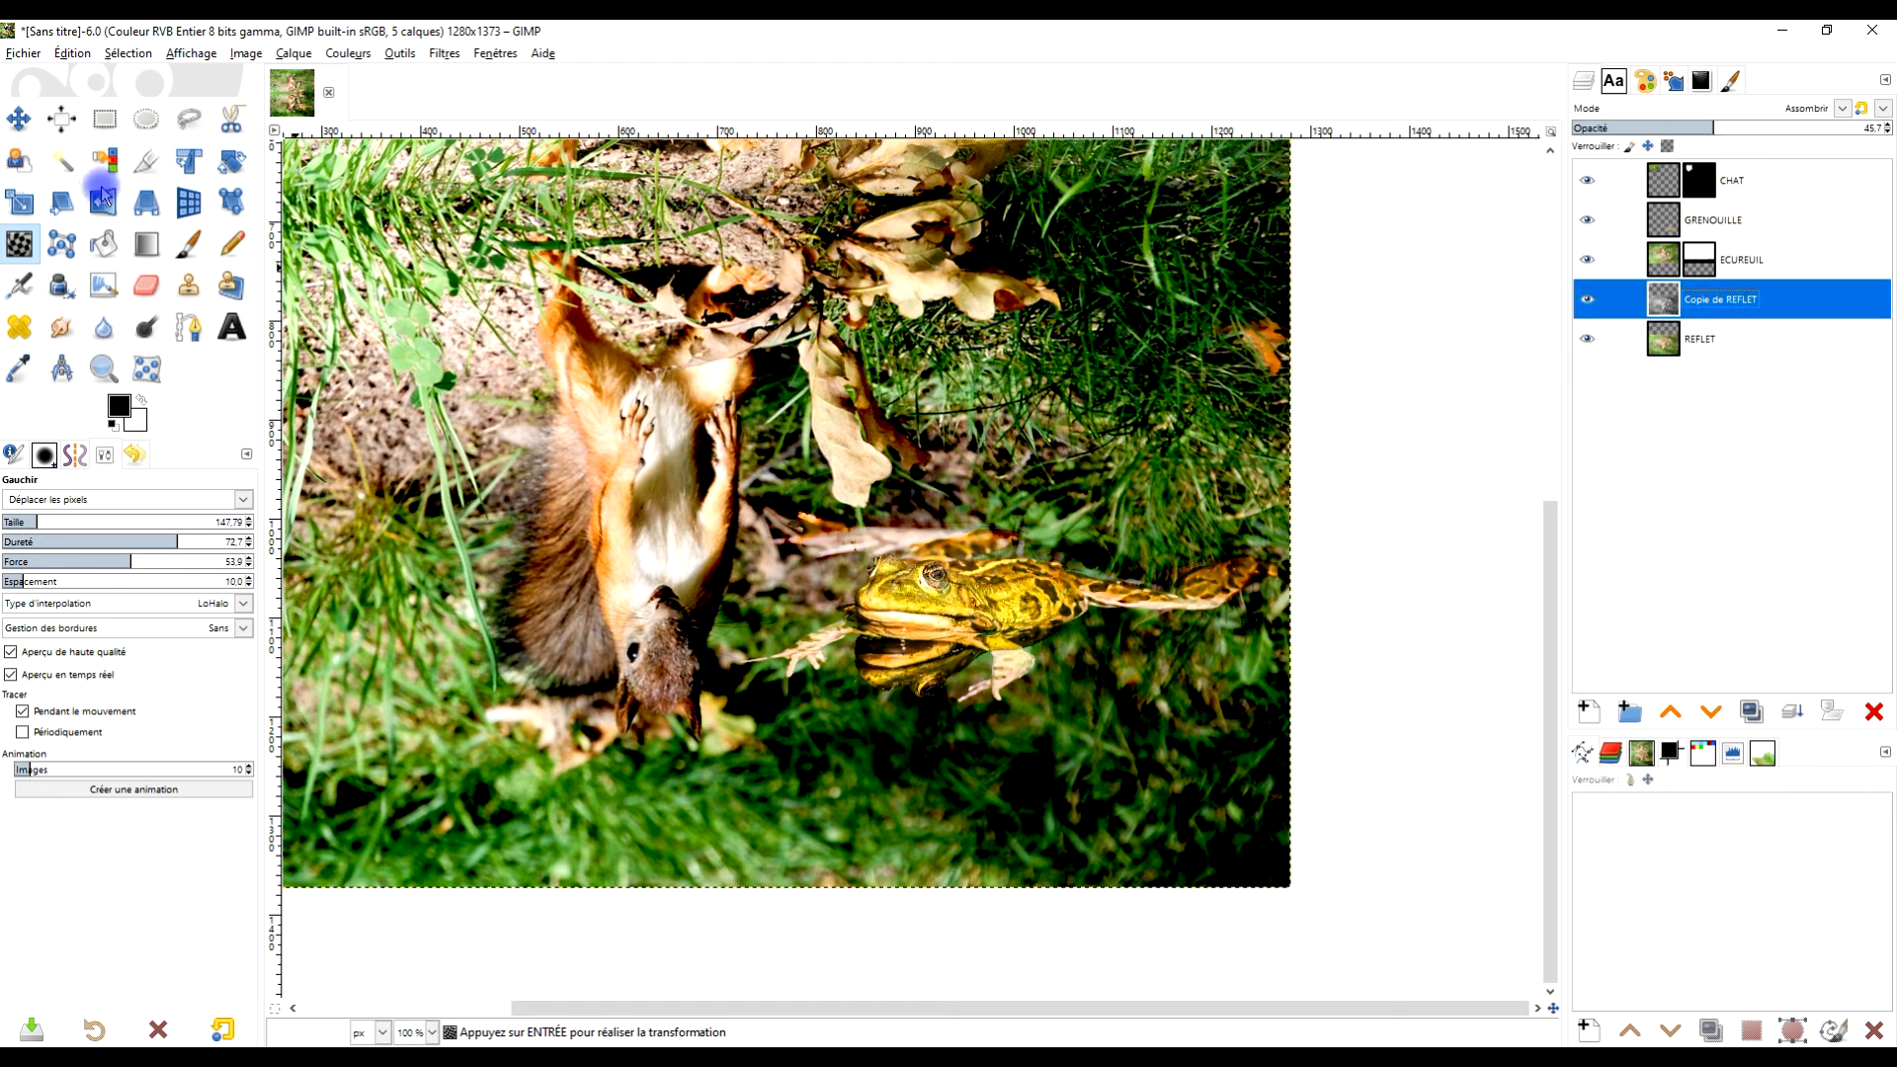
click(144, 119)
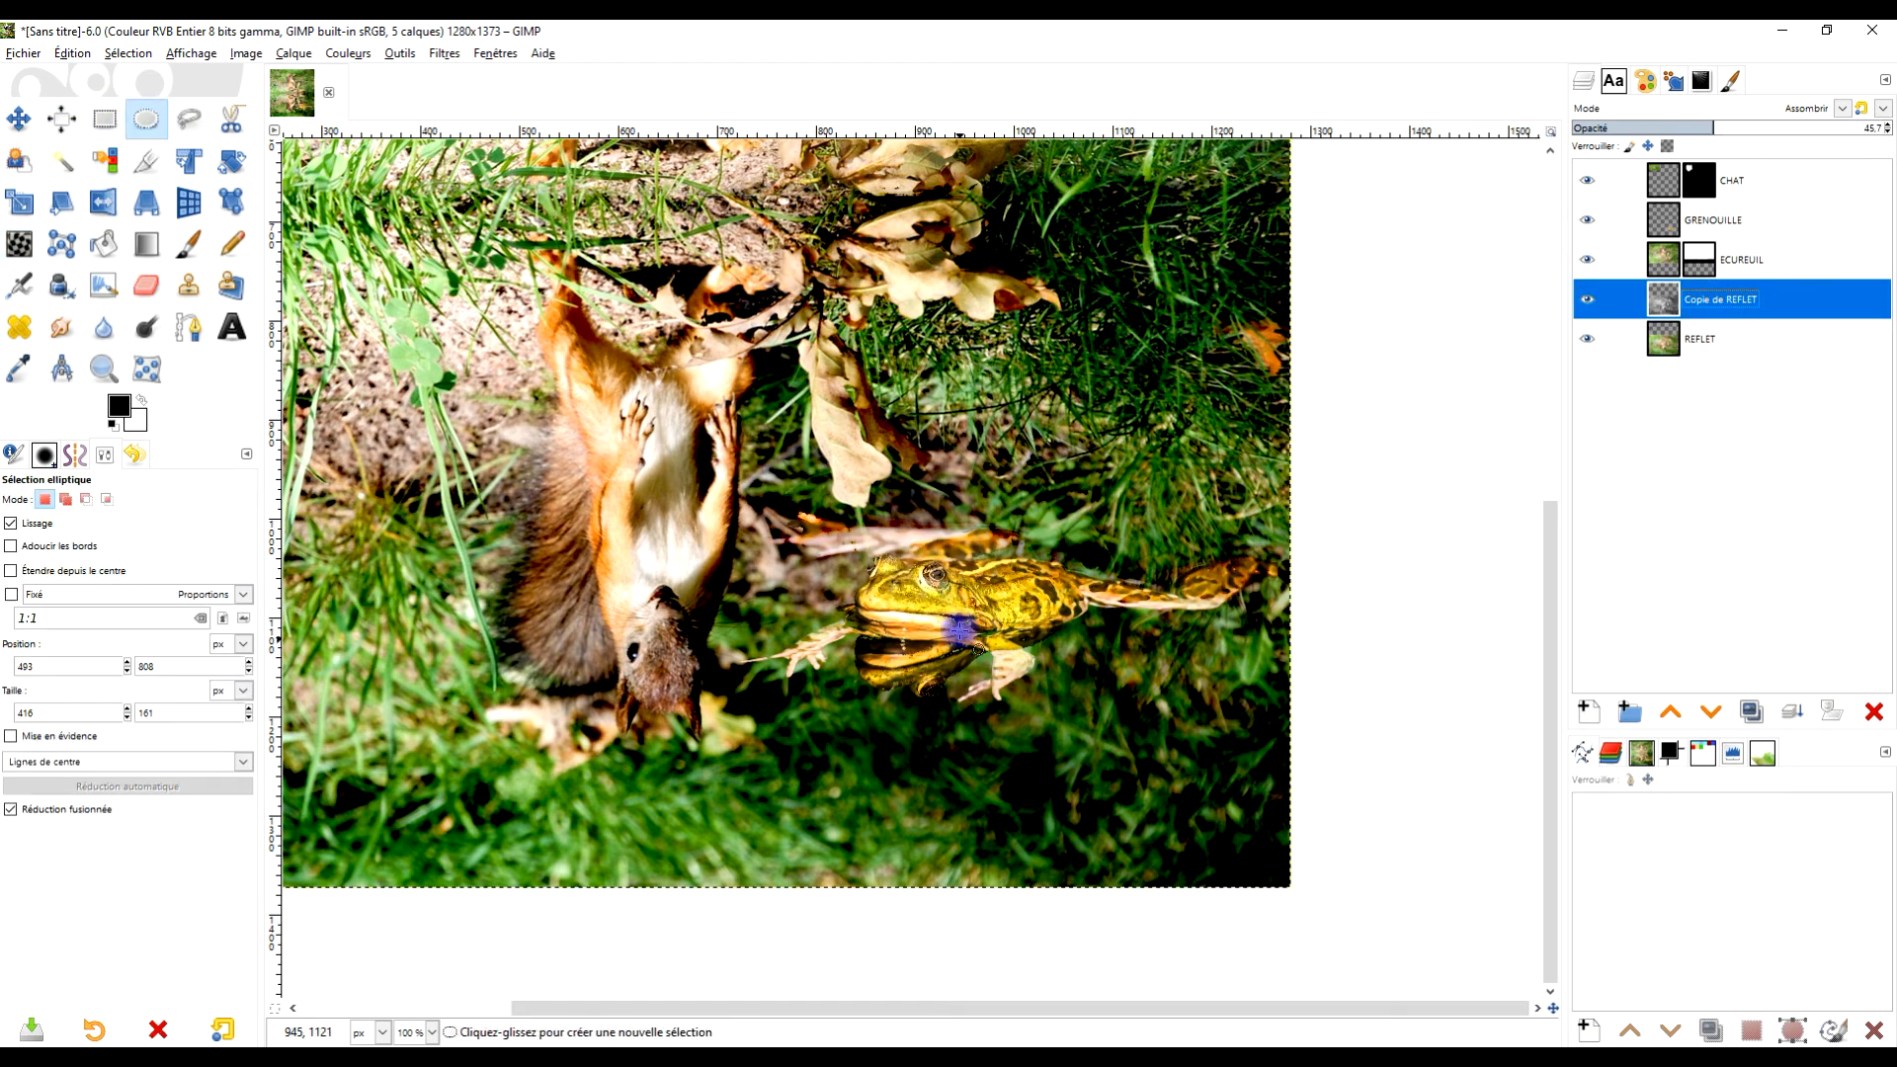
drag(934, 597, 1378, 787)
mouse_move(1153, 688)
mouse_down()
mouse_move(1006, 632)
mouse_move(978, 599)
mouse_up()
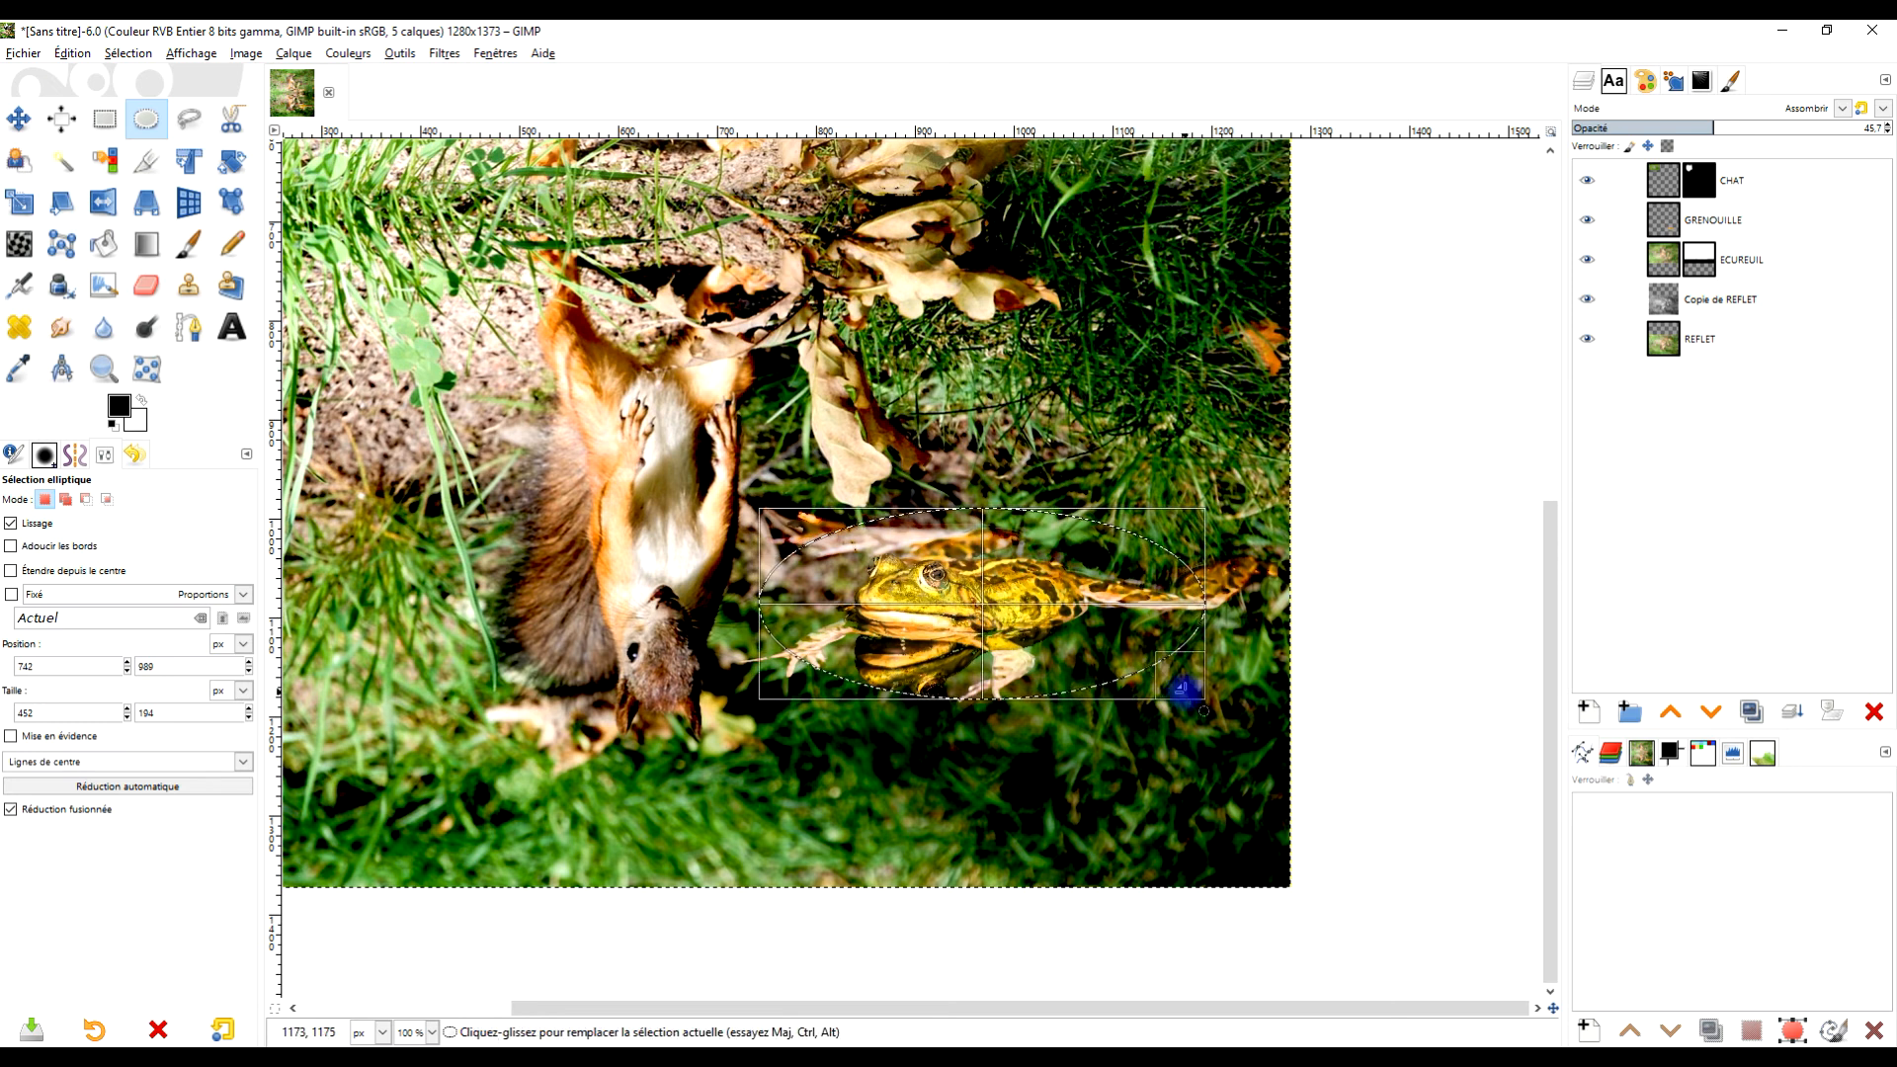
drag(1186, 690, 1247, 712)
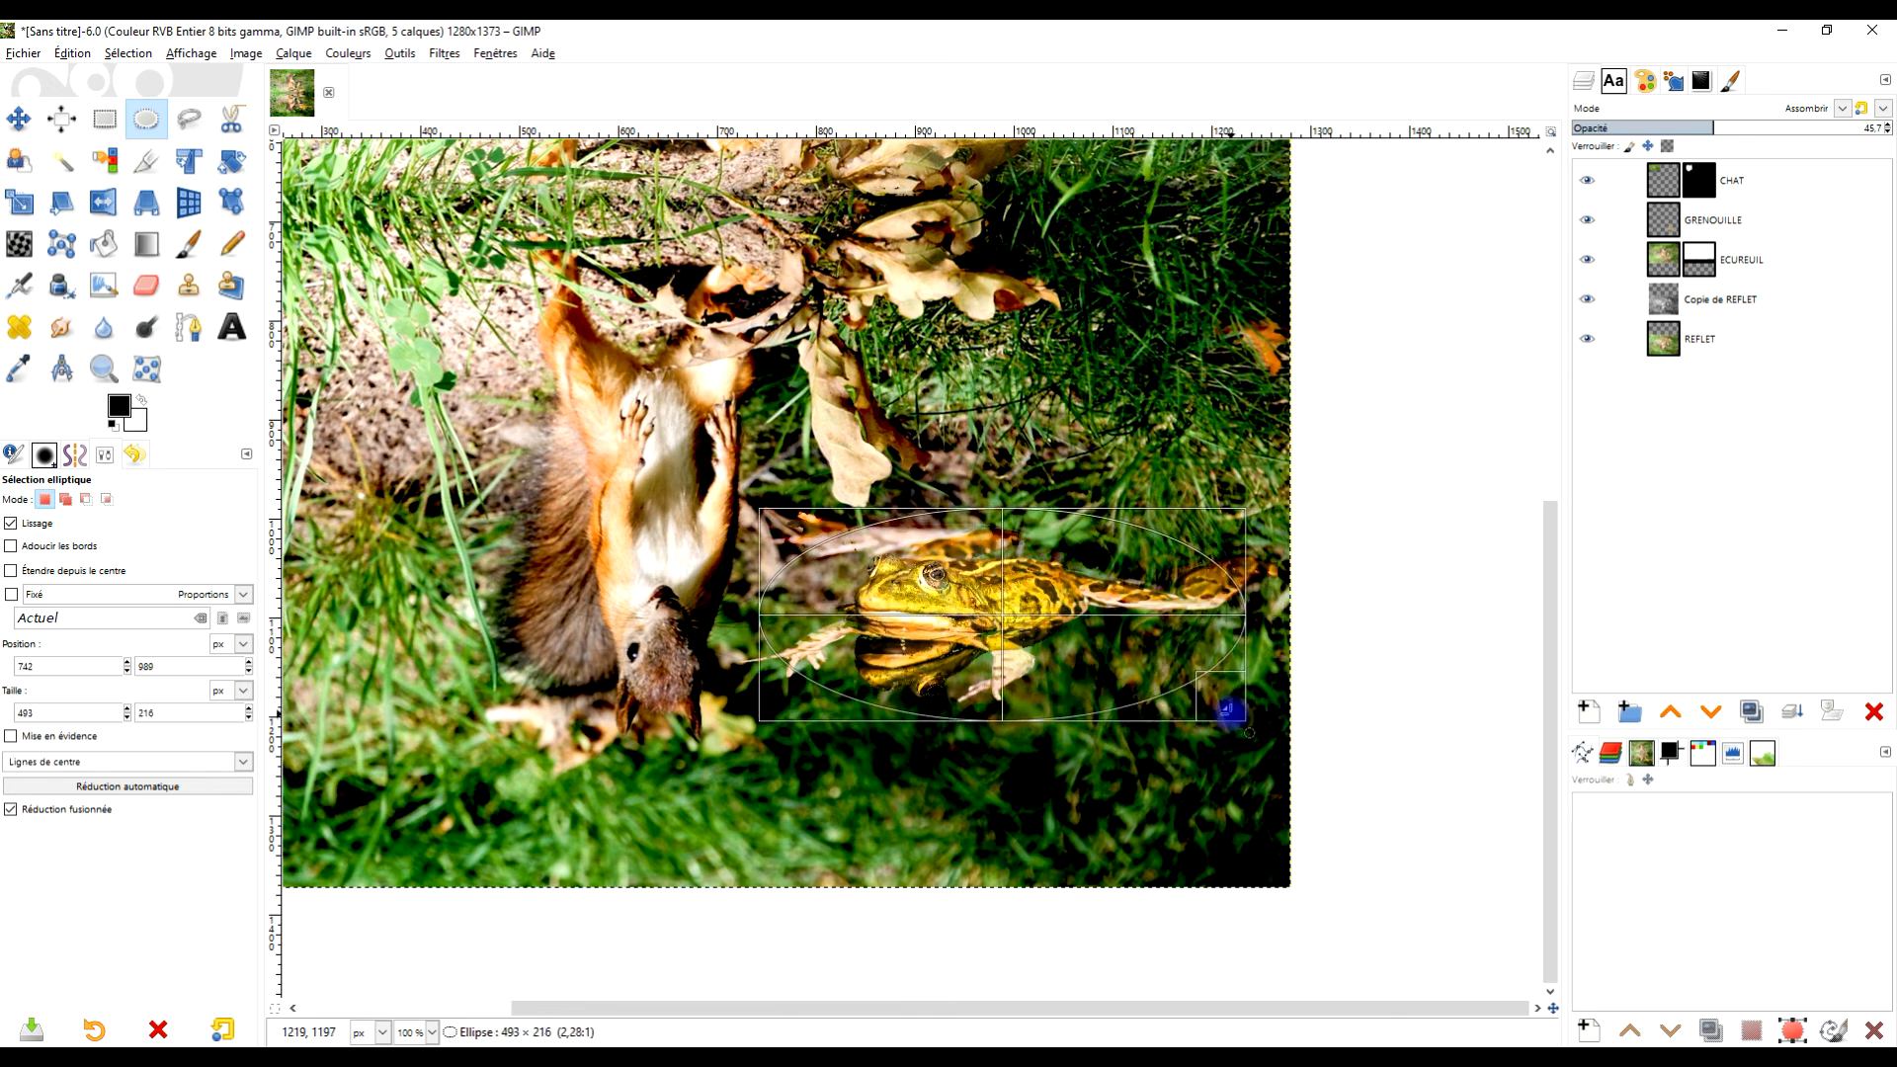
Apply the Vagues distortion to the selection with amplitude 20.2, period 107.0 and proportions 2.475.
click(441, 54)
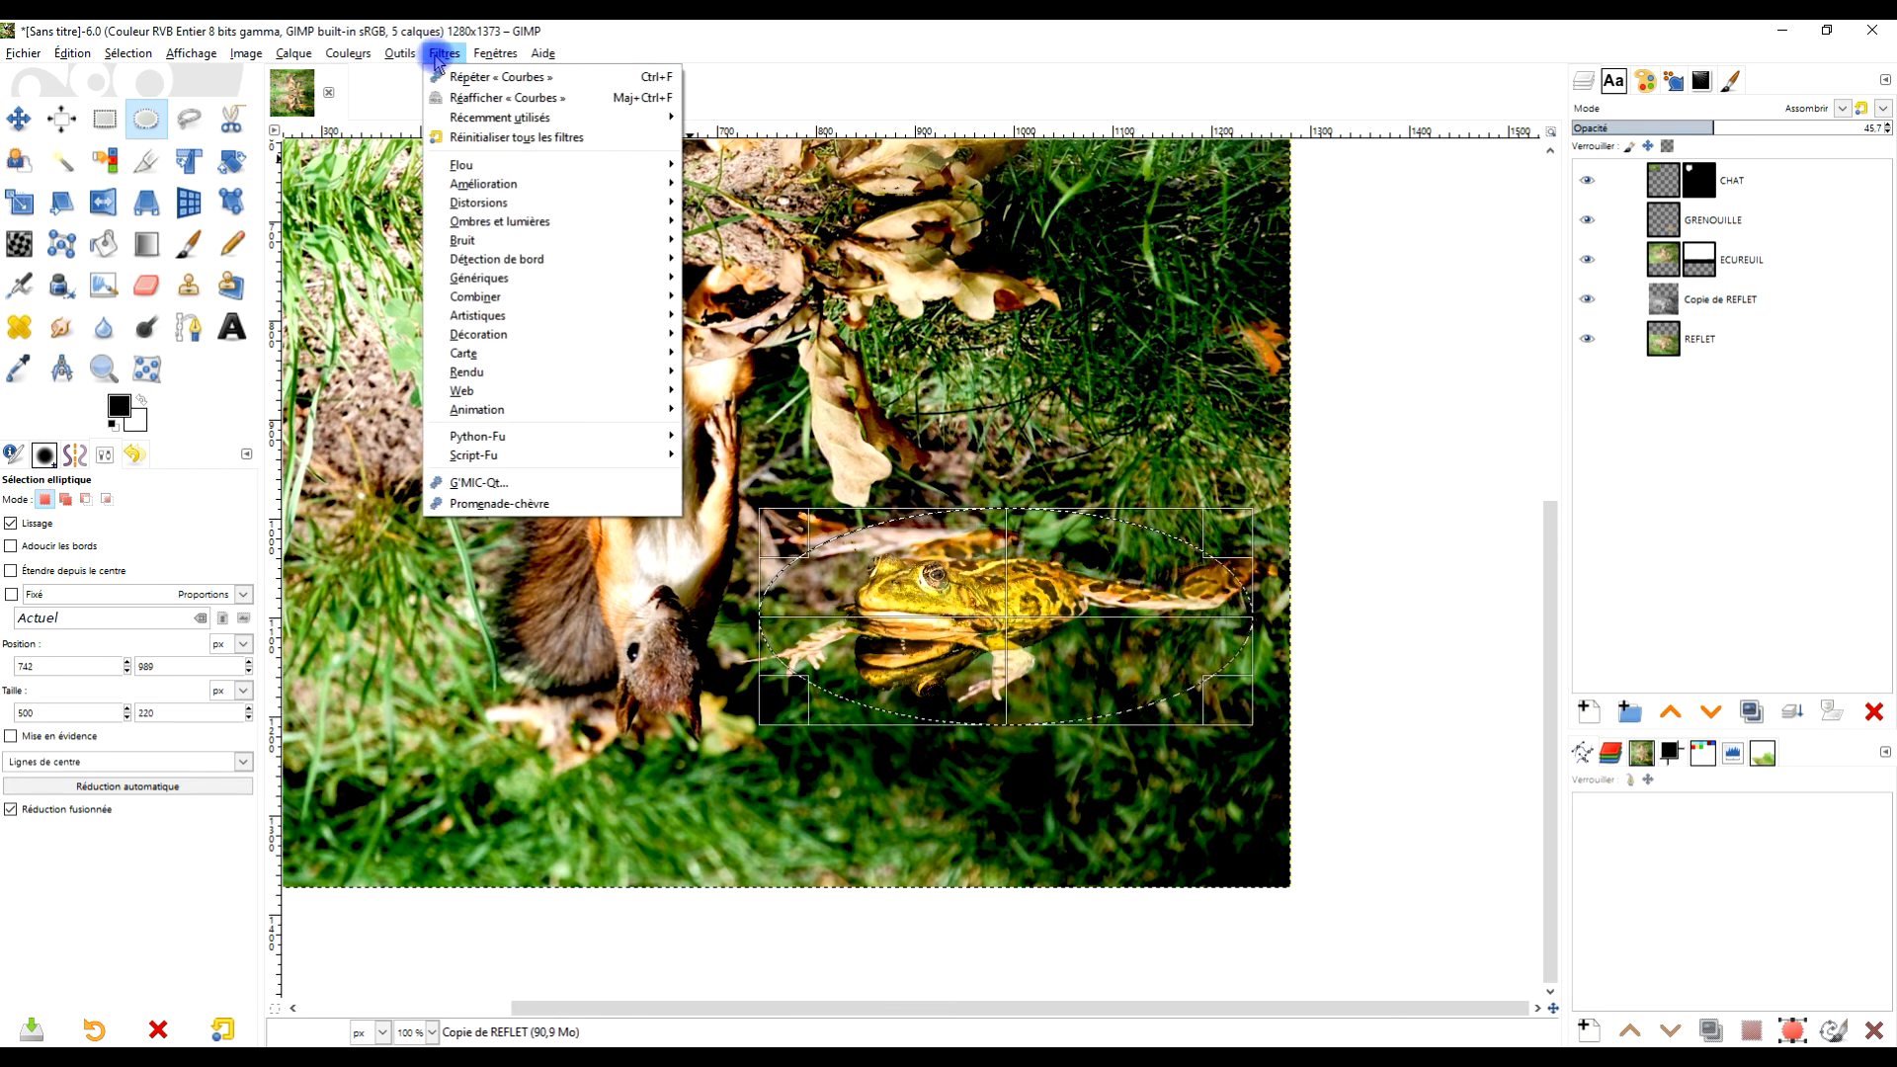
mouse_move(530, 201)
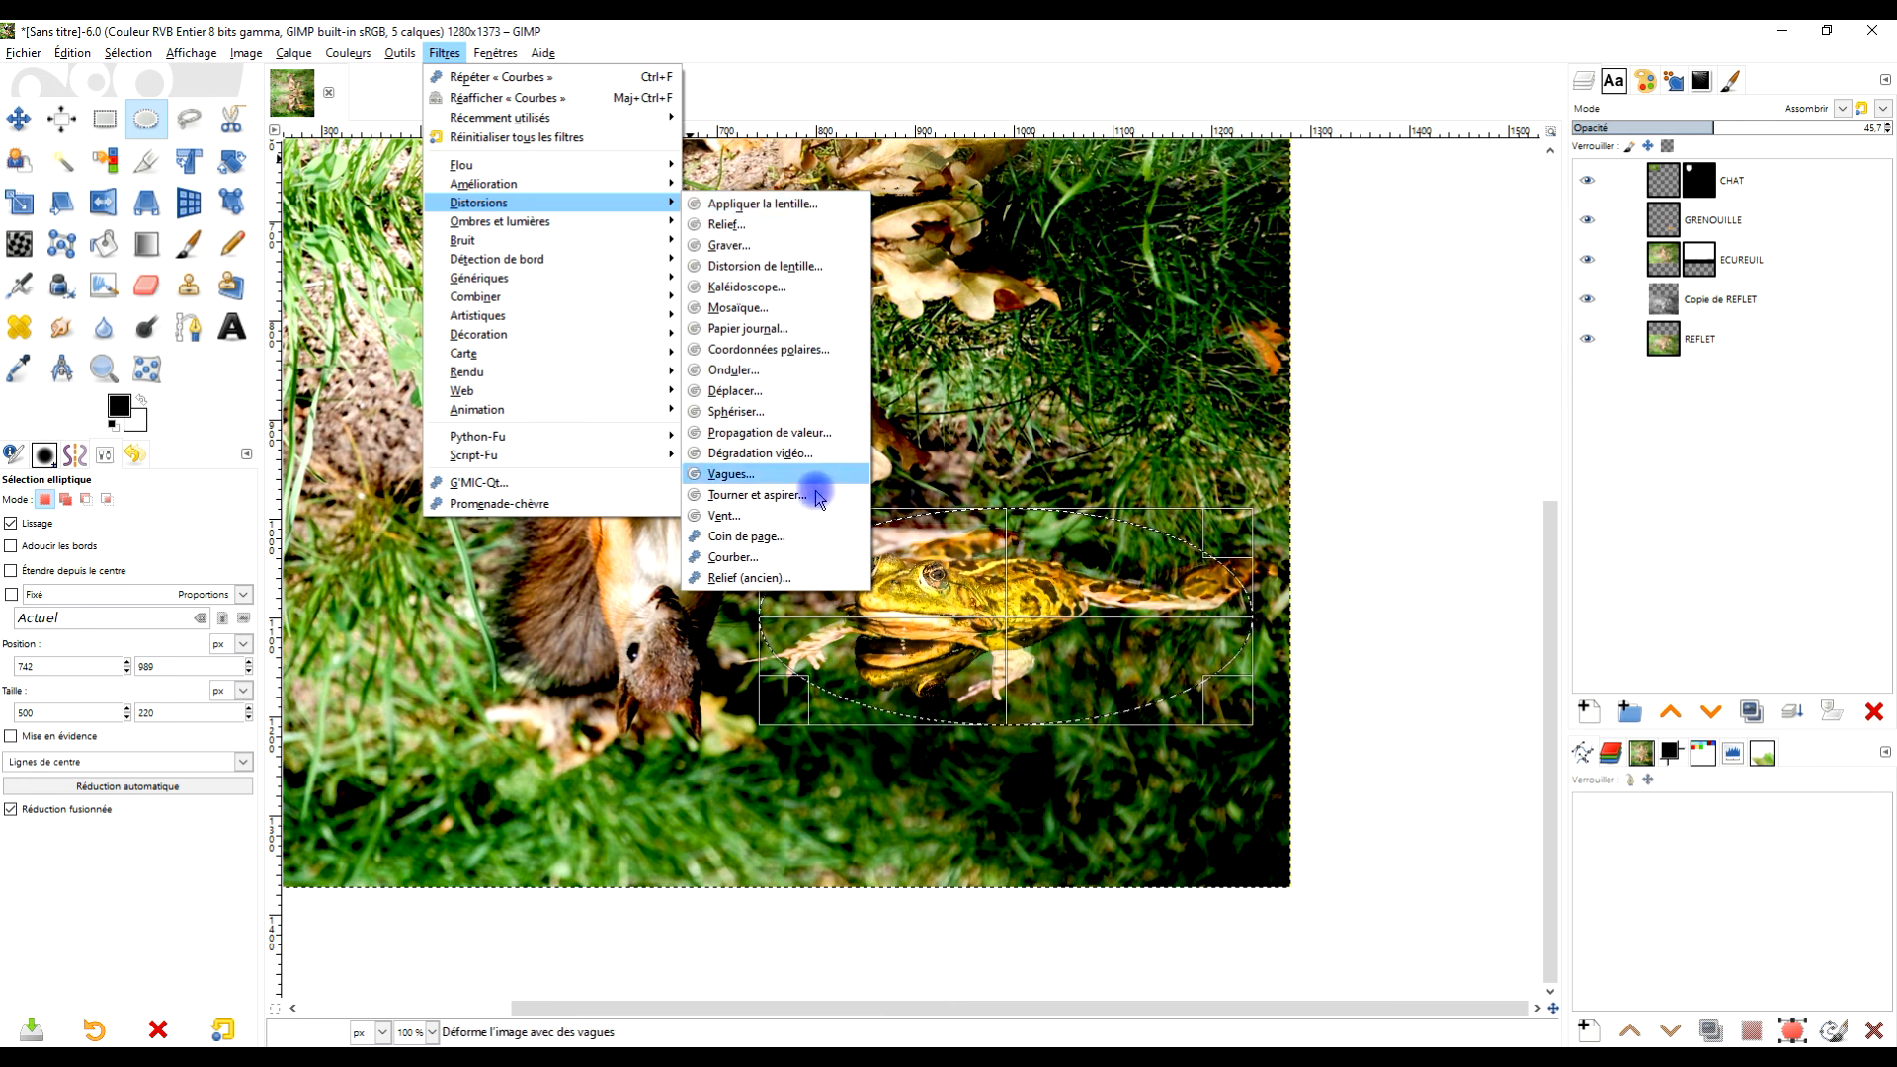
click(805, 475)
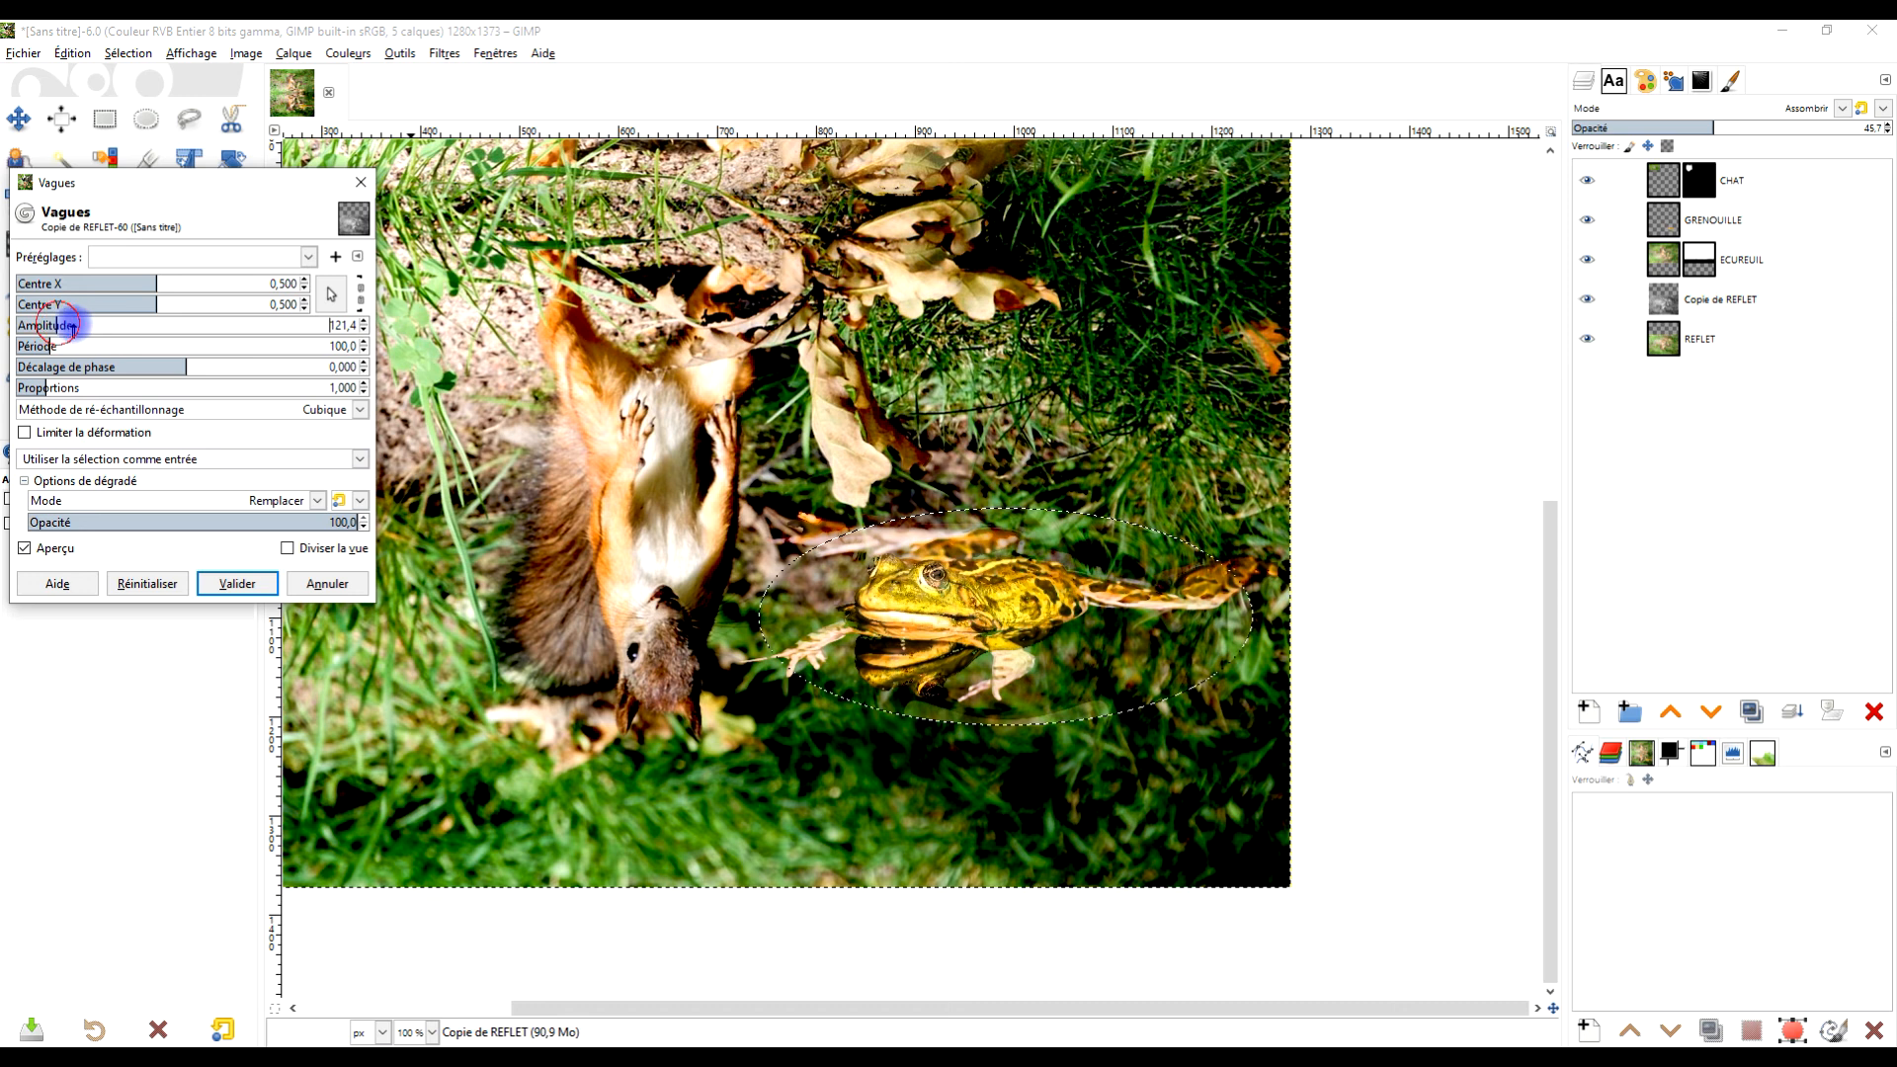
drag(74, 325, 90, 329)
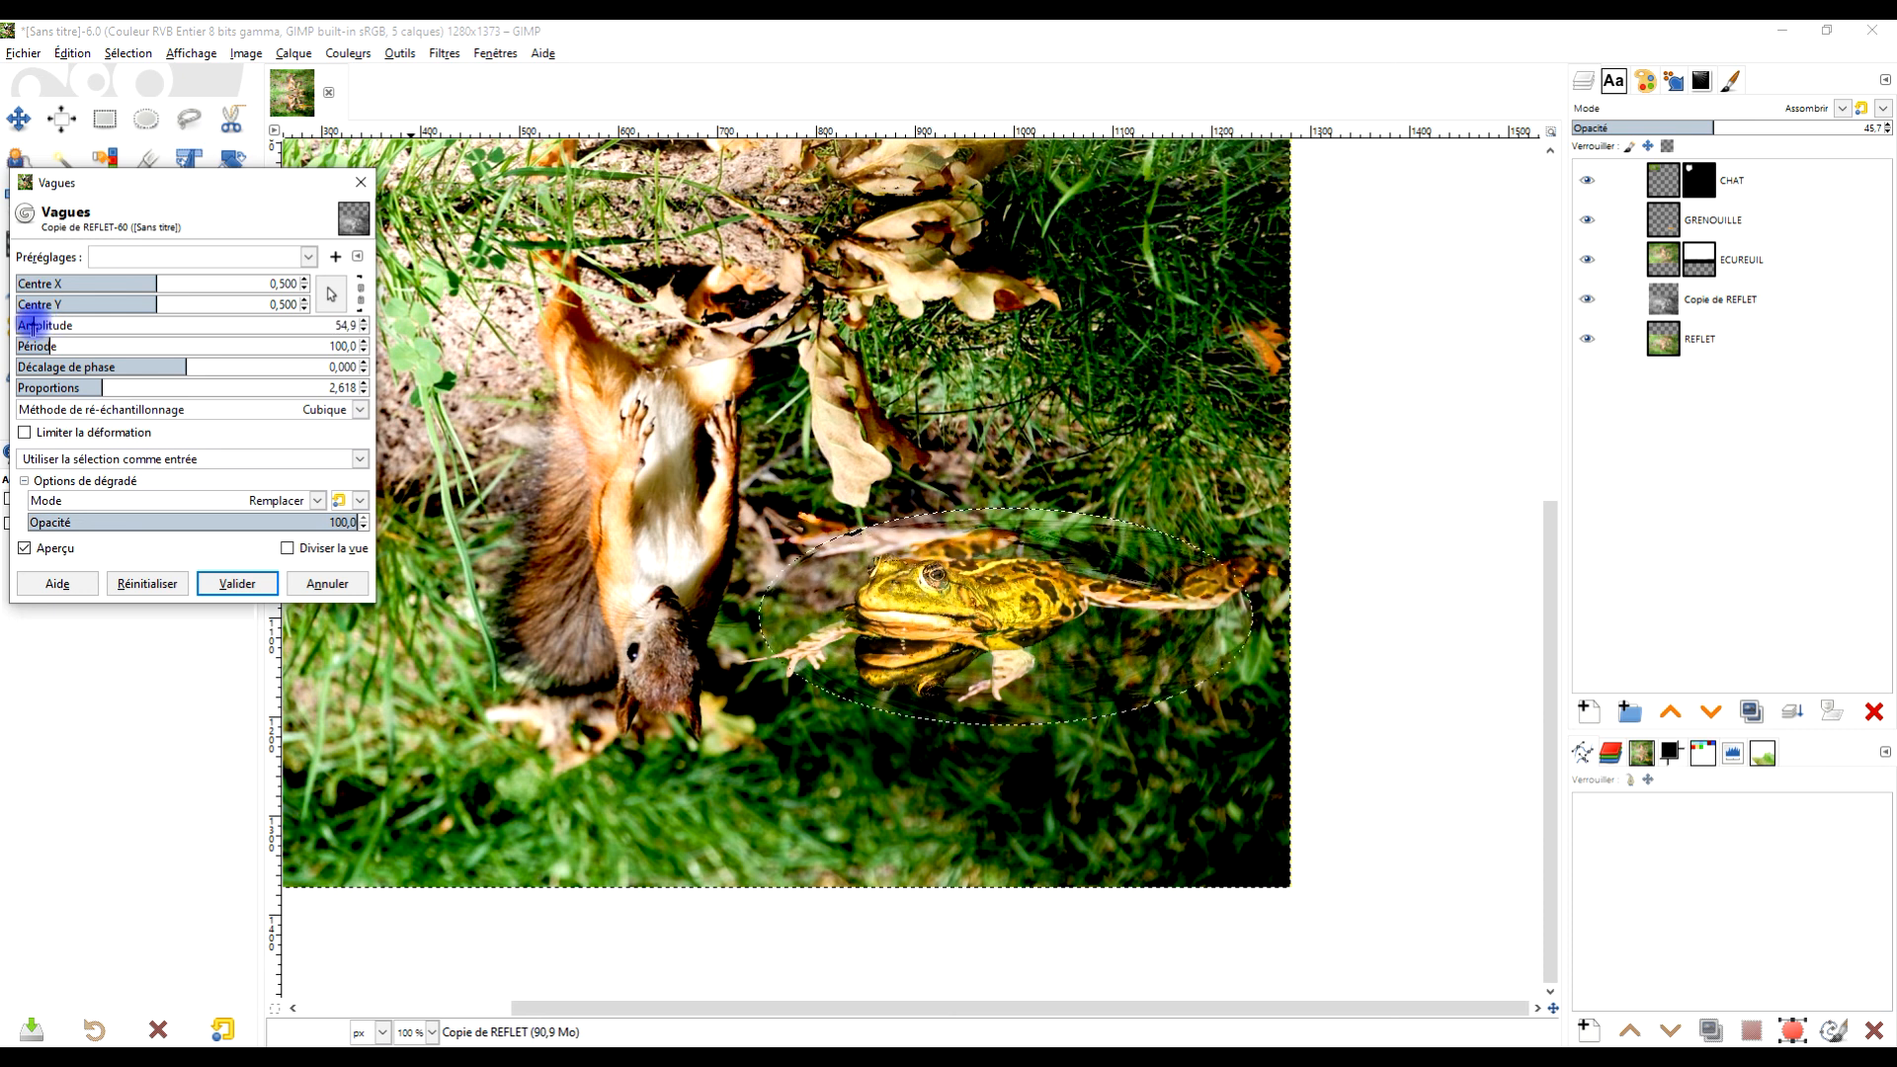
drag(32, 324, 30, 325)
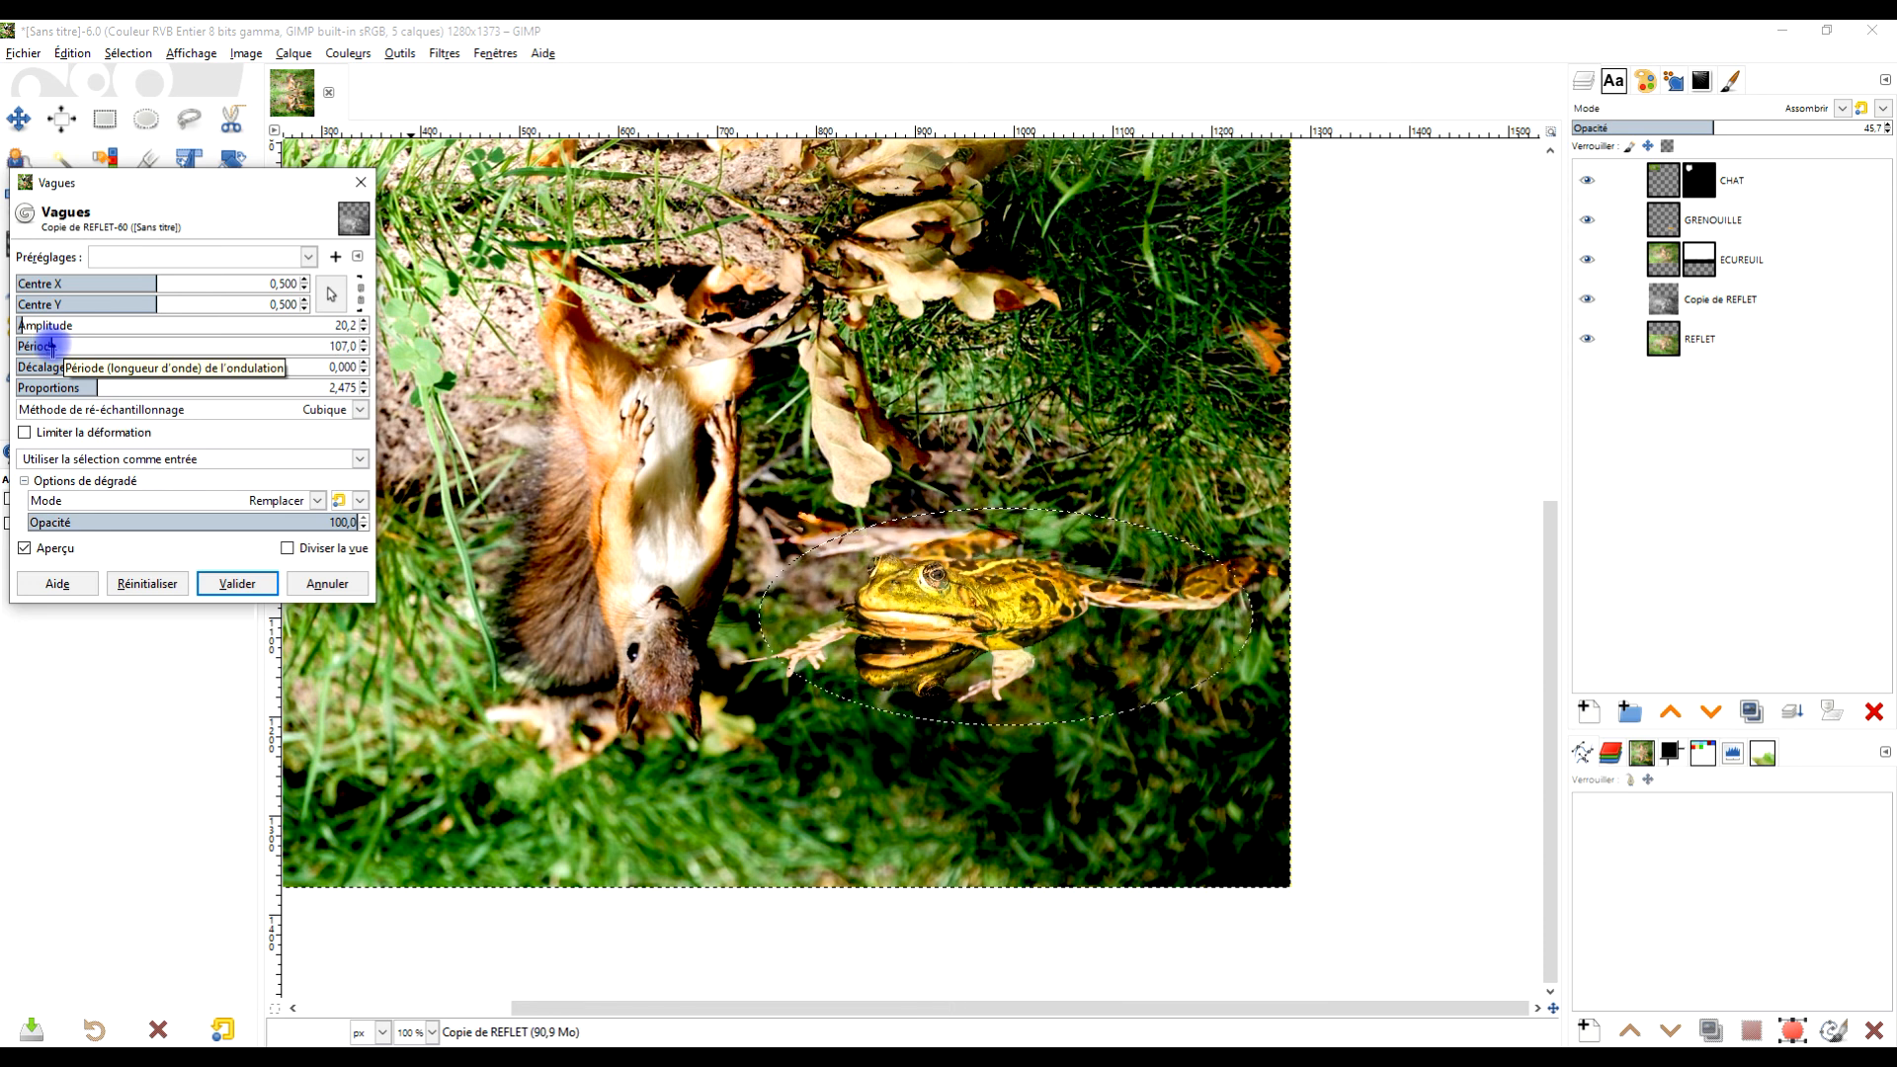
click(235, 582)
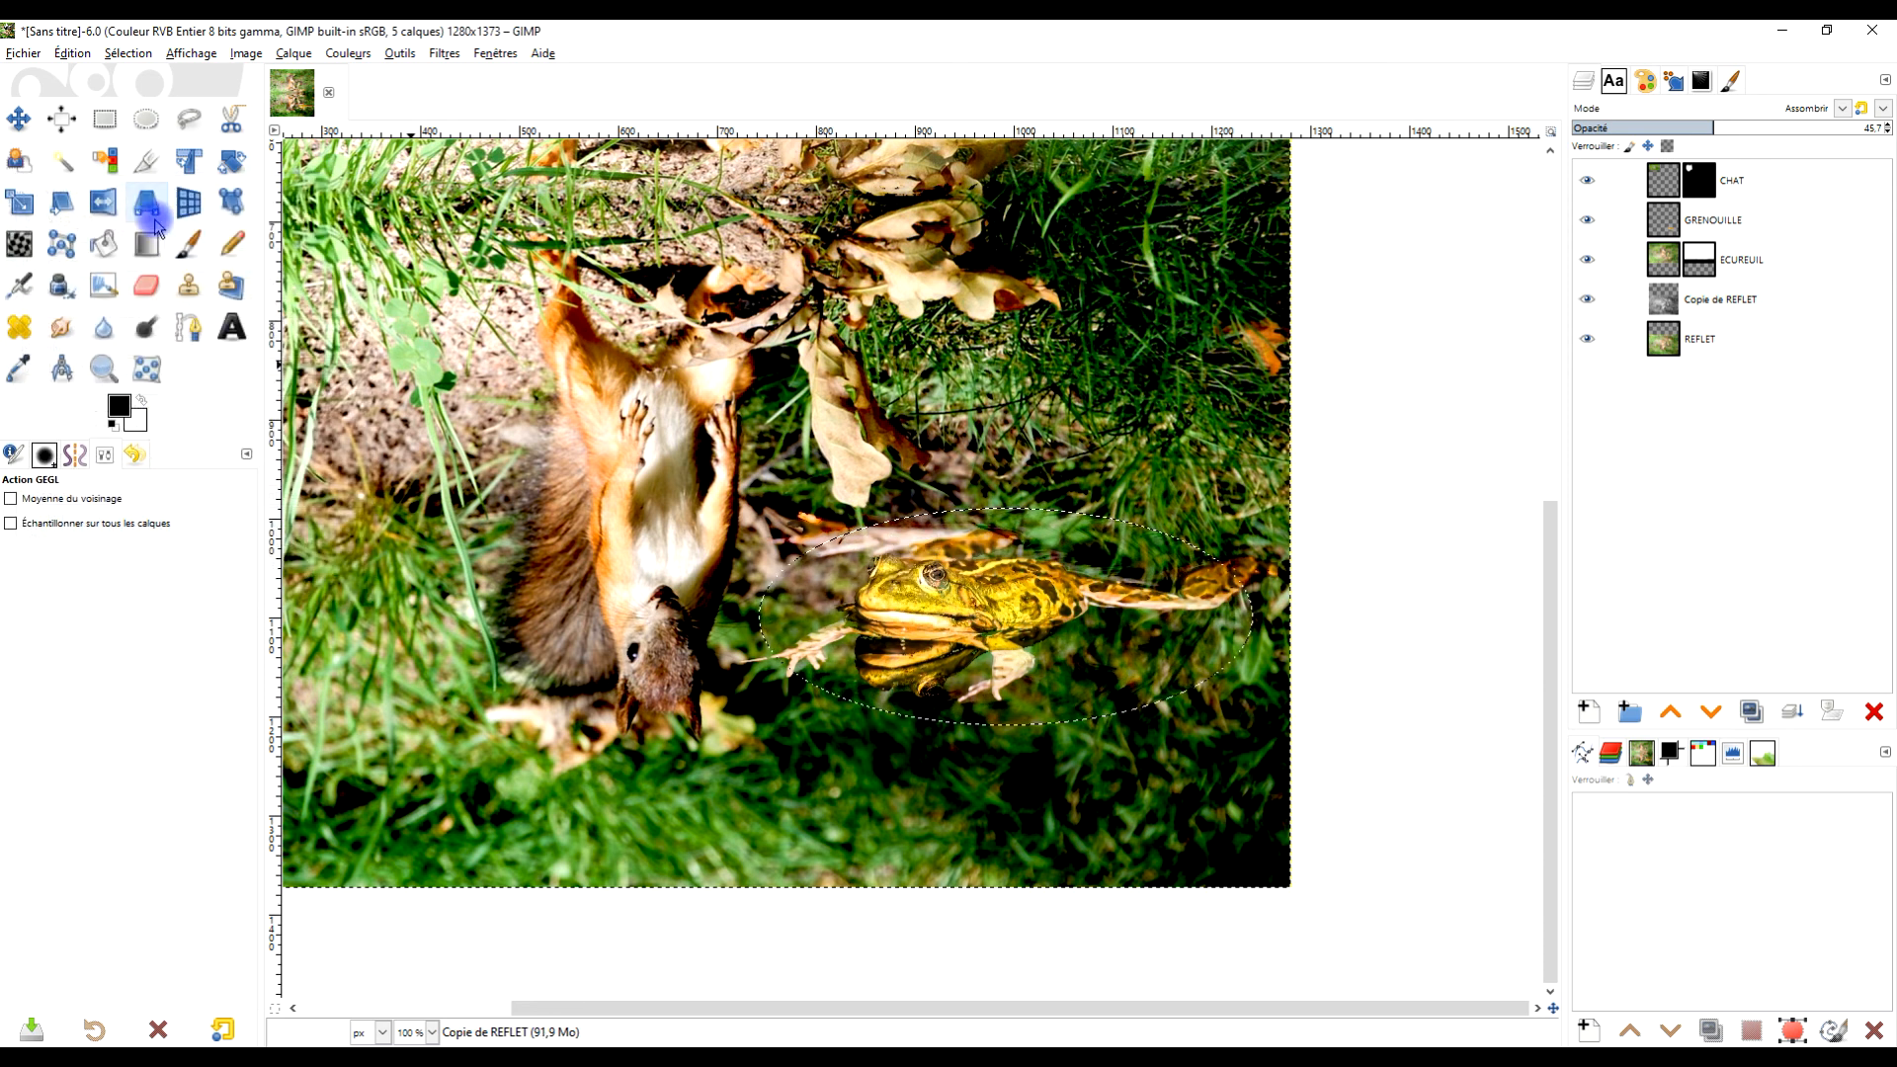
Remove the elliptical selection and blur the edges of the rippled area around the frog on Copie de REFLET.
click(104, 118)
click(644, 269)
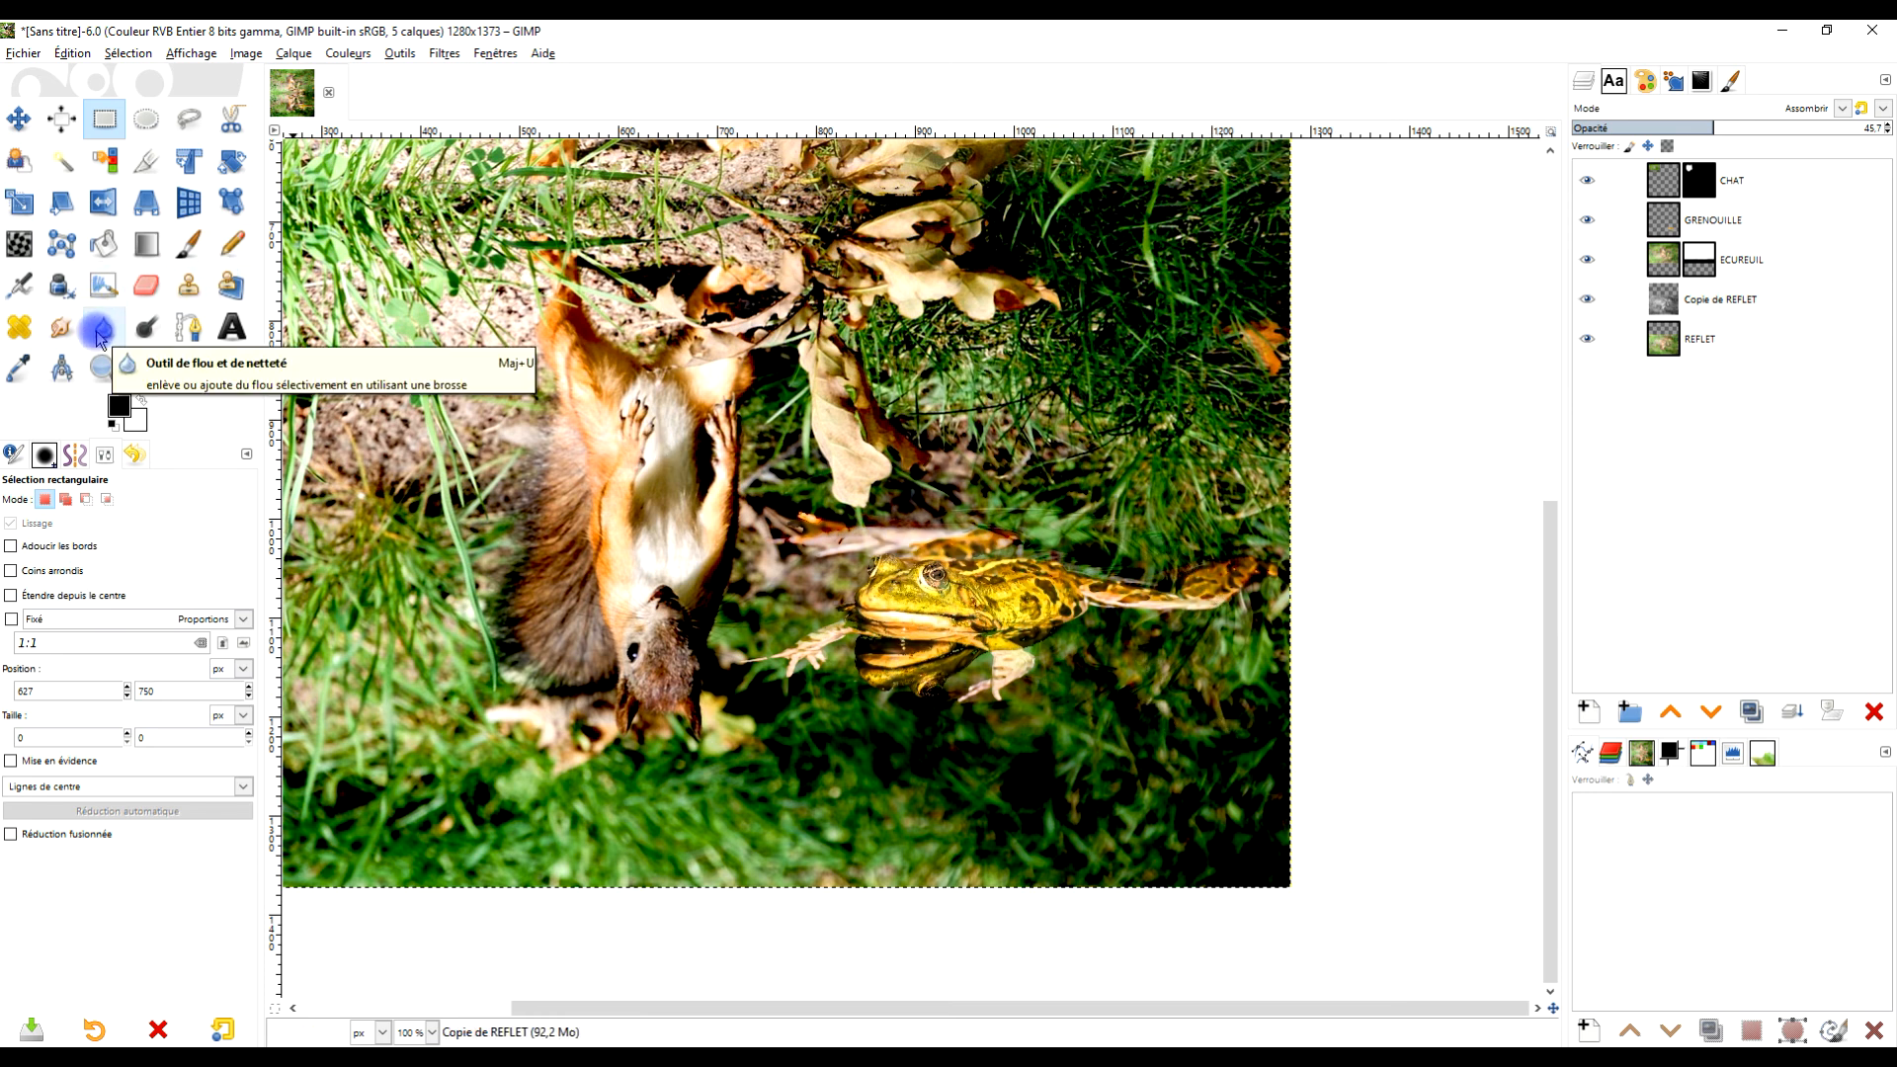
click(99, 333)
ctrl+scroll(1144, 563, up, 2)
mouse_move(848, 446)
mouse_down()
mouse_move(766, 440)
mouse_move(1073, 458)
mouse_up()
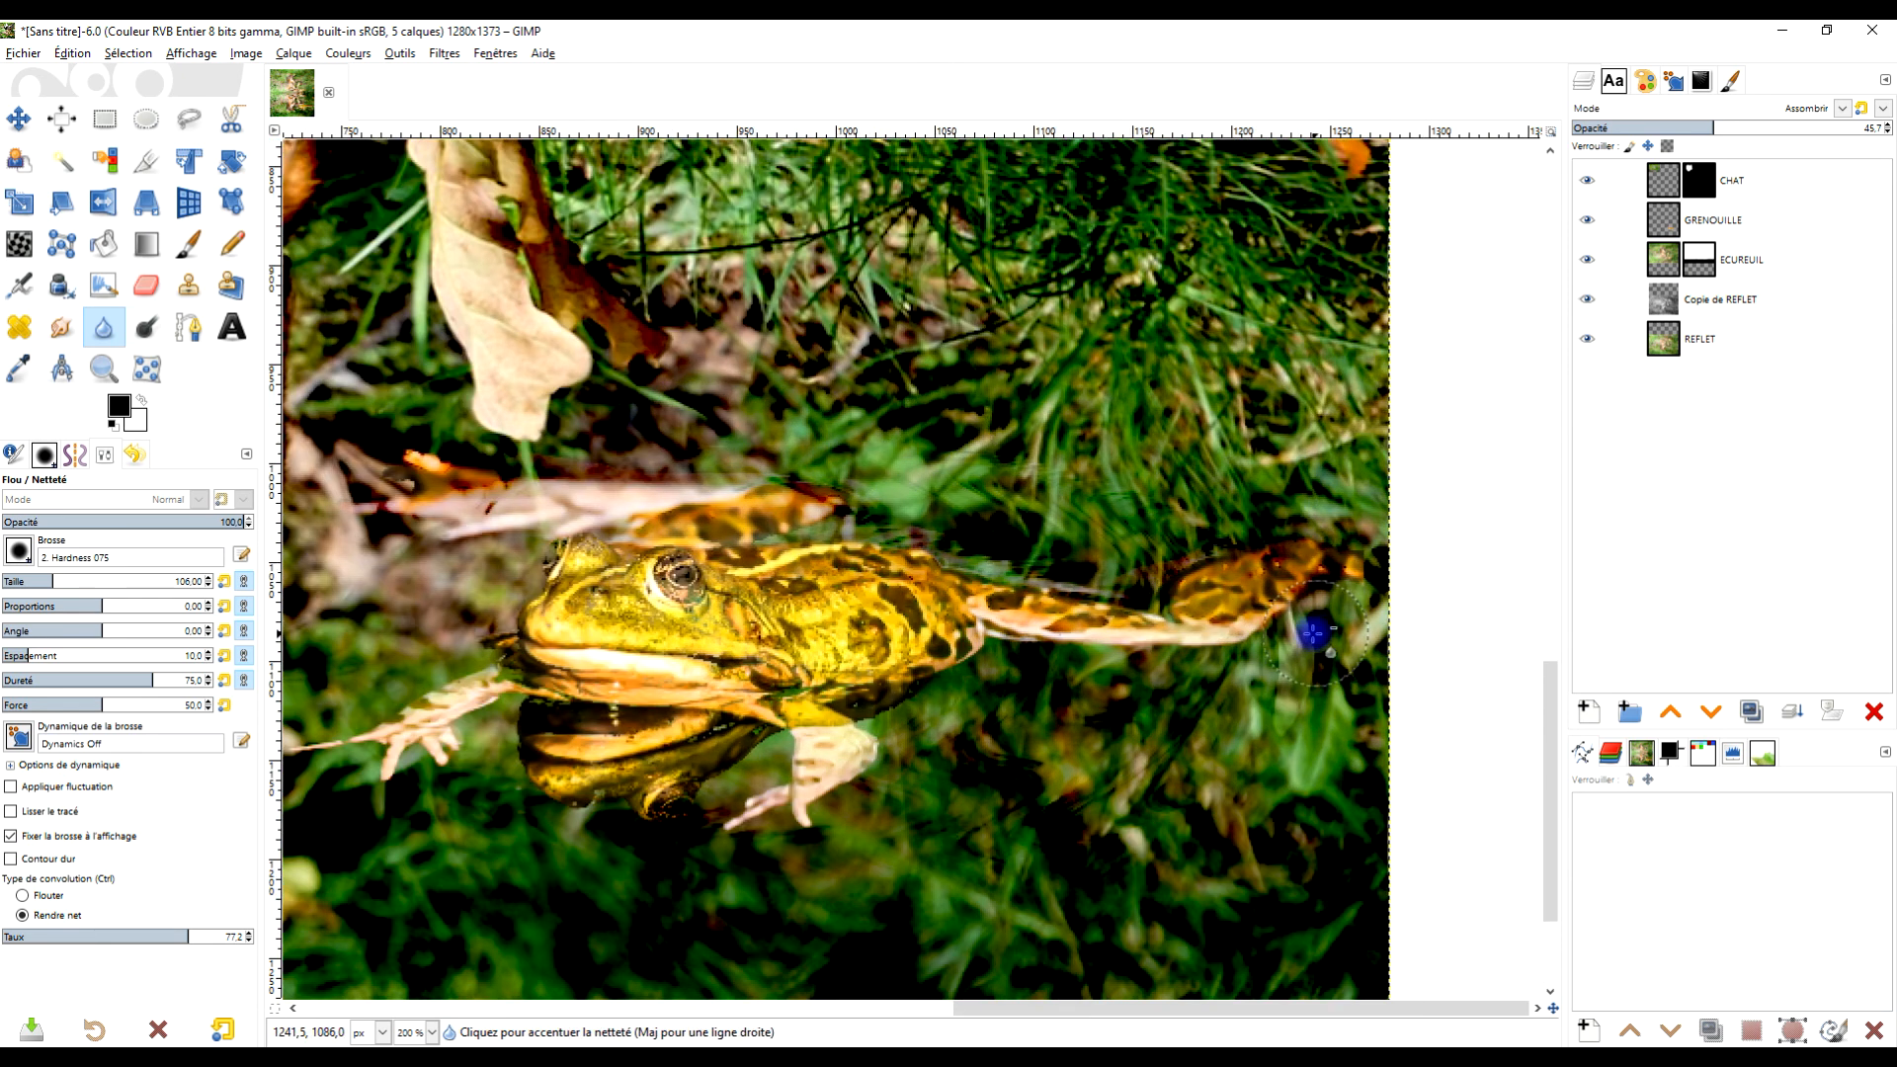
ctrl+scroll(1312, 627, down, 1)
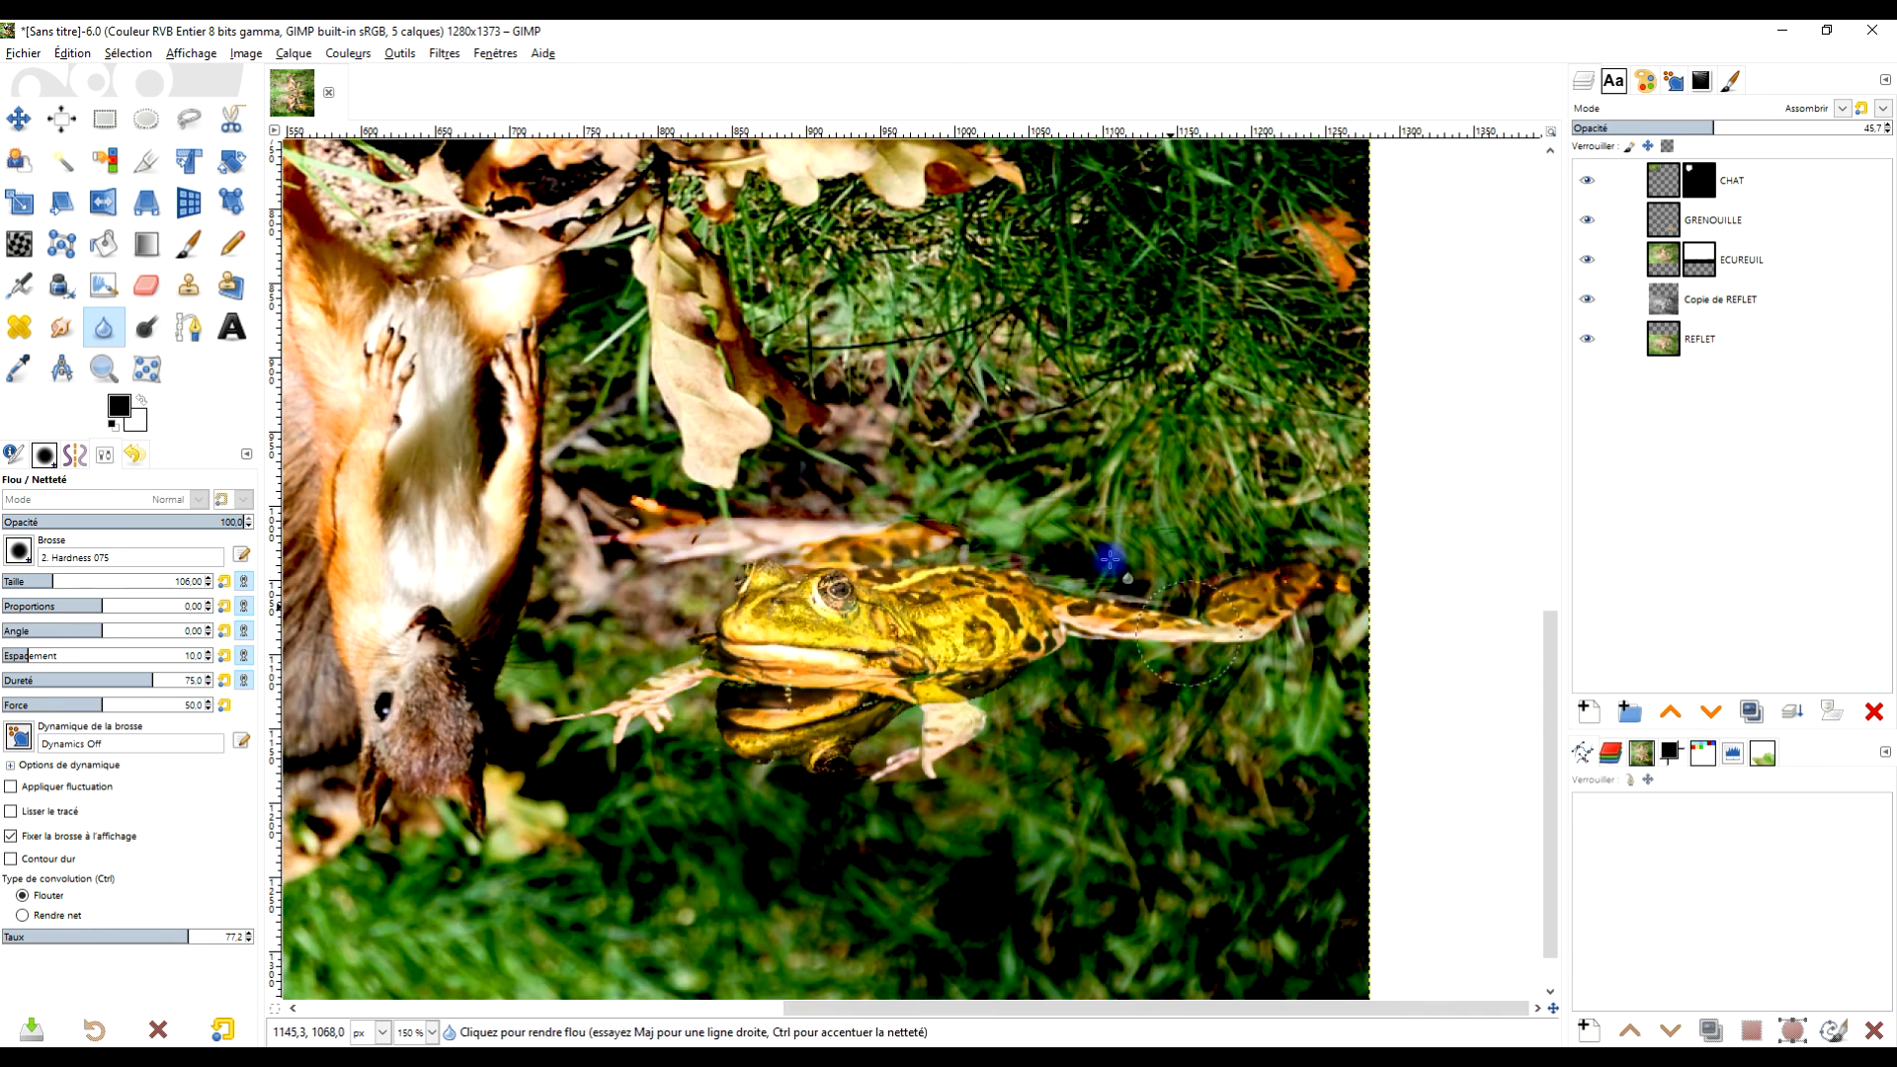
ctrl+scroll(1104, 794, down, 2)
drag(1105, 794, 962, 791)
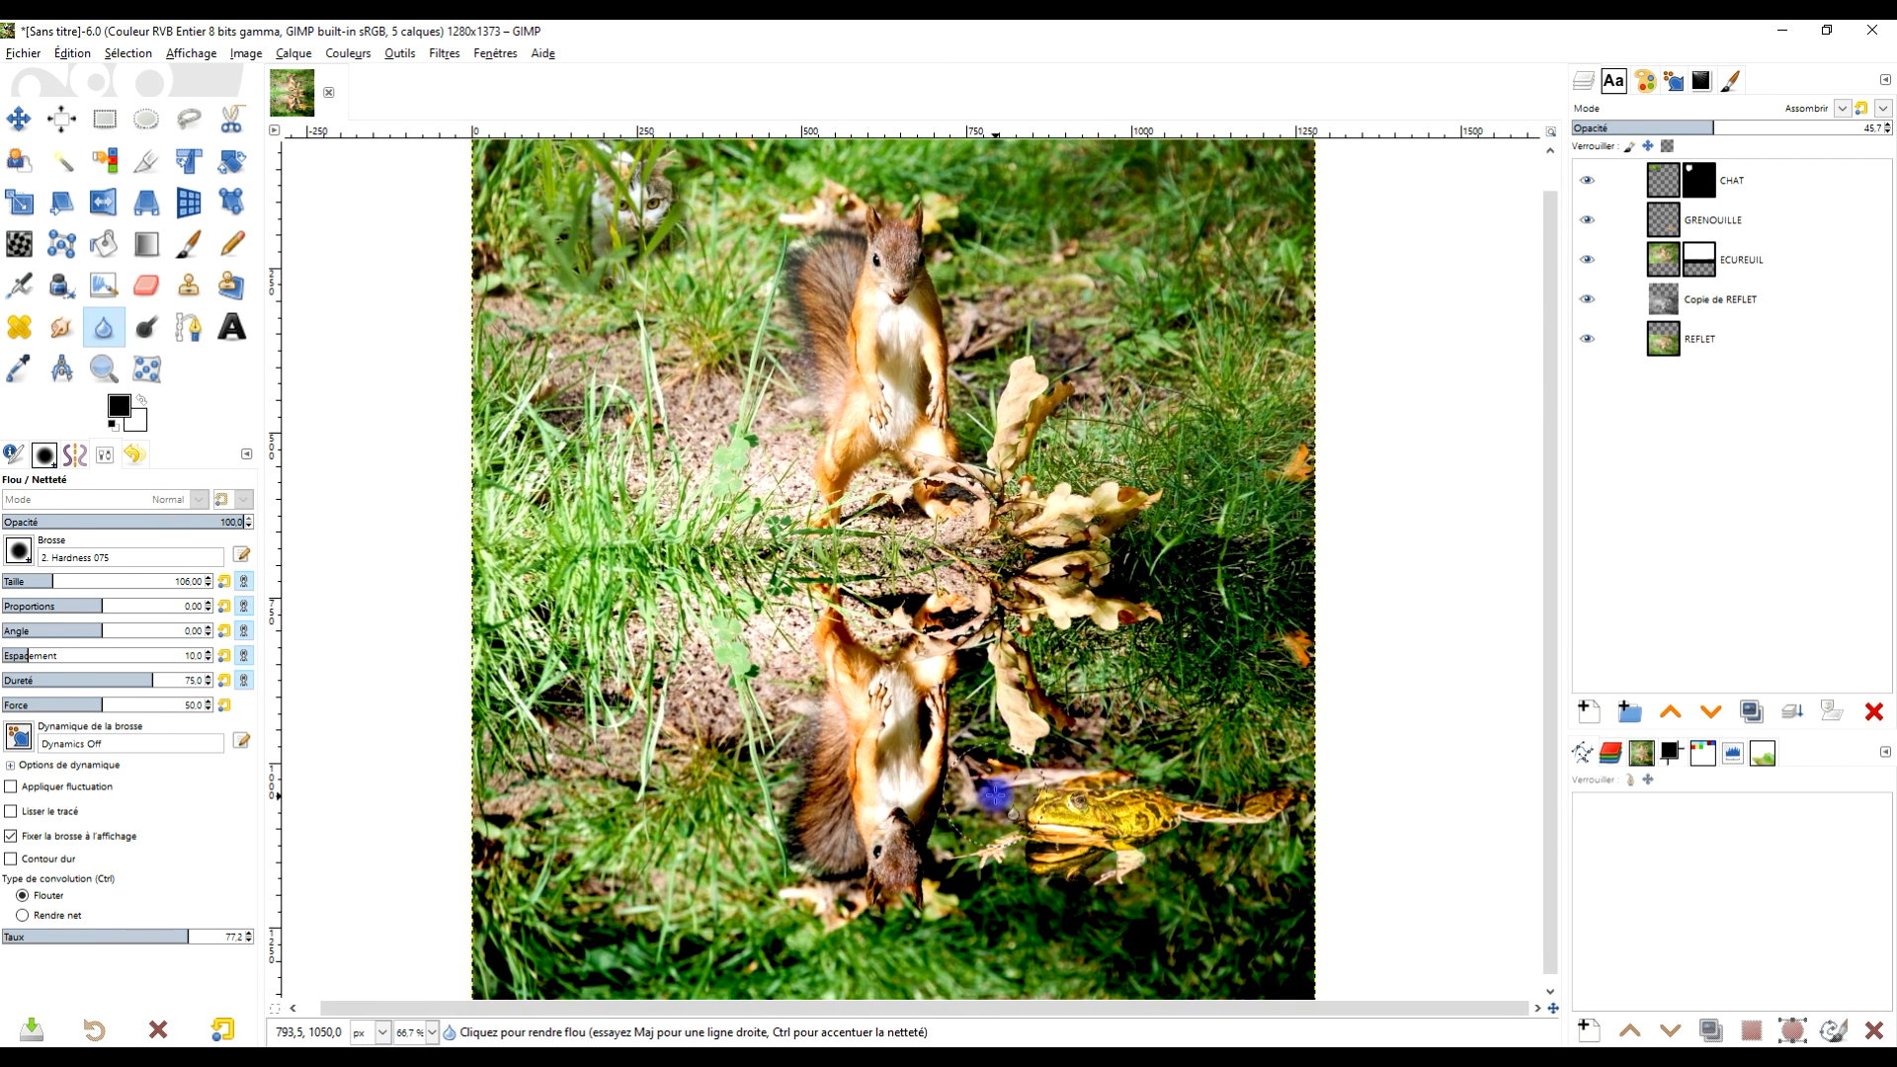
ctrl+scroll(1002, 643, down, 1)
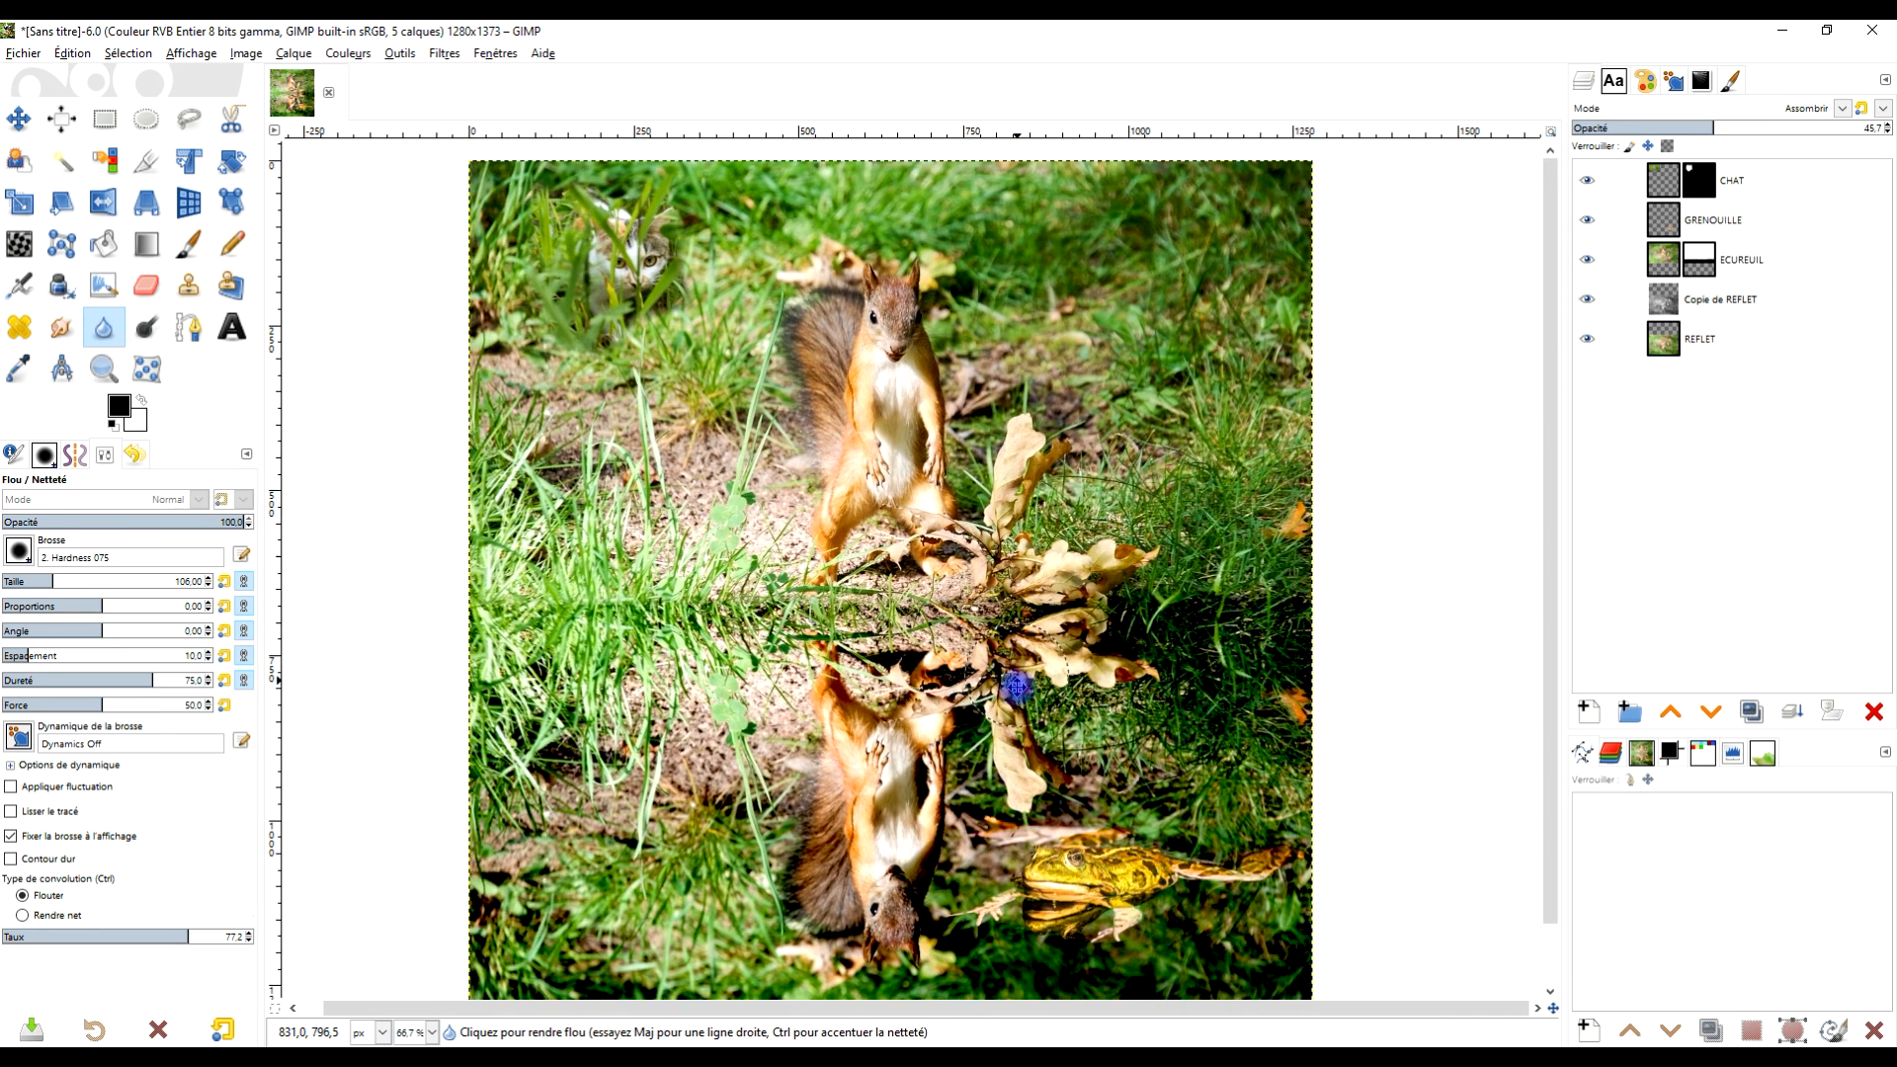
ctrl+scroll(1002, 647, up, 1)
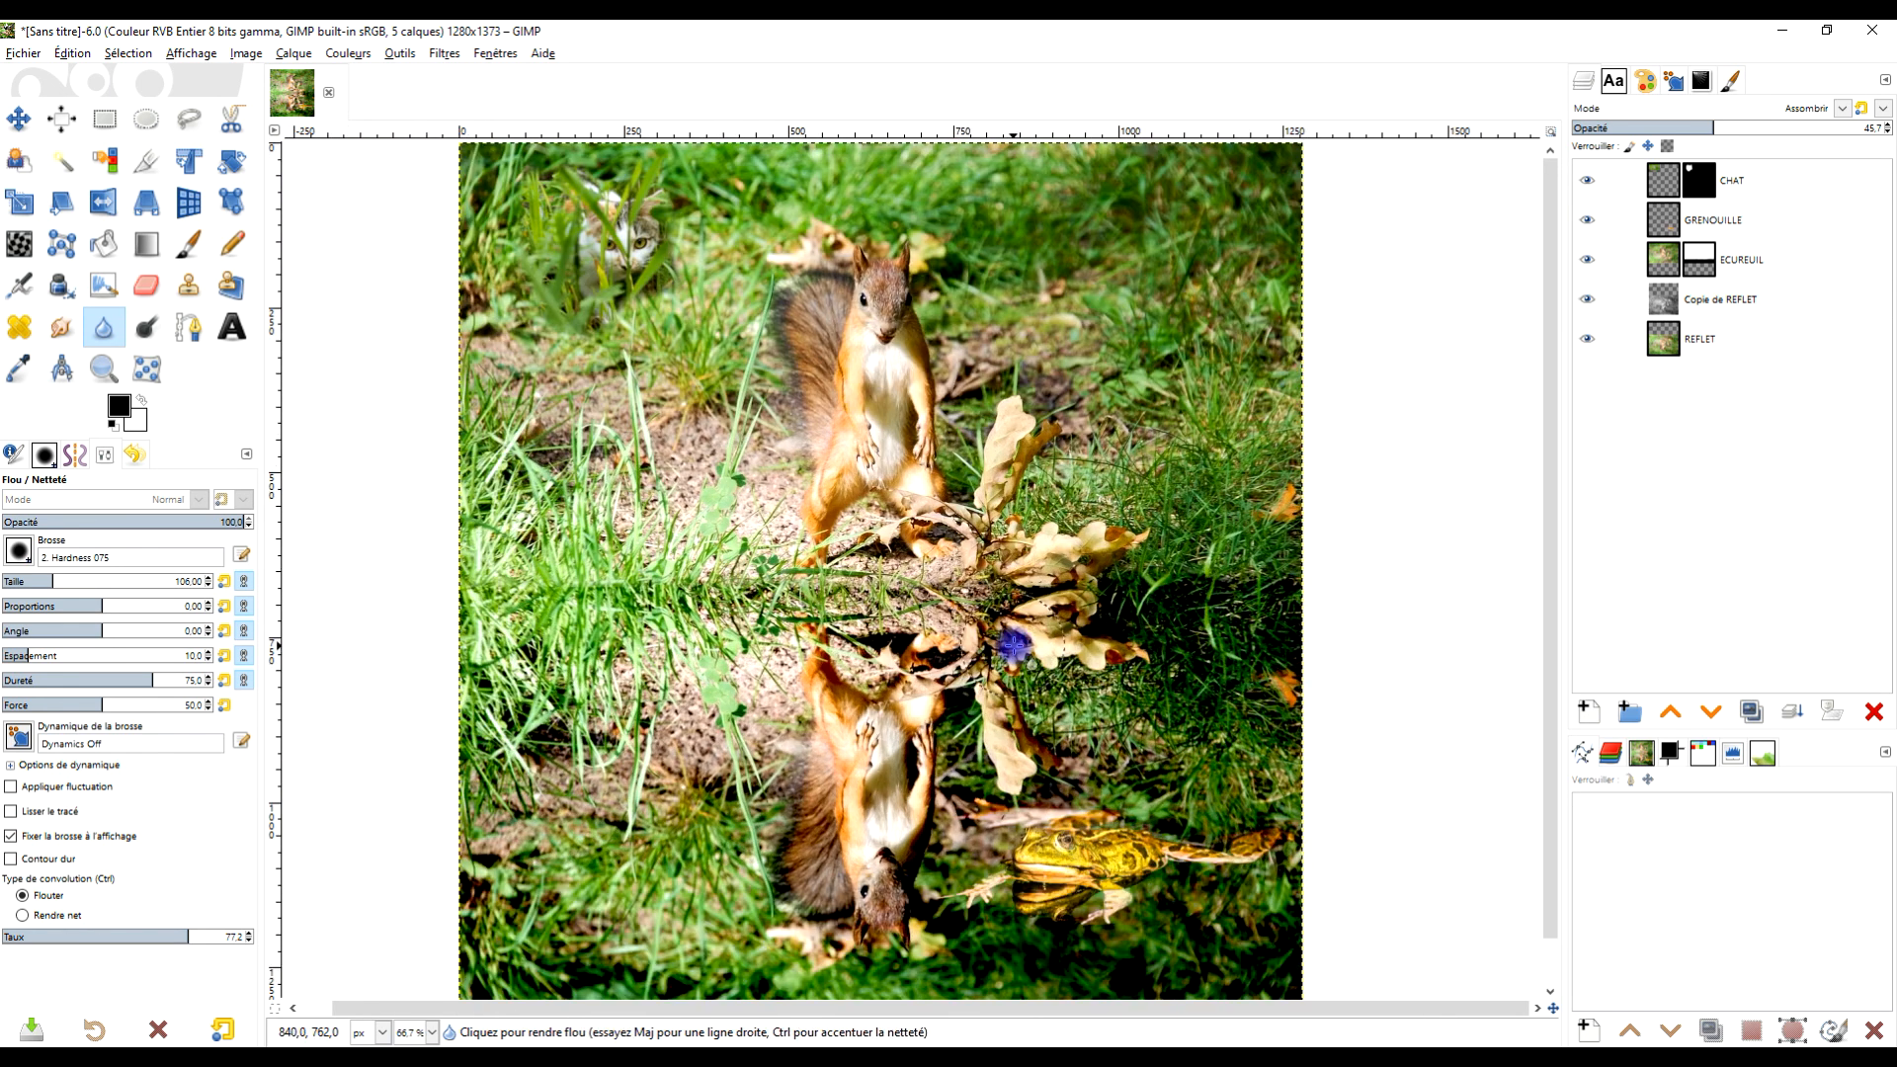
ctrl+scroll(1002, 629, down, 1)
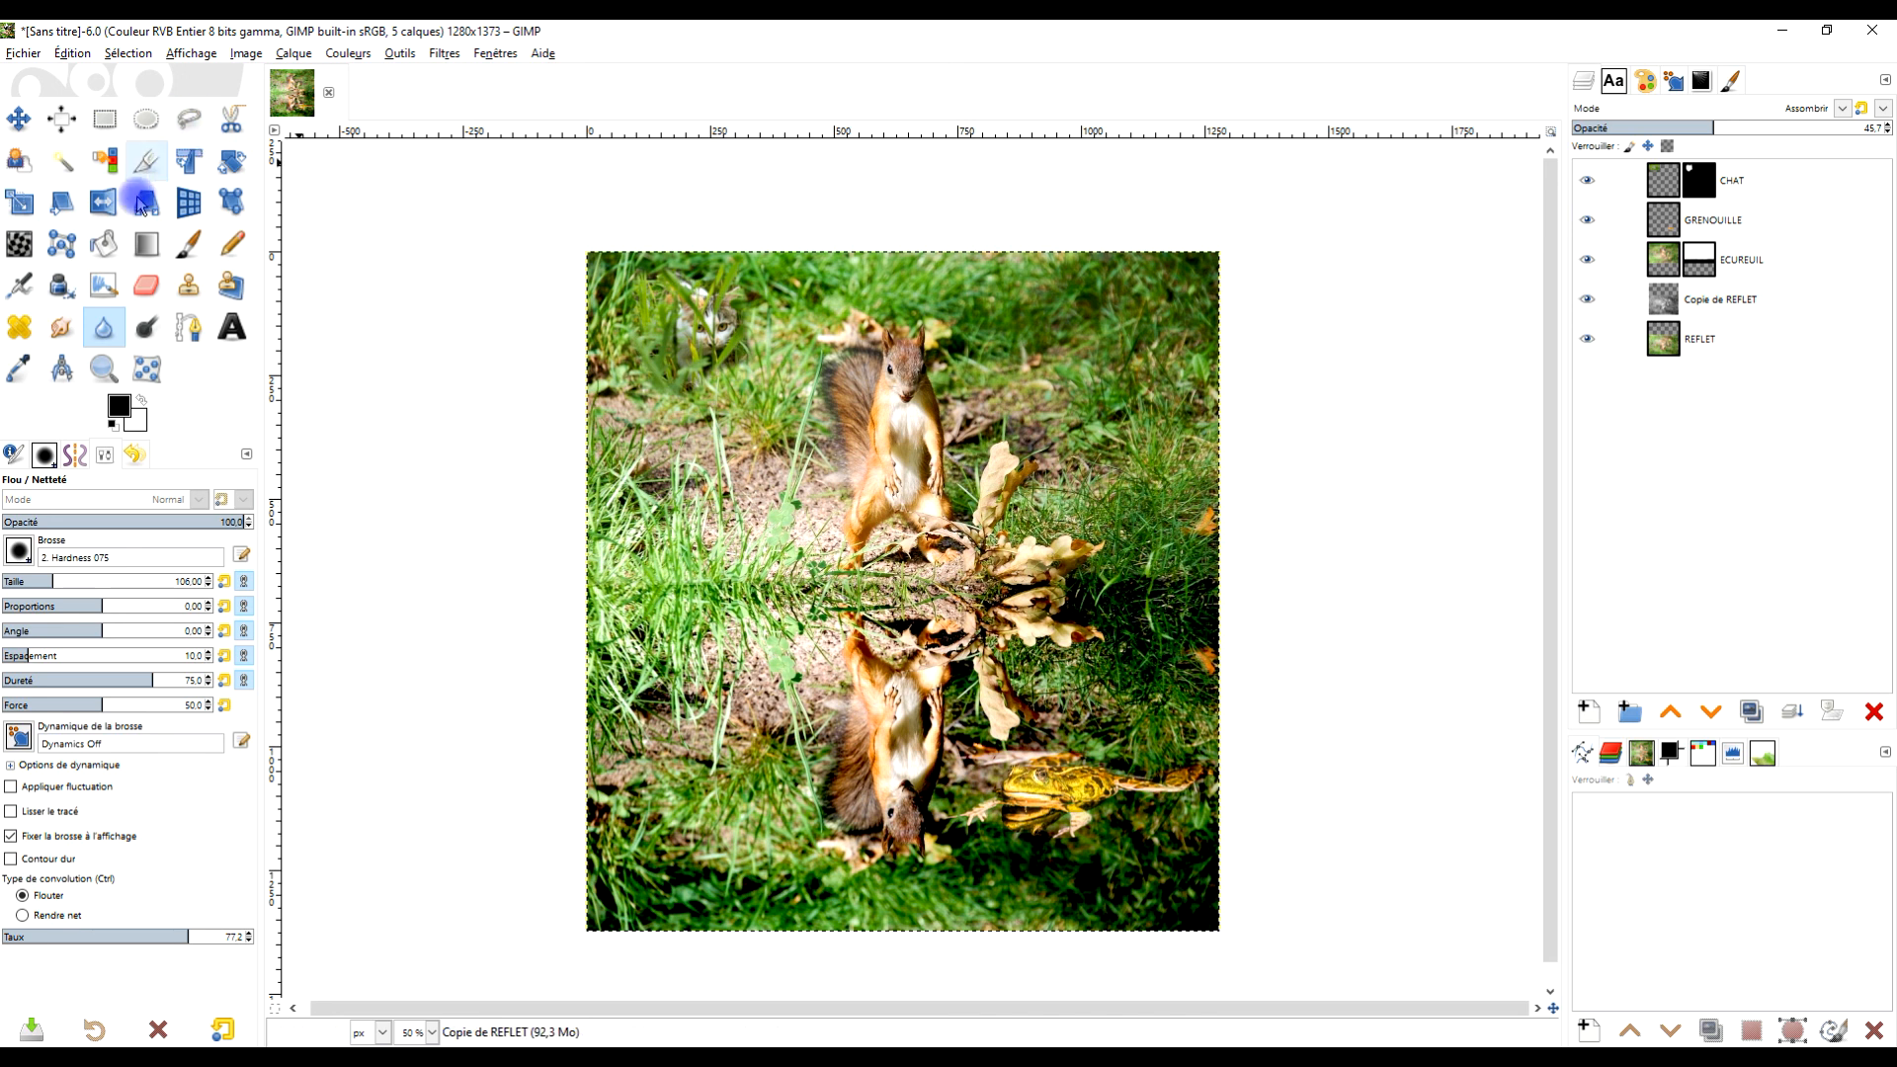
click(110, 365)
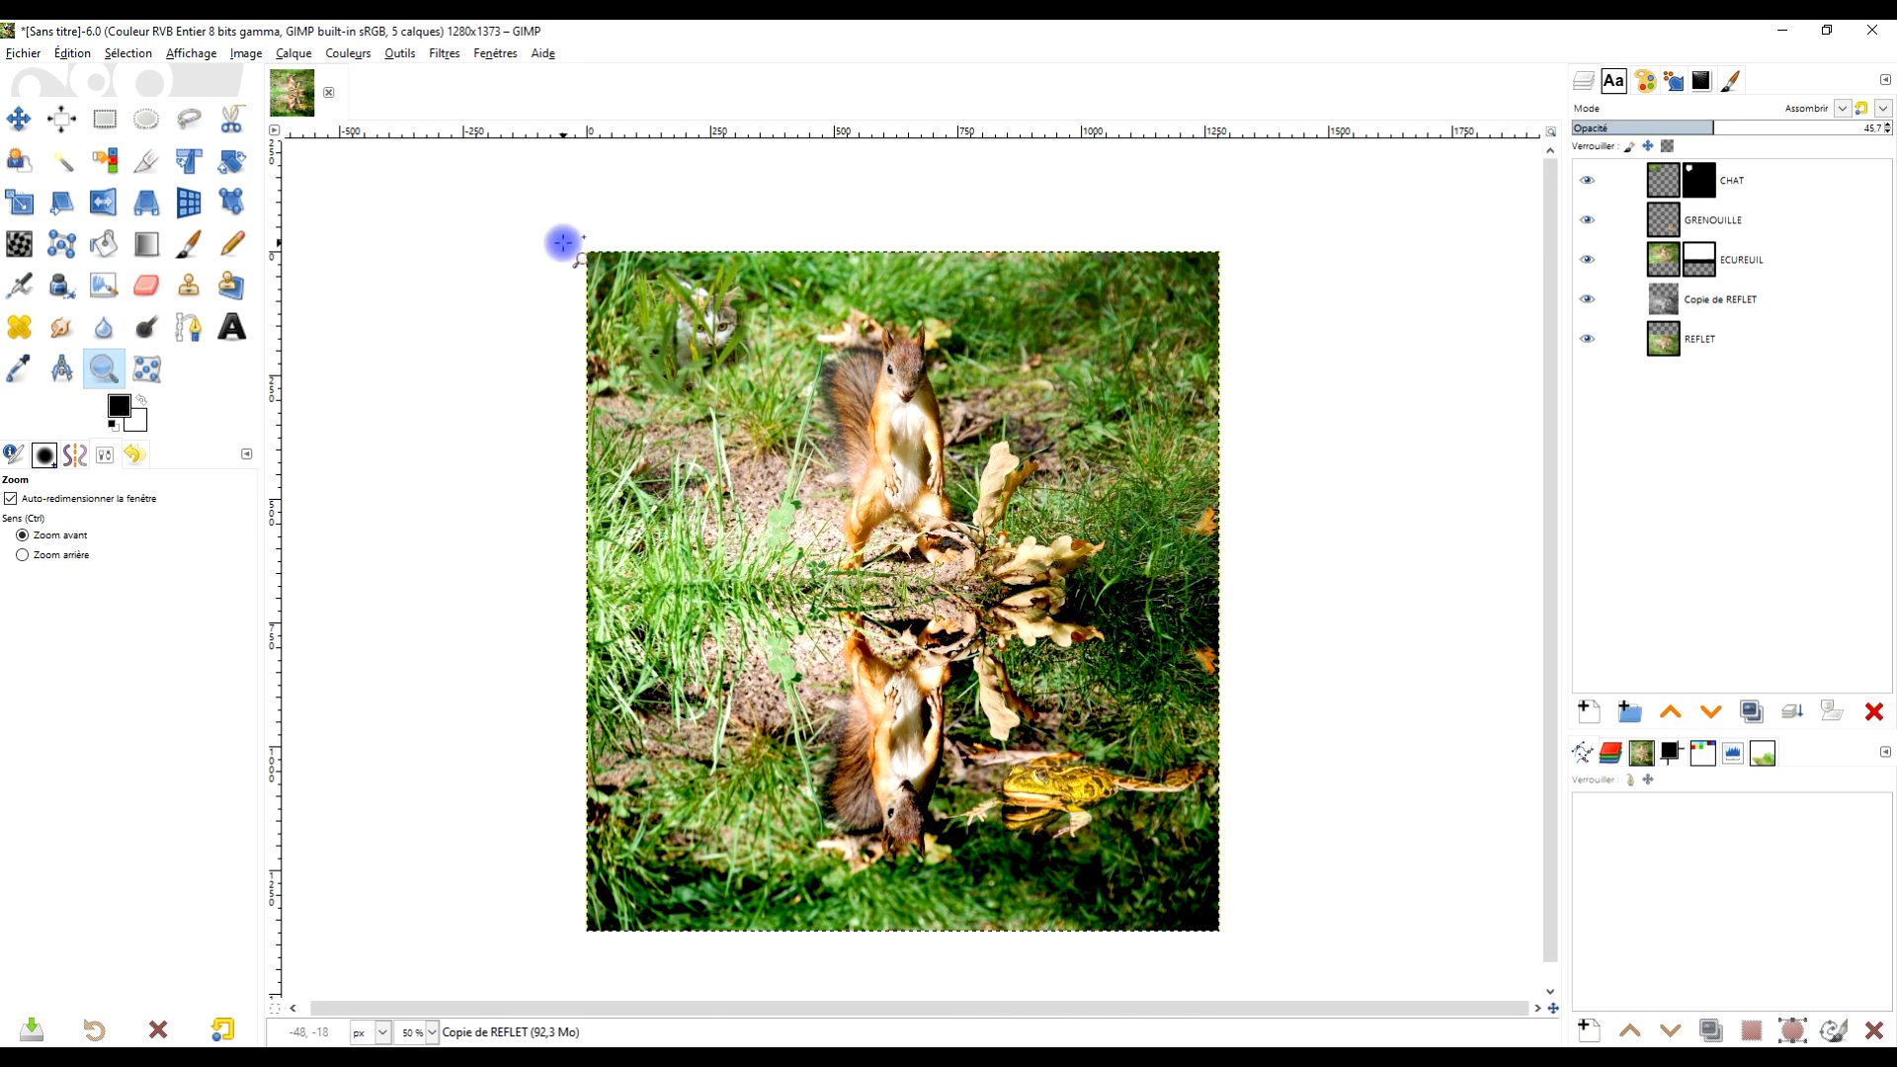